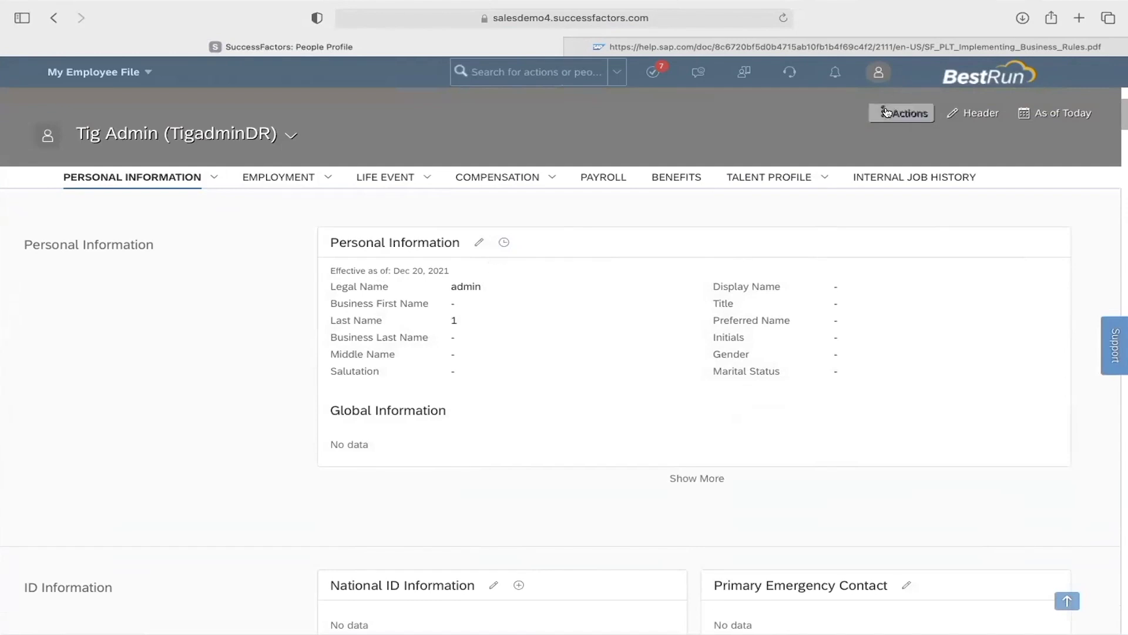
Step: Open the Personal Information record for editing and change the legal name to SF Admin
{"action": "left_click", "coordinate": [504, 247]}
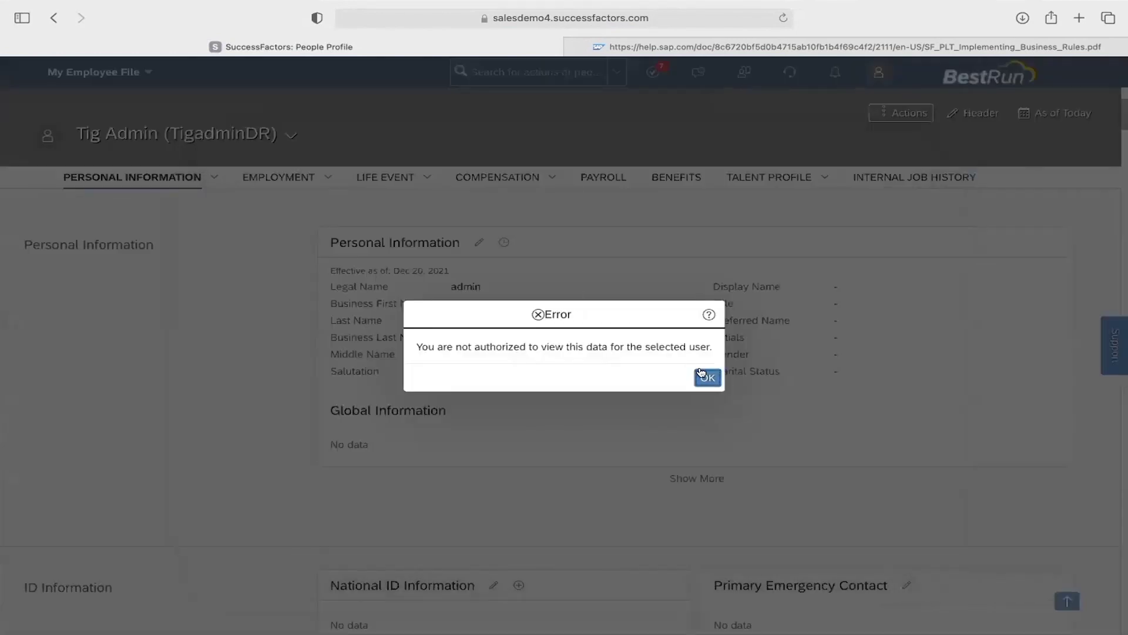
{"action": "left_click", "coordinate": [700, 373]}
{"action": "left_click", "coordinate": [479, 244]}
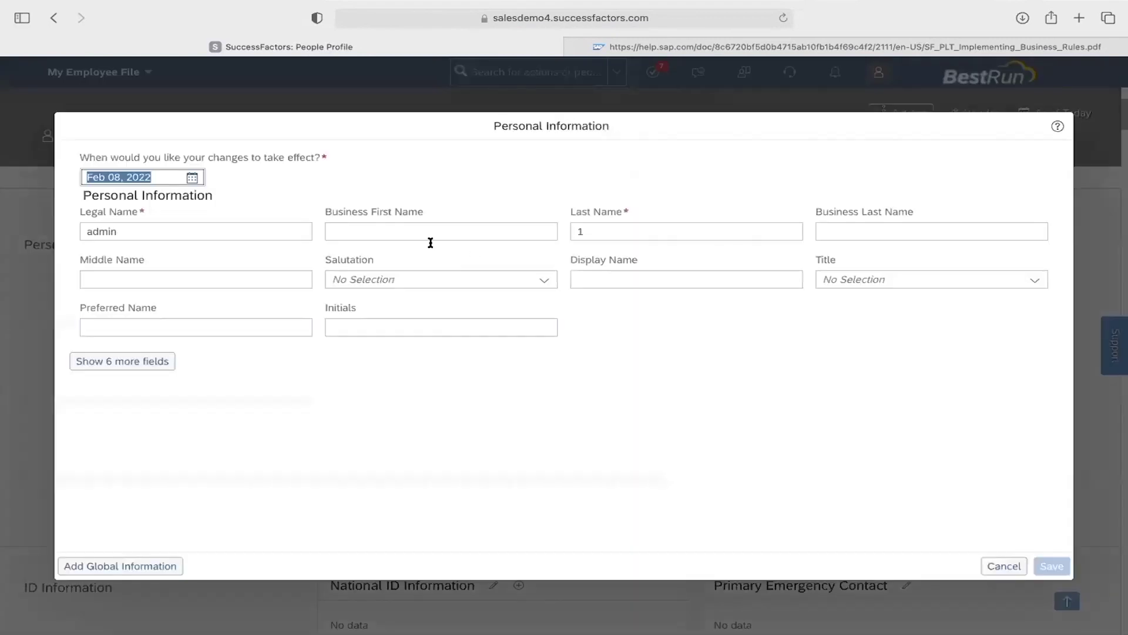
{"action": "left_click", "coordinate": [251, 228]}
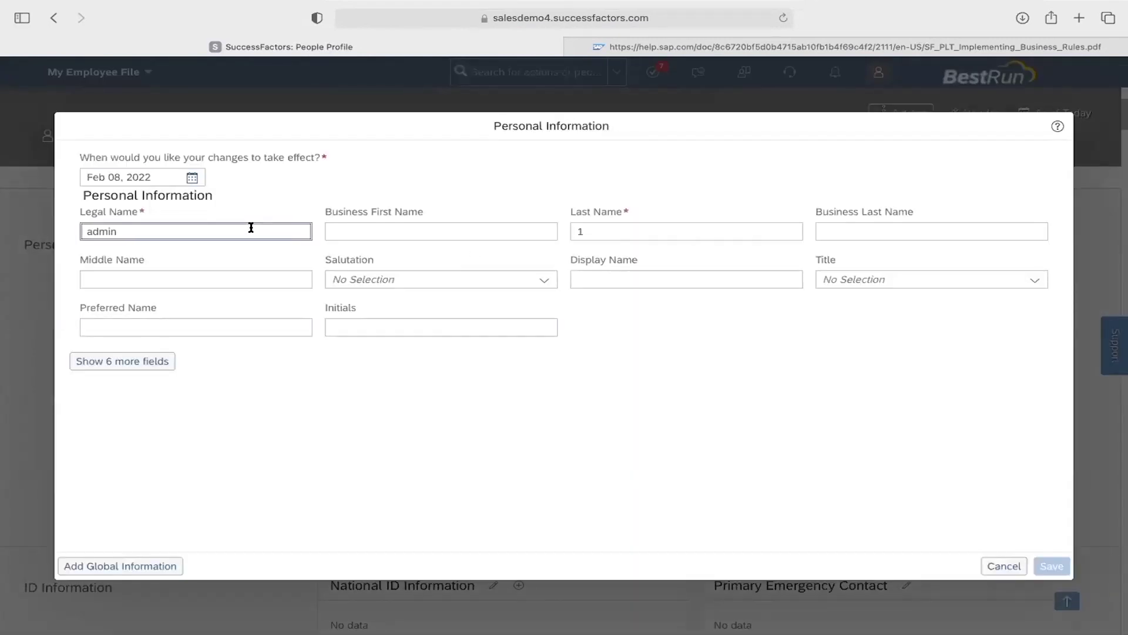
{"action": "key", "text": "BackSpace"}
{"action": "key", "text": "BackSpace"}
{"action": "key", "text": "BackSpace"}
{"action": "key", "text": "BackSpace"}
{"action": "key", "text": "BackSpace"}
{"action": "type", "text": "SF Admin"}
Step: Save the personal information change and show the workflow participants for the request
{"action": "left_click", "coordinate": [696, 427]}
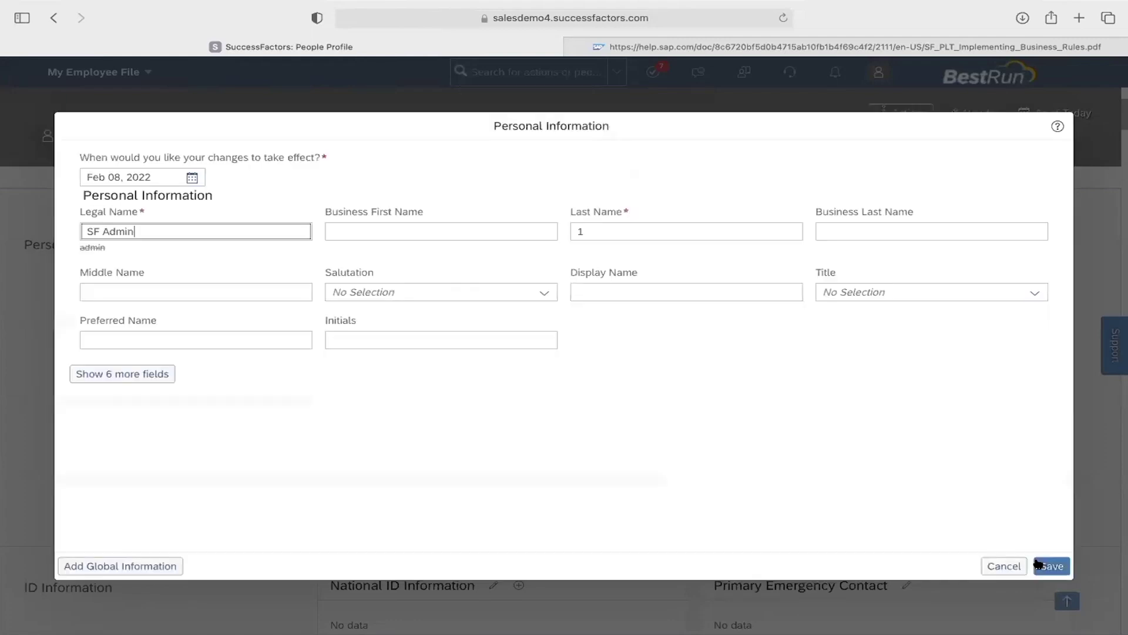
{"action": "left_click", "coordinate": [1038, 564]}
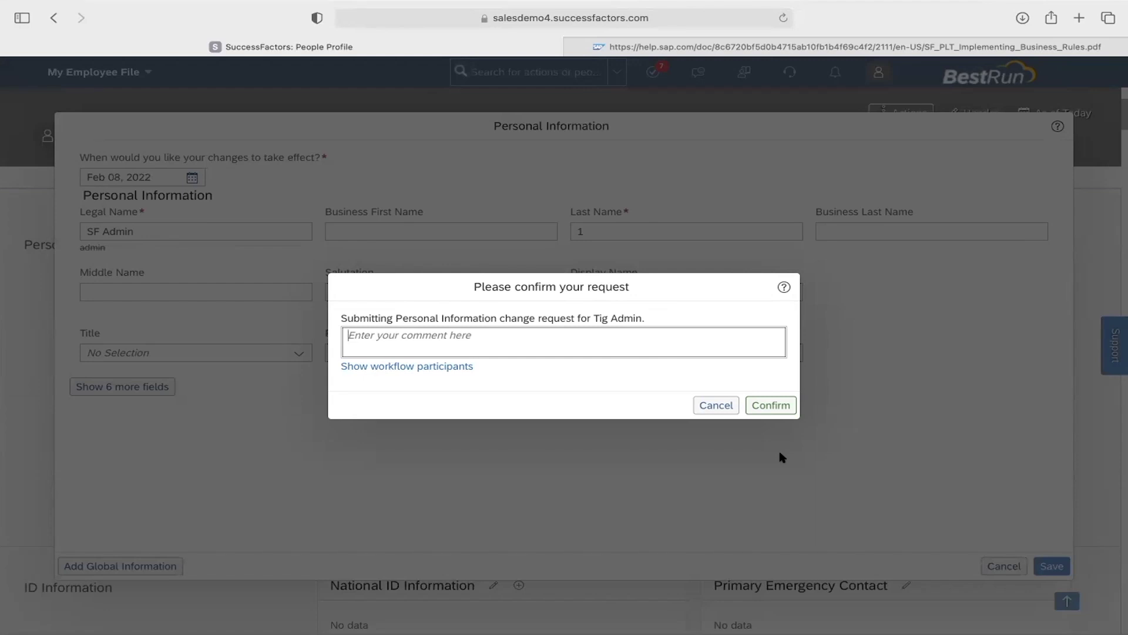
{"action": "left_click", "coordinate": [470, 368]}
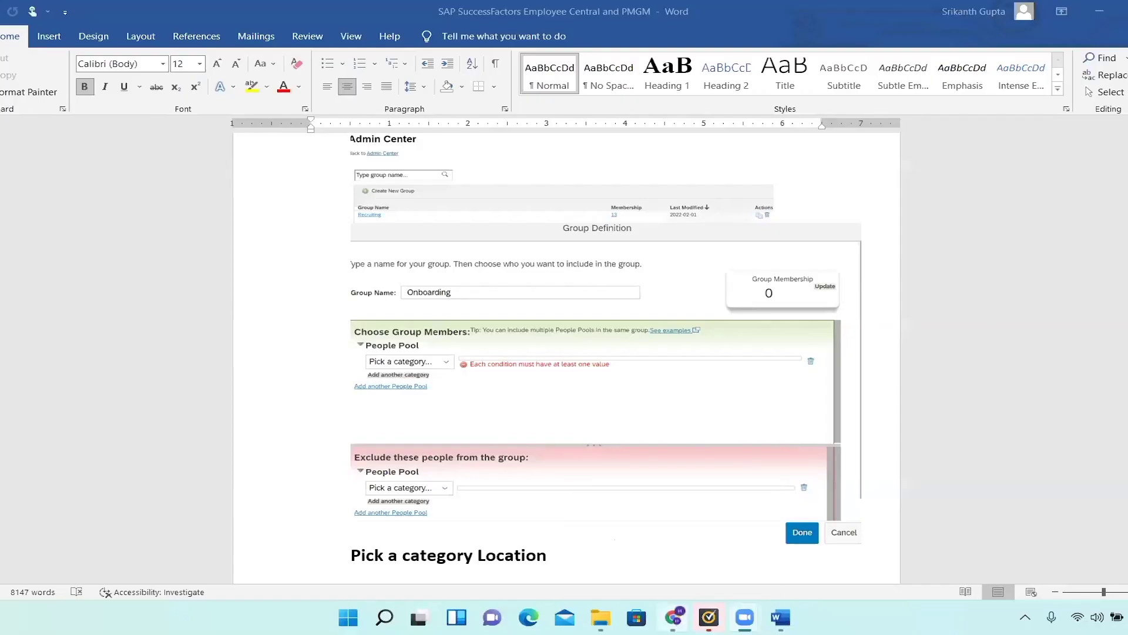
Step: Switch to Chrome and review the SuccessFactors definition and approver steps of the Manager (22222) workflow
{"action": "left_click", "coordinate": [673, 617]}
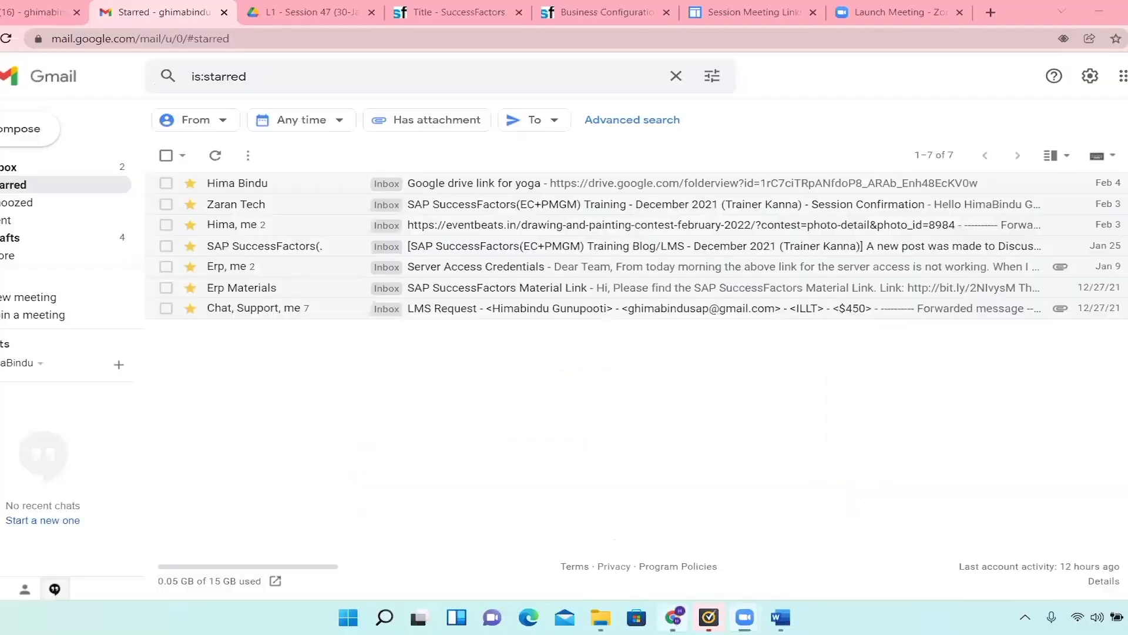
{"action": "left_click", "coordinate": [449, 9]}
{"action": "scroll", "coordinate": [350, 181], "scroll_direction": "down", "scroll_amount": 3}
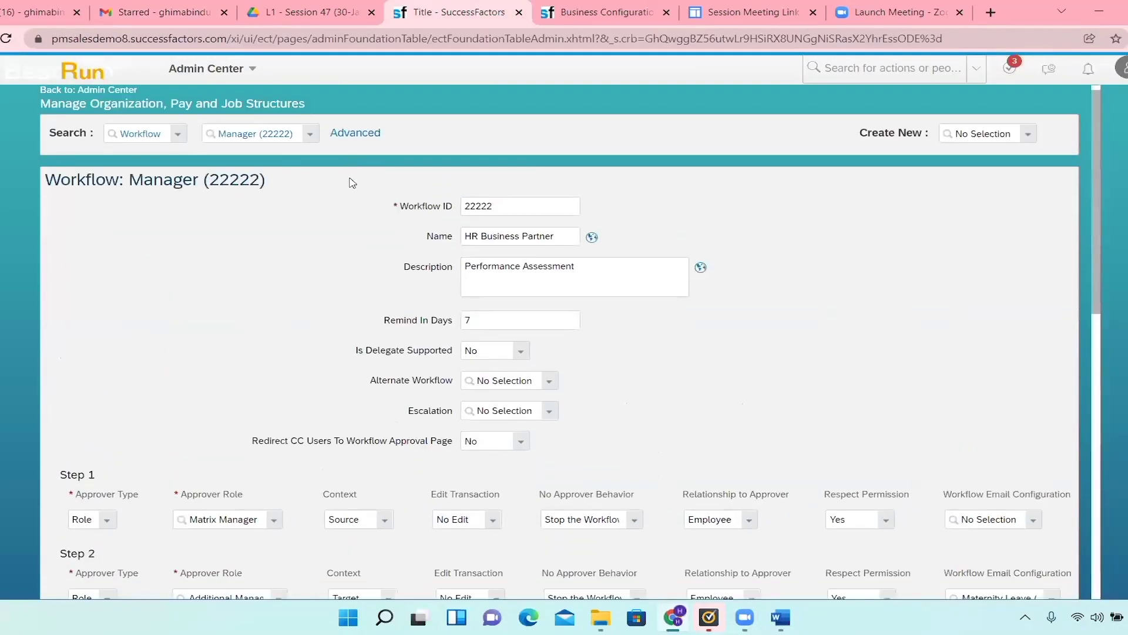
{"action": "scroll", "coordinate": [351, 182], "scroll_direction": "up", "scroll_amount": 3}
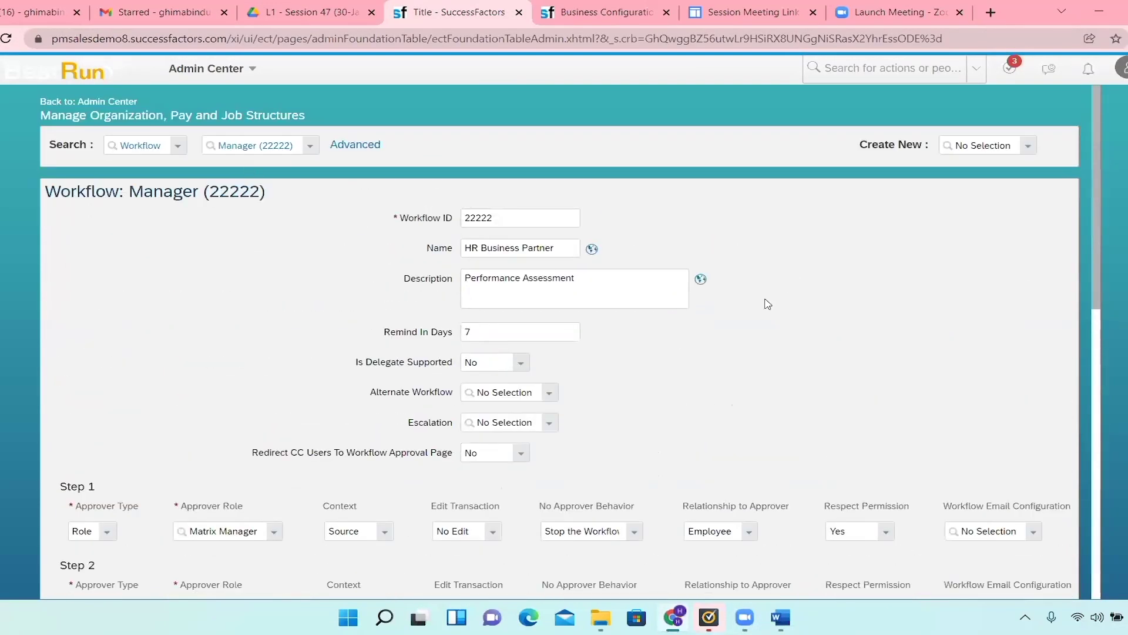
{"action": "scroll", "coordinate": [763, 302], "scroll_direction": "down", "scroll_amount": 6}
{"action": "scroll", "coordinate": [411, 205], "scroll_direction": "up", "scroll_amount": 6}
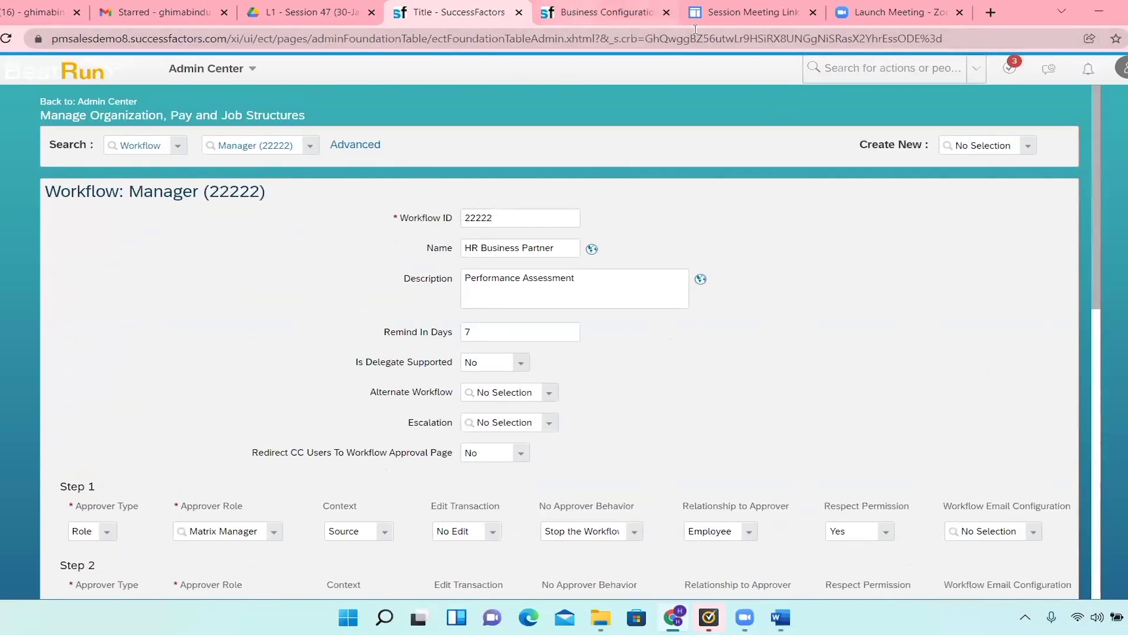
Step: Switch to the Business Configuration page and open the personalInfo HRIS element
{"action": "left_click", "coordinate": [605, 11]}
{"action": "scroll", "coordinate": [929, 117], "scroll_direction": "up", "scroll_amount": 10}
{"action": "scroll", "coordinate": [928, 121], "scroll_direction": "up", "scroll_amount": 15}
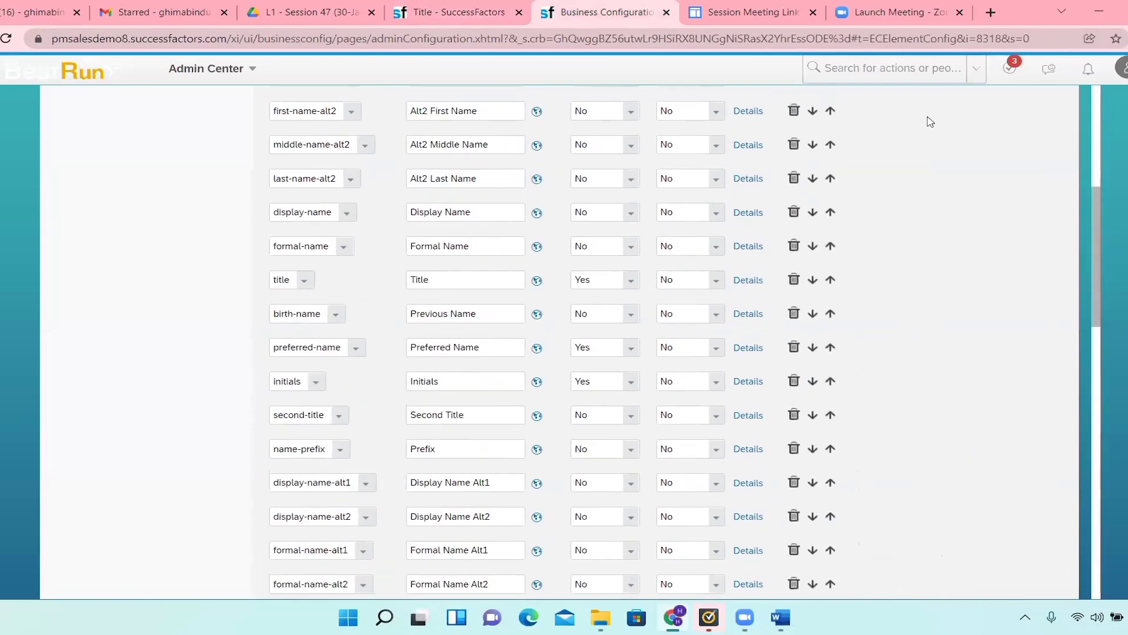
{"action": "left_click", "coordinate": [126, 334]}
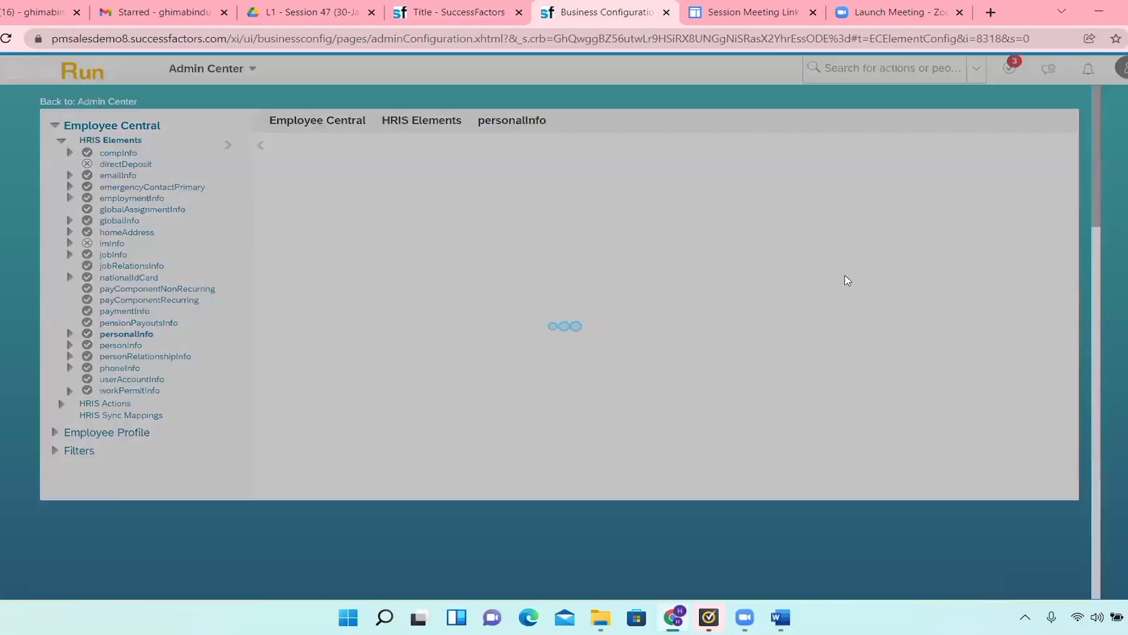
Step: Examine the personalInfo HRIS fields for attached trigger rules, including the first-name and gender fields
{"action": "scroll", "coordinate": [811, 282], "scroll_direction": "down", "scroll_amount": 3}
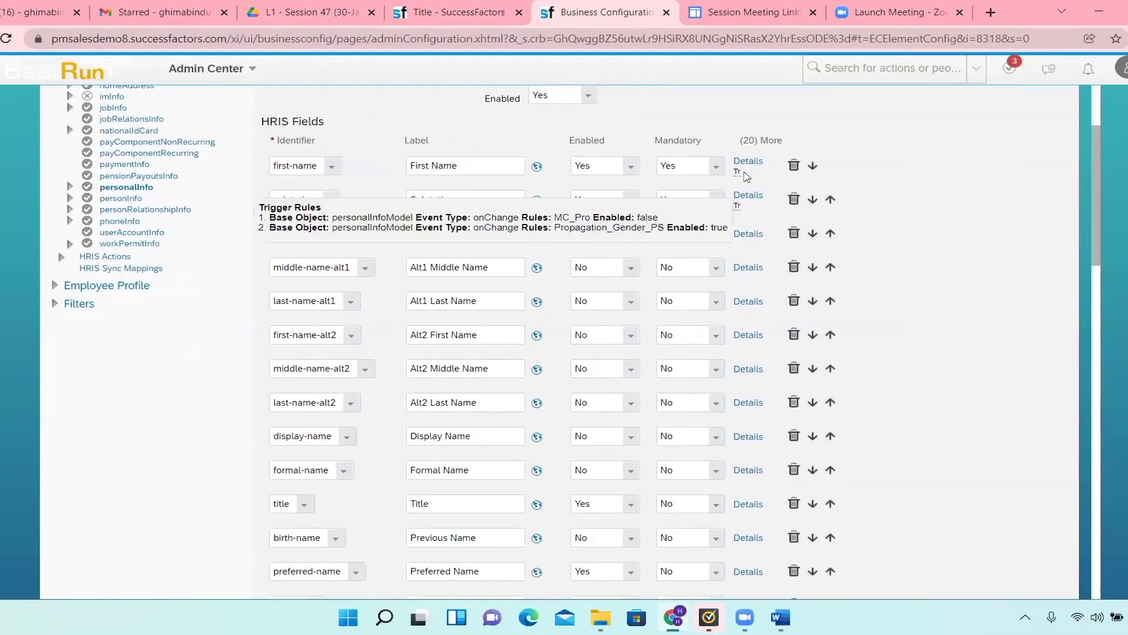
{"action": "scroll", "coordinate": [748, 179], "scroll_direction": "down", "scroll_amount": 1}
{"action": "scroll", "coordinate": [746, 180], "scroll_direction": "down", "scroll_amount": 2}
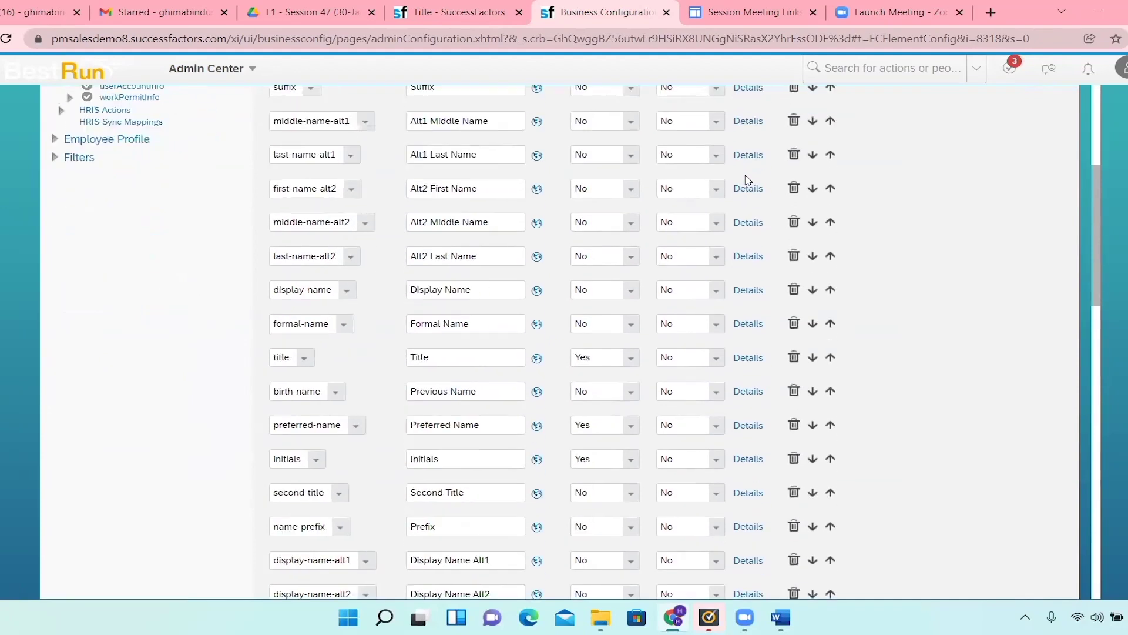
{"action": "scroll", "coordinate": [748, 183], "scroll_direction": "up", "scroll_amount": 1}
{"action": "scroll", "coordinate": [747, 184], "scroll_direction": "up", "scroll_amount": 3}
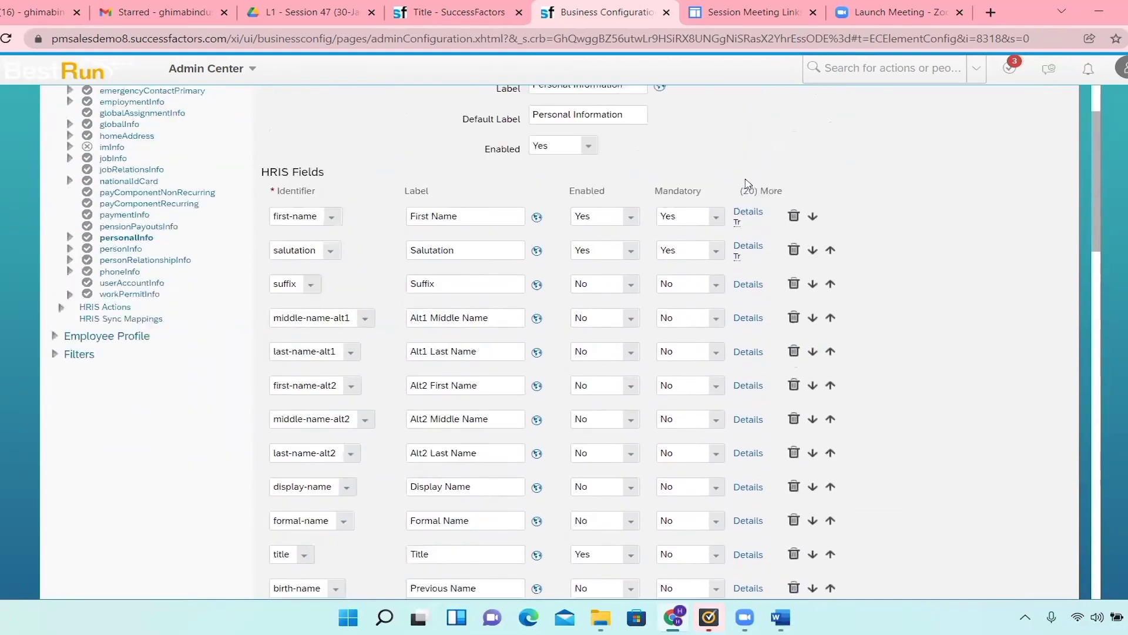
{"action": "scroll", "coordinate": [746, 185], "scroll_direction": "down", "scroll_amount": 5}
{"action": "scroll", "coordinate": [746, 194], "scroll_direction": "down", "scroll_amount": 5}
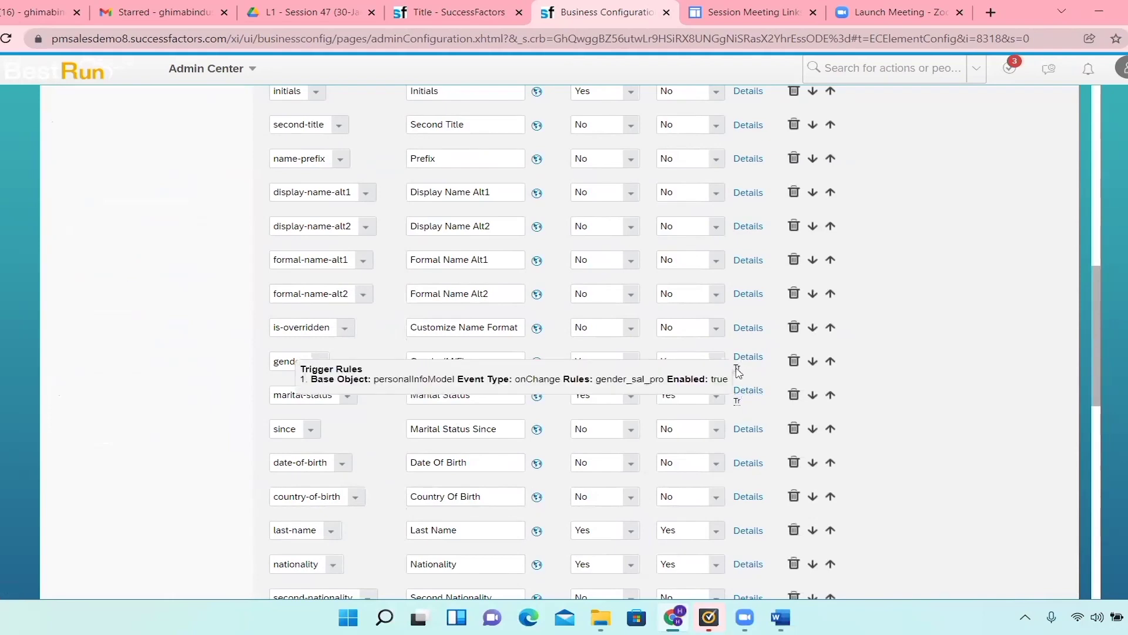
{"action": "scroll", "coordinate": [752, 362], "scroll_direction": "down", "scroll_amount": 6}
{"action": "scroll", "coordinate": [752, 362], "scroll_direction": "up", "scroll_amount": 5}
{"action": "scroll", "coordinate": [753, 363], "scroll_direction": "up", "scroll_amount": 1}
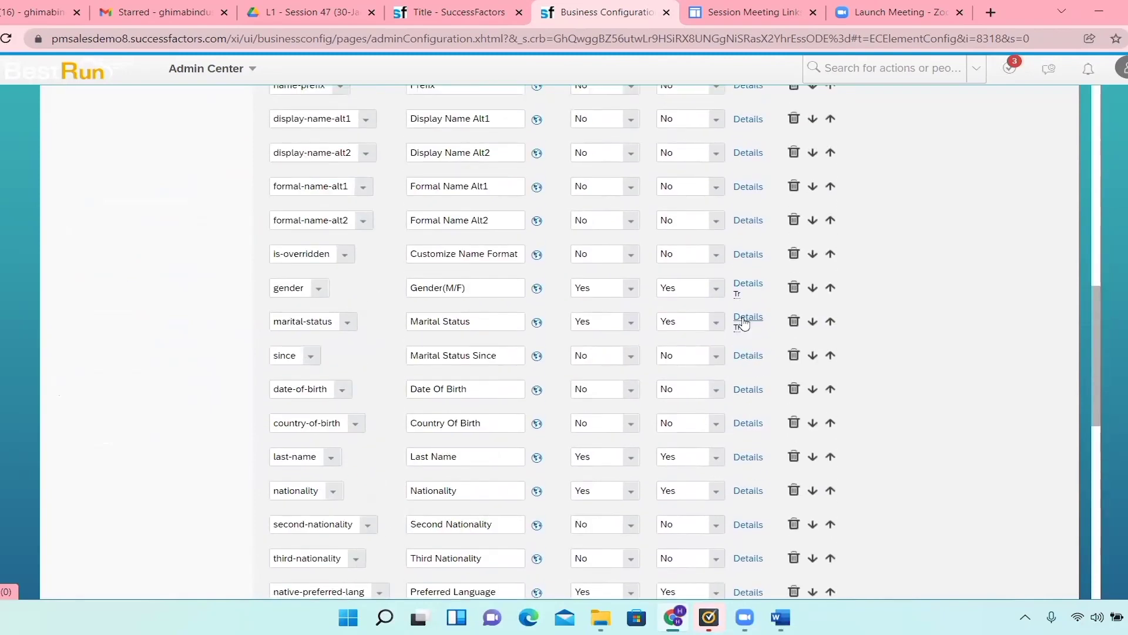
Step: Open the details of the marital-status field and view its Marital Status Change trigger rule
{"action": "left_click", "coordinate": [744, 321]}
{"action": "scroll", "coordinate": [735, 332], "scroll_direction": "down", "scroll_amount": 10}
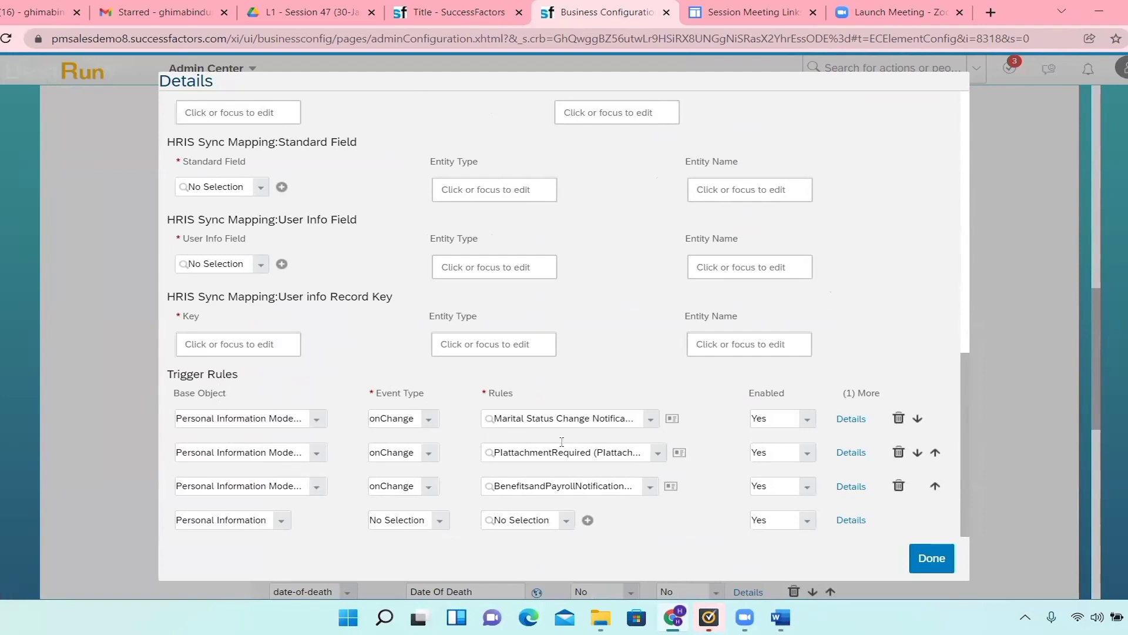
{"action": "left_click", "coordinate": [672, 421]}
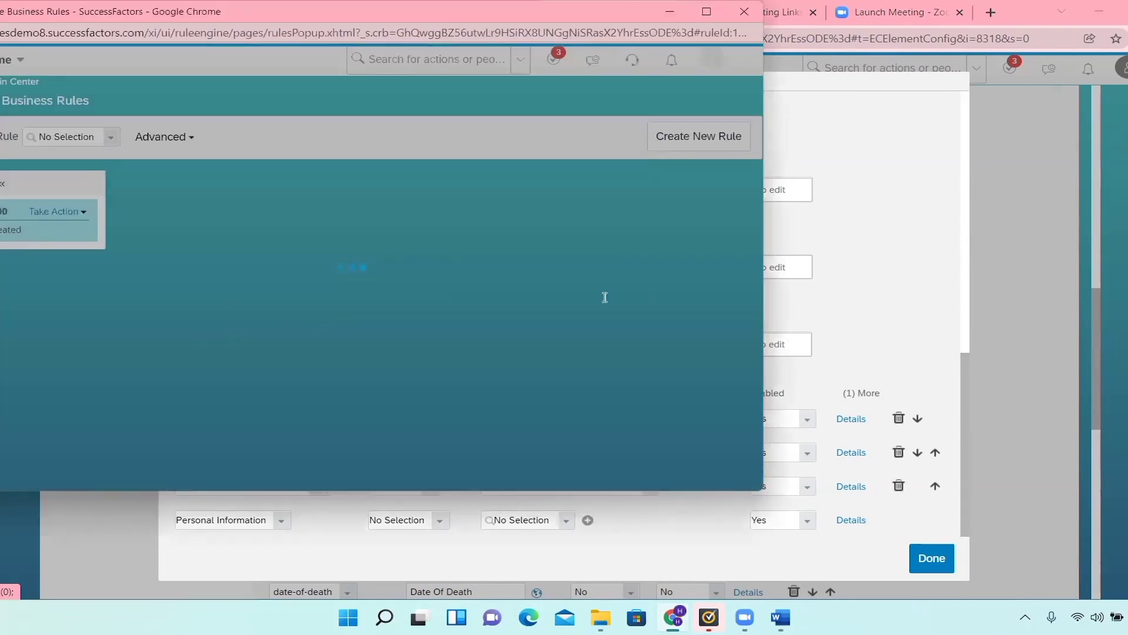
Step: Review the rule's If conditions and Then workflow assignment, and close the rule and the field details
{"action": "scroll", "coordinate": [578, 307], "scroll_direction": "down", "scroll_amount": 3}
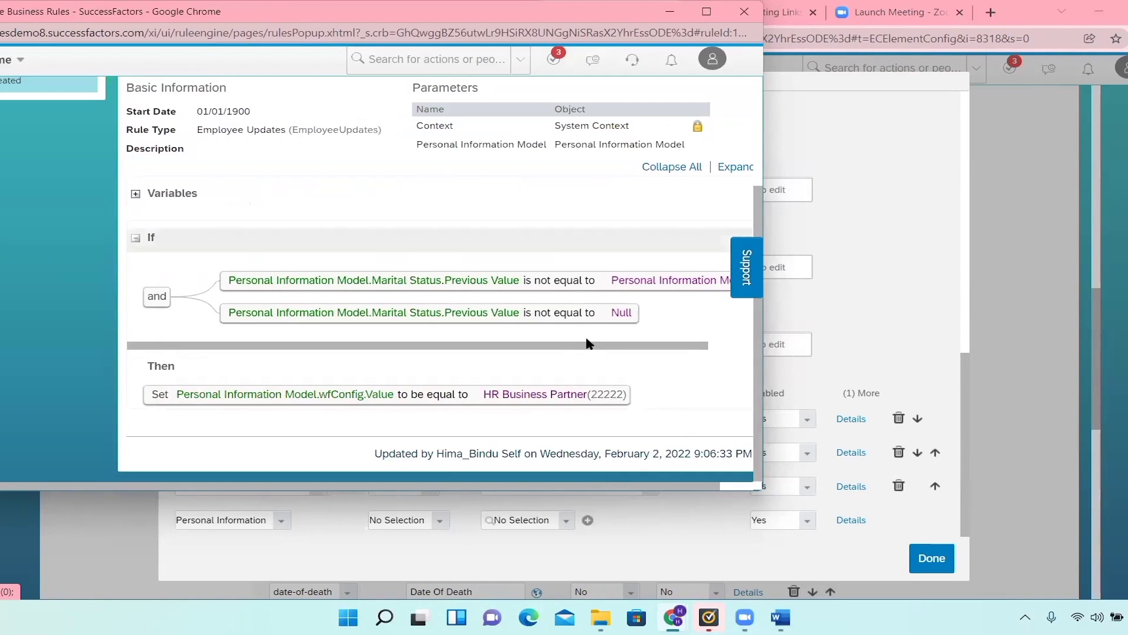
{"action": "scroll", "coordinate": [433, 386], "scroll_direction": "up", "scroll_amount": 2}
{"action": "scroll", "coordinate": [433, 383], "scroll_direction": "down", "scroll_amount": 2}
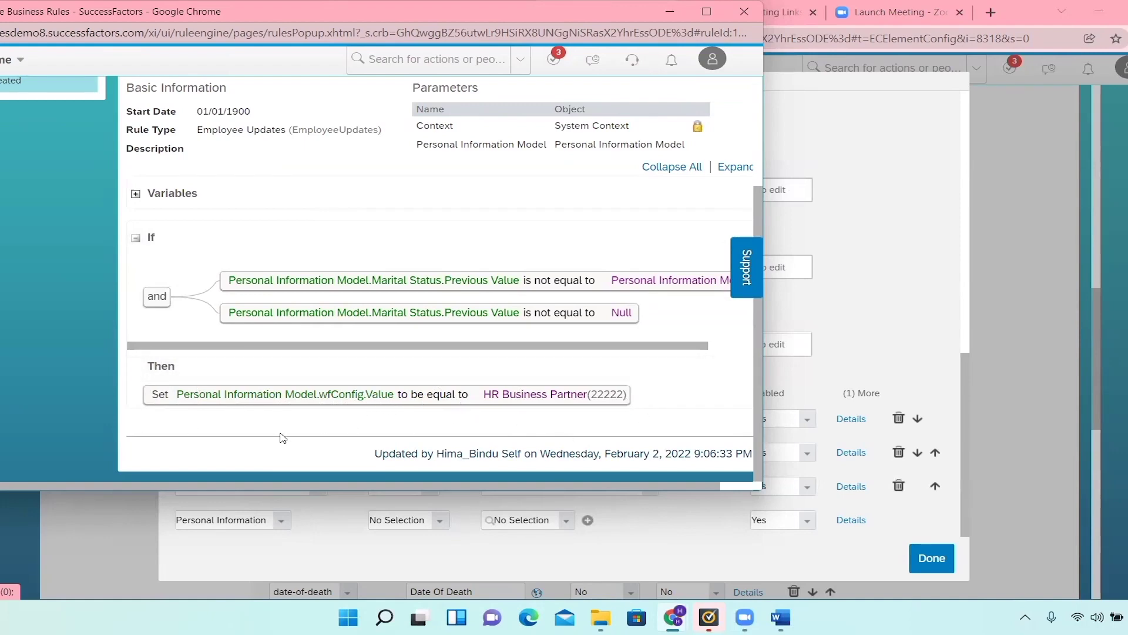
{"action": "scroll", "coordinate": [268, 441], "scroll_direction": "up", "scroll_amount": 3}
{"action": "scroll", "coordinate": [268, 441], "scroll_direction": "down", "scroll_amount": 3}
{"action": "left_click", "coordinate": [744, 11]}
{"action": "left_click", "coordinate": [934, 557]}
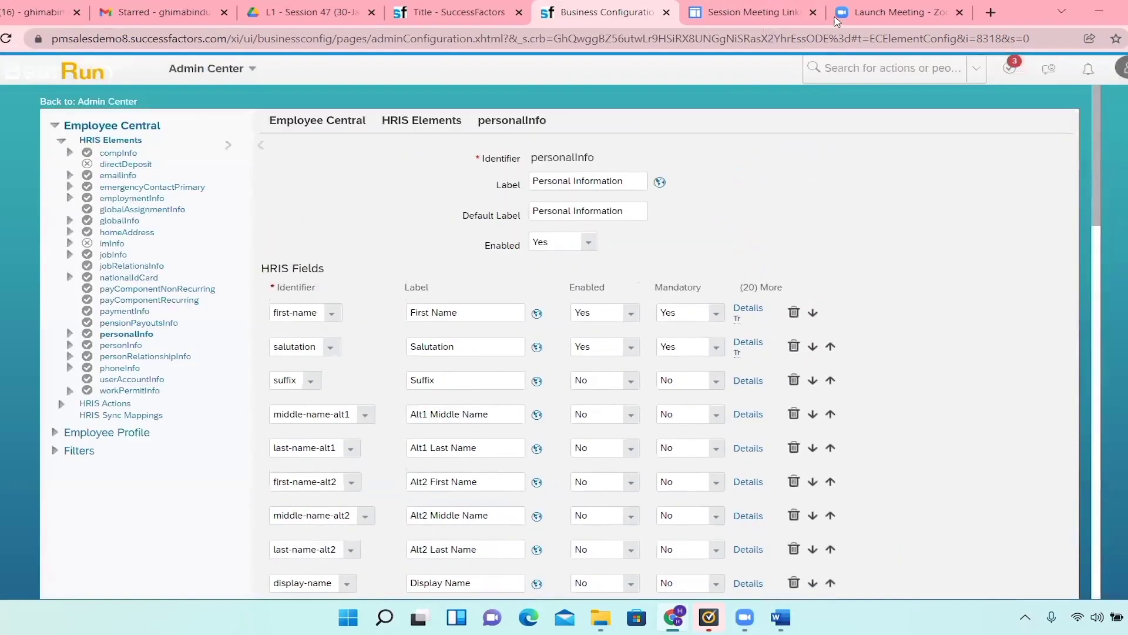
Step: Search for the Chief Operating Officer by user name and open the employee's profile at the Personal Information section
{"action": "left_click", "coordinate": [835, 68]}
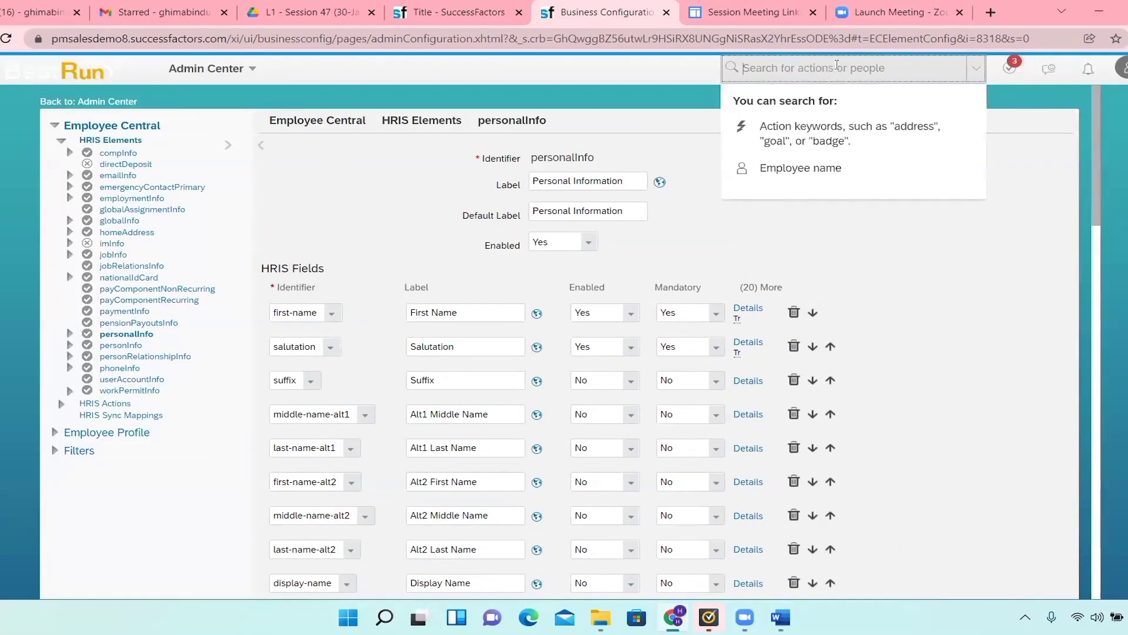
{"action": "type", "text": "mpitt"}
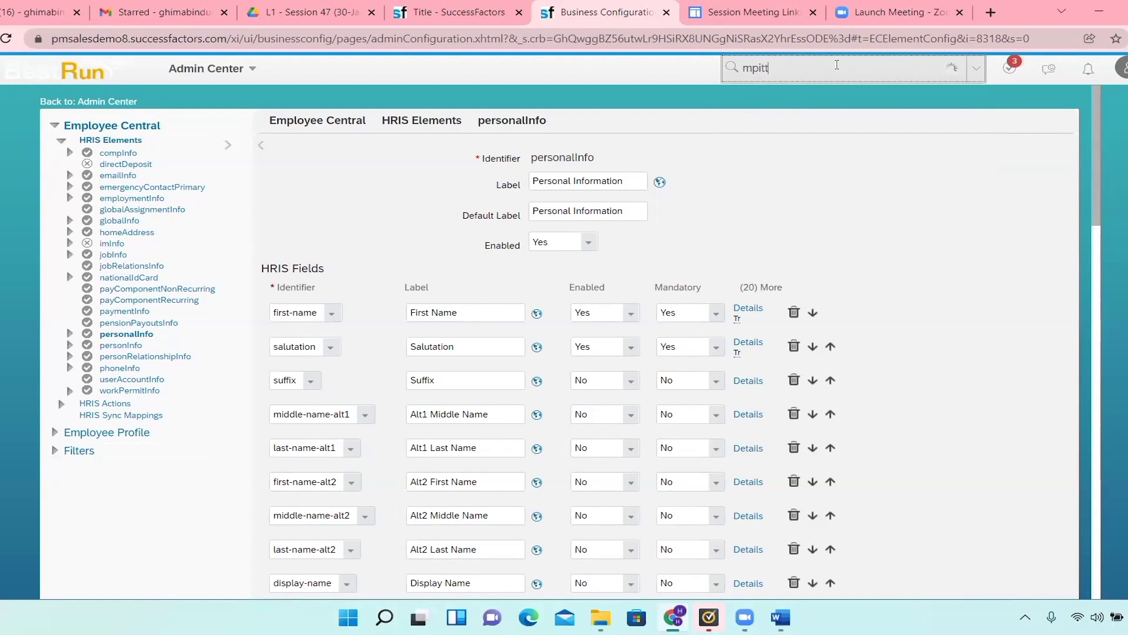
{"action": "type", "text": "man"}
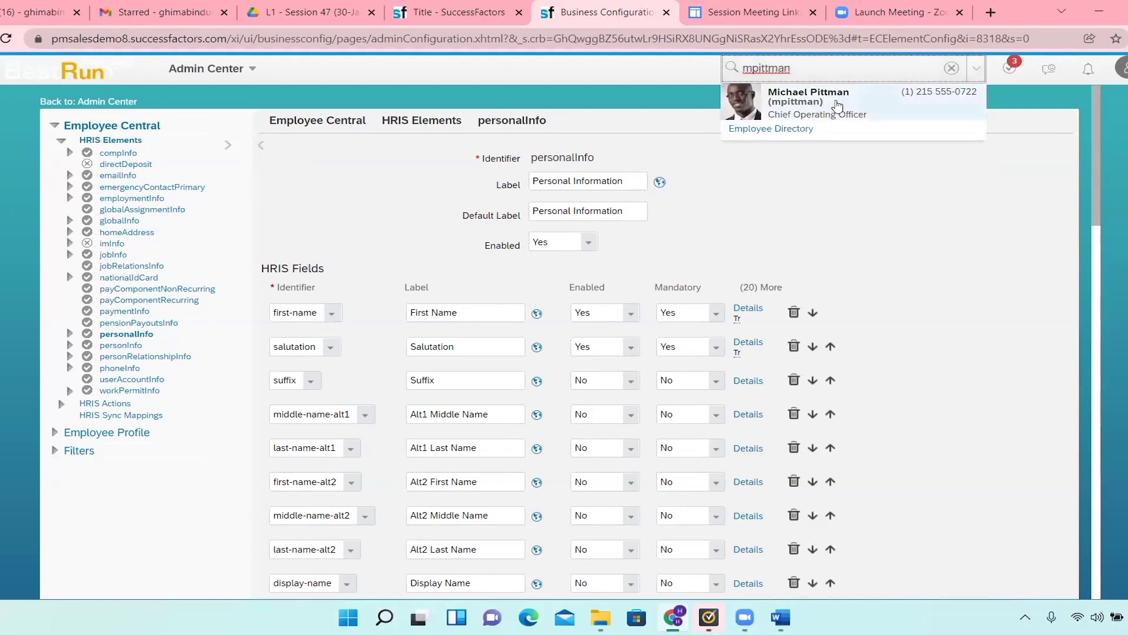
{"action": "left_click", "coordinate": [837, 104]}
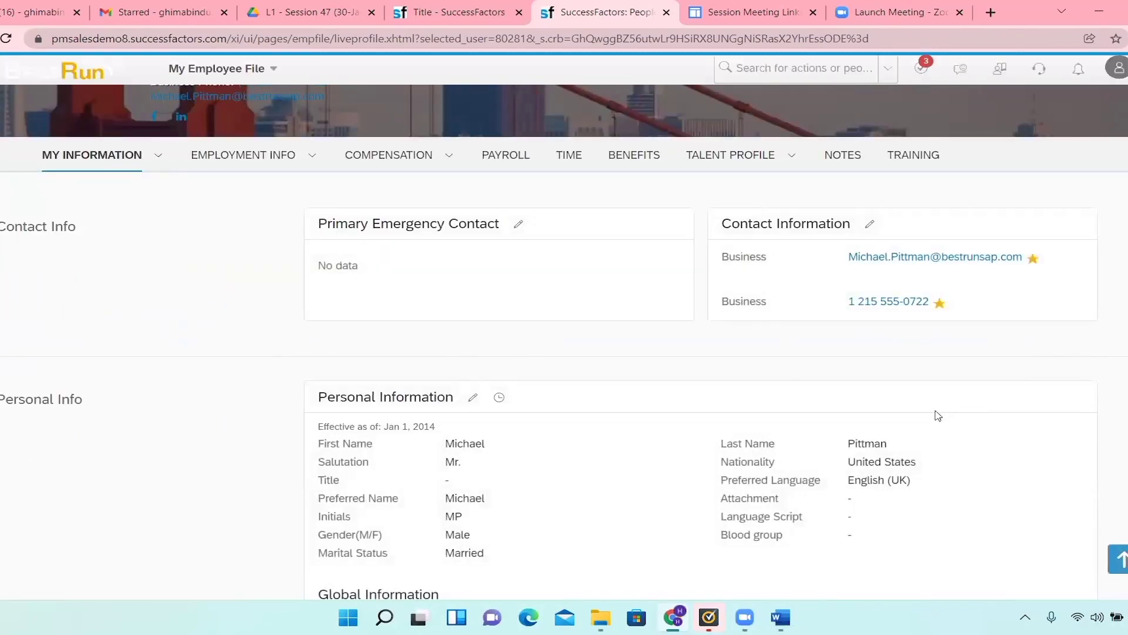
{"action": "scroll", "coordinate": [934, 415], "scroll_direction": "up", "scroll_amount": 2}
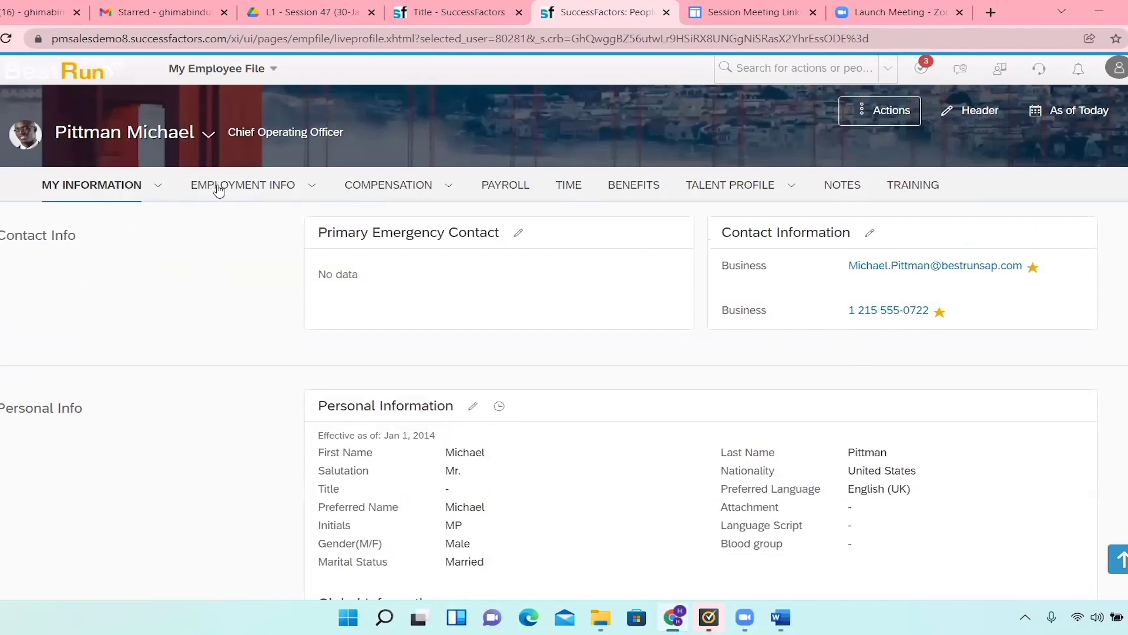
{"action": "scroll", "coordinate": [447, 418], "scroll_direction": "down", "scroll_amount": 3}
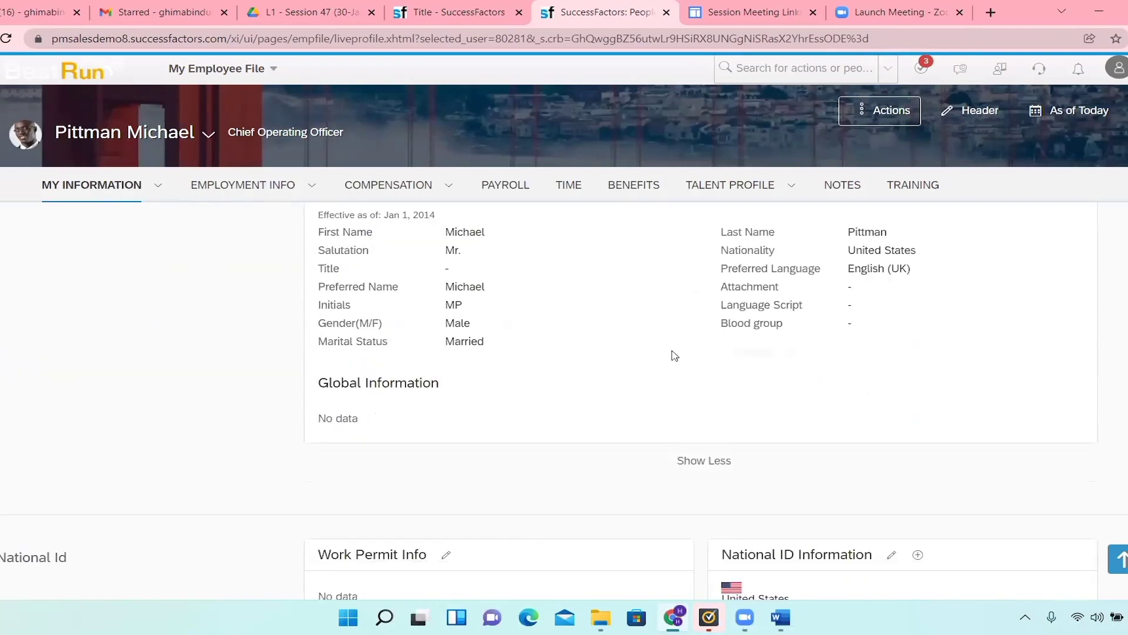
{"action": "scroll", "coordinate": [375, 284], "scroll_direction": "up", "scroll_amount": 3}
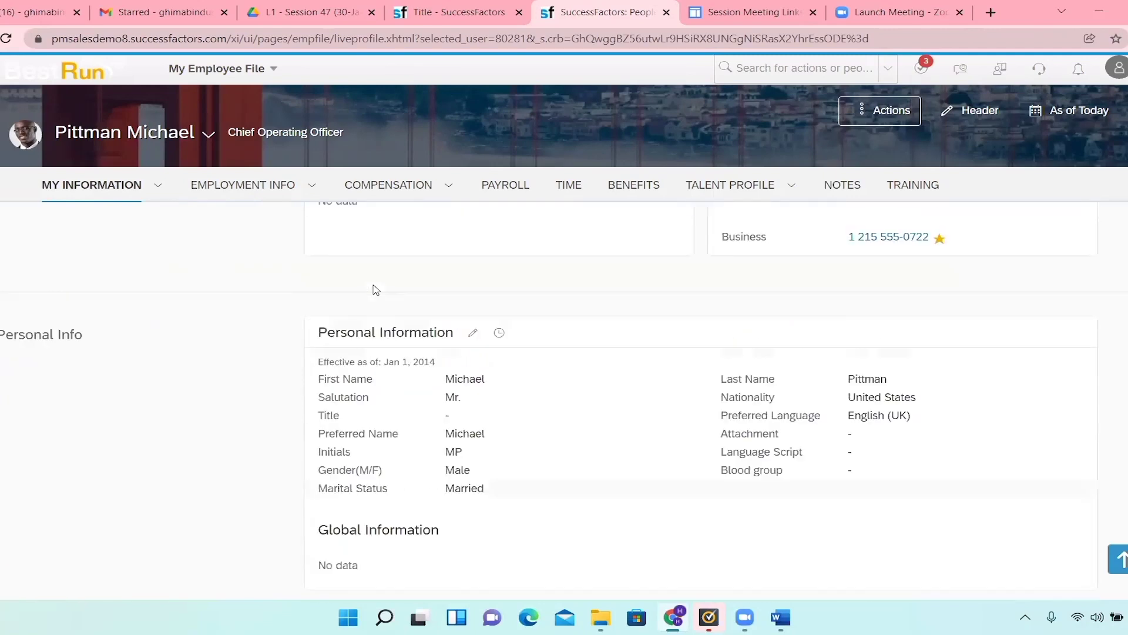
Step: Edit the employee's personal information, set the marital status to Single (Bachelor) and try to save the change
{"action": "left_click", "coordinate": [472, 335]}
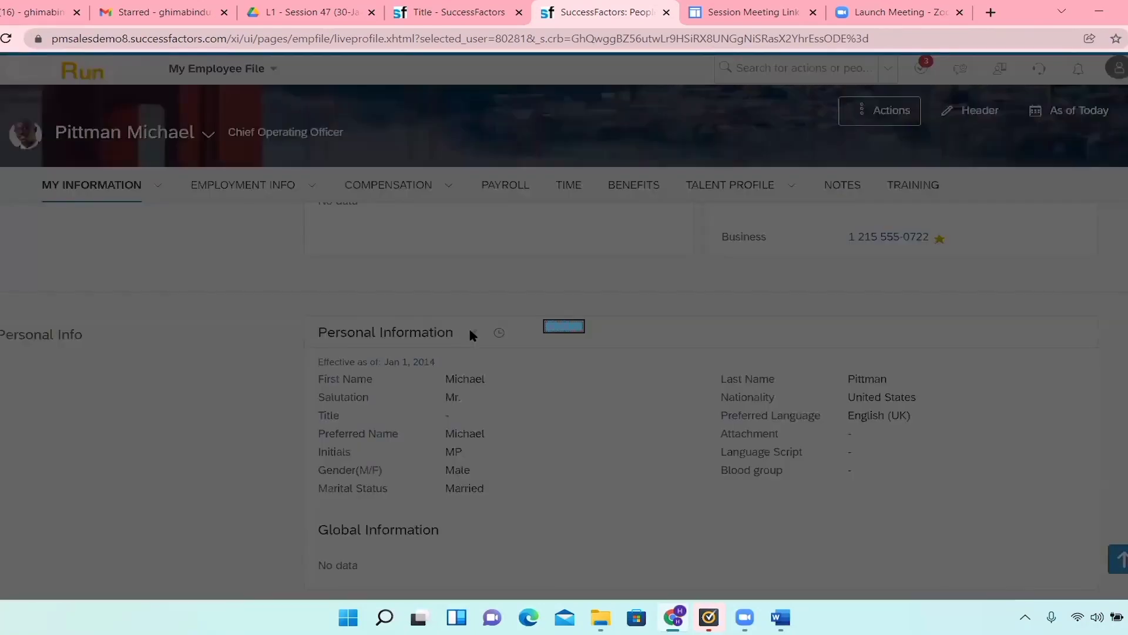
{"action": "left_click", "coordinate": [816, 355]}
{"action": "scroll", "coordinate": [794, 432], "scroll_direction": "down", "scroll_amount": 4}
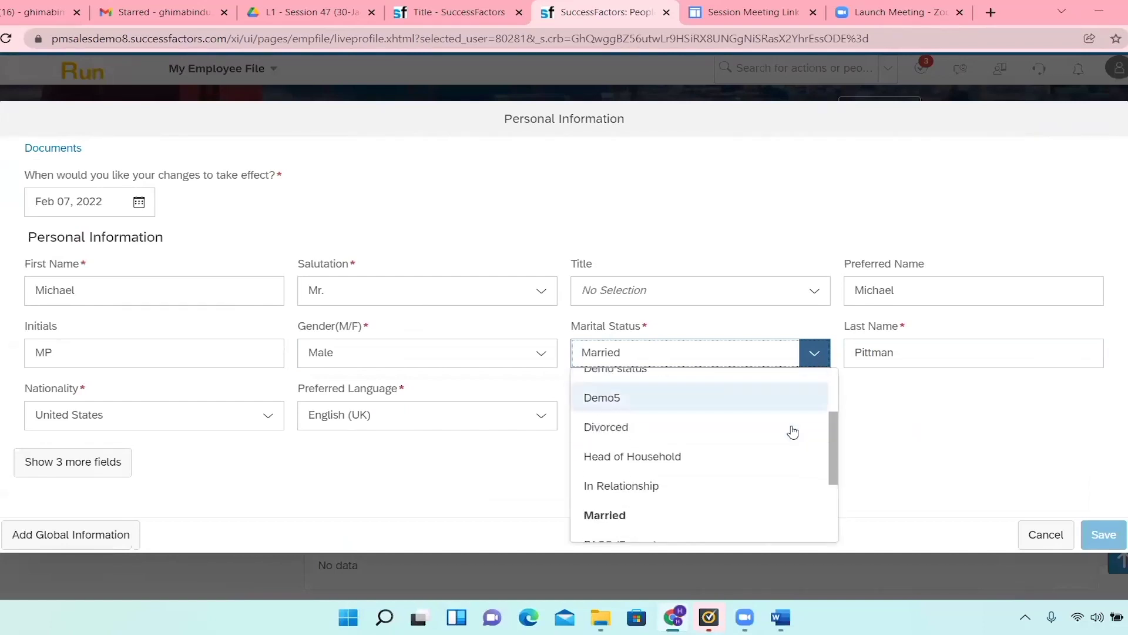
{"action": "scroll", "coordinate": [797, 432], "scroll_direction": "down", "scroll_amount": 2}
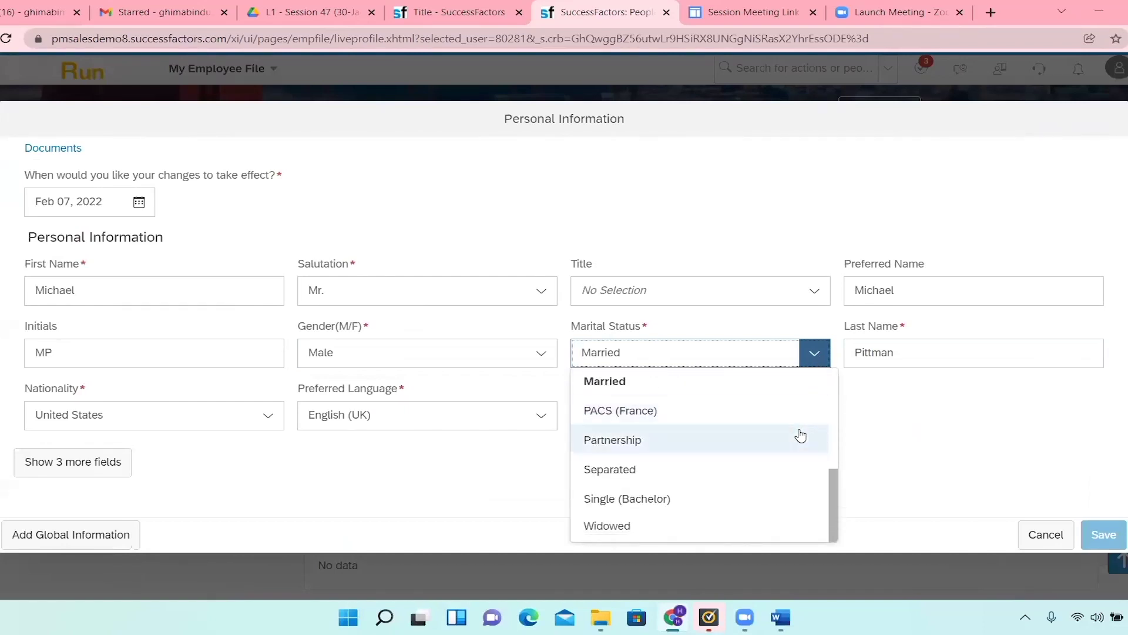
{"action": "left_click", "coordinate": [754, 497]}
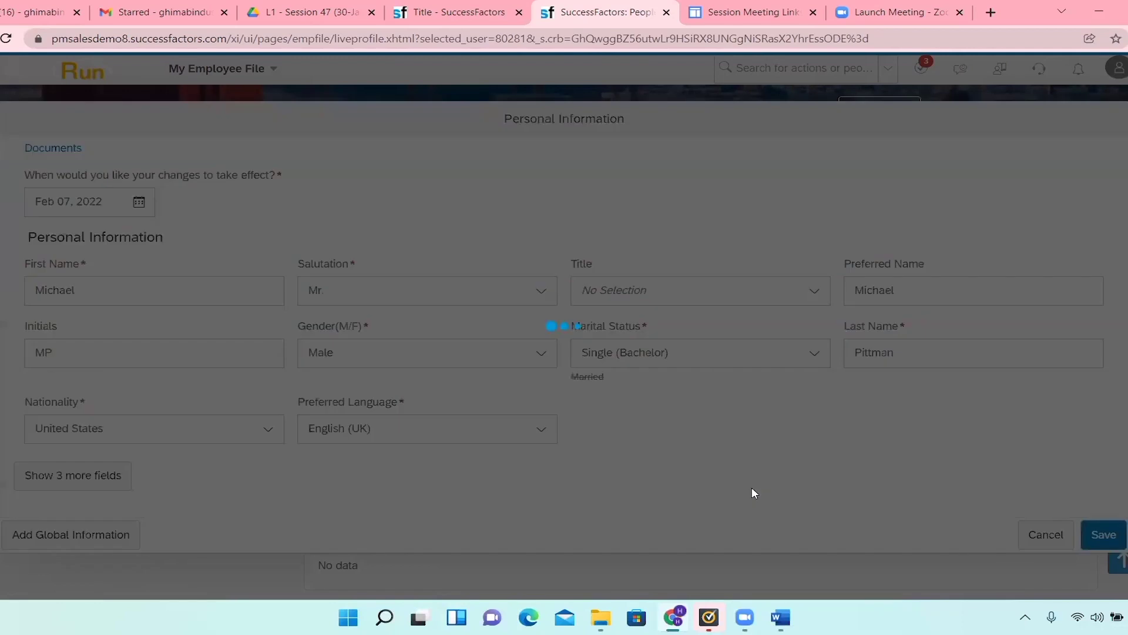
{"action": "left_click", "coordinate": [781, 369]}
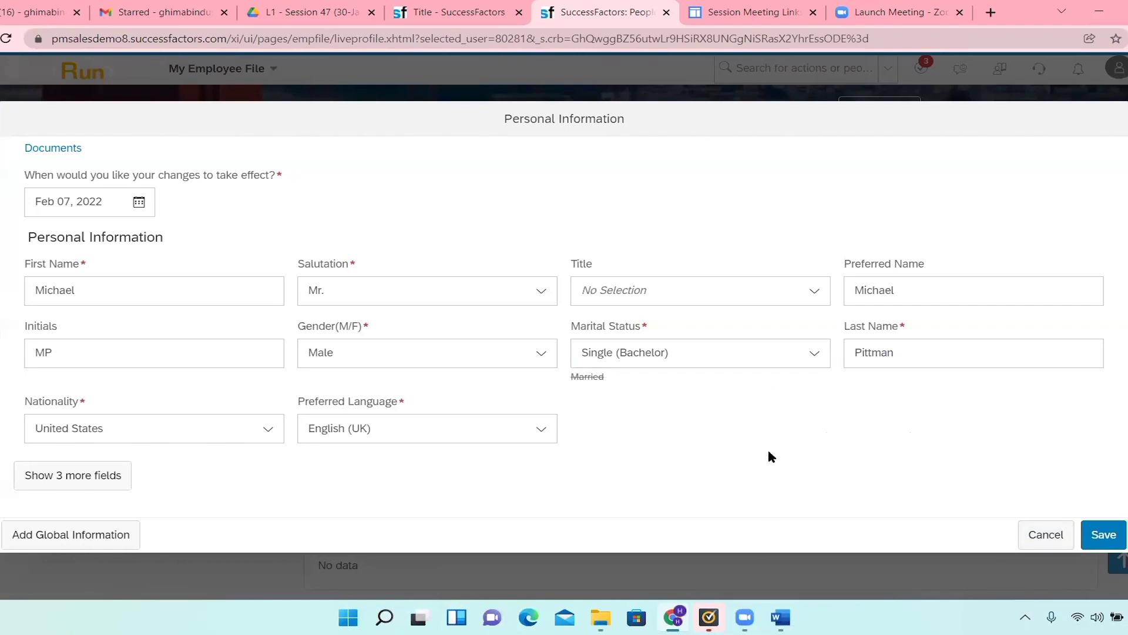
{"action": "left_click", "coordinate": [1103, 535]}
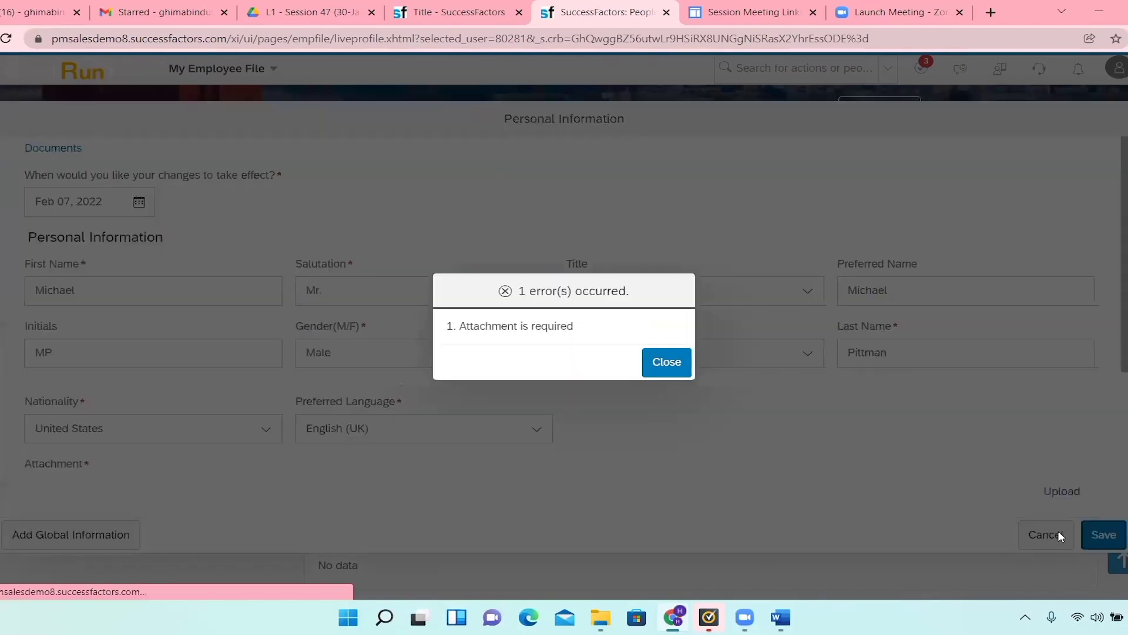
Step: Dismiss the attachment error, upload the DRAWING document as the required attachment and save the personal information change
{"action": "left_click", "coordinate": [661, 363]}
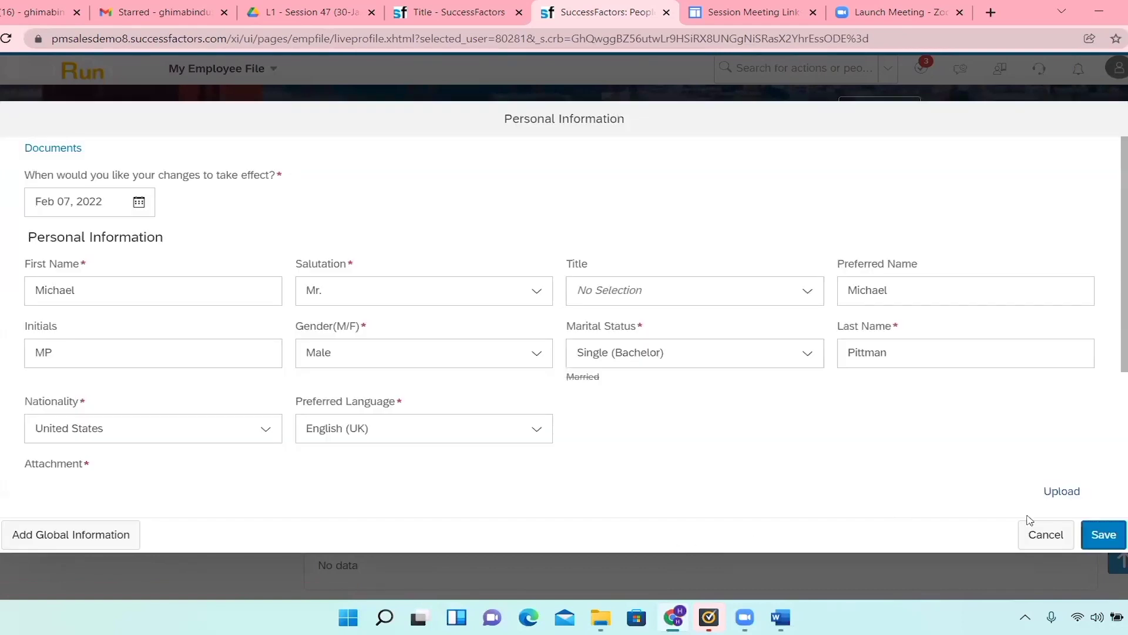
{"action": "left_click", "coordinate": [1059, 490]}
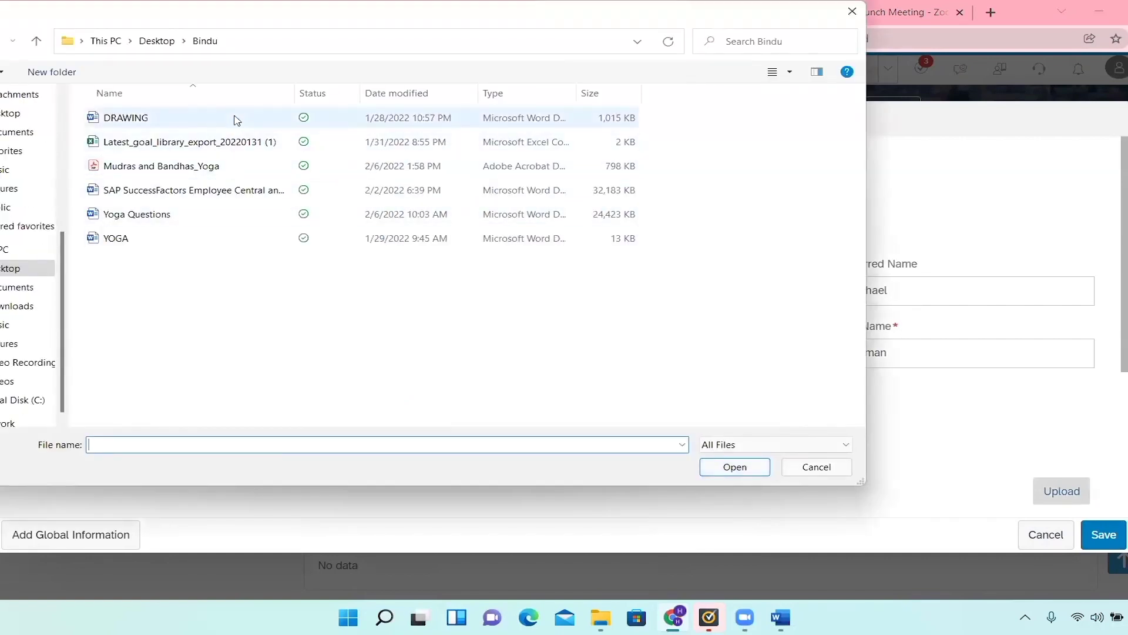
{"action": "left_click", "coordinate": [235, 120]}
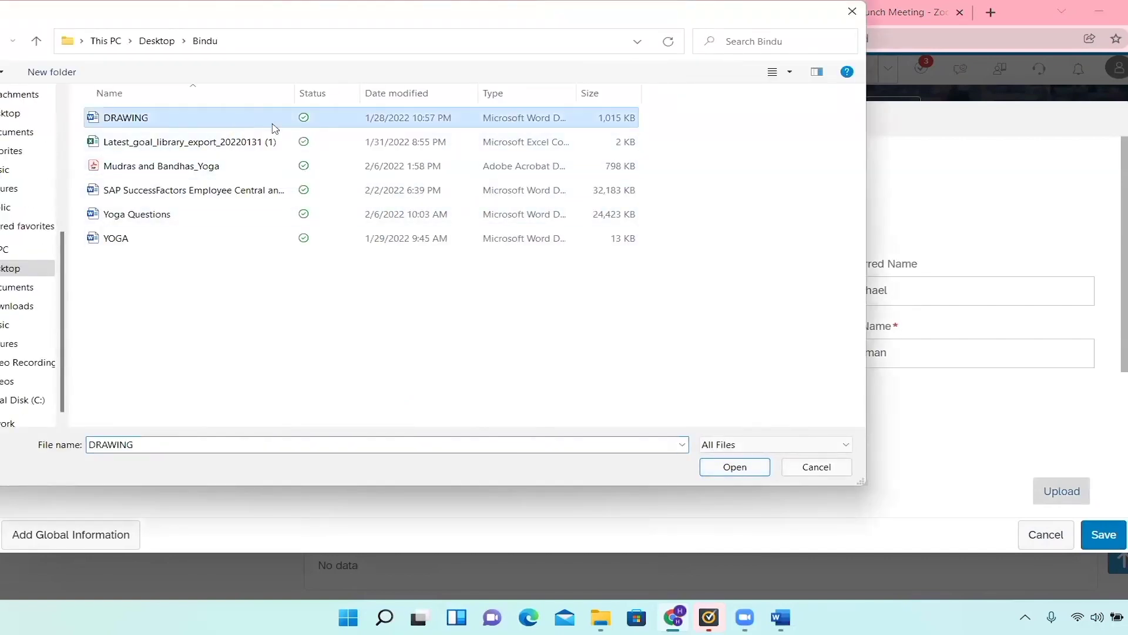
{"action": "left_click", "coordinate": [728, 467]}
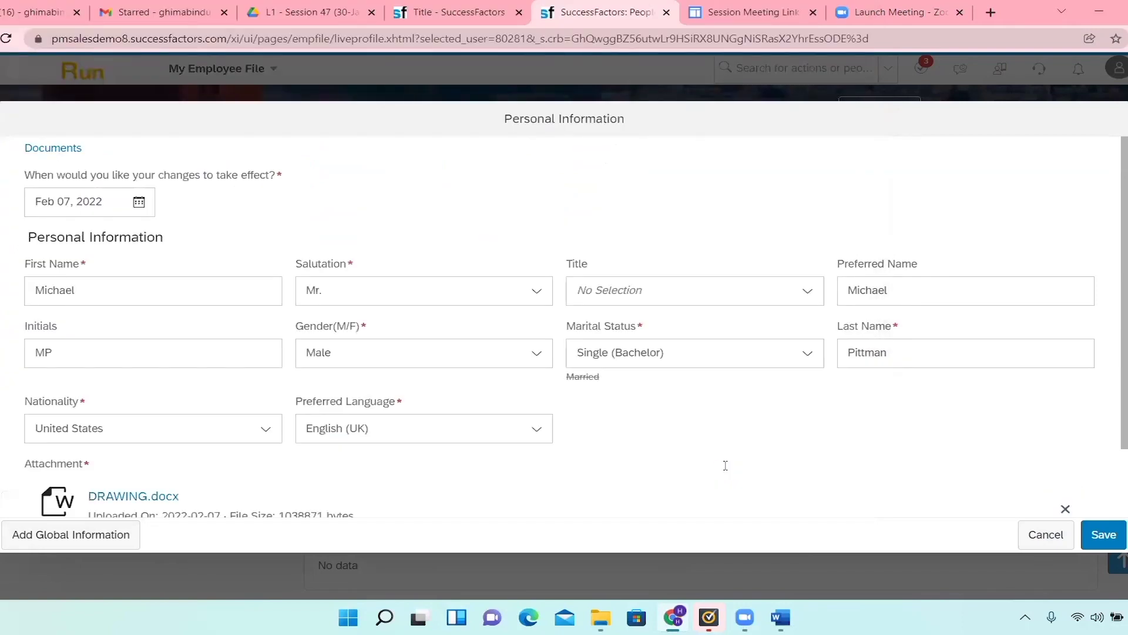
{"action": "scroll", "coordinate": [1046, 498], "scroll_direction": "down", "scroll_amount": 2}
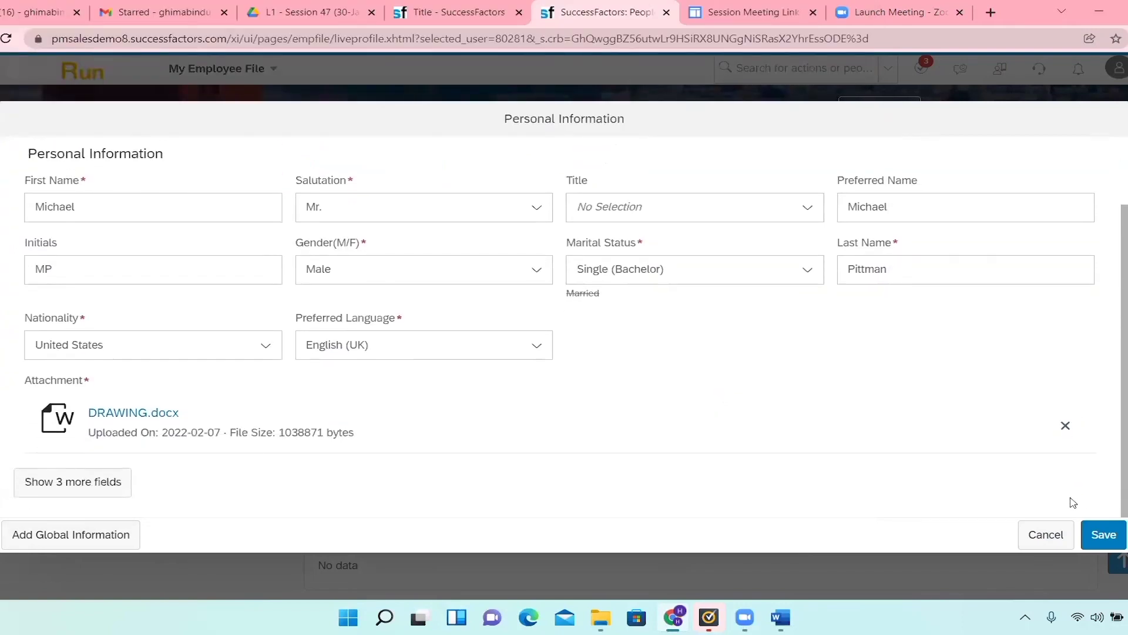
{"action": "left_click", "coordinate": [1100, 535]}
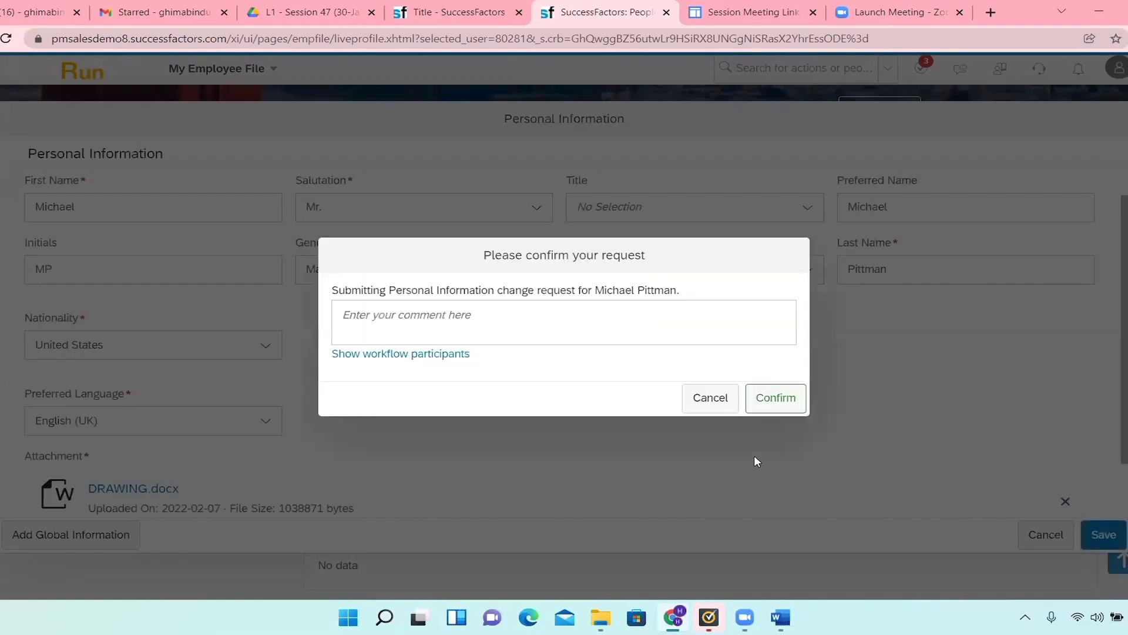
Step: Show the workflow participants, review the approvers and CC role, and confirm the personal information change request
{"action": "left_click", "coordinate": [453, 354]}
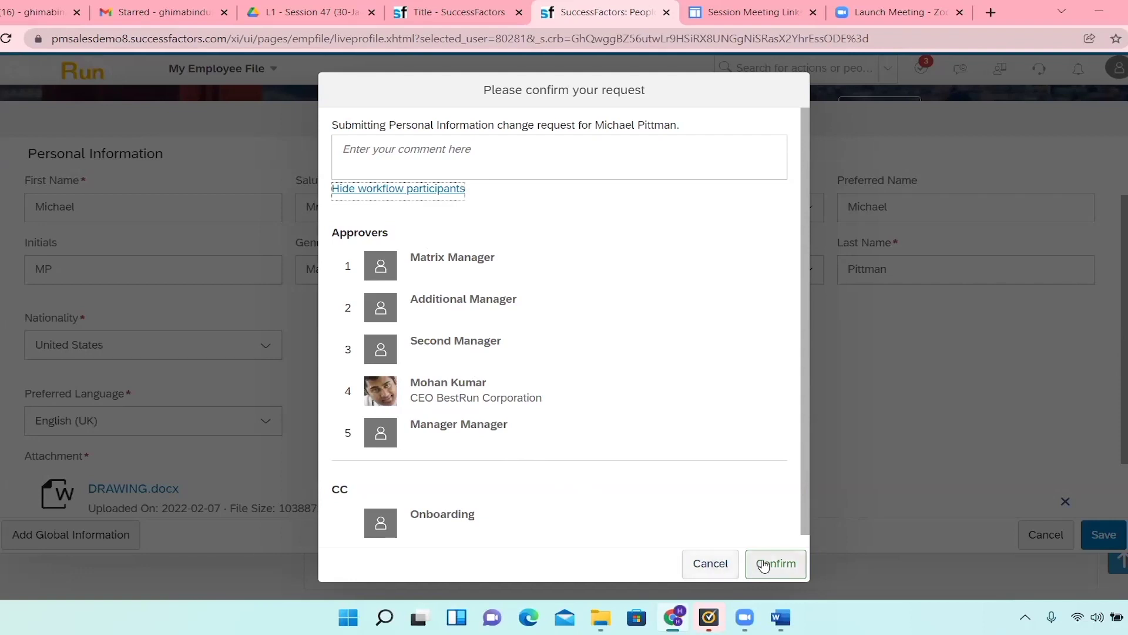
{"action": "left_click_drag", "start_coordinate": [806, 506], "coordinate": [813, 531]}
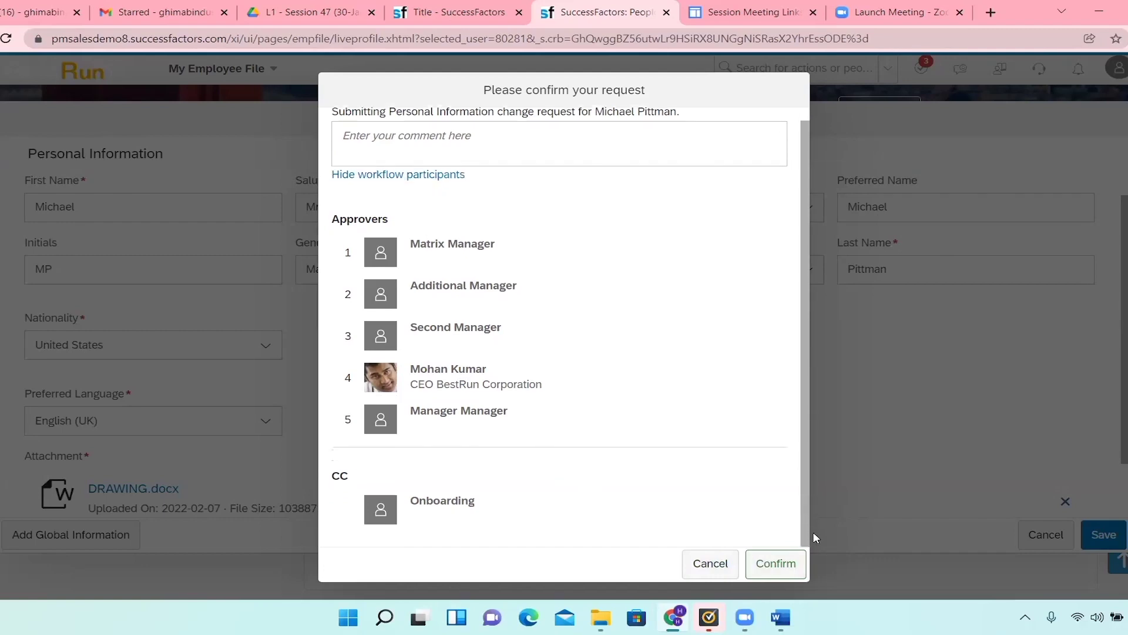
{"action": "left_click", "coordinate": [771, 562]}
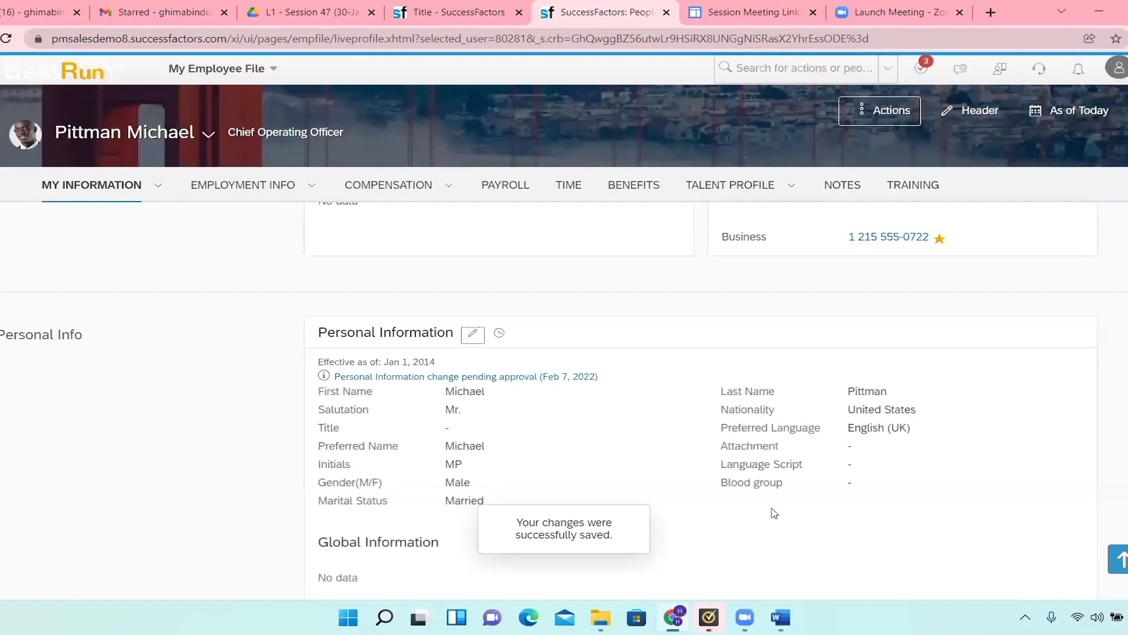
Step: Edit the employee's personal information again, set the marital status to Single (Bachelor), acknowledge the warnings and try to save
{"action": "scroll", "coordinate": [894, 522], "scroll_direction": "down", "scroll_amount": 1}
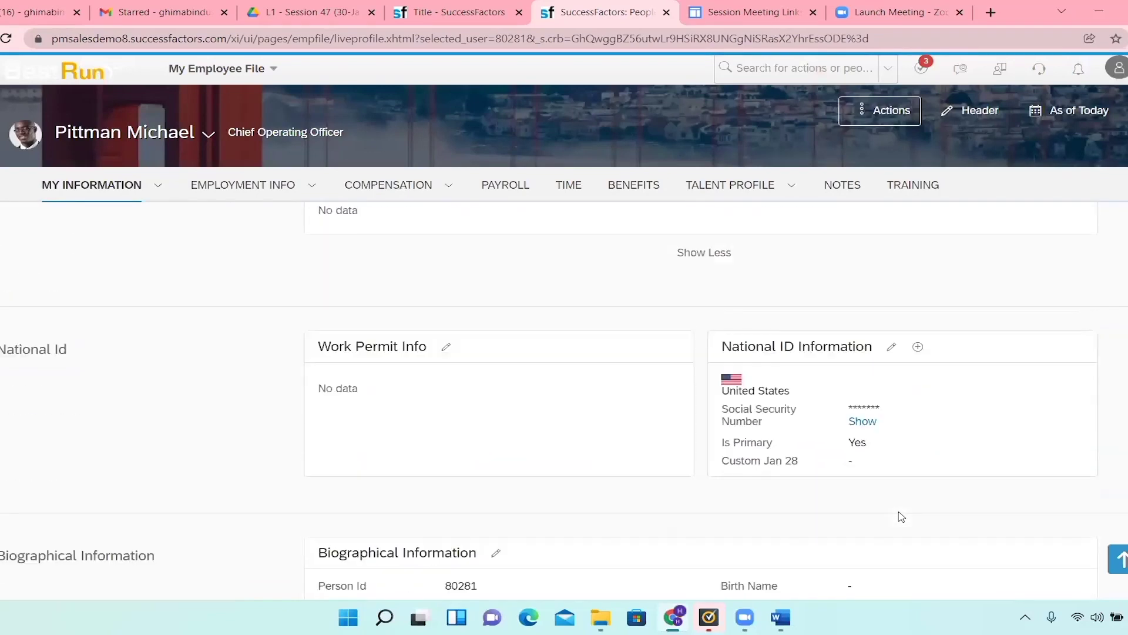
{"action": "scroll", "coordinate": [902, 517], "scroll_direction": "up", "scroll_amount": 8}
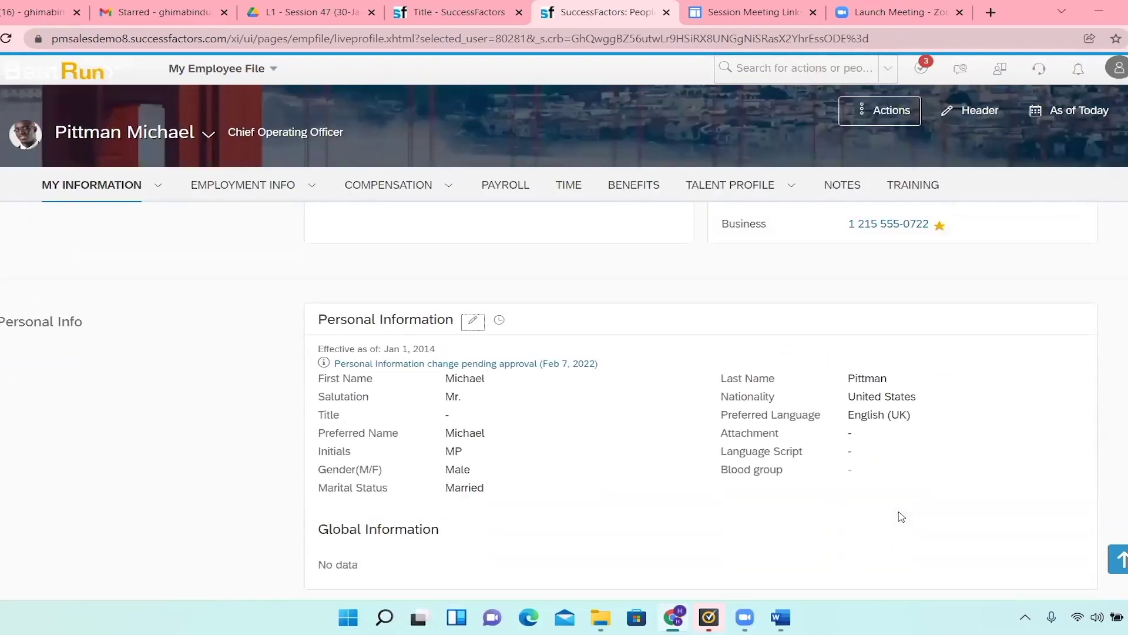
{"action": "scroll", "coordinate": [876, 503], "scroll_direction": "down", "scroll_amount": 3}
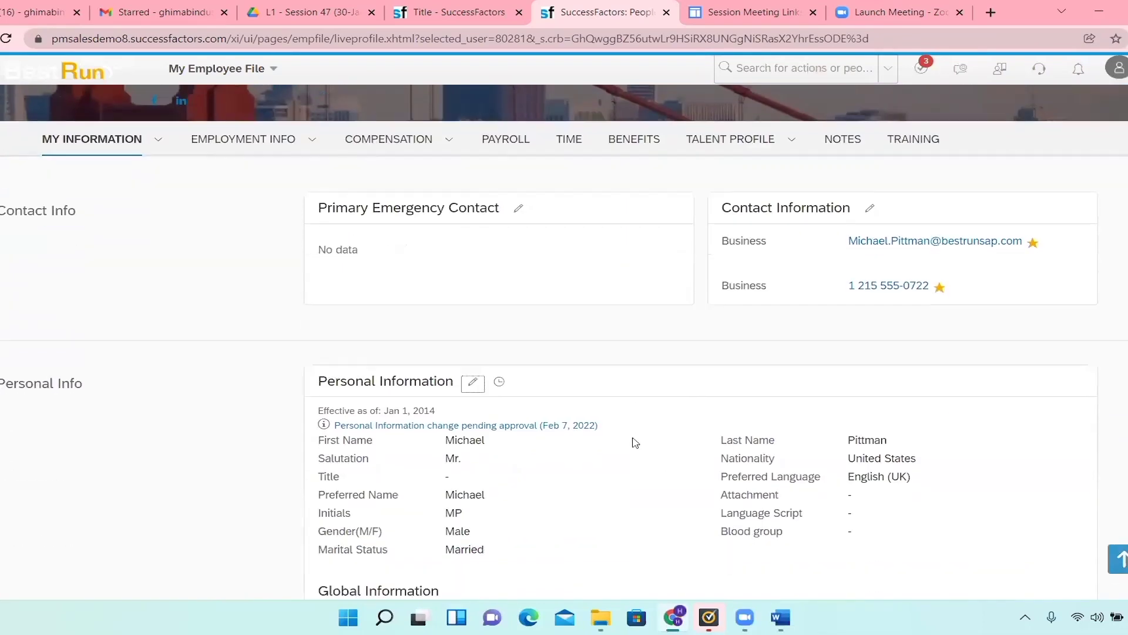
{"action": "left_click", "coordinate": [472, 351]}
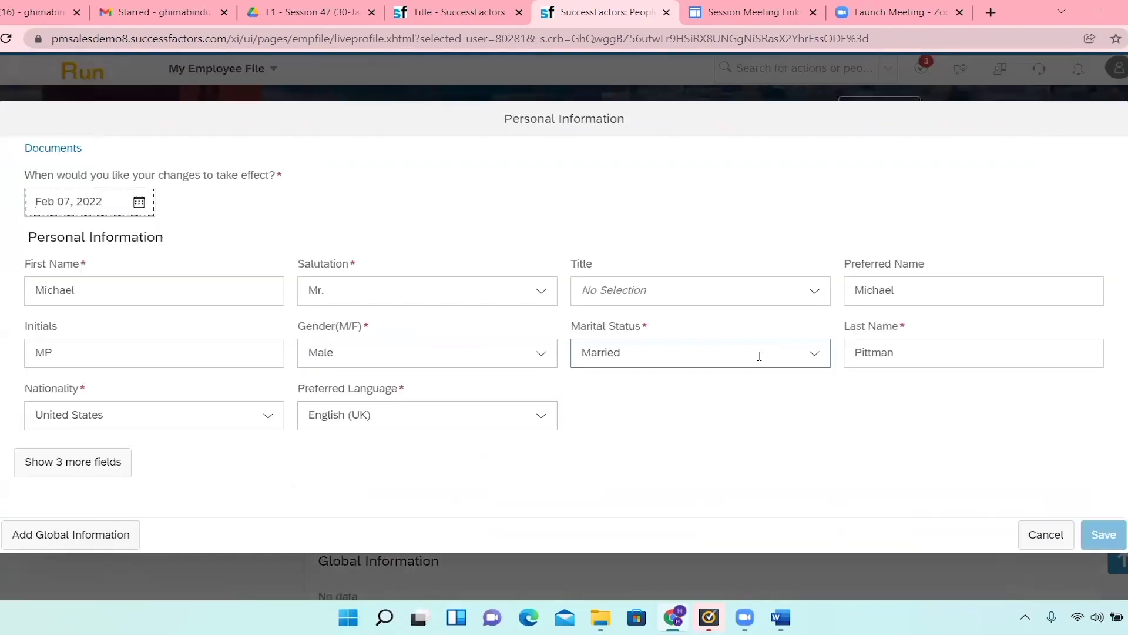
{"action": "left_click", "coordinate": [812, 353]}
{"action": "scroll", "coordinate": [740, 470], "scroll_direction": "down", "scroll_amount": 5}
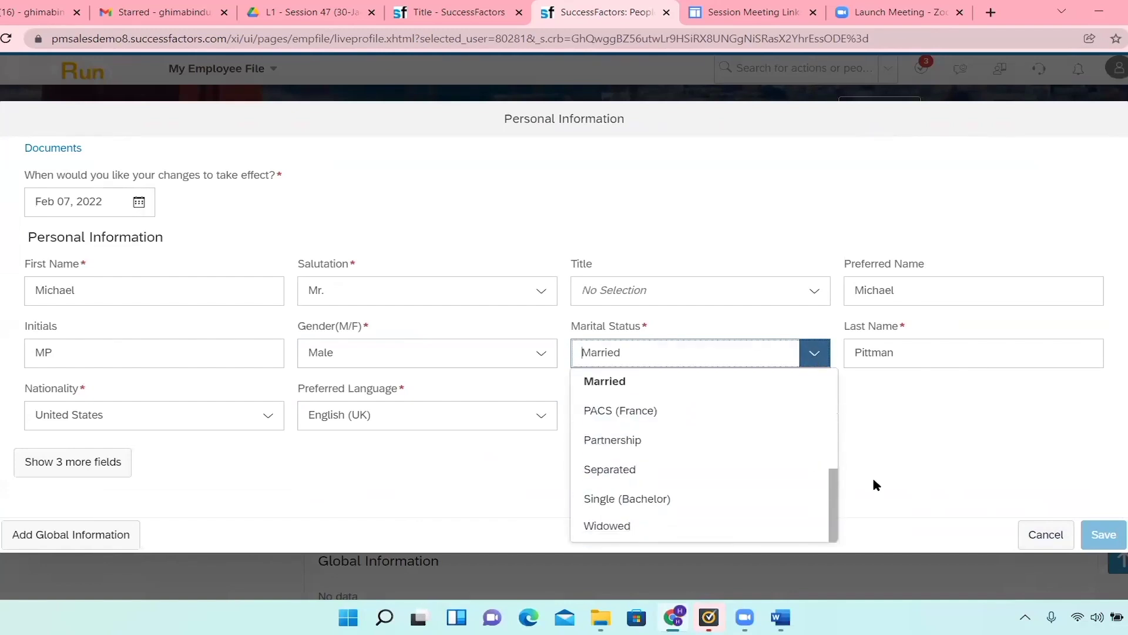
{"action": "left_click", "coordinate": [735, 500]}
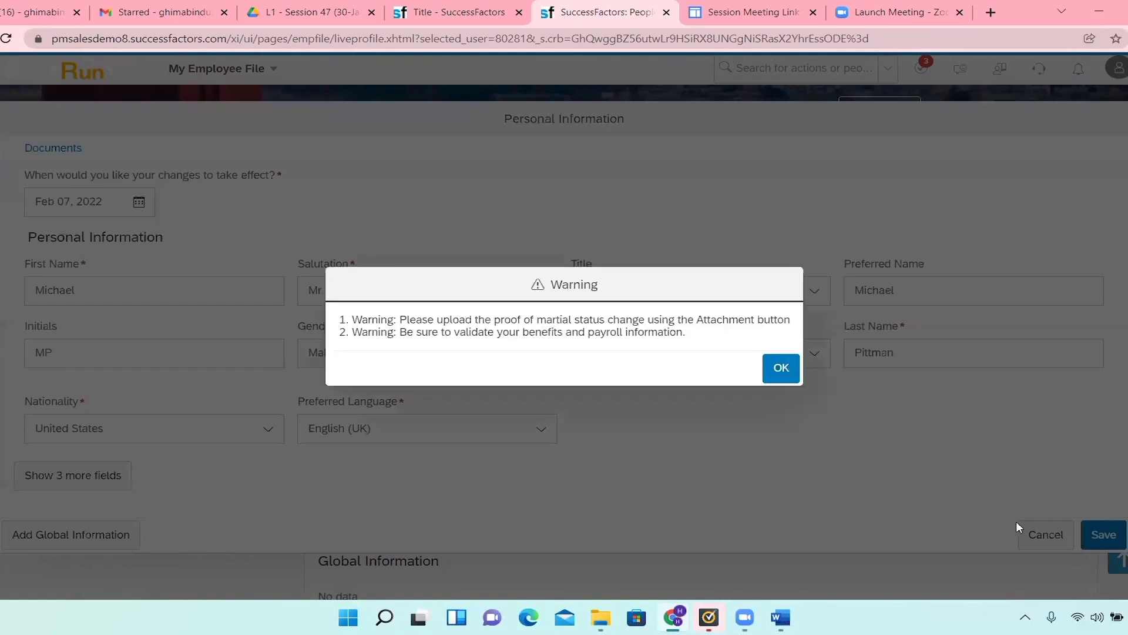
{"action": "left_click", "coordinate": [785, 371]}
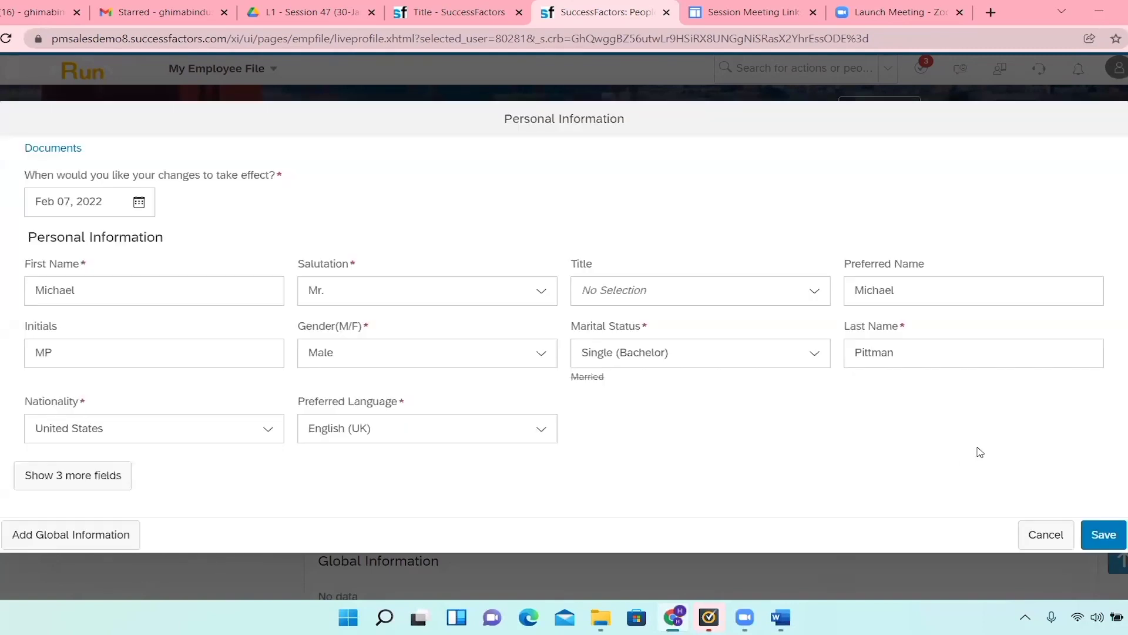
{"action": "left_click", "coordinate": [1103, 534]}
{"action": "left_click", "coordinate": [660, 363]}
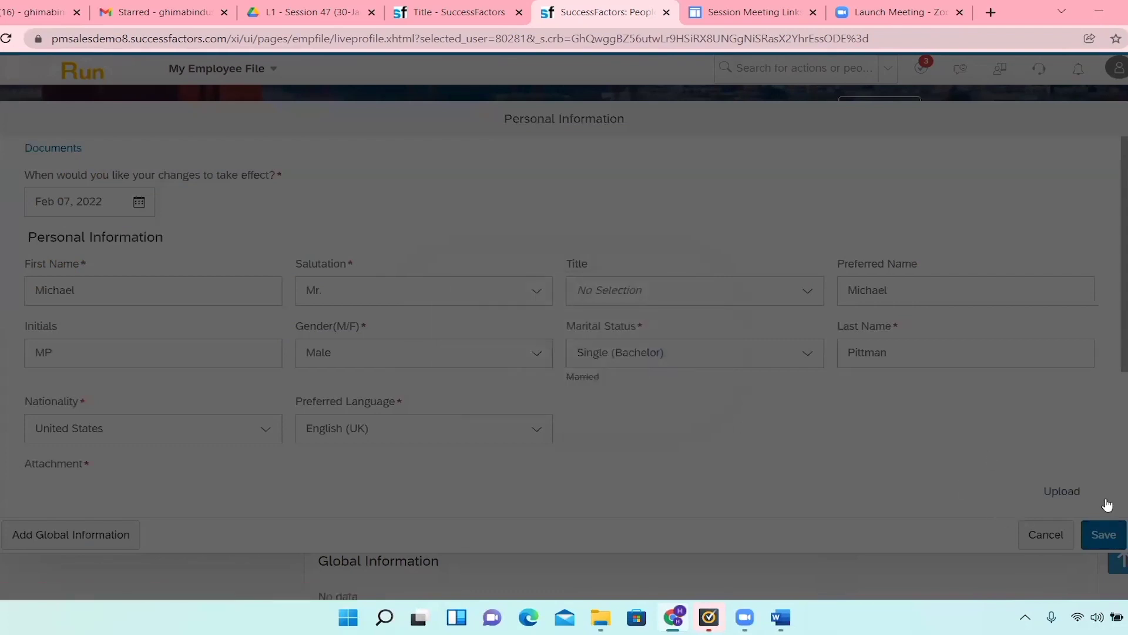
Step: Attach the DRAWING document to this second change, save it and confirm the request without a comment
{"action": "left_click", "coordinate": [1062, 491]}
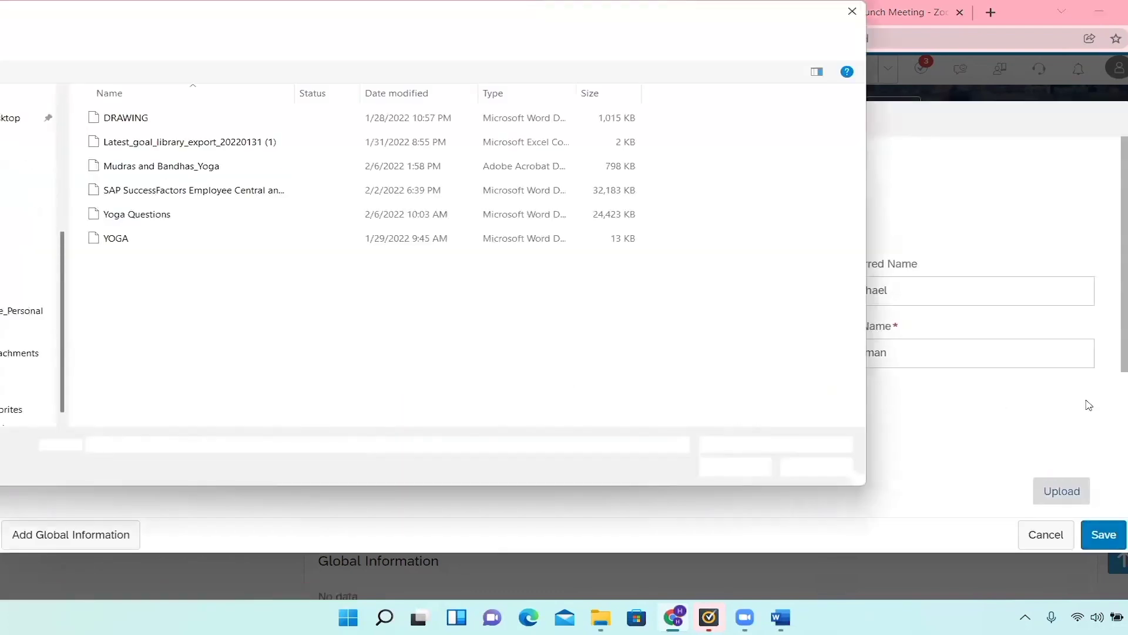
{"action": "left_click", "coordinate": [155, 118]}
{"action": "left_click", "coordinate": [765, 472]}
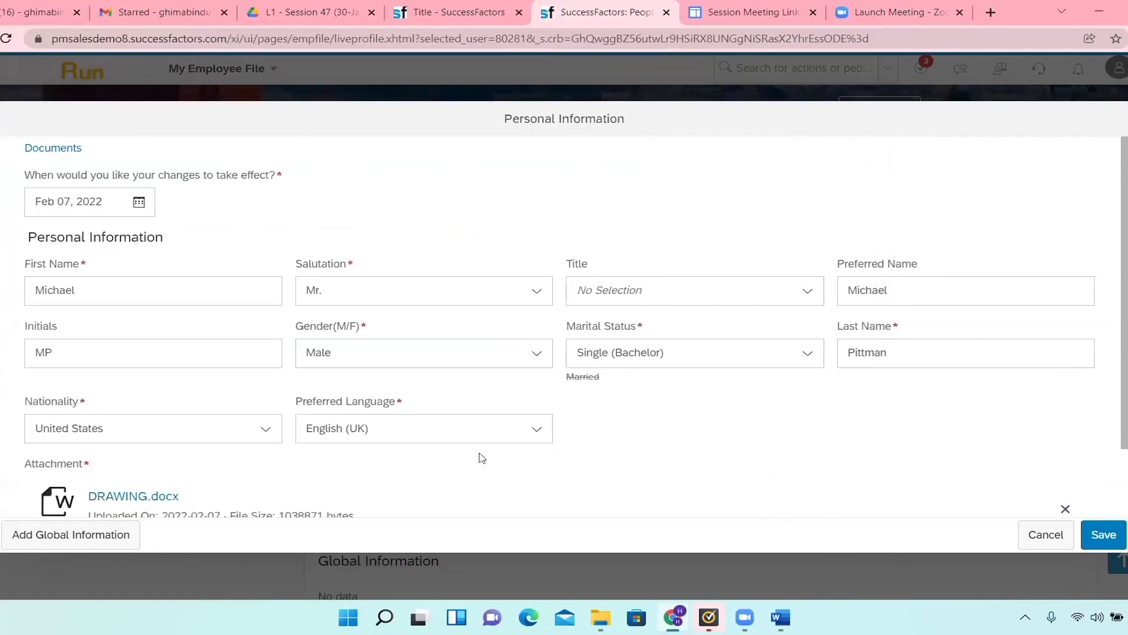
{"action": "scroll", "coordinate": [911, 488], "scroll_direction": "down", "scroll_amount": 2}
{"action": "left_click", "coordinate": [1104, 535]}
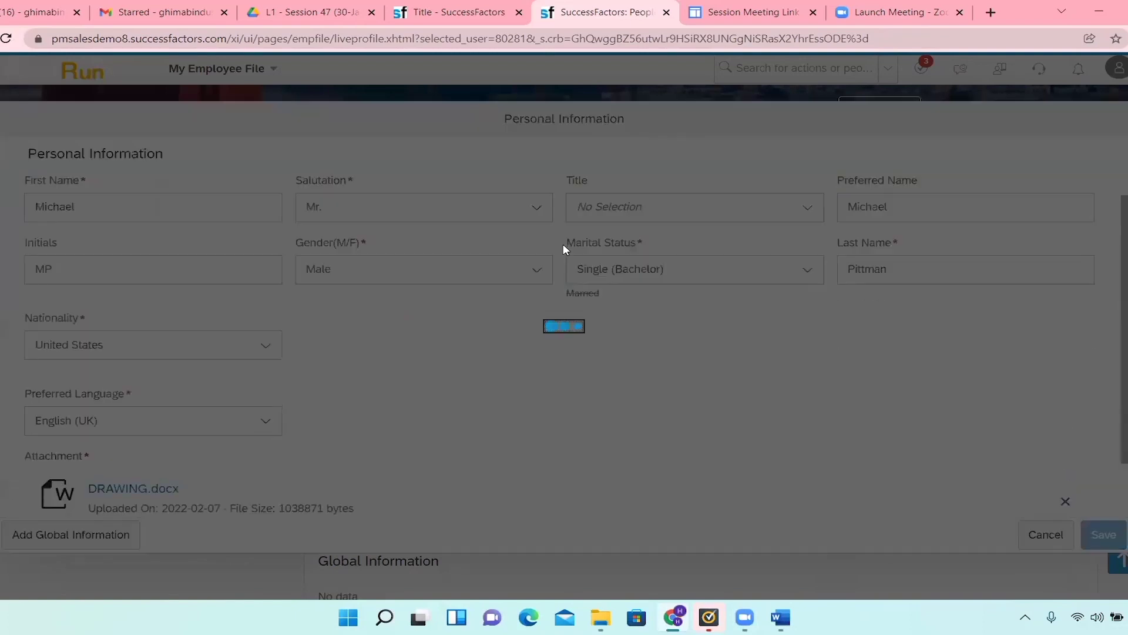
{"action": "left_click", "coordinate": [500, 310]}
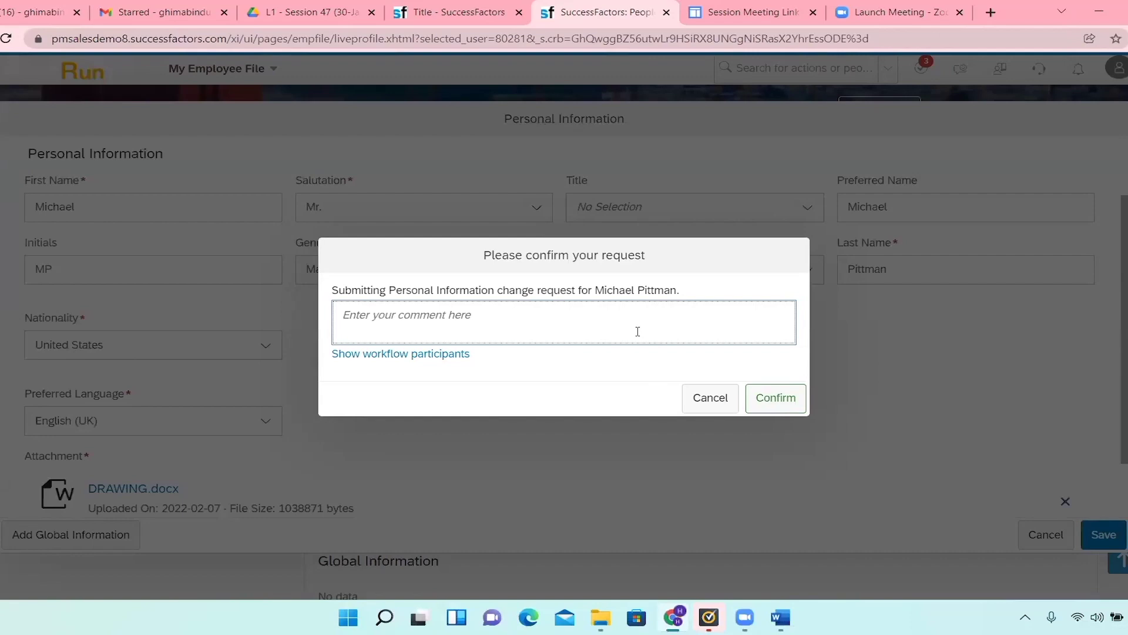
{"action": "left_click", "coordinate": [757, 398]}
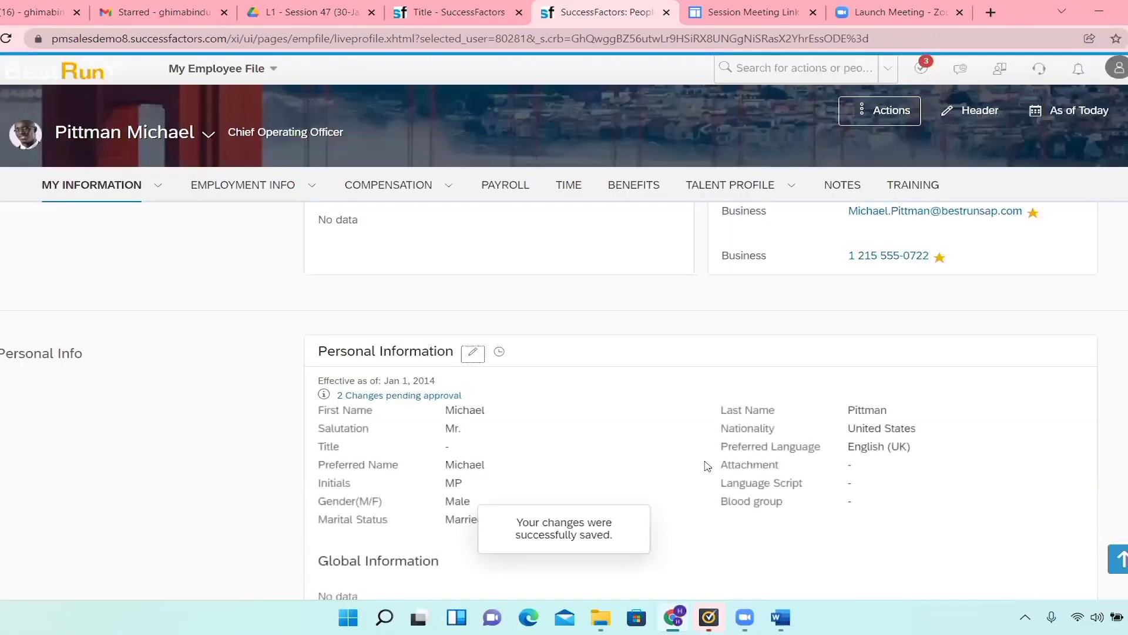
Step: Switch to the workflow configuration and review the approver roles and settings of its steps
{"action": "scroll", "coordinate": [710, 461], "scroll_direction": "down", "scroll_amount": 3}
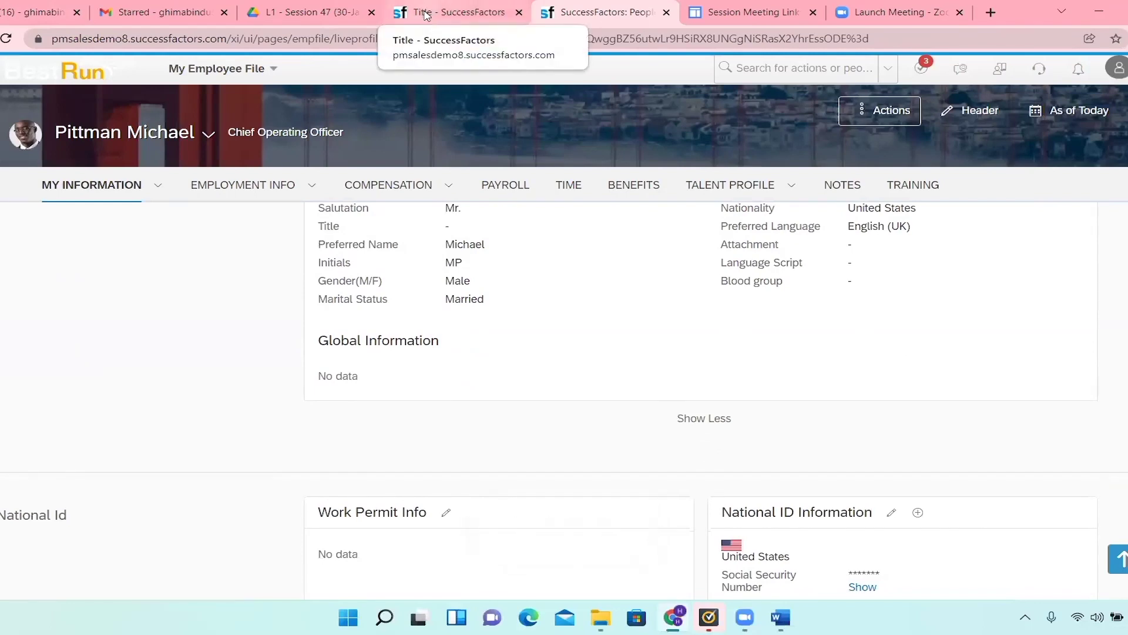
{"action": "left_click", "coordinate": [453, 15]}
{"action": "scroll", "coordinate": [878, 320], "scroll_direction": "down", "scroll_amount": 4}
{"action": "scroll", "coordinate": [879, 320], "scroll_direction": "down", "scroll_amount": 4}
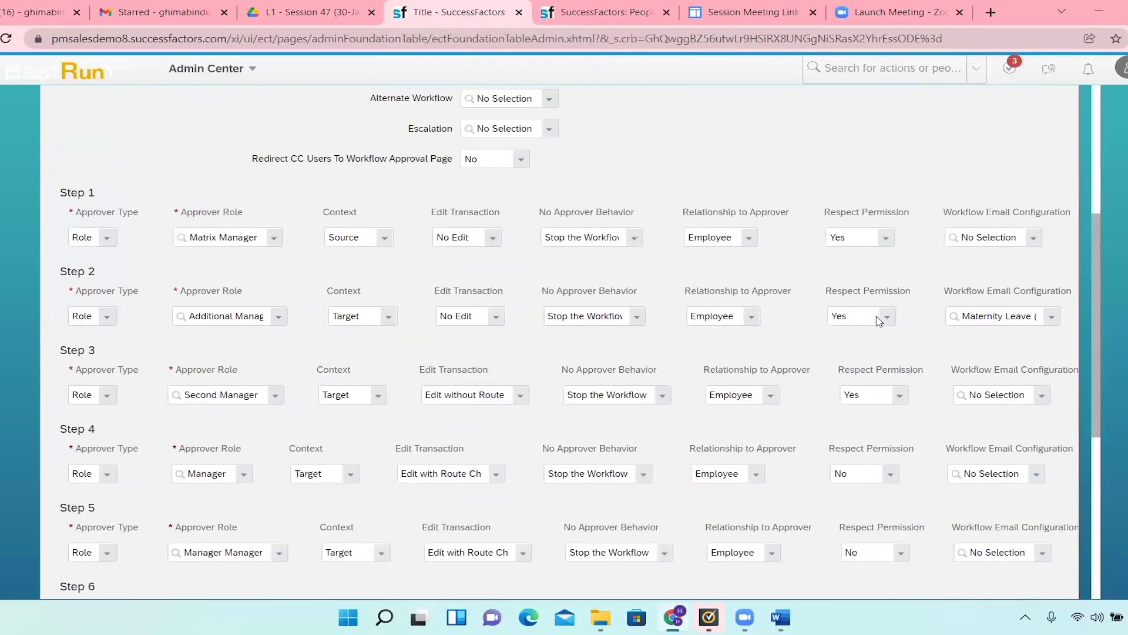
{"action": "scroll", "coordinate": [878, 320], "scroll_direction": "up", "scroll_amount": 2}
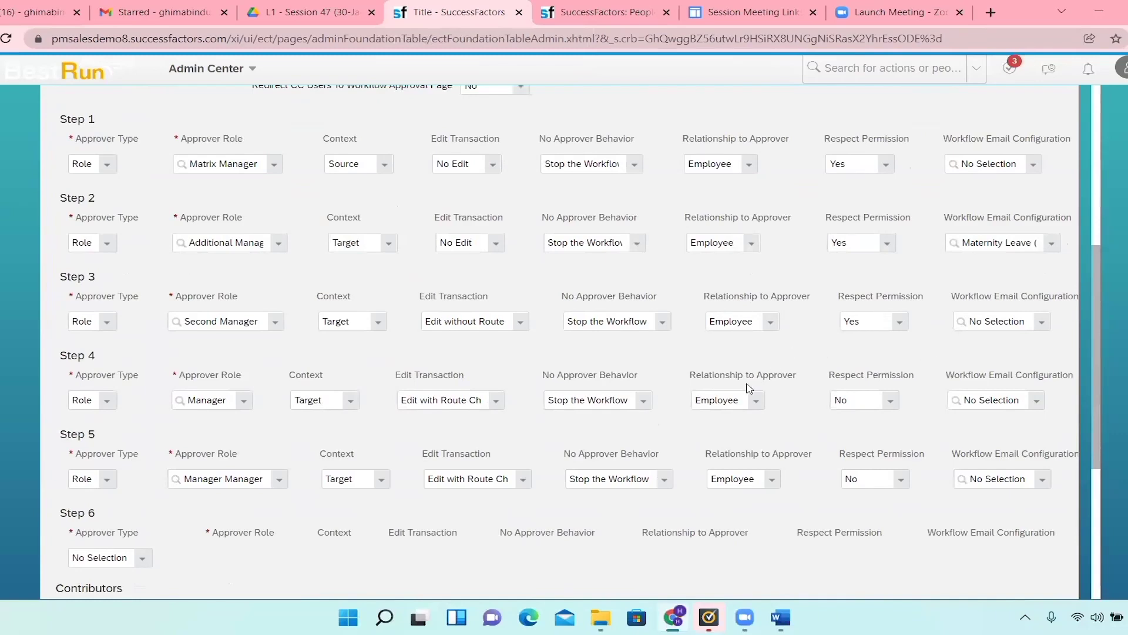
{"action": "scroll", "coordinate": [747, 389], "scroll_direction": "up", "scroll_amount": 2}
{"action": "scroll", "coordinate": [748, 389], "scroll_direction": "down", "scroll_amount": 2}
Step: Check the employee's profile briefly, and examine the workflow configuration's edit transaction settings, contributors and general settings
{"action": "left_click", "coordinate": [578, 12]}
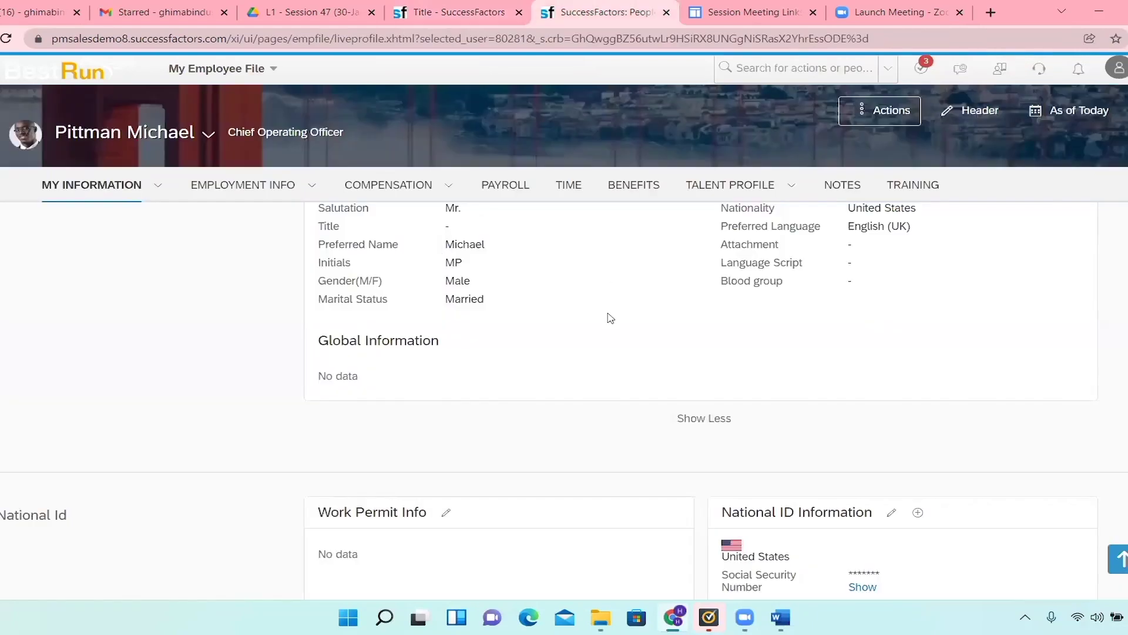
{"action": "scroll", "coordinate": [610, 318], "scroll_direction": "down", "scroll_amount": 3}
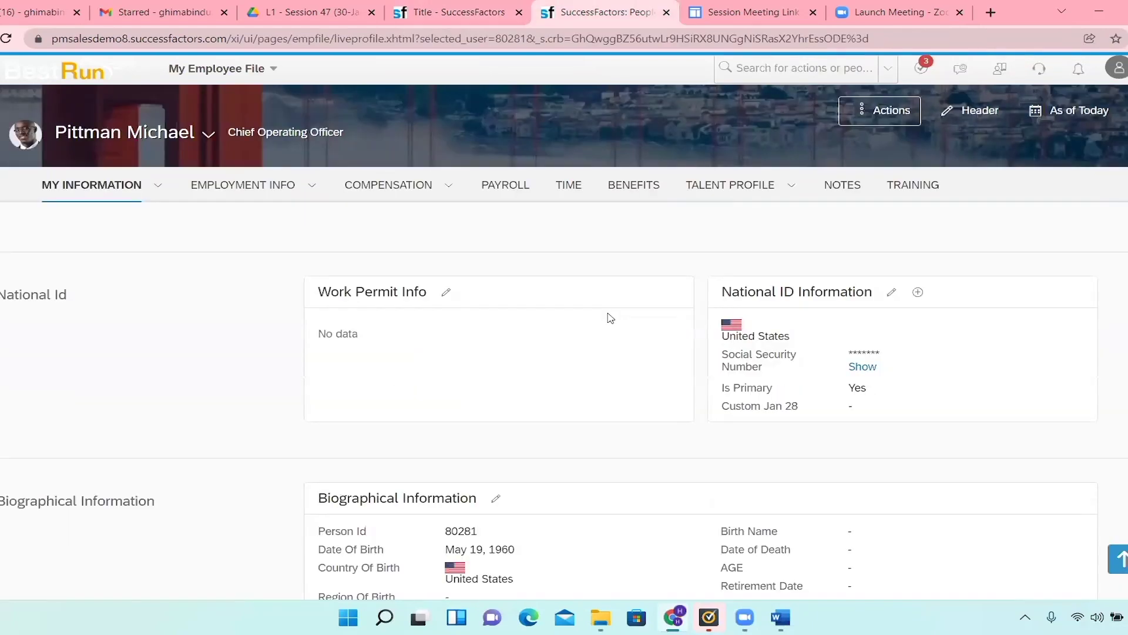
{"action": "left_click", "coordinate": [435, 10]}
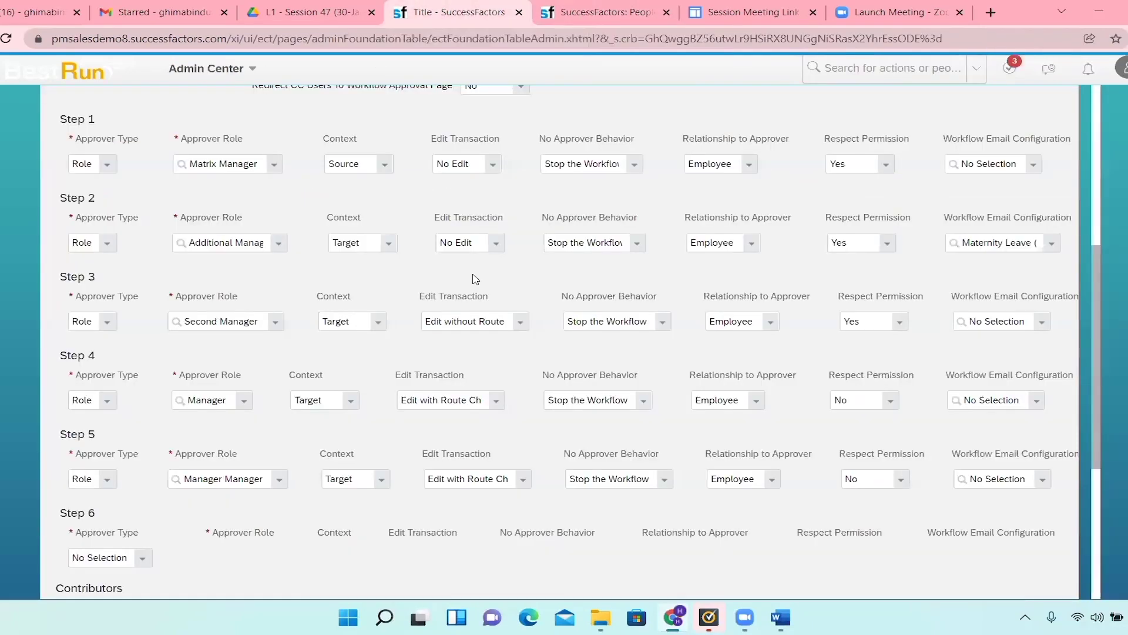
{"action": "scroll", "coordinate": [264, 272], "scroll_direction": "up", "scroll_amount": 1}
{"action": "scroll", "coordinate": [265, 272], "scroll_direction": "up", "scroll_amount": 2}
{"action": "scroll", "coordinate": [231, 288], "scroll_direction": "down", "scroll_amount": 4}
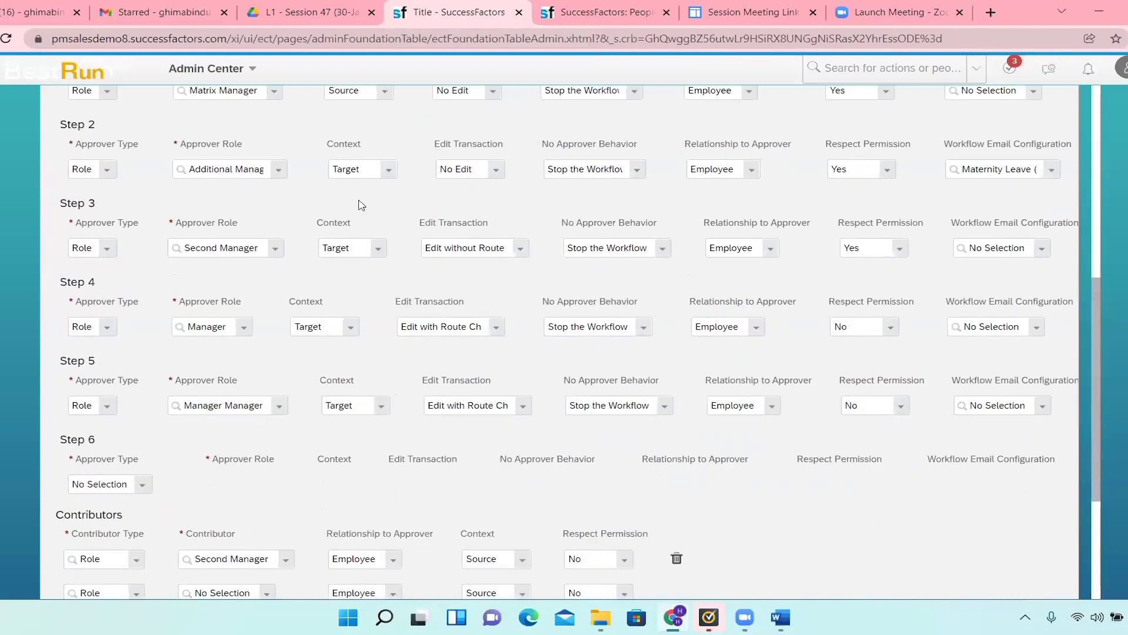
{"action": "scroll", "coordinate": [479, 427], "scroll_direction": "up", "scroll_amount": 7}
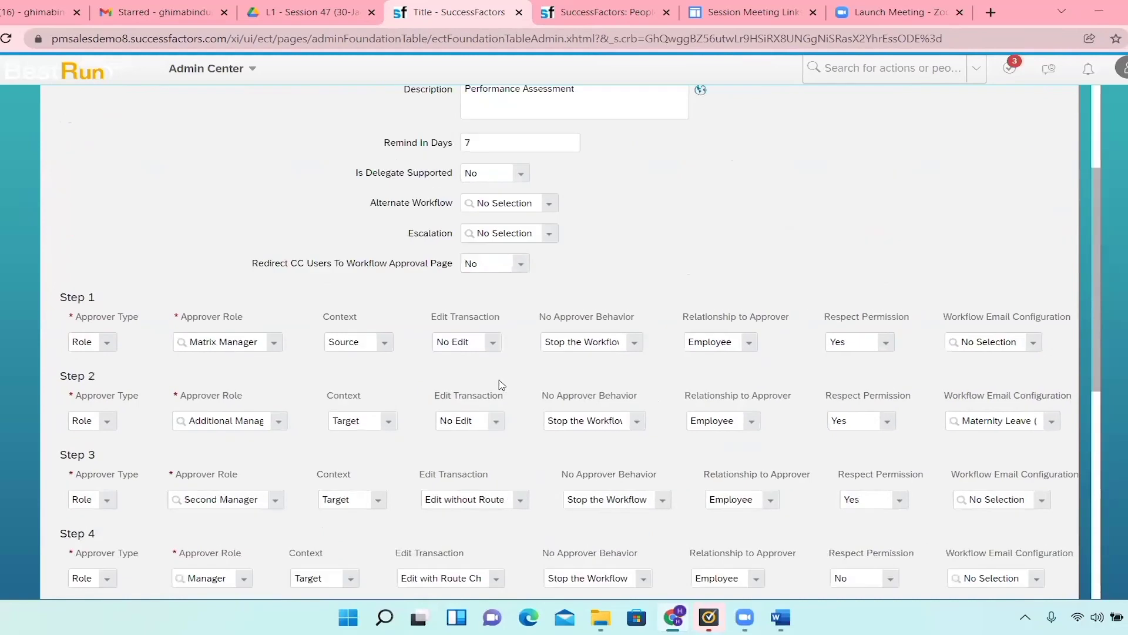
Step: Revisit the employee's profile, and return to the workflow configuration to examine its Respect Permission settings and header details
{"action": "left_click", "coordinate": [599, 15]}
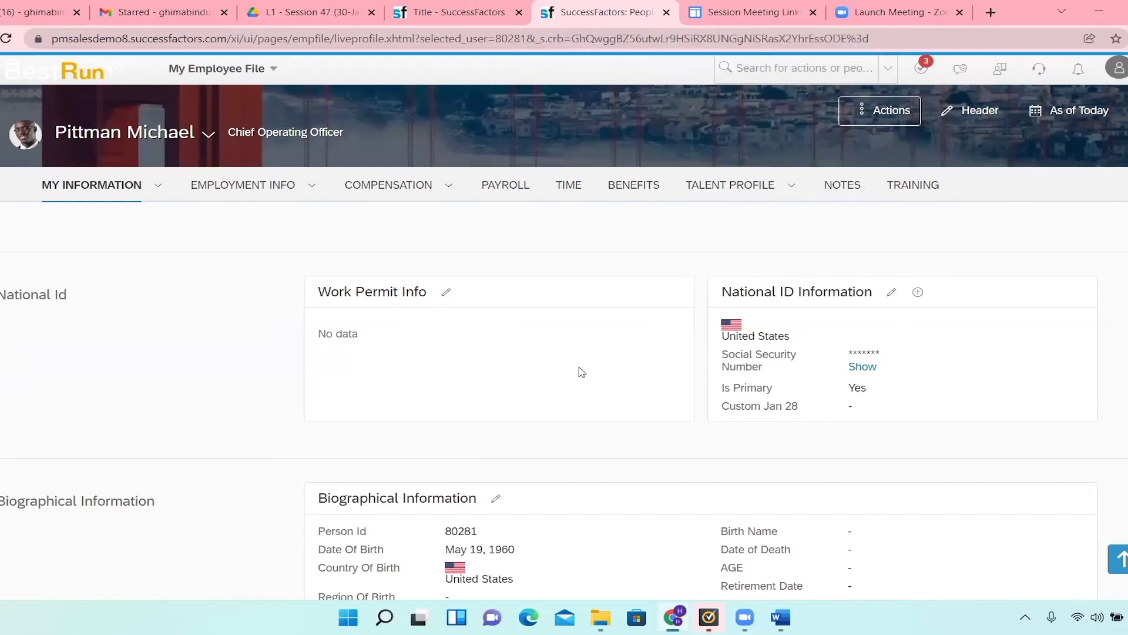
{"action": "right_click", "coordinate": [623, 13]}
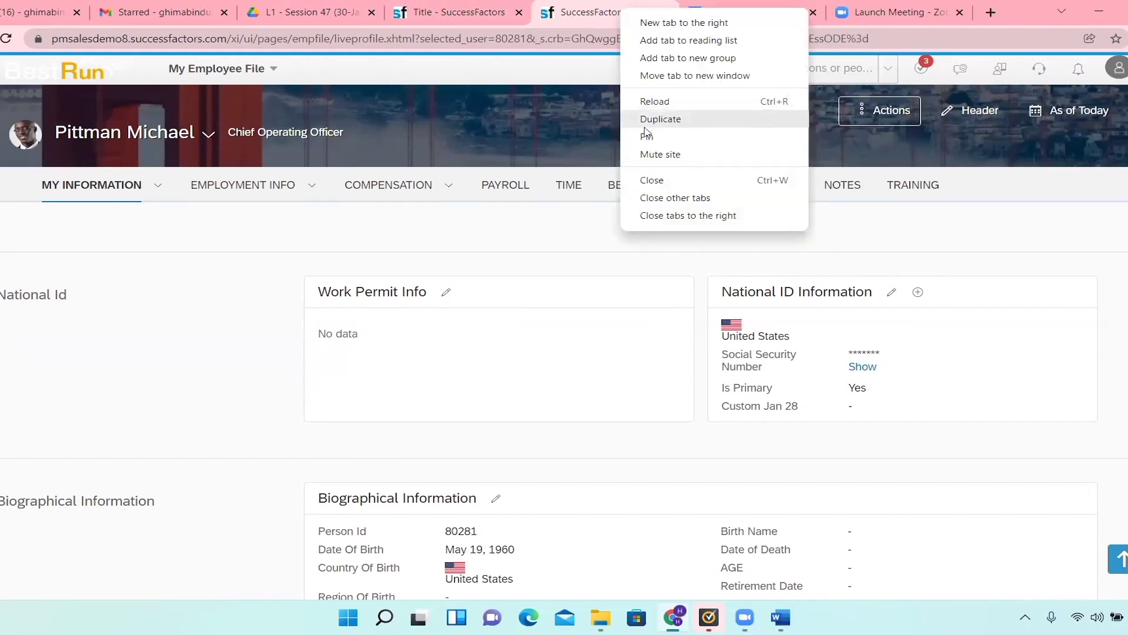
{"action": "left_click", "coordinate": [453, 12]}
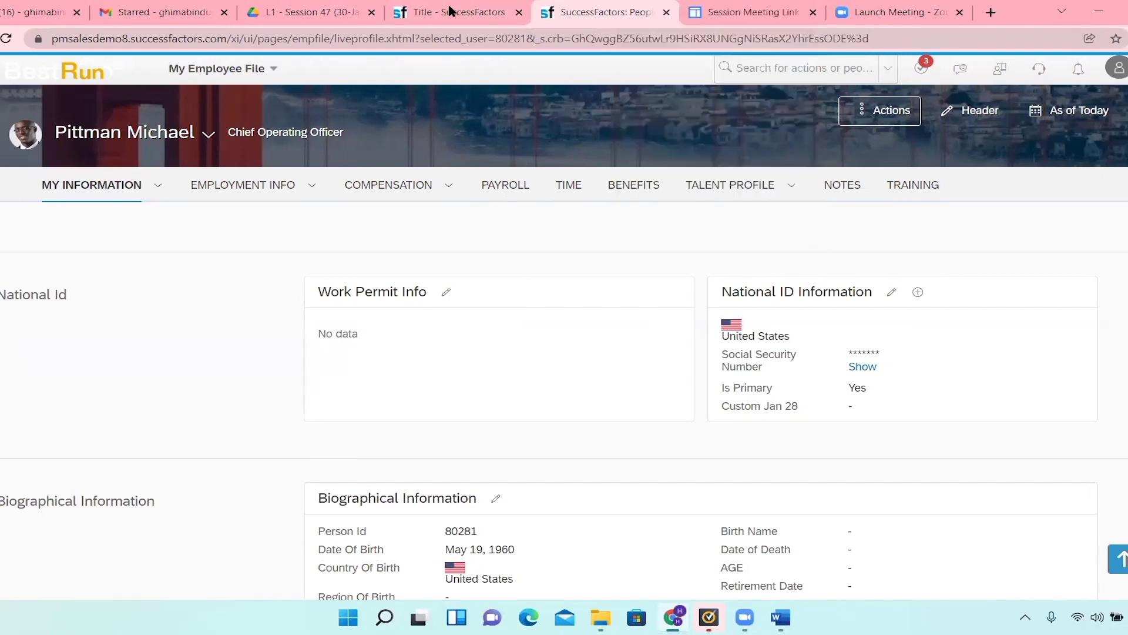
{"action": "left_click", "coordinate": [452, 12]}
{"action": "scroll", "coordinate": [846, 185], "scroll_direction": "down", "scroll_amount": 3}
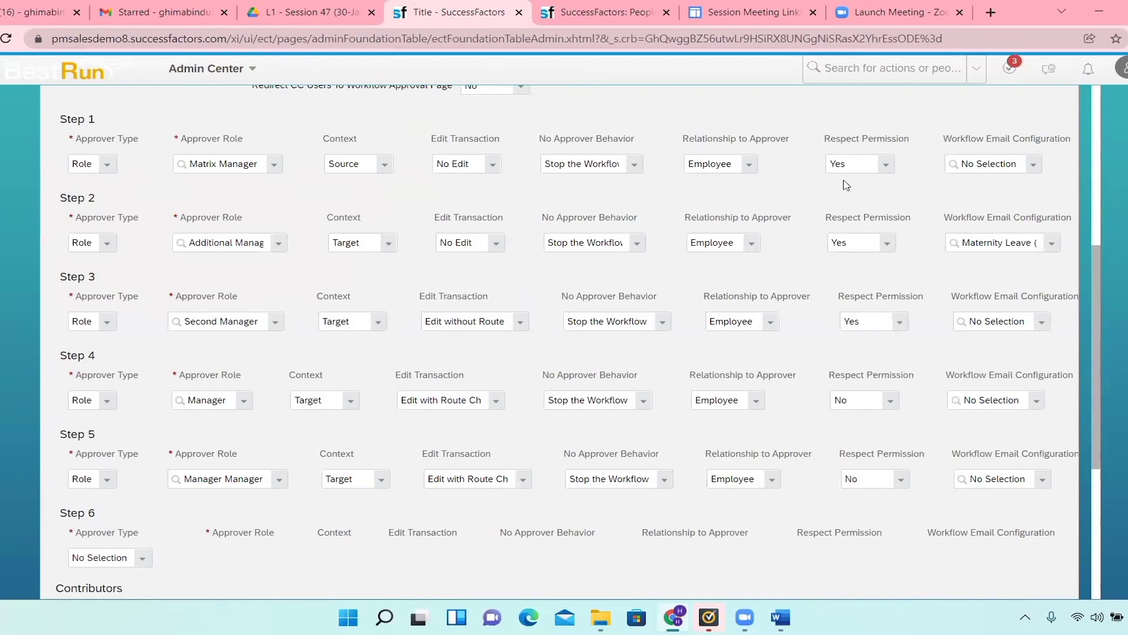
{"action": "scroll", "coordinate": [845, 185], "scroll_direction": "up", "scroll_amount": 3}
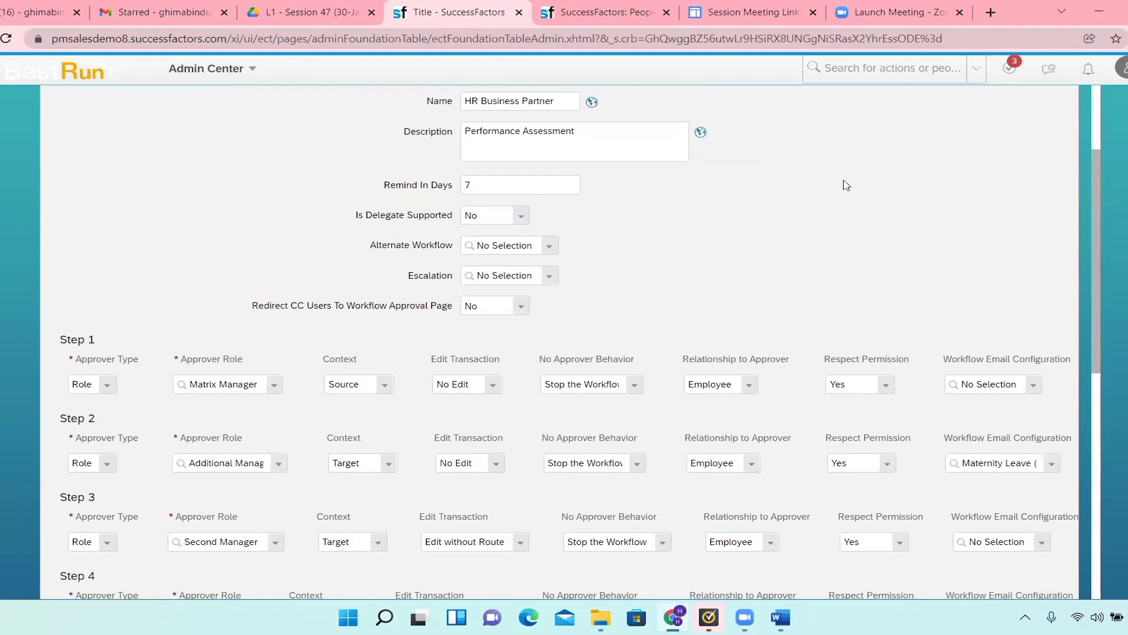
Step: Review the workflow's approver steps, contributors and Cc role settings, and return to its header details
{"action": "scroll", "coordinate": [847, 185], "scroll_direction": "down", "scroll_amount": 1}
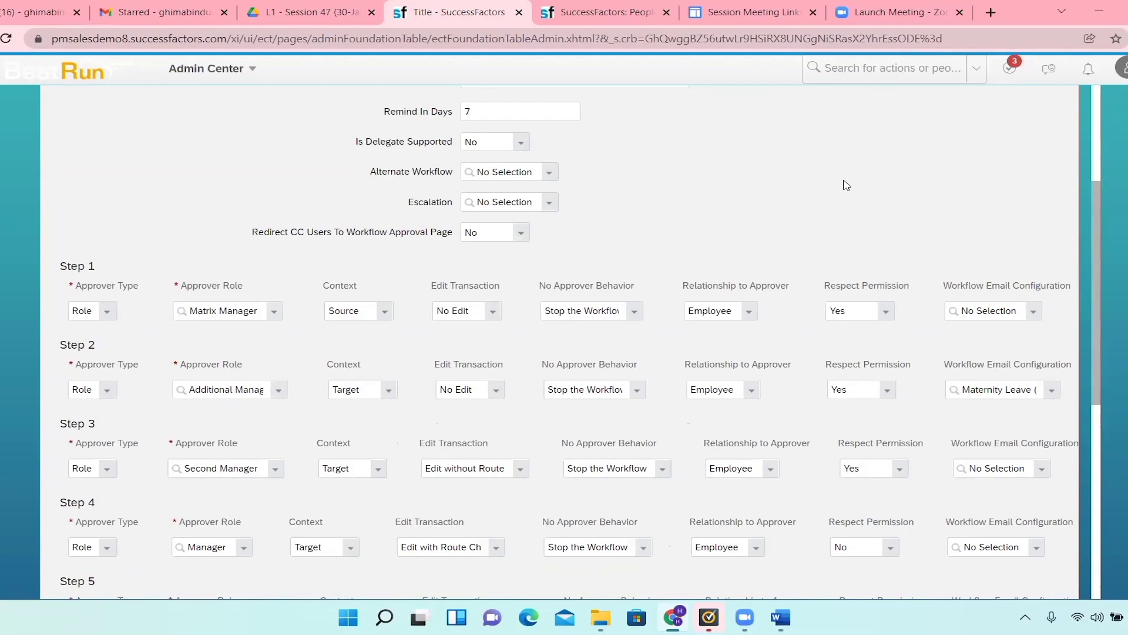
{"action": "scroll", "coordinate": [846, 185], "scroll_direction": "down", "scroll_amount": 6}
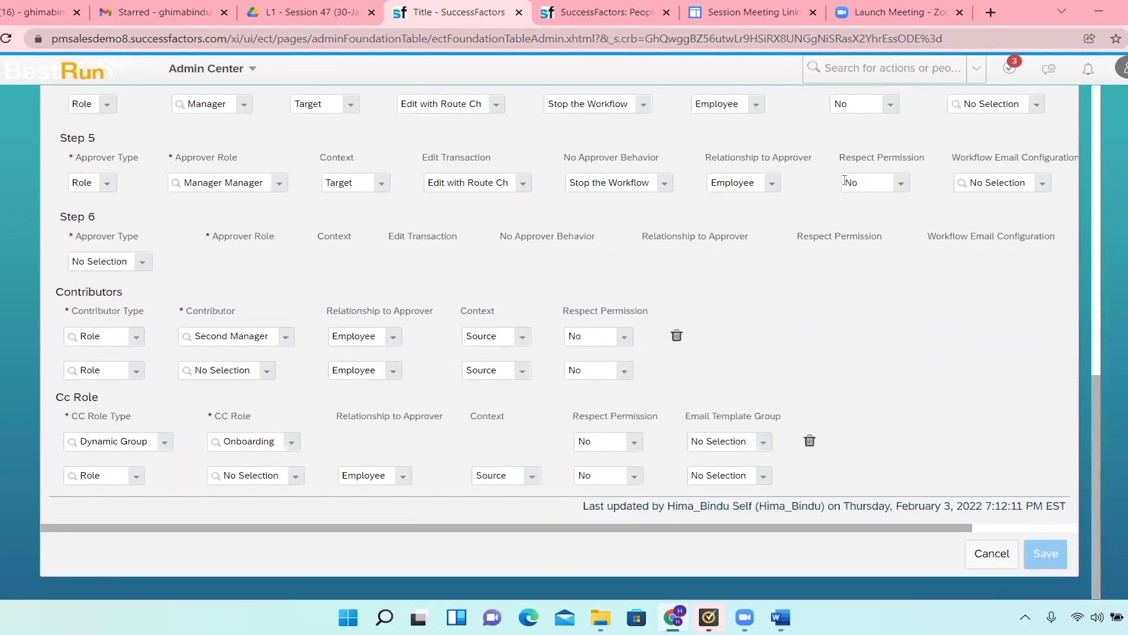
{"action": "scroll", "coordinate": [845, 180], "scroll_direction": "up", "scroll_amount": 2}
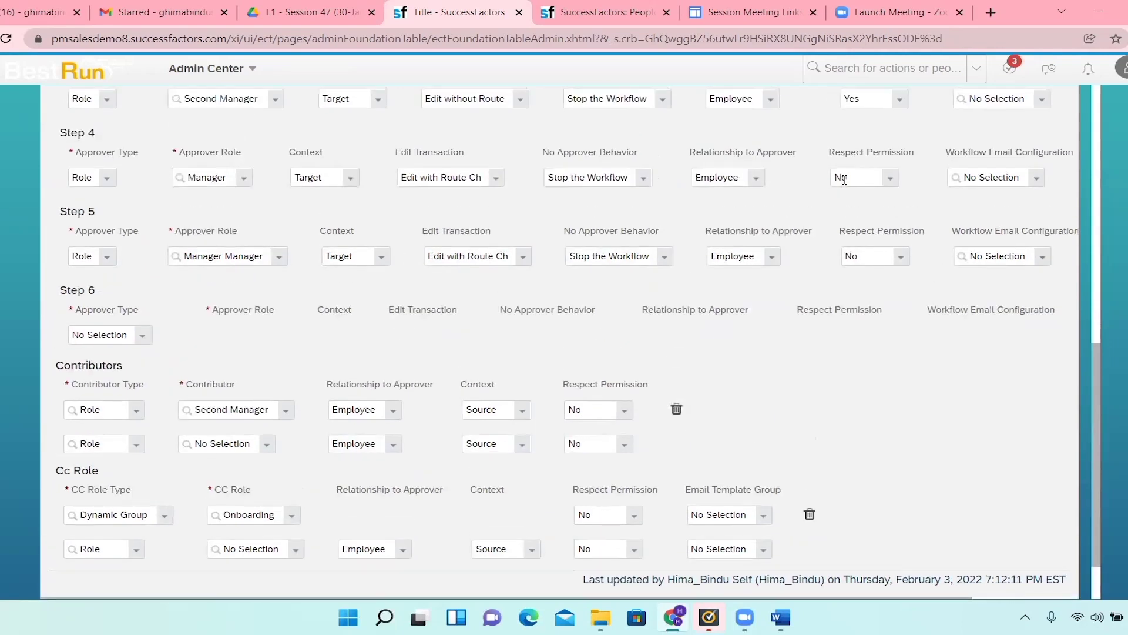
{"action": "scroll", "coordinate": [845, 184], "scroll_direction": "up", "scroll_amount": 6}
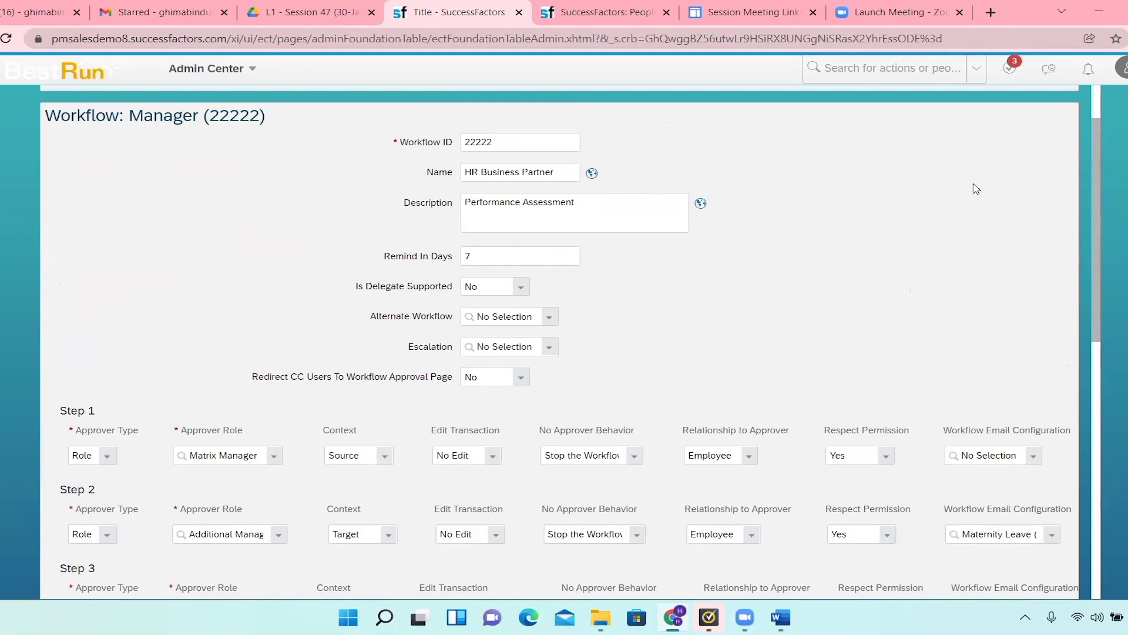
{"action": "scroll", "coordinate": [975, 189], "scroll_direction": "up", "scroll_amount": 2}
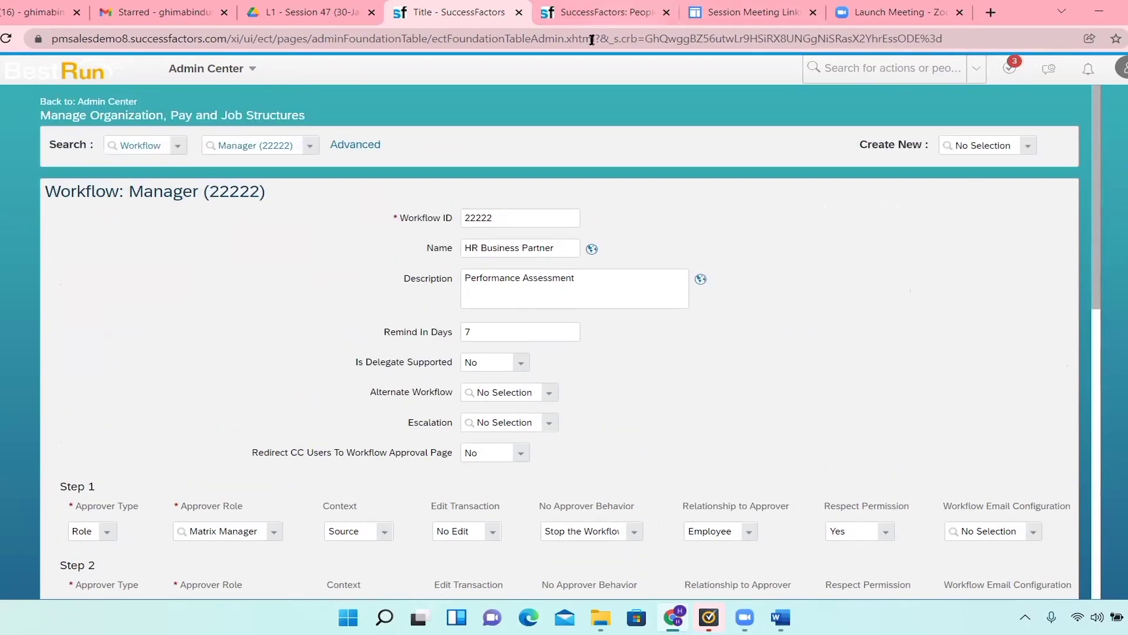
Step: Duplicate the browser tab holding the employee's profile, and return to the original profile tab
{"action": "left_click", "coordinate": [617, 17]}
{"action": "left_click", "coordinate": [469, 16]}
{"action": "left_click", "coordinate": [617, 21]}
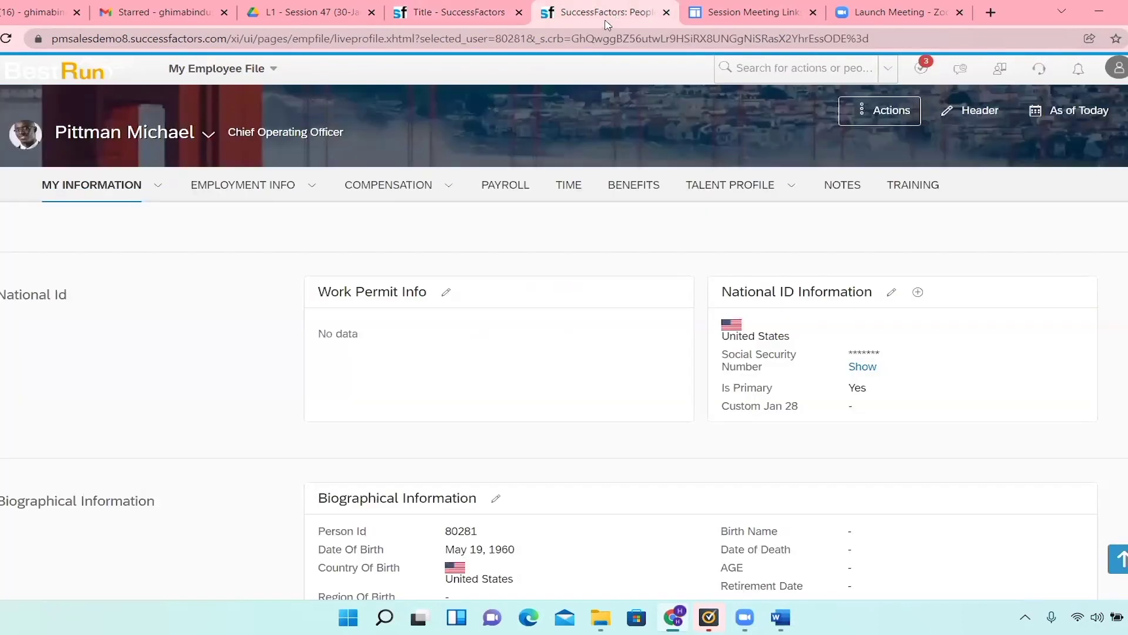
{"action": "right_click", "coordinate": [648, 12]}
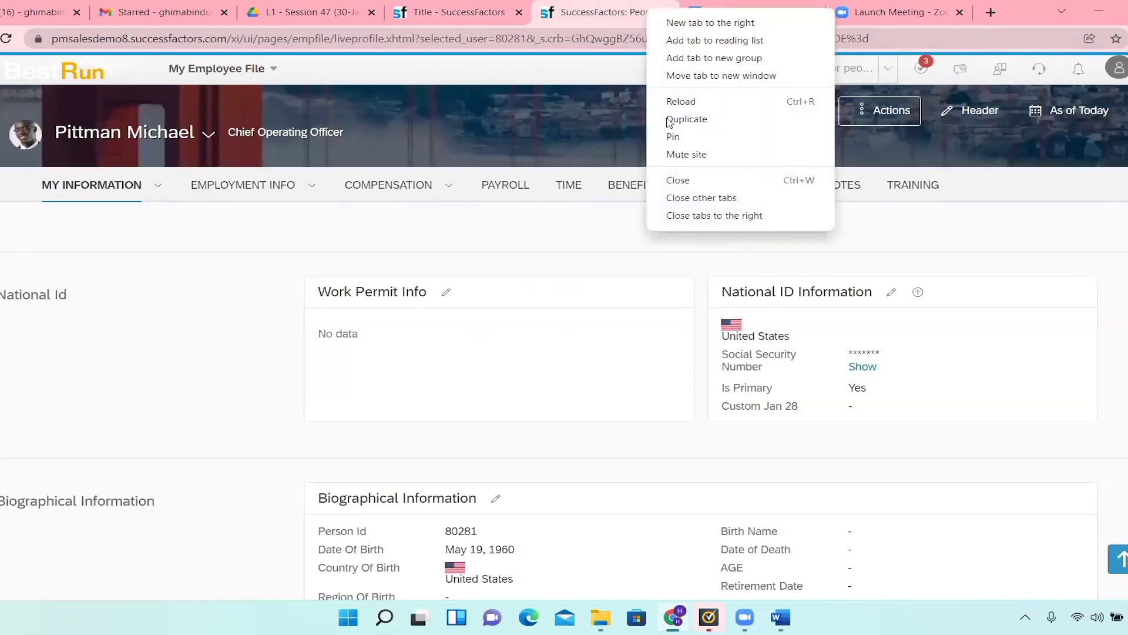
{"action": "left_click", "coordinate": [668, 120]}
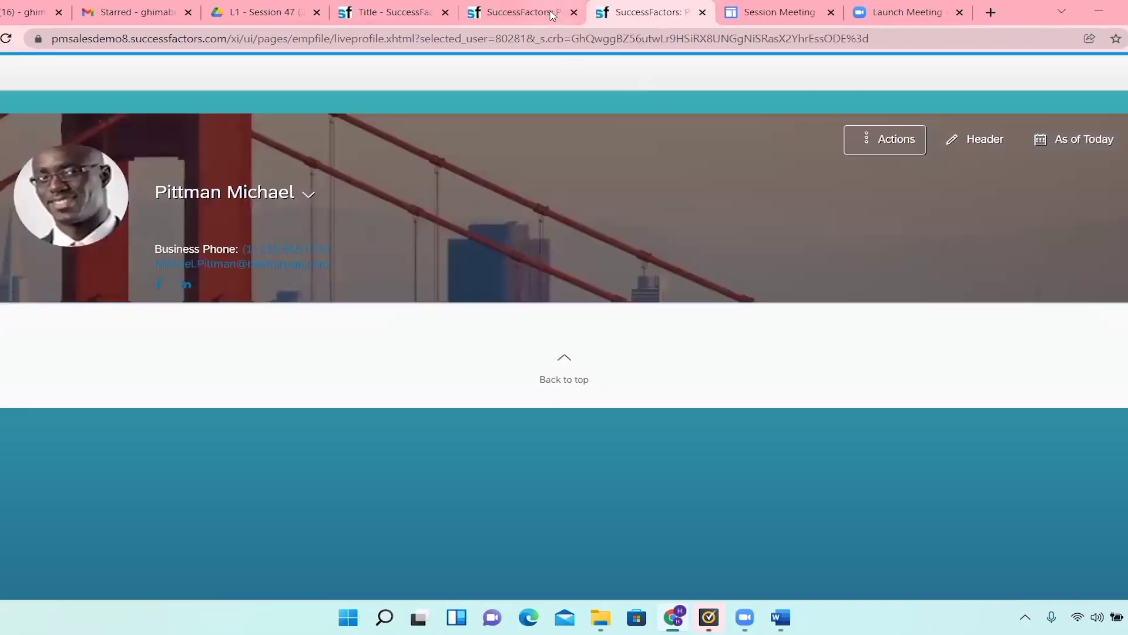
{"action": "left_click", "coordinate": [551, 12]}
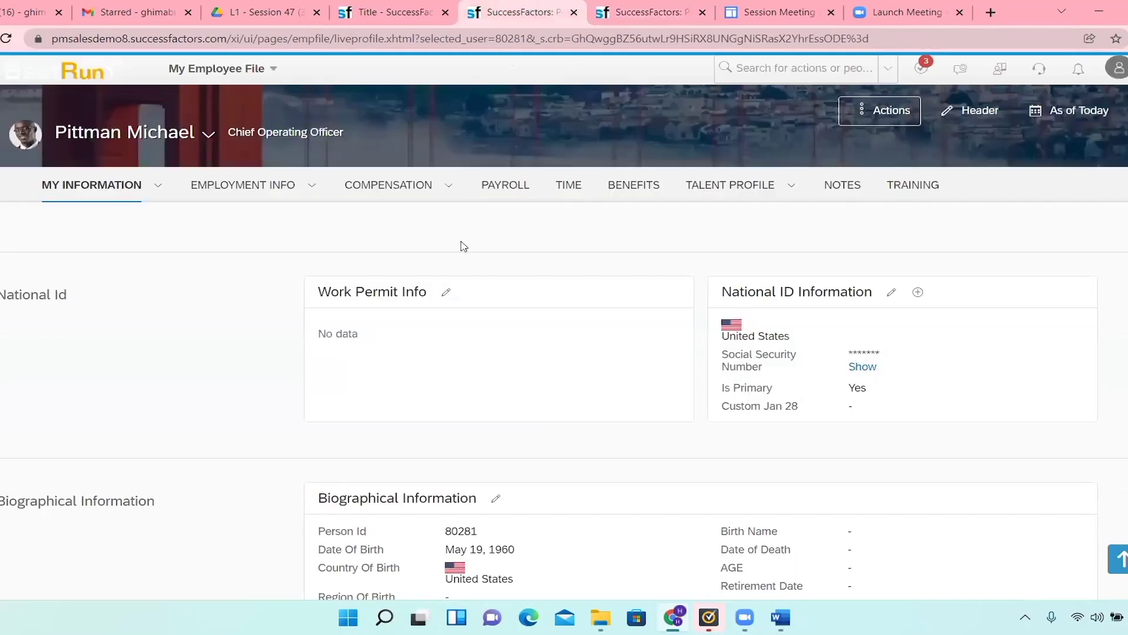
Step: Re-examine the Manager (22222) workflow's approver steps from Step 1 through the contributors
{"action": "left_click", "coordinate": [399, 12]}
{"action": "scroll", "coordinate": [322, 351], "scroll_direction": "down", "scroll_amount": 1}
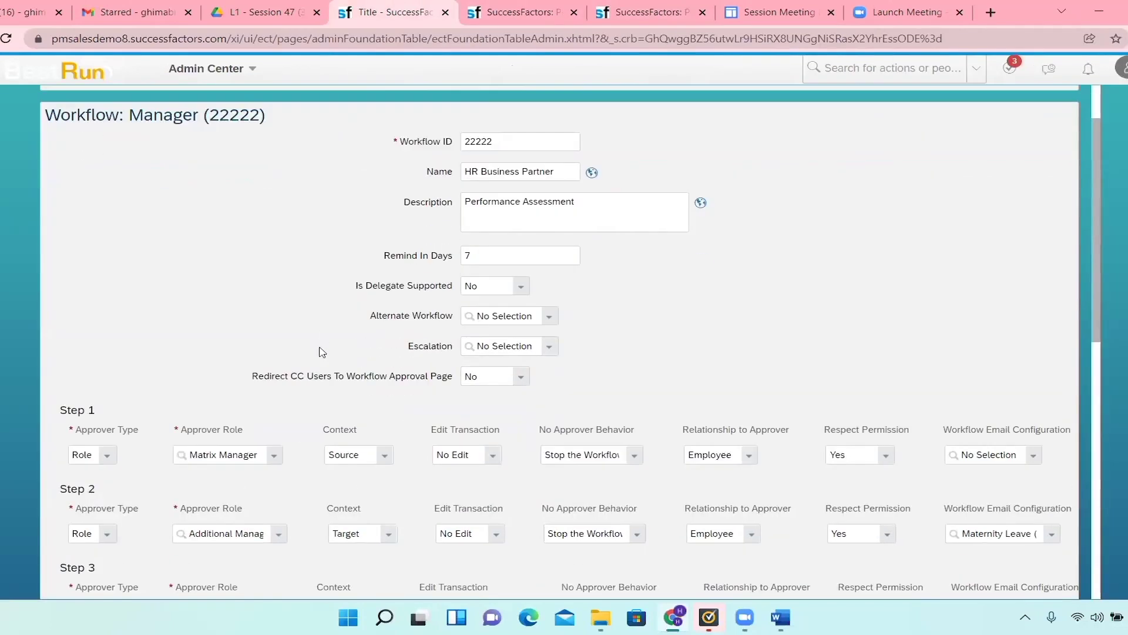
{"action": "scroll", "coordinate": [322, 351], "scroll_direction": "down", "scroll_amount": 2}
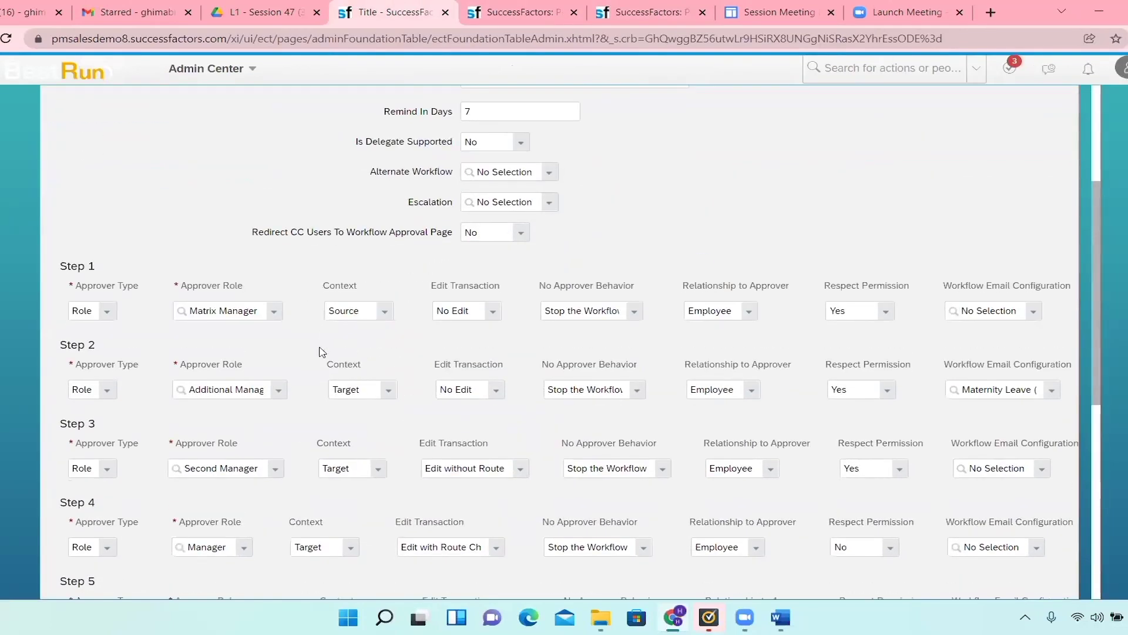
{"action": "scroll", "coordinate": [322, 351], "scroll_direction": "down", "scroll_amount": 5}
{"action": "scroll", "coordinate": [322, 346], "scroll_direction": "up", "scroll_amount": 6}
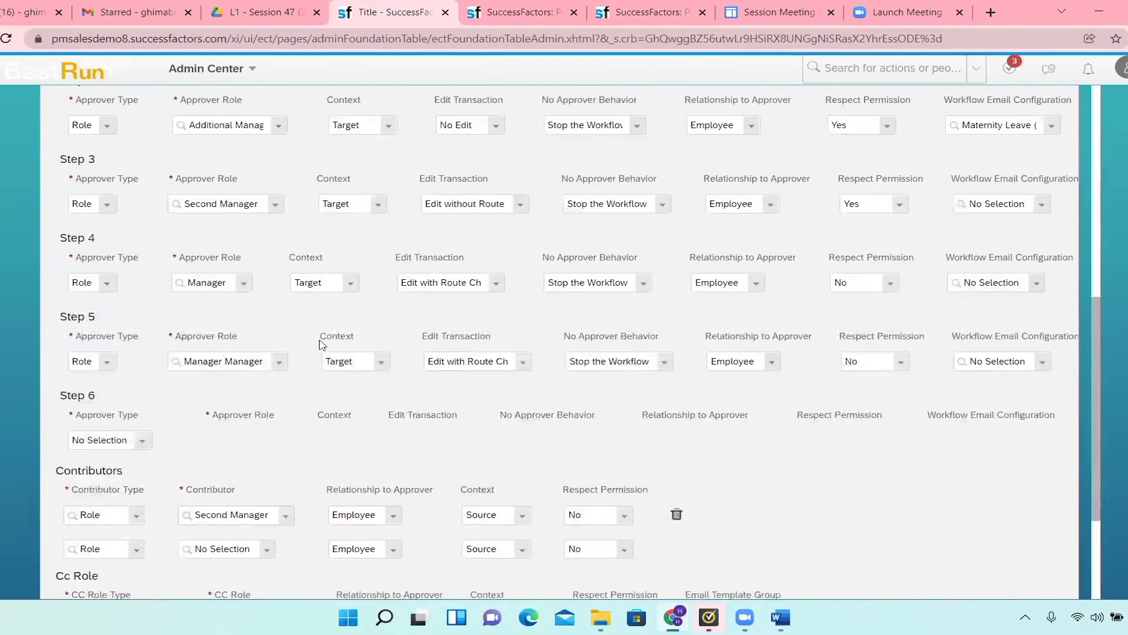
{"action": "scroll", "coordinate": [322, 345], "scroll_direction": "up", "scroll_amount": 2}
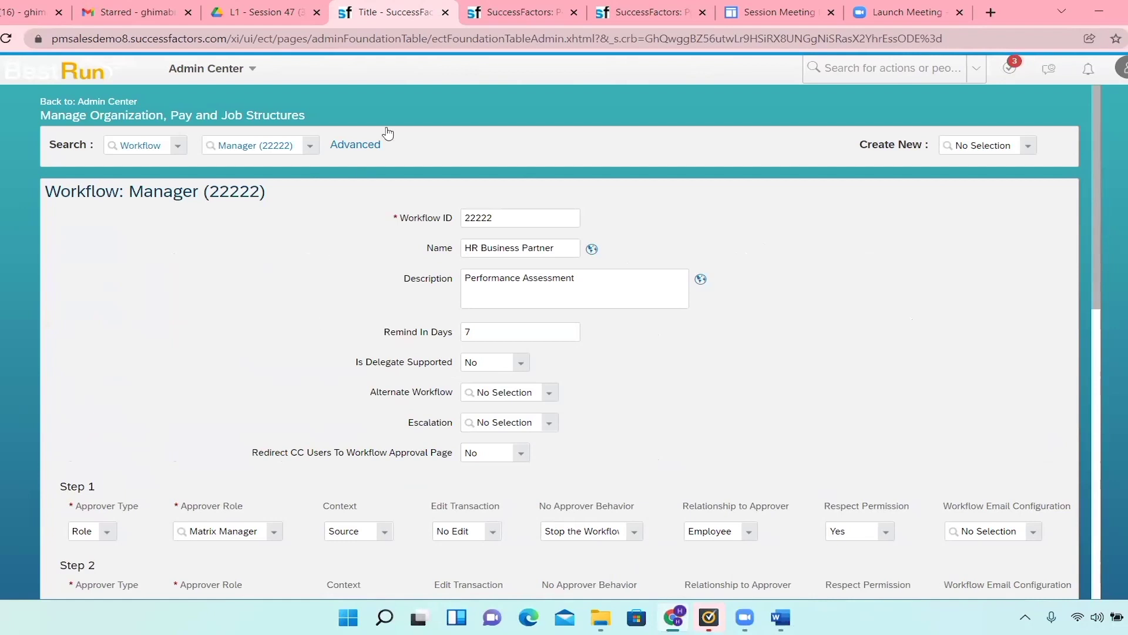
Step: Compare the workflow configuration with the employee's profile, and review the profile's biographical, address and contact sections
{"action": "left_click", "coordinate": [500, 11]}
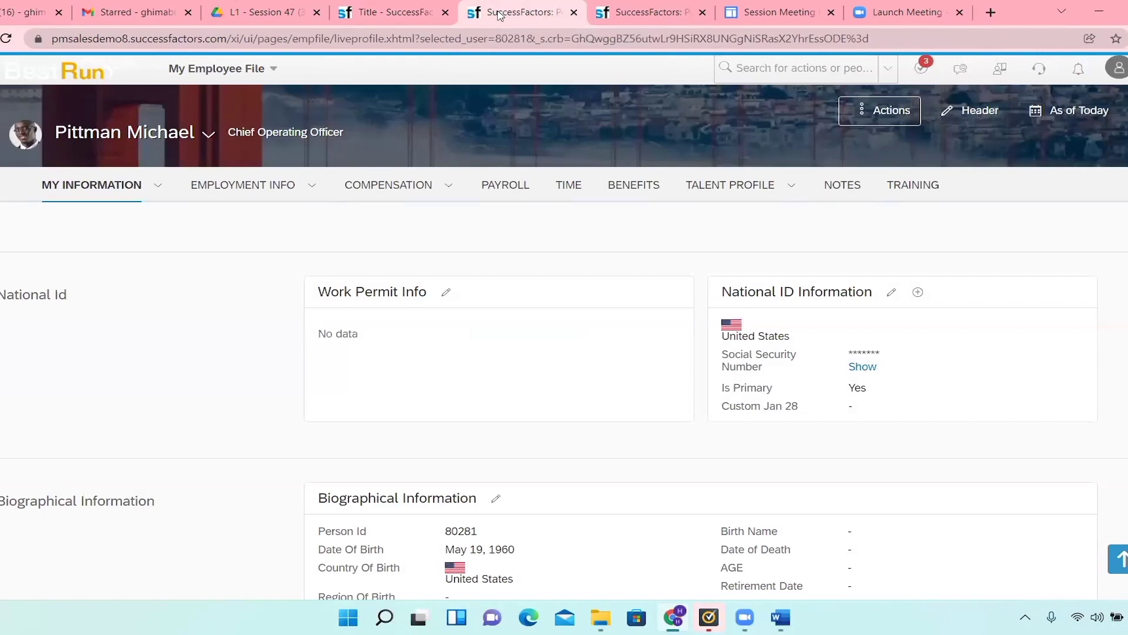
{"action": "left_click", "coordinate": [391, 14]}
{"action": "left_click", "coordinate": [529, 13]}
{"action": "left_click", "coordinate": [373, 20]}
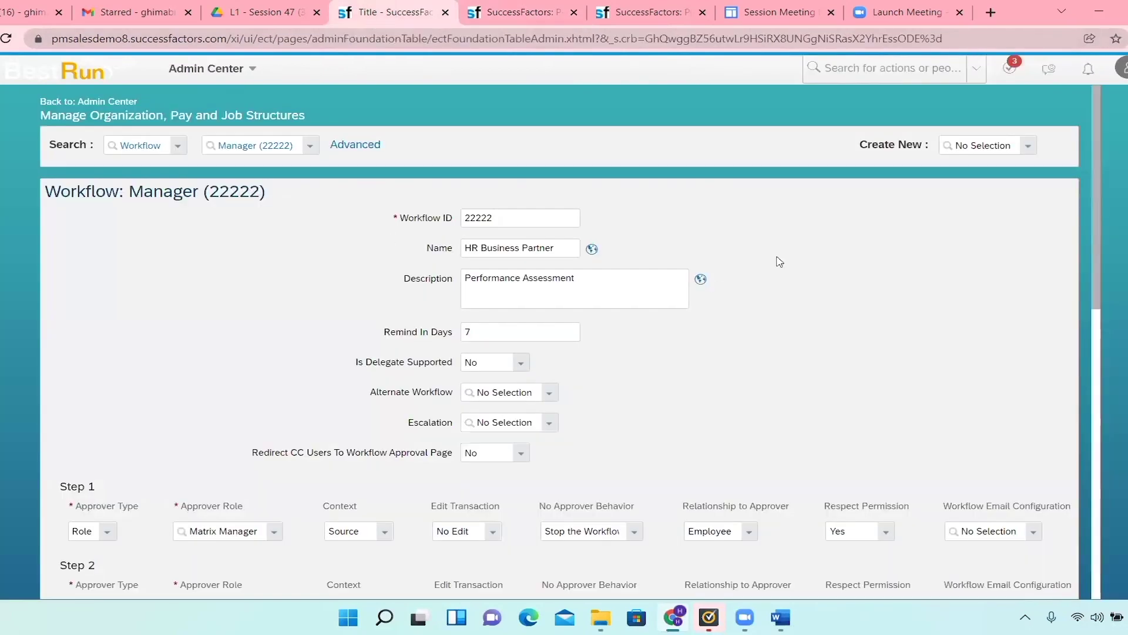
{"action": "left_click", "coordinate": [658, 13]}
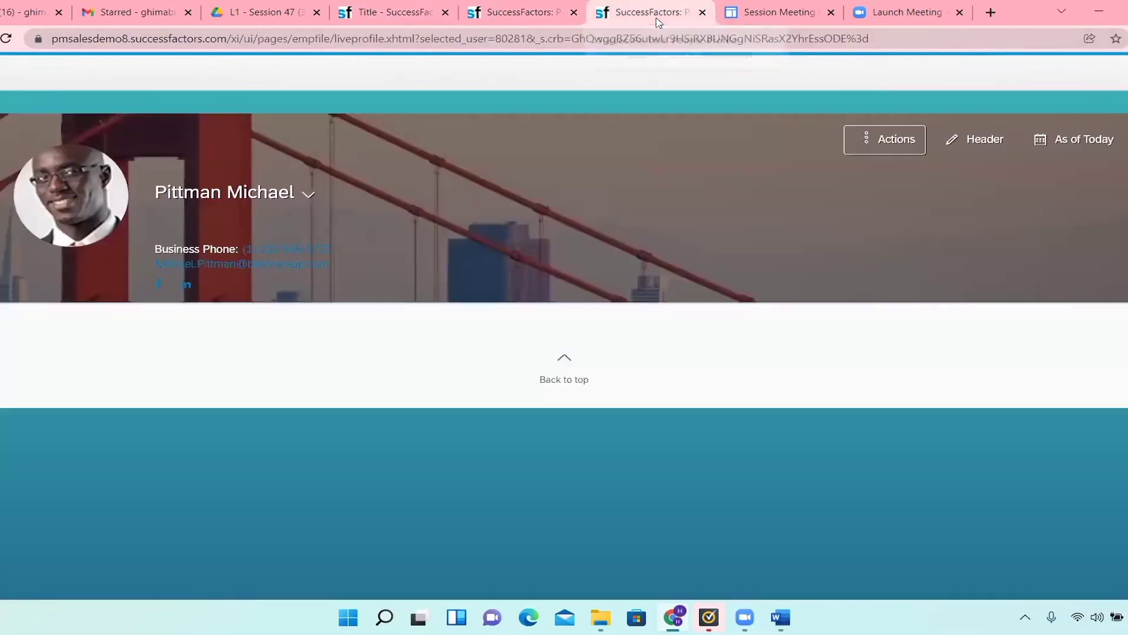
{"action": "left_click", "coordinate": [517, 13]}
{"action": "scroll", "coordinate": [657, 246], "scroll_direction": "down", "scroll_amount": 5}
{"action": "scroll", "coordinate": [1021, 499], "scroll_direction": "down", "scroll_amount": 5}
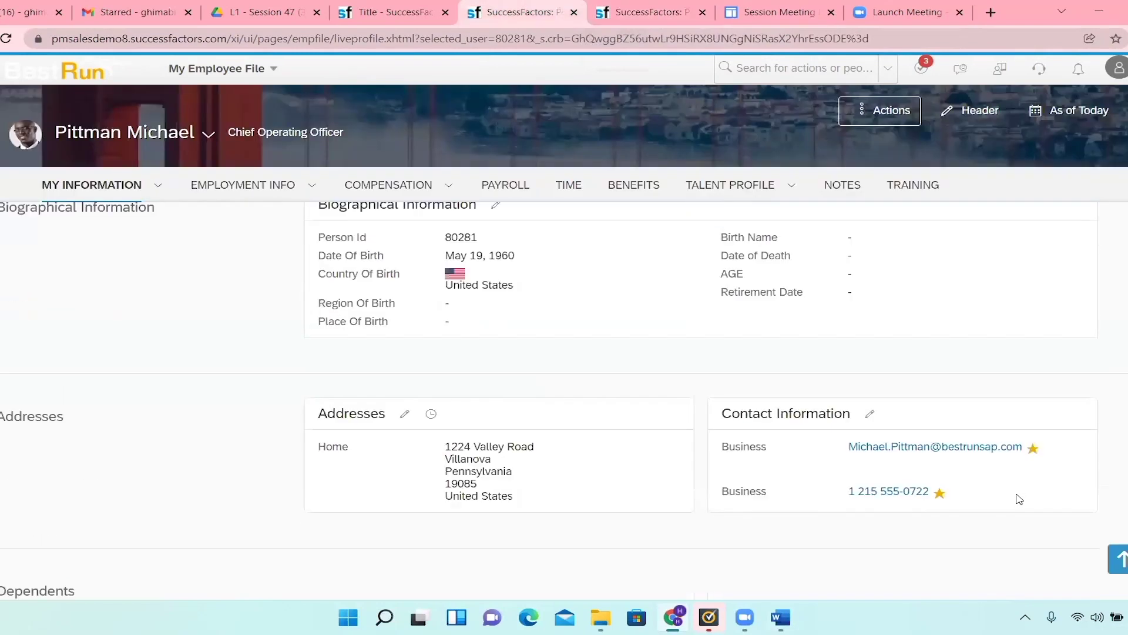
Step: Open the Admin Center in the duplicated profile tab and look over its Performance Management tools
{"action": "left_click", "coordinate": [619, 17]}
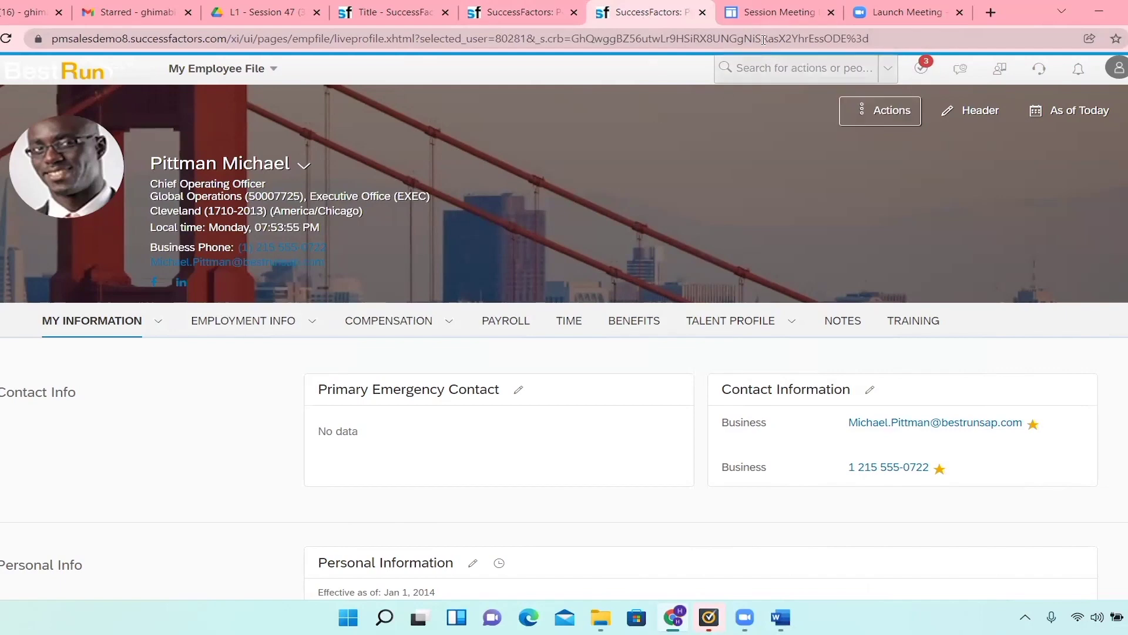
{"action": "left_click", "coordinate": [769, 12]}
{"action": "left_click", "coordinate": [646, 12]}
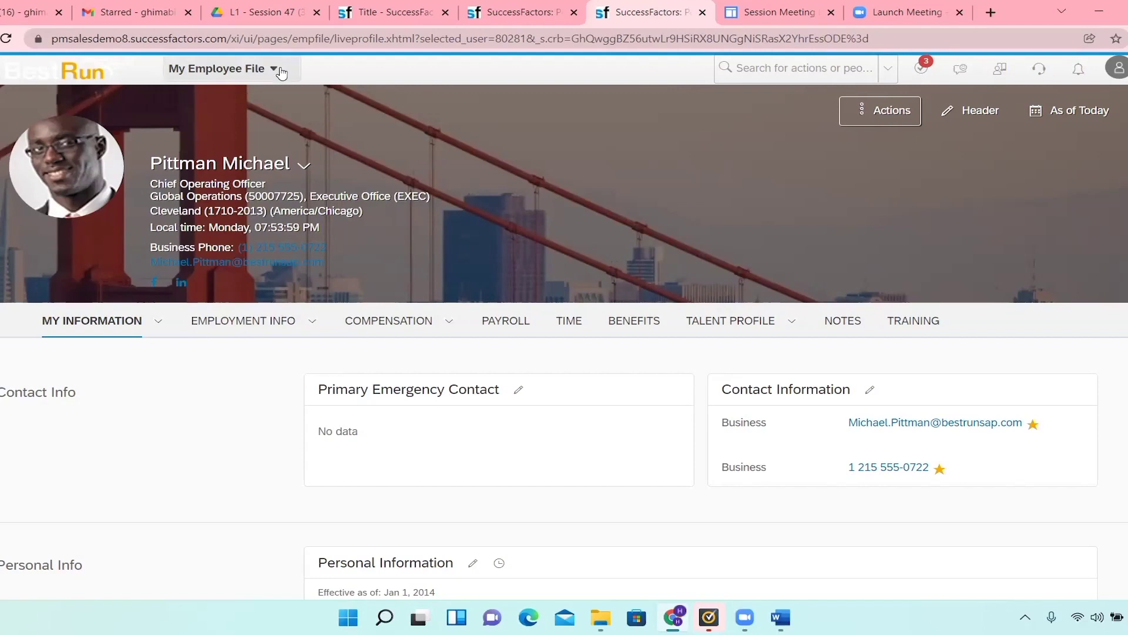
{"action": "left_click", "coordinate": [259, 69]}
{"action": "left_click", "coordinate": [212, 431]}
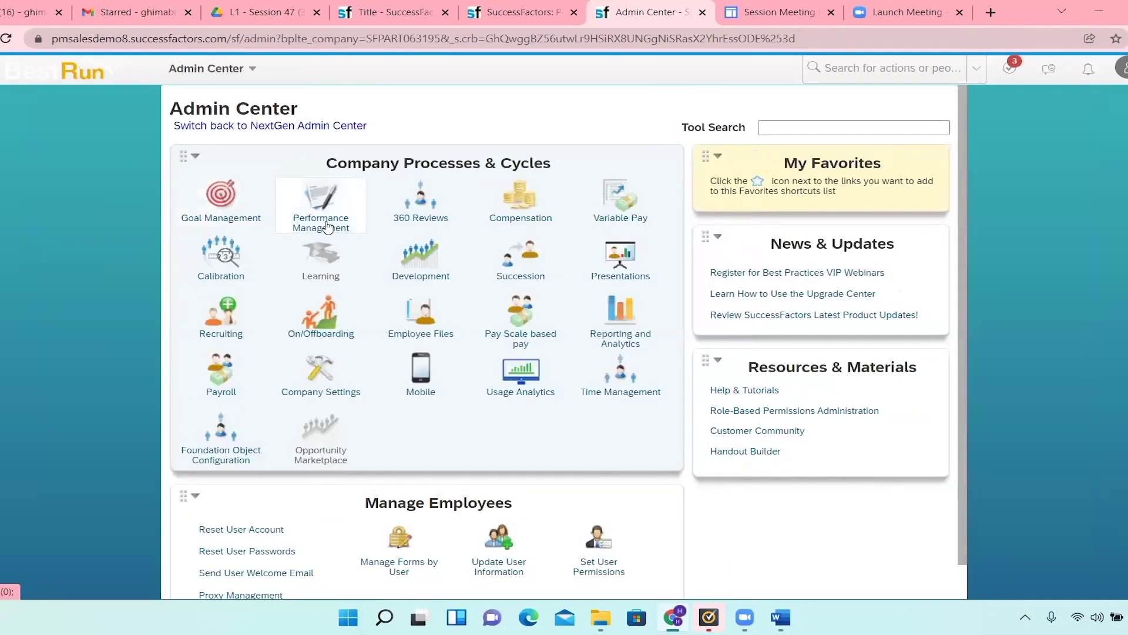
{"action": "mouse_move", "coordinate": [329, 226]}
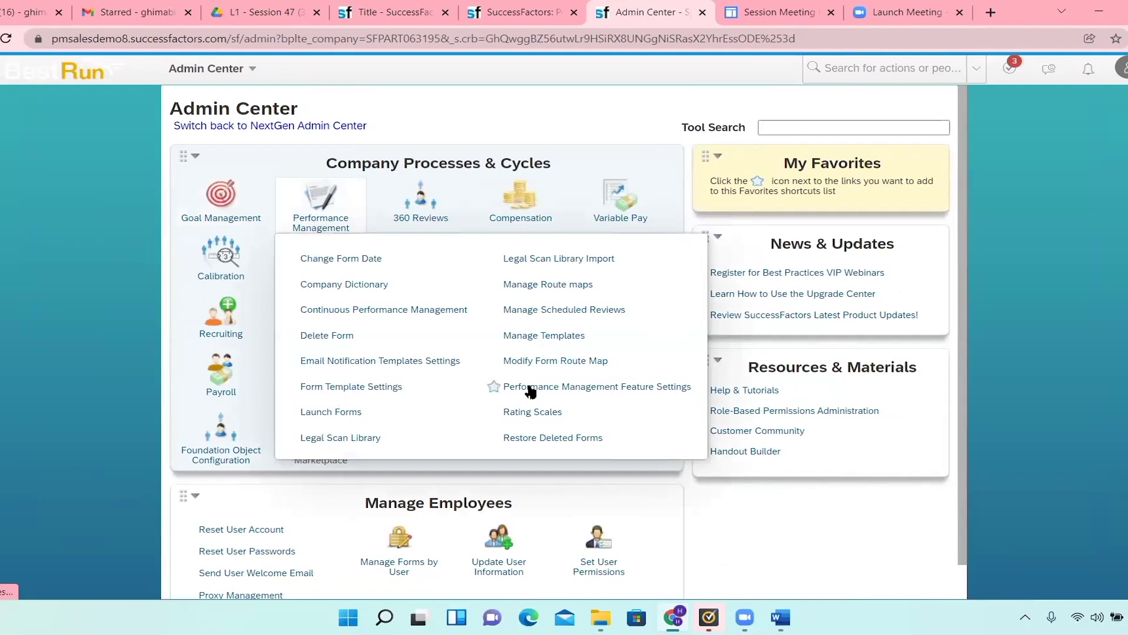
{"action": "left_click", "coordinate": [328, 216]}
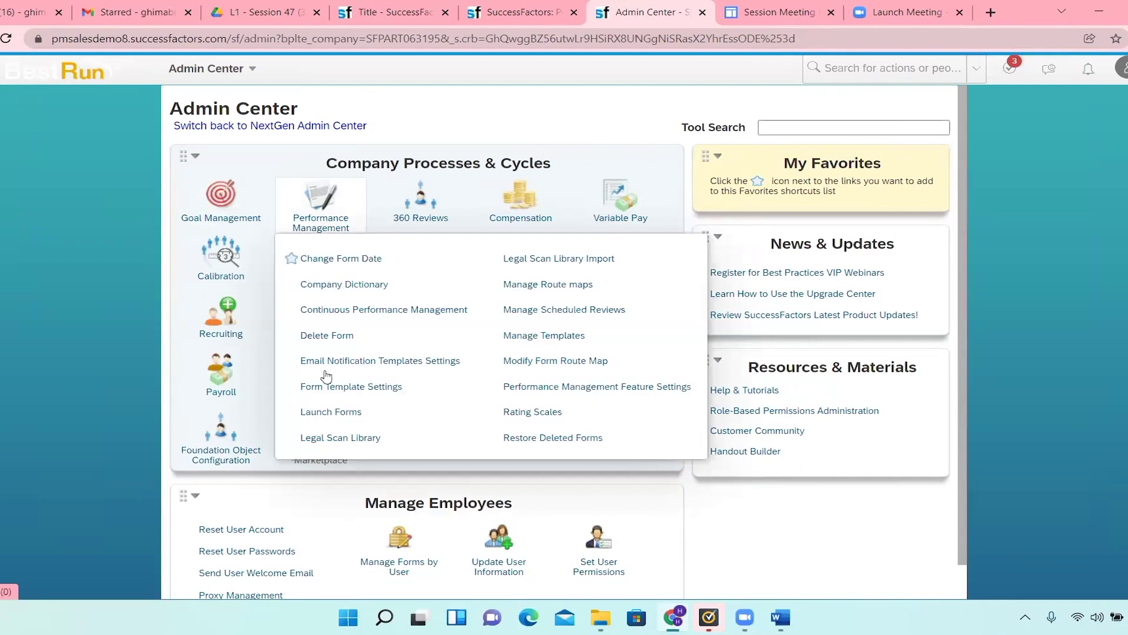
{"action": "mouse_move", "coordinate": [521, 203]}
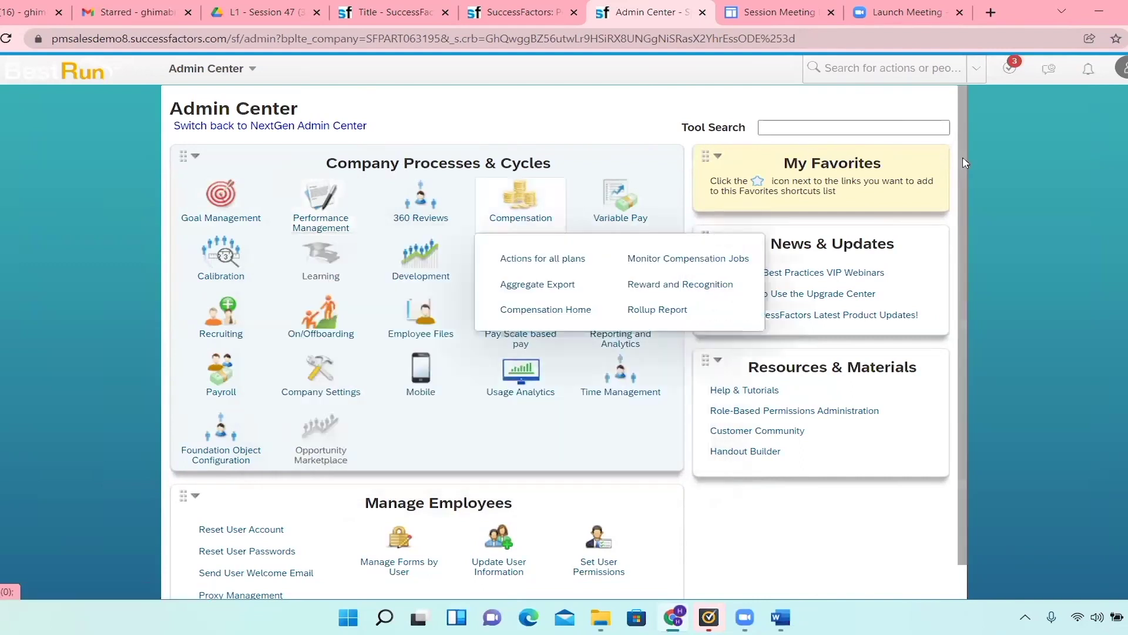
Step: Start a proxy session as the Administrative Support employee by finding that target user by first name
{"action": "left_click", "coordinate": [1118, 78]}
{"action": "left_click", "coordinate": [1034, 148]}
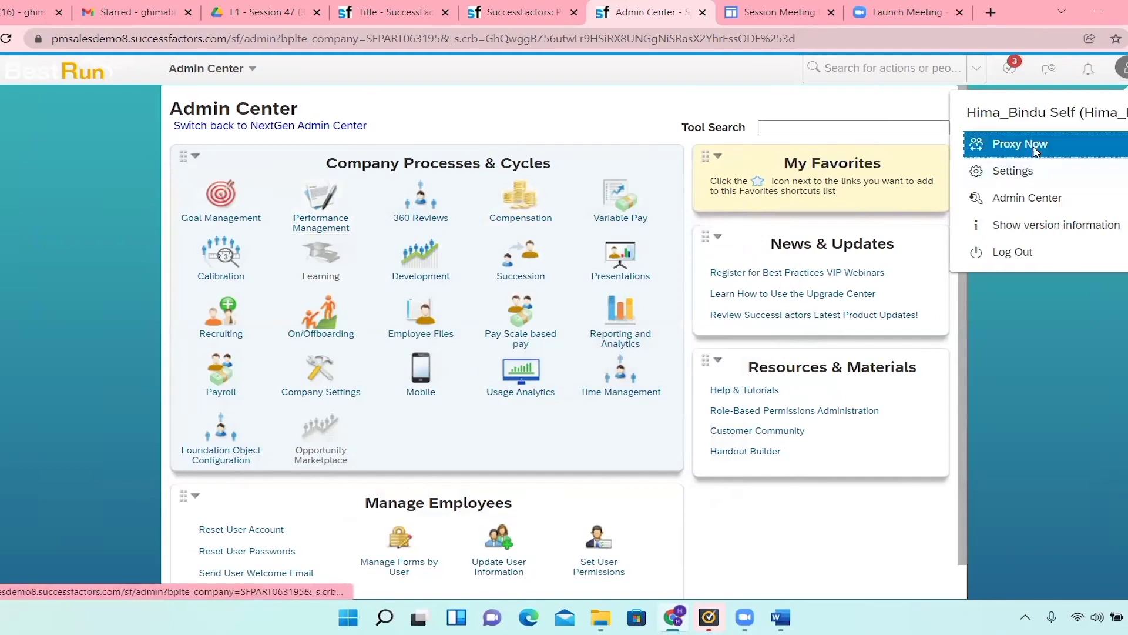
{"action": "type", "text": "aany"}
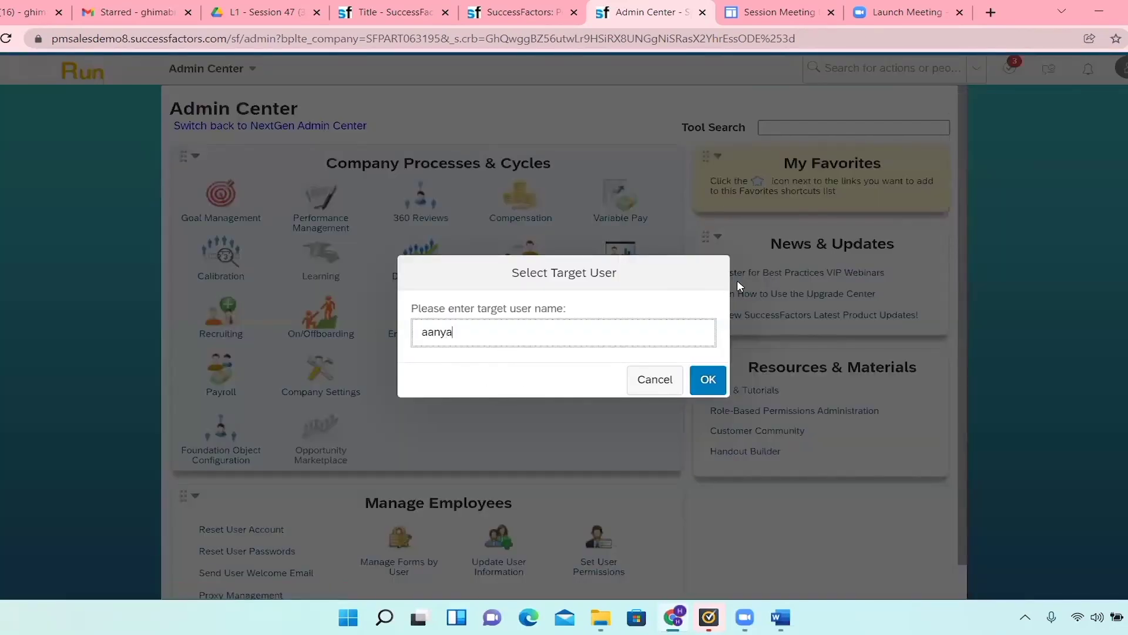
{"action": "type", "text": "a"}
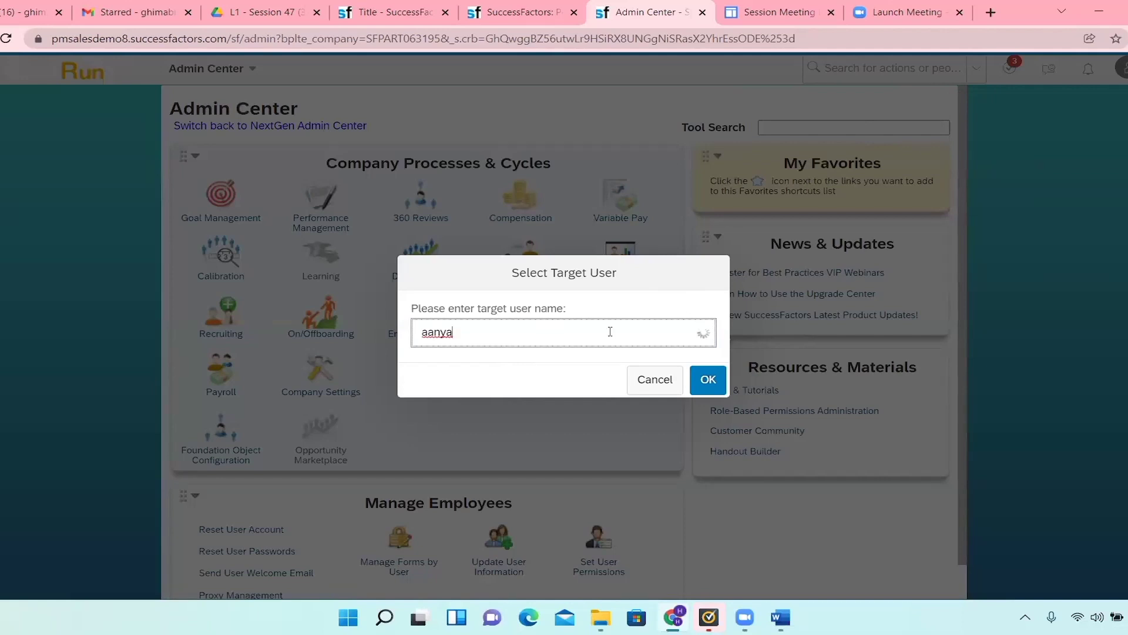
{"action": "left_click", "coordinate": [598, 382]}
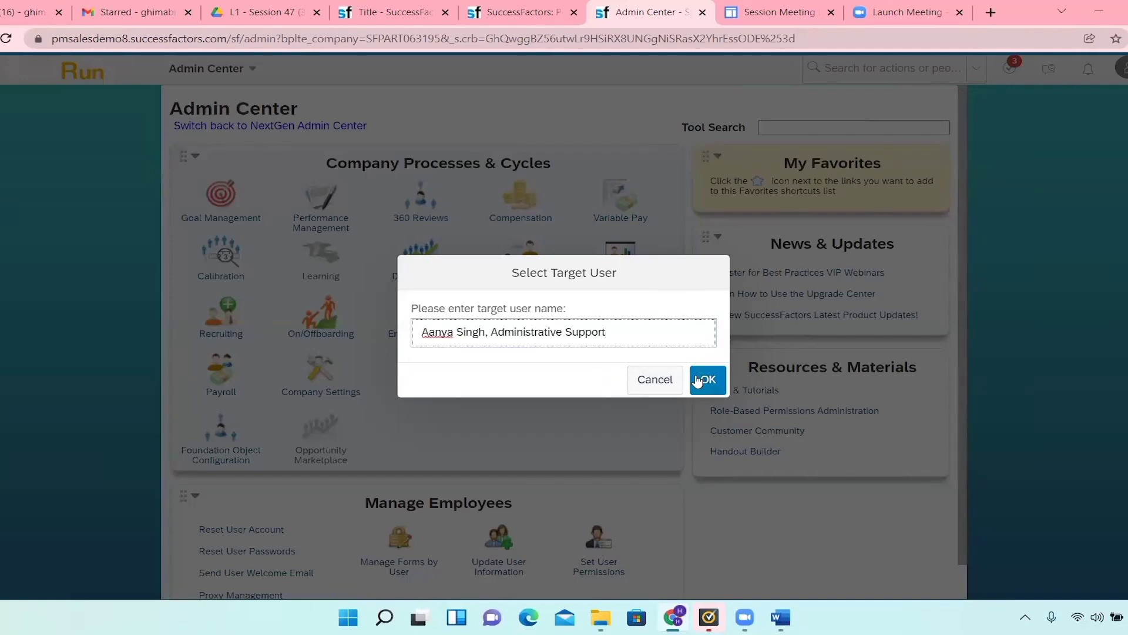
{"action": "left_click", "coordinate": [700, 380]}
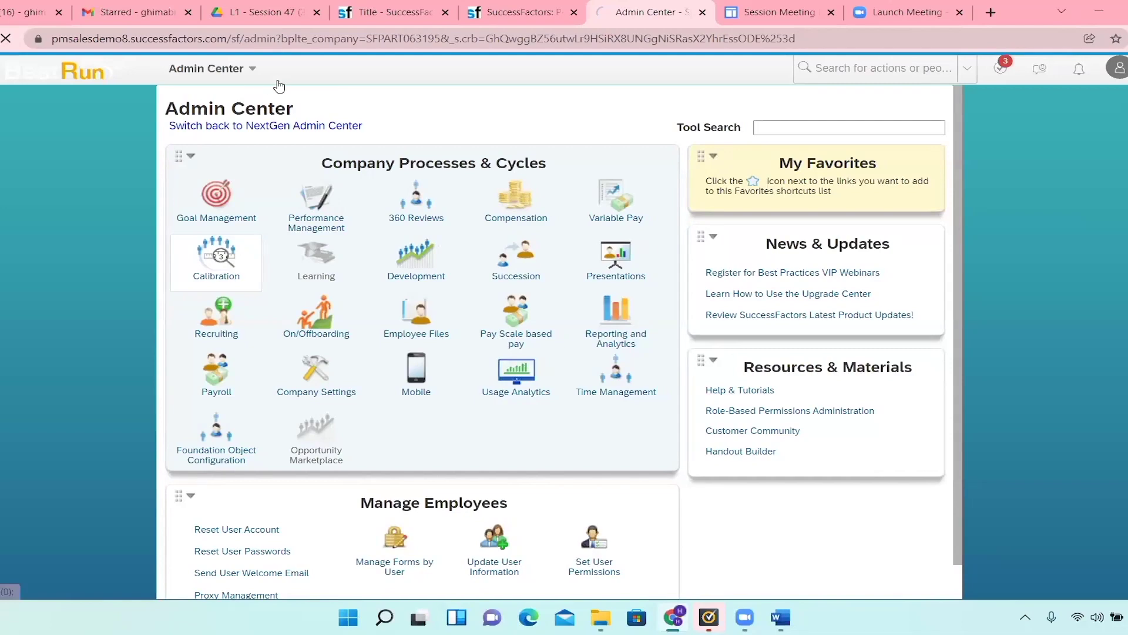
Step: Open the Performance forms list in the proxy session
{"action": "left_click", "coordinate": [253, 71]}
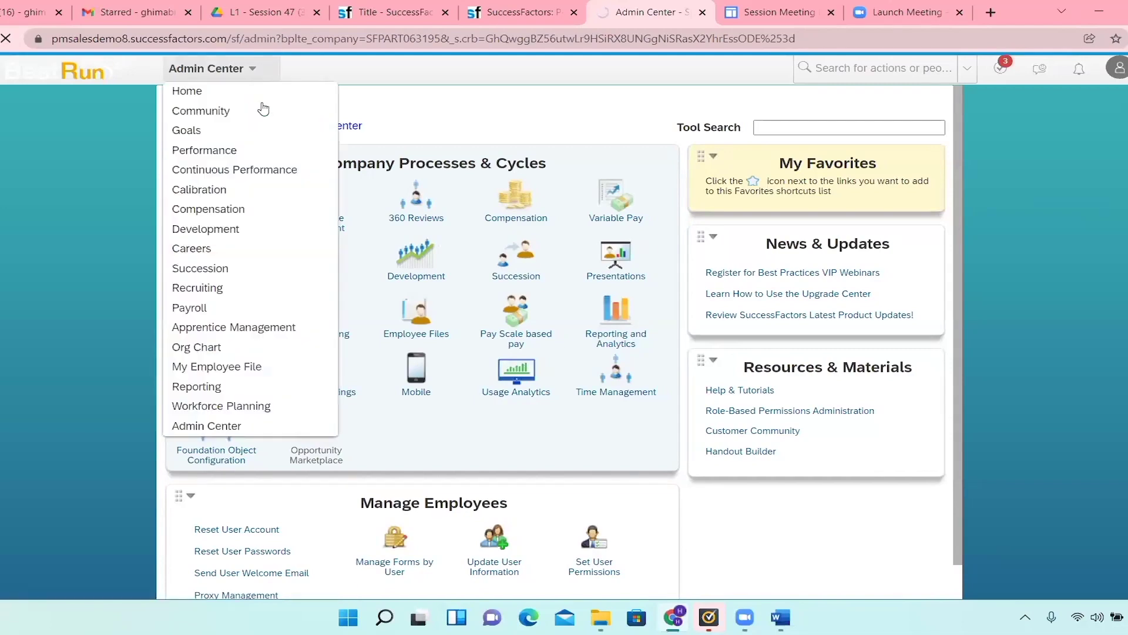
{"action": "left_click", "coordinate": [248, 152]}
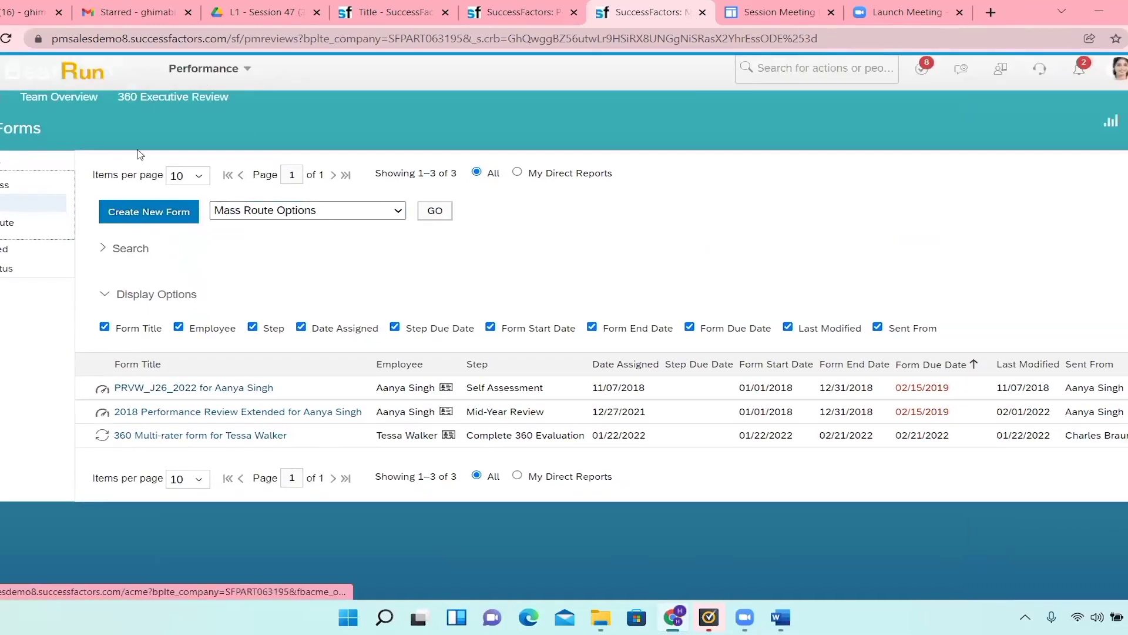
{"action": "left_click", "coordinate": [253, 77]}
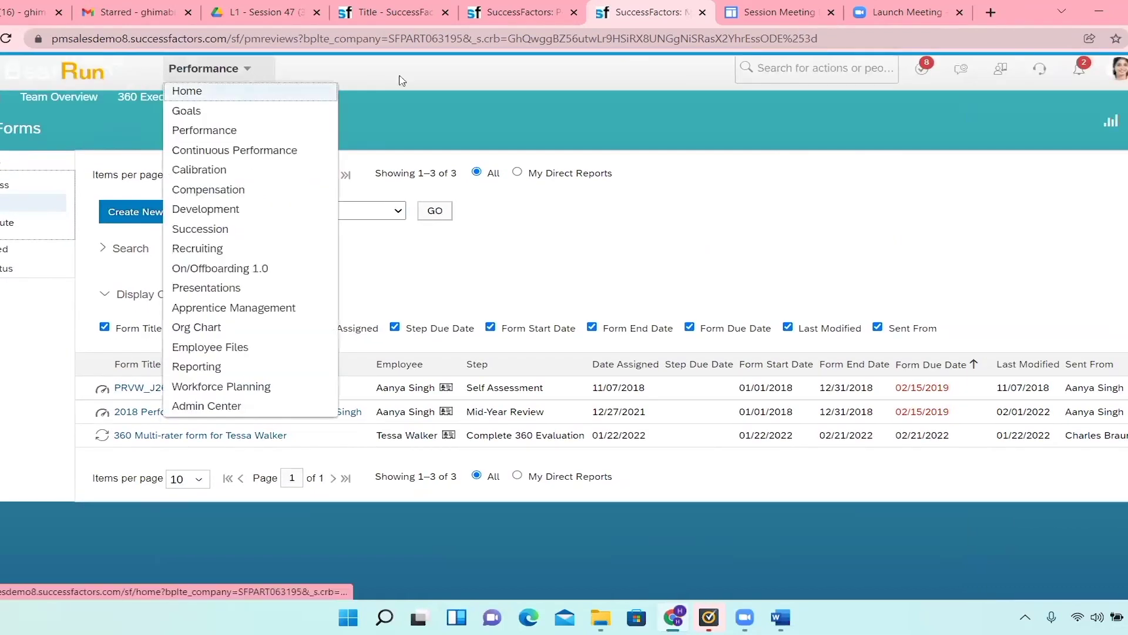
{"action": "left_click", "coordinate": [569, 107]}
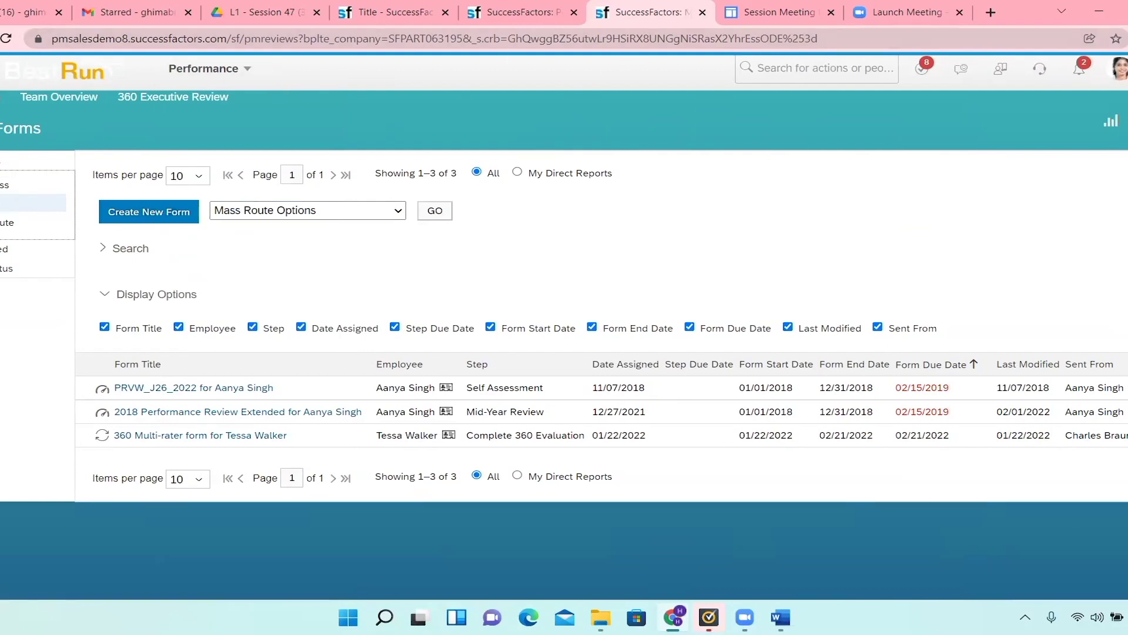
Step: Check the account options for the proxied user and go to the Admin Center
{"action": "left_click", "coordinate": [1107, 66]}
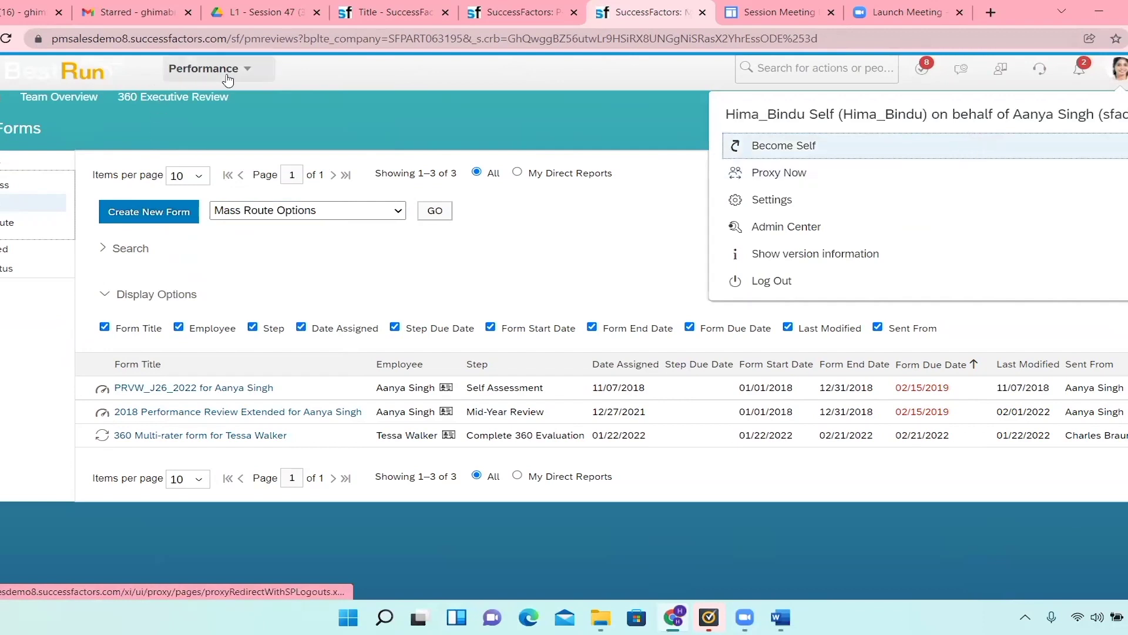
{"action": "left_click", "coordinate": [249, 71]}
{"action": "left_click", "coordinate": [250, 71]}
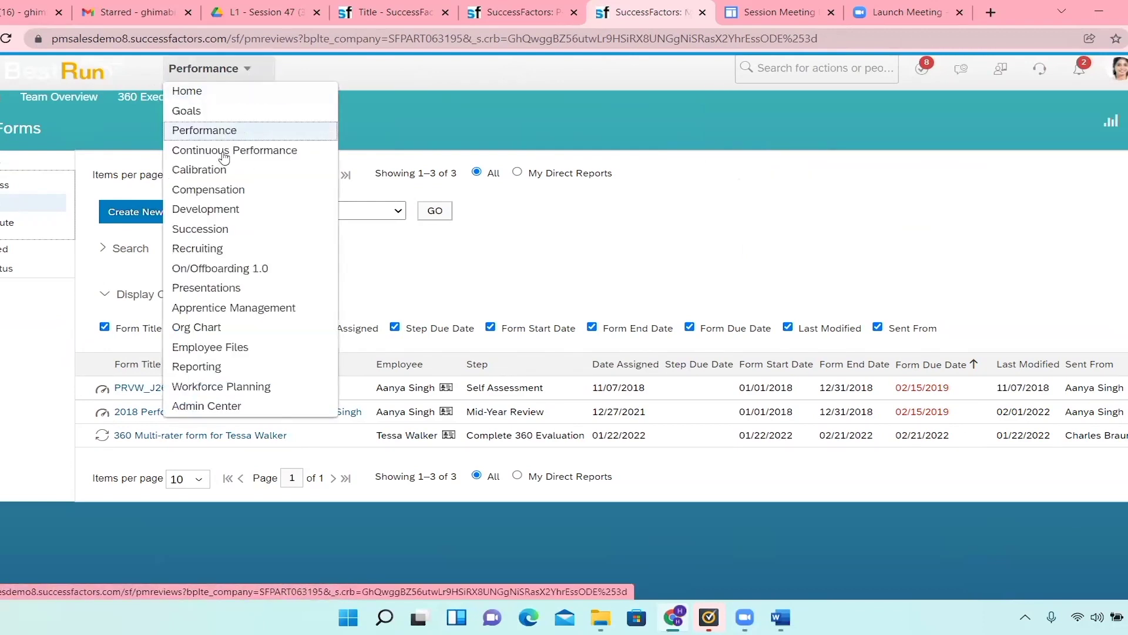
{"action": "left_click", "coordinate": [208, 405]}
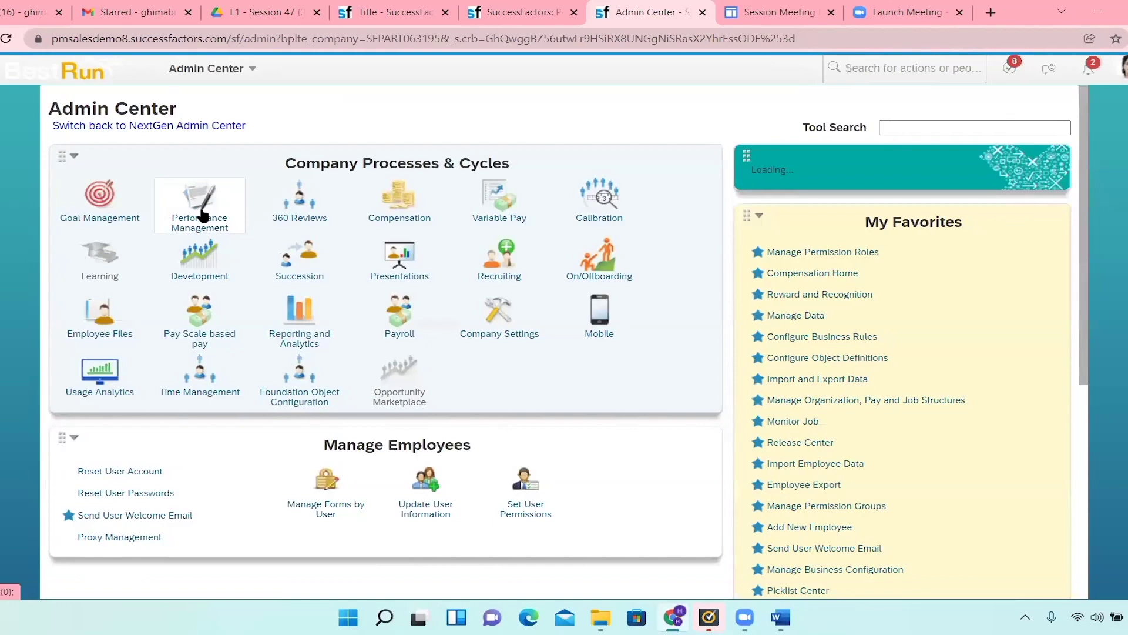
Step: Look over the Performance Management tools in the Admin Center of the proxy session
{"action": "left_click", "coordinate": [201, 215]}
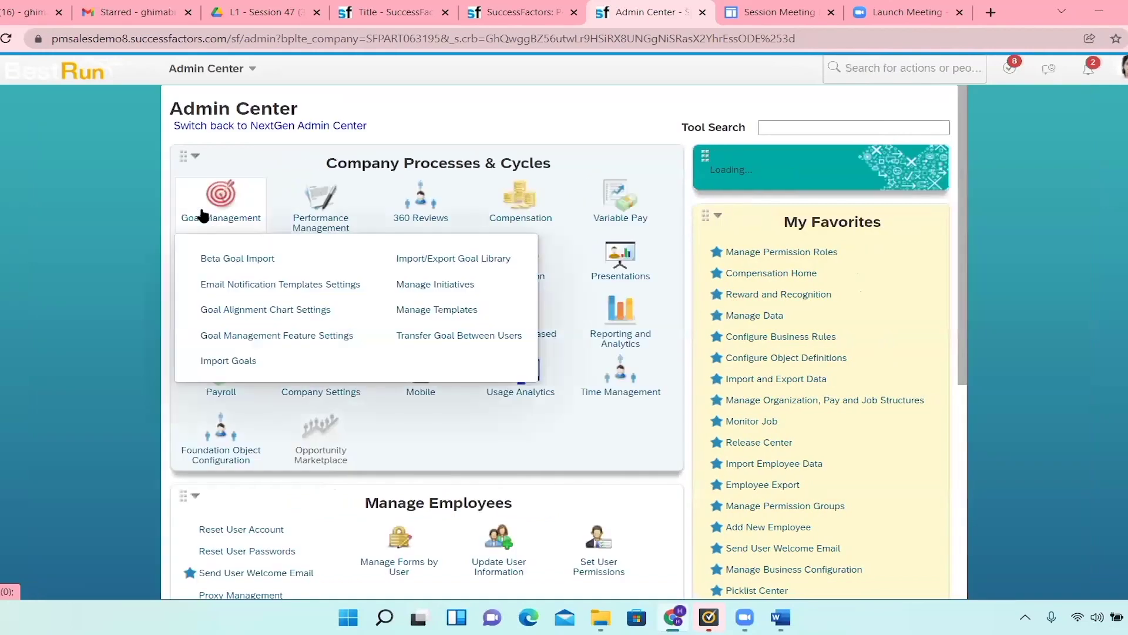
{"action": "left_click", "coordinate": [338, 205]}
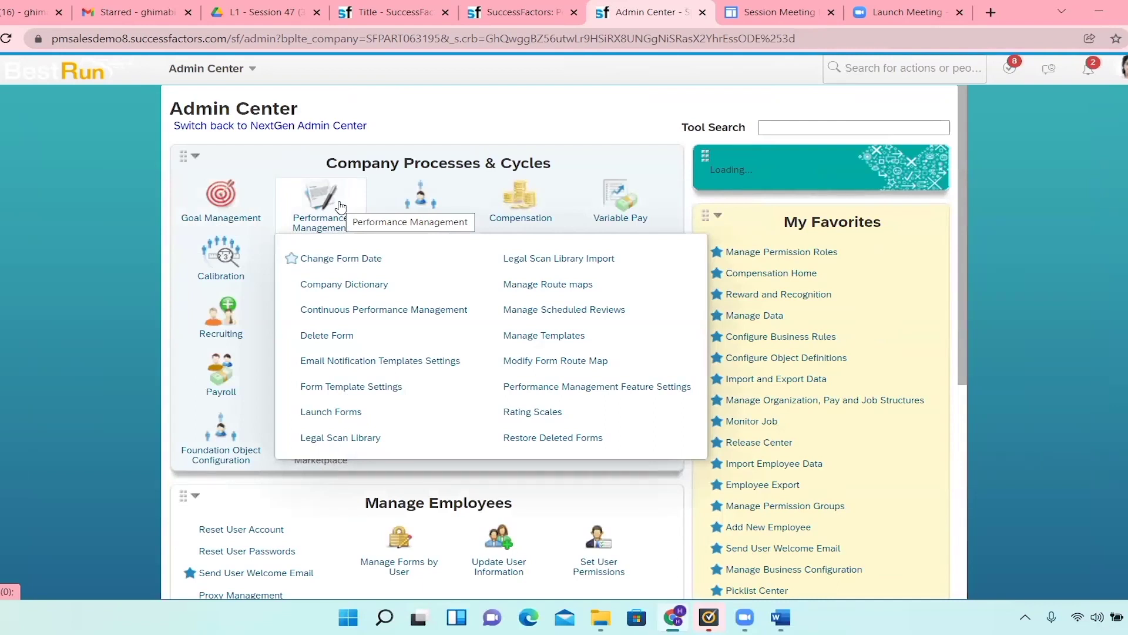
{"action": "mouse_move", "coordinate": [345, 222]}
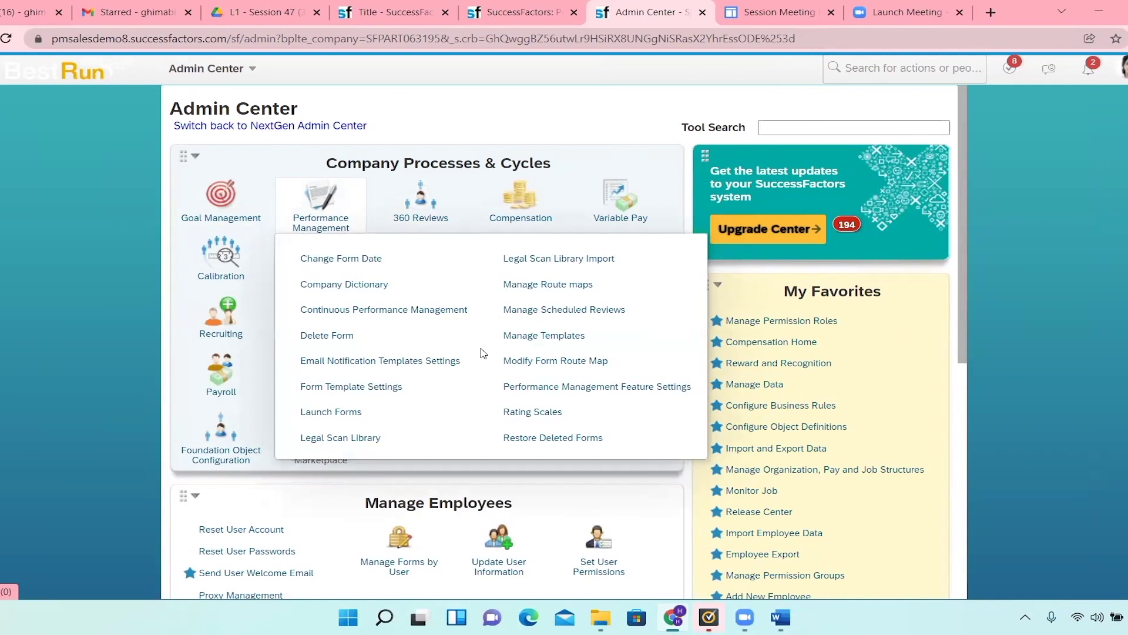
{"action": "mouse_move", "coordinate": [458, 182]}
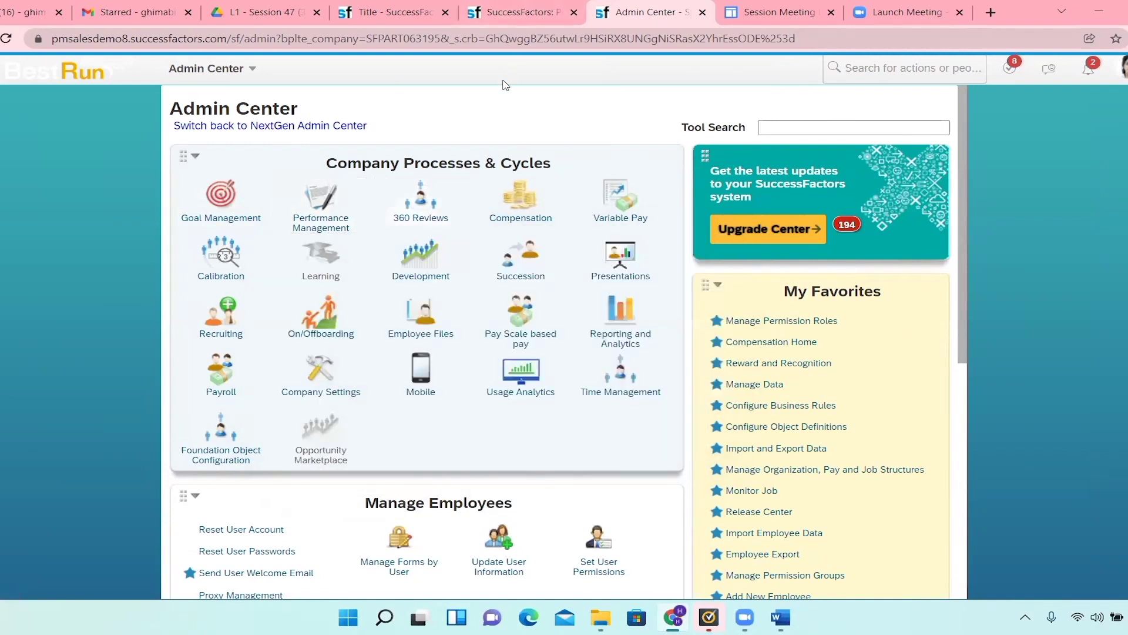
Step: Try to find a tool for pending workflows by searching the actions for "manage pending wor", and clear the search
{"action": "left_click", "coordinate": [870, 59]}
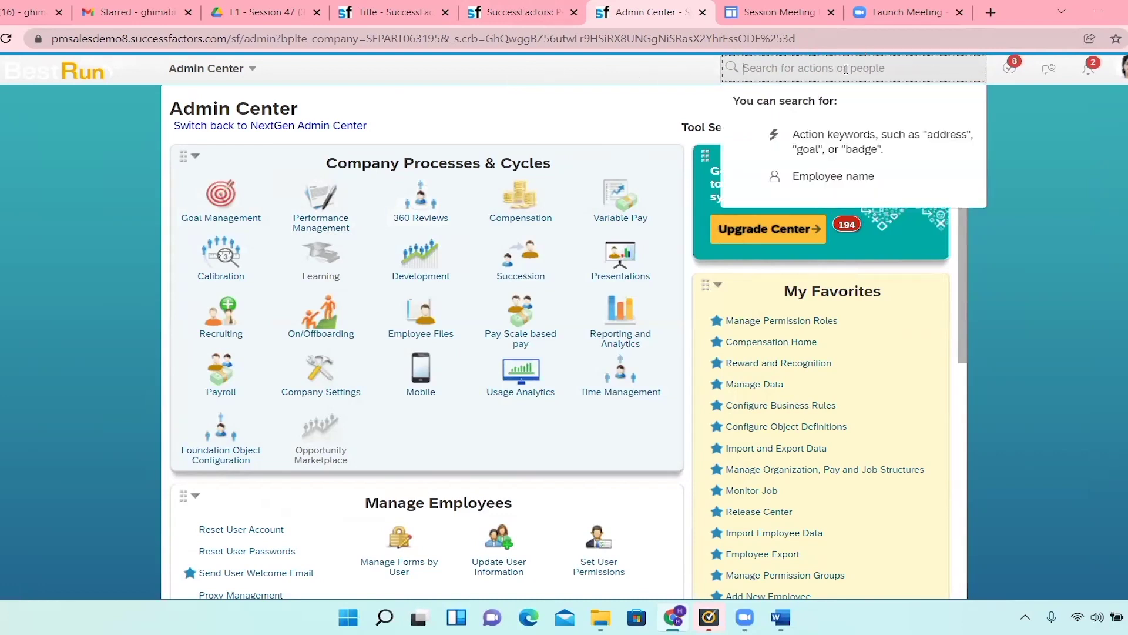
{"action": "type", "text": "pi"}
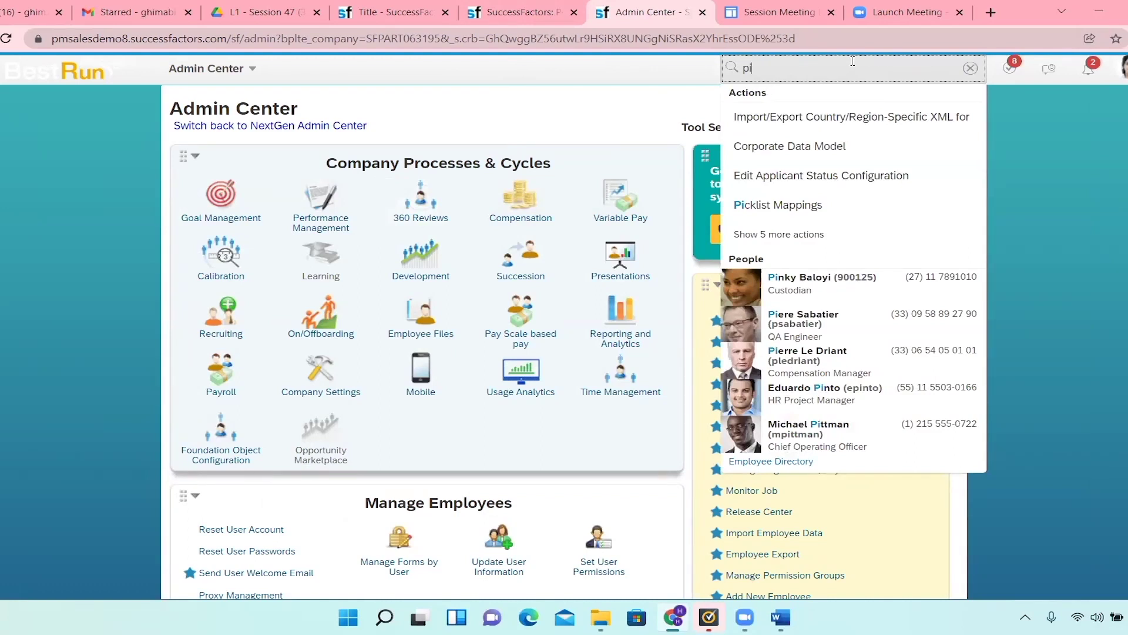
{"action": "key", "text": "BackSpace"}
{"action": "key", "text": "BackSpace"}
{"action": "type", "text": "ma"}
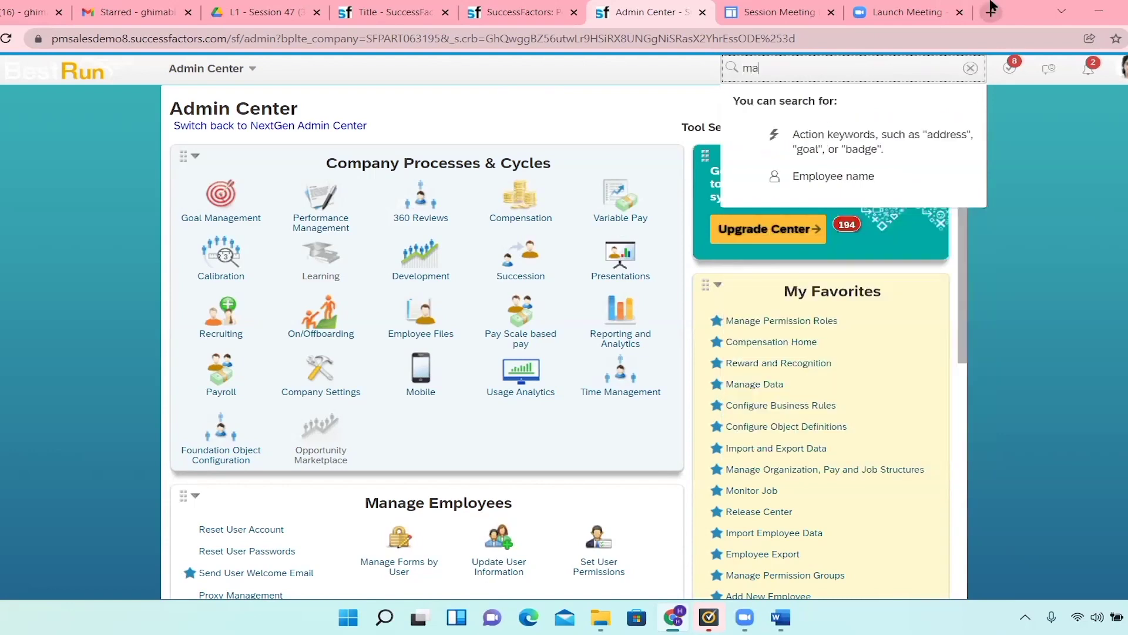
{"action": "type", "text": "nage "}
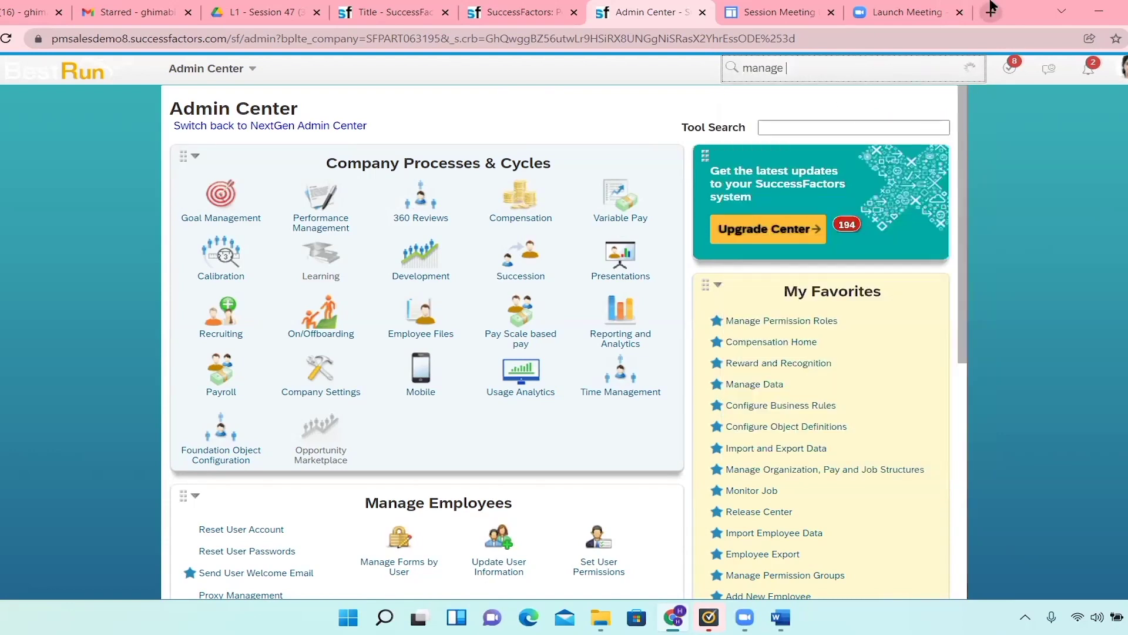
{"action": "type", "text": "pending wor"}
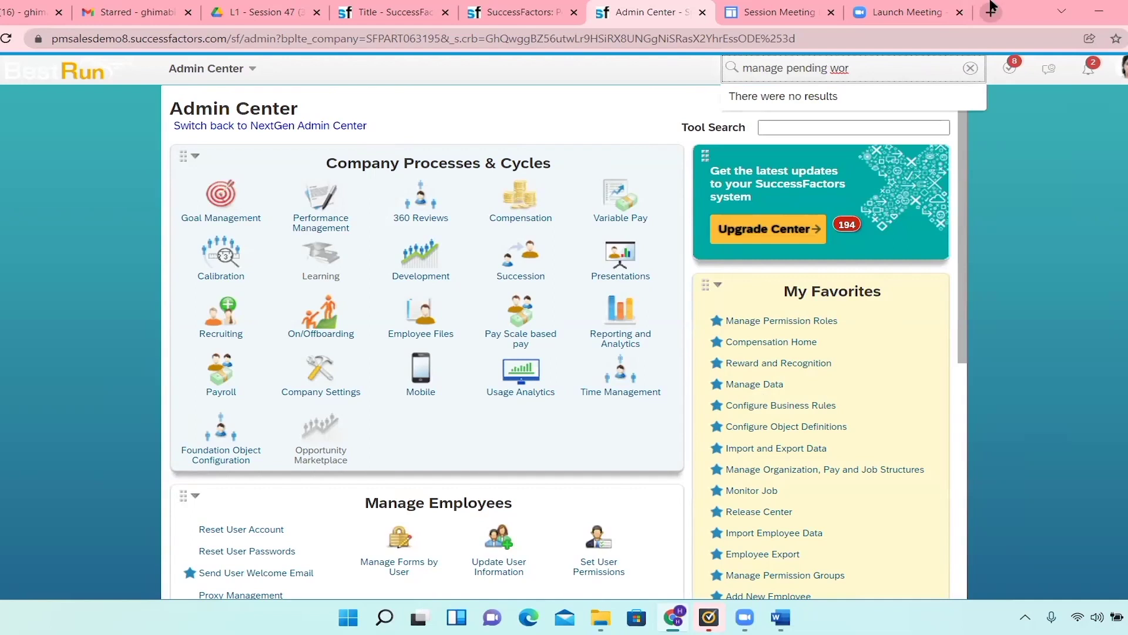
{"action": "key", "text": "BackSpace"}
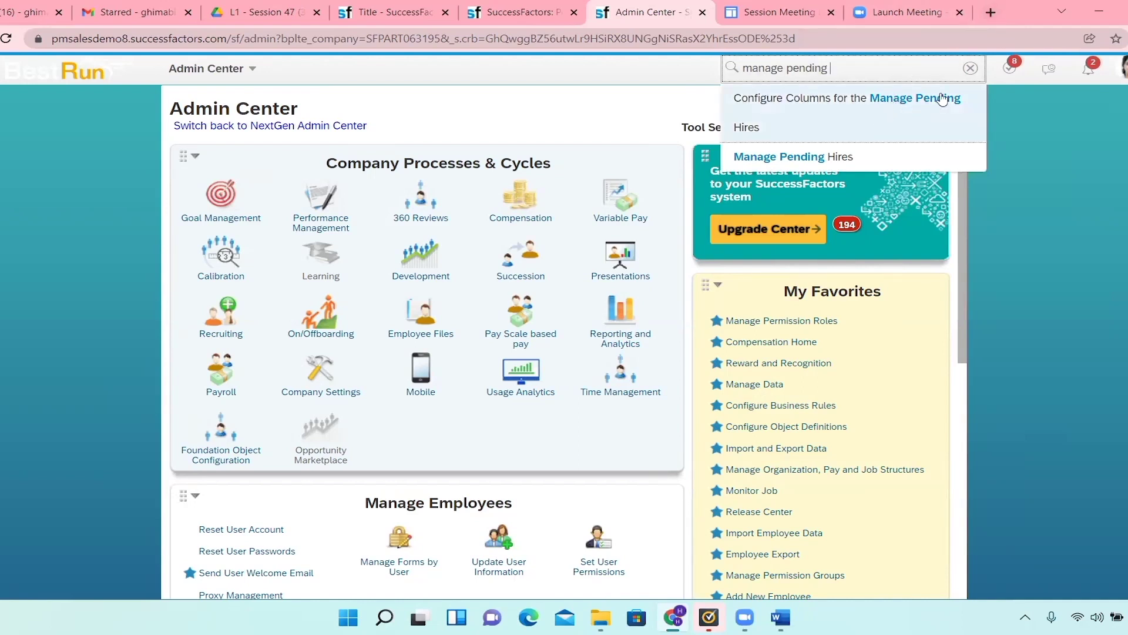
{"action": "type", "text": "wor"}
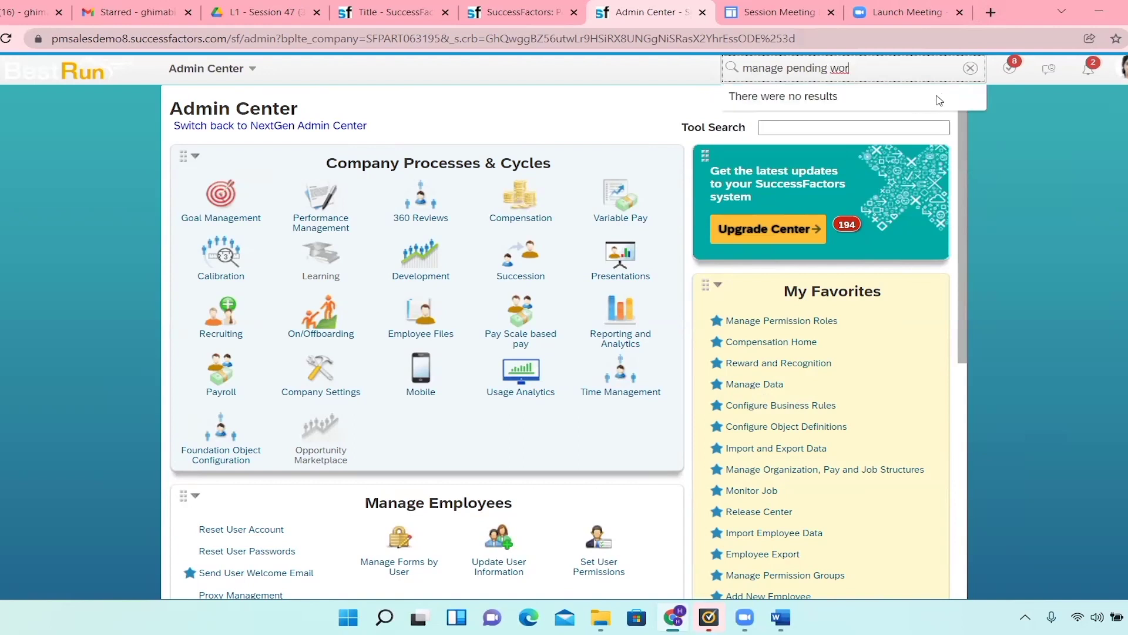
{"action": "left_click", "coordinate": [972, 70]}
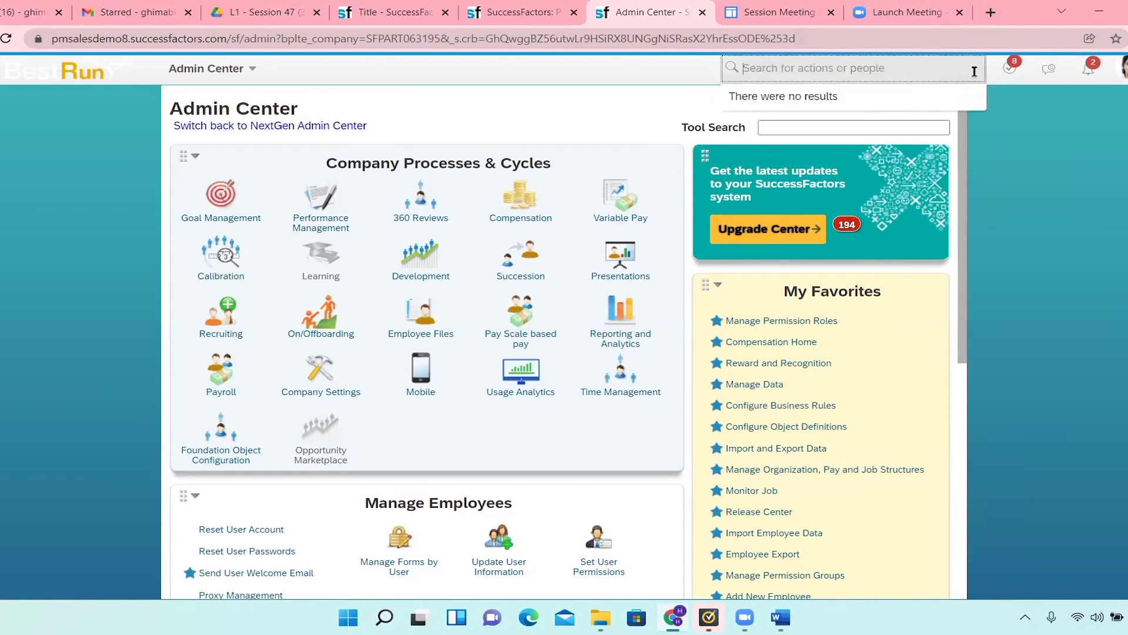
Step: Search the actions for "workflow" and open Manage workflow requests with invalid approvers
{"action": "type", "text": "workflow"}
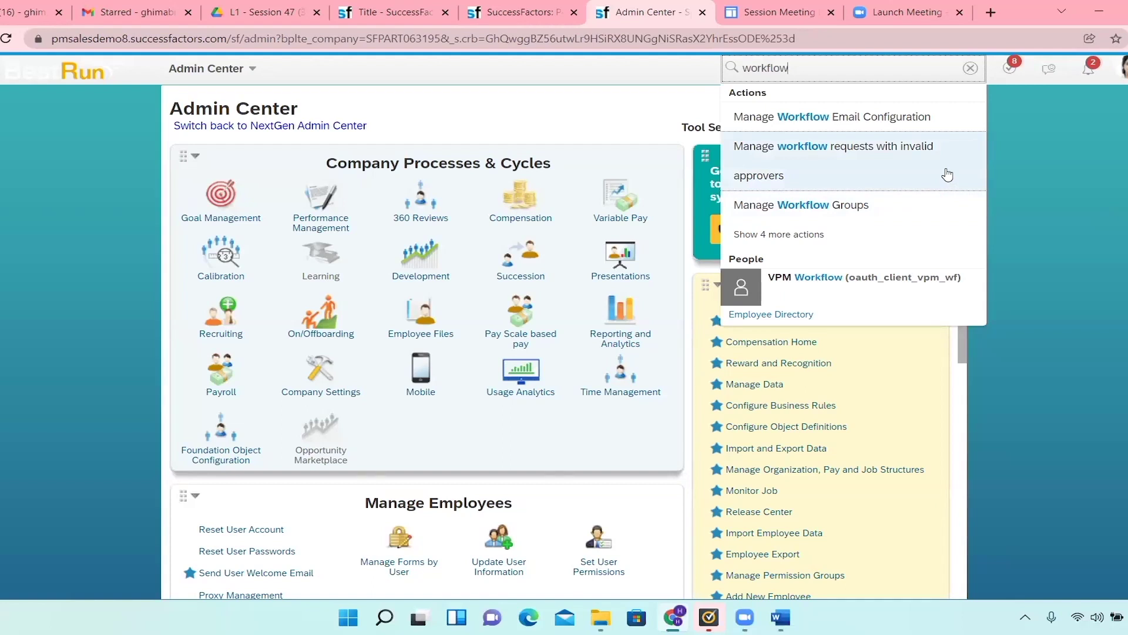
{"action": "left_click", "coordinate": [1090, 114]}
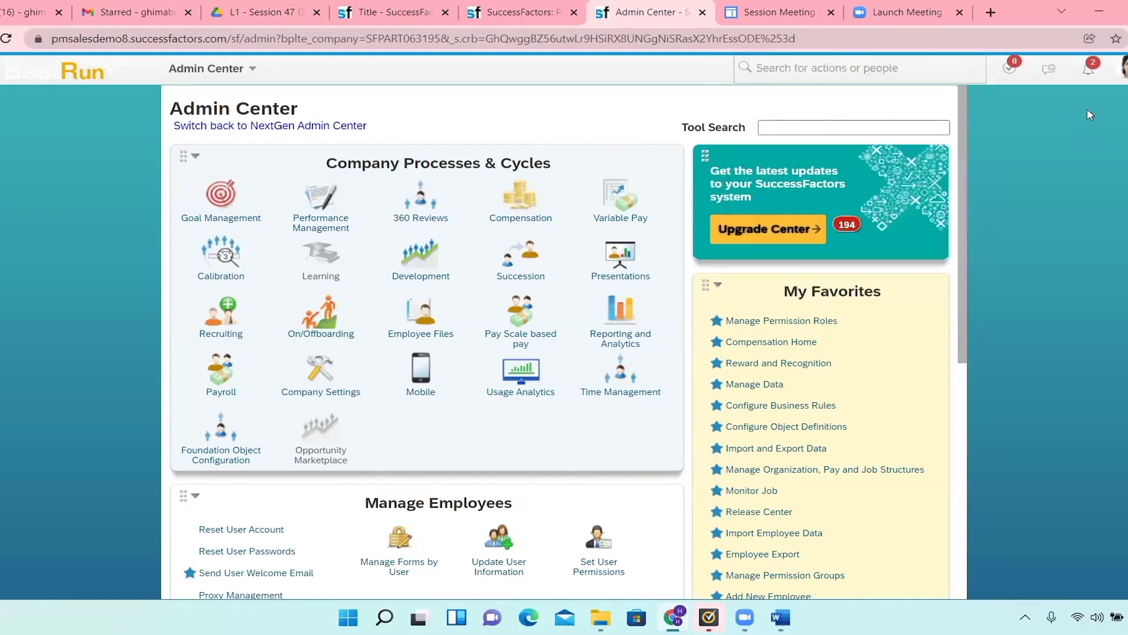
{"action": "left_click", "coordinate": [889, 74]}
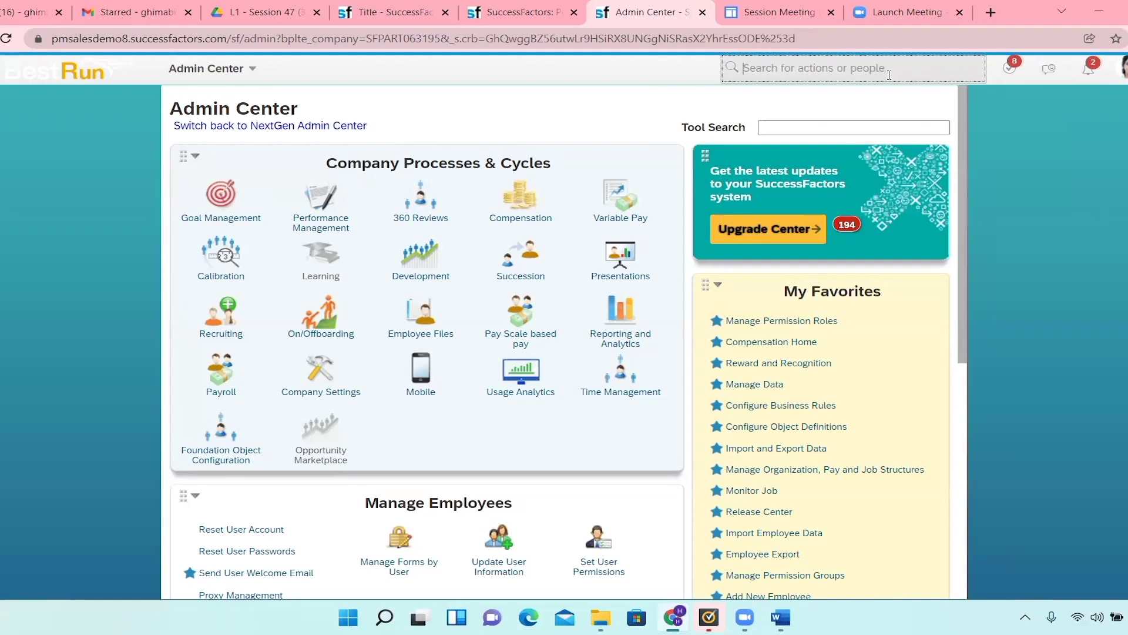
{"action": "type", "text": "wo"}
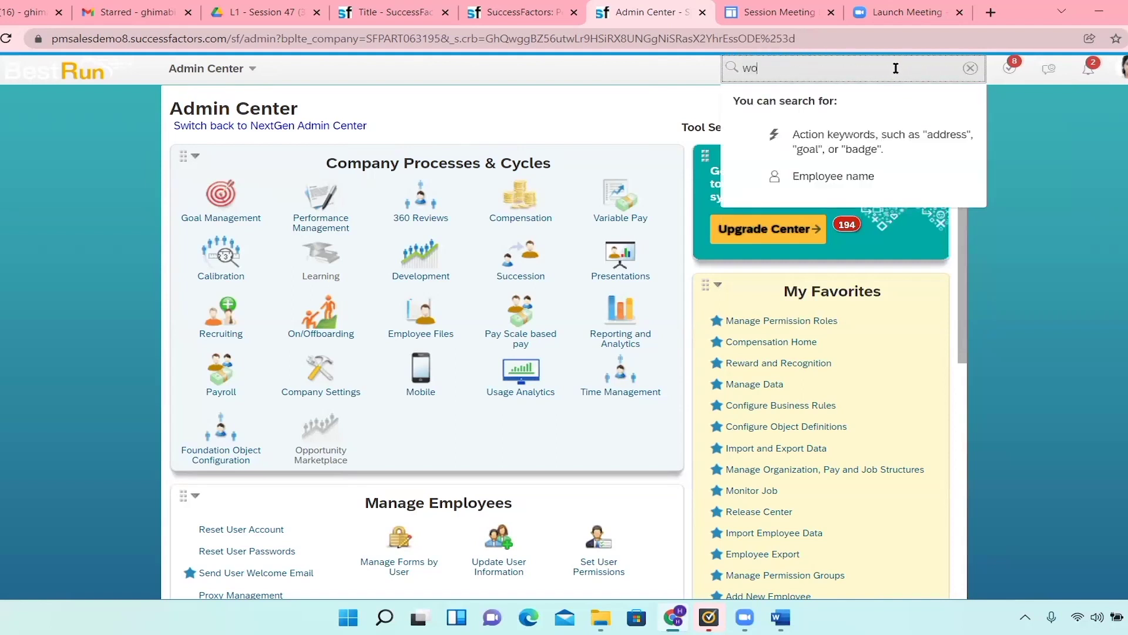
{"action": "type", "text": "rkflow"}
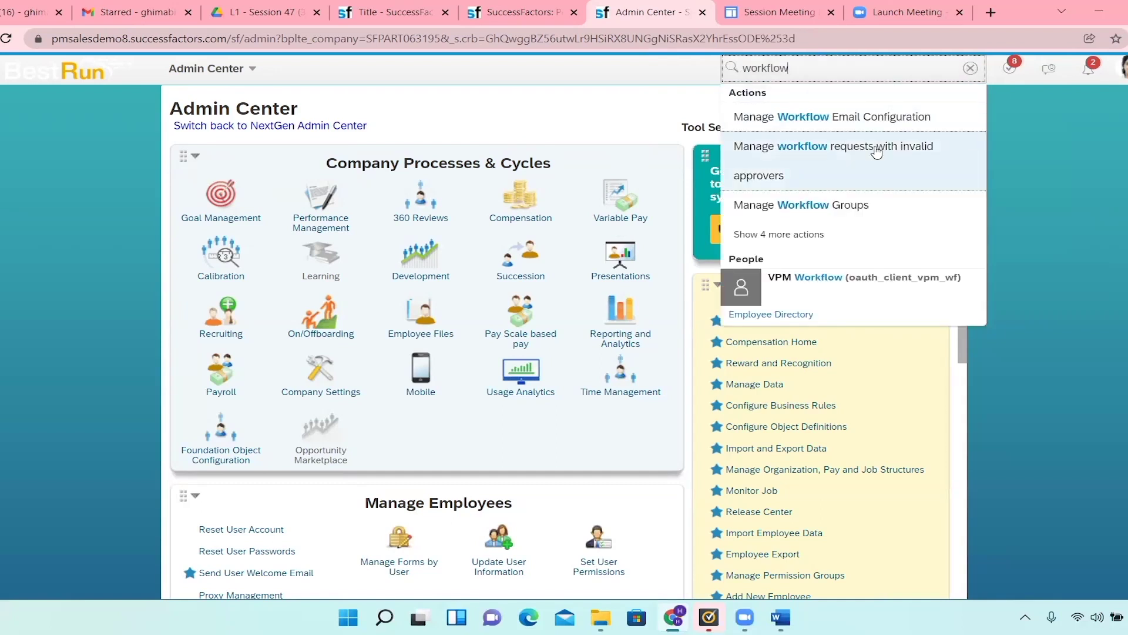
{"action": "left_click", "coordinate": [876, 152]}
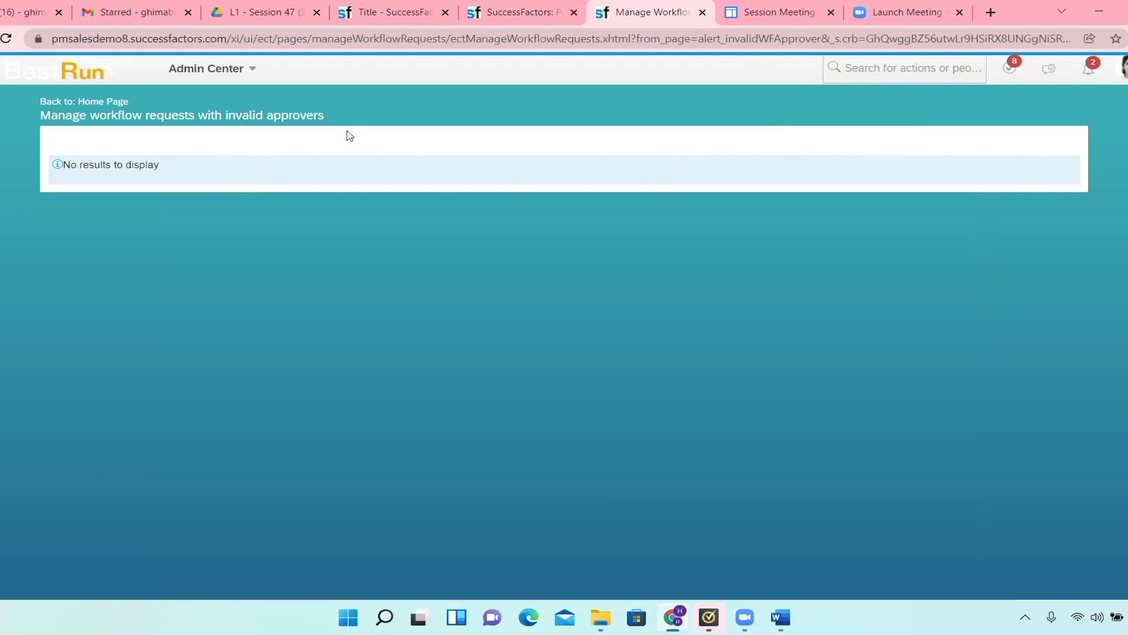
{"action": "left_click", "coordinate": [912, 73]}
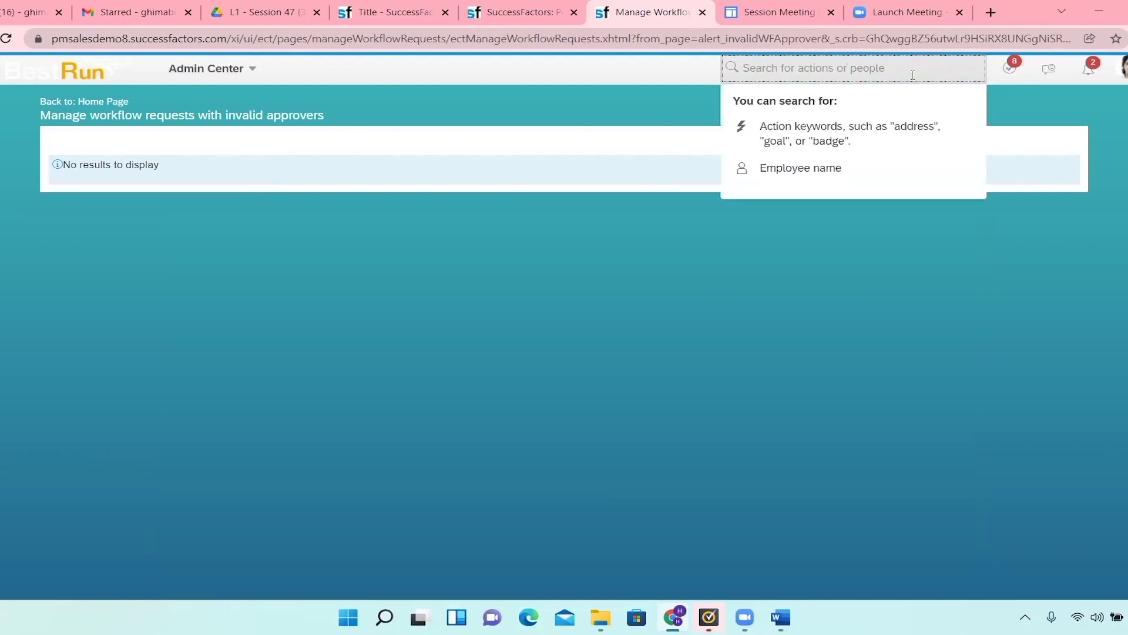
{"action": "type", "text": "wor"}
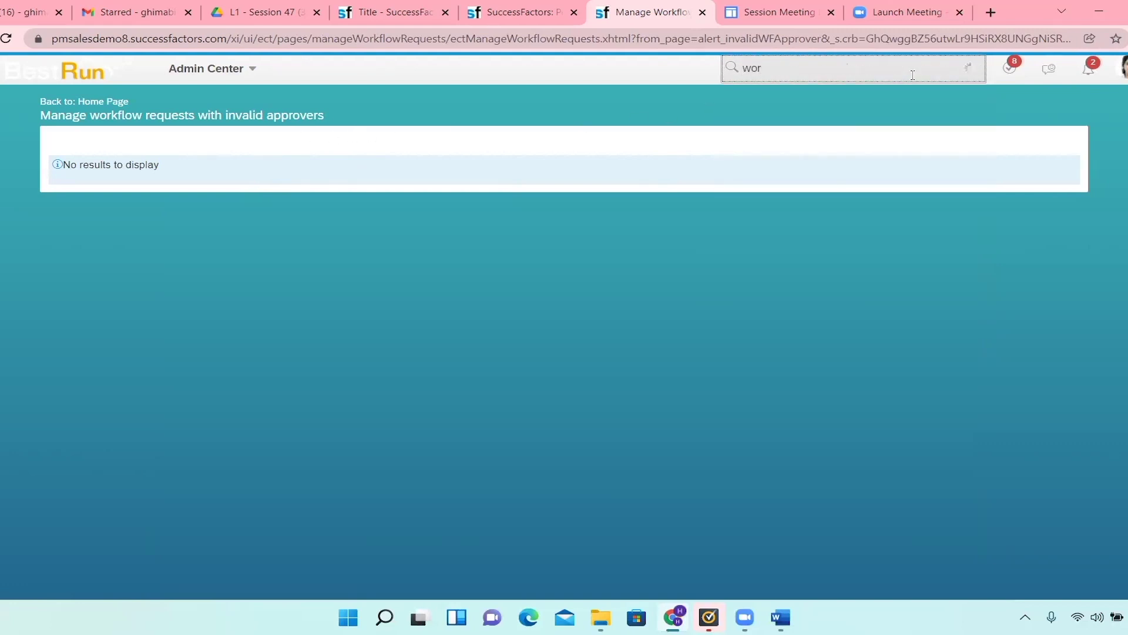
{"action": "key", "text": "BackSpace"}
{"action": "key", "text": "BackSpace"}
{"action": "key", "text": "BackSpace"}
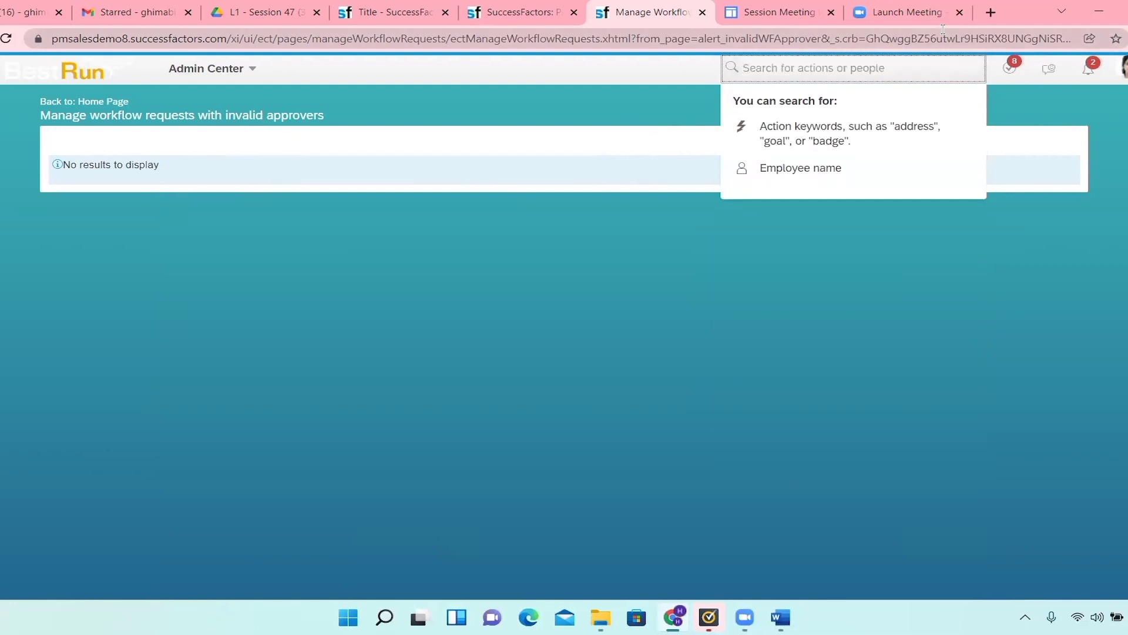
{"action": "left_click", "coordinate": [882, 265]}
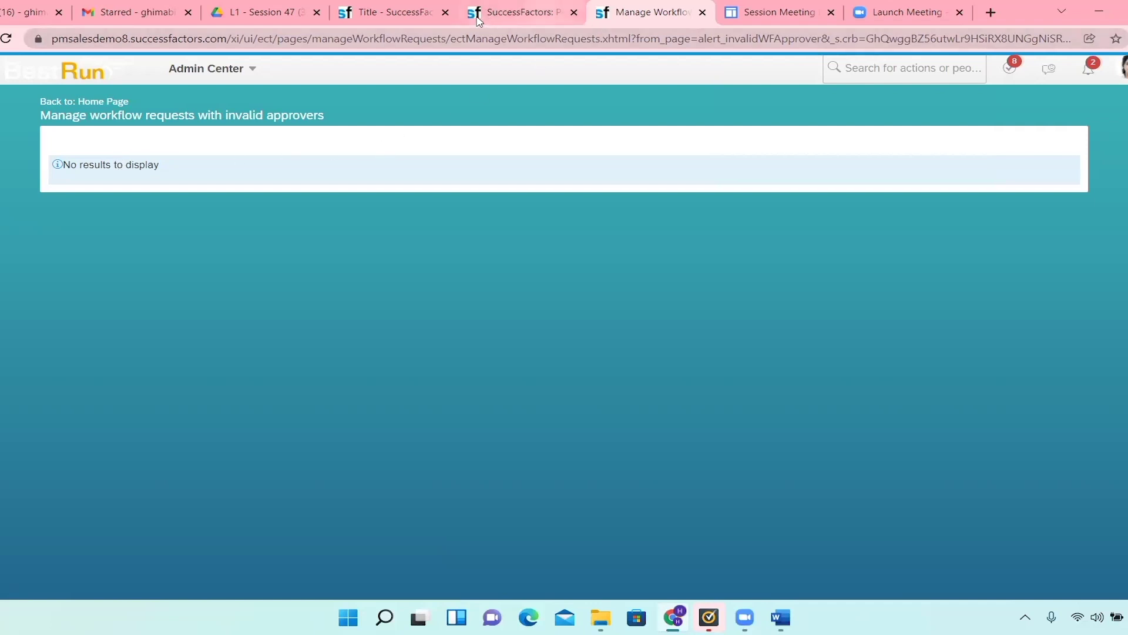
Step: Return to the Manager (22222) workflow record and review its approver steps and their settings
{"action": "left_click", "coordinate": [397, 13]}
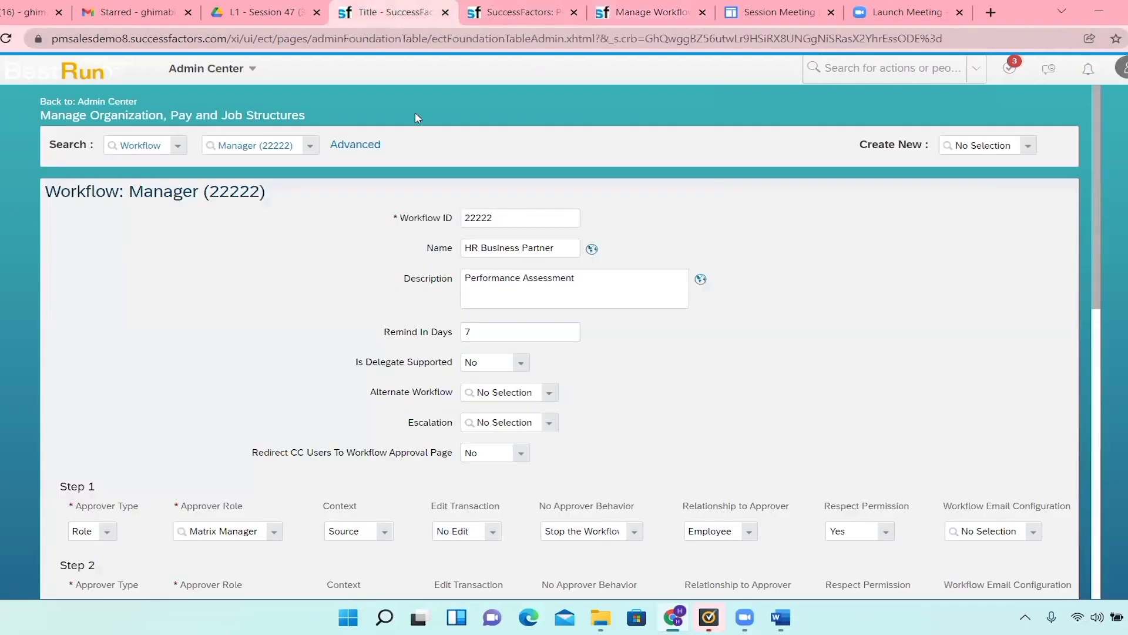
{"action": "left_click", "coordinate": [524, 12]}
{"action": "left_click", "coordinate": [422, 13]}
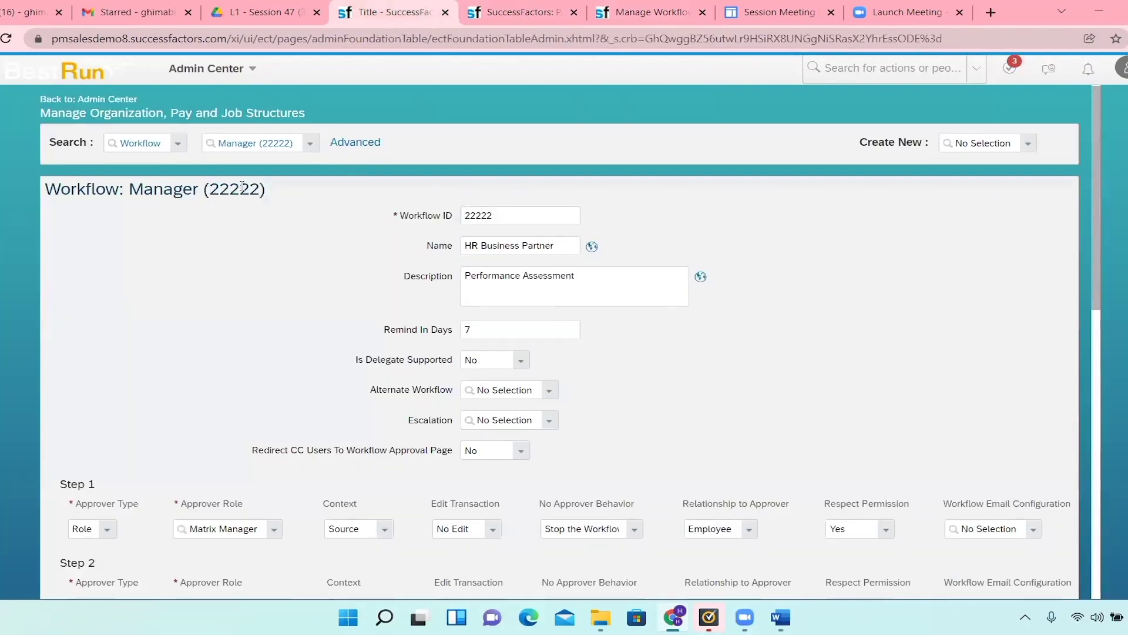
{"action": "scroll", "coordinate": [264, 200], "scroll_direction": "down", "scroll_amount": 5}
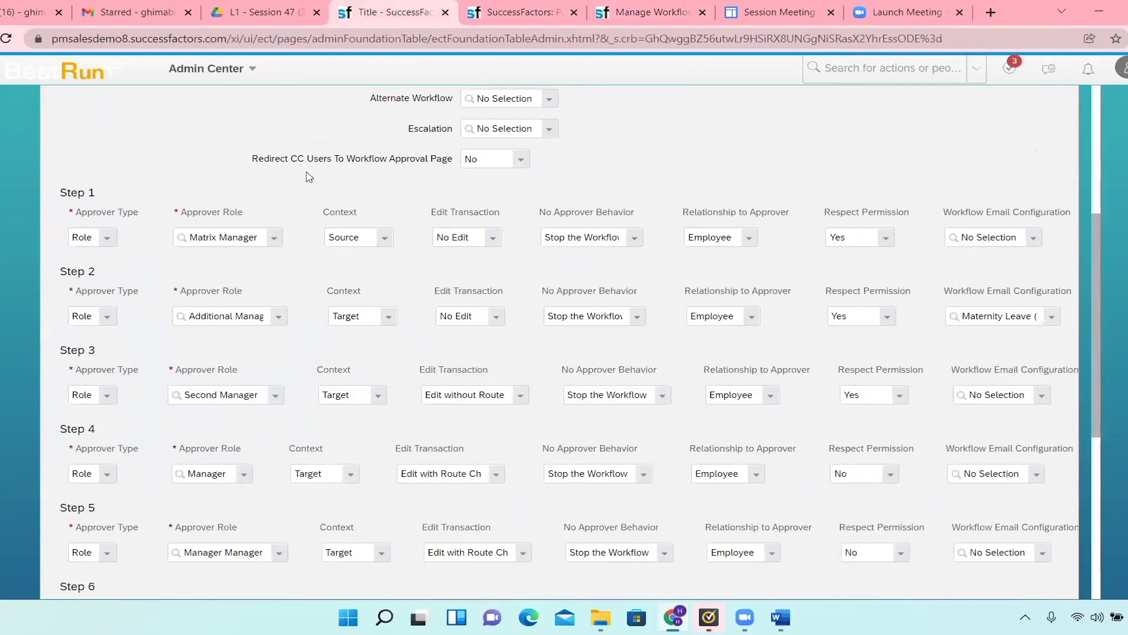
{"action": "scroll", "coordinate": [307, 179], "scroll_direction": "down", "scroll_amount": 2}
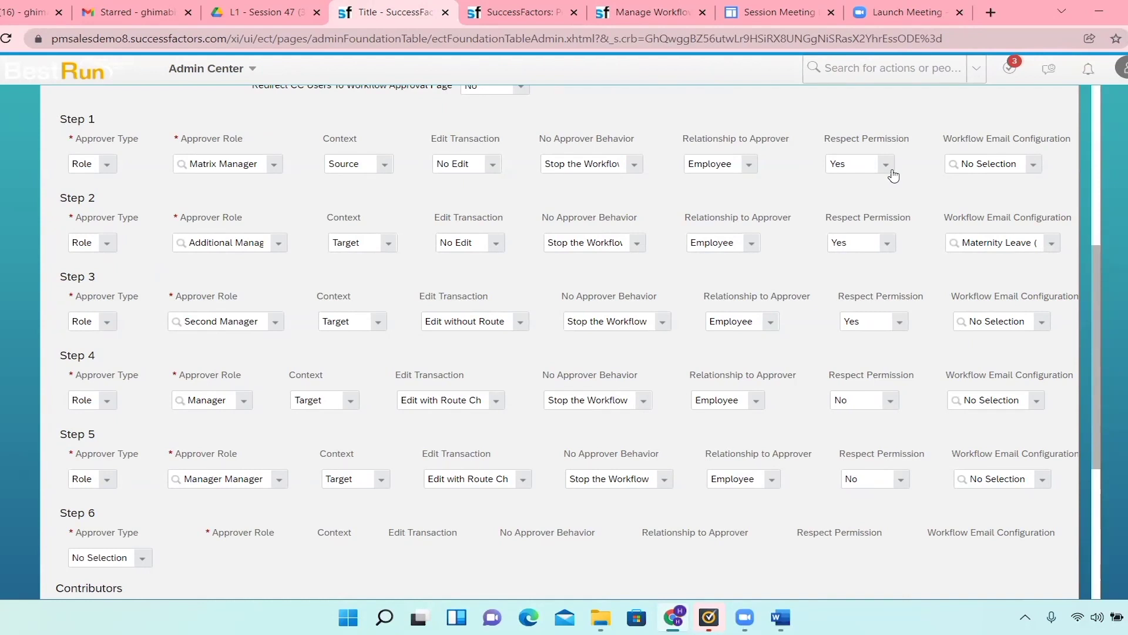
{"action": "scroll", "coordinate": [893, 174], "scroll_direction": "up", "scroll_amount": 6}
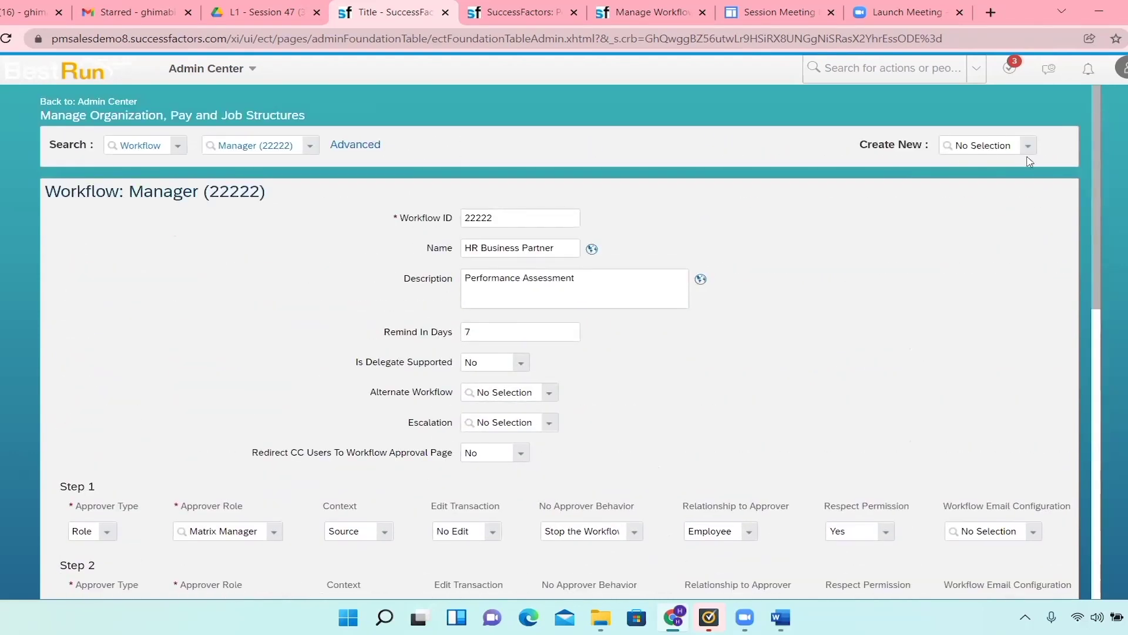
{"action": "scroll", "coordinate": [1073, 242], "scroll_direction": "down", "scroll_amount": 1}
{"action": "scroll", "coordinate": [1069, 246], "scroll_direction": "up", "scroll_amount": 1}
{"action": "scroll", "coordinate": [927, 269], "scroll_direction": "down", "scroll_amount": 4}
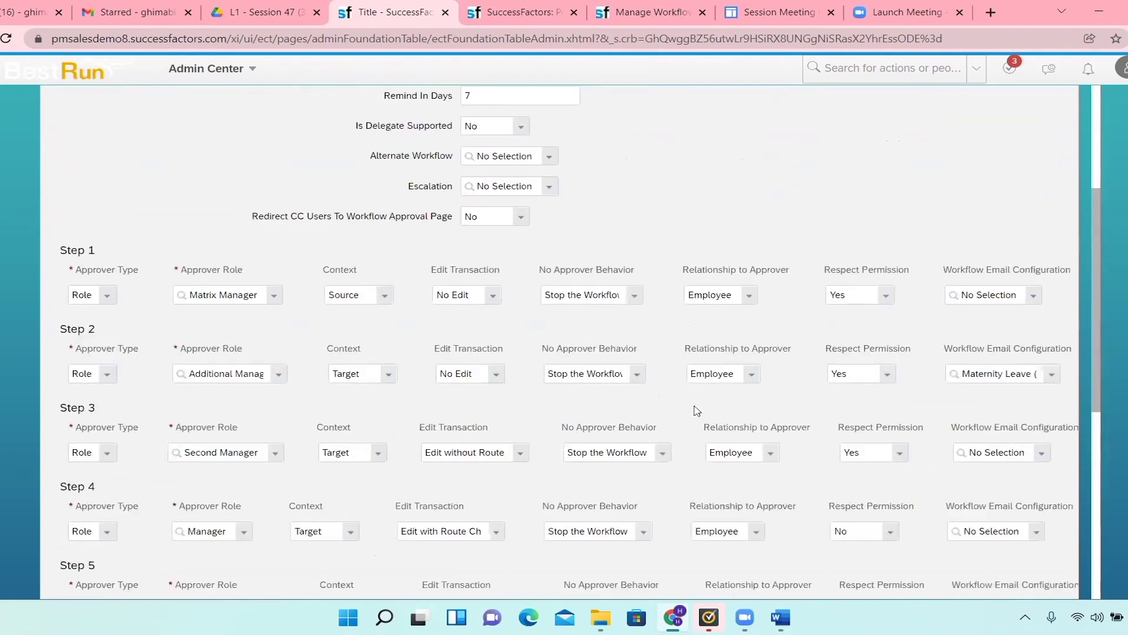
{"action": "scroll", "coordinate": [697, 410], "scroll_direction": "up", "scroll_amount": 1}
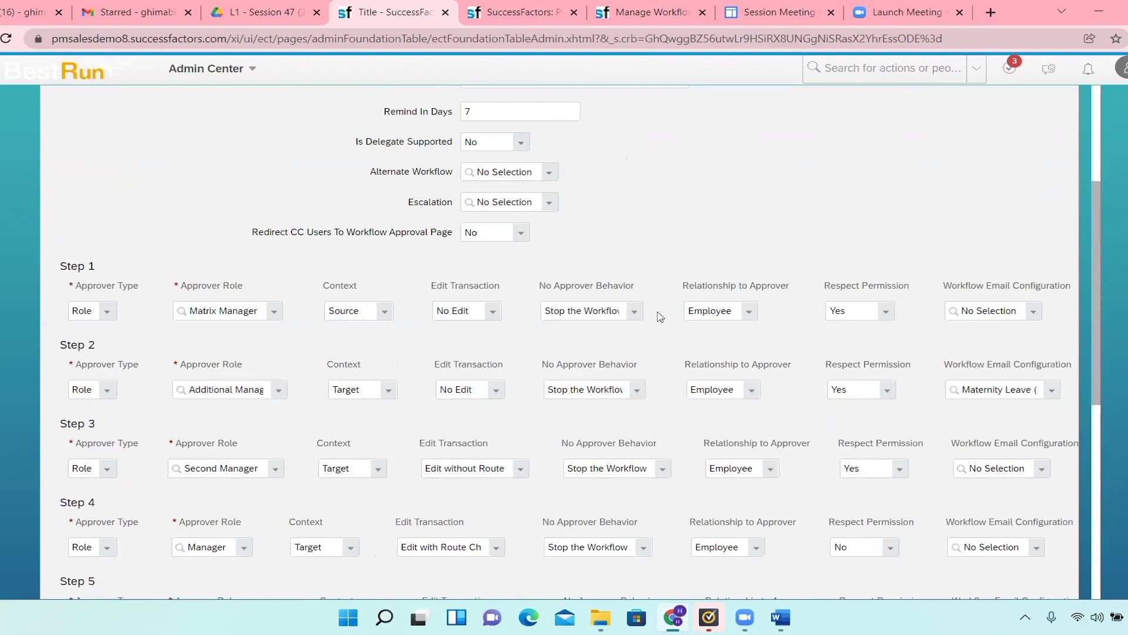
Step: Set the No Approver Behavior of approver steps 1, 2 and 3 to Skip this Step
{"action": "left_click", "coordinate": [634, 311]}
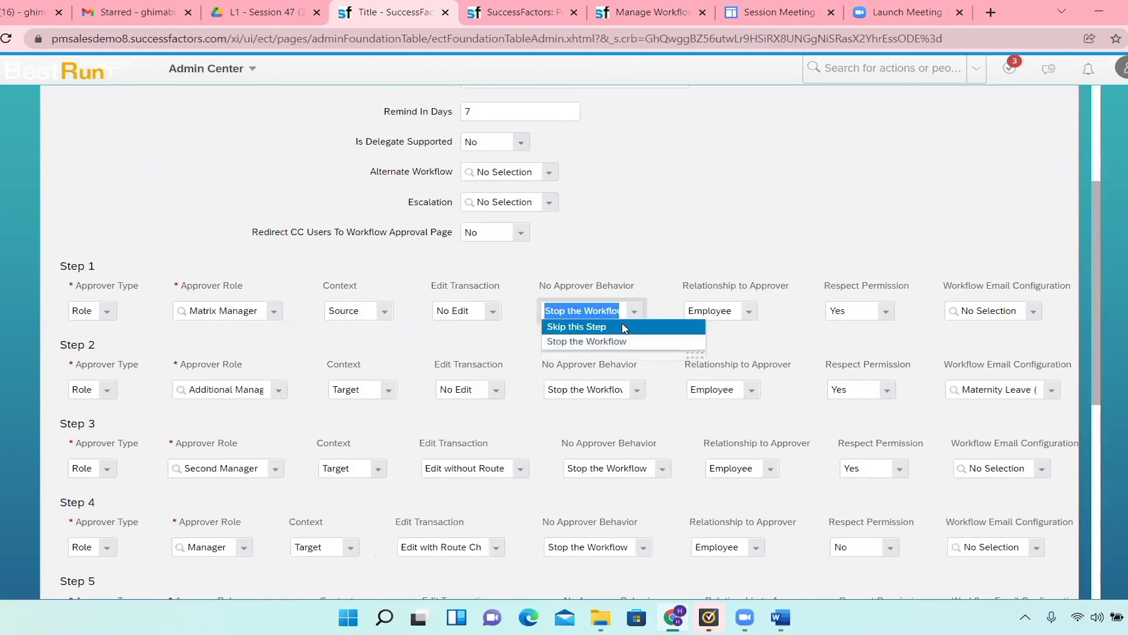
{"action": "left_click", "coordinate": [625, 328]}
{"action": "left_click", "coordinate": [636, 399]}
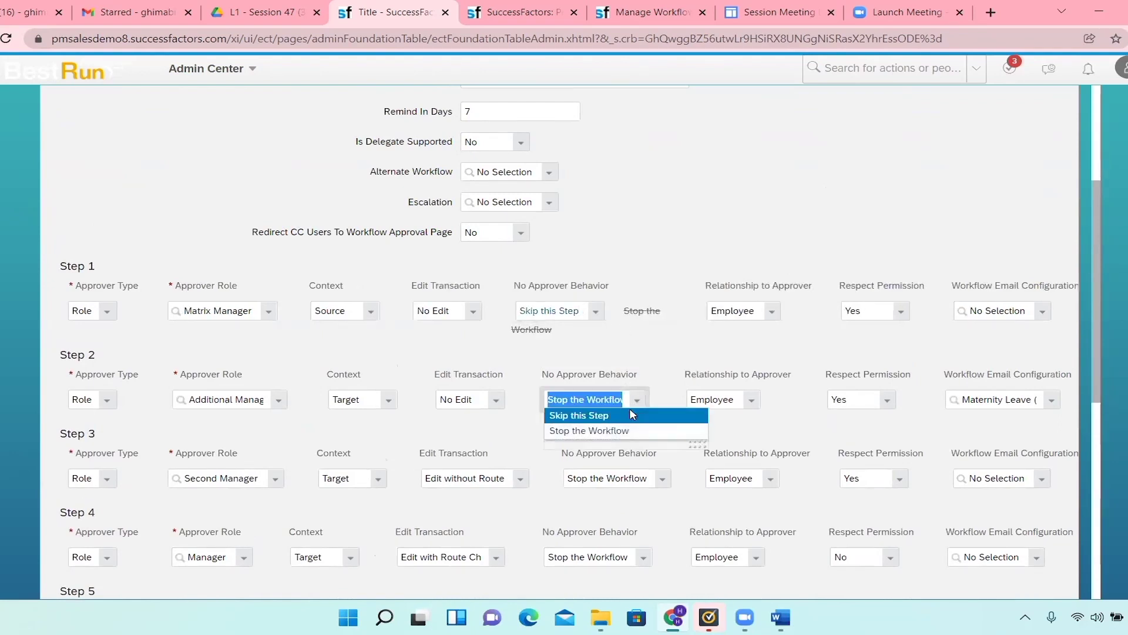
{"action": "left_click", "coordinate": [629, 414]}
{"action": "left_click", "coordinate": [661, 487]}
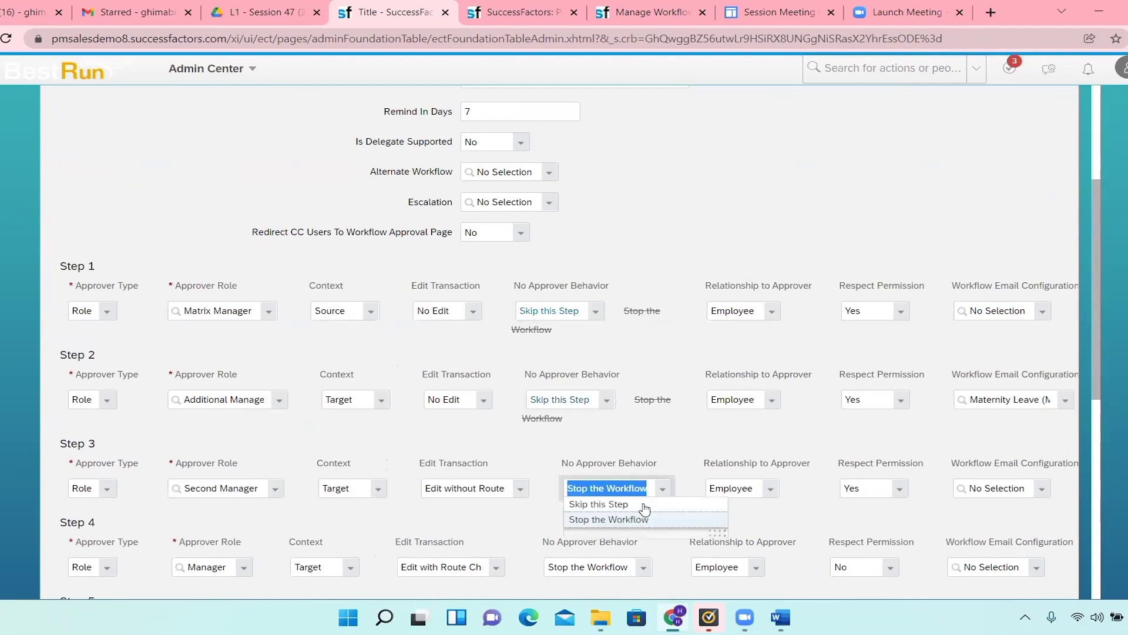
{"action": "left_click", "coordinate": [645, 505]}
Step: Set the No Approver Behavior of approver steps 4 and 5 to Skip this Step
{"action": "scroll", "coordinate": [646, 503], "scroll_direction": "down", "scroll_amount": 3}
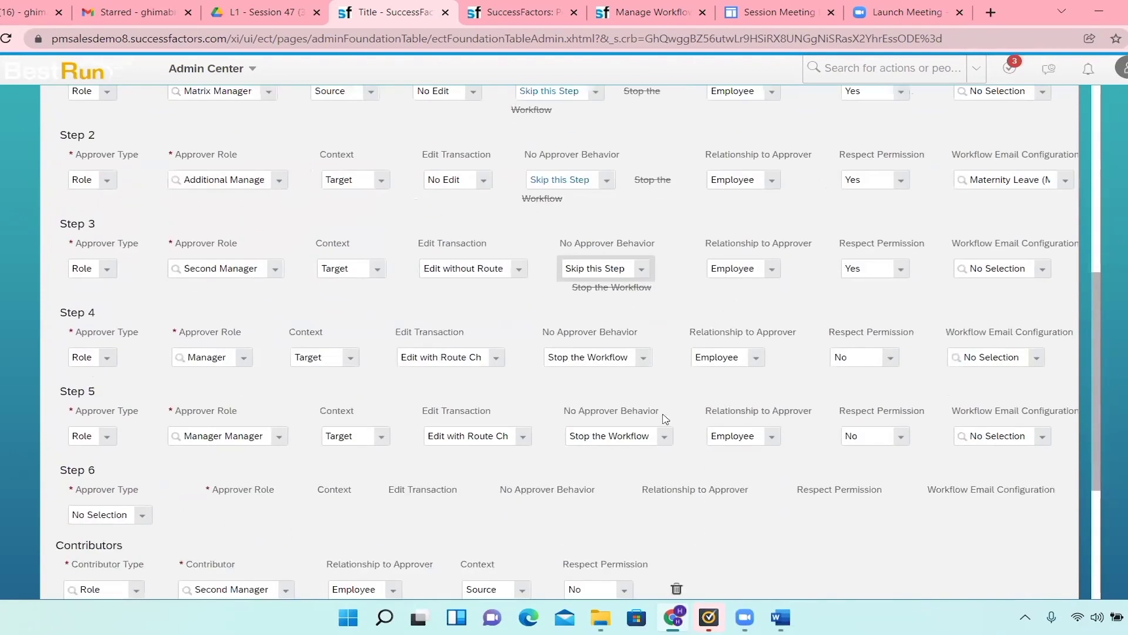
{"action": "left_click", "coordinate": [640, 357]}
{"action": "left_click", "coordinate": [640, 373]}
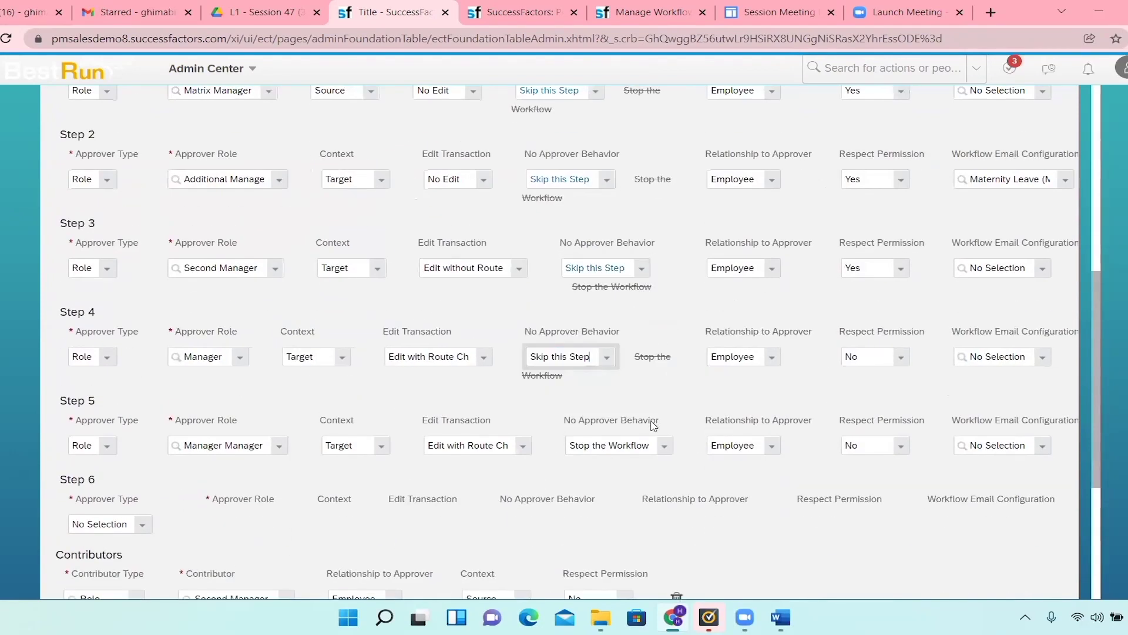
{"action": "left_click", "coordinate": [662, 446]}
{"action": "left_click", "coordinate": [657, 461]}
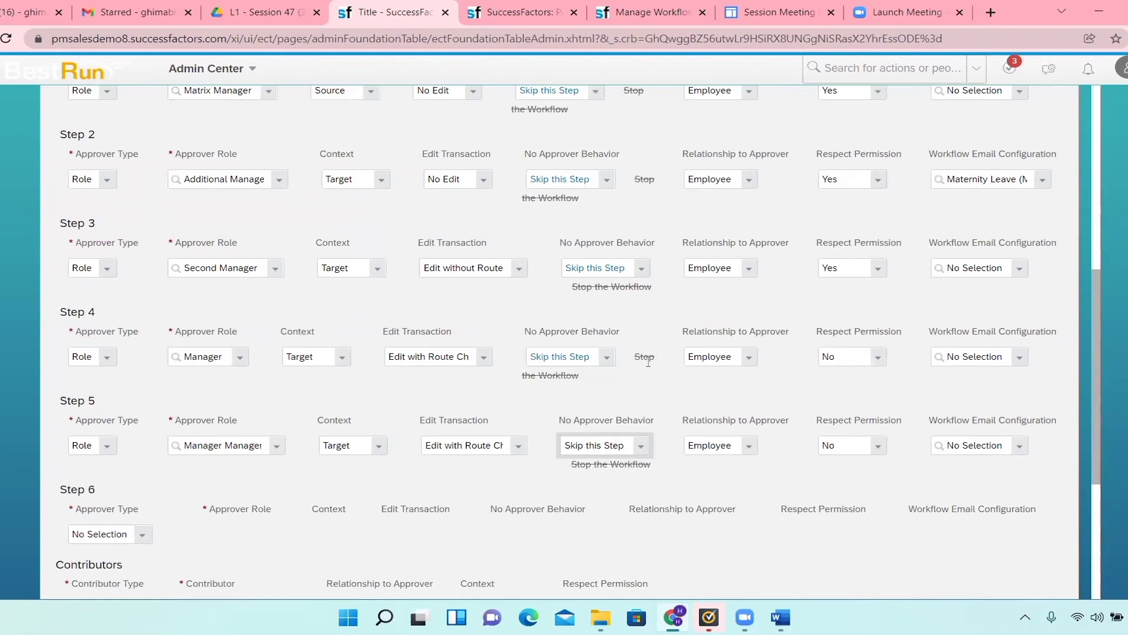
Step: Set the No Approver Behavior of approver step 4 back to Stop the Workflow
{"action": "left_click", "coordinate": [607, 358]}
{"action": "left_click", "coordinate": [605, 385]}
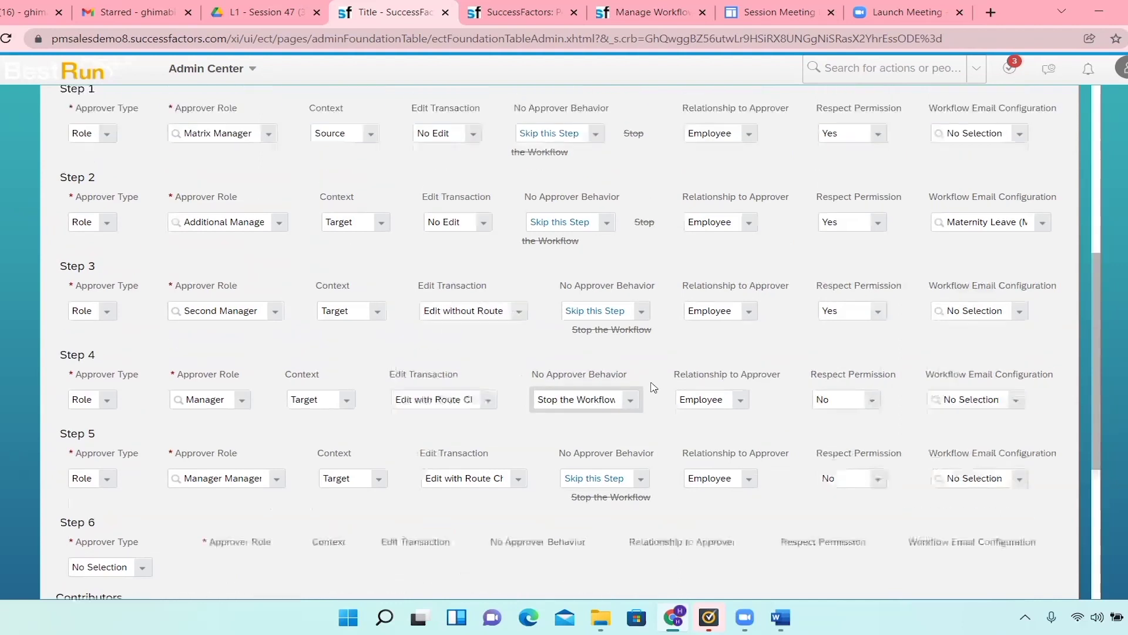
{"action": "scroll", "coordinate": [654, 387], "scroll_direction": "up", "scroll_amount": 1}
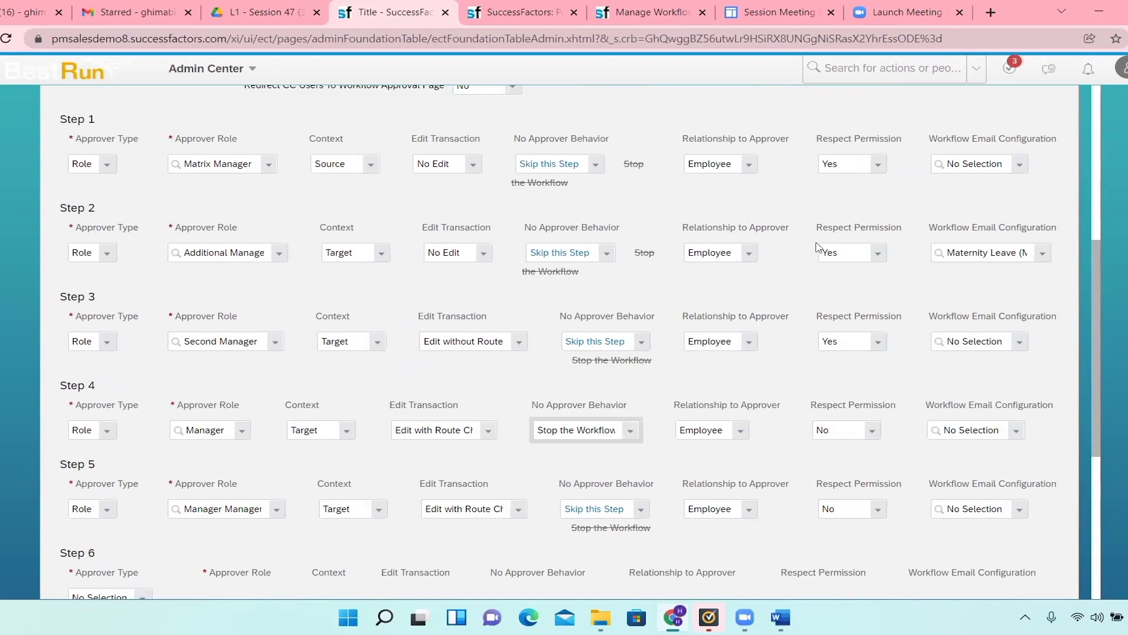
Step: Set Respect Permission to No for approver steps 1, 2 and 3 and to Yes for step 4, and save the workflow
{"action": "left_click", "coordinate": [878, 165]}
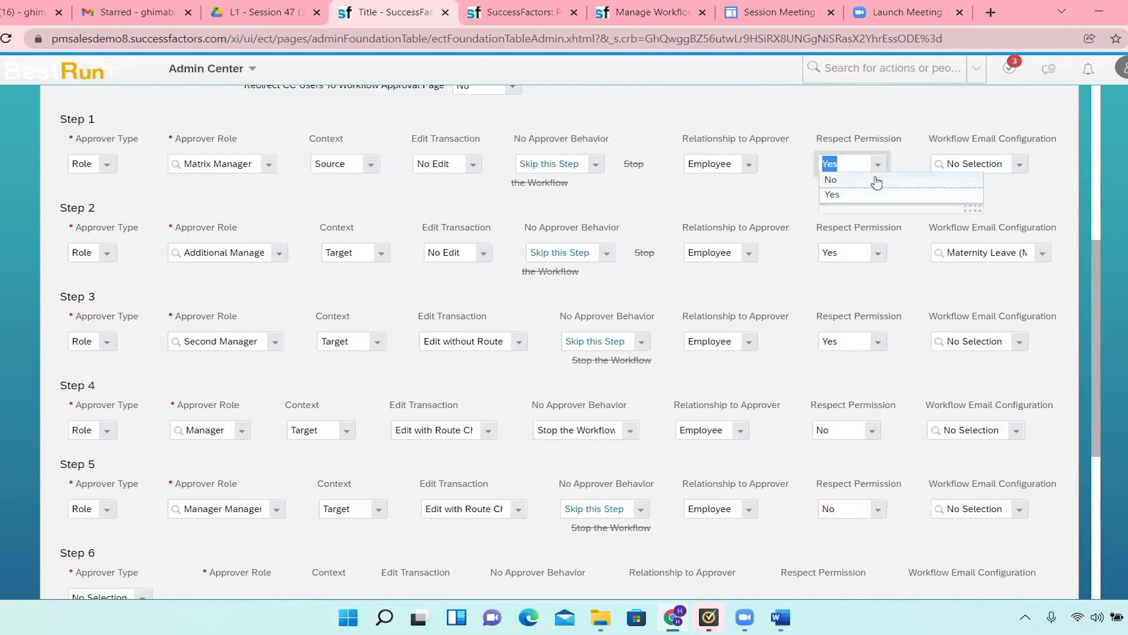
{"action": "left_click", "coordinate": [875, 180]}
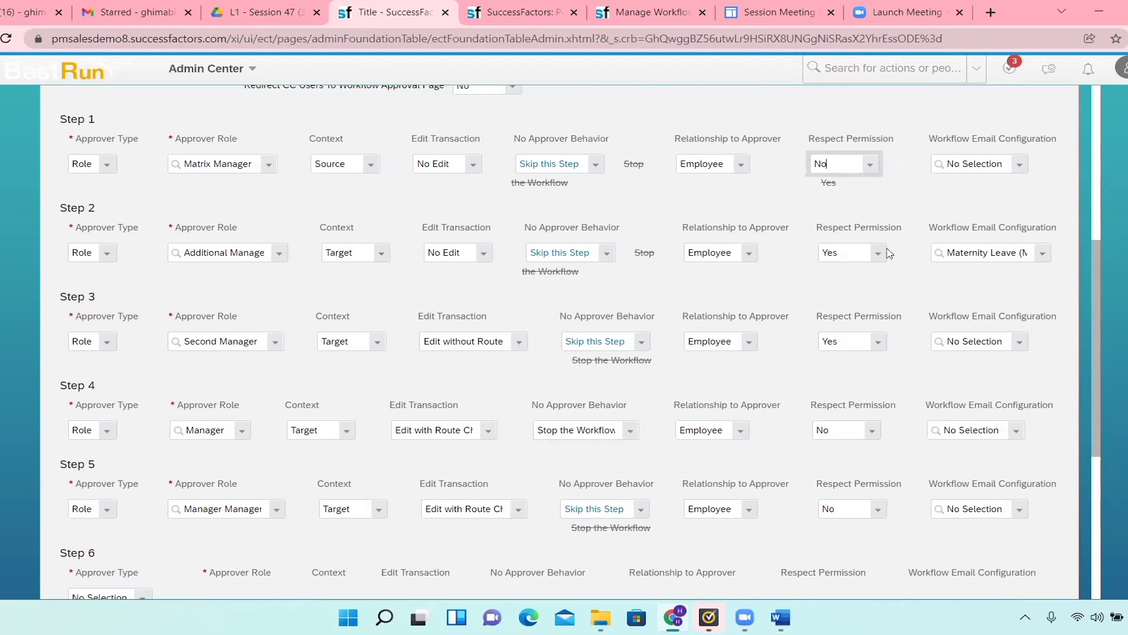
{"action": "left_click", "coordinate": [878, 253]}
{"action": "left_click", "coordinate": [870, 268]}
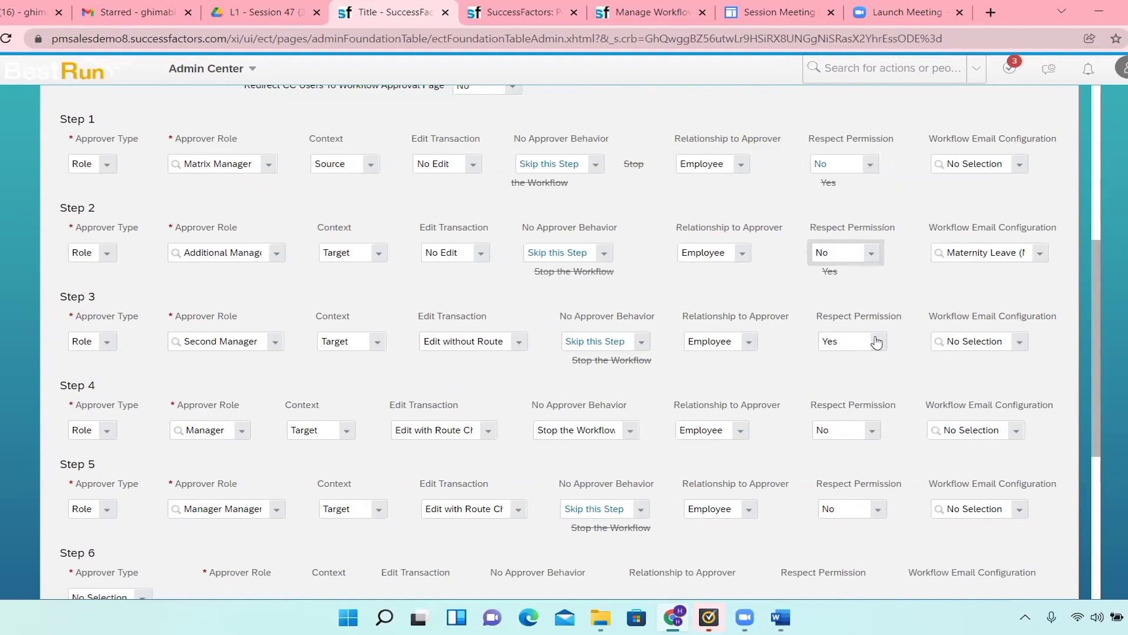
{"action": "left_click", "coordinate": [874, 431]}
{"action": "left_click", "coordinate": [864, 461]}
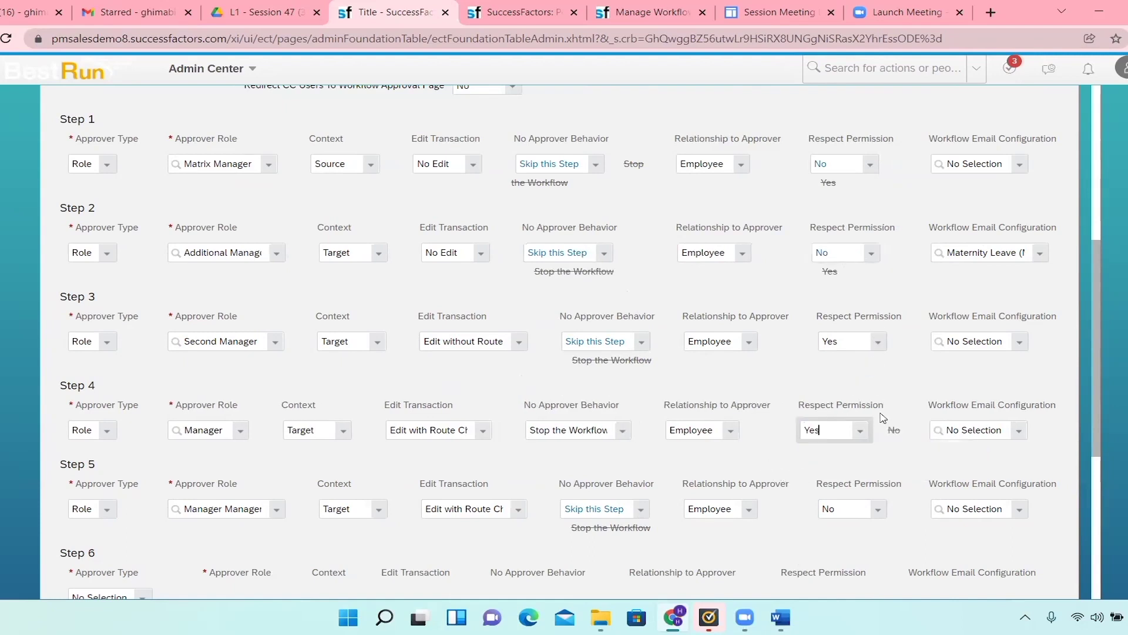
{"action": "left_click", "coordinate": [878, 341]}
{"action": "left_click", "coordinate": [869, 356]}
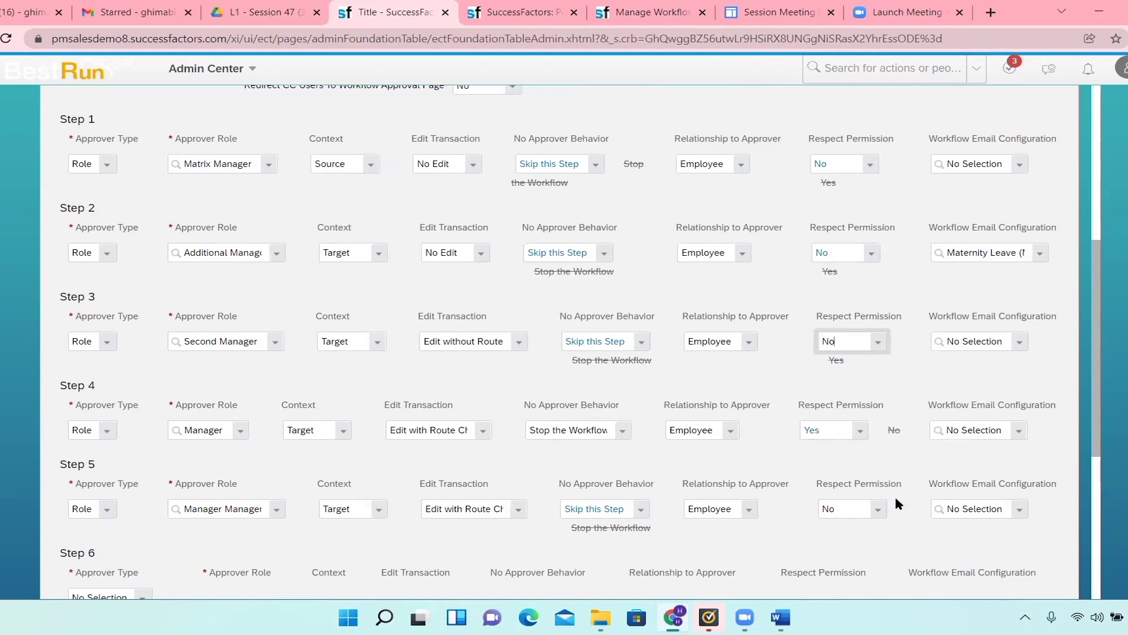
{"action": "scroll", "coordinate": [911, 517], "scroll_direction": "down", "scroll_amount": 5}
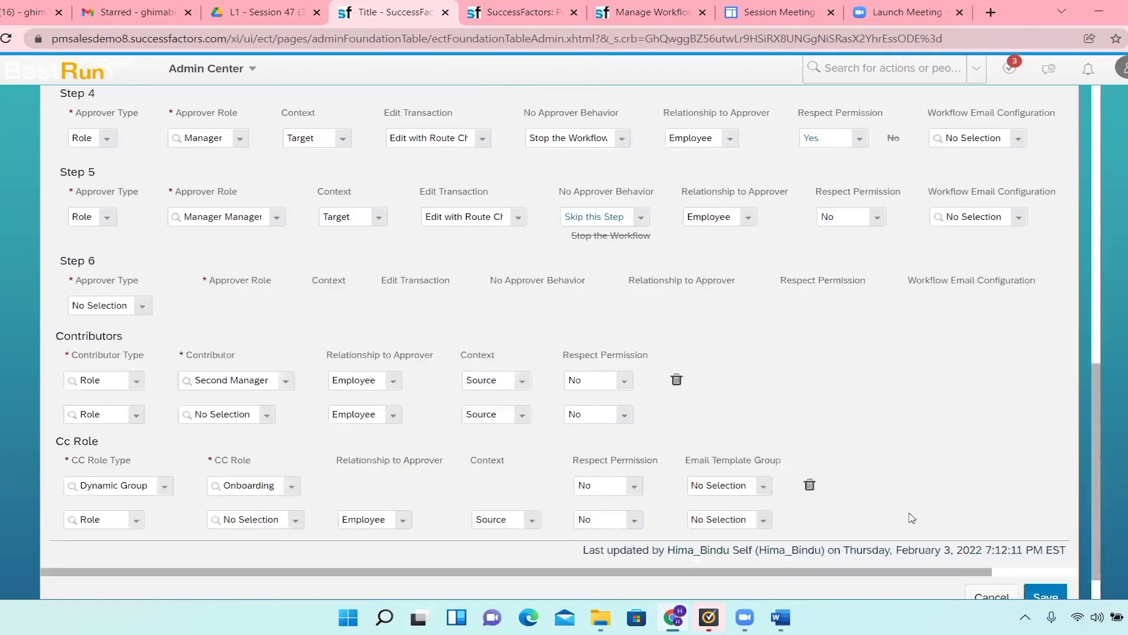
{"action": "scroll", "coordinate": [915, 439], "scroll_direction": "down", "scroll_amount": 1}
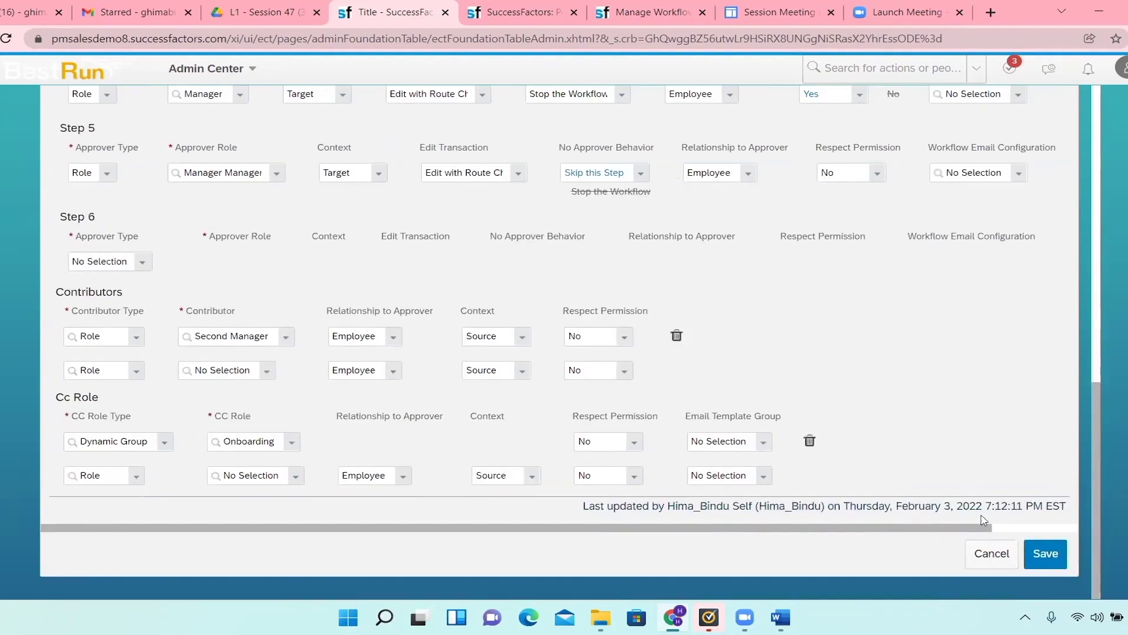
{"action": "left_click", "coordinate": [1056, 552]}
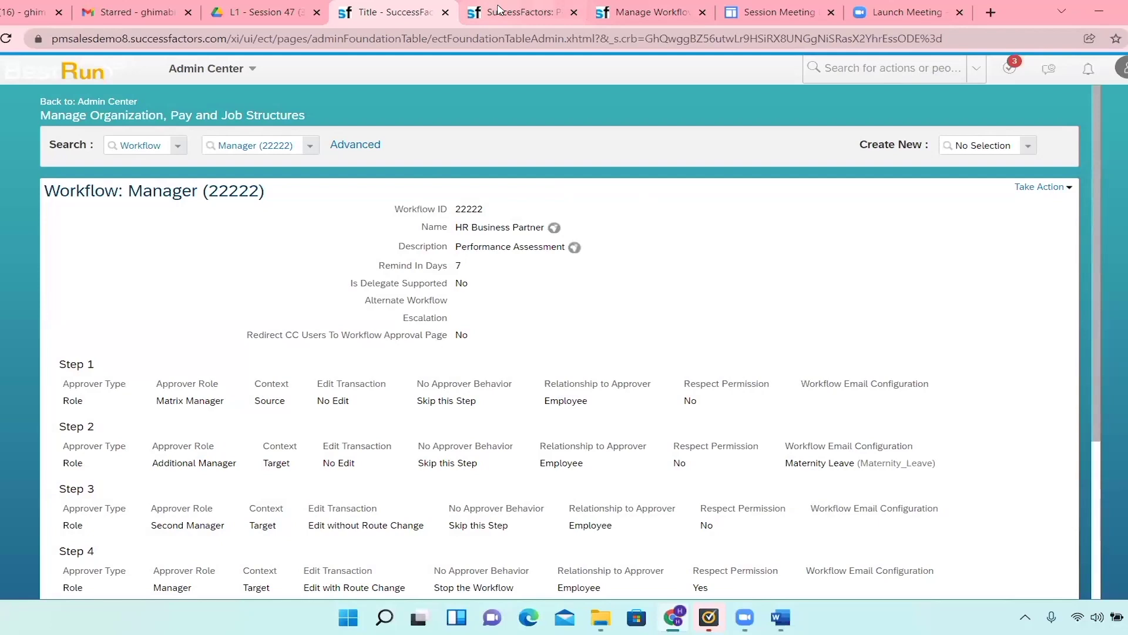
Step: Return to the Chief Operating Officer's employee profile and open the Personal Information section for editing
{"action": "left_click", "coordinate": [497, 11]}
{"action": "scroll", "coordinate": [549, 370], "scroll_direction": "up", "scroll_amount": 8}
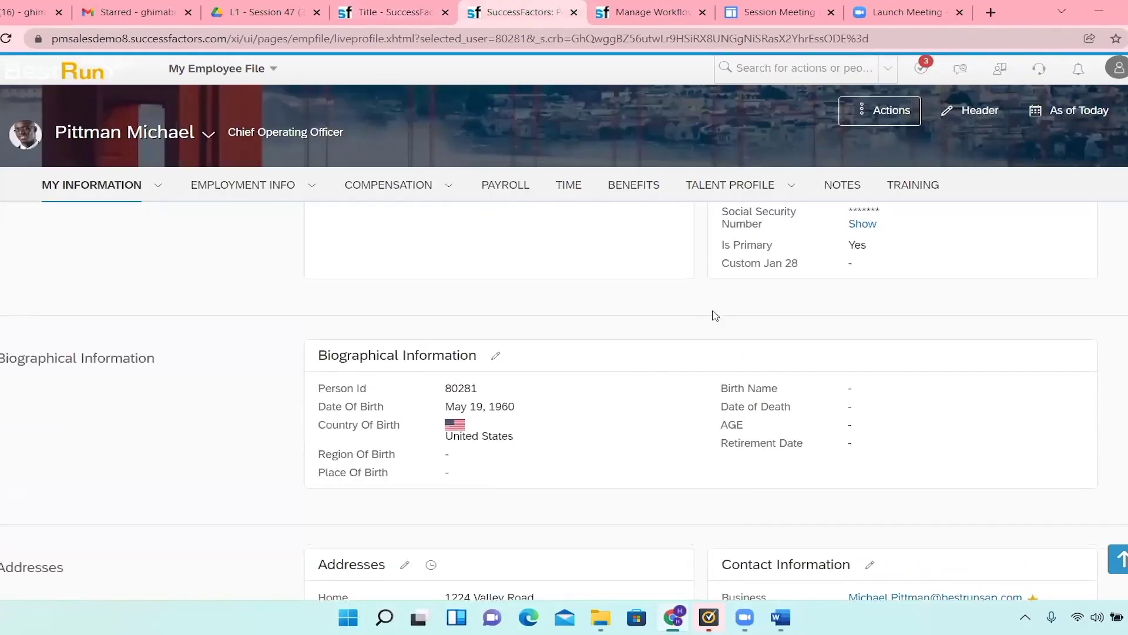
{"action": "scroll", "coordinate": [559, 288], "scroll_direction": "up", "scroll_amount": 5}
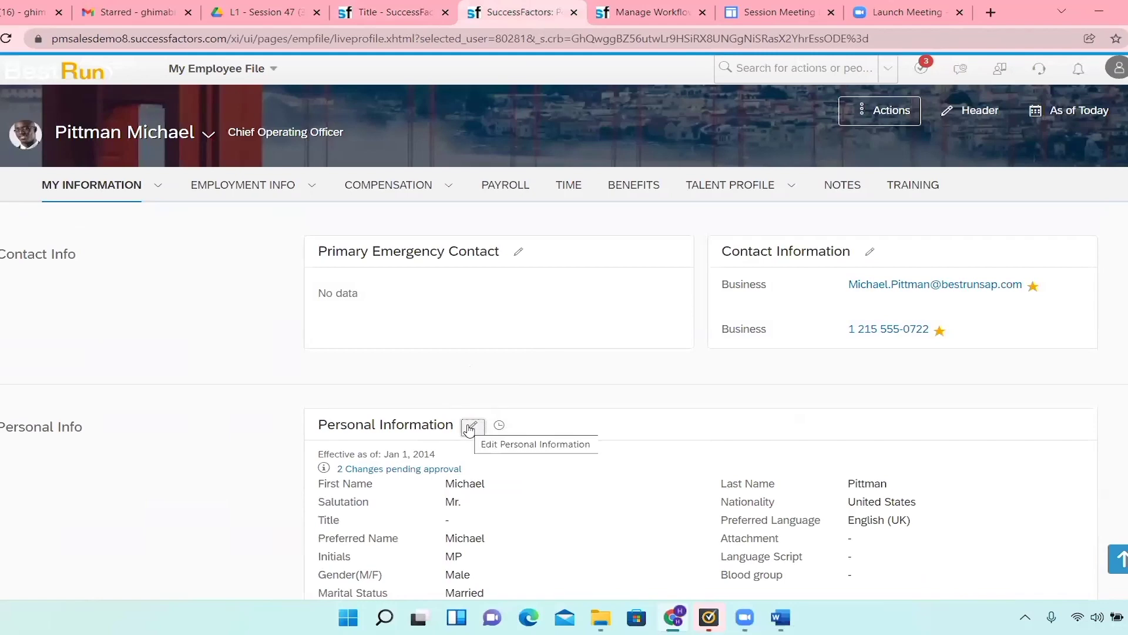
{"action": "left_click", "coordinate": [470, 427]}
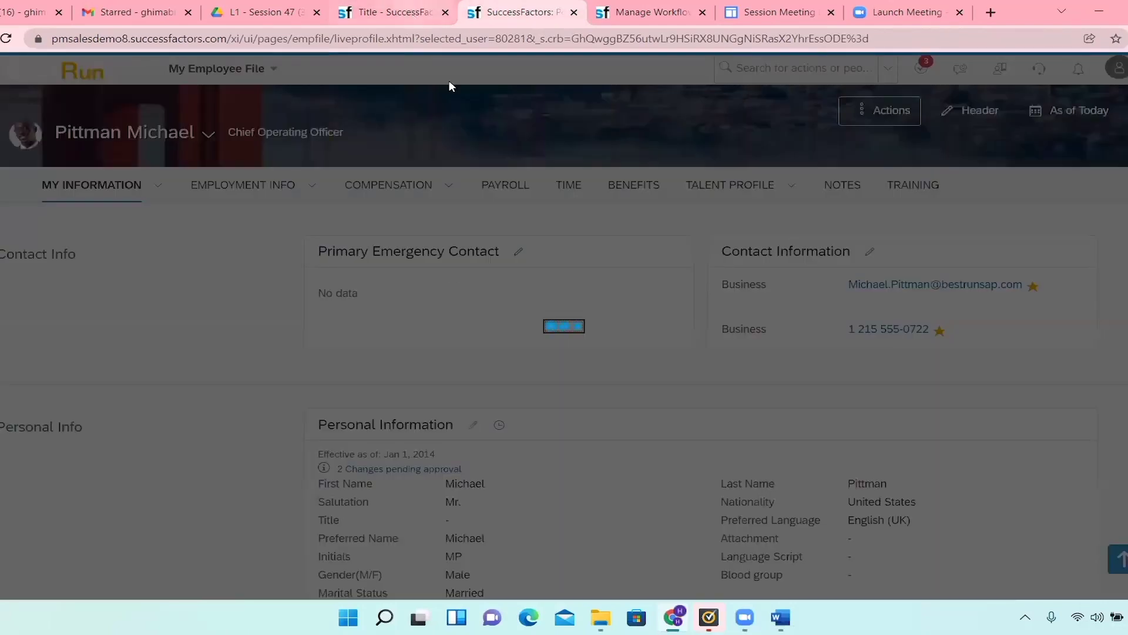
{"action": "left_click", "coordinate": [388, 12]}
{"action": "scroll", "coordinate": [826, 399], "scroll_direction": "down", "scroll_amount": 4}
{"action": "scroll", "coordinate": [793, 365], "scroll_direction": "up", "scroll_amount": 4}
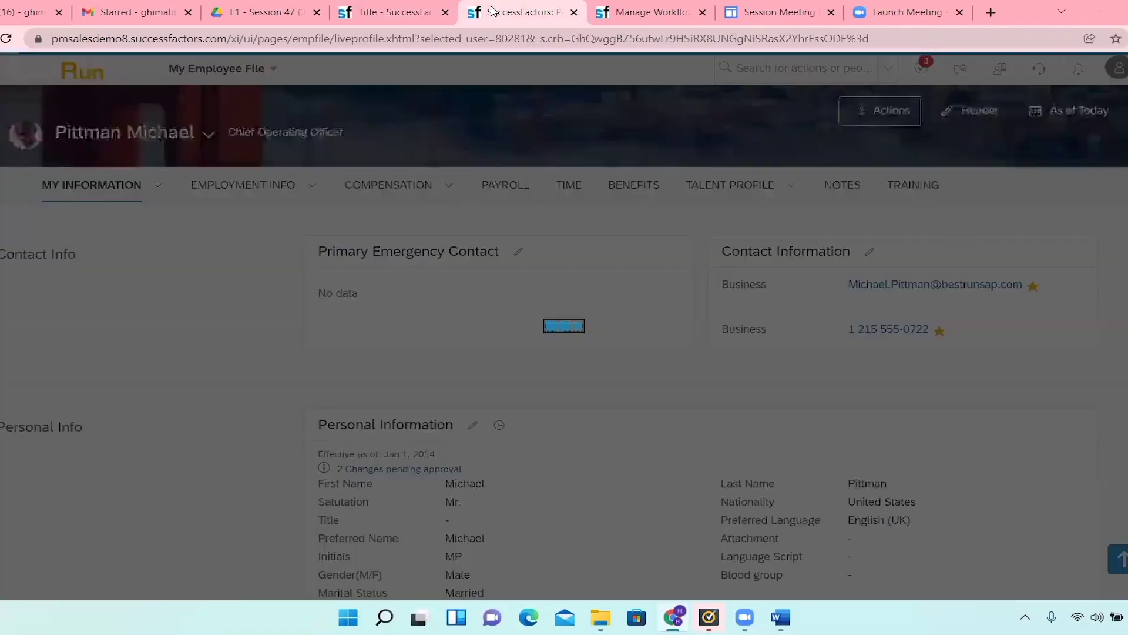
{"action": "left_click", "coordinate": [520, 11]}
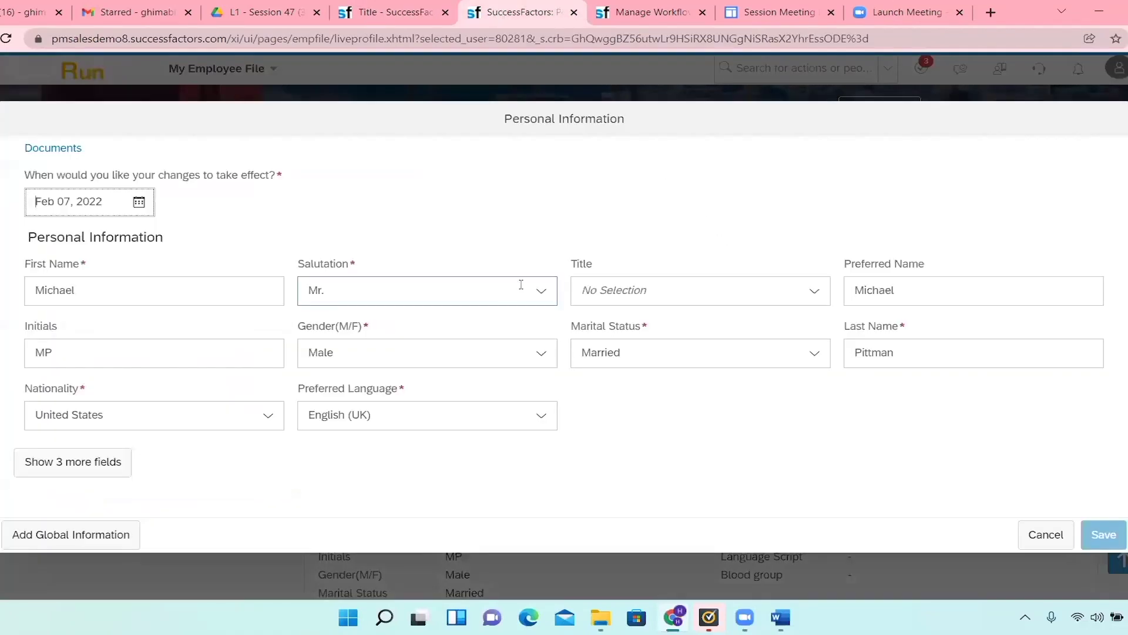
Step: Set the employee's marital status to Separated, acknowledge the warnings and try to save the personal information
{"action": "left_click", "coordinate": [765, 352]}
{"action": "left_click", "coordinate": [816, 355]}
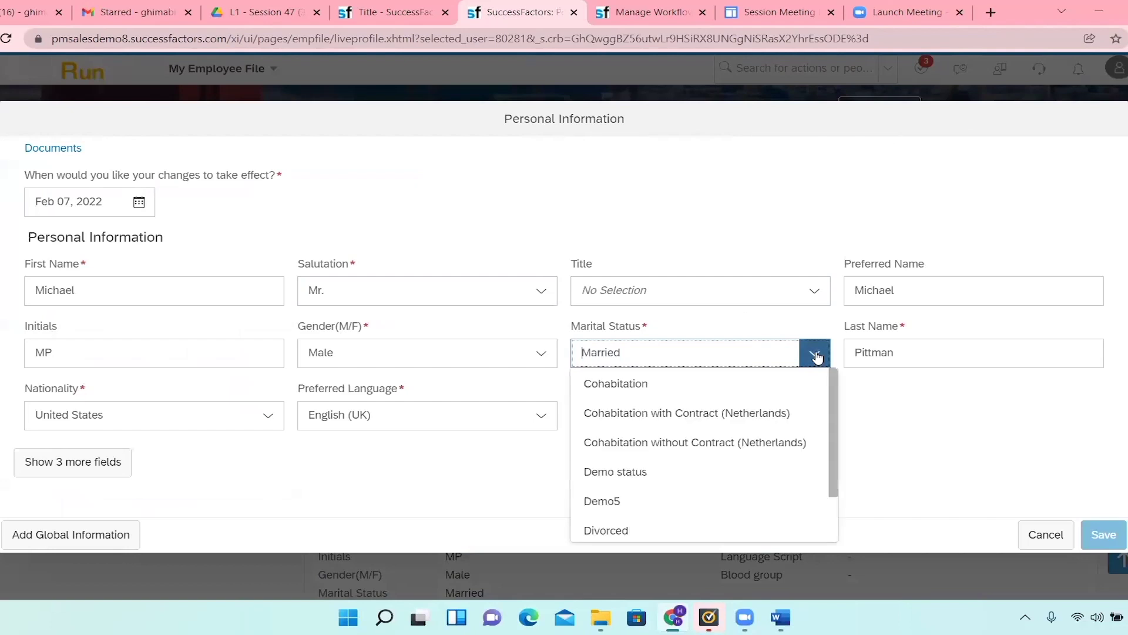
{"action": "scroll", "coordinate": [730, 486], "scroll_direction": "down", "scroll_amount": 1}
{"action": "scroll", "coordinate": [713, 527], "scroll_direction": "down", "scroll_amount": 3}
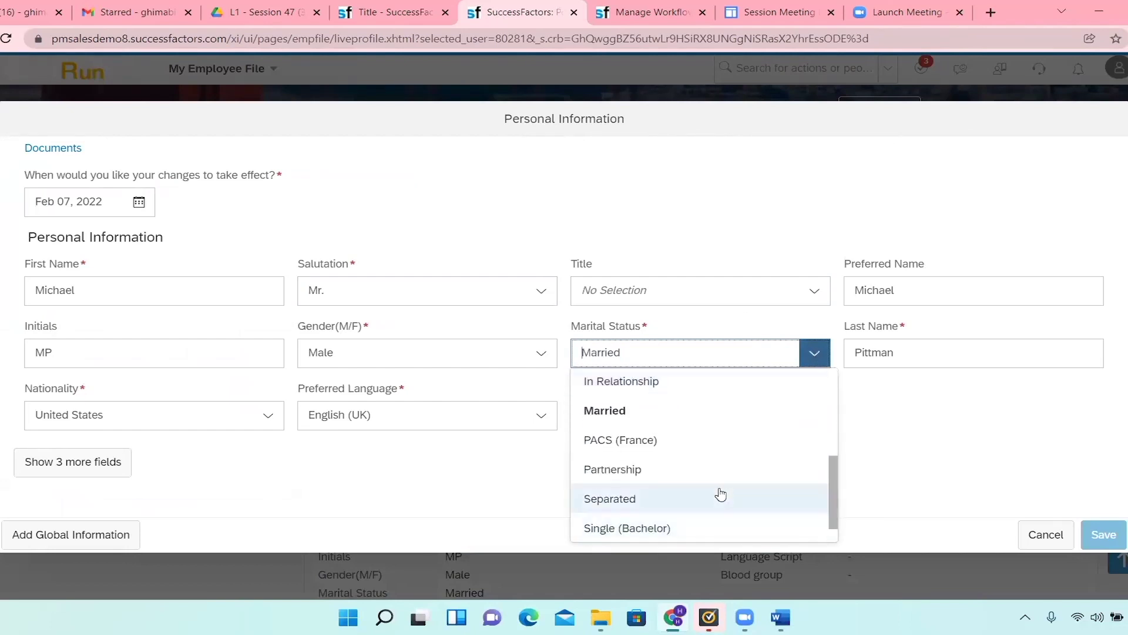
{"action": "left_click", "coordinate": [742, 503]}
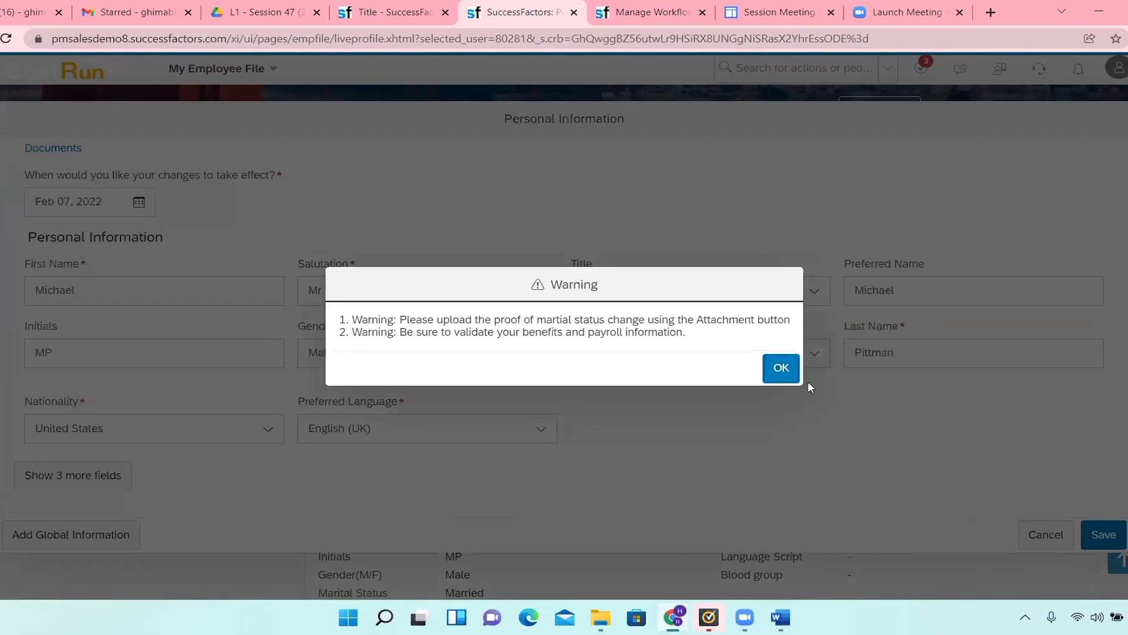
{"action": "left_click", "coordinate": [781, 369]}
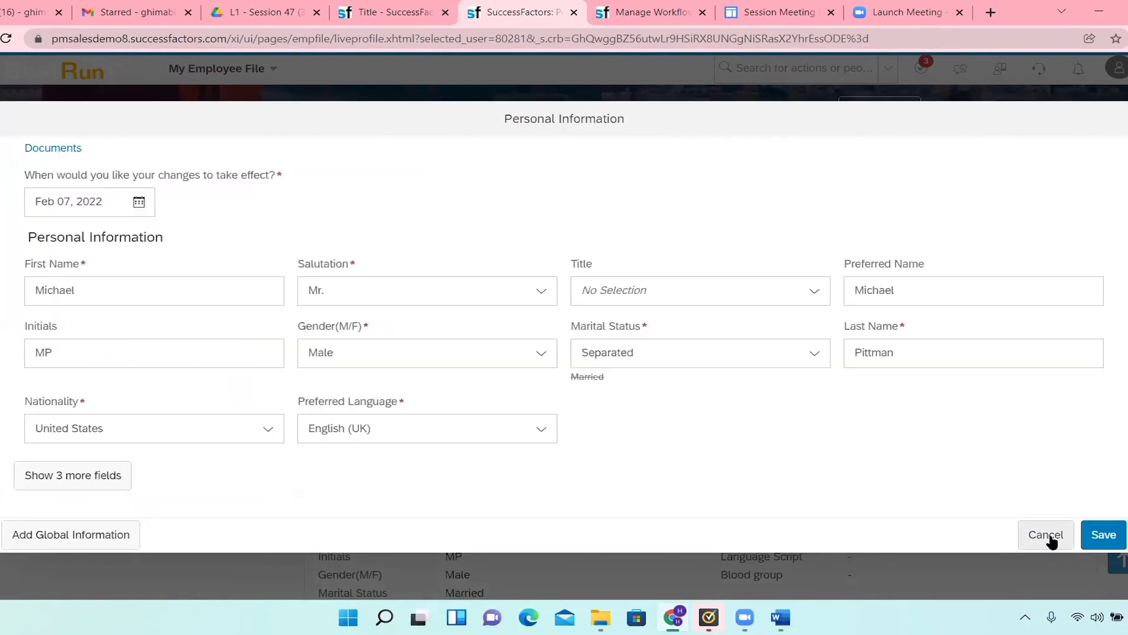
{"action": "left_click", "coordinate": [1105, 536]}
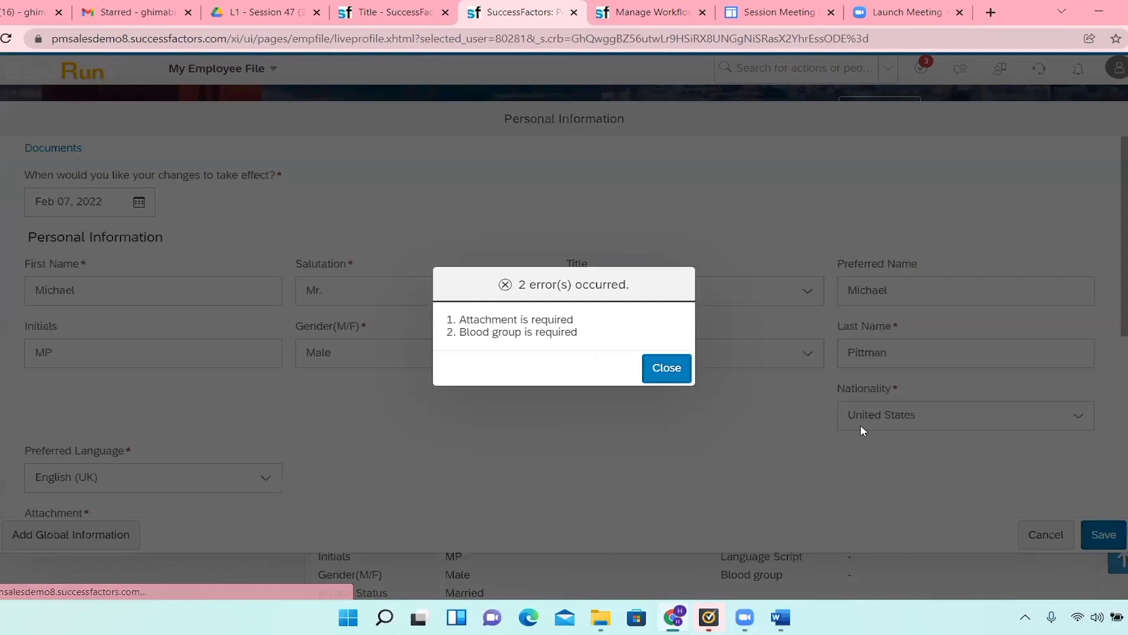
{"action": "left_click", "coordinate": [668, 368]}
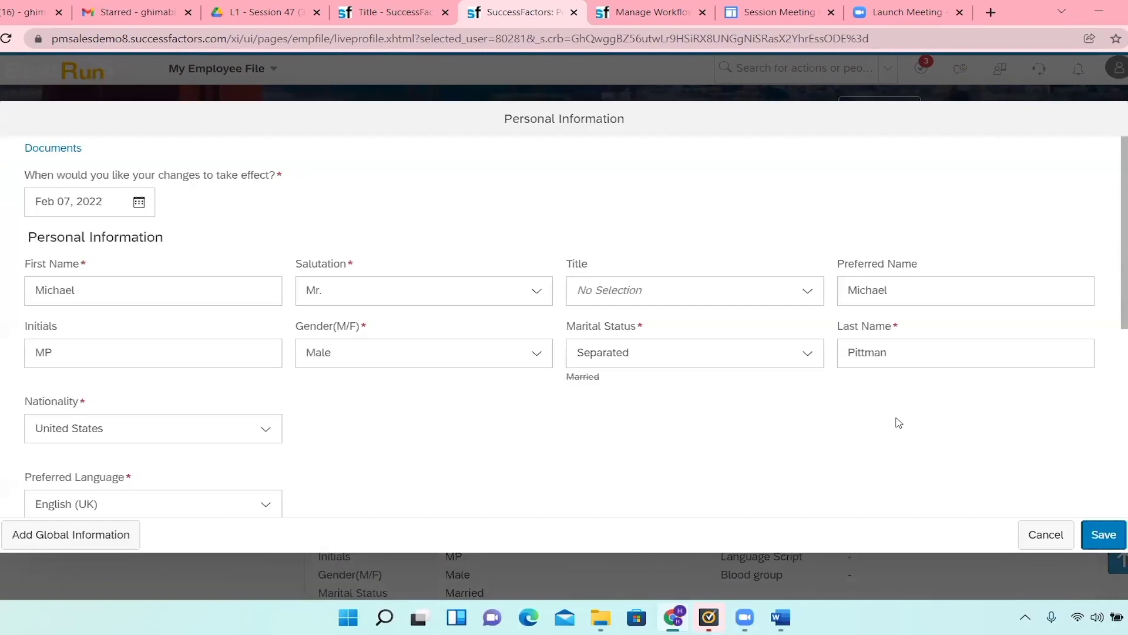
Step: Upload YOGA.docx from the Bindu folder as the required attachment and set the blood group to O Positive
{"action": "scroll", "coordinate": [928, 406], "scroll_direction": "down", "scroll_amount": 5}
{"action": "left_click", "coordinate": [1075, 278]}
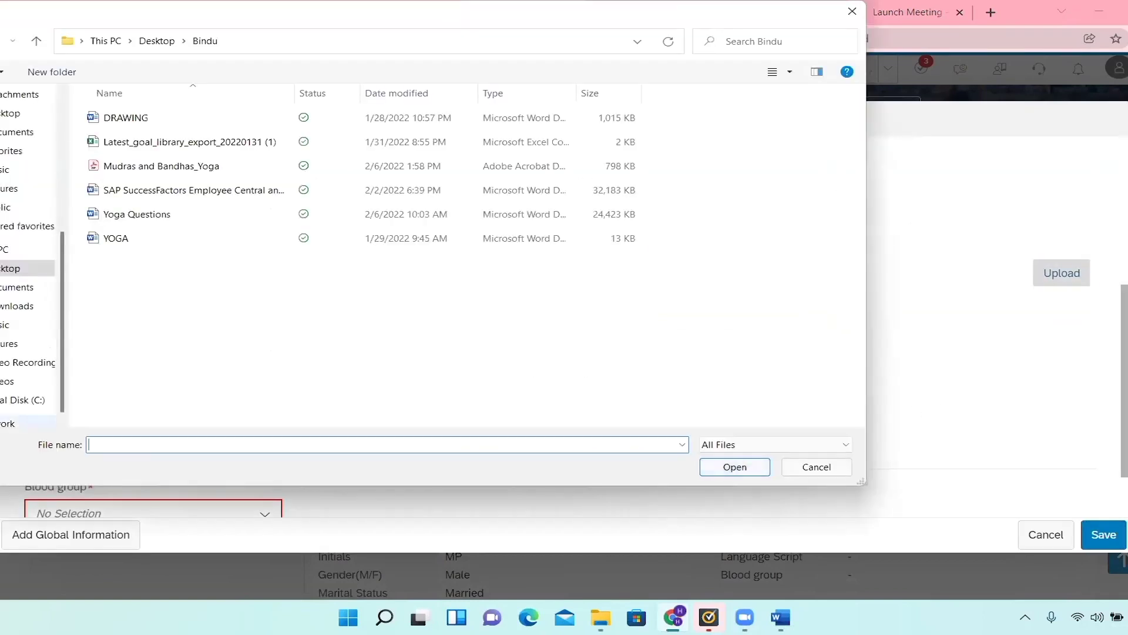
{"action": "left_click", "coordinate": [203, 239]}
{"action": "left_click", "coordinate": [731, 468]}
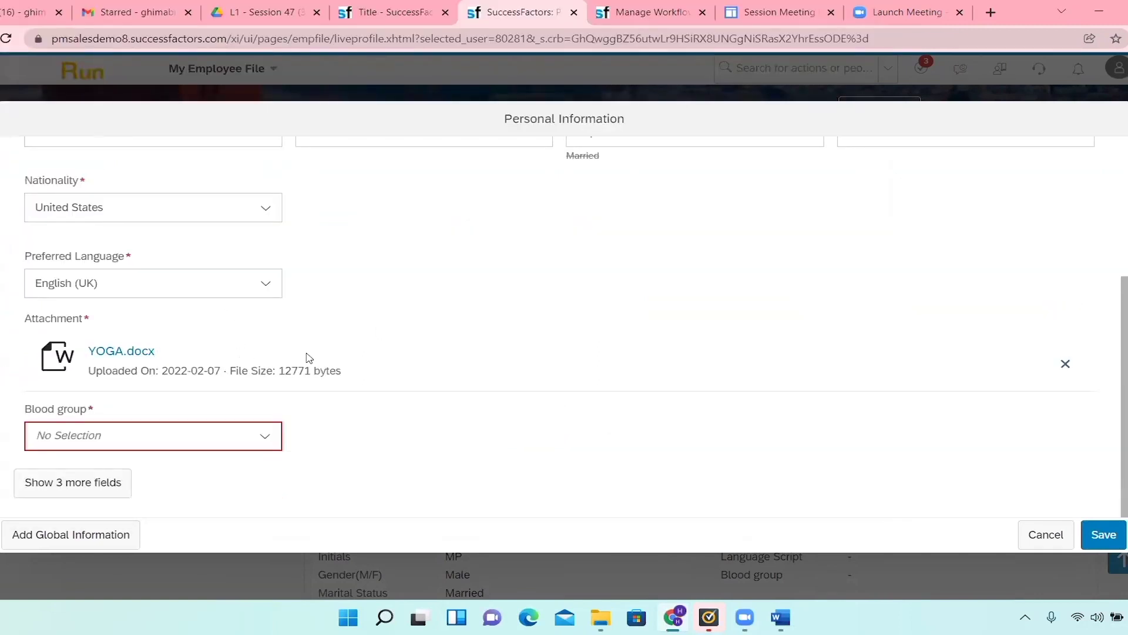
{"action": "left_click", "coordinate": [263, 435]}
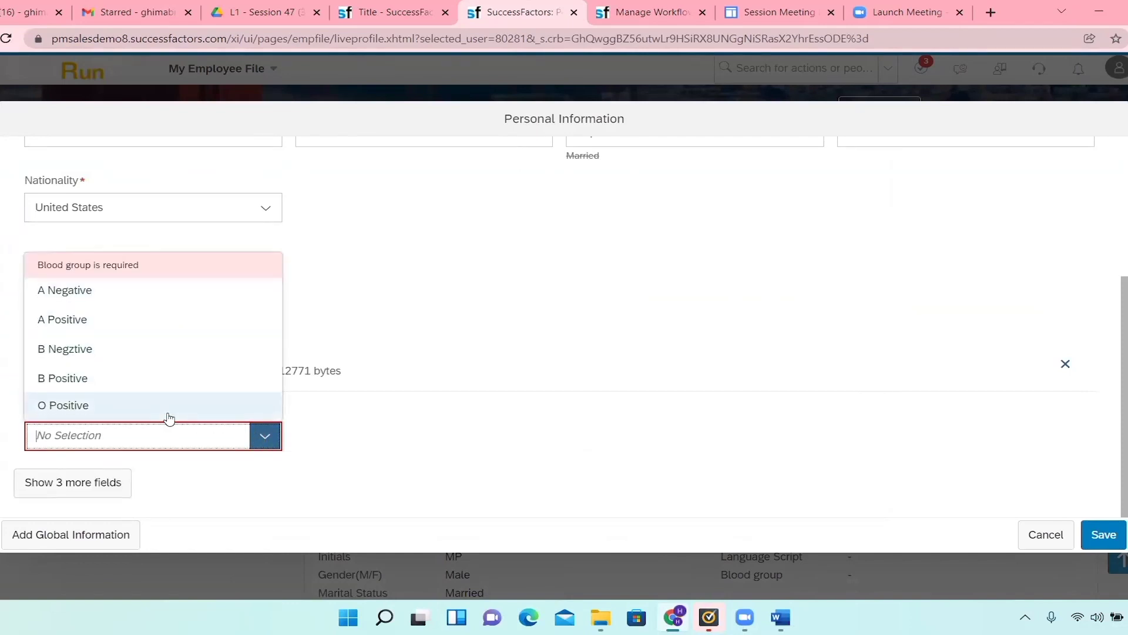
{"action": "left_click", "coordinate": [206, 406]}
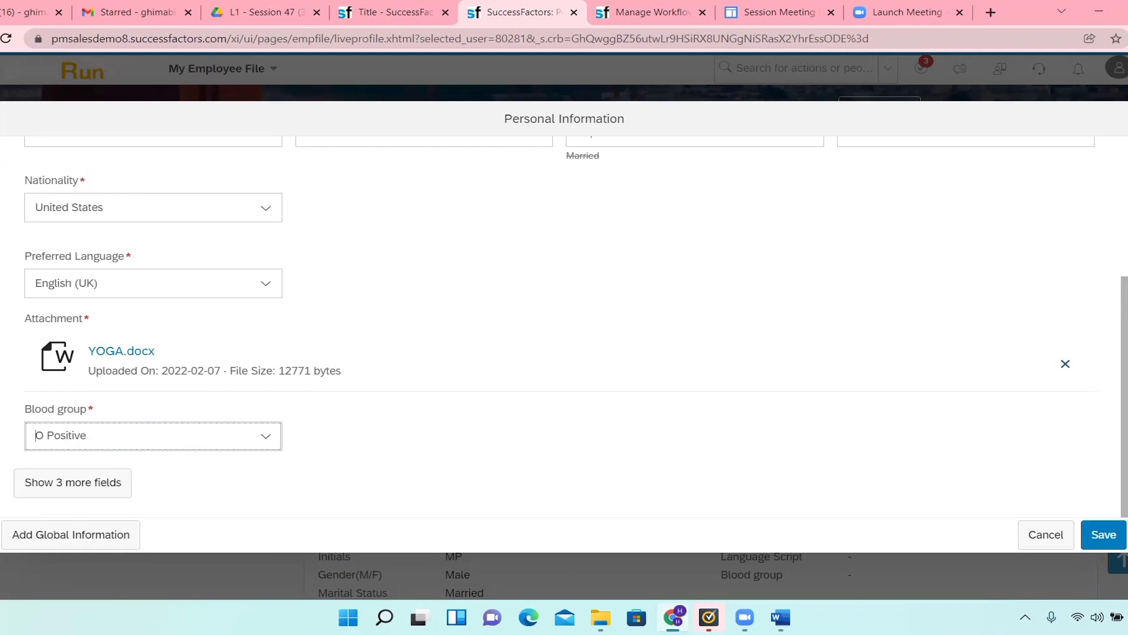
Step: Save the personal information, show the workflow participants of the change request and confirm its submission
{"action": "left_click", "coordinate": [1104, 534]}
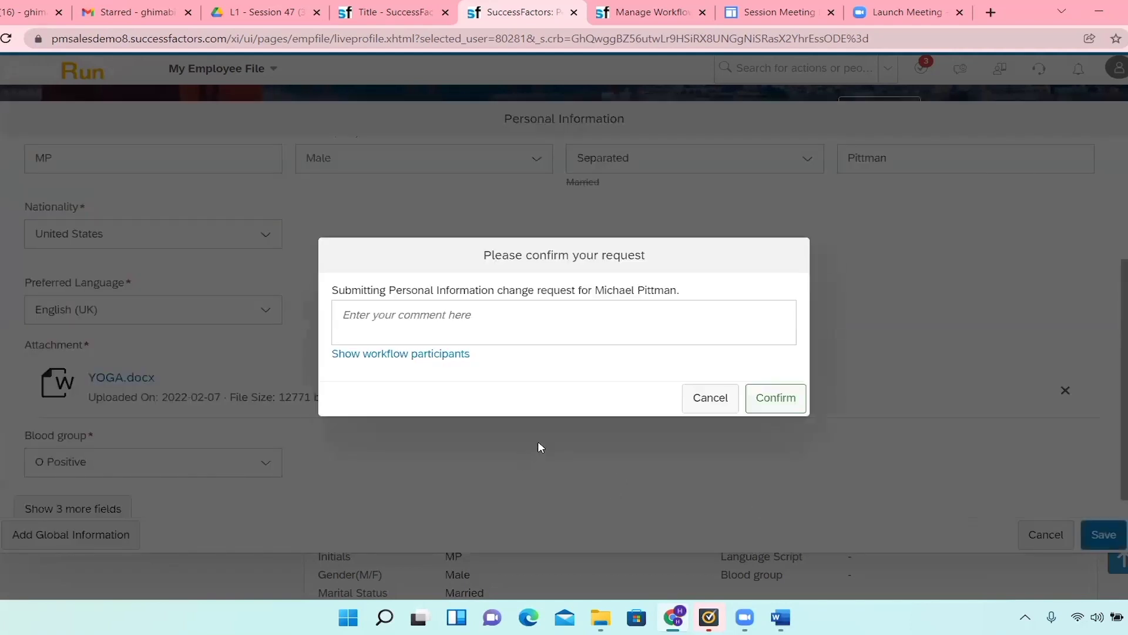
{"action": "left_click", "coordinate": [451, 354]}
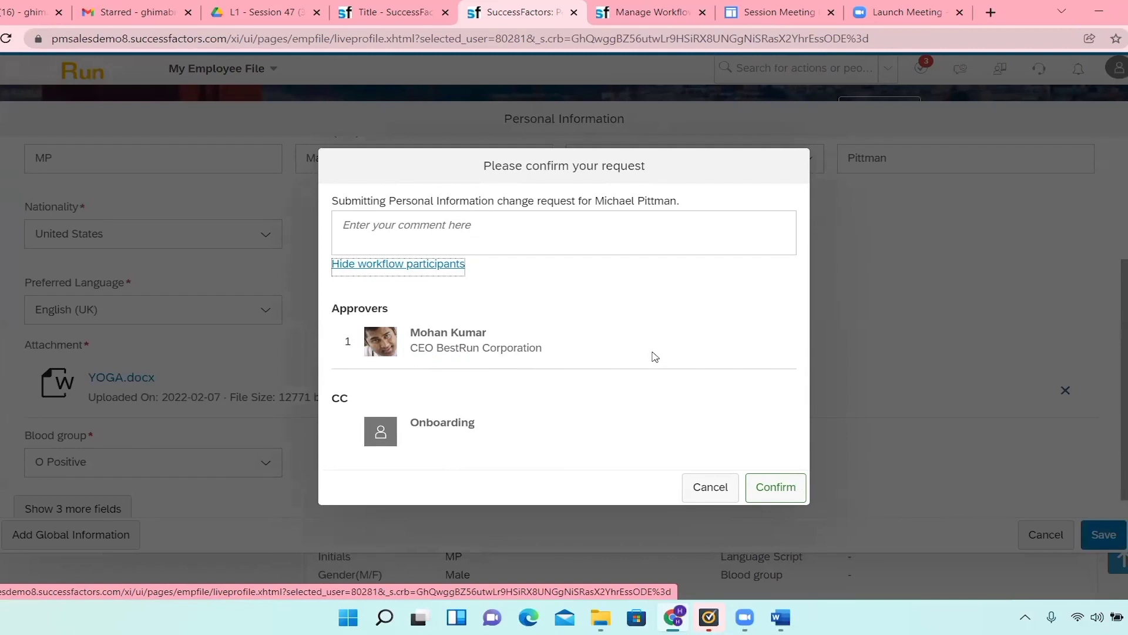
{"action": "left_click", "coordinate": [777, 489]}
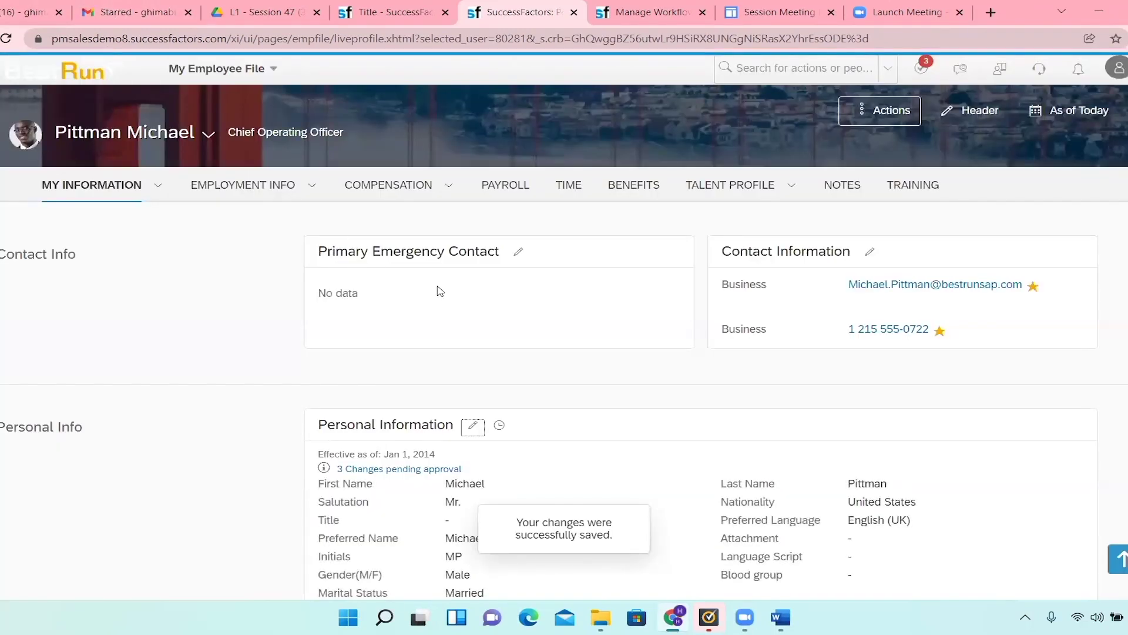
{"action": "scroll", "coordinate": [440, 291], "scroll_direction": "down", "scroll_amount": 1}
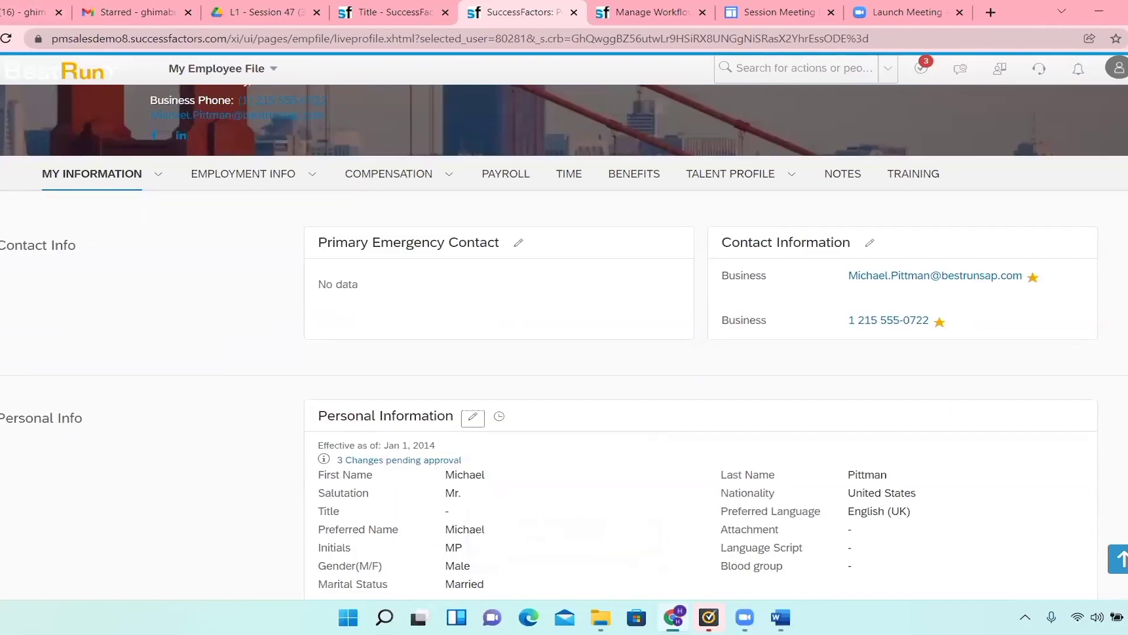
{"action": "scroll", "coordinate": [529, 170], "scroll_direction": "up", "scroll_amount": 3}
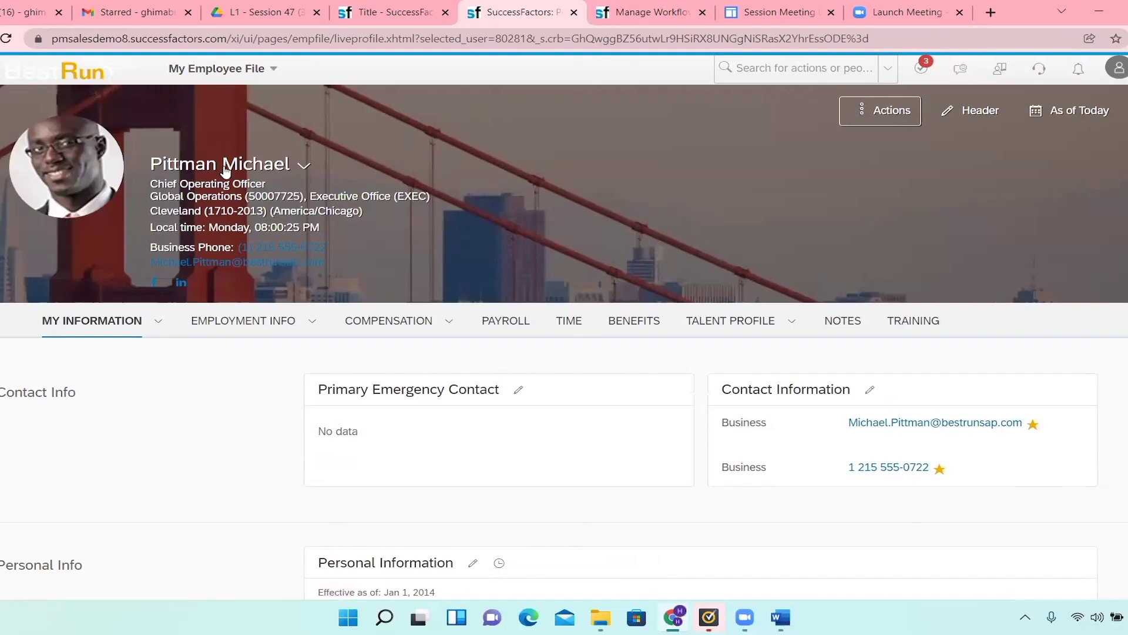
{"action": "mouse_move", "coordinate": [69, 170]}
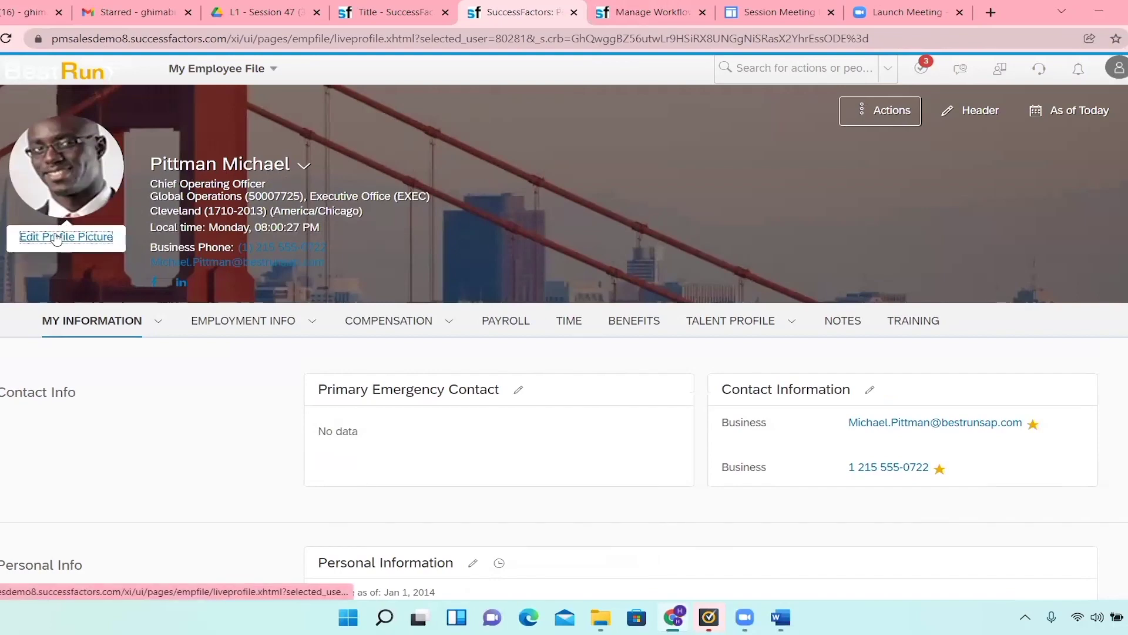
{"action": "left_click", "coordinate": [301, 168]}
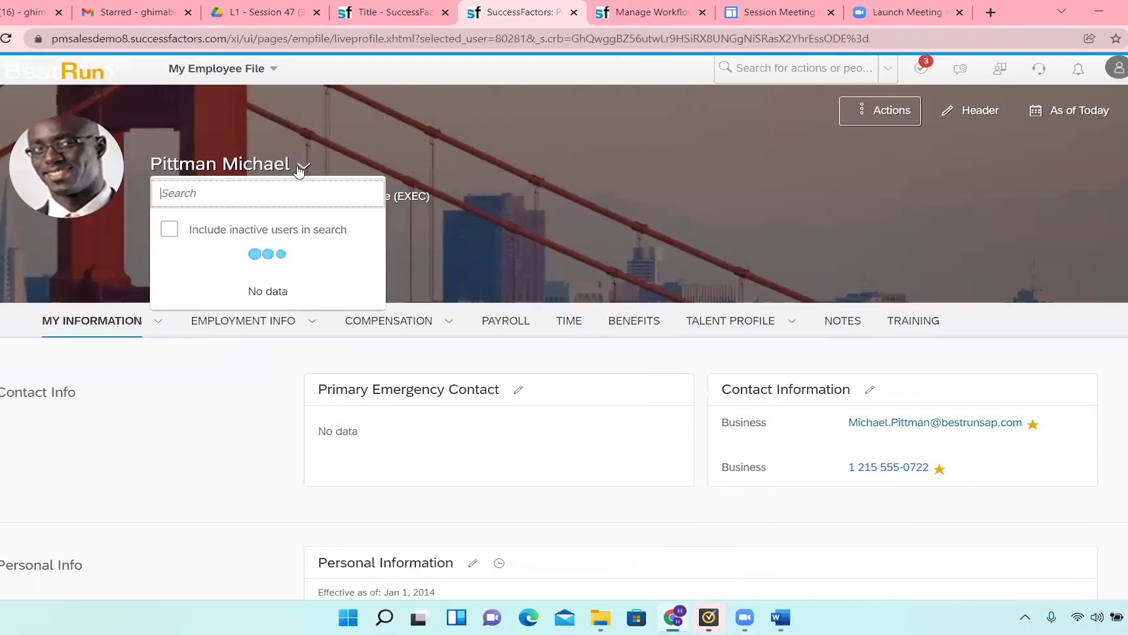
{"action": "scroll", "coordinate": [290, 312], "scroll_direction": "down", "scroll_amount": 1}
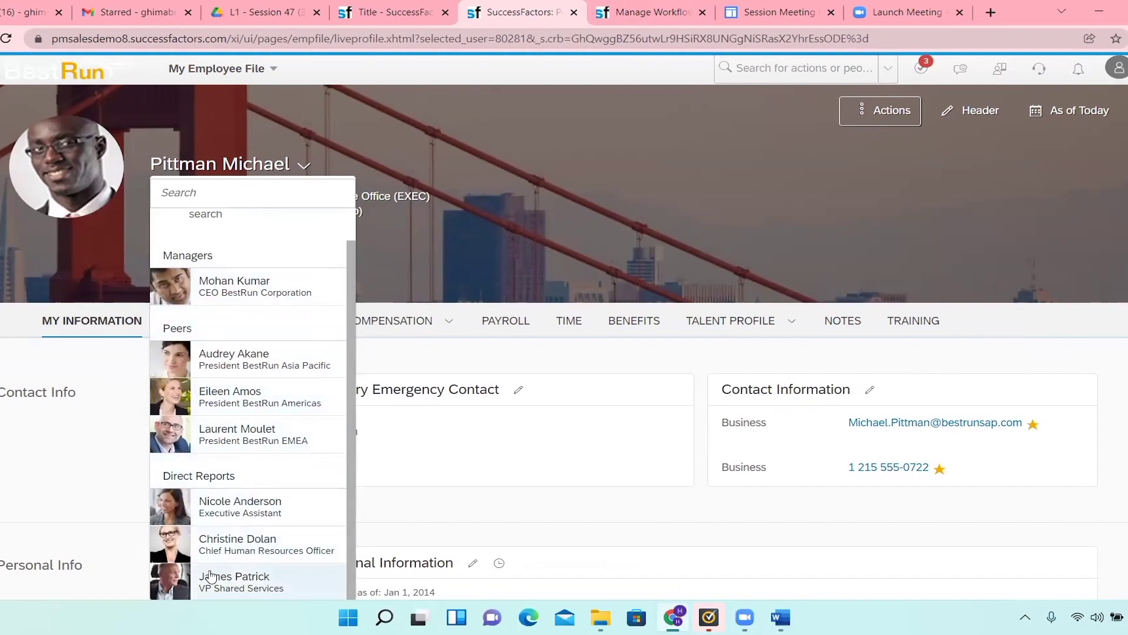
{"action": "left_click", "coordinate": [241, 506]}
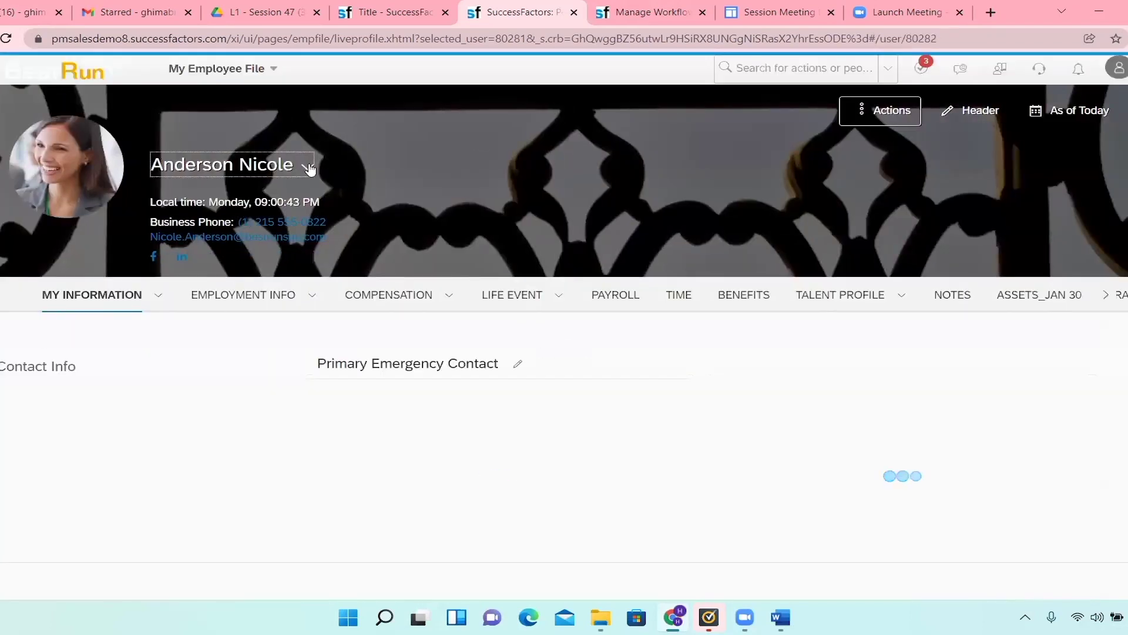
{"action": "left_click", "coordinate": [308, 166]}
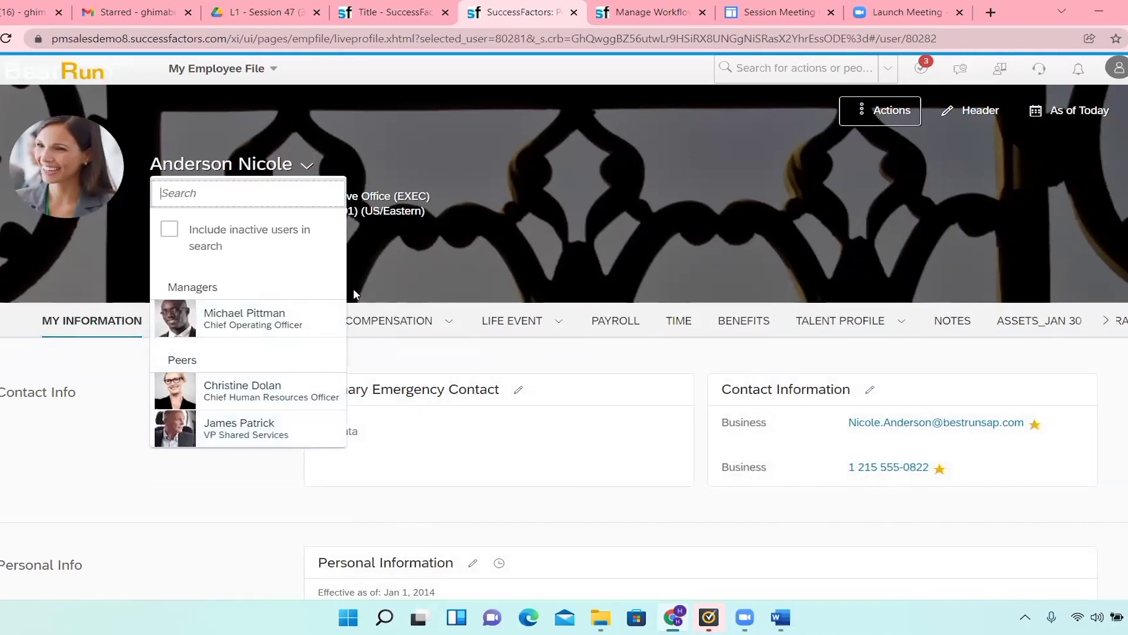
Step: Open the VP Shared Services' profile, check the managers, peers and direct reports, and open the Customer Service Agent (Ext)'s profile
{"action": "left_click", "coordinate": [295, 433]}
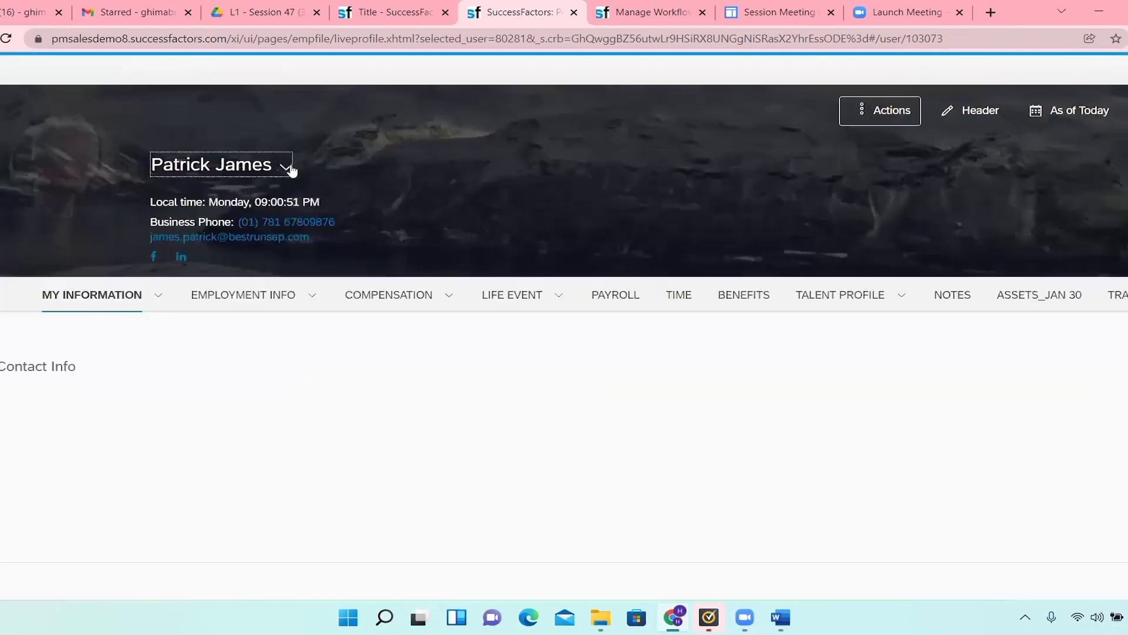
{"action": "left_click", "coordinate": [286, 167]}
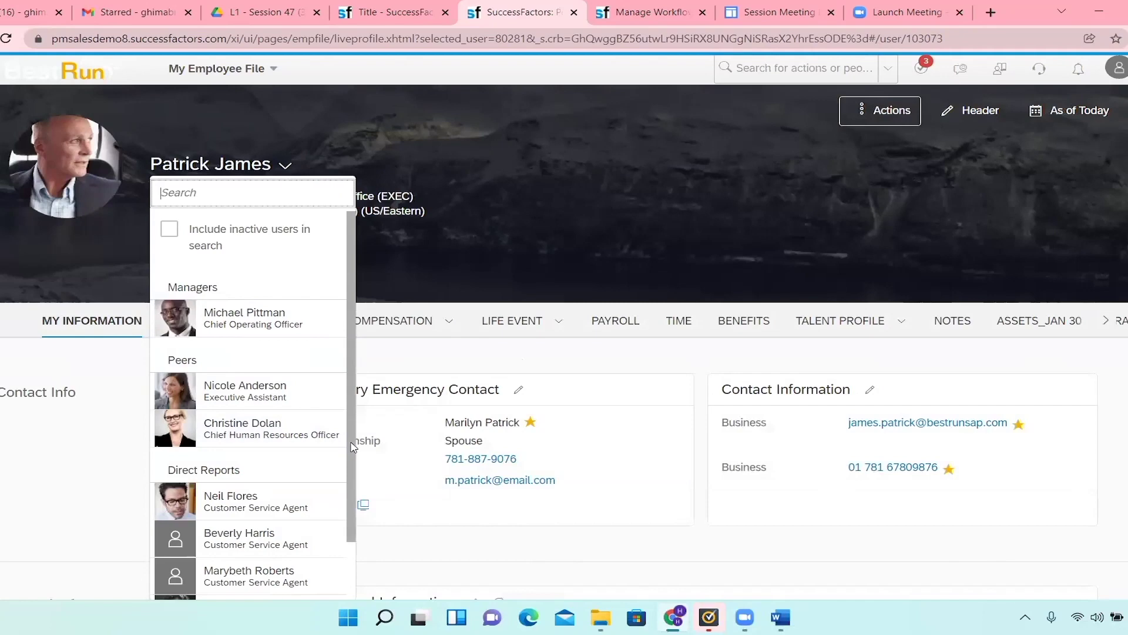
{"action": "scroll", "coordinate": [350, 441], "scroll_direction": "down", "scroll_amount": 2}
{"action": "scroll", "coordinate": [362, 539], "scroll_direction": "up", "scroll_amount": 2}
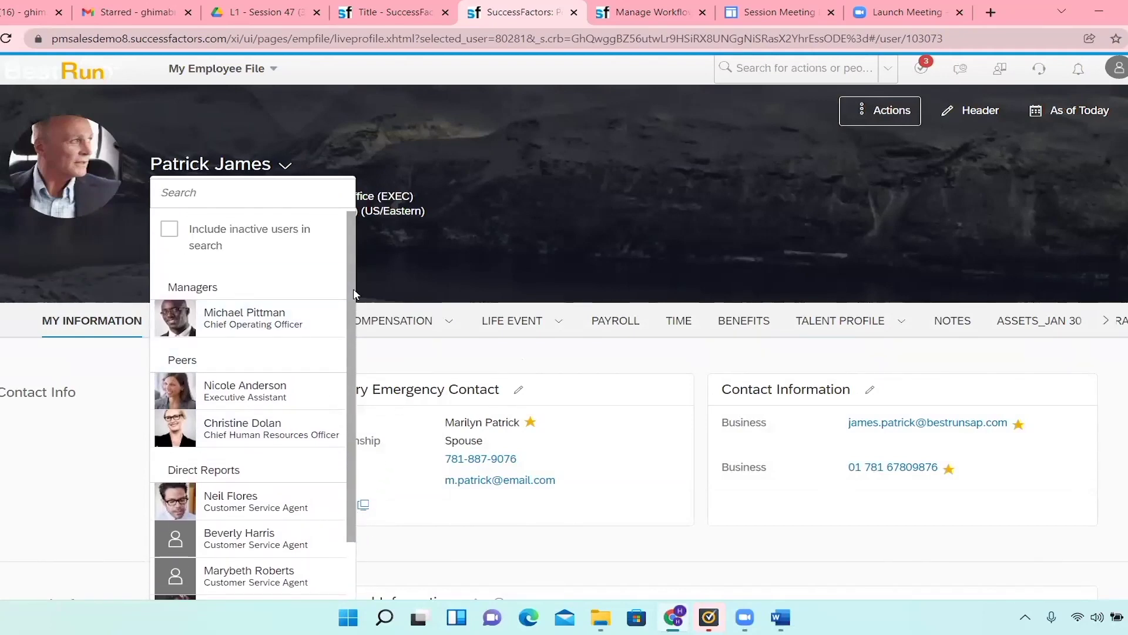
{"action": "scroll", "coordinate": [344, 461], "scroll_direction": "down", "scroll_amount": 2}
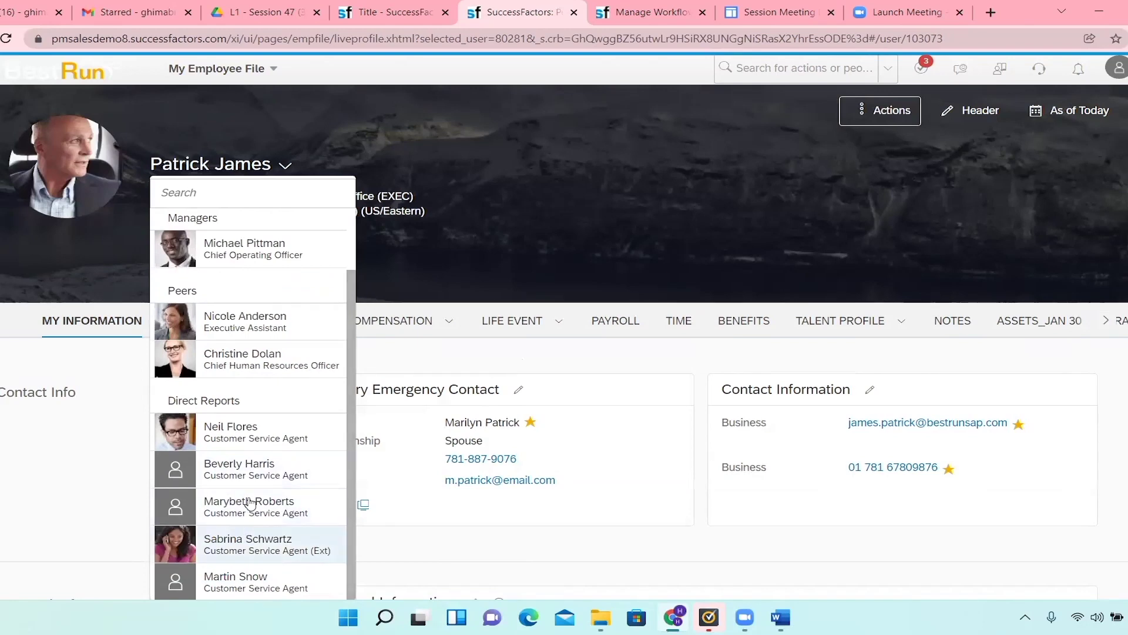
{"action": "left_click", "coordinate": [224, 542]}
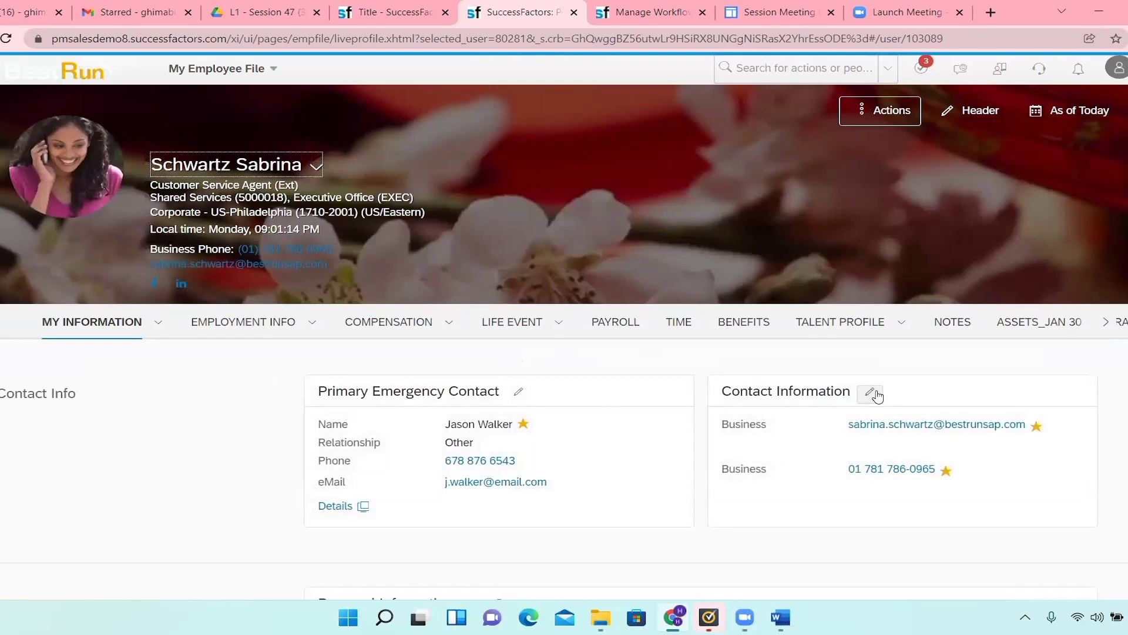
Step: Edit the agent's personal information, set the marital status to Married, acknowledge the warnings and try to save
{"action": "scroll", "coordinate": [823, 400], "scroll_direction": "down", "scroll_amount": 4}
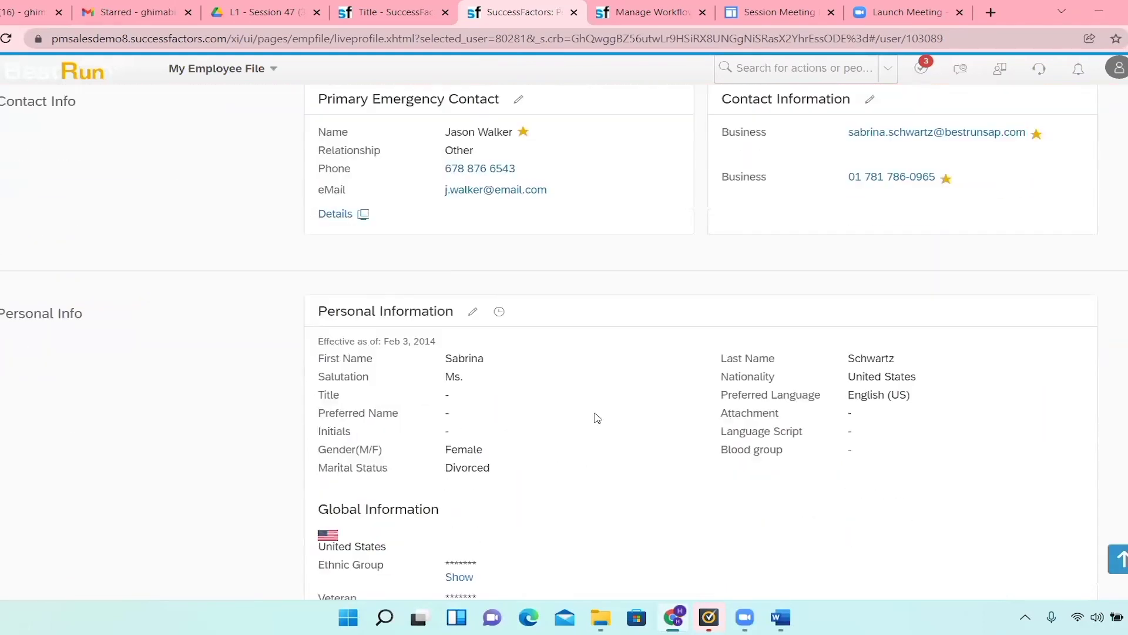
{"action": "left_click", "coordinate": [474, 393]}
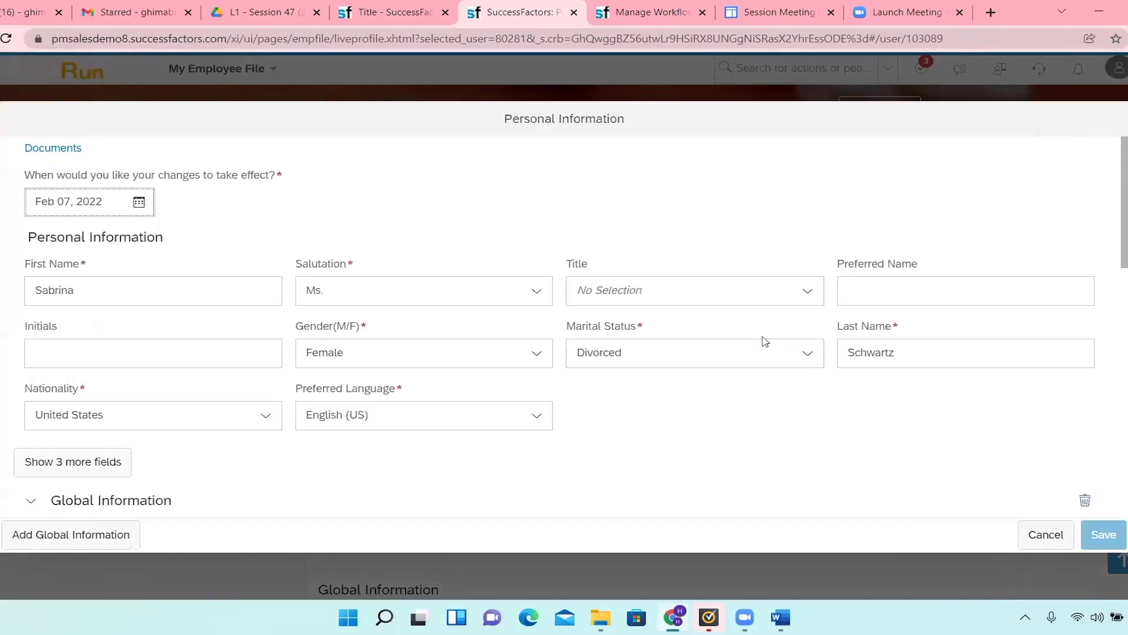
{"action": "left_click", "coordinate": [806, 356]}
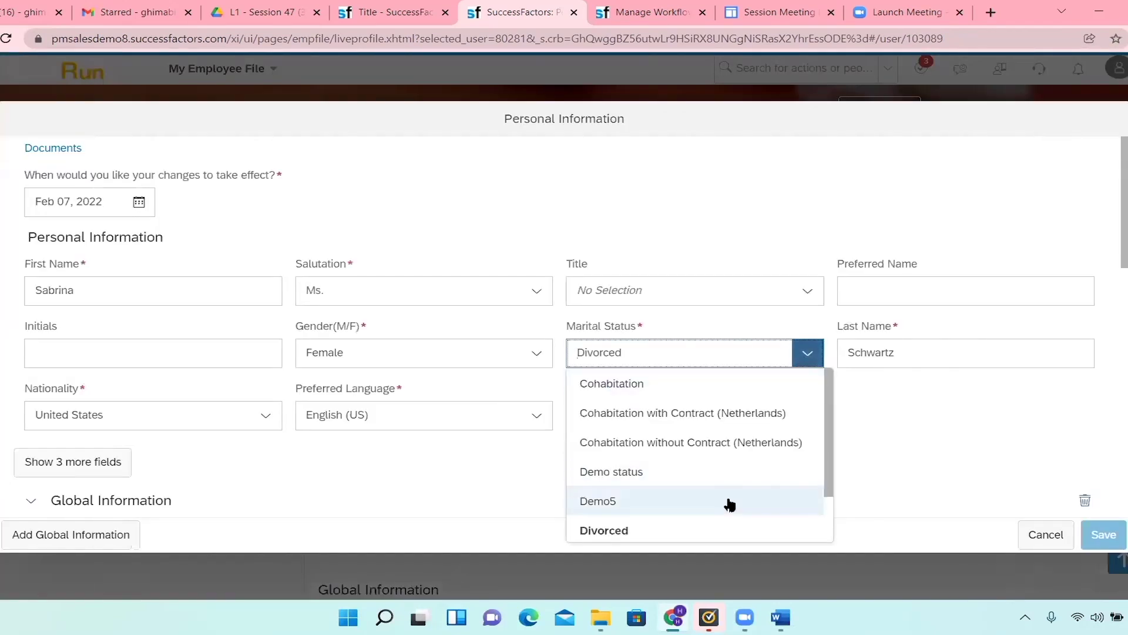
{"action": "scroll", "coordinate": [727, 504], "scroll_direction": "down", "scroll_amount": 3}
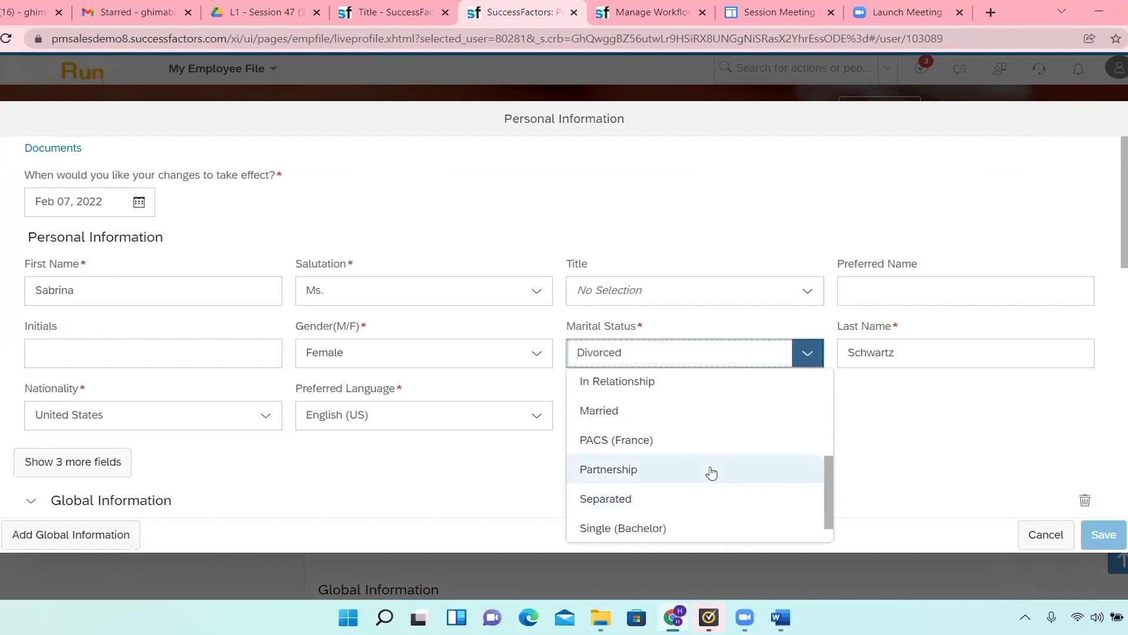
{"action": "scroll", "coordinate": [705, 470], "scroll_direction": "down", "scroll_amount": 1}
{"action": "left_click", "coordinate": [630, 388]}
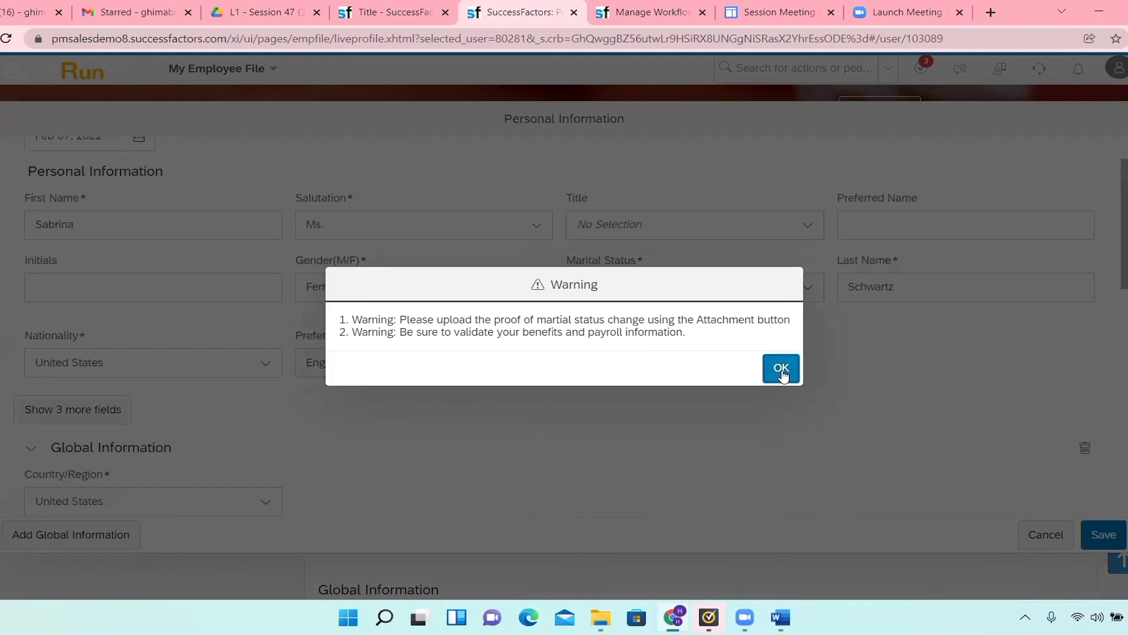
{"action": "left_click", "coordinate": [782, 368]}
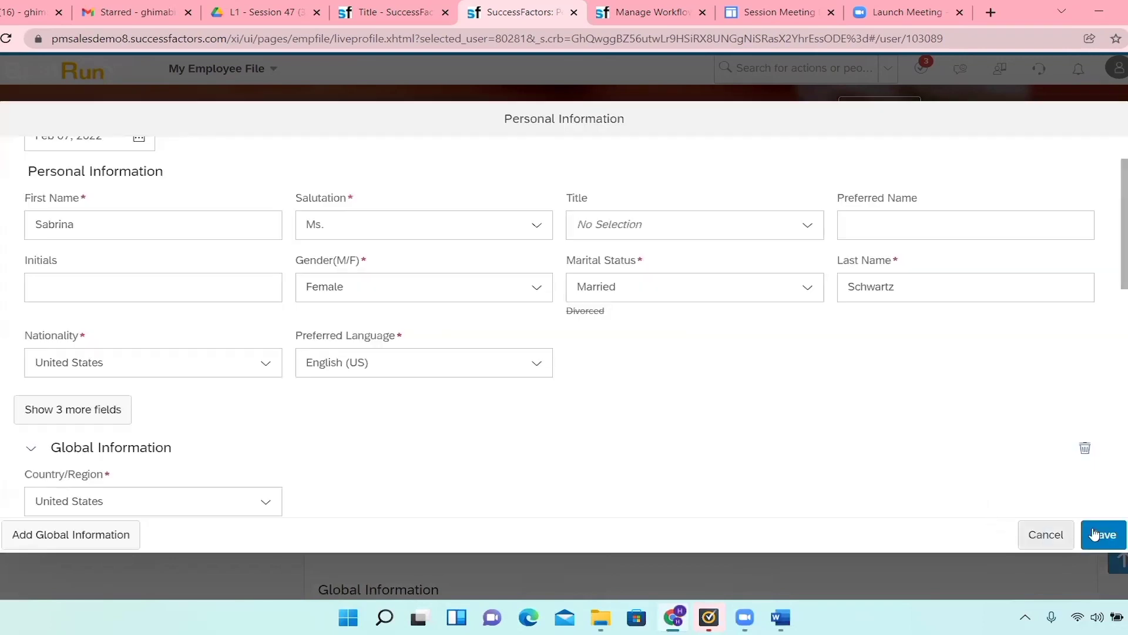
{"action": "left_click", "coordinate": [1100, 533]}
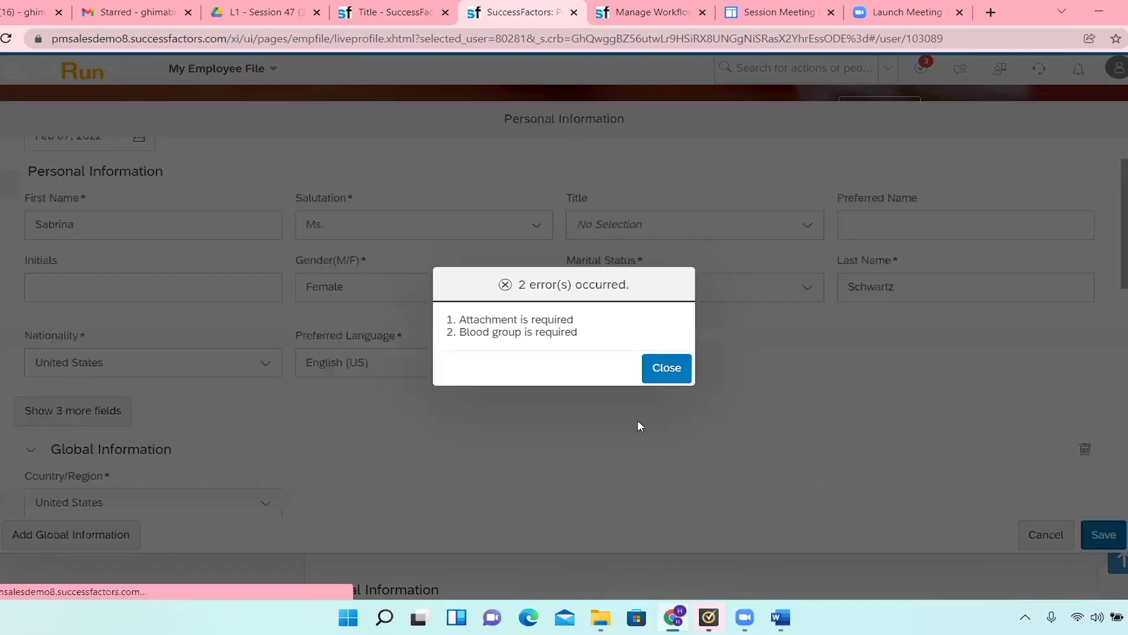
{"action": "left_click", "coordinate": [667, 369]}
Step: Try to upload Yoga Questions.docx from the Bindu folder as the required attachment
{"action": "left_click", "coordinate": [1064, 501]}
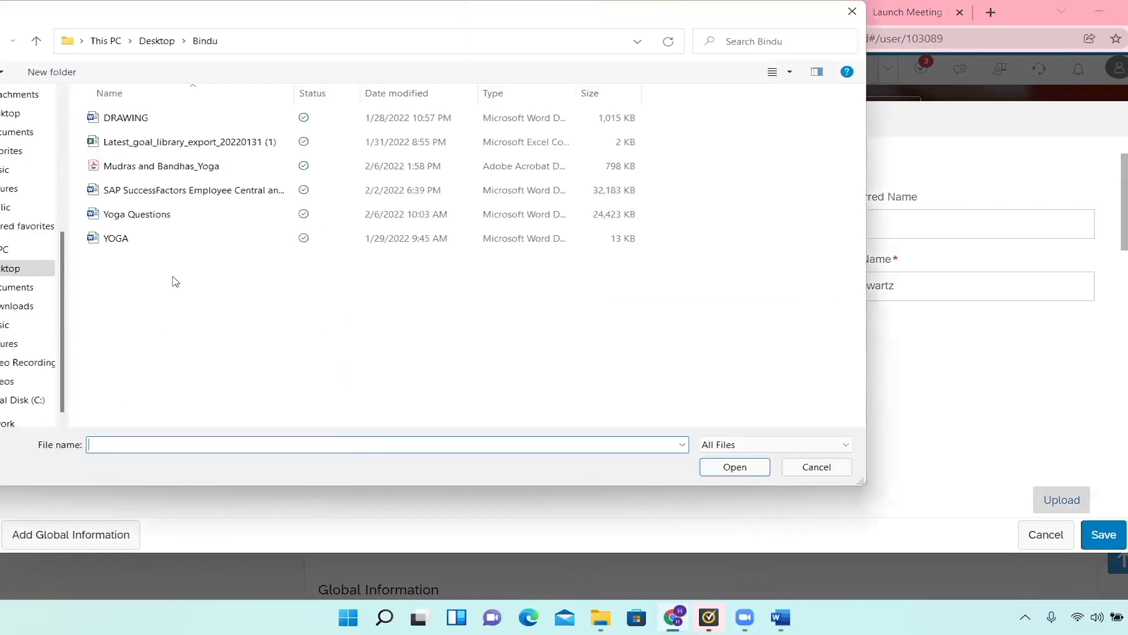
{"action": "left_click", "coordinate": [213, 222]}
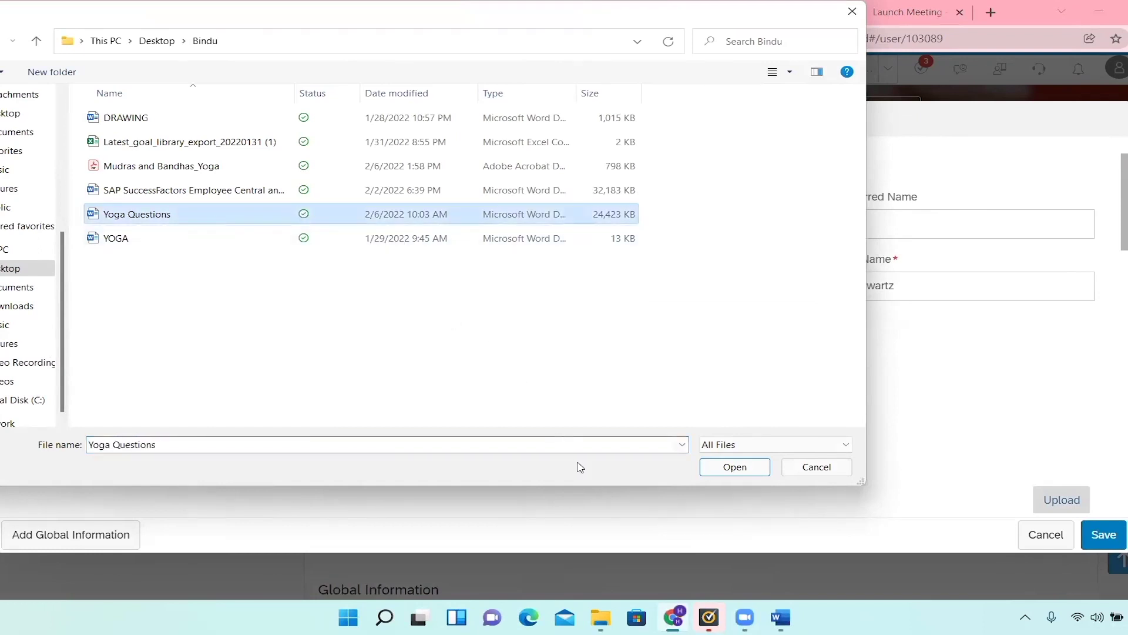
{"action": "left_click", "coordinate": [734, 467]}
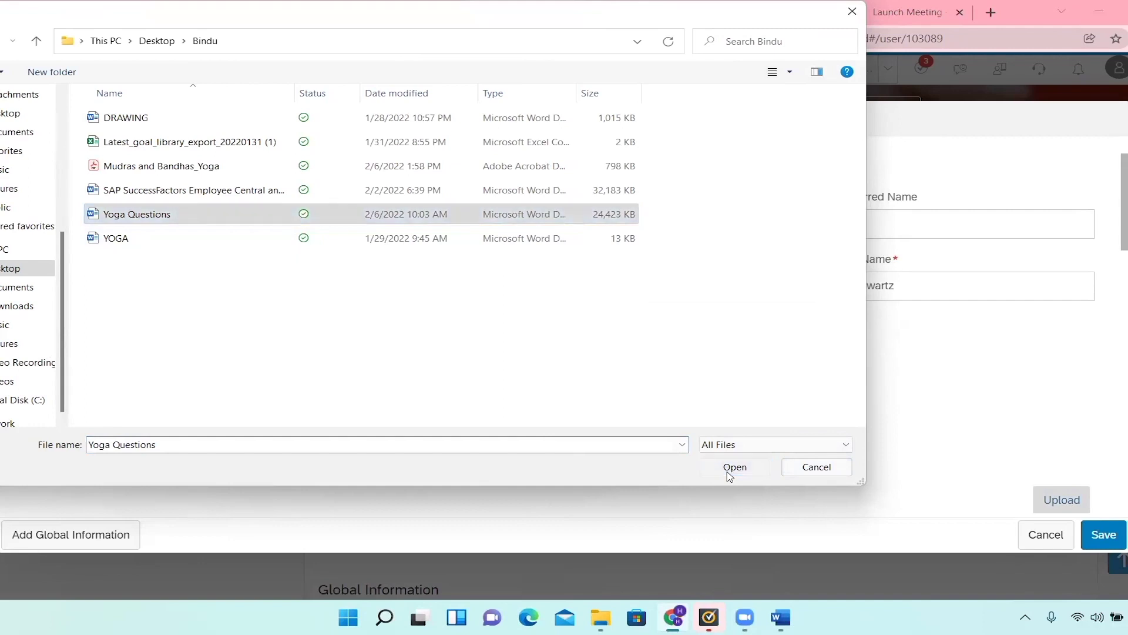
Step: Set the employee's required blood group to A Positive
{"action": "scroll", "coordinate": [775, 440], "scroll_direction": "down", "scroll_amount": 4}
{"action": "scroll", "coordinate": [777, 448], "scroll_direction": "down", "scroll_amount": 1}
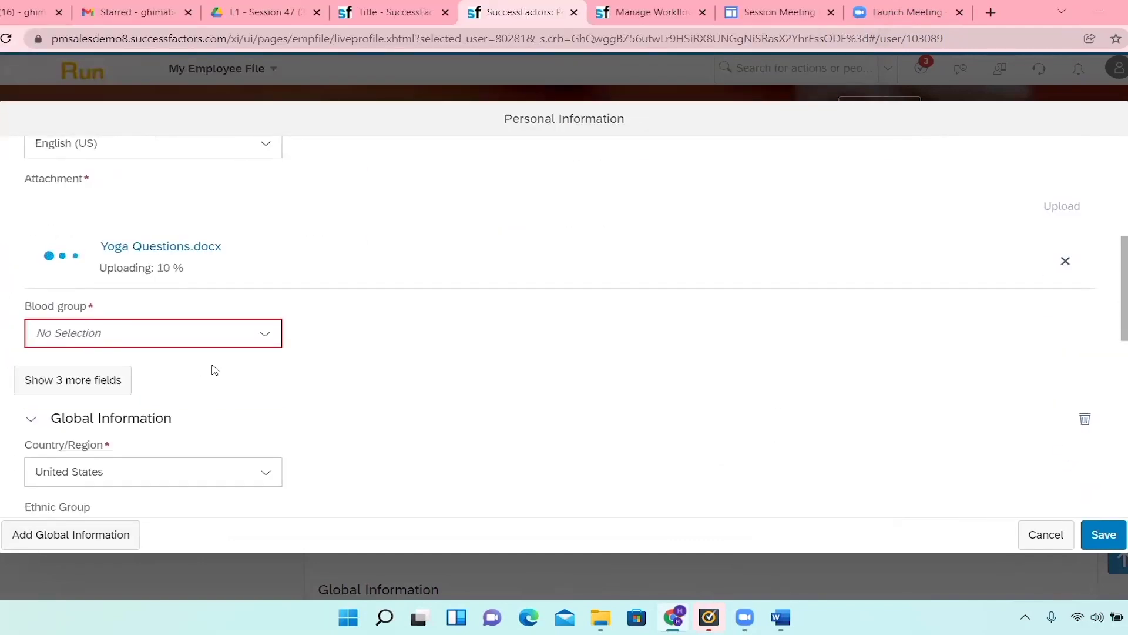
{"action": "left_click", "coordinate": [270, 334]}
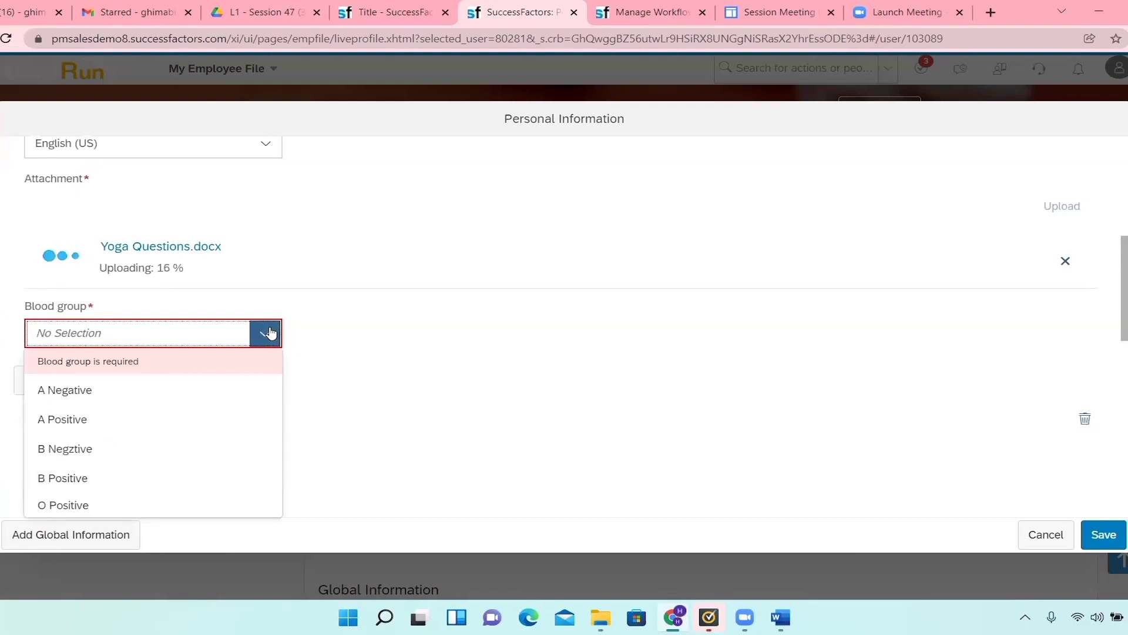
{"action": "left_click", "coordinate": [159, 421]}
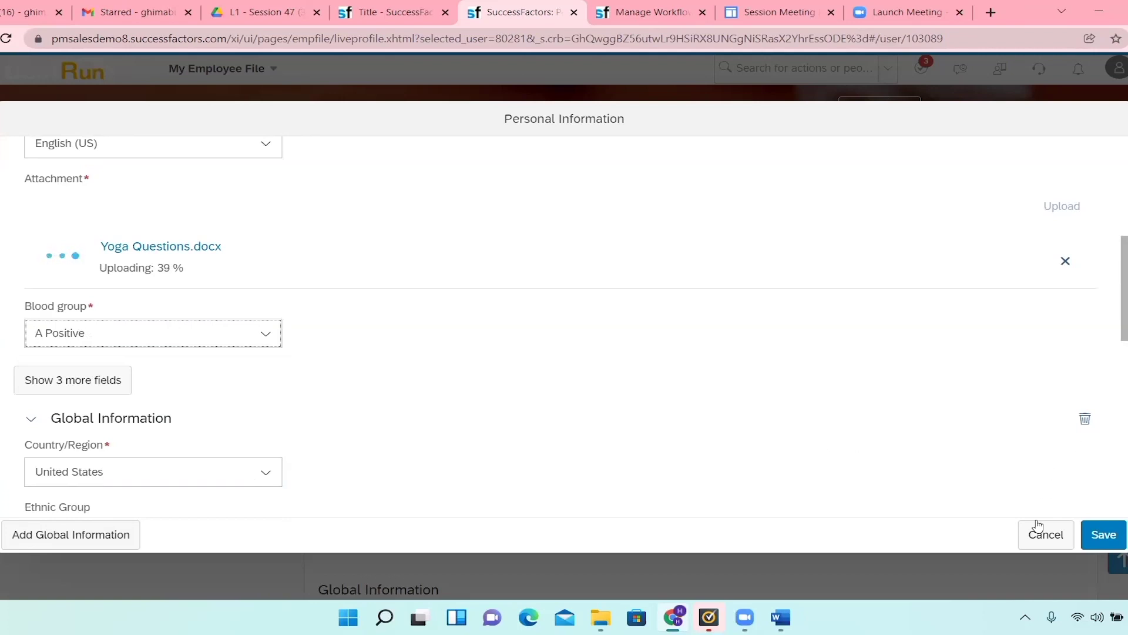
Step: Terminate the Yoga Questions.docx upload and attach YOGA.docx from the Bindu folder instead
{"action": "left_click", "coordinate": [1065, 261]}
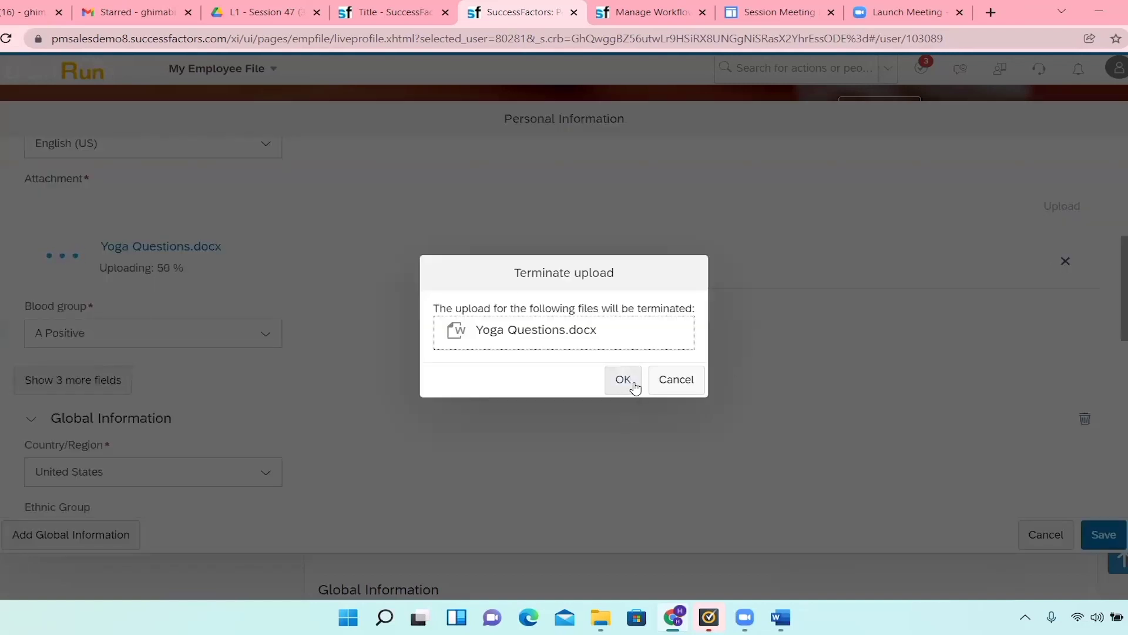
{"action": "left_click", "coordinate": [634, 381]}
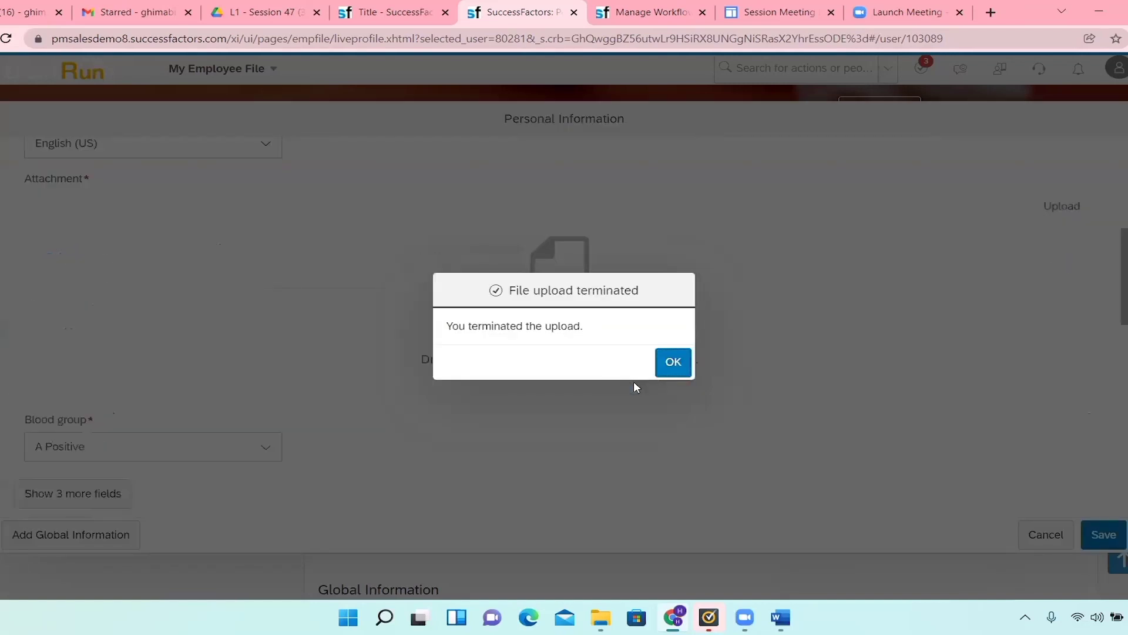
{"action": "left_click", "coordinate": [673, 362]}
{"action": "left_click", "coordinate": [1059, 209]}
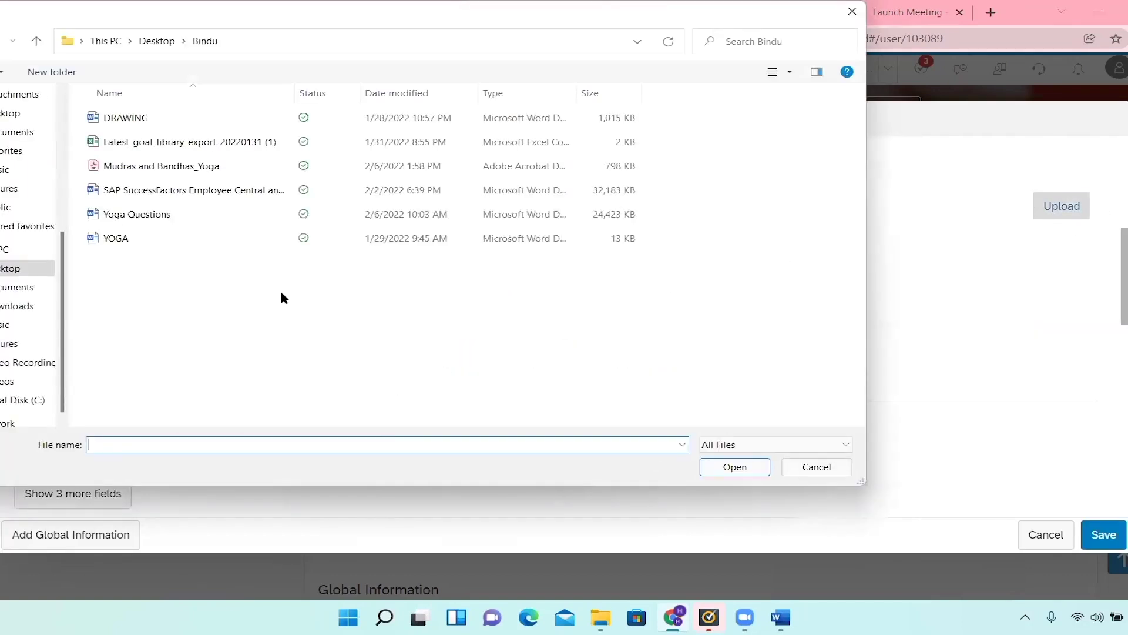
{"action": "left_click", "coordinate": [224, 241]}
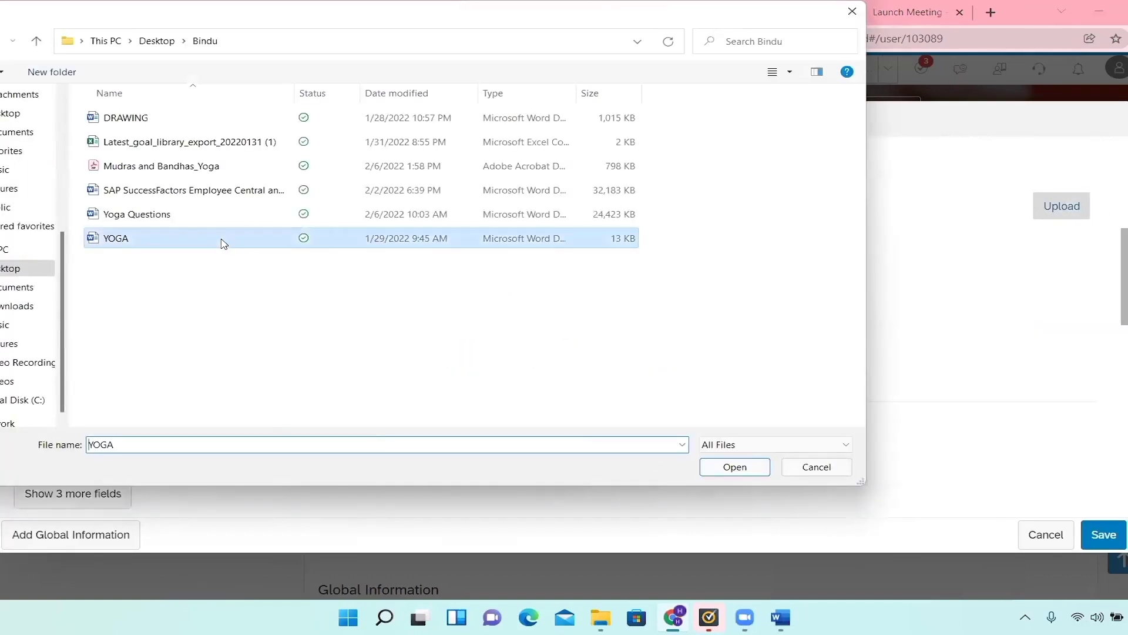
{"action": "left_click", "coordinate": [735, 468]}
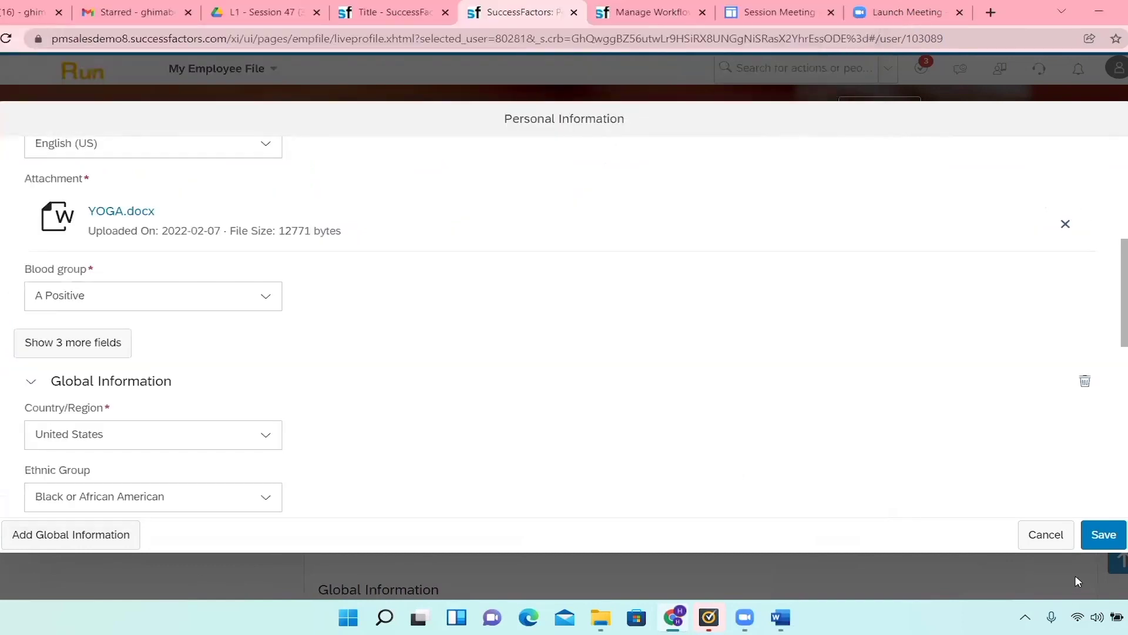
Step: Try to save the personal information, return to the form to correct the gender warning and review the fields and gender options
{"action": "left_click", "coordinate": [1105, 534]}
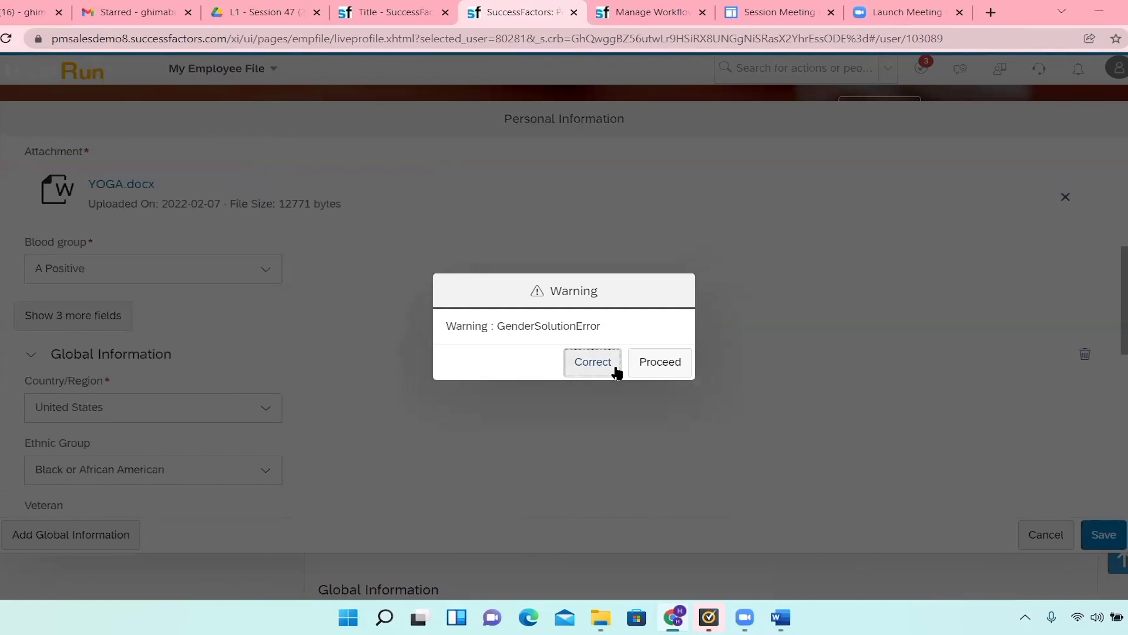
{"action": "left_click", "coordinate": [615, 369]}
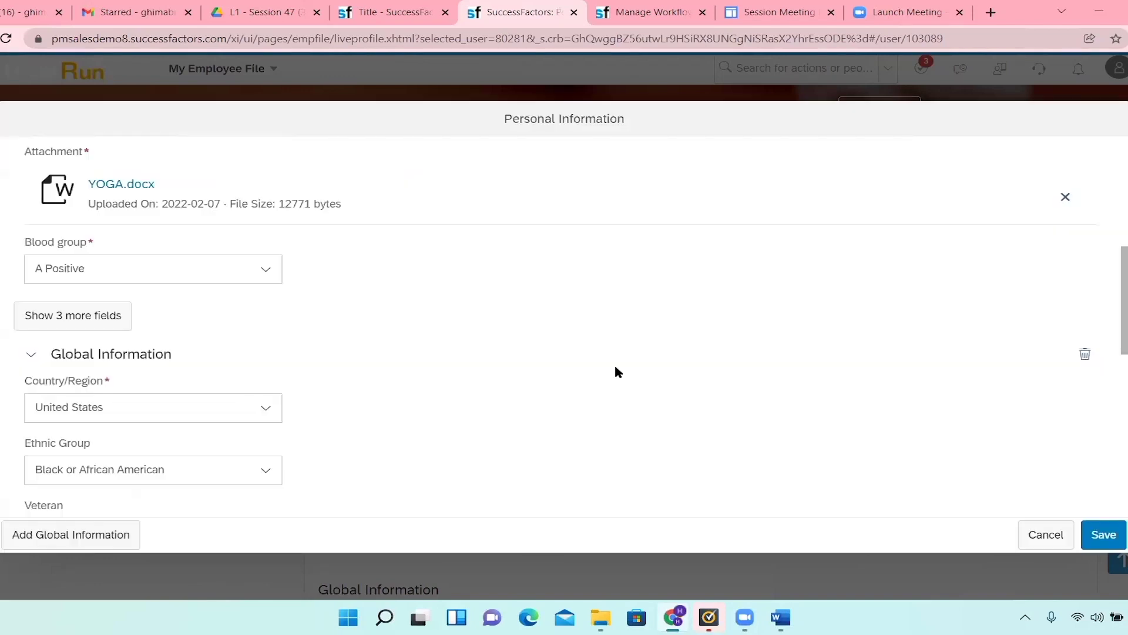
{"action": "scroll", "coordinate": [617, 371], "scroll_direction": "down", "scroll_amount": 6}
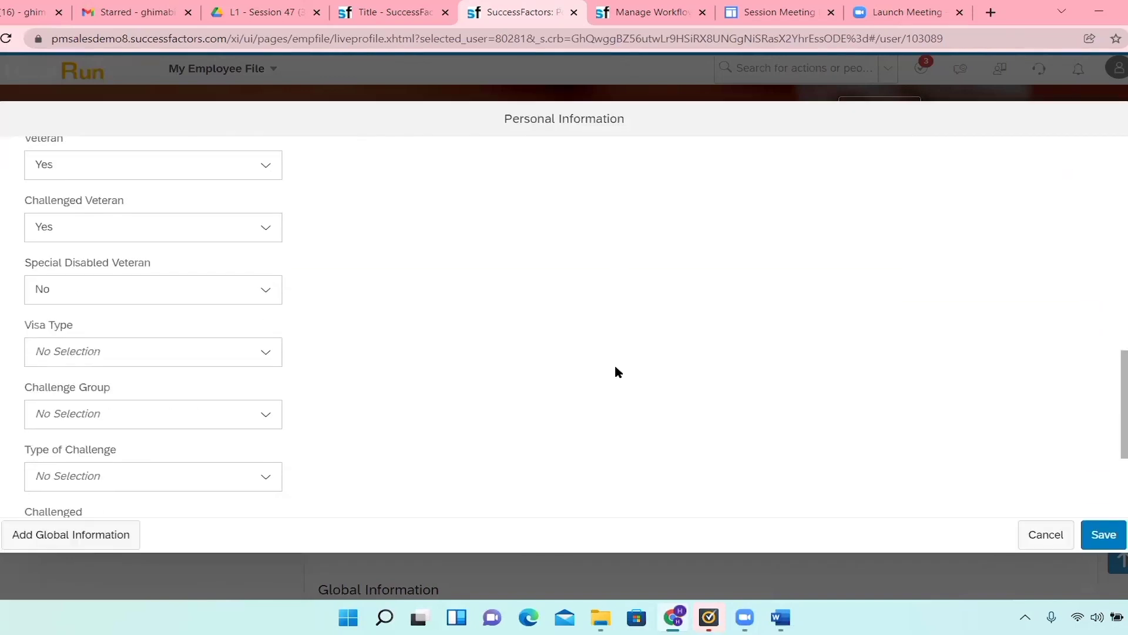
{"action": "scroll", "coordinate": [617, 371], "scroll_direction": "down", "scroll_amount": 4}
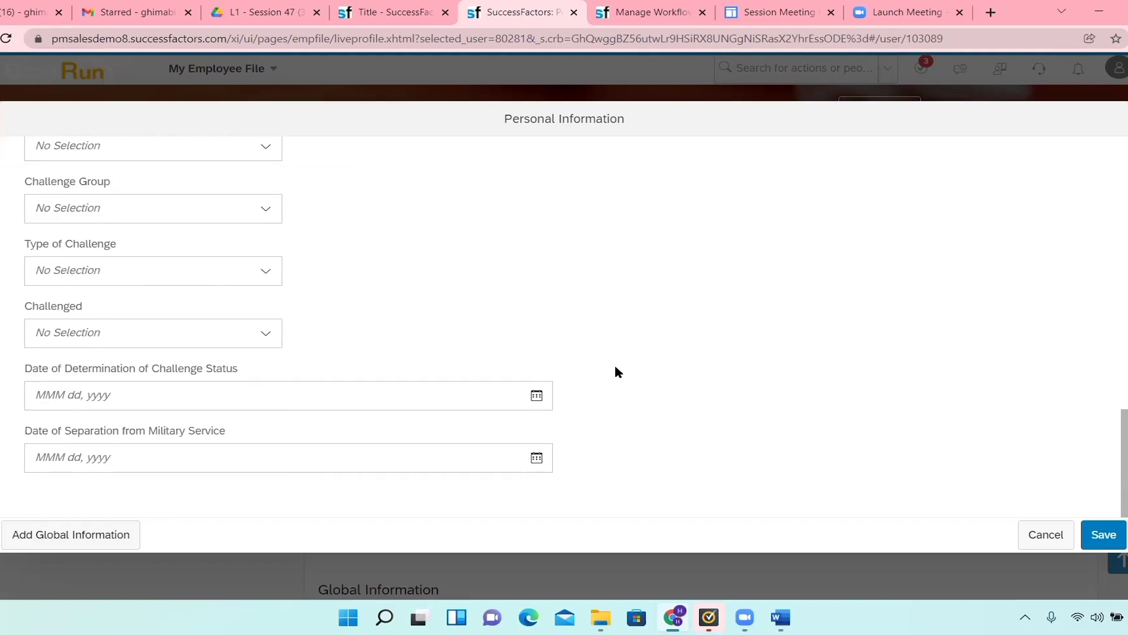
{"action": "scroll", "coordinate": [617, 371], "scroll_direction": "up", "scroll_amount": 6}
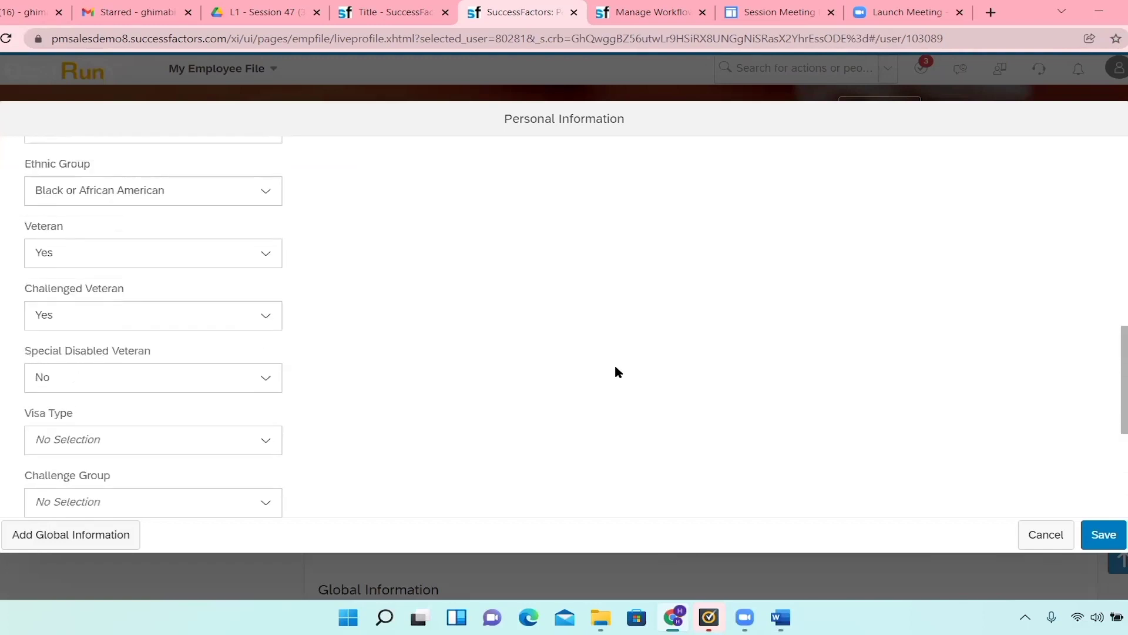
{"action": "scroll", "coordinate": [617, 371], "scroll_direction": "up", "scroll_amount": 10}
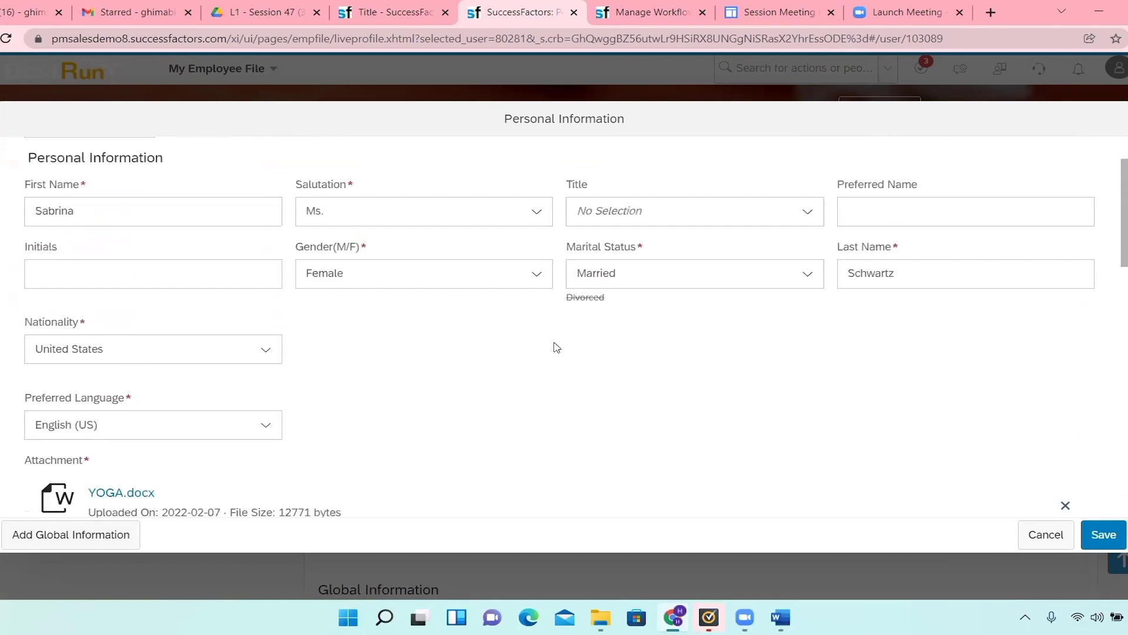
{"action": "left_click", "coordinate": [536, 286]}
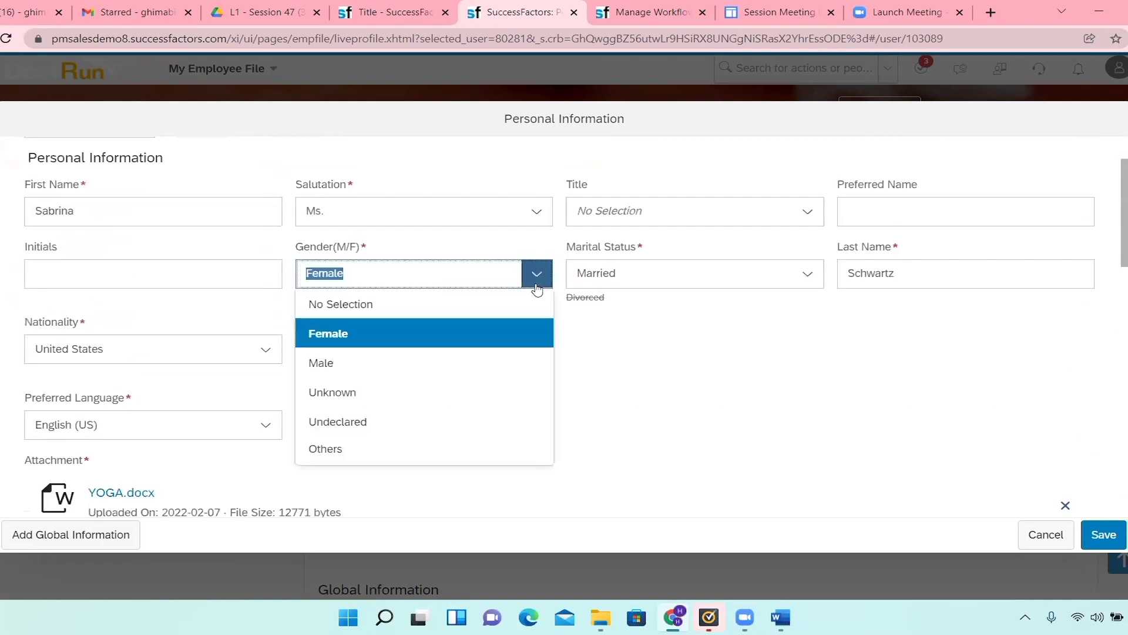
{"action": "left_click", "coordinate": [536, 287]}
Step: Save the personal information despite the gender warning, show the request's workflow participants and confirm the submission
{"action": "left_click", "coordinate": [1095, 535]}
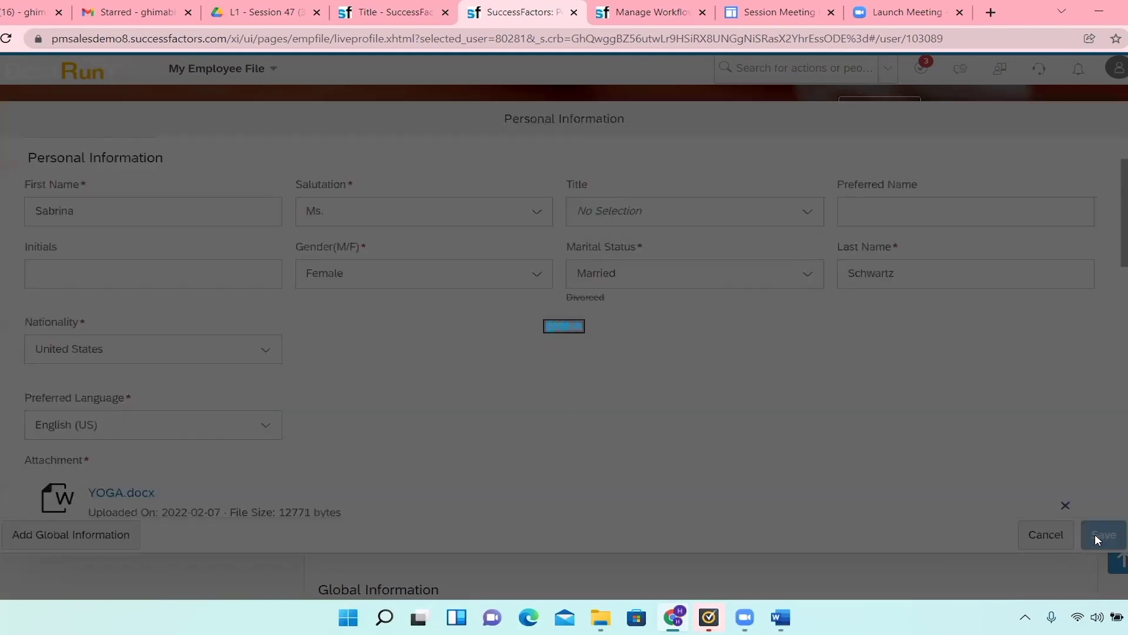
{"action": "left_click", "coordinate": [669, 374]}
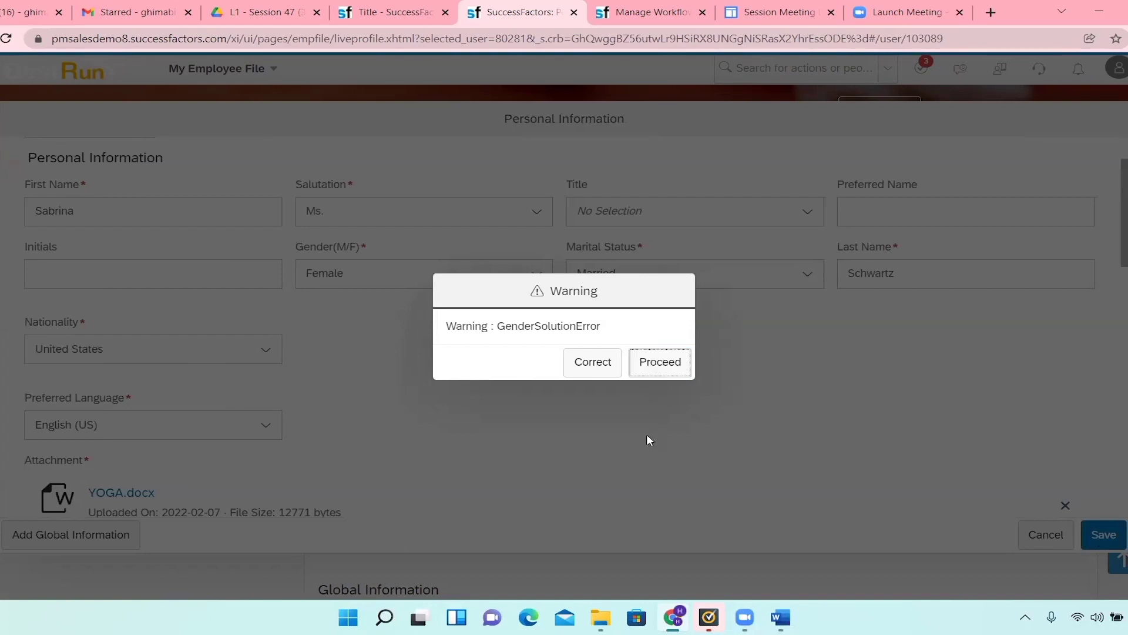
{"action": "left_click", "coordinate": [646, 370]}
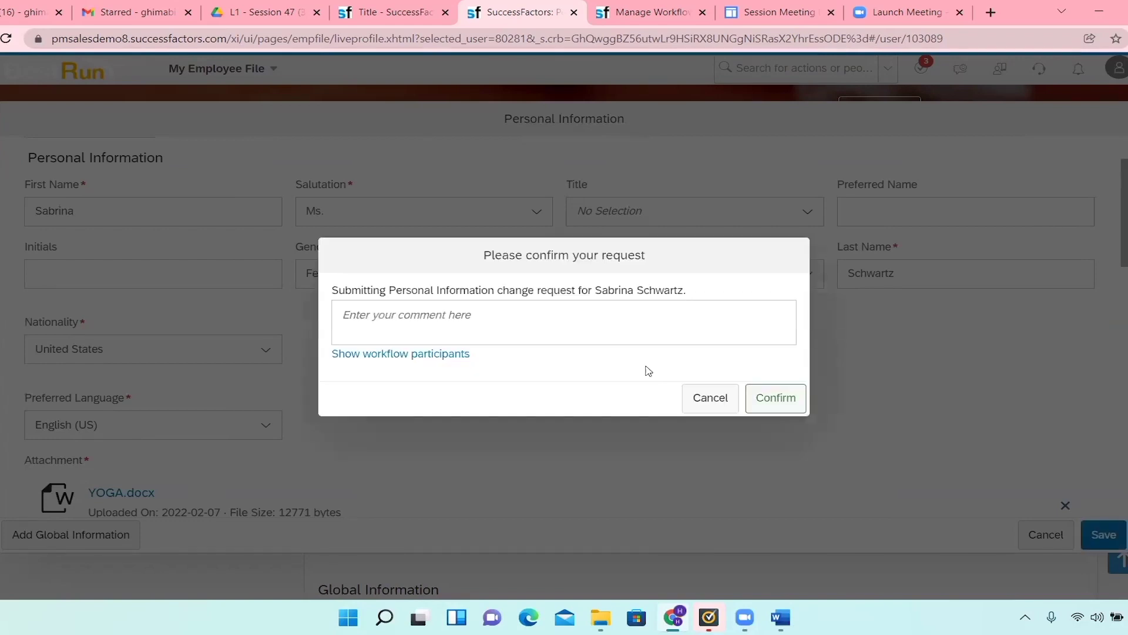
{"action": "left_click", "coordinate": [423, 354]}
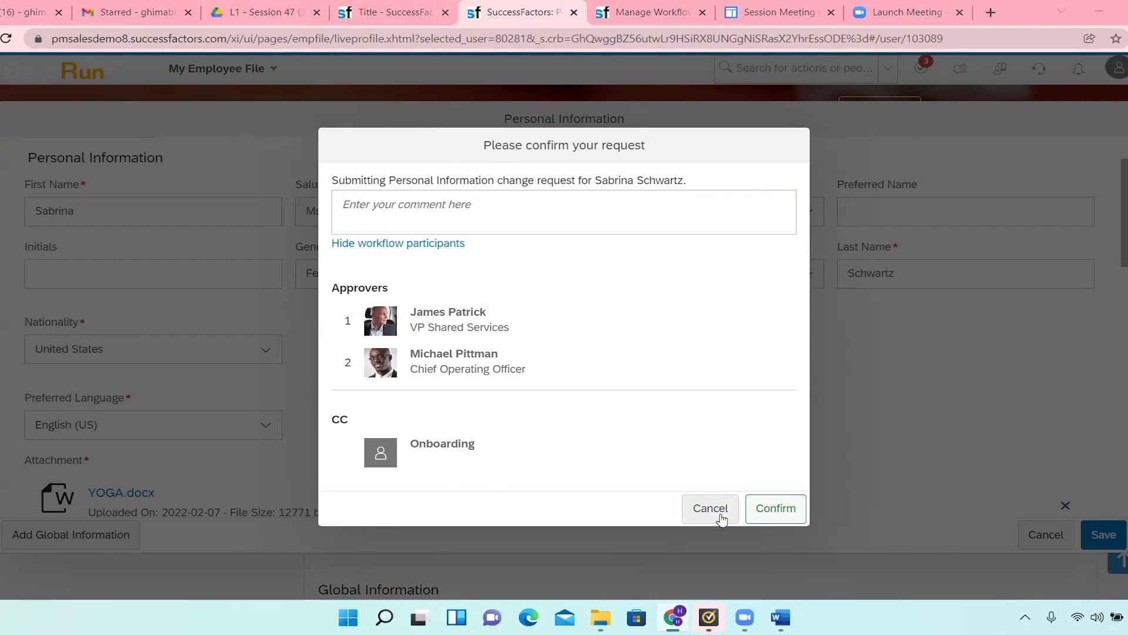
{"action": "left_click", "coordinate": [779, 513]}
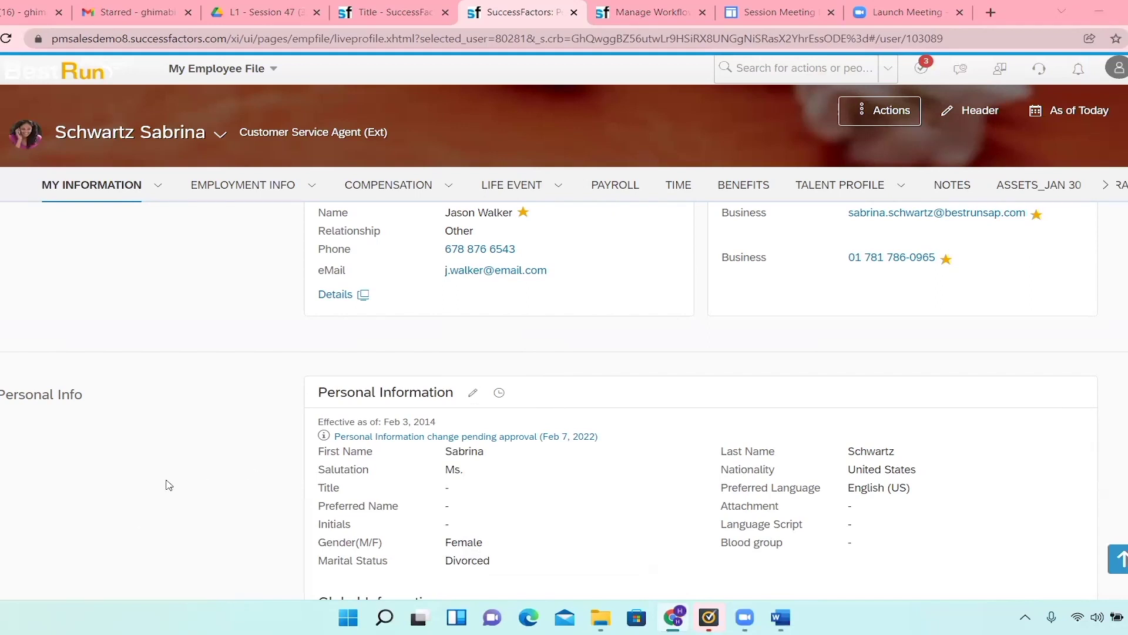
Step: Review the employee's personal information and global information sections, including the change pending approval
{"action": "scroll", "coordinate": [167, 483], "scroll_direction": "down", "scroll_amount": 3}
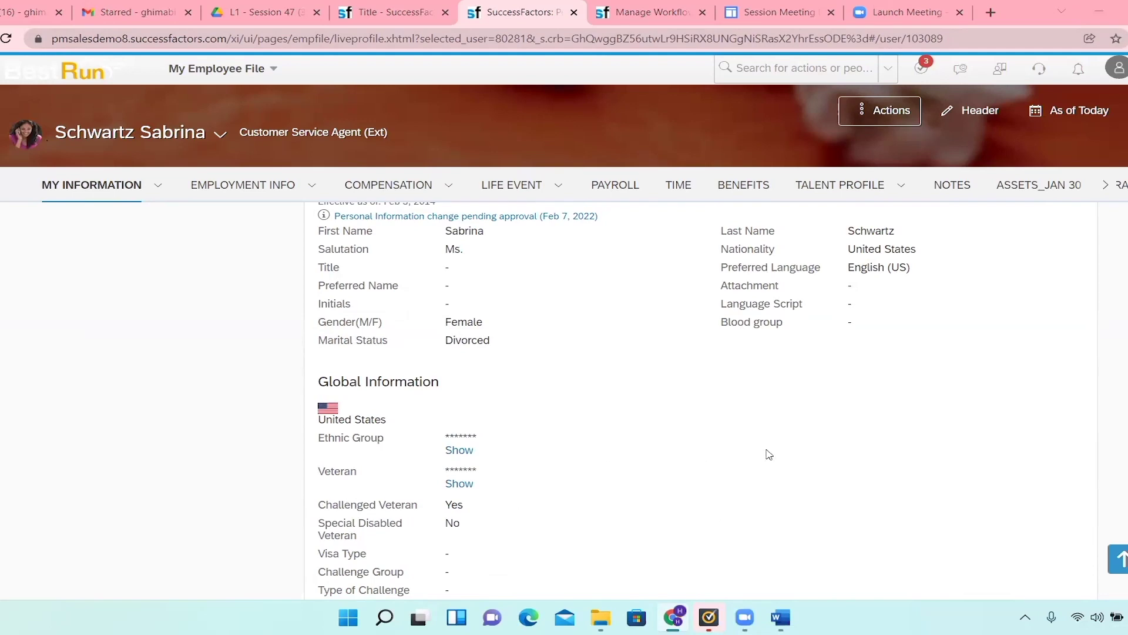
{"action": "scroll", "coordinate": [793, 465], "scroll_direction": "down", "scroll_amount": 3}
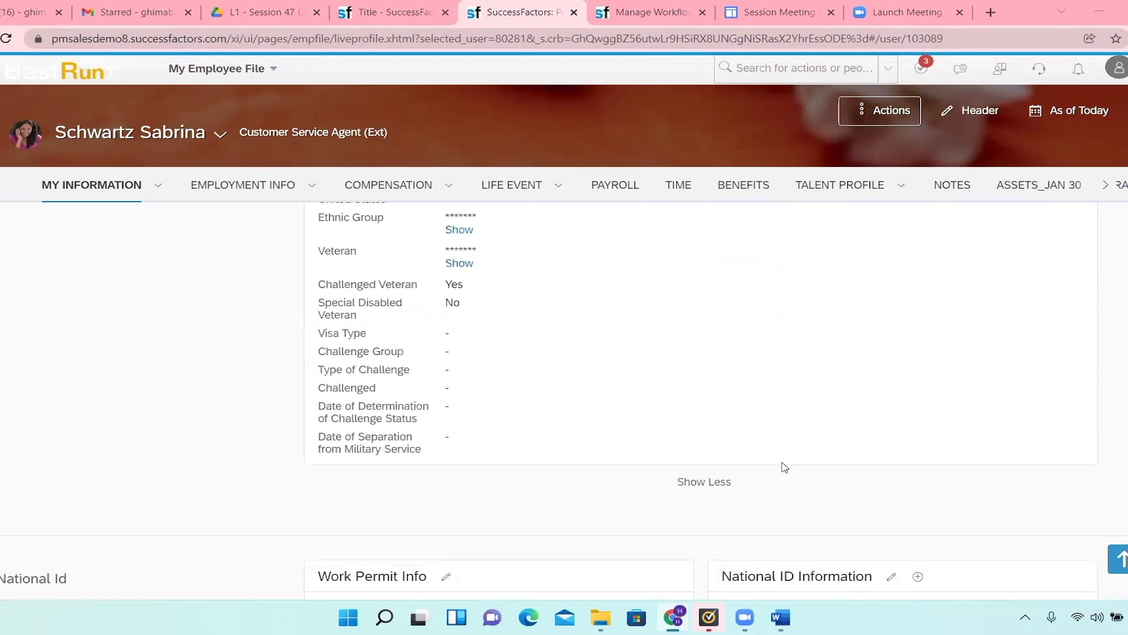
{"action": "scroll", "coordinate": [201, 521], "scroll_direction": "up", "scroll_amount": 7}
{"action": "scroll", "coordinate": [57, 524], "scroll_direction": "down", "scroll_amount": 2}
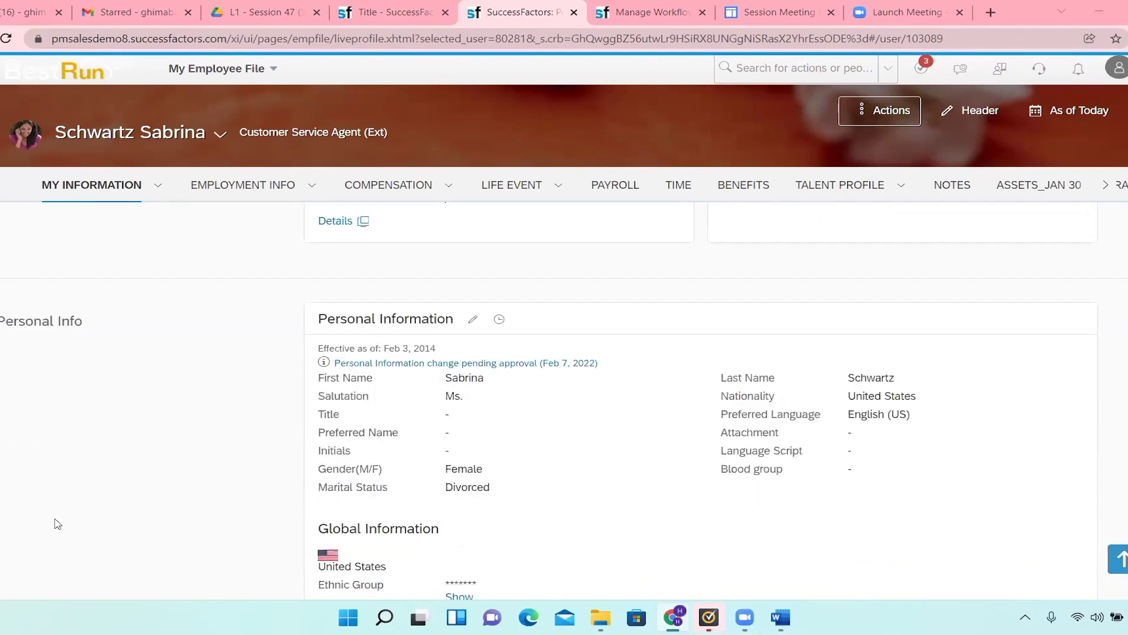
{"action": "scroll", "coordinate": [50, 539], "scroll_direction": "down", "scroll_amount": 1}
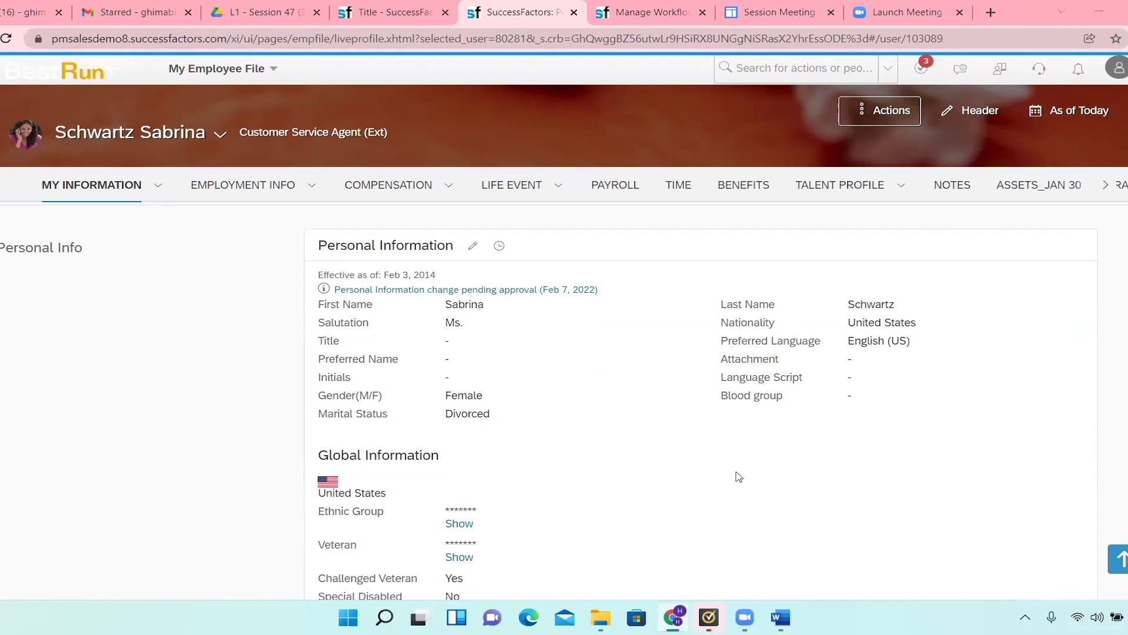
{"action": "scroll", "coordinate": [738, 477], "scroll_direction": "down", "scroll_amount": 3}
{"action": "scroll", "coordinate": [739, 476], "scroll_direction": "up", "scroll_amount": 4}
Step: Open the employee's personal information for editing, set the marital status to In Relationship and acknowledge the warnings
{"action": "left_click", "coordinate": [469, 320]}
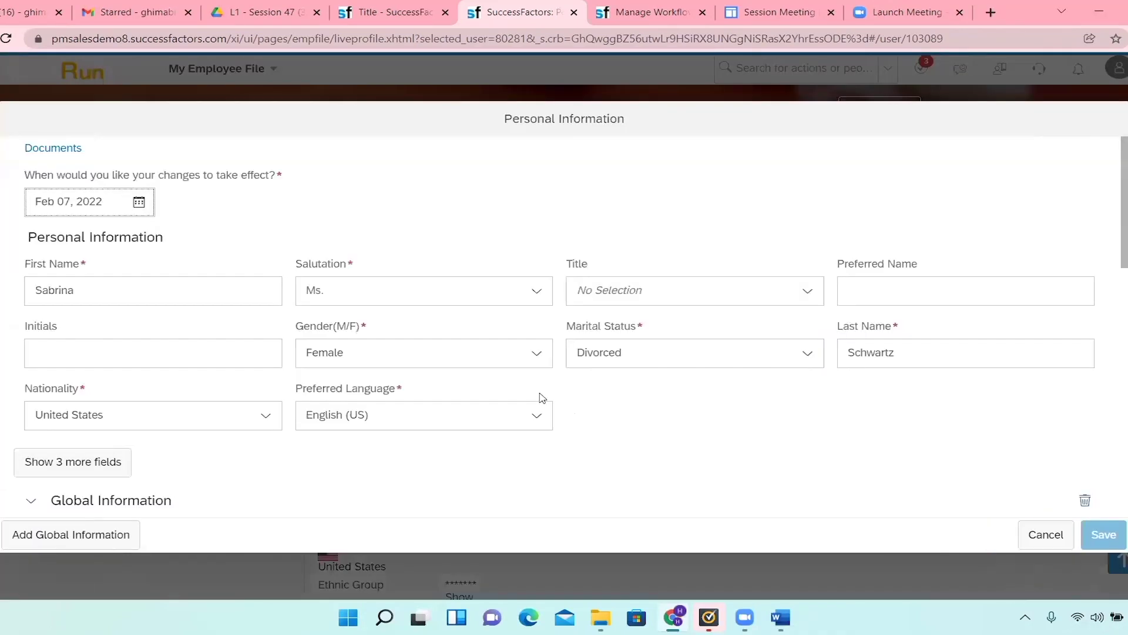
{"action": "left_click", "coordinate": [811, 361]}
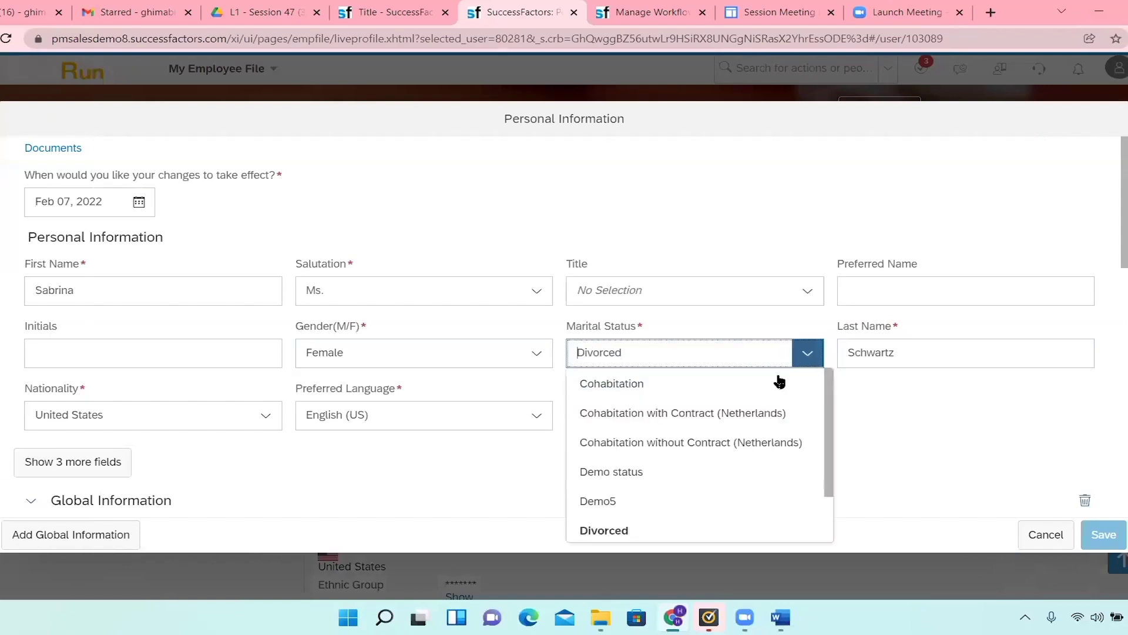
{"action": "scroll", "coordinate": [706, 490], "scroll_direction": "down", "scroll_amount": 2}
{"action": "left_click", "coordinate": [668, 527]}
{"action": "left_click", "coordinate": [1099, 534]}
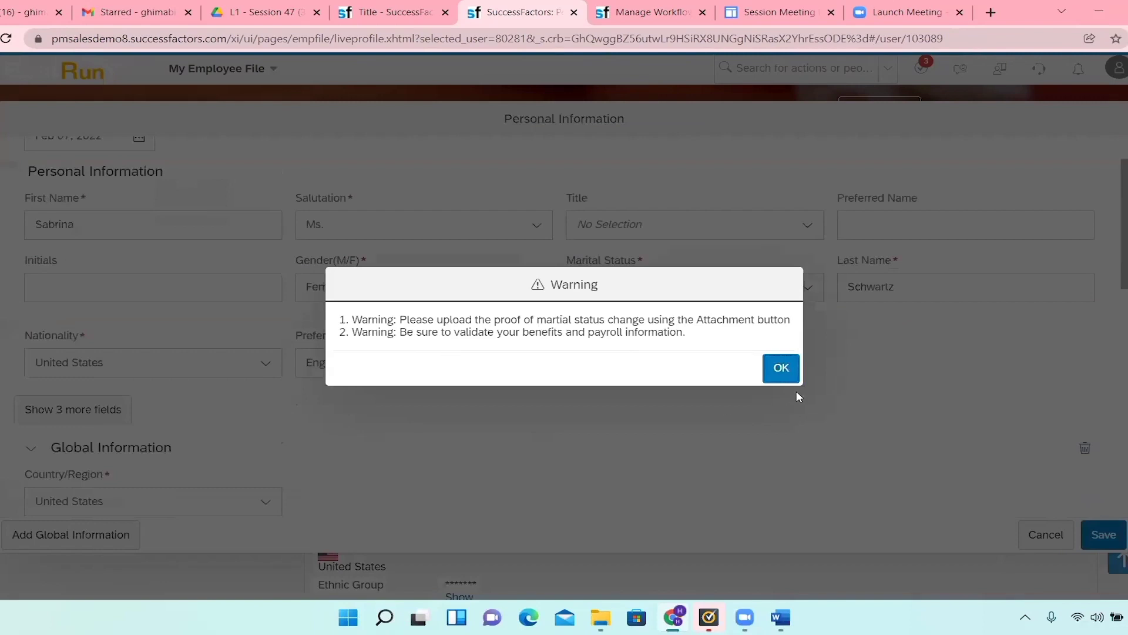
{"action": "left_click", "coordinate": [782, 368]}
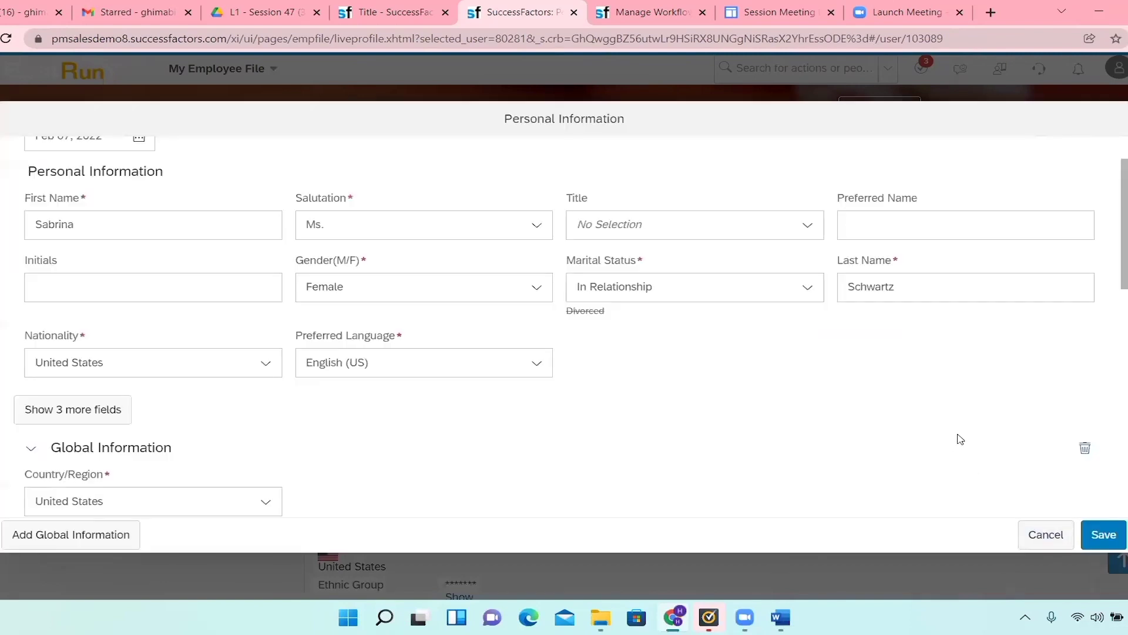
Step: Try to save the personal information change and dismiss the required-field errors
{"action": "scroll", "coordinate": [960, 439], "scroll_direction": "down", "scroll_amount": 10}
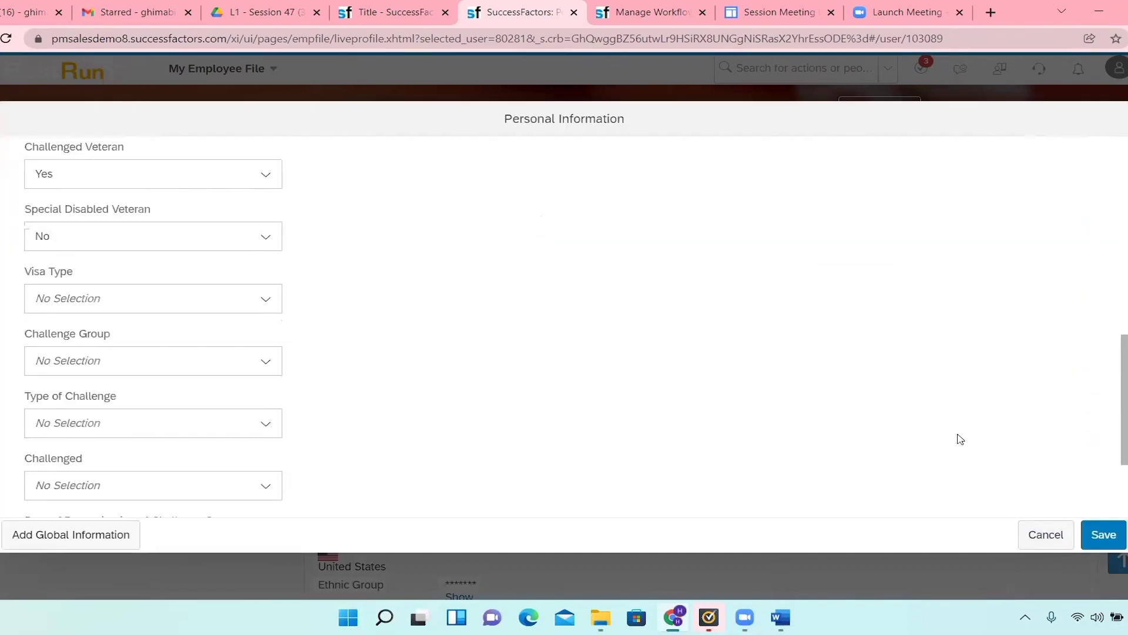
{"action": "left_click", "coordinate": [1105, 534]}
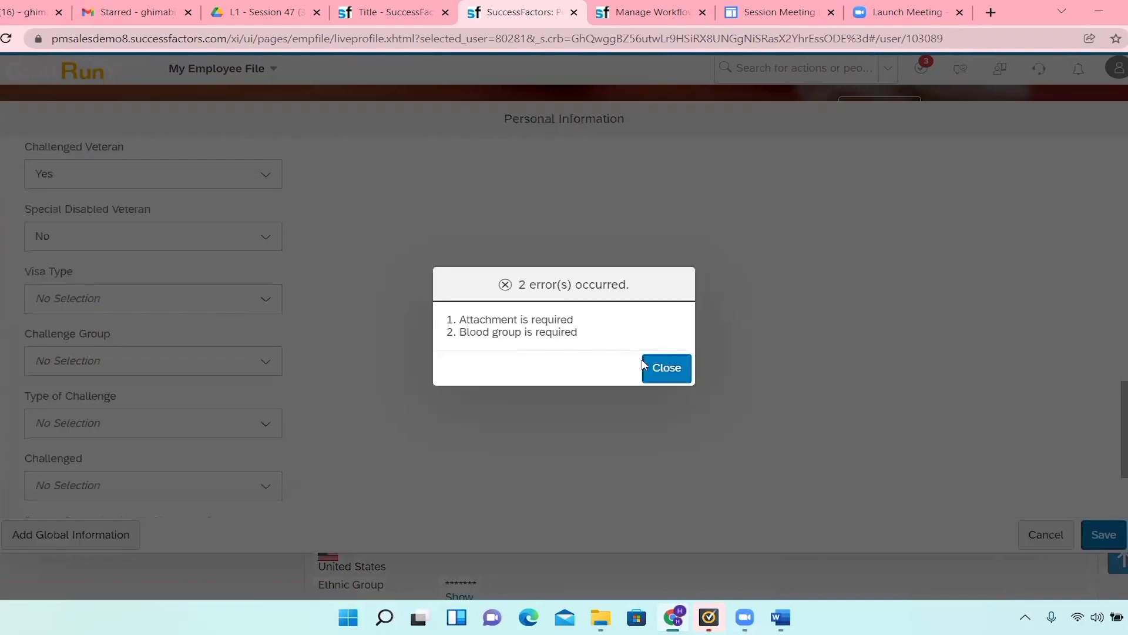
{"action": "left_click", "coordinate": [661, 369]}
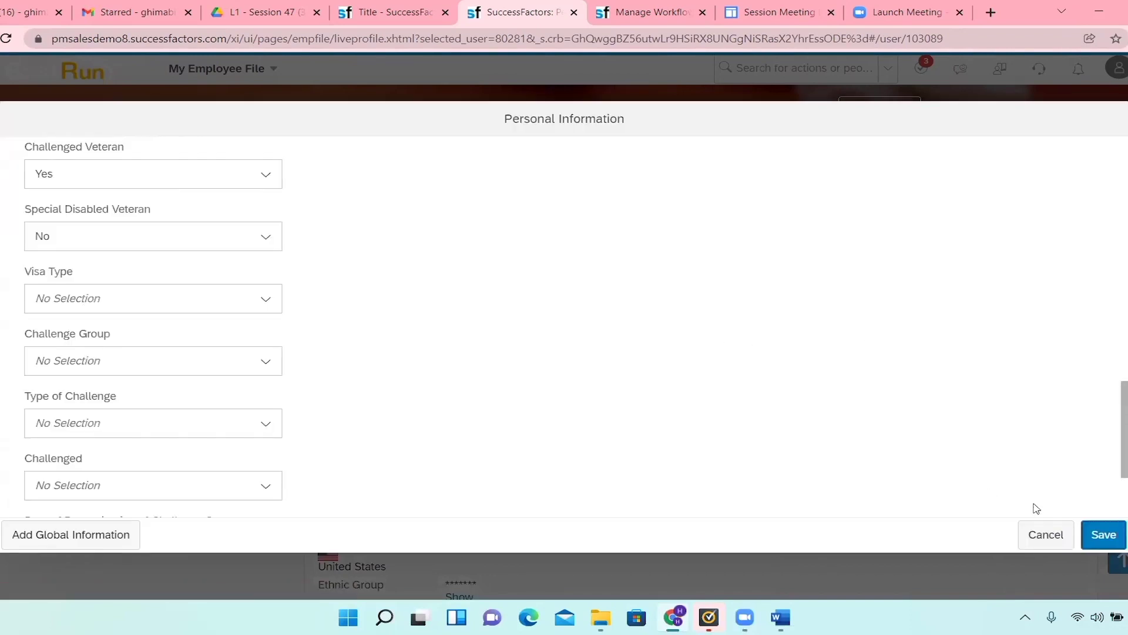
Step: Attach the DRAWING Word document from the Bindu folder to the required Attachment field
{"action": "scroll", "coordinate": [930, 393], "scroll_direction": "down", "scroll_amount": 1}
{"action": "scroll", "coordinate": [930, 393], "scroll_direction": "up", "scroll_amount": 8}
{"action": "scroll", "coordinate": [930, 393], "scroll_direction": "up", "scroll_amount": 3}
{"action": "scroll", "coordinate": [931, 394], "scroll_direction": "down", "scroll_amount": 3}
{"action": "left_click", "coordinate": [1061, 342]}
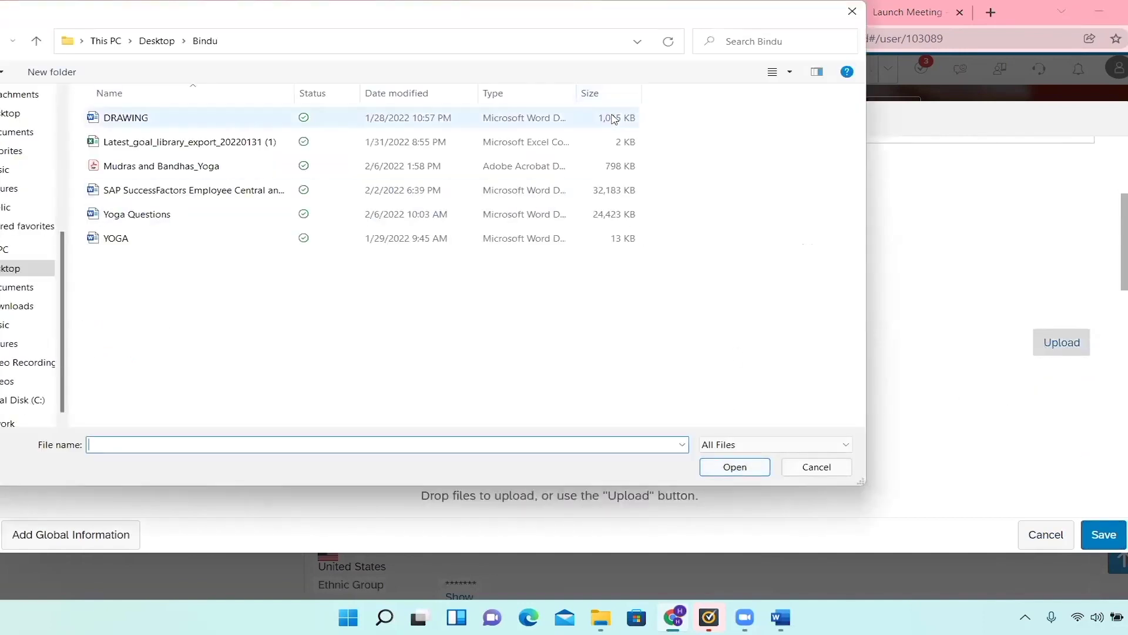
{"action": "left_click", "coordinate": [614, 119]}
{"action": "left_click", "coordinate": [742, 470]}
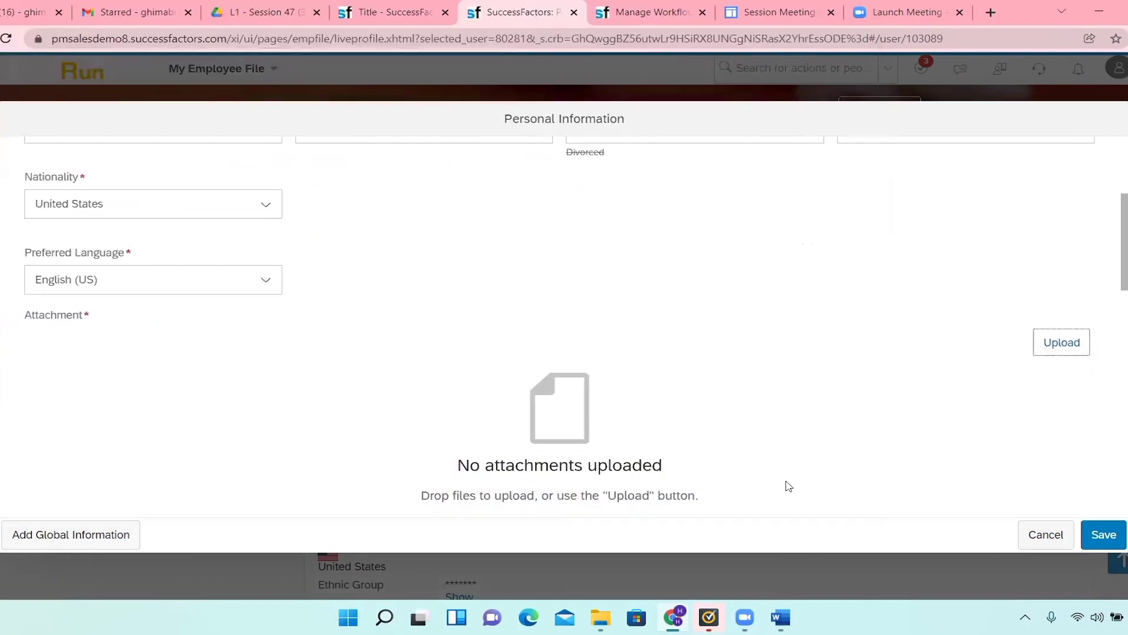
Step: Set the employee's required blood group to A Negative
{"action": "scroll", "coordinate": [1055, 479], "scroll_direction": "down", "scroll_amount": 2}
{"action": "left_click", "coordinate": [178, 290]}
{"action": "left_click", "coordinate": [267, 286]}
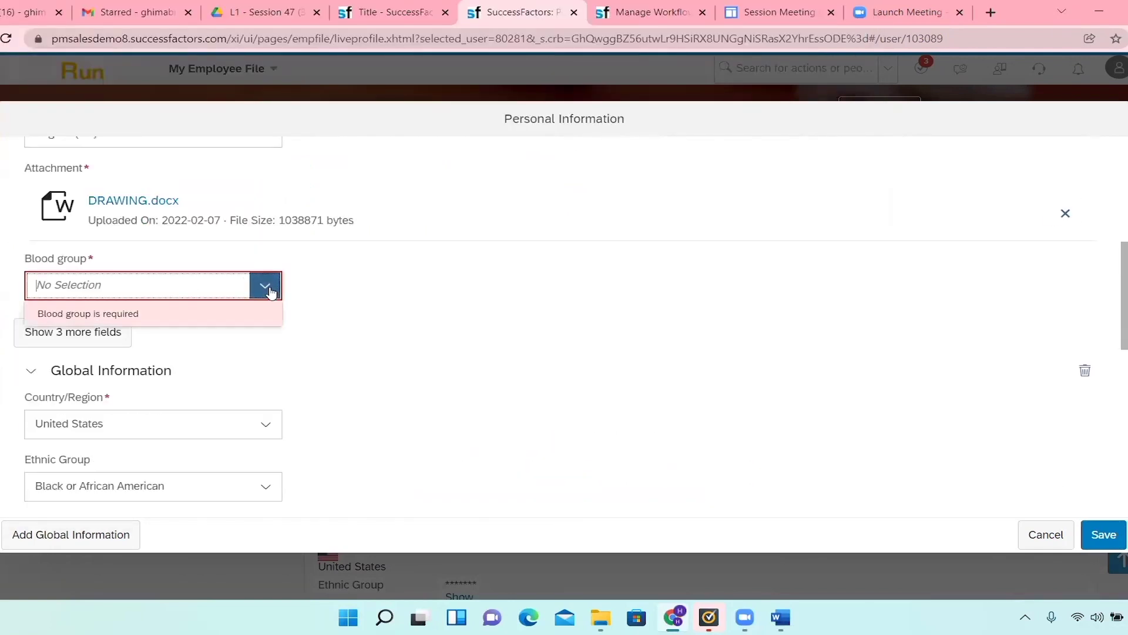
{"action": "left_click", "coordinate": [229, 347]}
Step: Save the change despite the gender warning, display its approvers and confirm the request
{"action": "left_click", "coordinate": [1104, 538]}
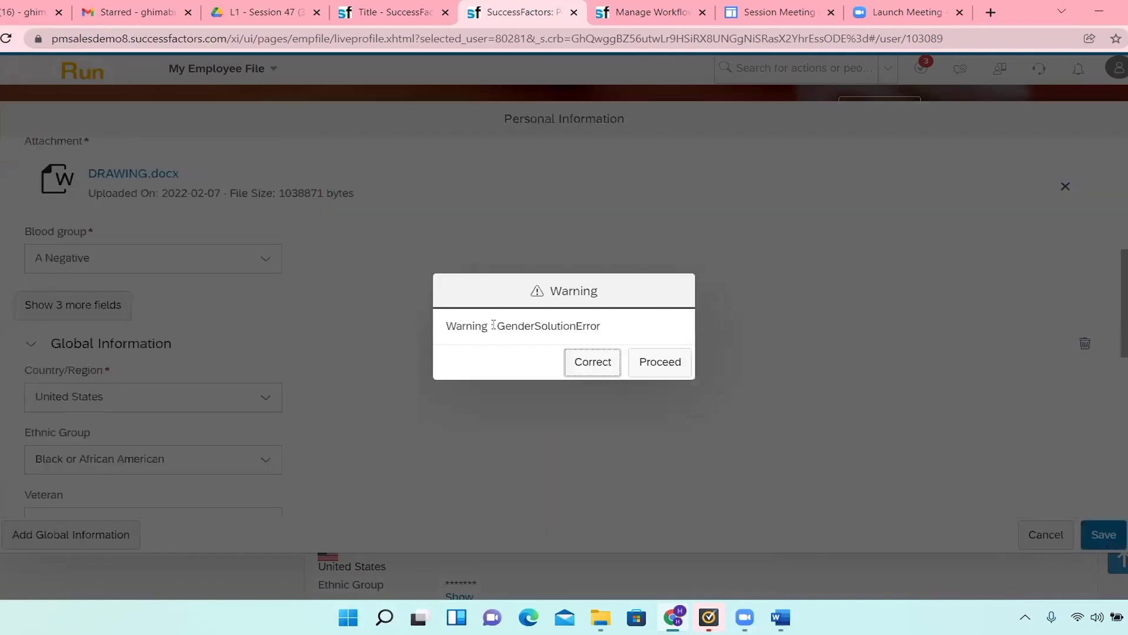
{"action": "left_click", "coordinate": [646, 362]}
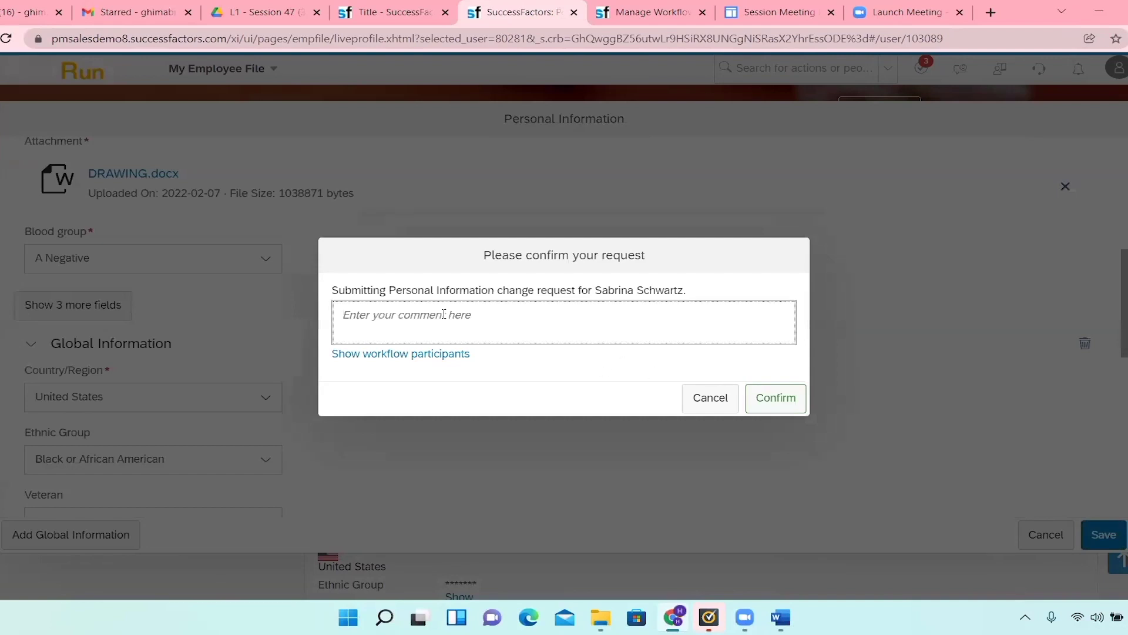
{"action": "left_click", "coordinate": [393, 355]}
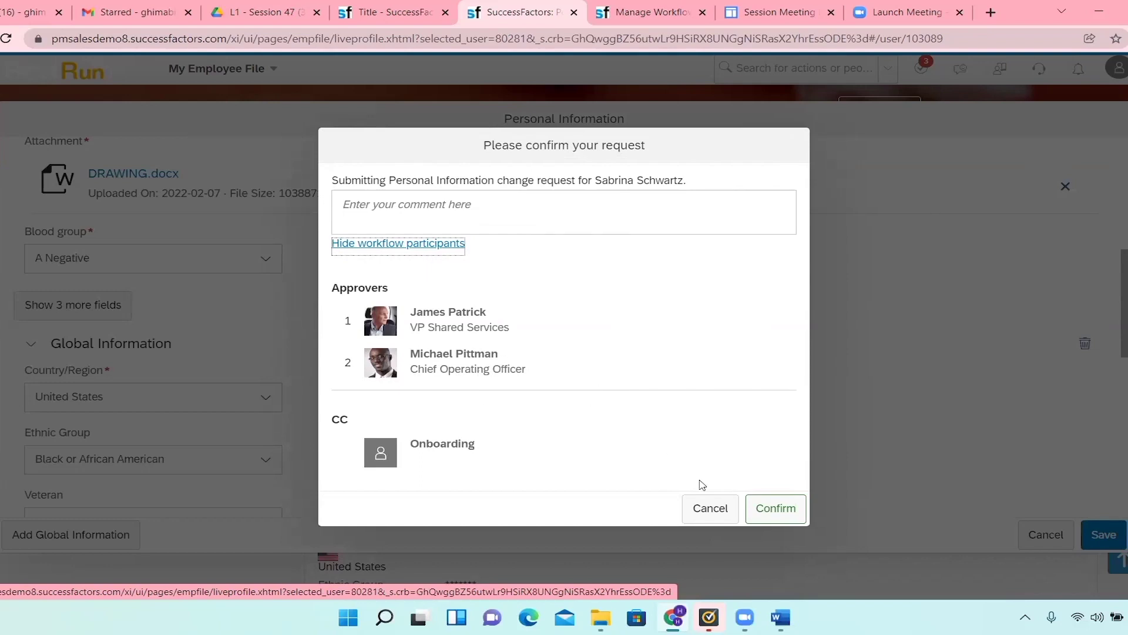
{"action": "left_click", "coordinate": [774, 510]}
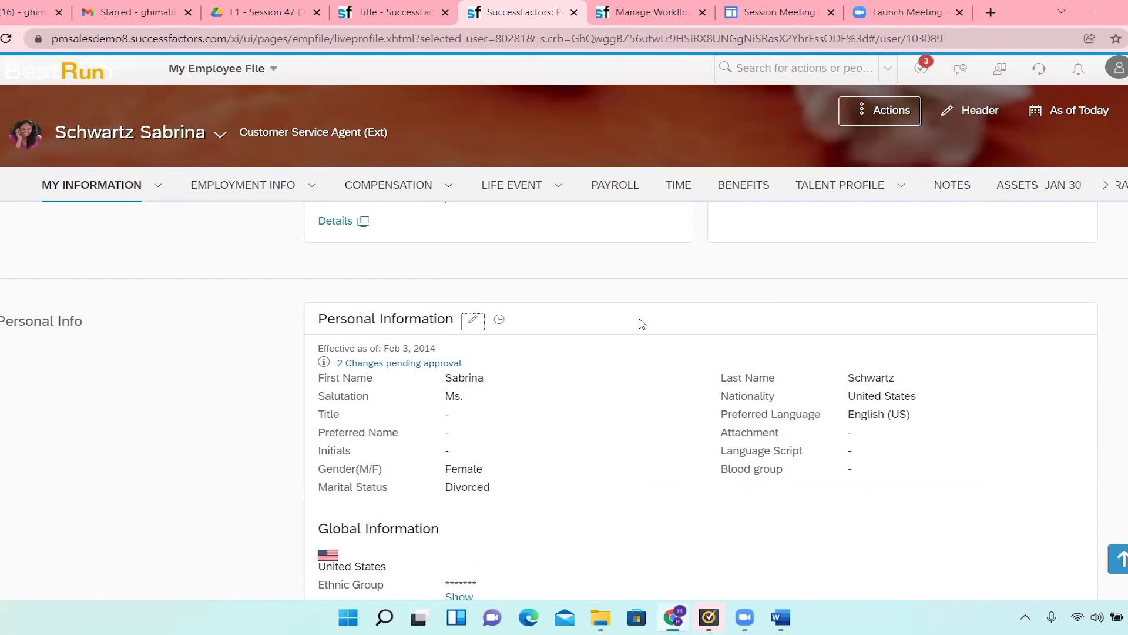
{"action": "scroll", "coordinate": [642, 324], "scroll_direction": "down", "scroll_amount": 10}
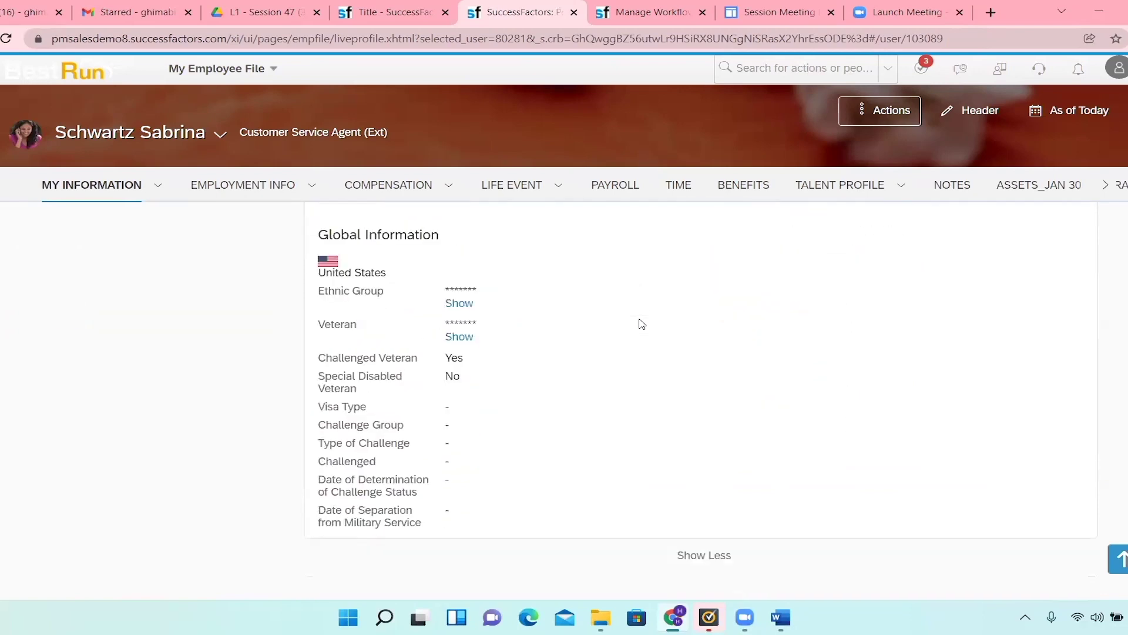
{"action": "scroll", "coordinate": [642, 324], "scroll_direction": "up", "scroll_amount": 10}
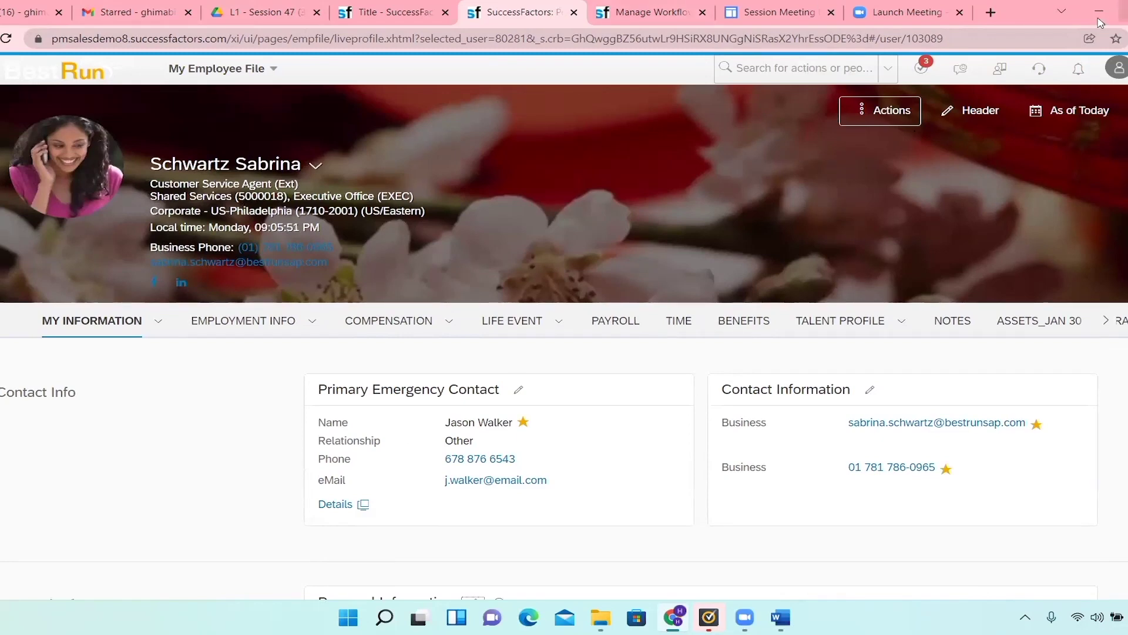
Step: Open the SAP Help Portal at help.sap.com in a new browser tab
{"action": "left_click", "coordinate": [992, 12]}
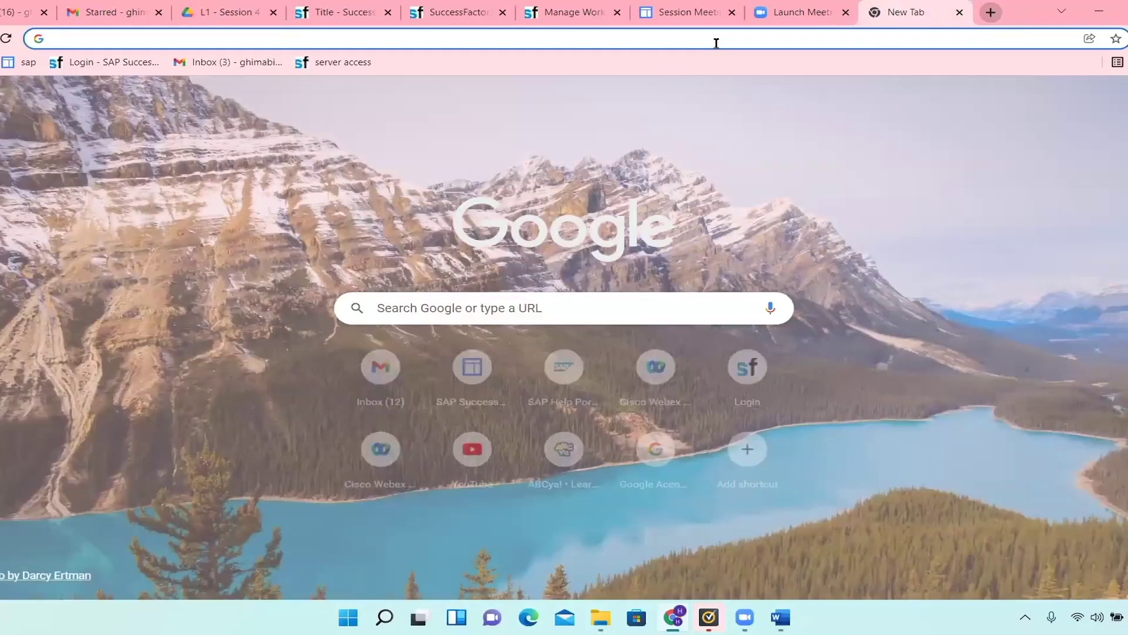
{"action": "left_click", "coordinate": [716, 43]}
{"action": "type", "text": "help"}
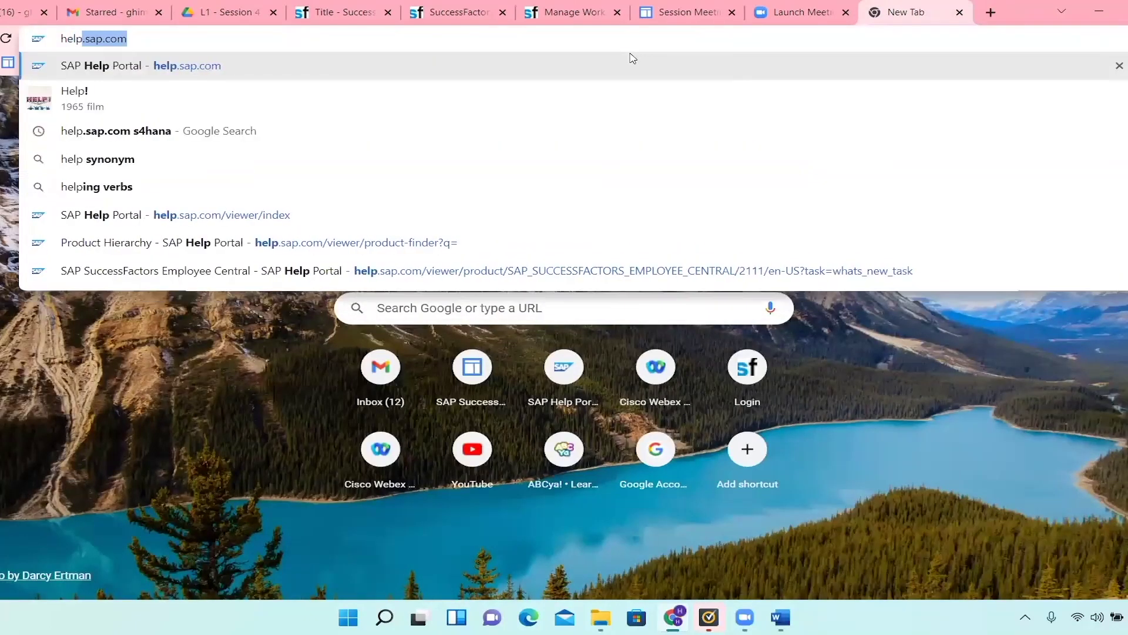
{"action": "type", "text": ".sap"}
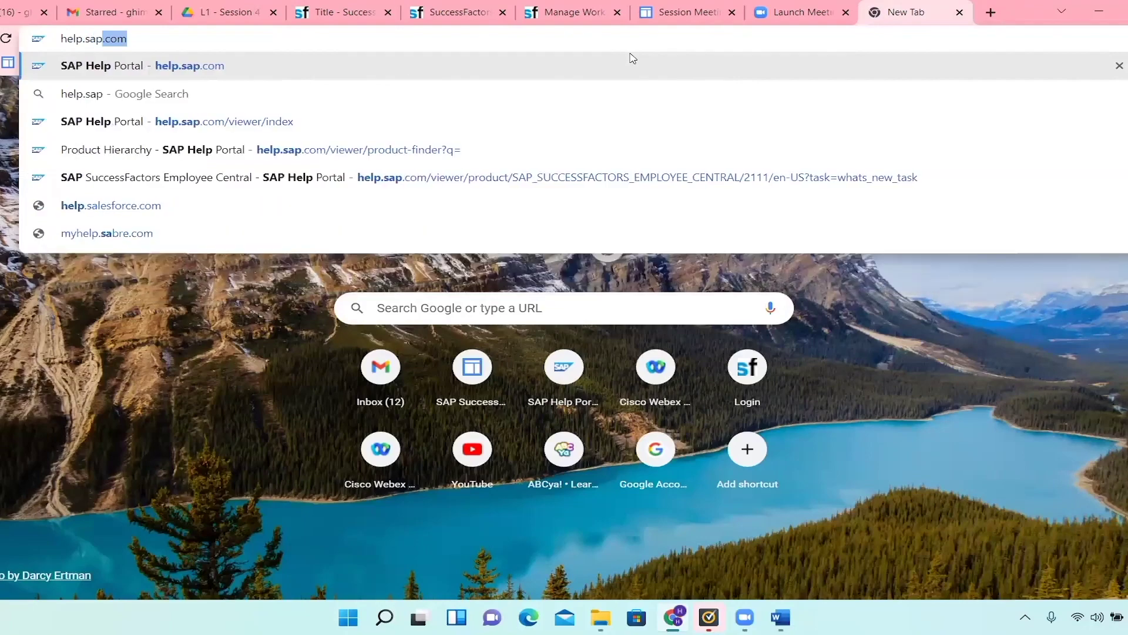
{"action": "key", "text": "Return"}
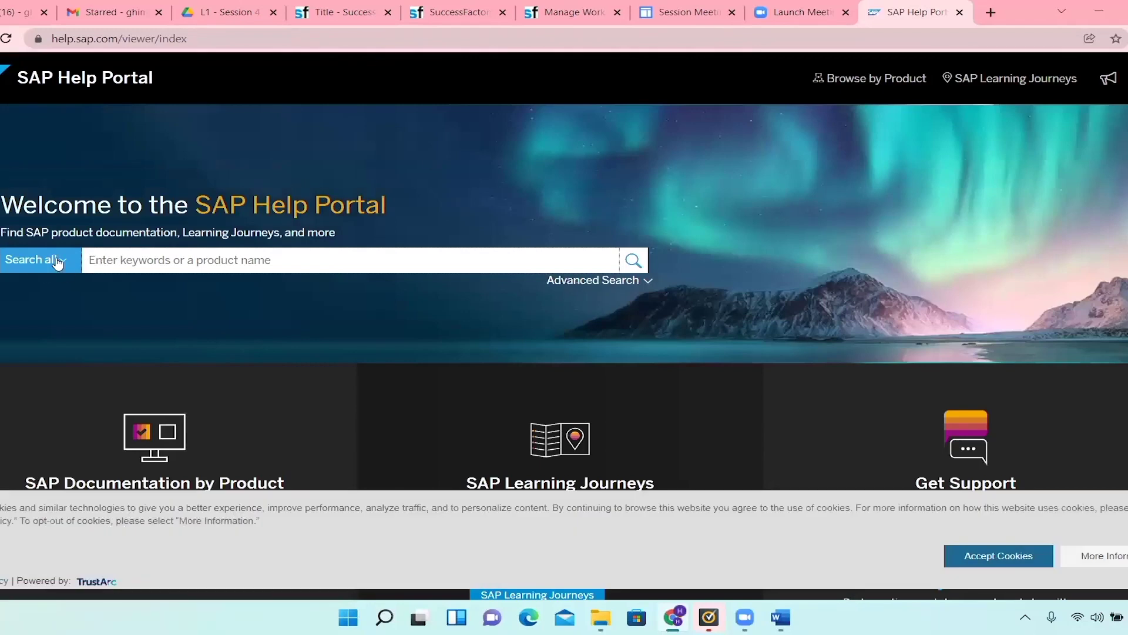
Step: Browse the documentation by product and expand the Human Capital Management category
{"action": "left_click", "coordinate": [59, 260]}
{"action": "left_click", "coordinate": [28, 322]}
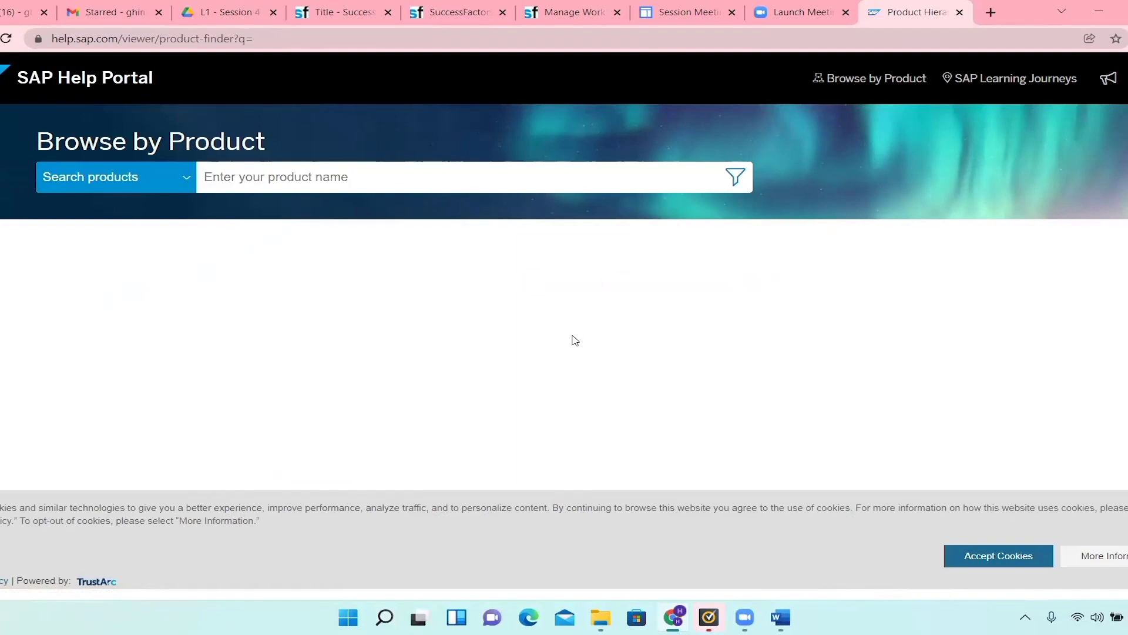
{"action": "scroll", "coordinate": [188, 328], "scroll_direction": "down", "scroll_amount": 5}
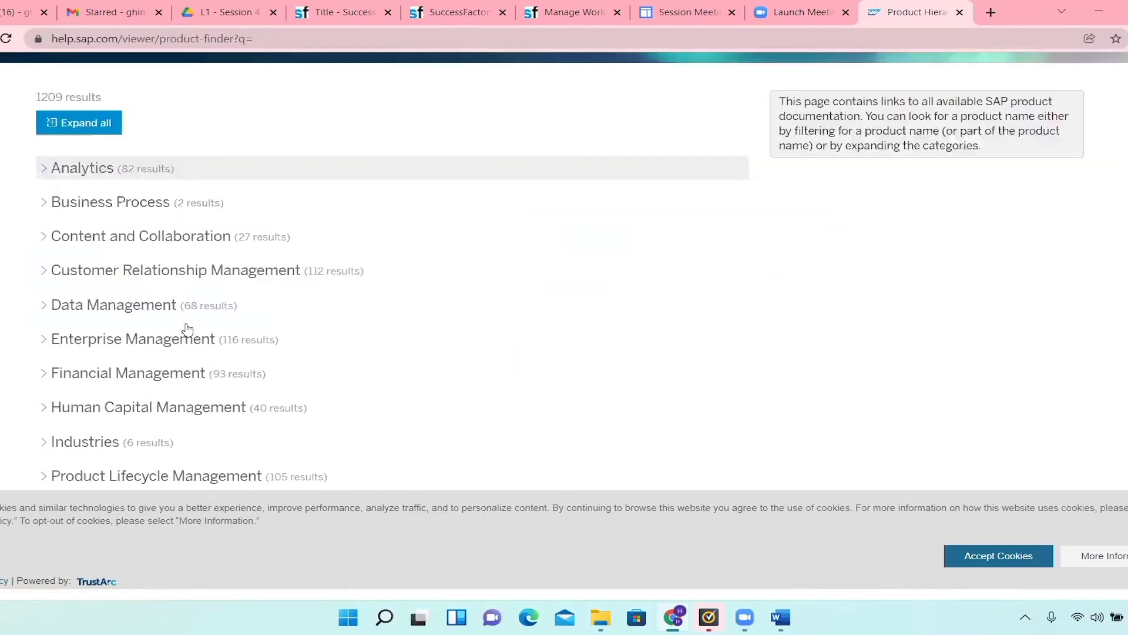
{"action": "left_click", "coordinate": [189, 264]}
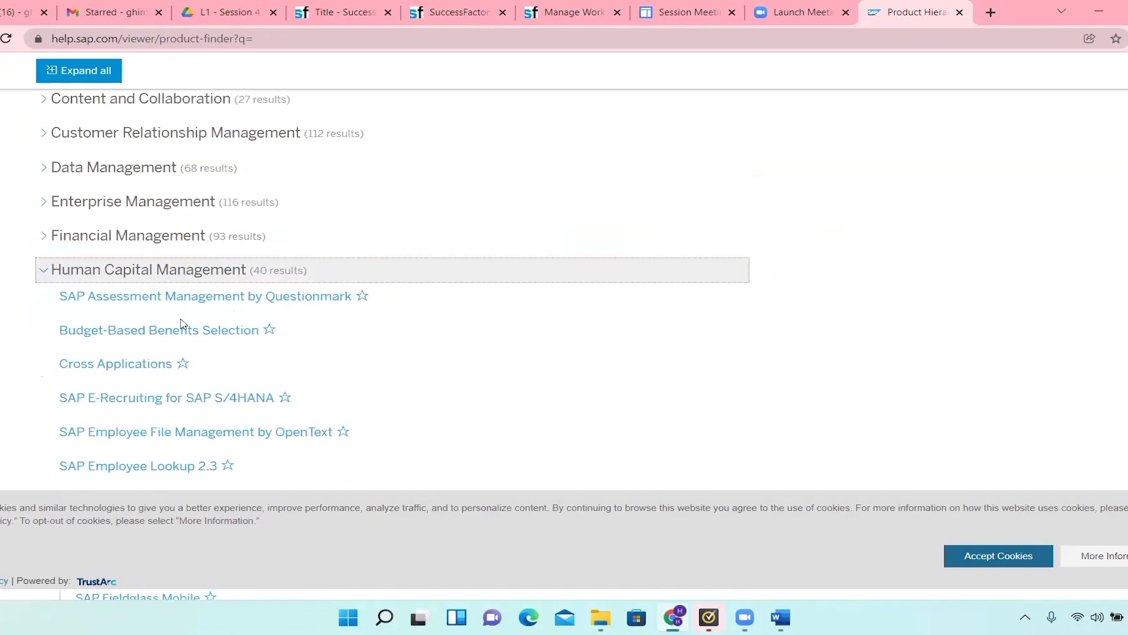
Step: Open the SAP SuccessFactors Employee Central documentation listed under the SAP SuccessFactors HCM Suite
{"action": "scroll", "coordinate": [189, 337], "scroll_direction": "down", "scroll_amount": 4}
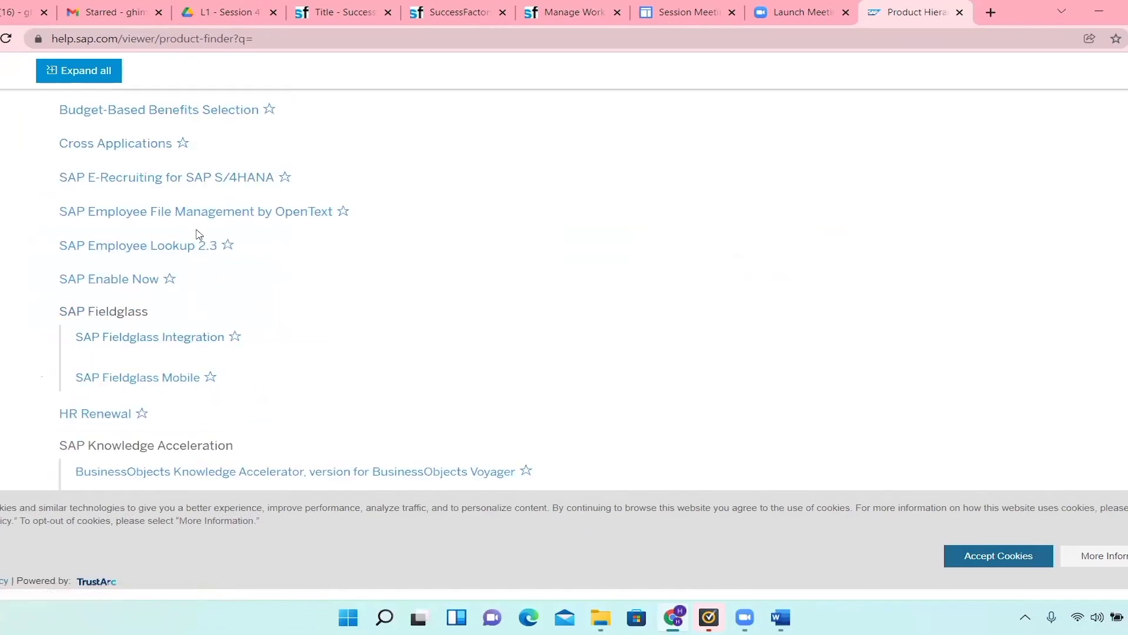
{"action": "scroll", "coordinate": [198, 236], "scroll_direction": "down", "scroll_amount": 6}
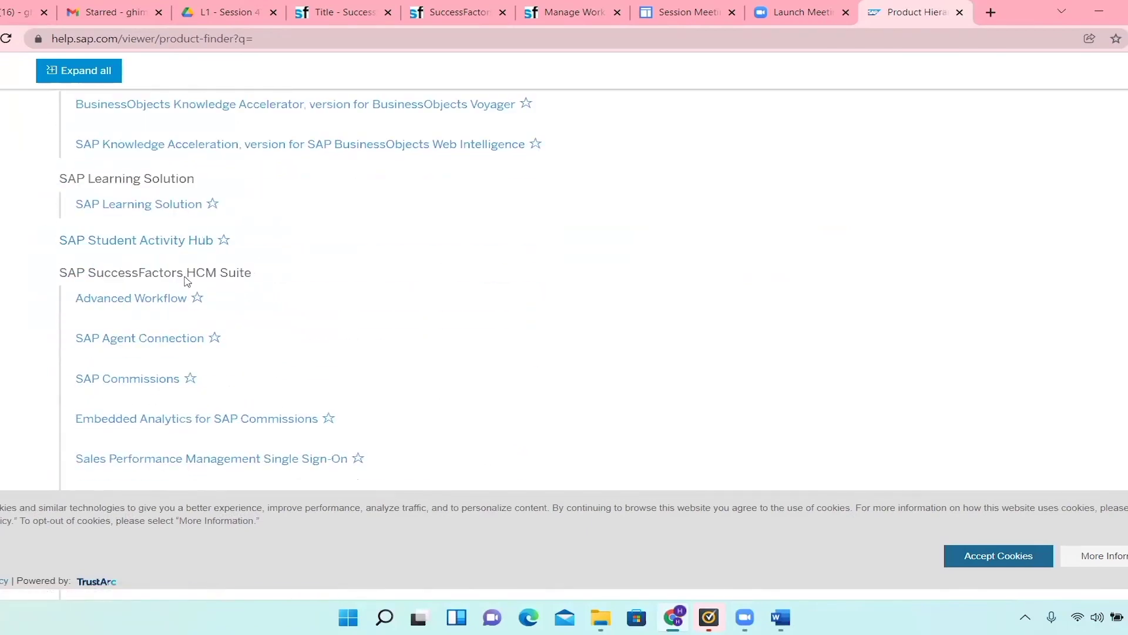
{"action": "scroll", "coordinate": [184, 294], "scroll_direction": "down", "scroll_amount": 1}
{"action": "scroll", "coordinate": [186, 284], "scroll_direction": "down", "scroll_amount": 2}
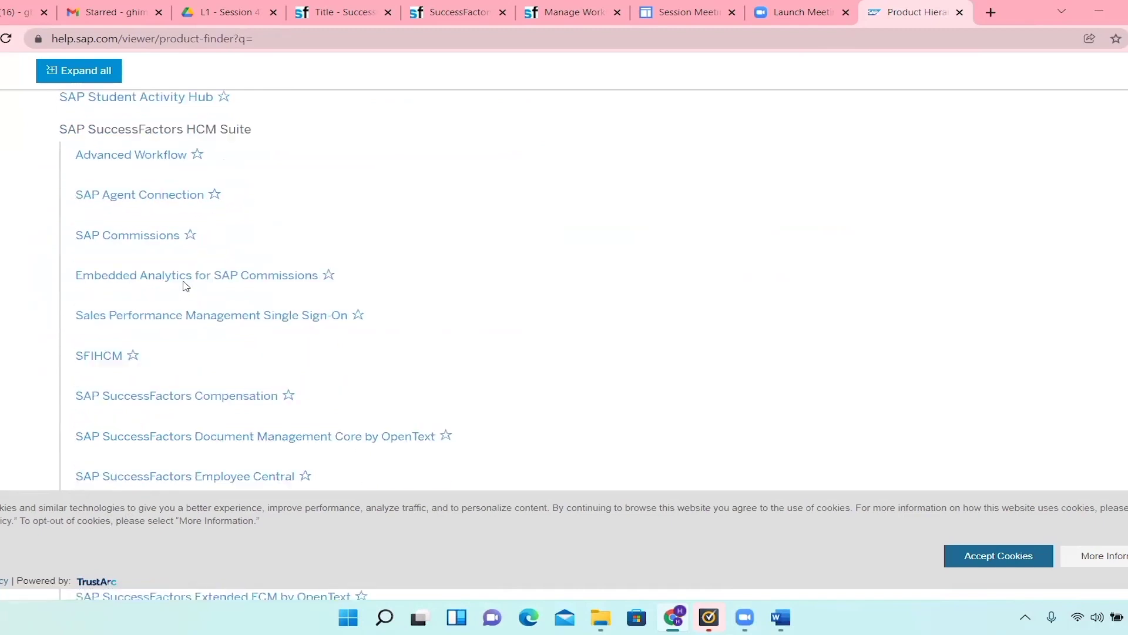
{"action": "scroll", "coordinate": [185, 290], "scroll_direction": "down", "scroll_amount": 1}
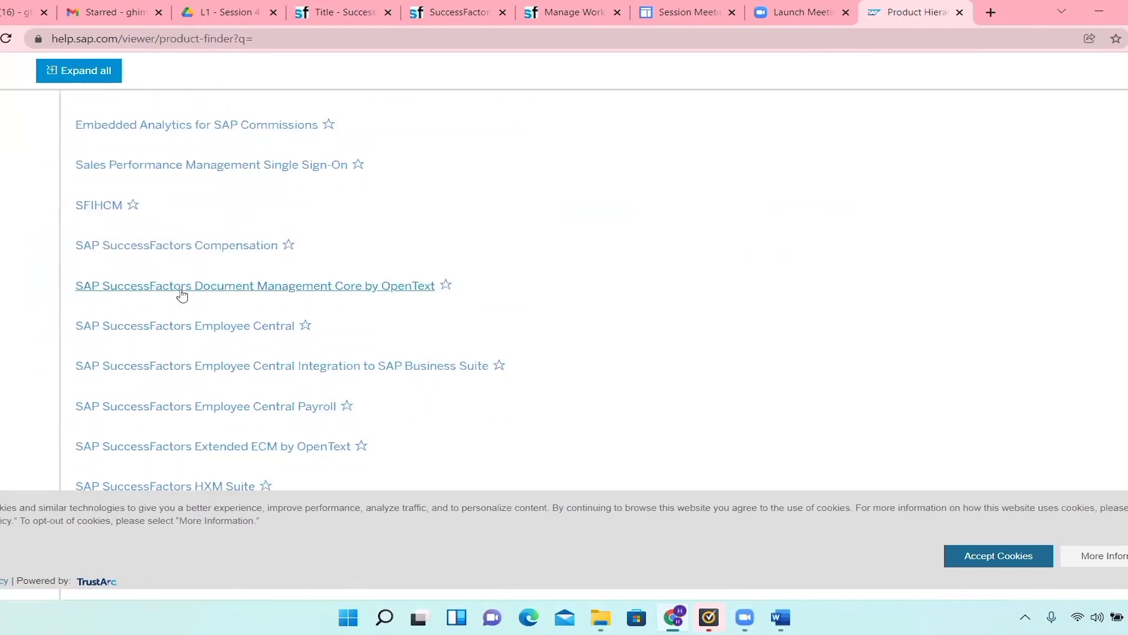
{"action": "left_click", "coordinate": [172, 329]}
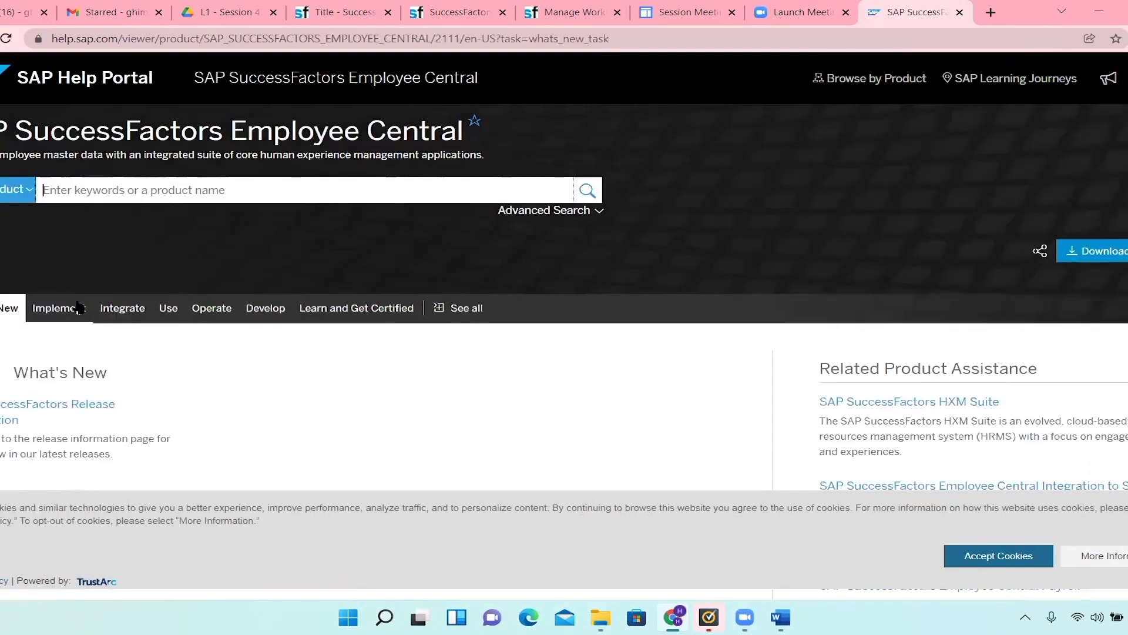
Step: Show the Employee Central implementation guides, view the Implementing Employee Central Core guide and return to the guide list
{"action": "left_click", "coordinate": [78, 306]}
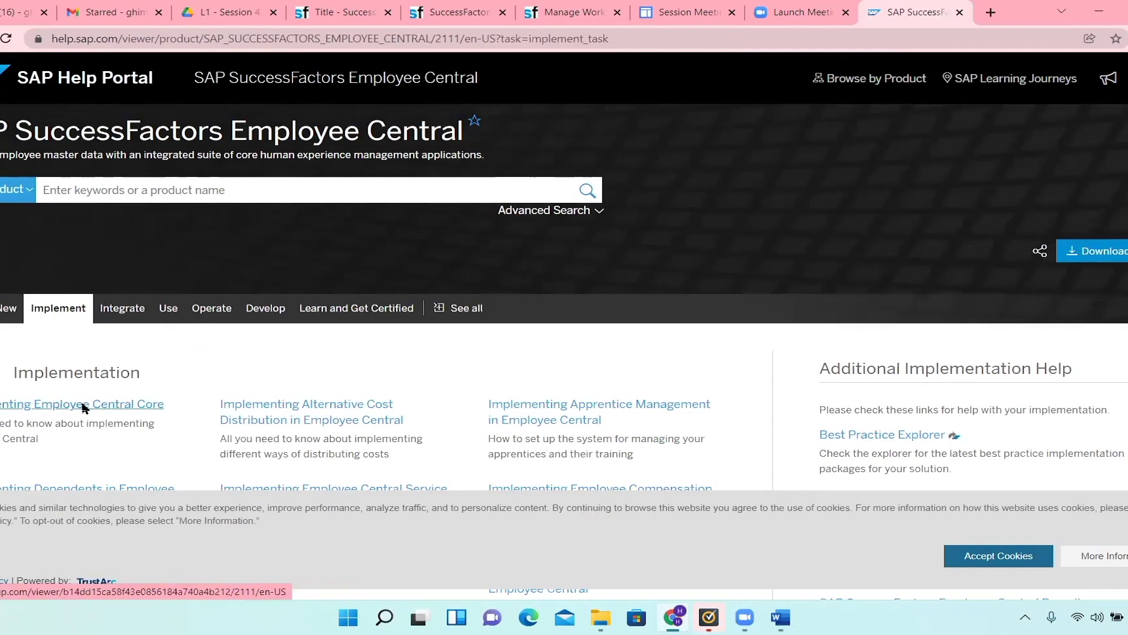
{"action": "left_click", "coordinate": [83, 404]}
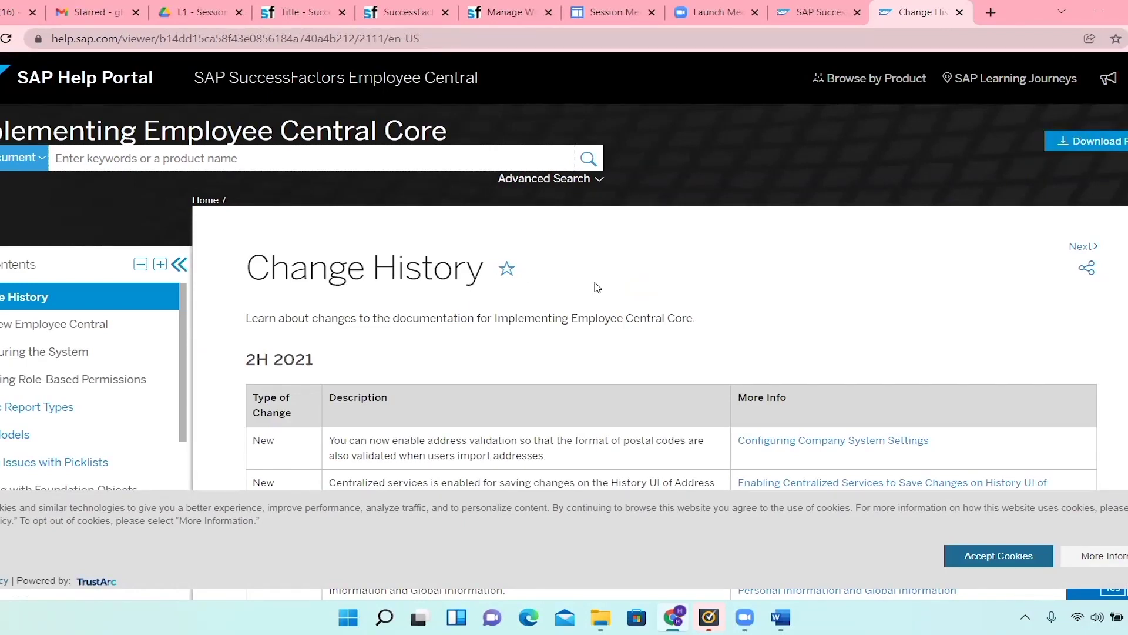
{"action": "left_click", "coordinate": [960, 12]}
{"action": "scroll", "coordinate": [703, 305], "scroll_direction": "down", "scroll_amount": 3}
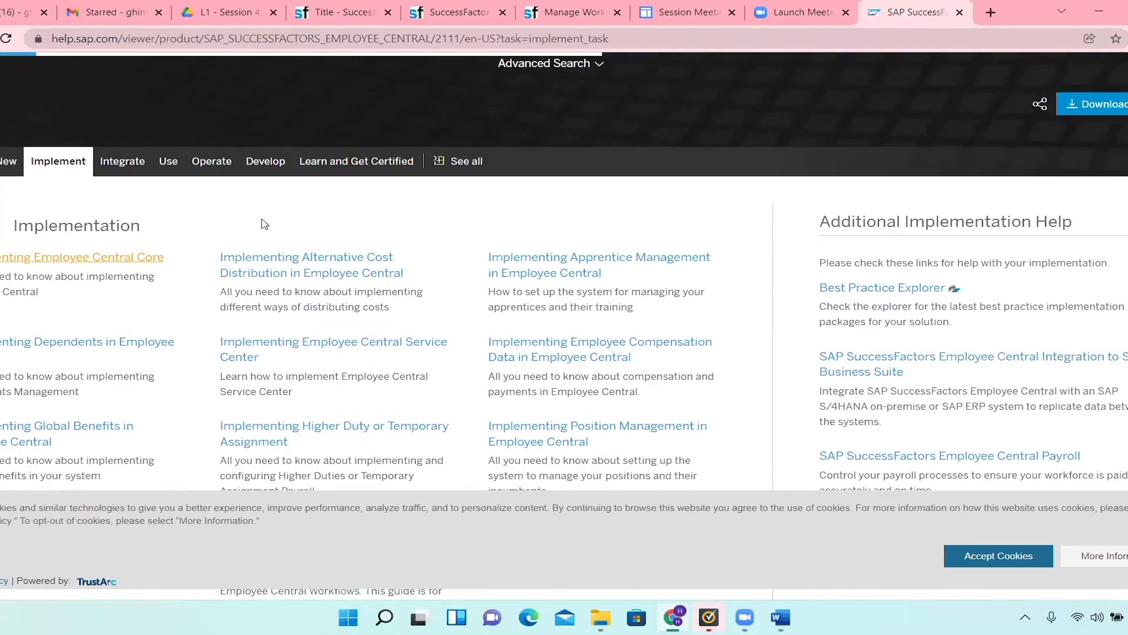
Step: Find "business" on the Employee Central implementation page and open the Implementing Business Rules in SAP SuccessFactors guide
{"action": "scroll", "coordinate": [377, 216], "scroll_direction": "up", "scroll_amount": 3}
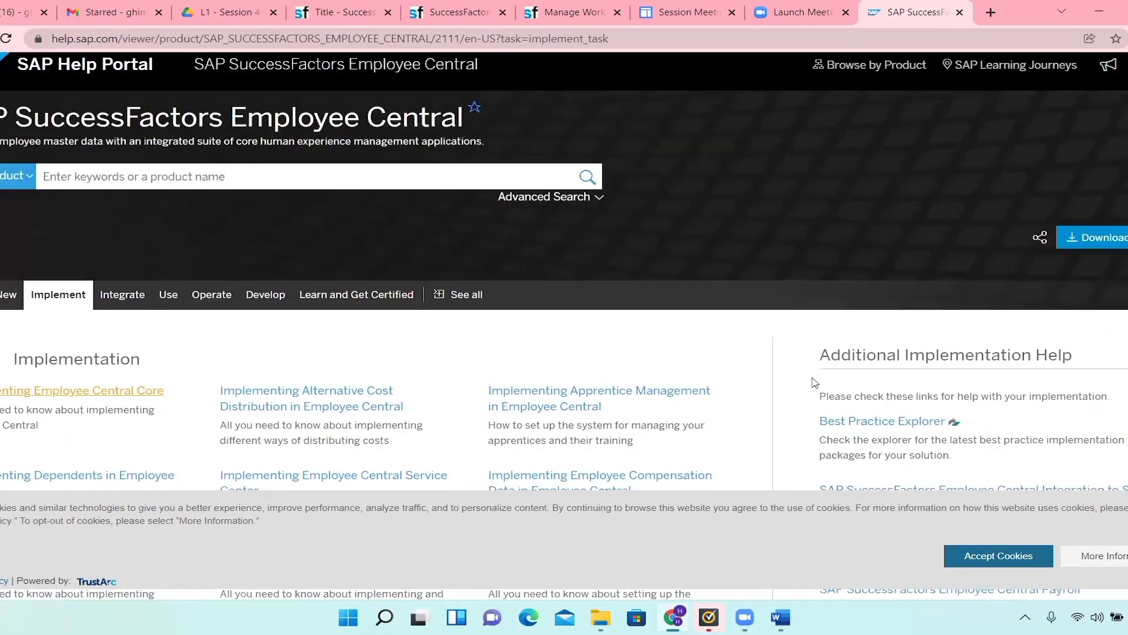
{"action": "key", "text": "ctrl+f"}
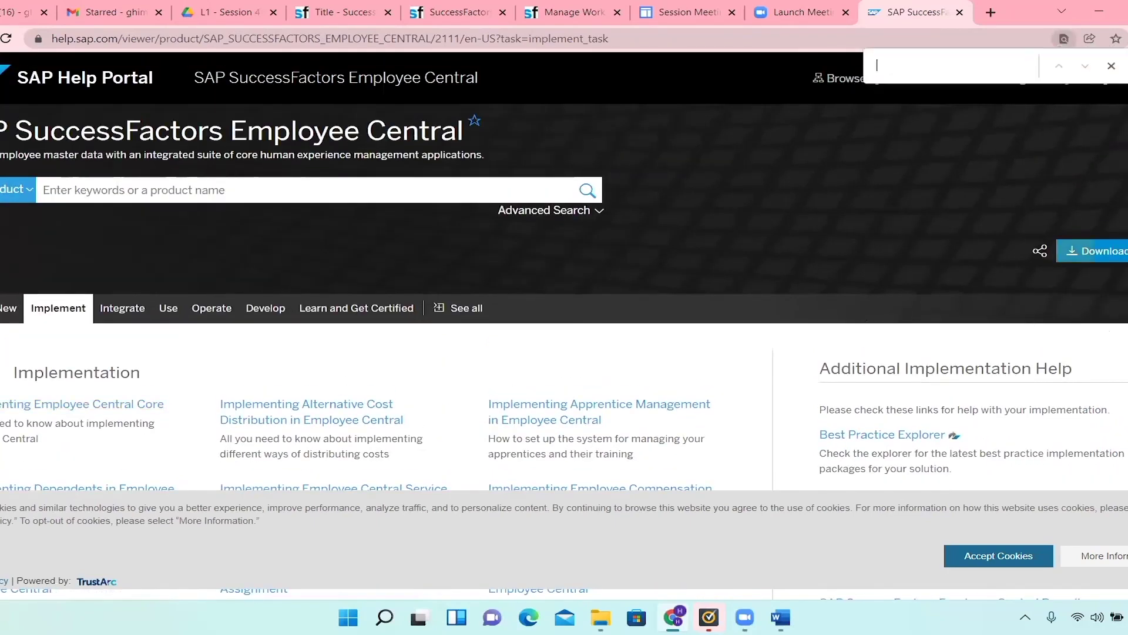
{"action": "type", "text": "business"}
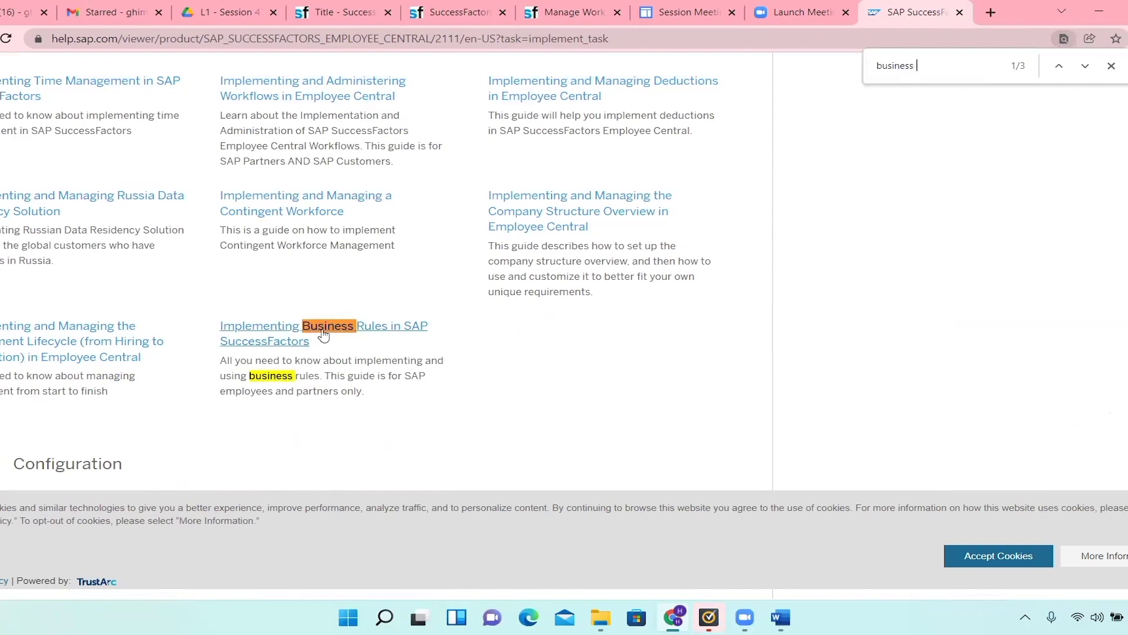
{"action": "left_click", "coordinate": [346, 331]}
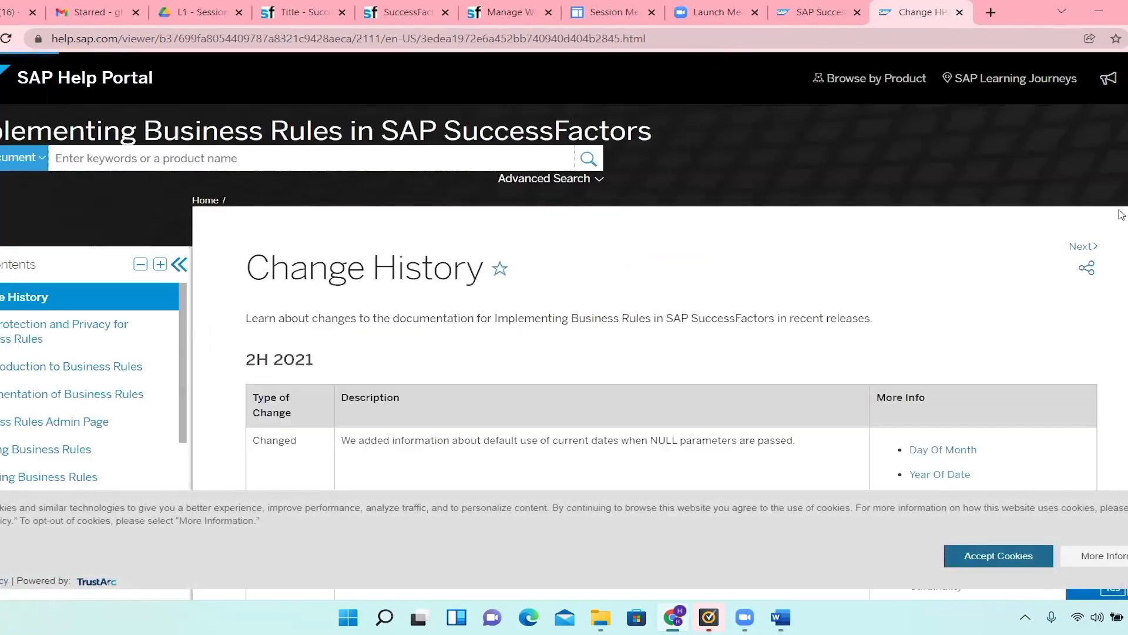
Step: Open the full PDF document of the Implementing Business Rules guide and go to its table of contents
{"action": "left_click", "coordinate": [1116, 141]}
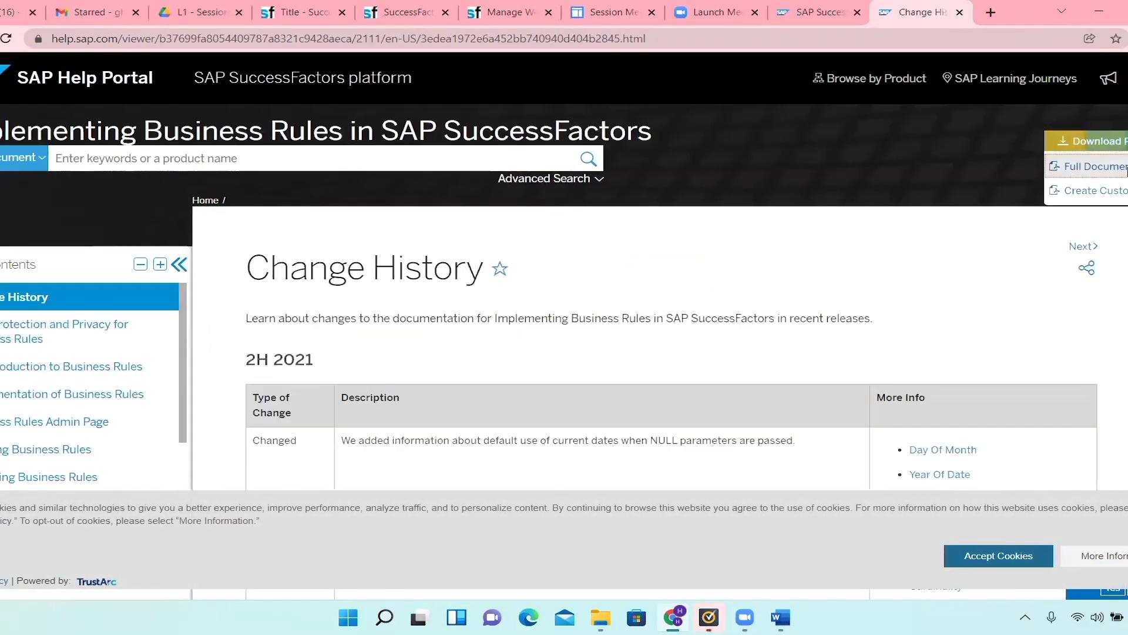
{"action": "left_click", "coordinate": [1123, 165]}
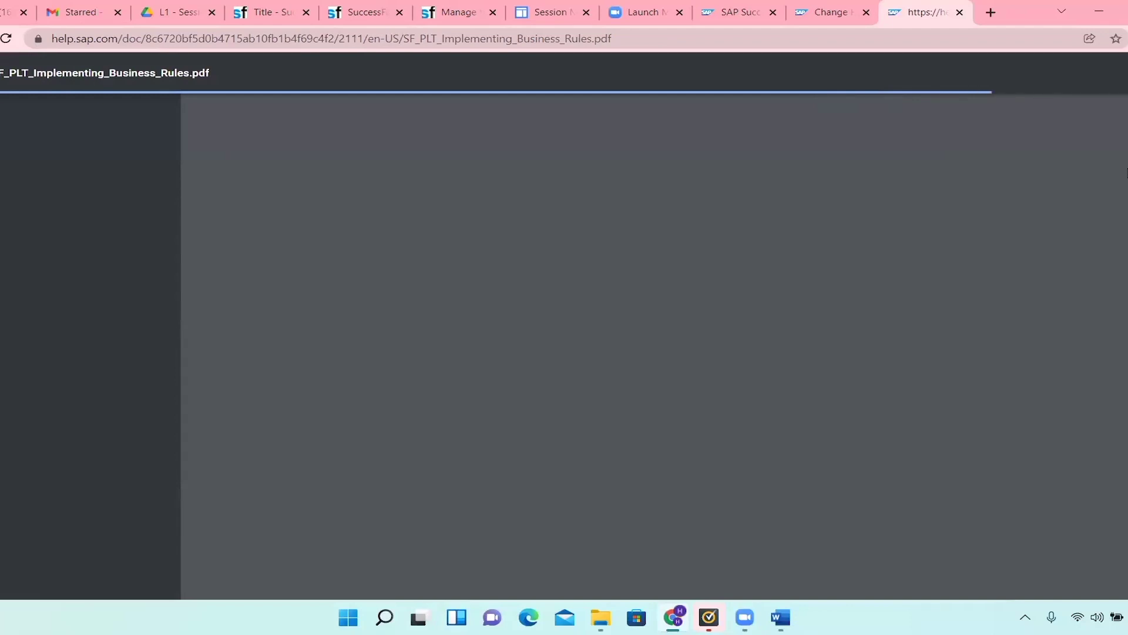
{"action": "scroll", "coordinate": [920, 266], "scroll_direction": "down", "scroll_amount": 4}
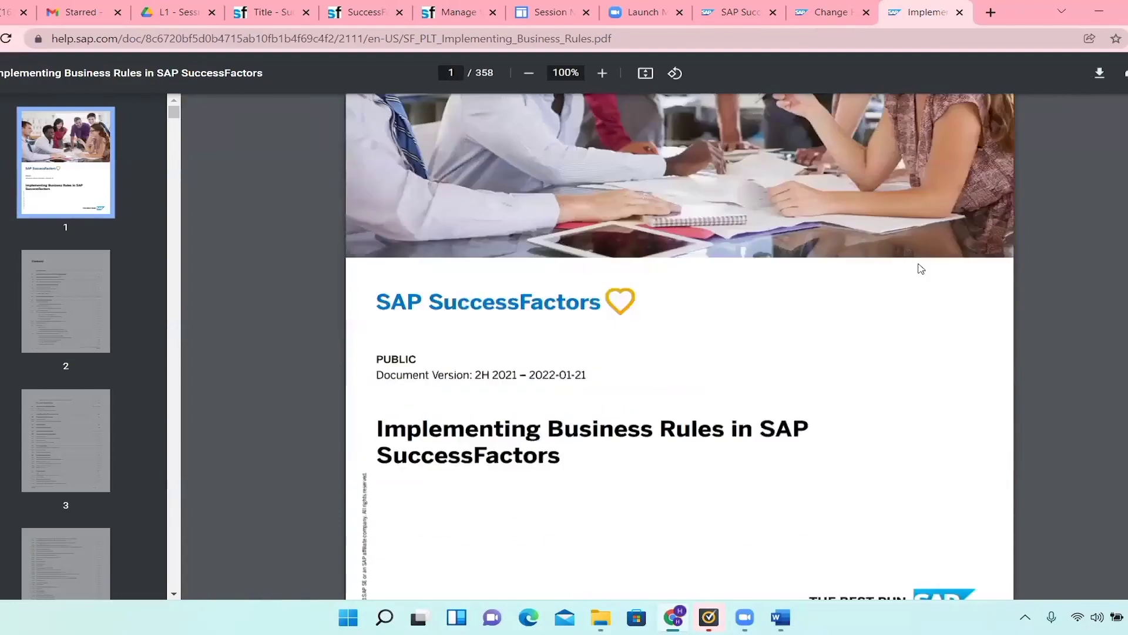
{"action": "scroll", "coordinate": [921, 269], "scroll_direction": "down", "scroll_amount": 10}
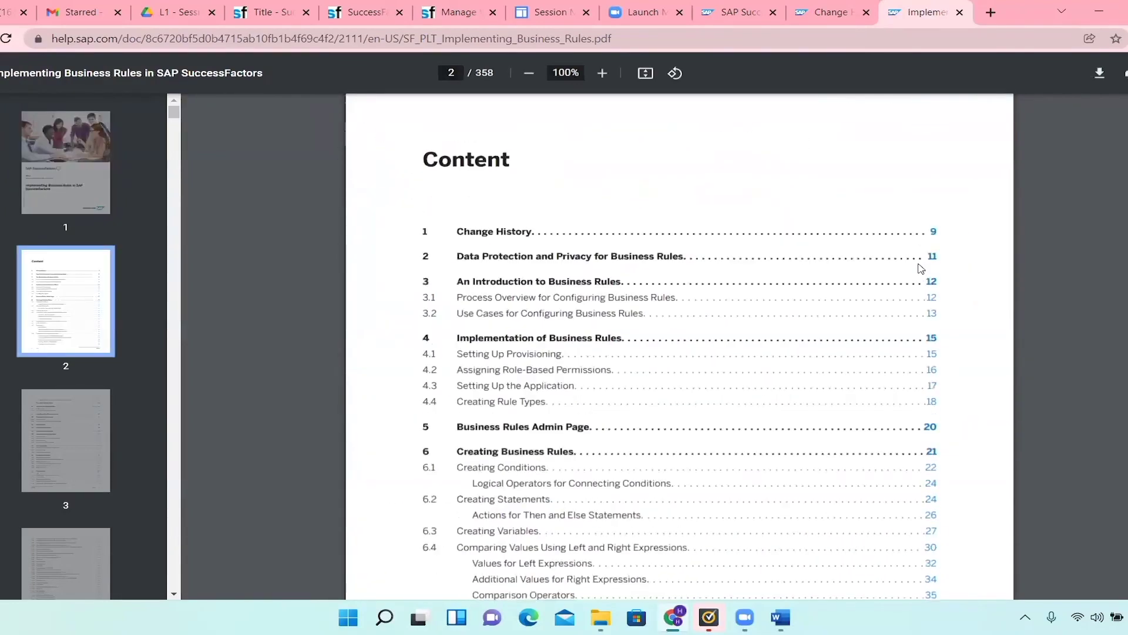
{"action": "scroll", "coordinate": [921, 268], "scroll_direction": "down", "scroll_amount": 3}
{"action": "scroll", "coordinate": [921, 268], "scroll_direction": "up", "scroll_amount": 3}
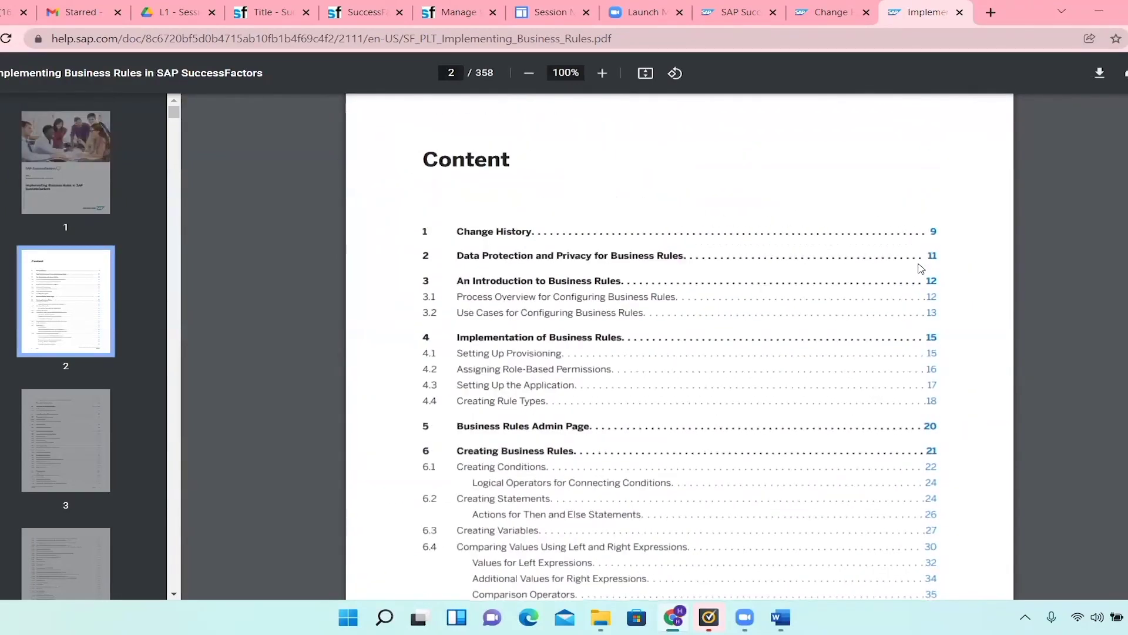
{"action": "scroll", "coordinate": [393, 318], "scroll_direction": "down", "scroll_amount": 1}
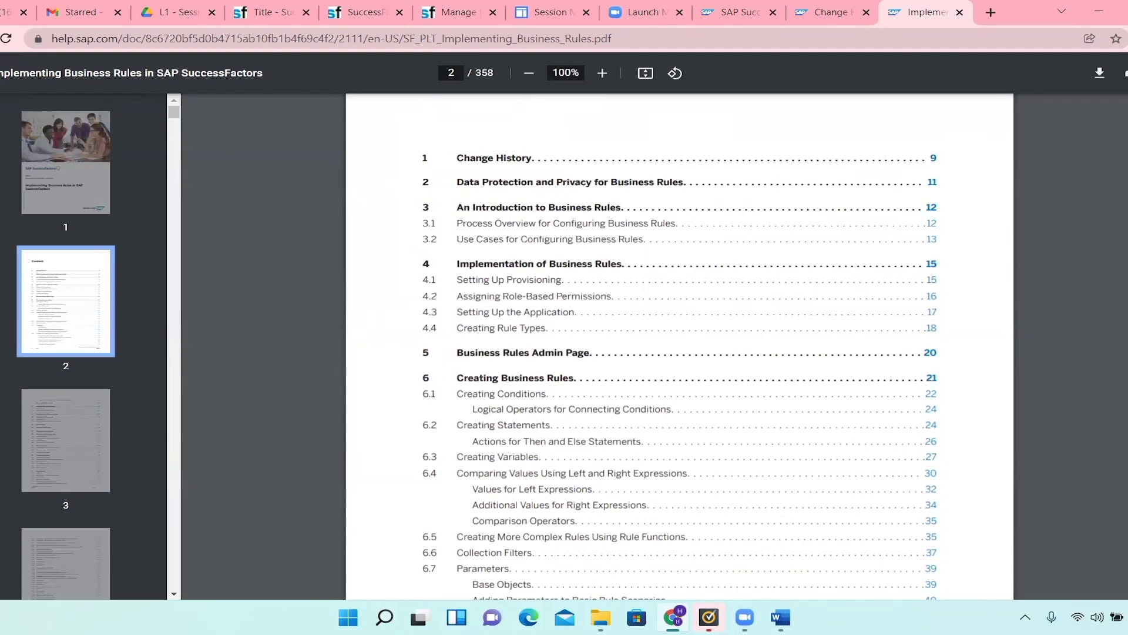
Step: Go to chapter 6, Creating Business Rules, from the table of contents and read through its procedure
{"action": "left_click", "coordinate": [932, 377]}
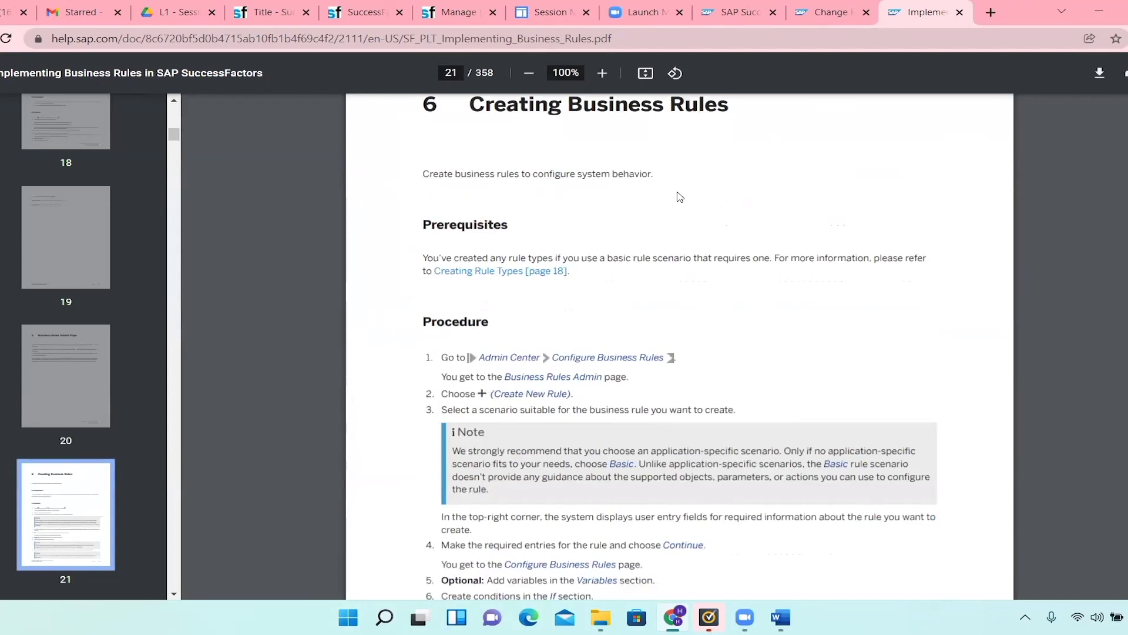
{"action": "scroll", "coordinate": [594, 249], "scroll_direction": "down", "scroll_amount": 1}
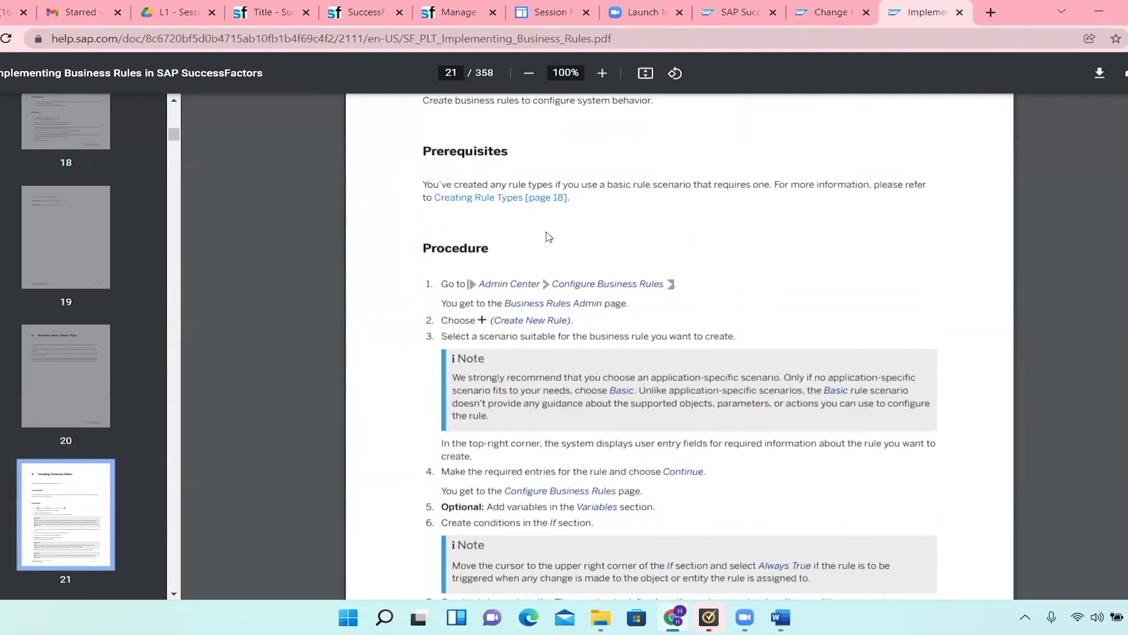
{"action": "scroll", "coordinate": [999, 257], "scroll_direction": "down", "scroll_amount": 3}
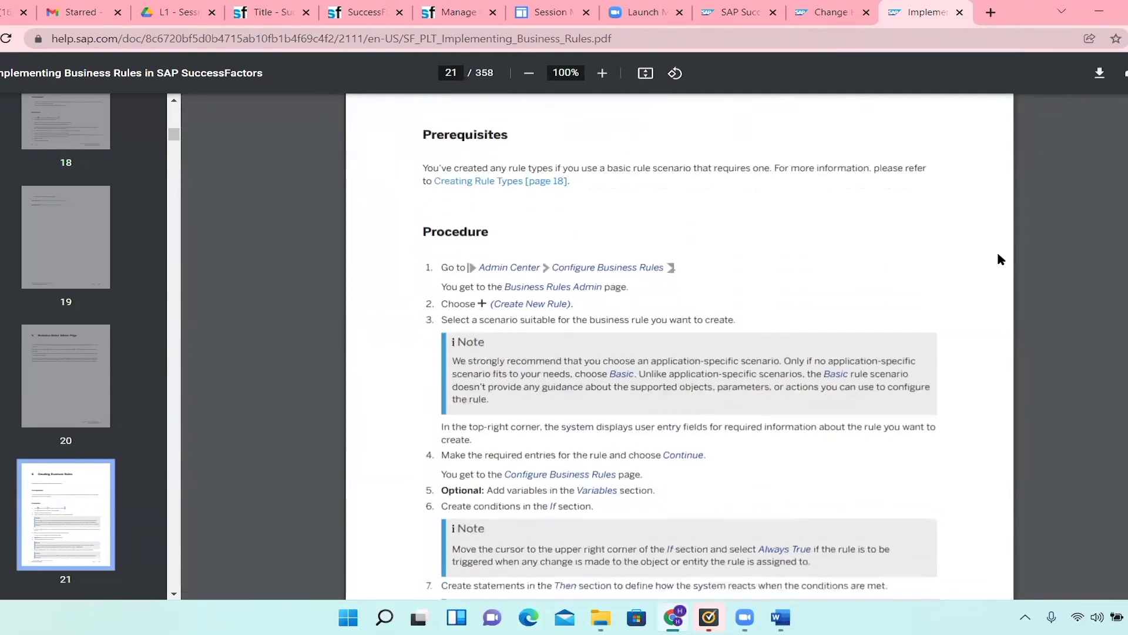
{"action": "scroll", "coordinate": [997, 256], "scroll_direction": "down", "scroll_amount": 7}
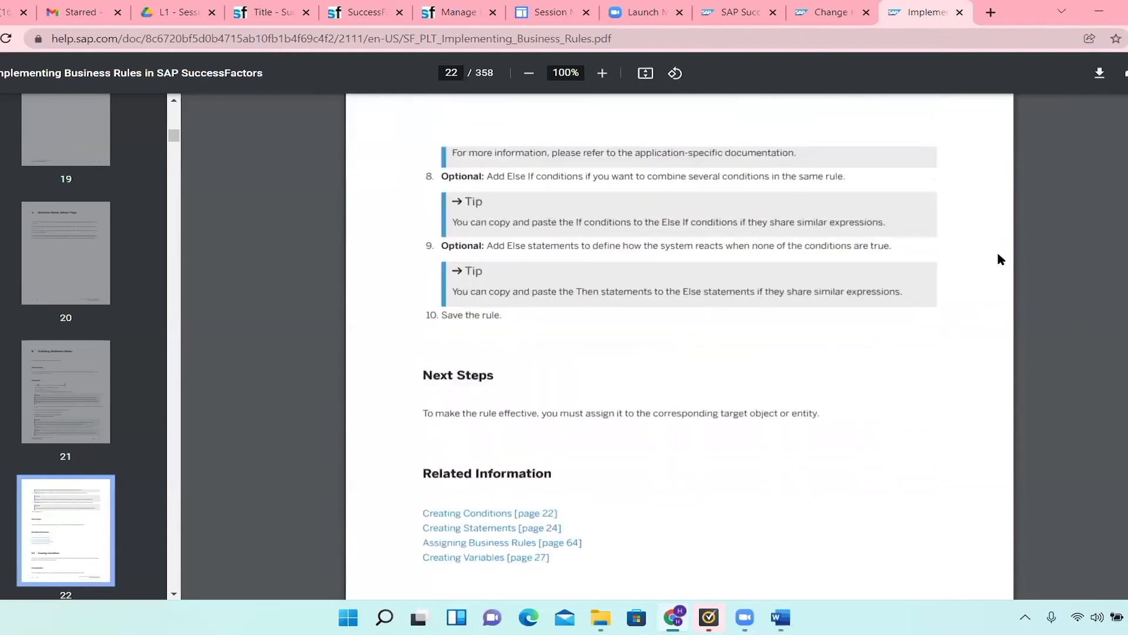
{"action": "scroll", "coordinate": [998, 256], "scroll_direction": "up", "scroll_amount": 2}
{"action": "scroll", "coordinate": [999, 259], "scroll_direction": "up", "scroll_amount": 8}
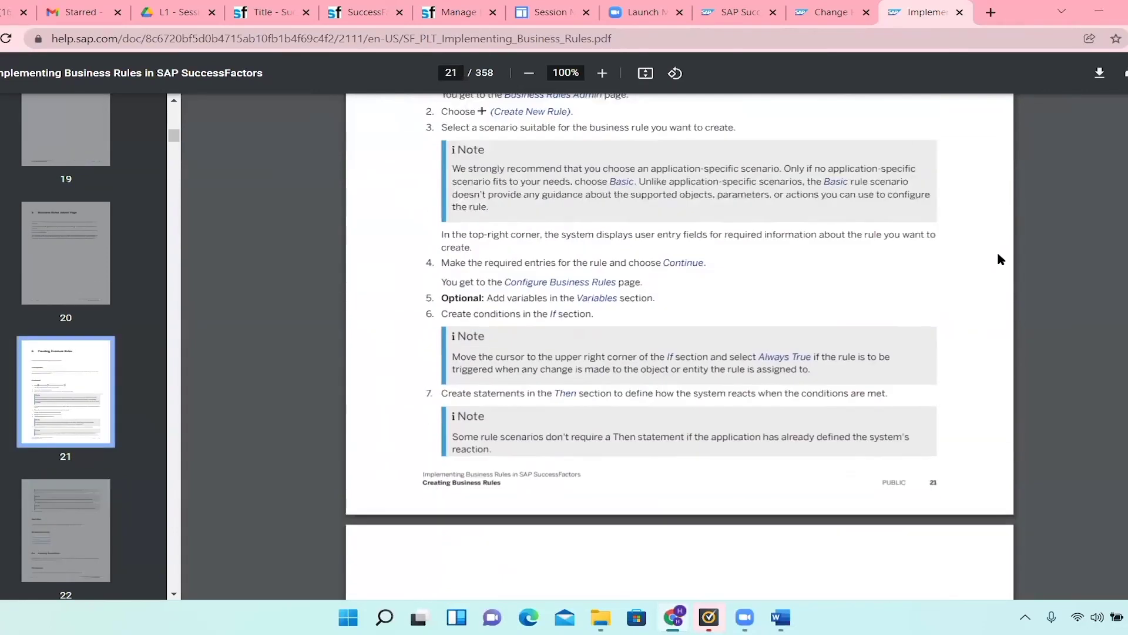
Step: Return to the table of contents and go to chapter 3, An Introduction to Business Rules
{"action": "scroll", "coordinate": [1000, 259], "scroll_direction": "up", "scroll_amount": 20}
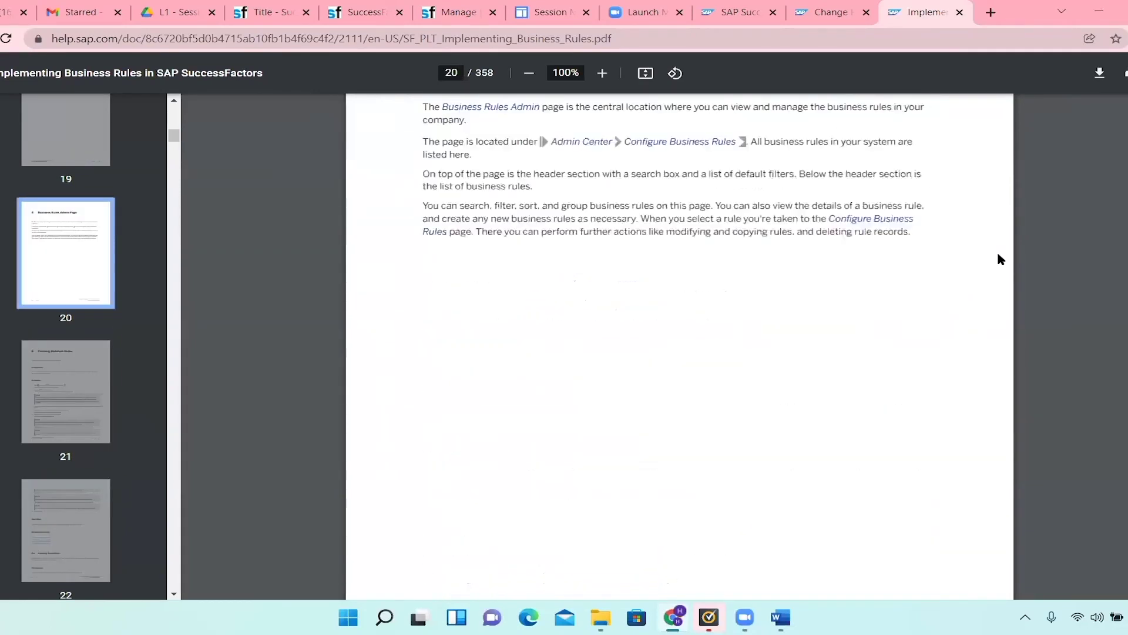
{"action": "scroll", "coordinate": [1001, 260], "scroll_direction": "up", "scroll_amount": 13}
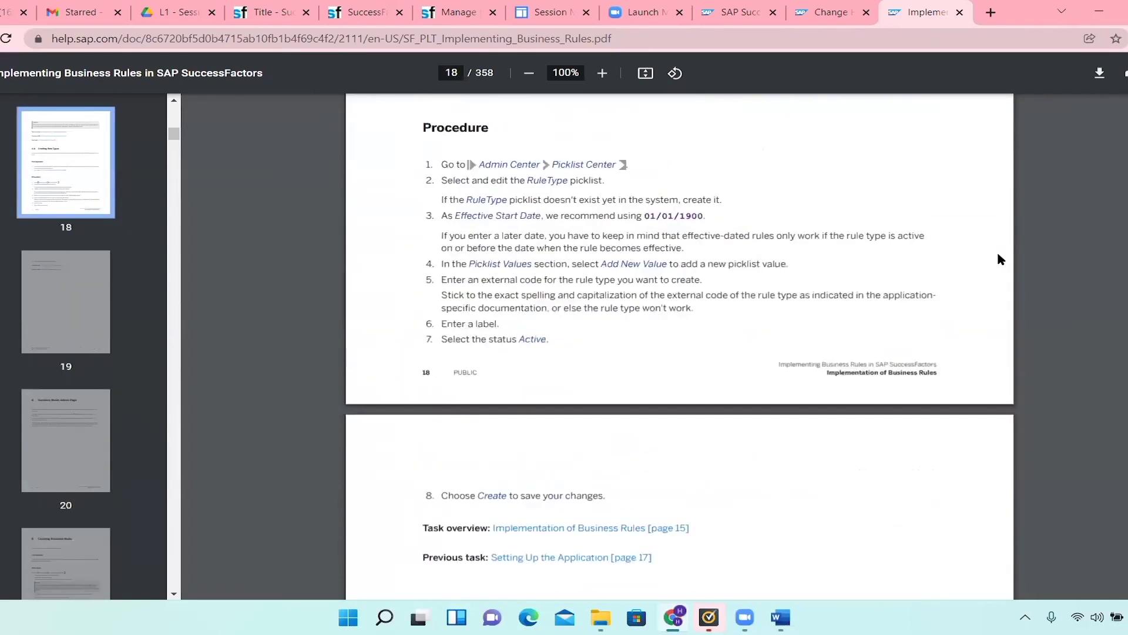
{"action": "scroll", "coordinate": [1013, 245], "scroll_direction": "up", "scroll_amount": 11}
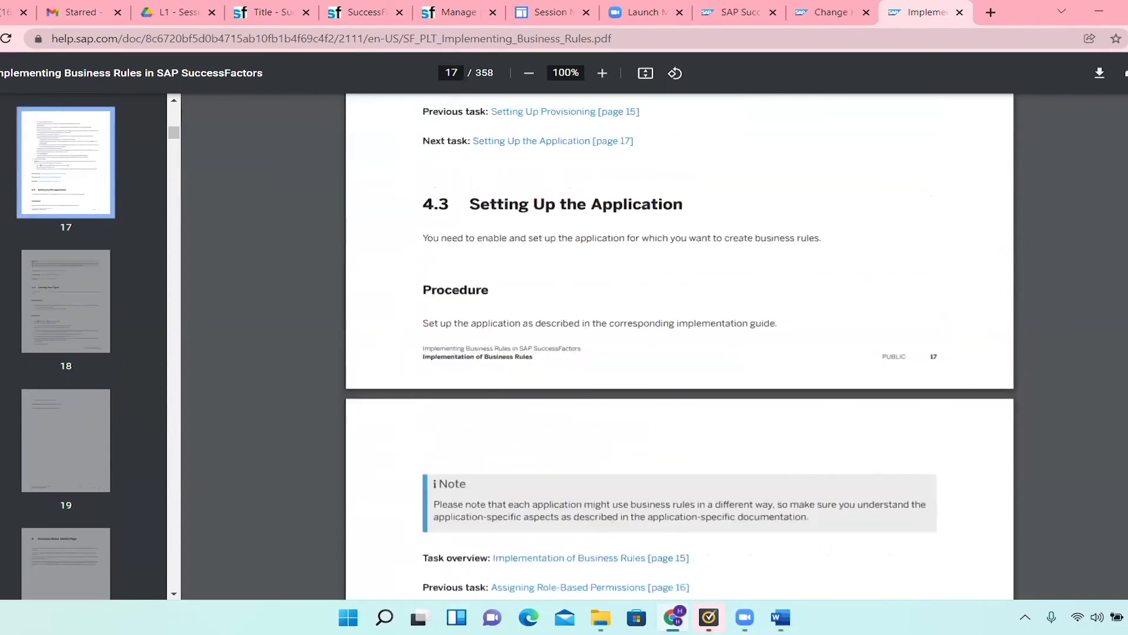
{"action": "scroll", "coordinate": [679, 347], "scroll_direction": "up", "scroll_amount": 20}
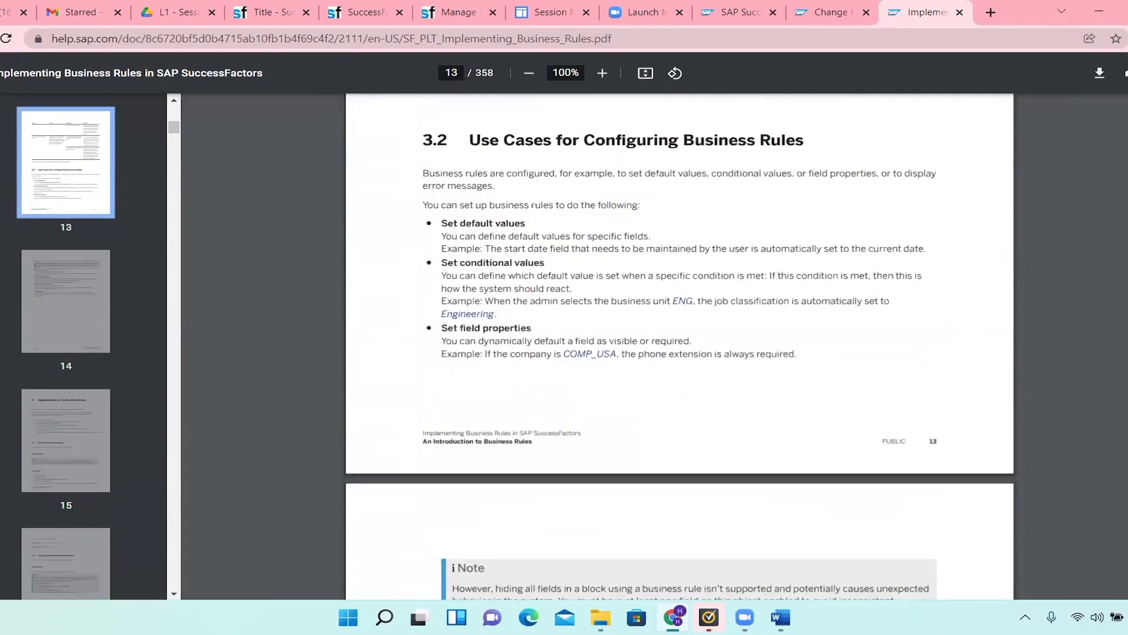
{"action": "scroll", "coordinate": [831, 264], "scroll_direction": "up", "scroll_amount": 20}
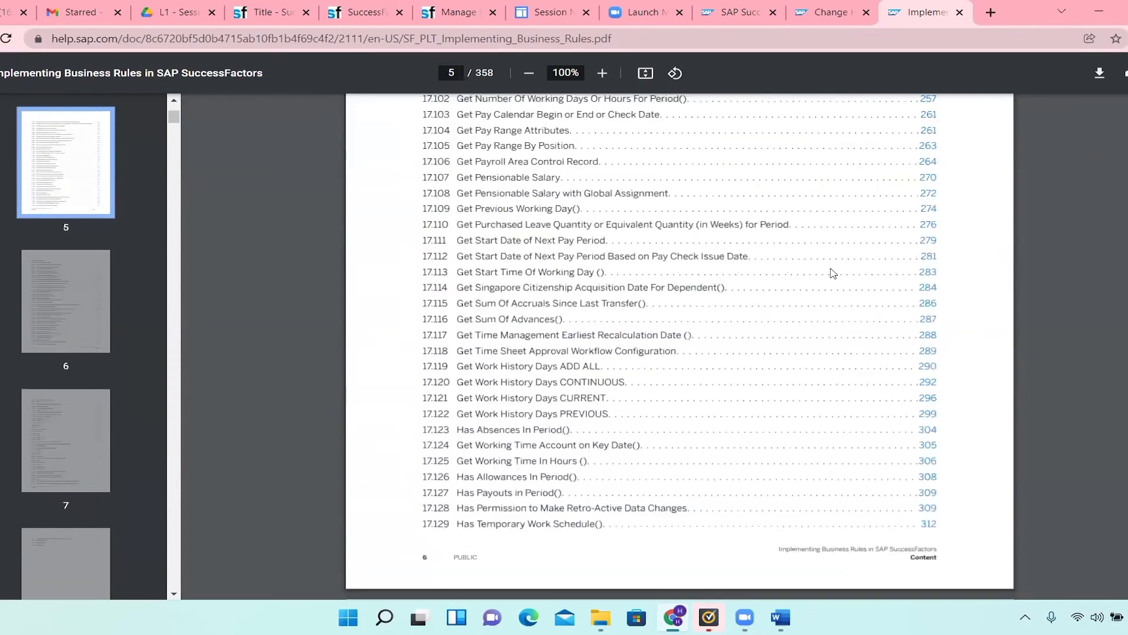
{"action": "scroll", "coordinate": [834, 273], "scroll_direction": "up", "scroll_amount": 20}
{"action": "scroll", "coordinate": [833, 273], "scroll_direction": "down", "scroll_amount": 12}
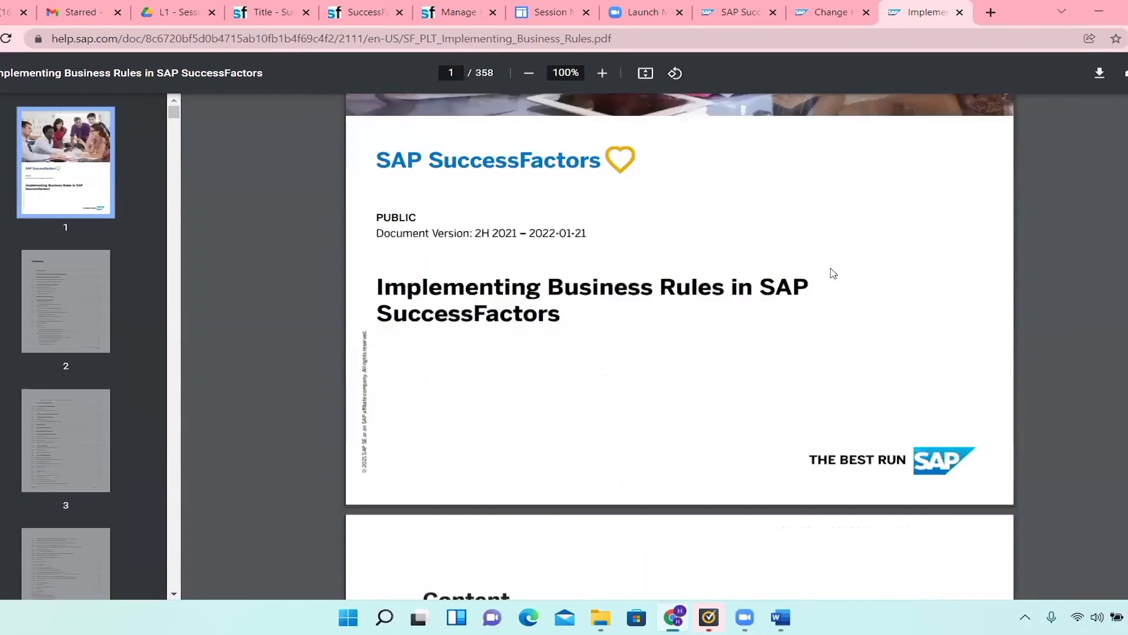
{"action": "scroll", "coordinate": [833, 272], "scroll_direction": "down", "scroll_amount": 4}
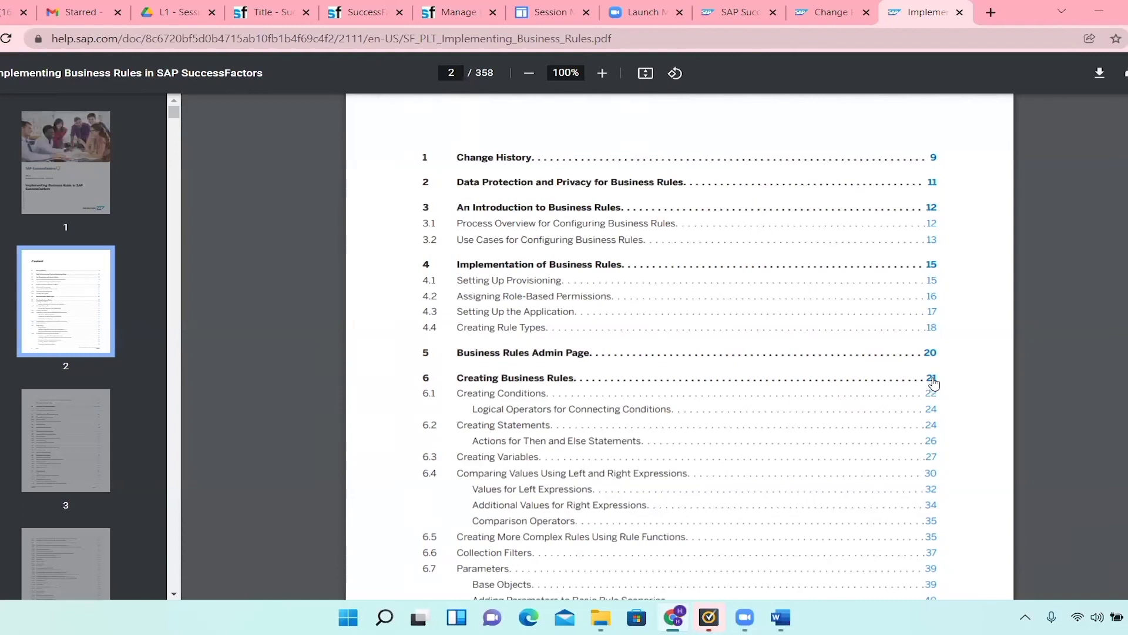
{"action": "left_click", "coordinate": [933, 208]}
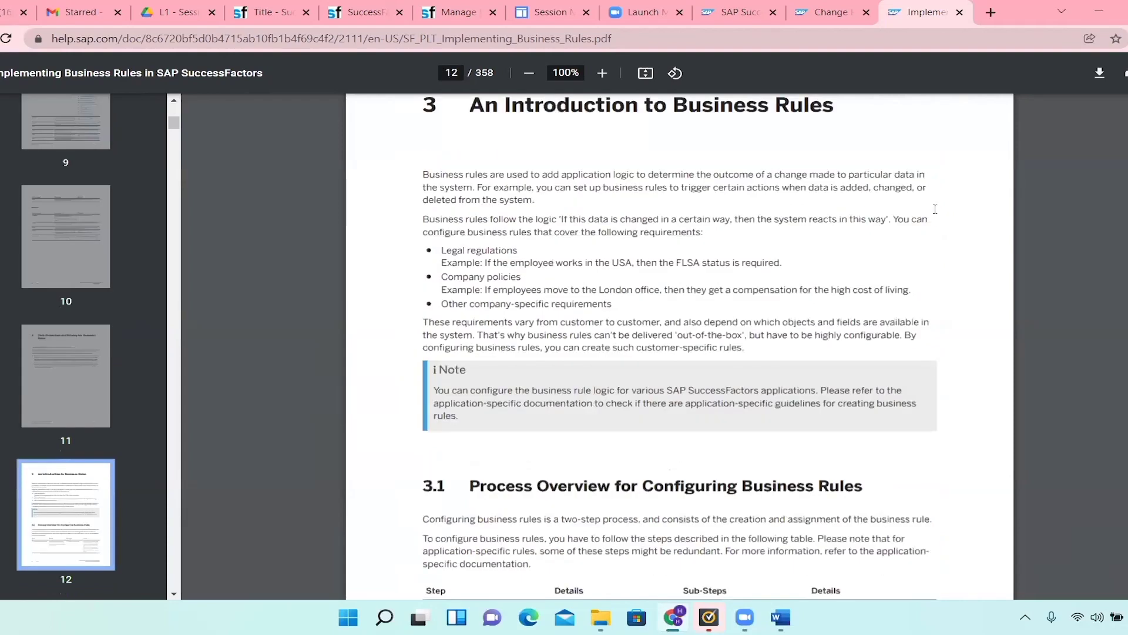
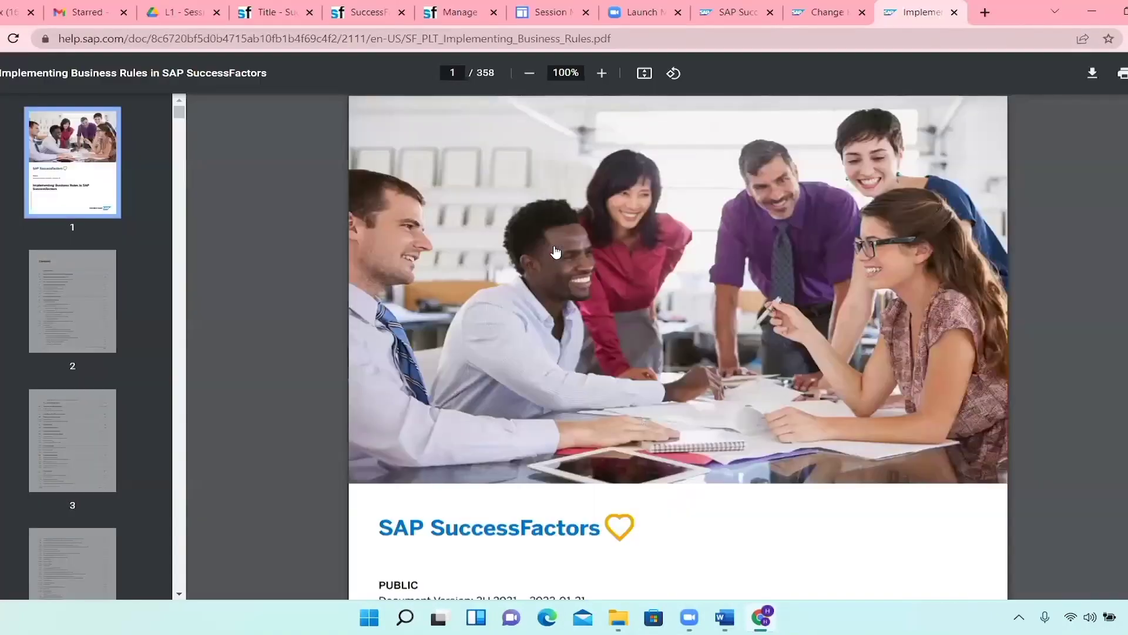
Step: Examine section 3.2, Use Cases for Configuring Business Rules, across pages 13 and 14
{"action": "scroll", "coordinate": [556, 252], "scroll_direction": "down", "scroll_amount": 3}
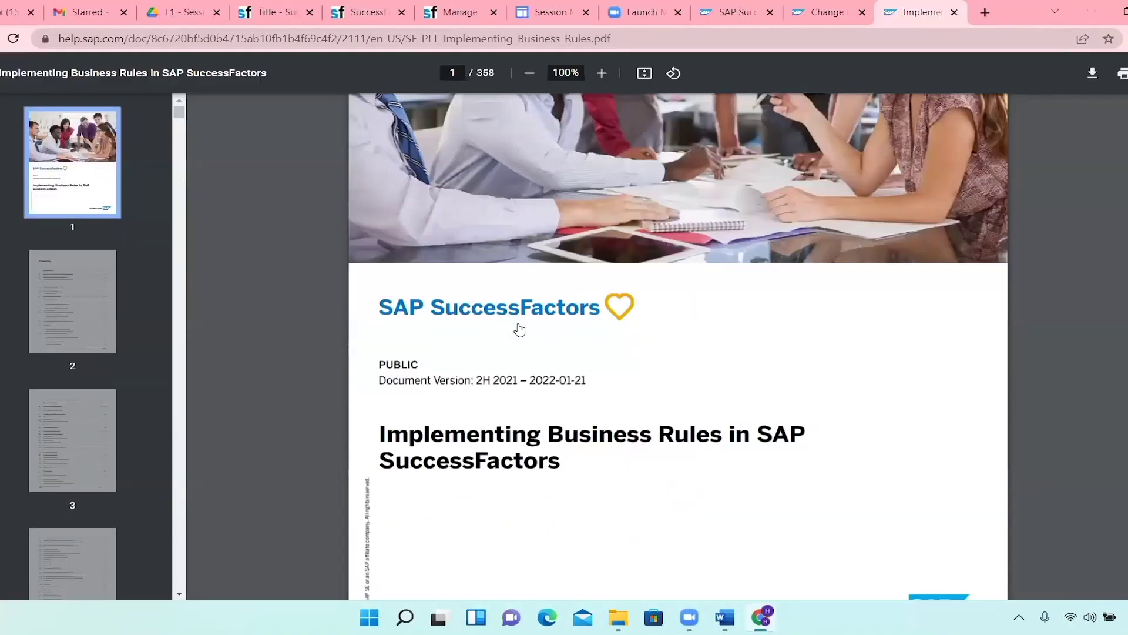
{"action": "scroll", "coordinate": [516, 327], "scroll_direction": "down", "scroll_amount": 10}
{"action": "scroll", "coordinate": [529, 320], "scroll_direction": "down", "scroll_amount": 10}
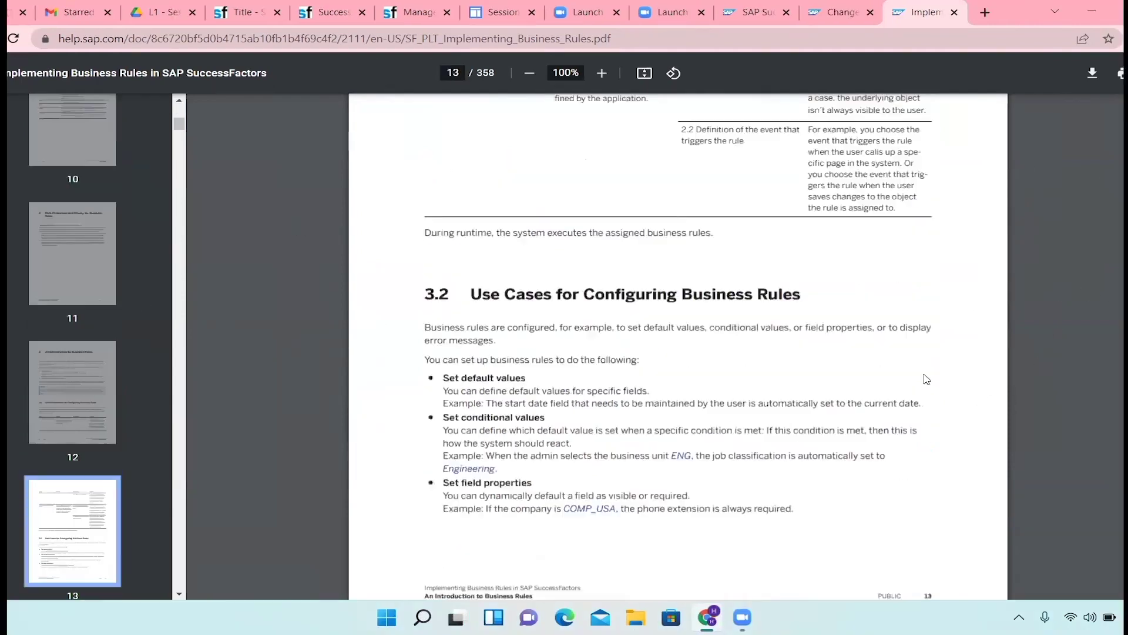
{"action": "scroll", "coordinate": [924, 378], "scroll_direction": "down", "scroll_amount": 3}
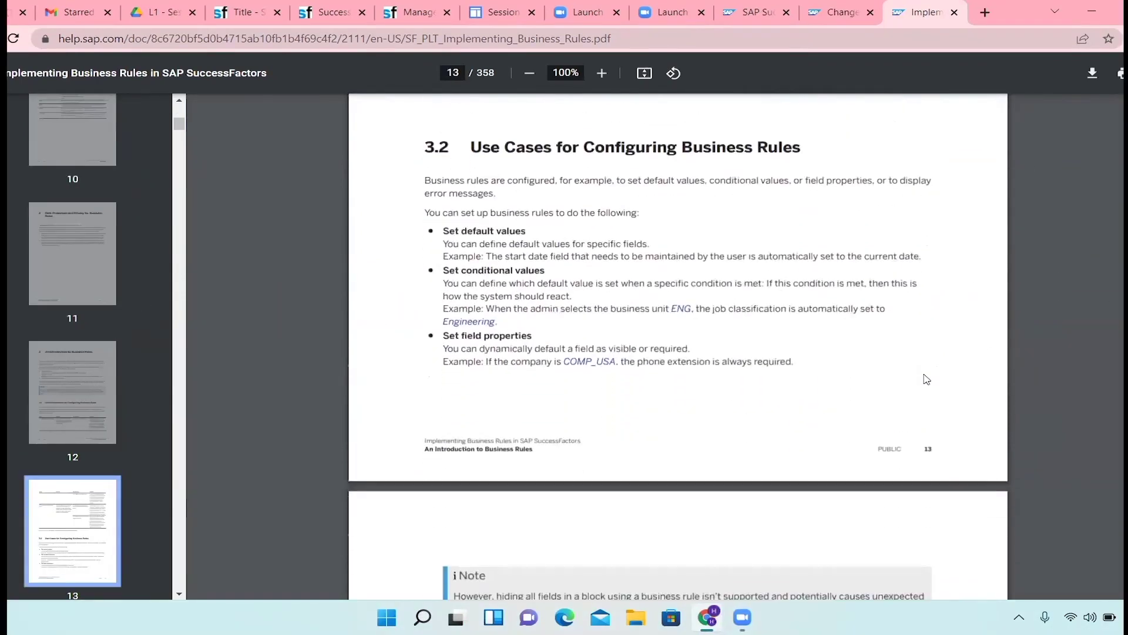
{"action": "scroll", "coordinate": [929, 262], "scroll_direction": "down", "scroll_amount": 8}
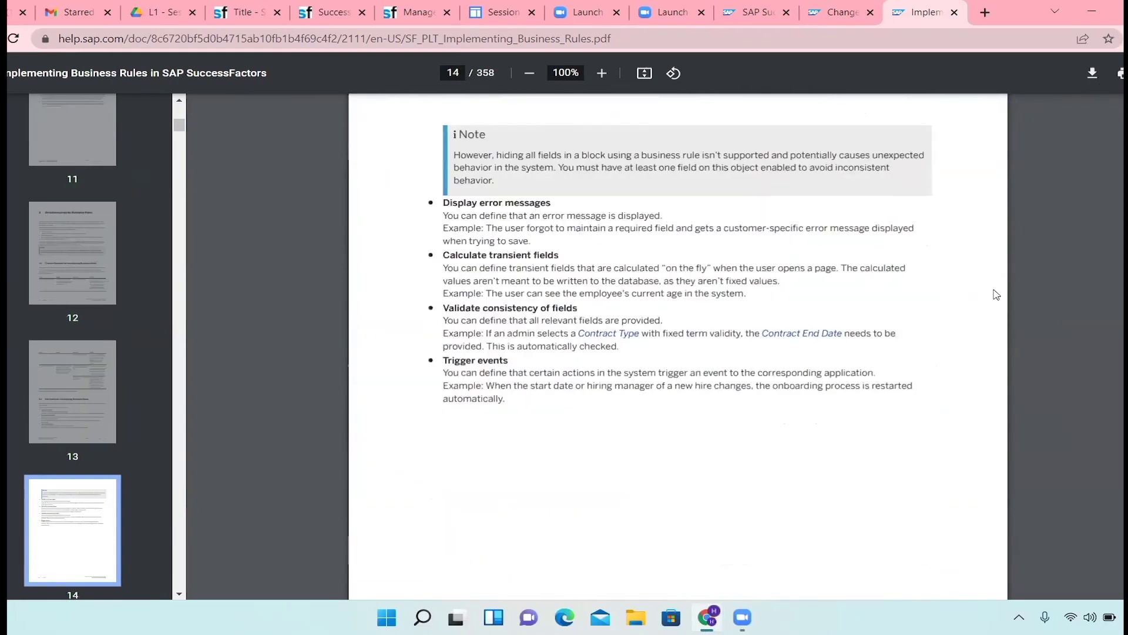
{"action": "scroll", "coordinate": [985, 309], "scroll_direction": "up", "scroll_amount": 5}
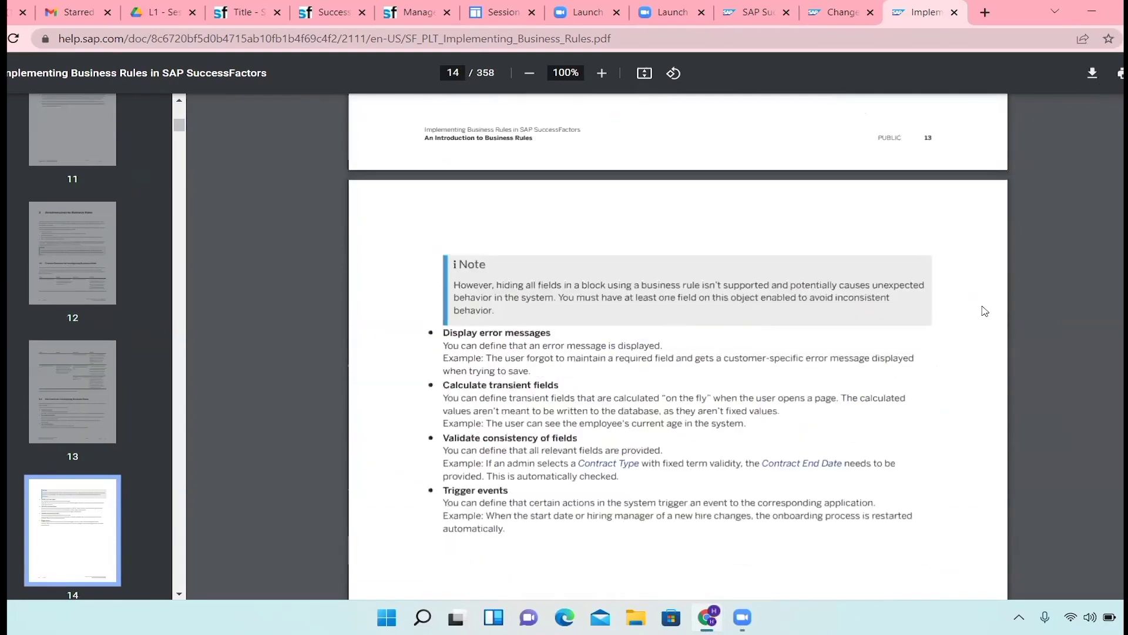
{"action": "scroll", "coordinate": [985, 311], "scroll_direction": "up", "scroll_amount": 3}
{"action": "scroll", "coordinate": [985, 311], "scroll_direction": "down", "scroll_amount": 2}
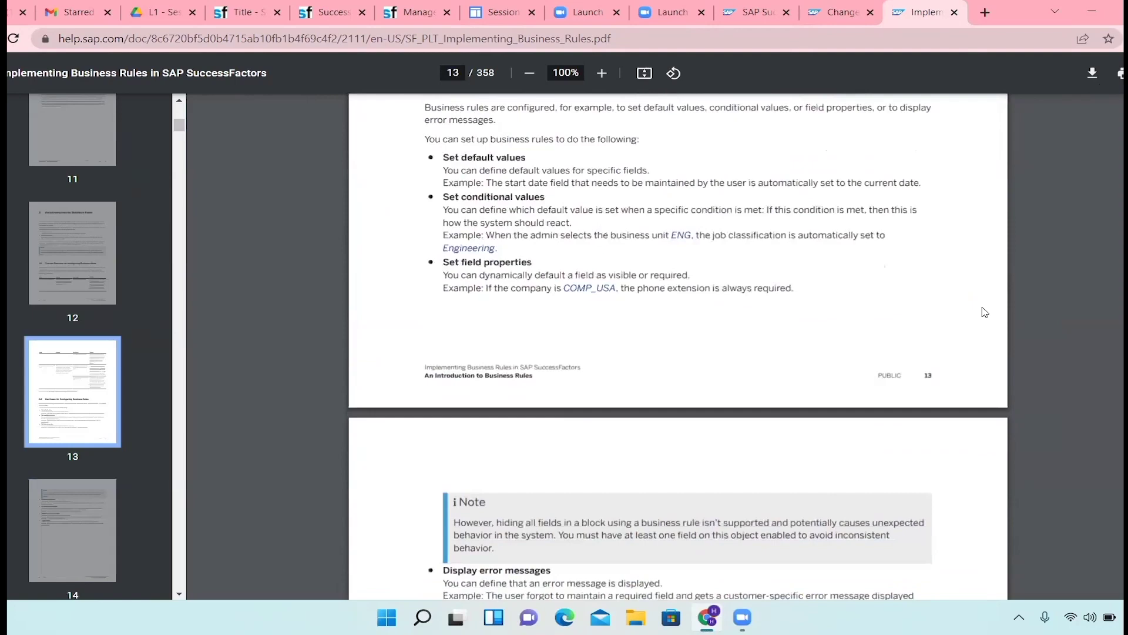
{"action": "scroll", "coordinate": [985, 312], "scroll_direction": "down", "scroll_amount": 1}
{"action": "scroll", "coordinate": [984, 312], "scroll_direction": "up", "scroll_amount": 3}
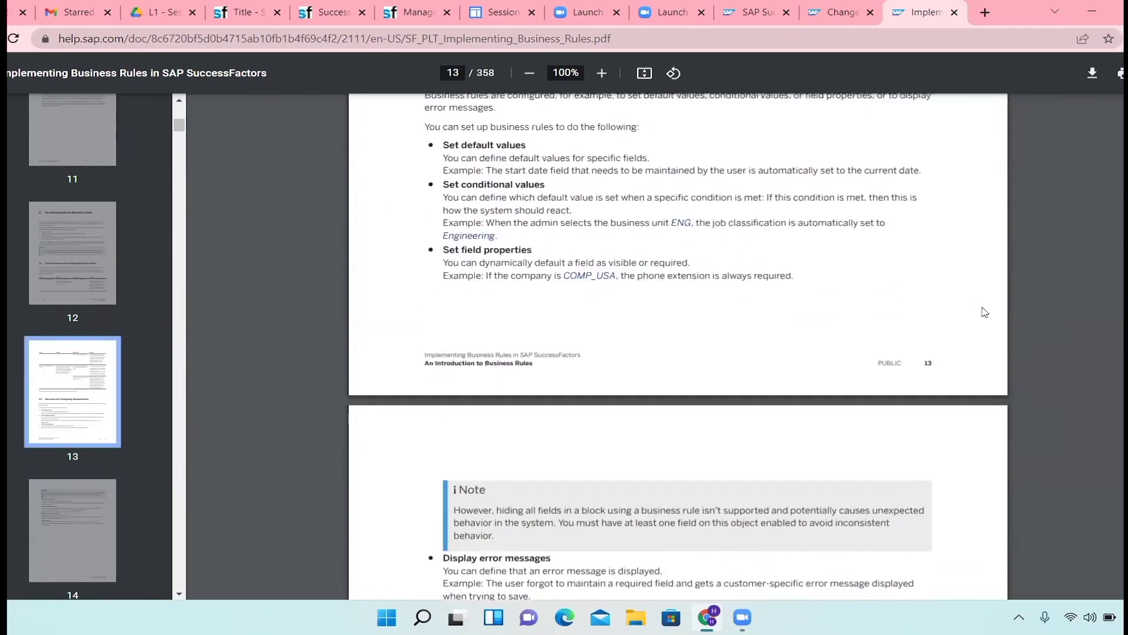
Step: View the start of chapter 4, Implementation of Business Rules, and return to the use cases on page 14
{"action": "scroll", "coordinate": [985, 312], "scroll_direction": "down", "scroll_amount": 9}
{"action": "scroll", "coordinate": [985, 313], "scroll_direction": "down", "scroll_amount": 8}
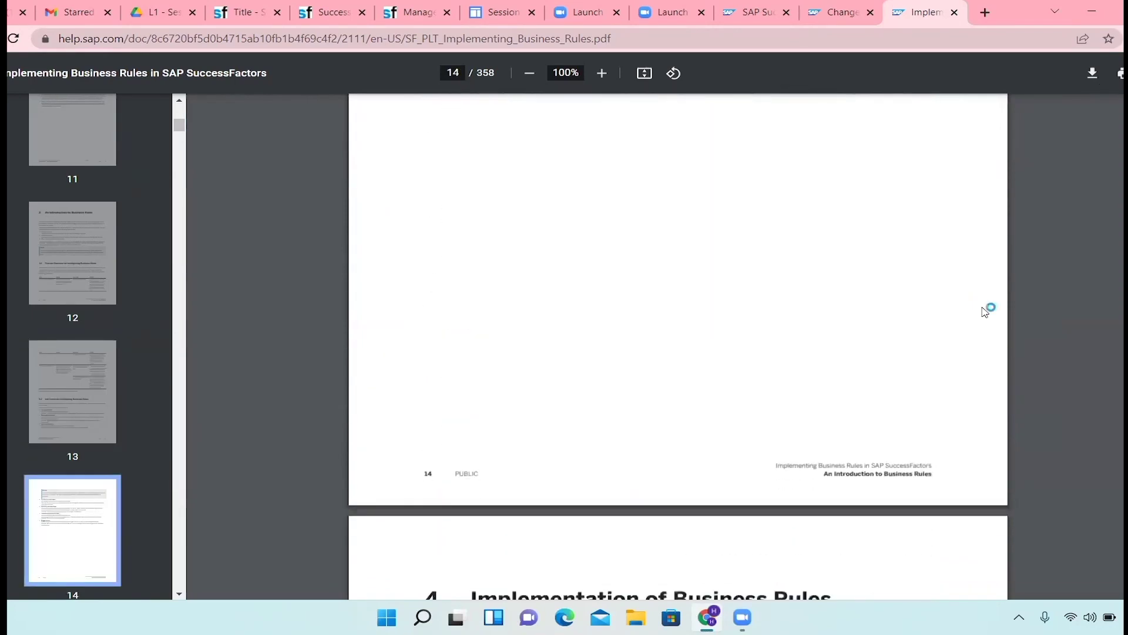
{"action": "scroll", "coordinate": [985, 312], "scroll_direction": "down", "scroll_amount": 4}
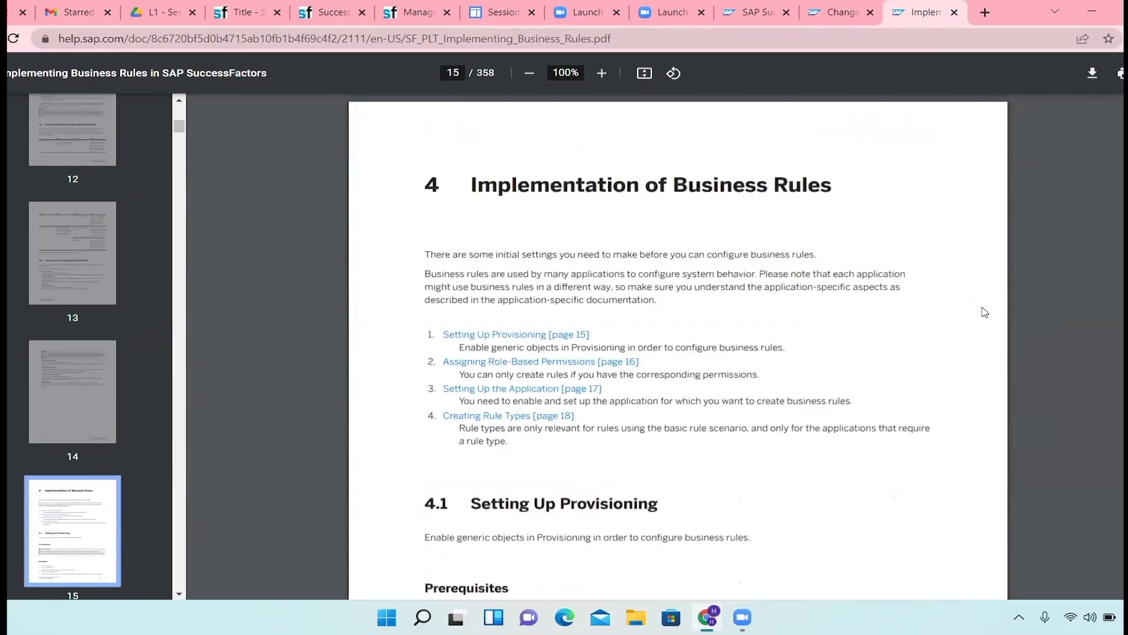
{"action": "scroll", "coordinate": [985, 312], "scroll_direction": "up", "scroll_amount": 8}
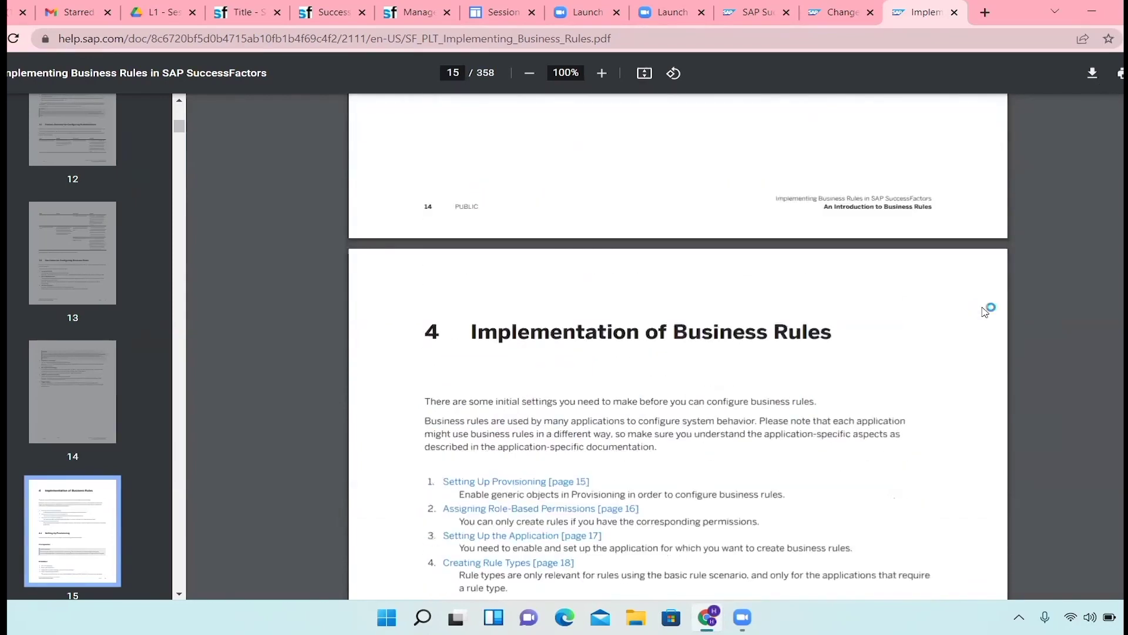
{"action": "scroll", "coordinate": [985, 312], "scroll_direction": "up", "scroll_amount": 15}
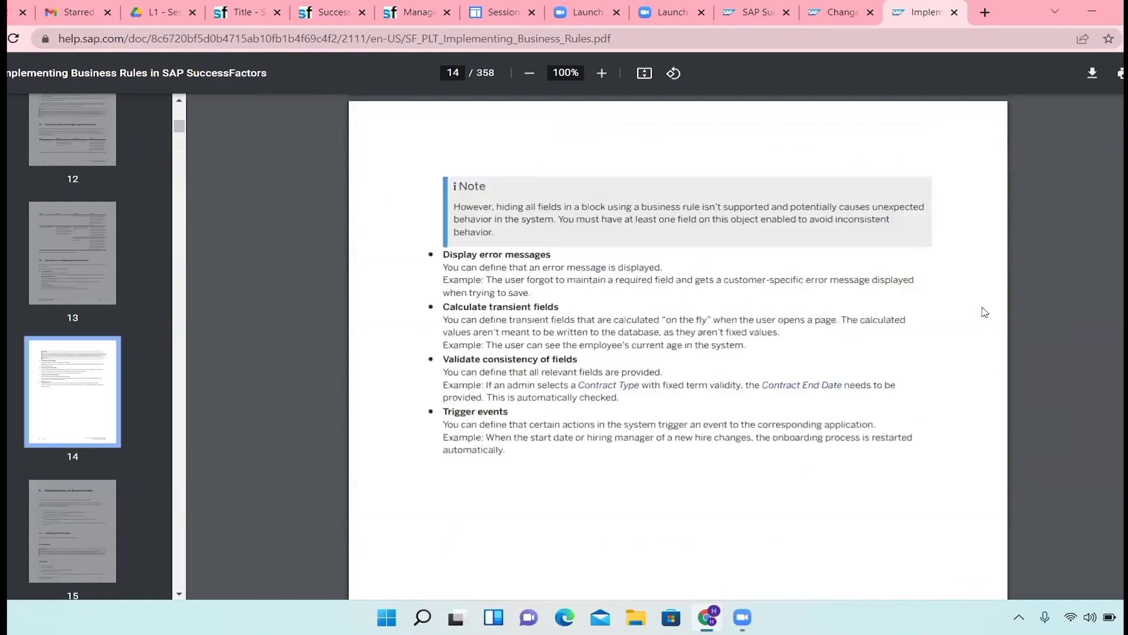
Step: Return to the introduction in chapter 3 and review section 3.1, Process Overview for Configuring Business Rules, on pages 12 and 13
{"action": "scroll", "coordinate": [985, 312], "scroll_direction": "up", "scroll_amount": 12}
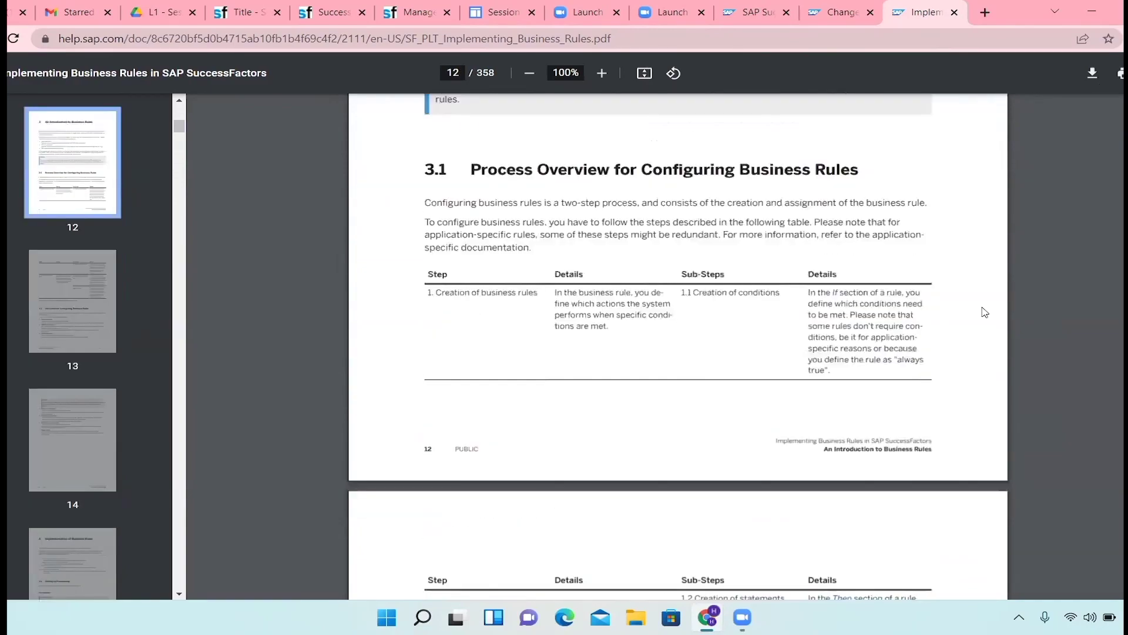
{"action": "scroll", "coordinate": [985, 312], "scroll_direction": "up", "scroll_amount": 10}
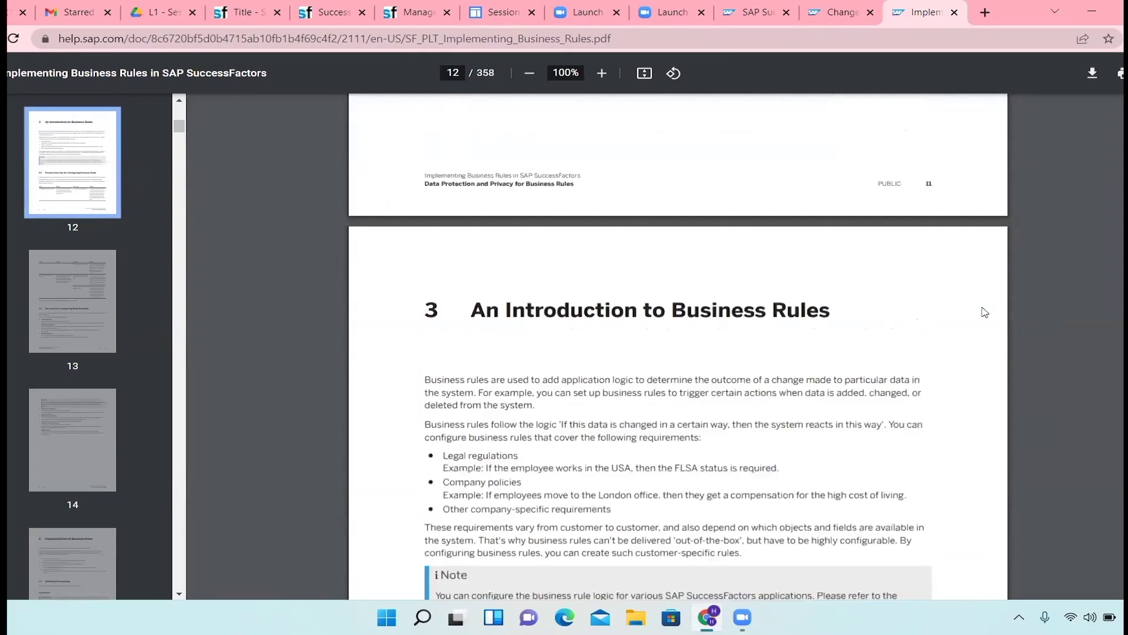
{"action": "scroll", "coordinate": [985, 312], "scroll_direction": "up", "scroll_amount": 6}
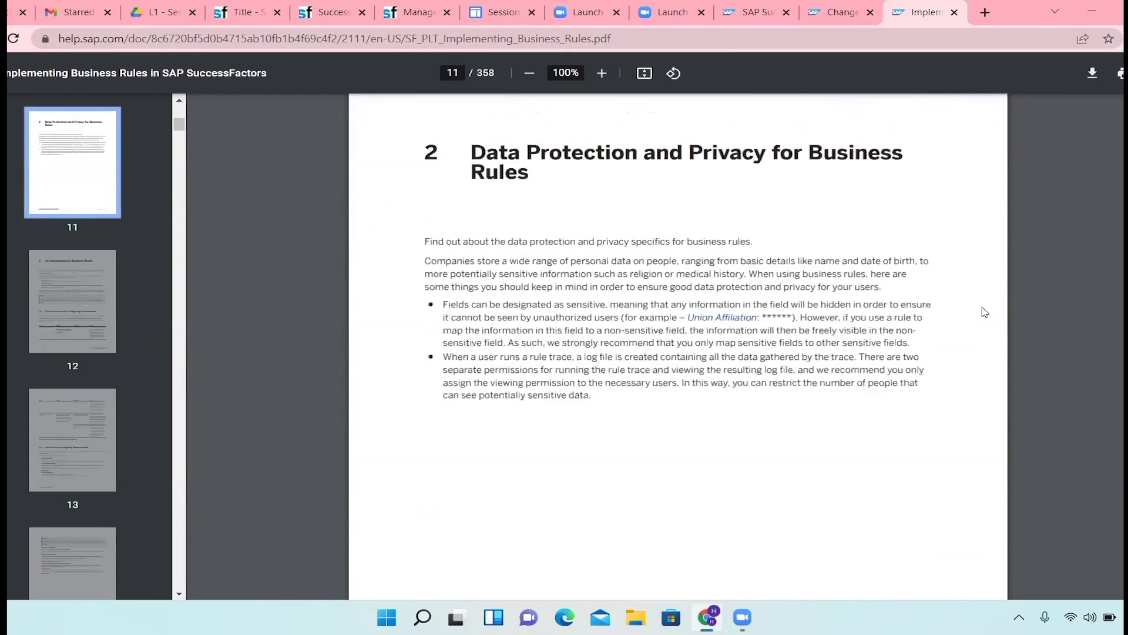
{"action": "scroll", "coordinate": [985, 312], "scroll_direction": "down", "scroll_amount": 2}
{"action": "scroll", "coordinate": [984, 312], "scroll_direction": "down", "scroll_amount": 7}
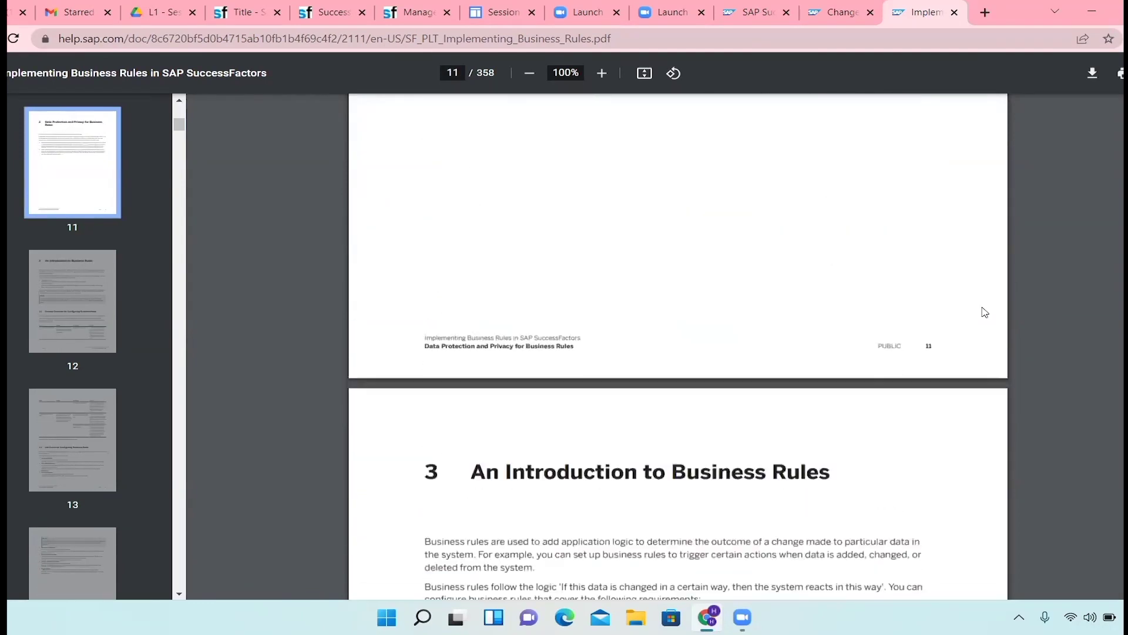
{"action": "scroll", "coordinate": [985, 312], "scroll_direction": "down", "scroll_amount": 6}
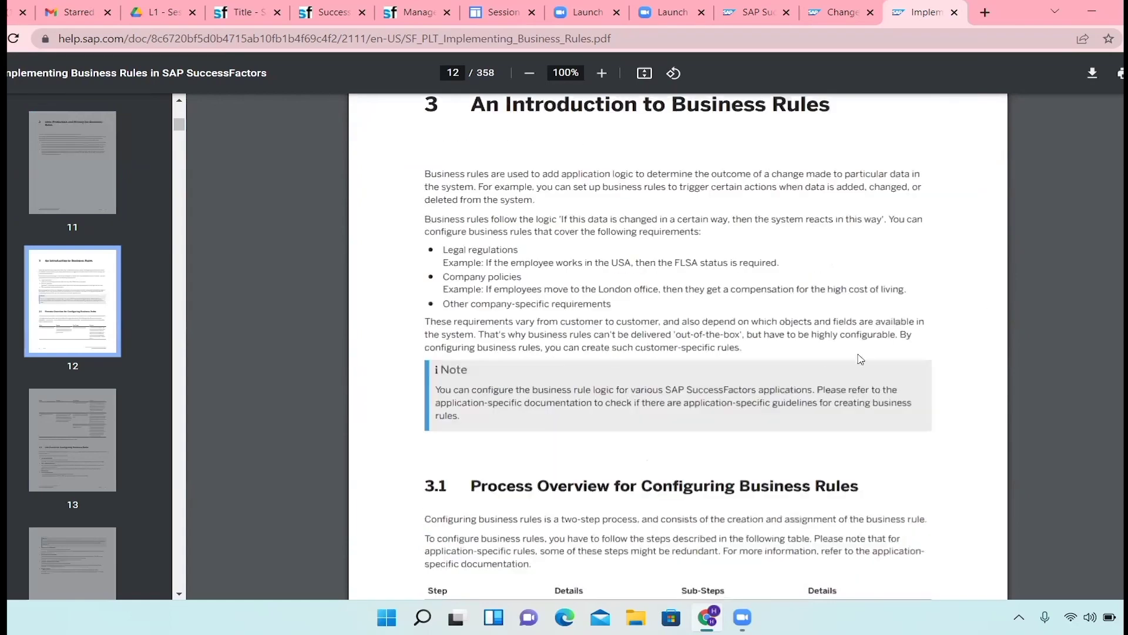
{"action": "scroll", "coordinate": [661, 454], "scroll_direction": "down", "scroll_amount": 11}
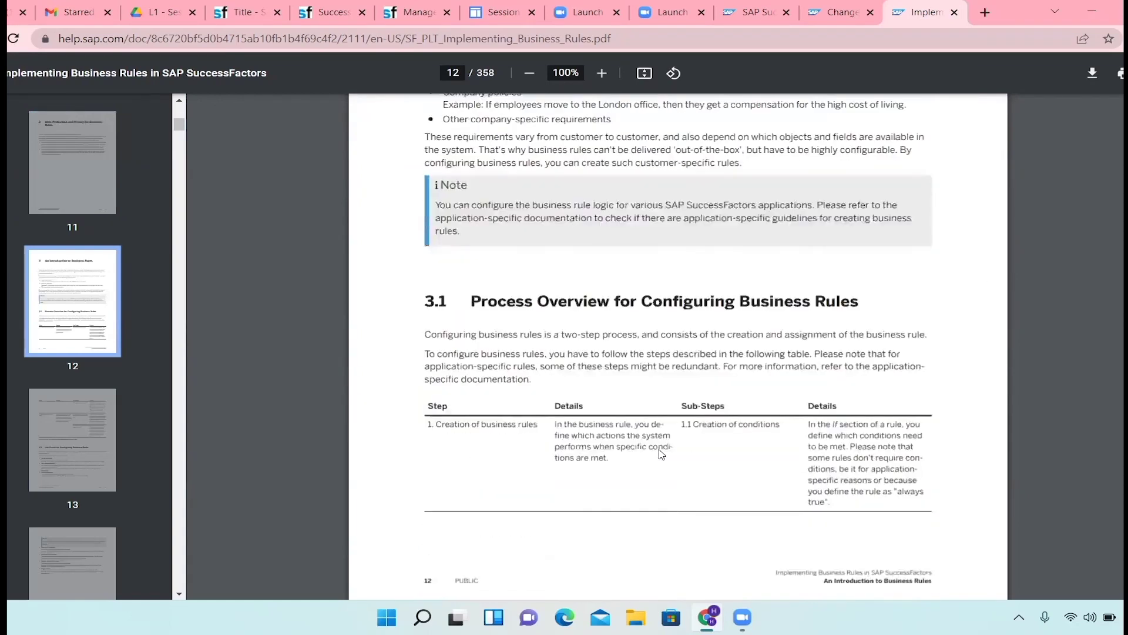
{"action": "scroll", "coordinate": [661, 454], "scroll_direction": "down", "scroll_amount": 6}
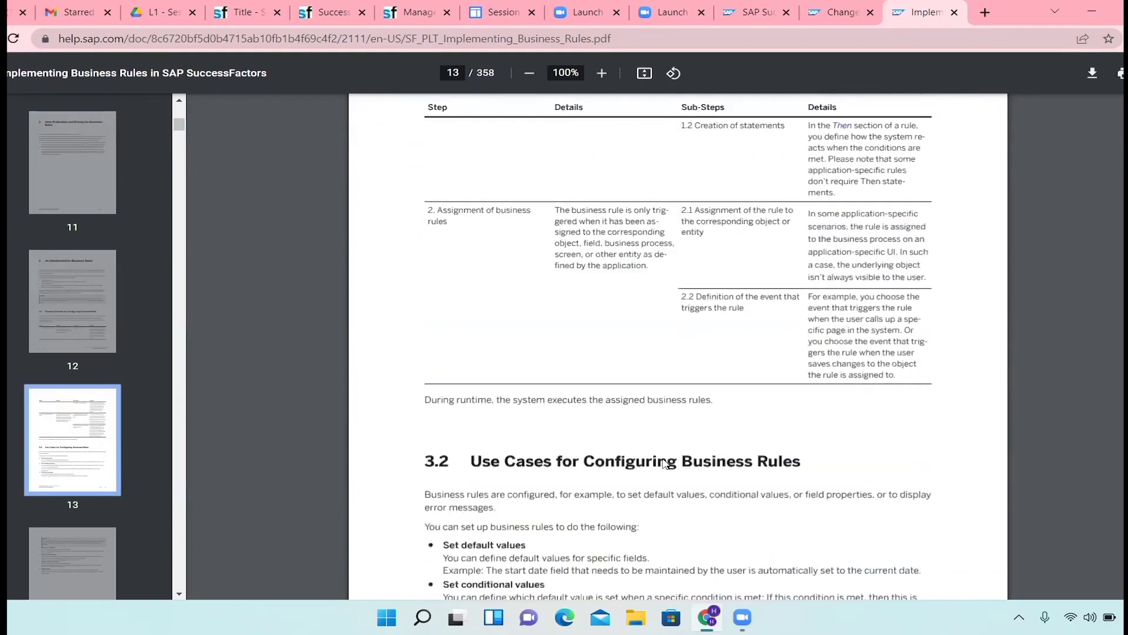
Step: Examine the default value, conditional value and field property use cases in section 3.2, checking them against the rule assignment table above
{"action": "scroll", "coordinate": [665, 464], "scroll_direction": "down", "scroll_amount": 2}
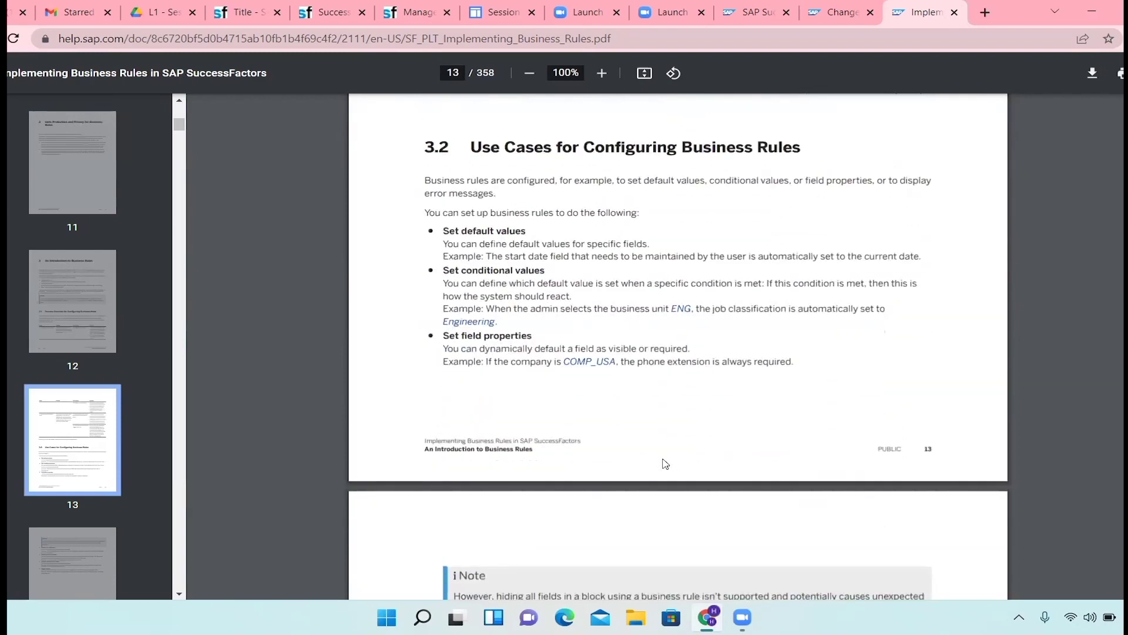
{"action": "scroll", "coordinate": [664, 464], "scroll_direction": "down", "scroll_amount": 1}
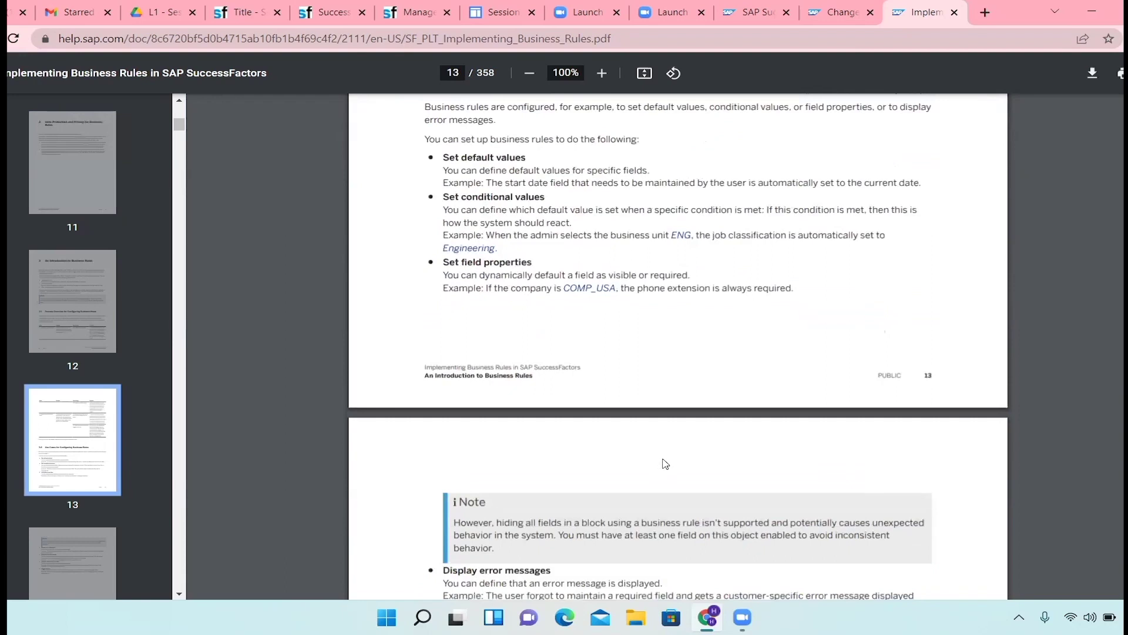
{"action": "scroll", "coordinate": [665, 463], "scroll_direction": "up", "scroll_amount": 1}
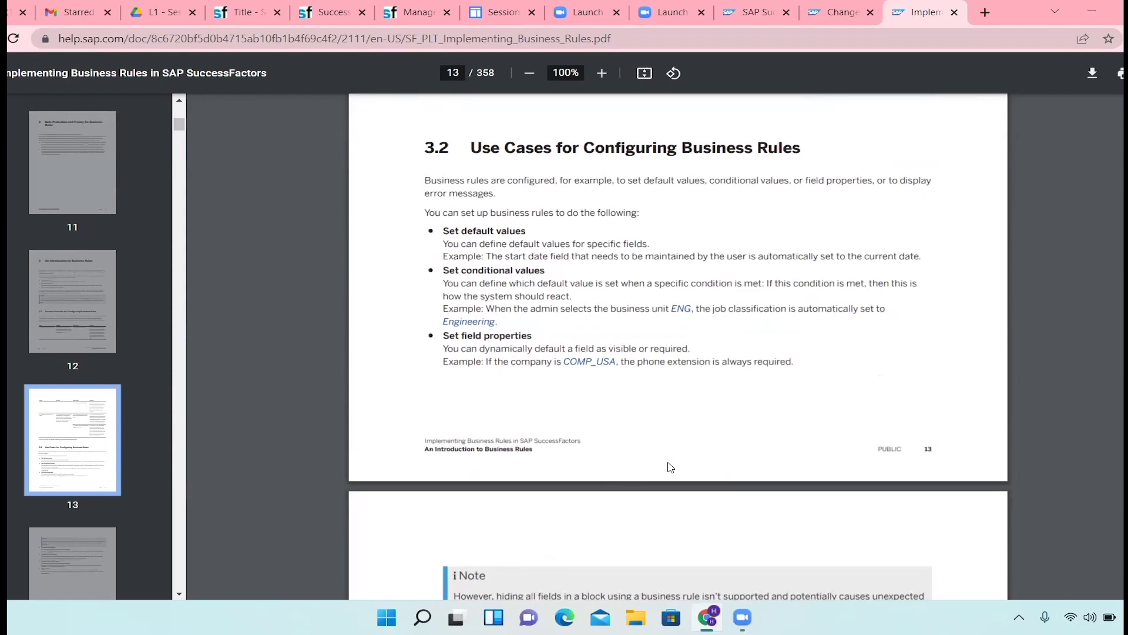
{"action": "scroll", "coordinate": [669, 466], "scroll_direction": "up", "scroll_amount": 6}
{"action": "scroll", "coordinate": [670, 466], "scroll_direction": "up", "scroll_amount": 5}
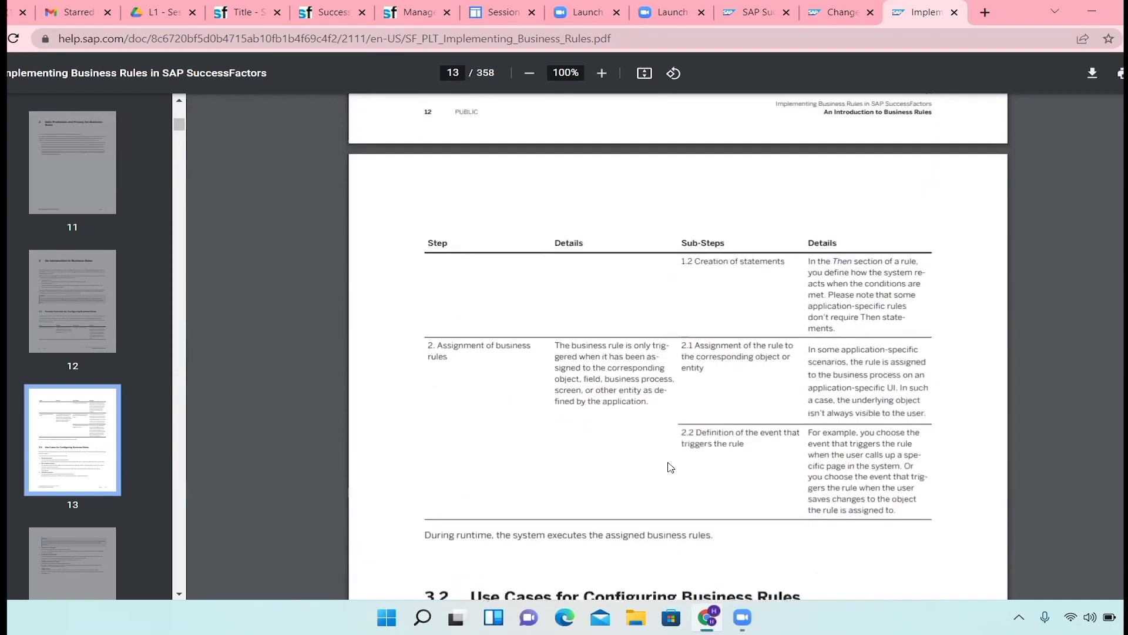
{"action": "scroll", "coordinate": [670, 466], "scroll_direction": "down", "scroll_amount": 3}
{"action": "scroll", "coordinate": [670, 467], "scroll_direction": "down", "scroll_amount": 4}
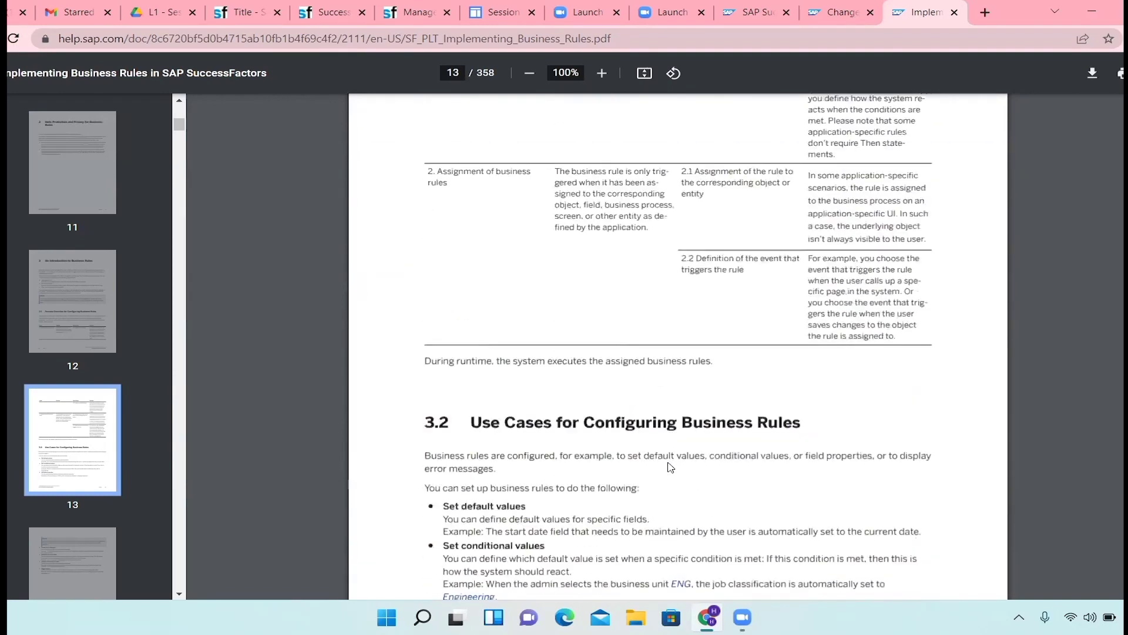
{"action": "scroll", "coordinate": [671, 467], "scroll_direction": "down", "scroll_amount": 1}
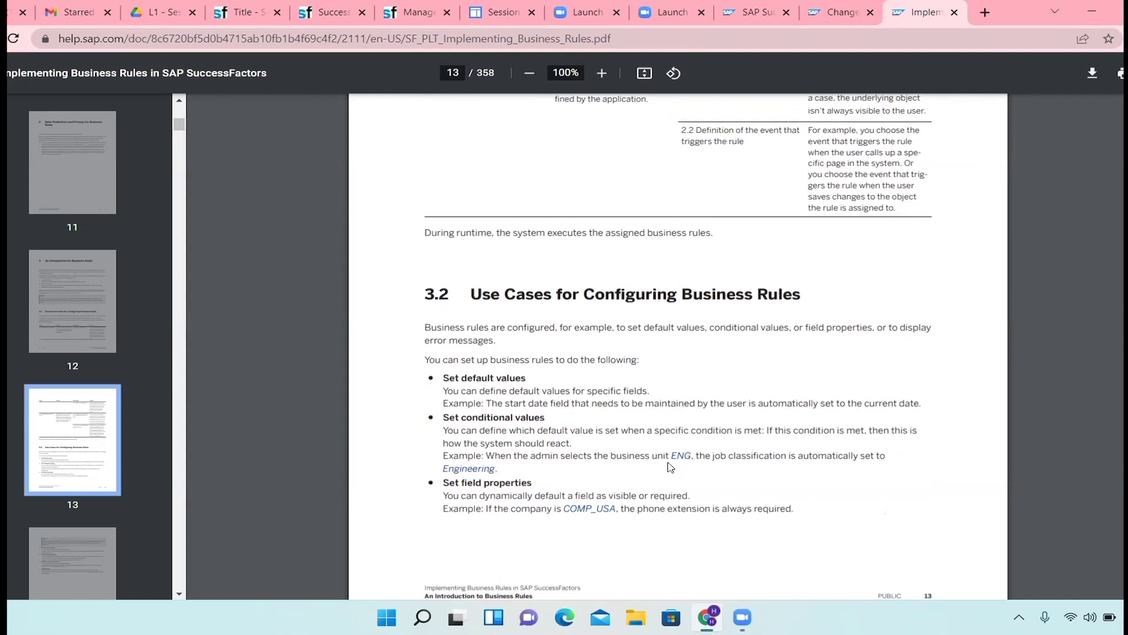
{"action": "scroll", "coordinate": [671, 467], "scroll_direction": "down", "scroll_amount": 1}
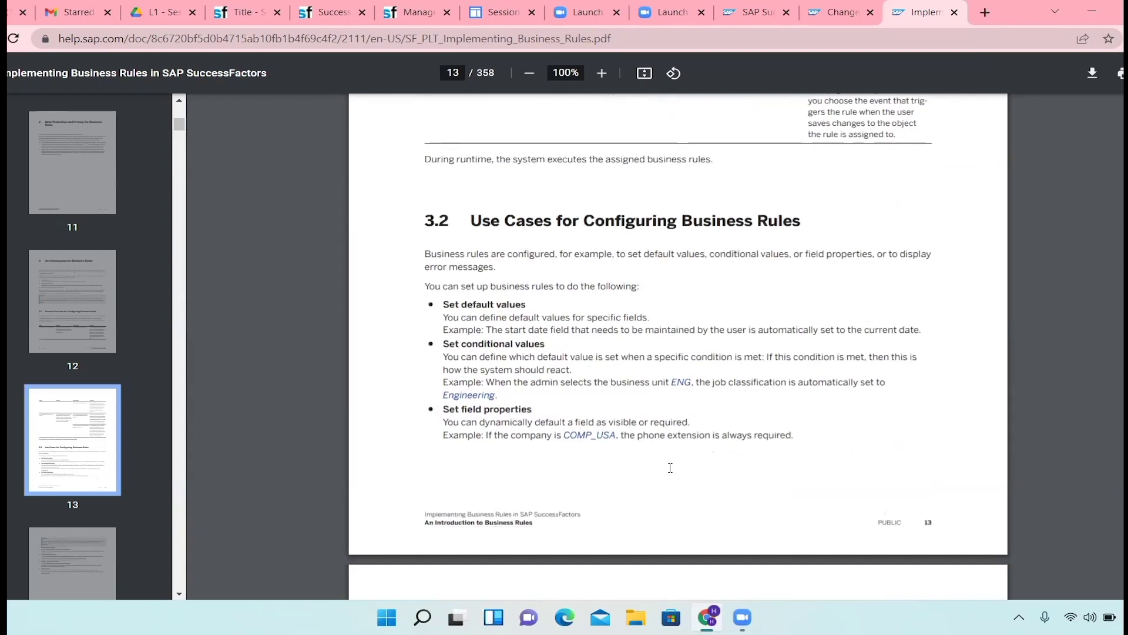
{"action": "scroll", "coordinate": [671, 467], "scroll_direction": "down", "scroll_amount": 1}
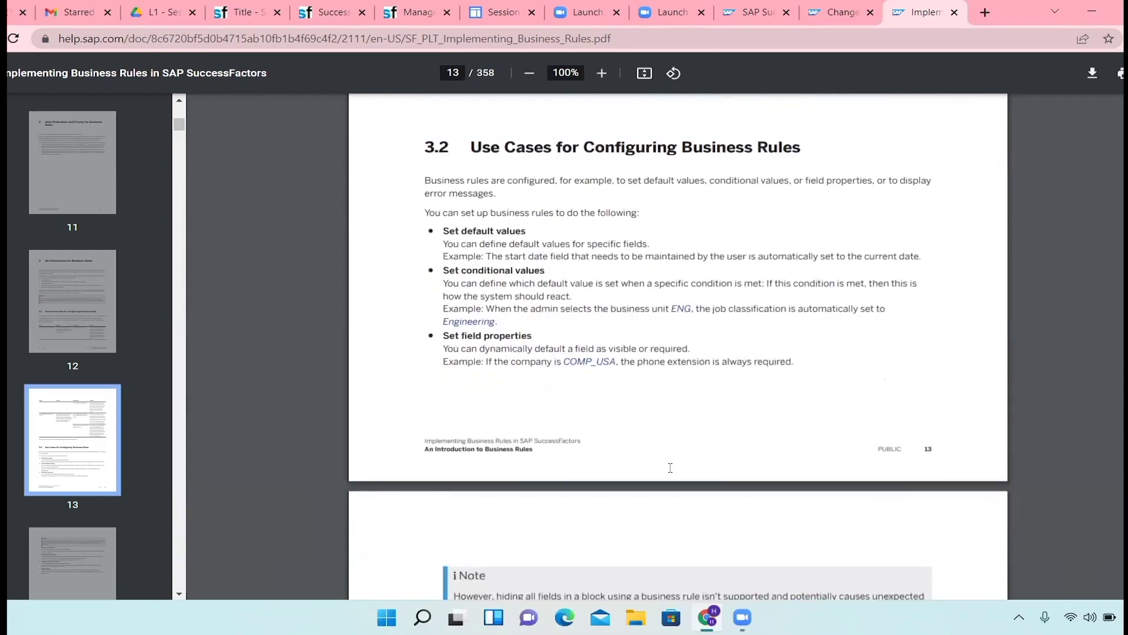
{"action": "scroll", "coordinate": [671, 467], "scroll_direction": "down", "scroll_amount": 1}
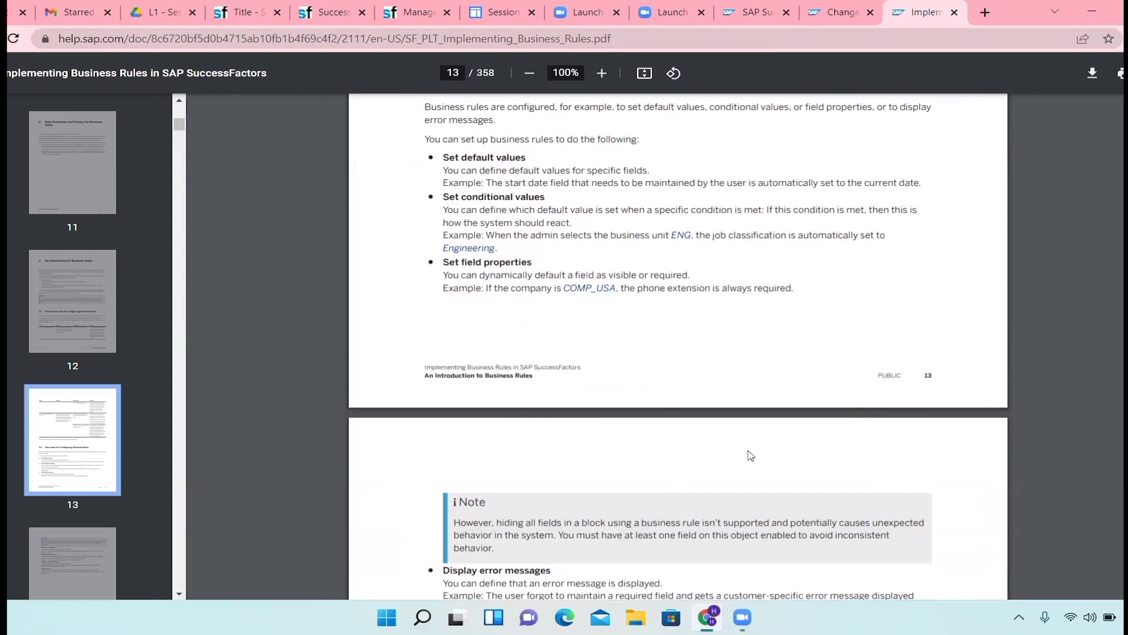
Step: Read the page 14 use cases on error messages, transient fields, field consistency and triggered events
{"action": "scroll", "coordinate": [753, 454], "scroll_direction": "down", "scroll_amount": 3}
{"action": "scroll", "coordinate": [750, 454], "scroll_direction": "down", "scroll_amount": 5}
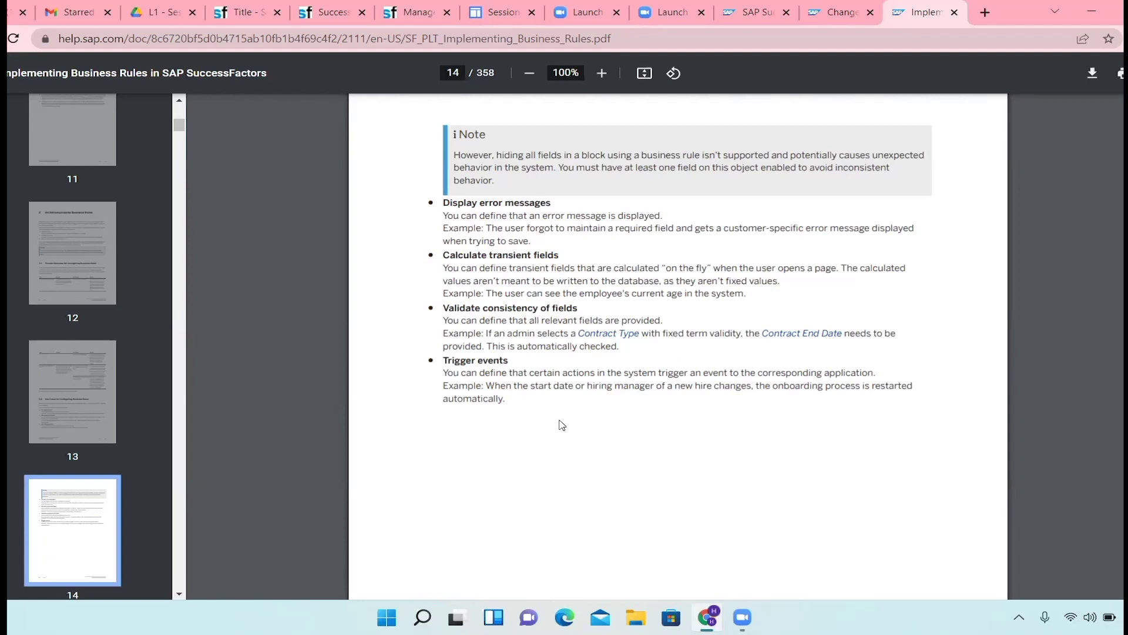
{"action": "scroll", "coordinate": [562, 425], "scroll_direction": "down", "scroll_amount": 1}
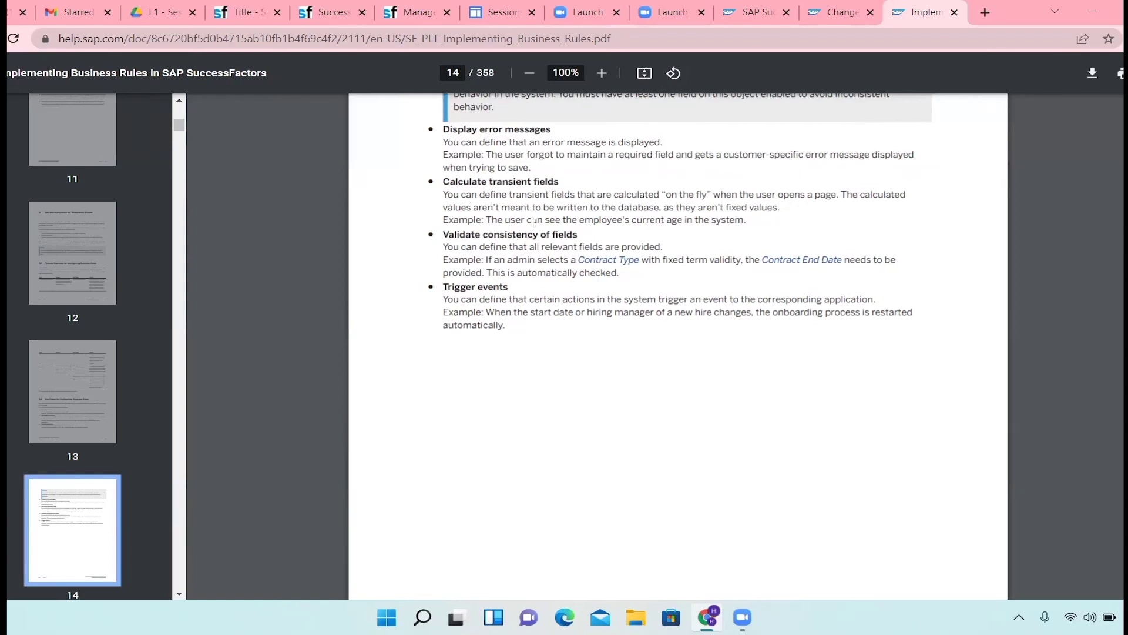
{"action": "scroll", "coordinate": [533, 224], "scroll_direction": "up", "scroll_amount": 1}
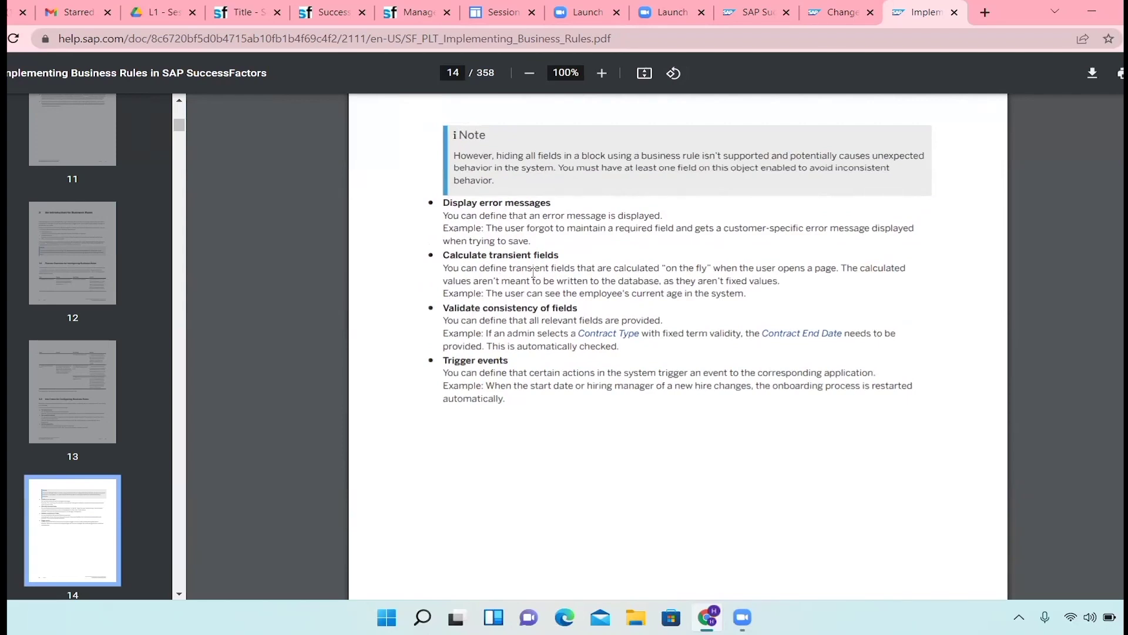
{"action": "scroll", "coordinate": [535, 275], "scroll_direction": "up", "scroll_amount": 4}
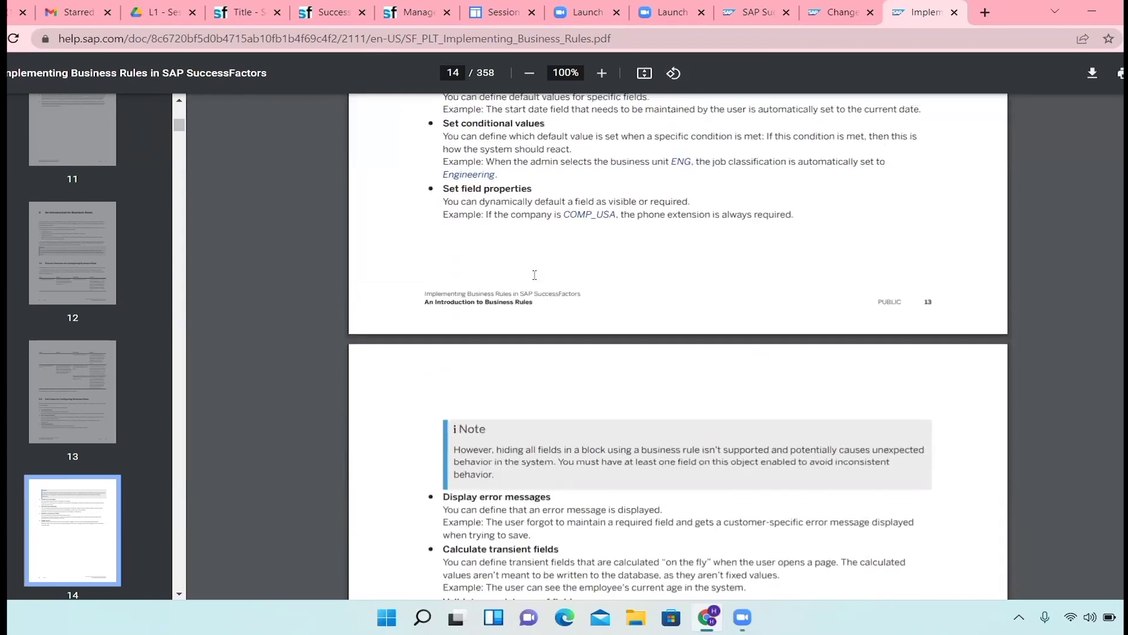
{"action": "scroll", "coordinate": [535, 274], "scroll_direction": "down", "scroll_amount": 6}
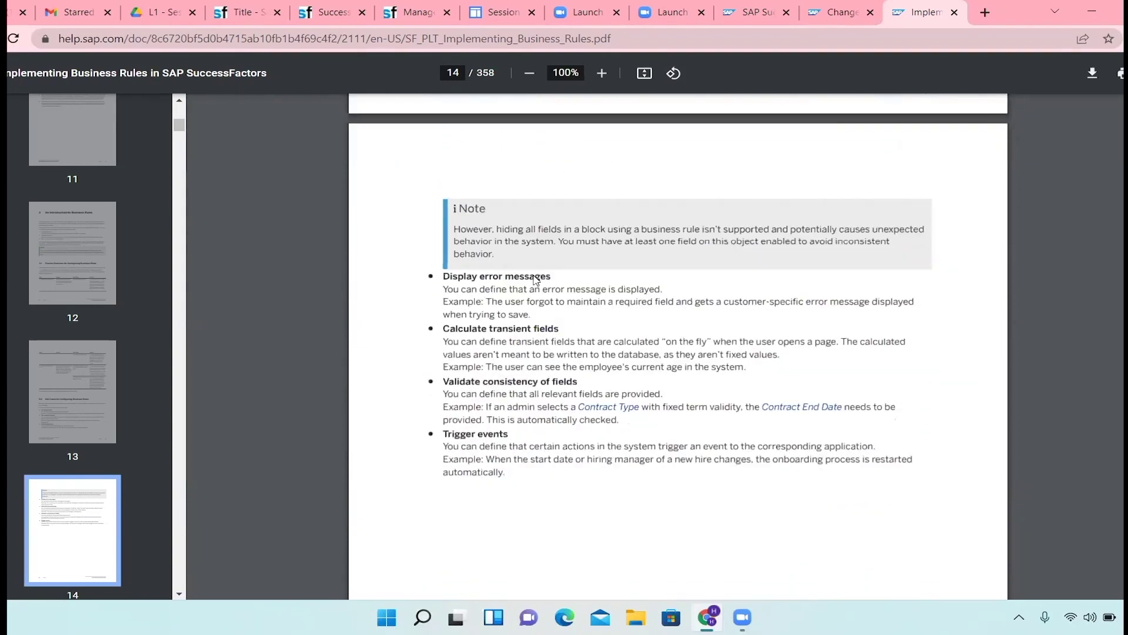
Step: Go to chapter 4, Implementation of Business Rules, on page 15, rechecking the page 14 use cases on the way
{"action": "scroll", "coordinate": [536, 280], "scroll_direction": "down", "scroll_amount": 6}
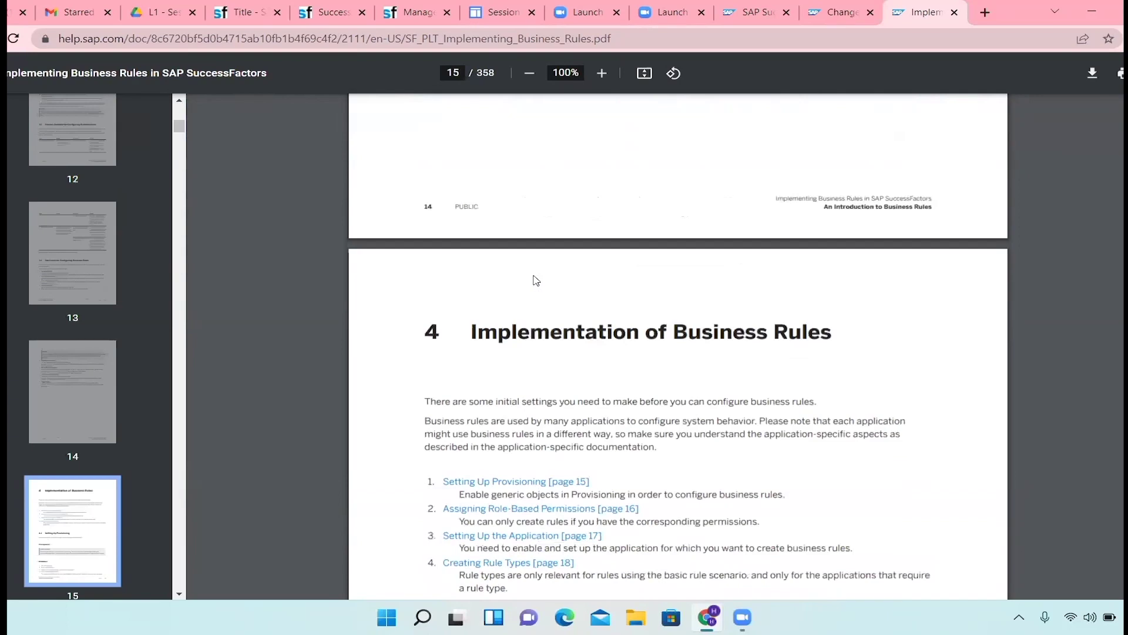
{"action": "scroll", "coordinate": [536, 281], "scroll_direction": "up", "scroll_amount": 2}
{"action": "scroll", "coordinate": [535, 280], "scroll_direction": "up", "scroll_amount": 5}
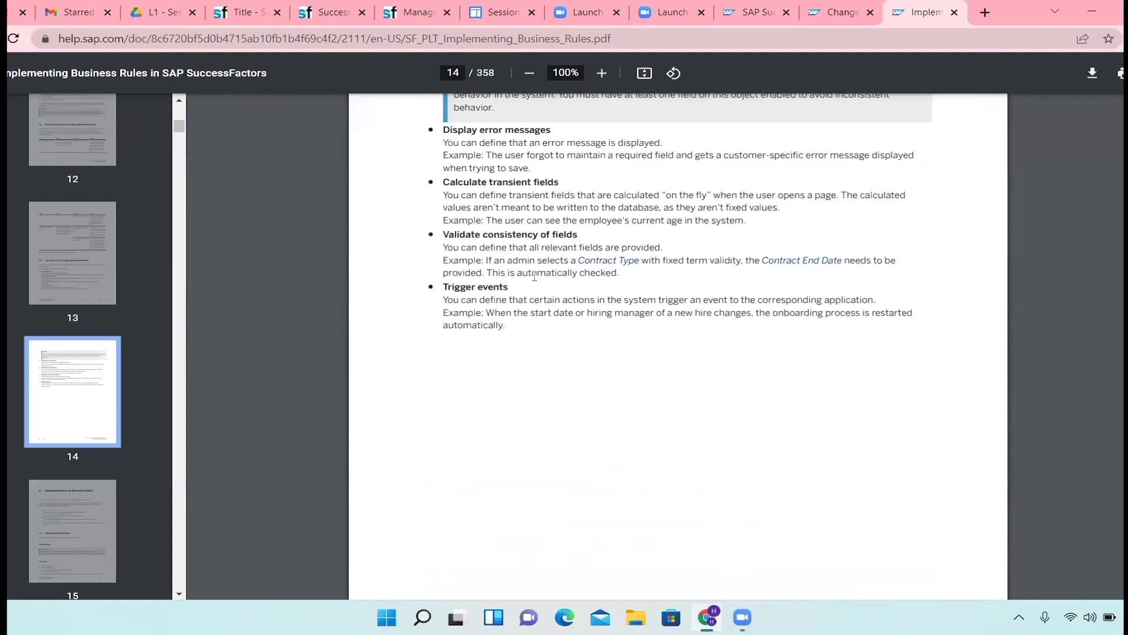
{"action": "scroll", "coordinate": [535, 276], "scroll_direction": "down", "scroll_amount": 8}
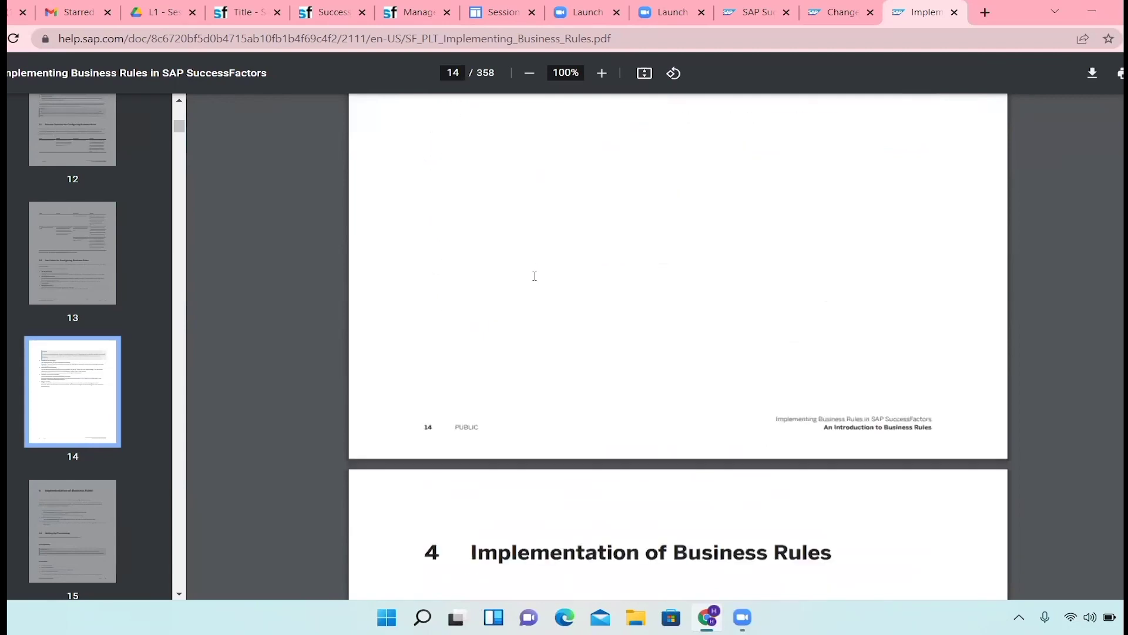
{"action": "scroll", "coordinate": [534, 276], "scroll_direction": "down", "scroll_amount": 1}
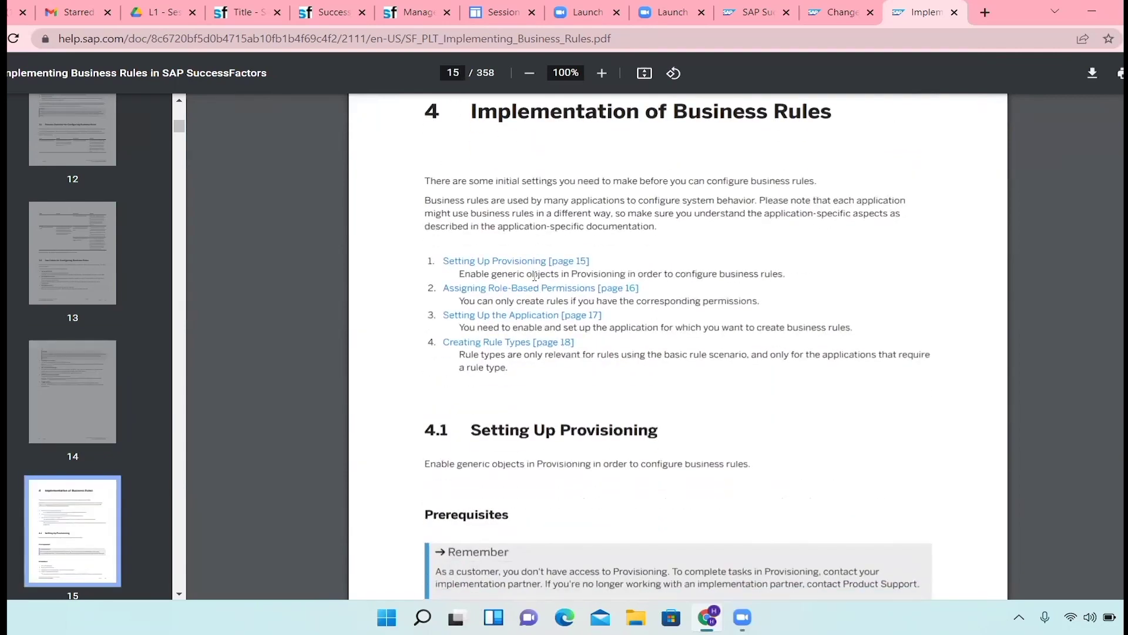
Step: Review the Implementation of Business Rules chapter in the PDF guide, including the provisioning setup and role-based permissions sections
{"action": "scroll", "coordinate": [535, 276], "scroll_direction": "up", "scroll_amount": 4}
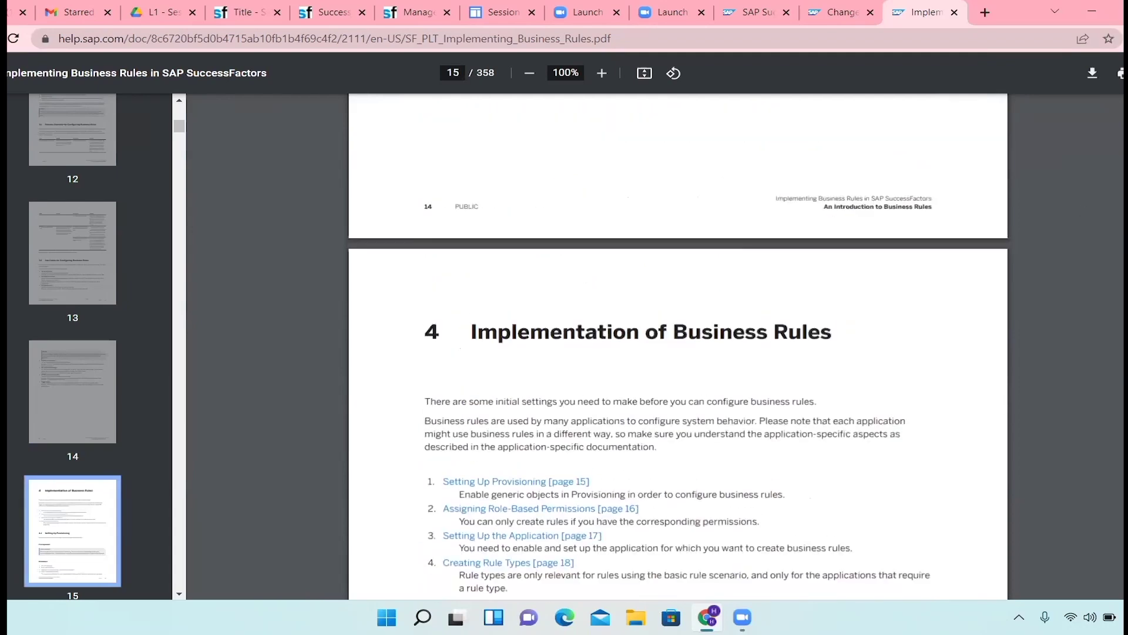
{"action": "scroll", "coordinate": [999, 246], "scroll_direction": "up", "scroll_amount": 12}
{"action": "scroll", "coordinate": [991, 248], "scroll_direction": "down", "scroll_amount": 4}
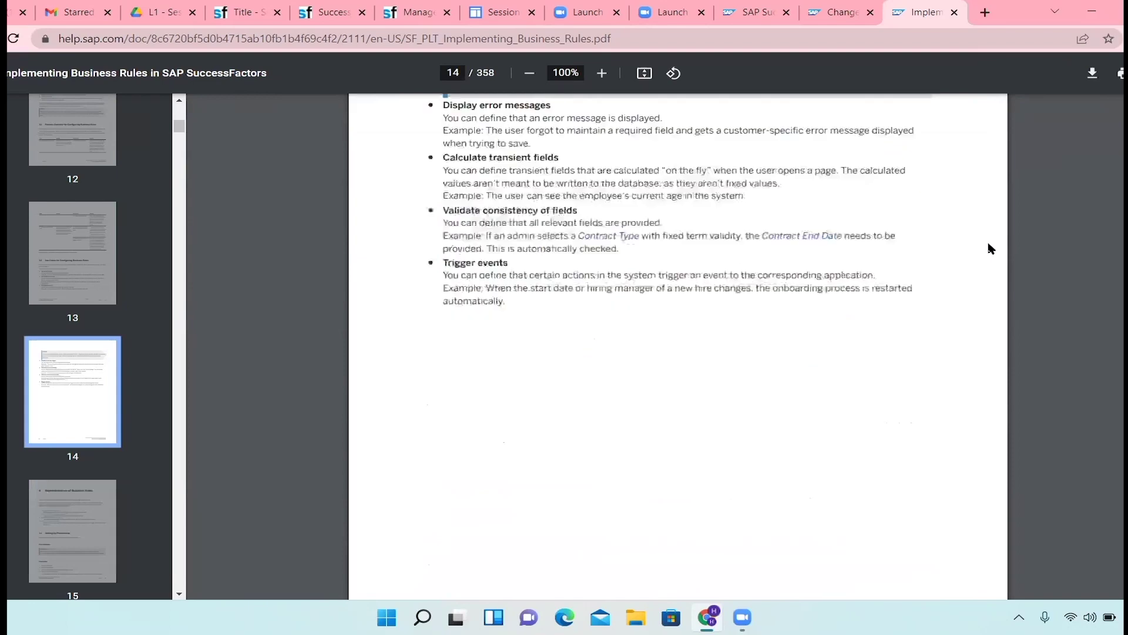
{"action": "scroll", "coordinate": [991, 249], "scroll_direction": "down", "scroll_amount": 20}
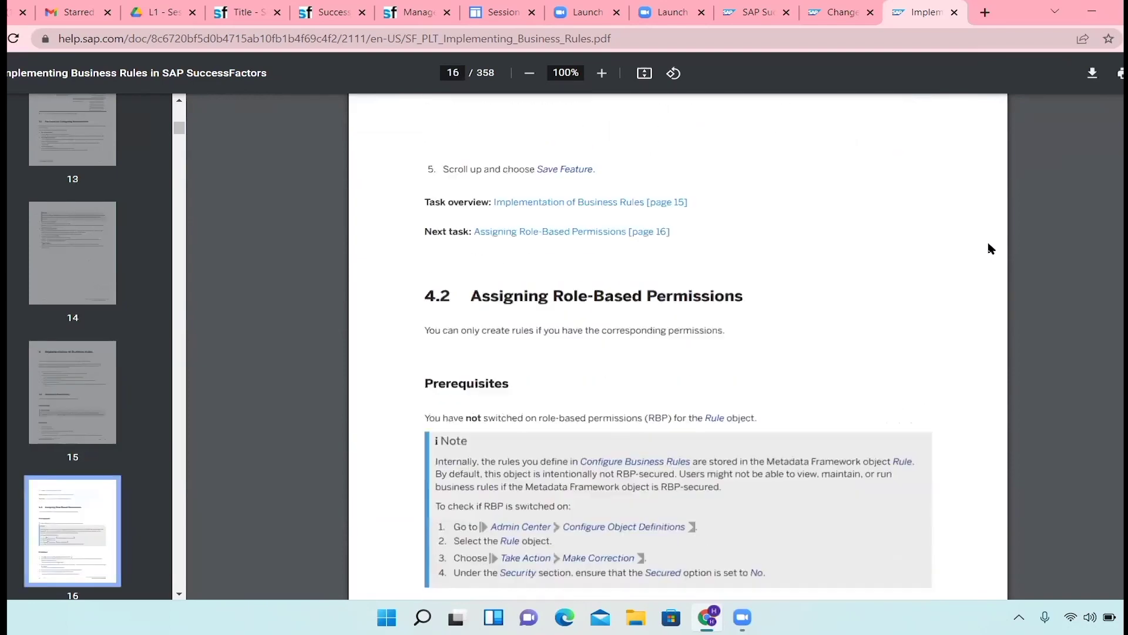
{"action": "scroll", "coordinate": [991, 249], "scroll_direction": "down", "scroll_amount": 1}
{"action": "scroll", "coordinate": [991, 249], "scroll_direction": "up", "scroll_amount": 14}
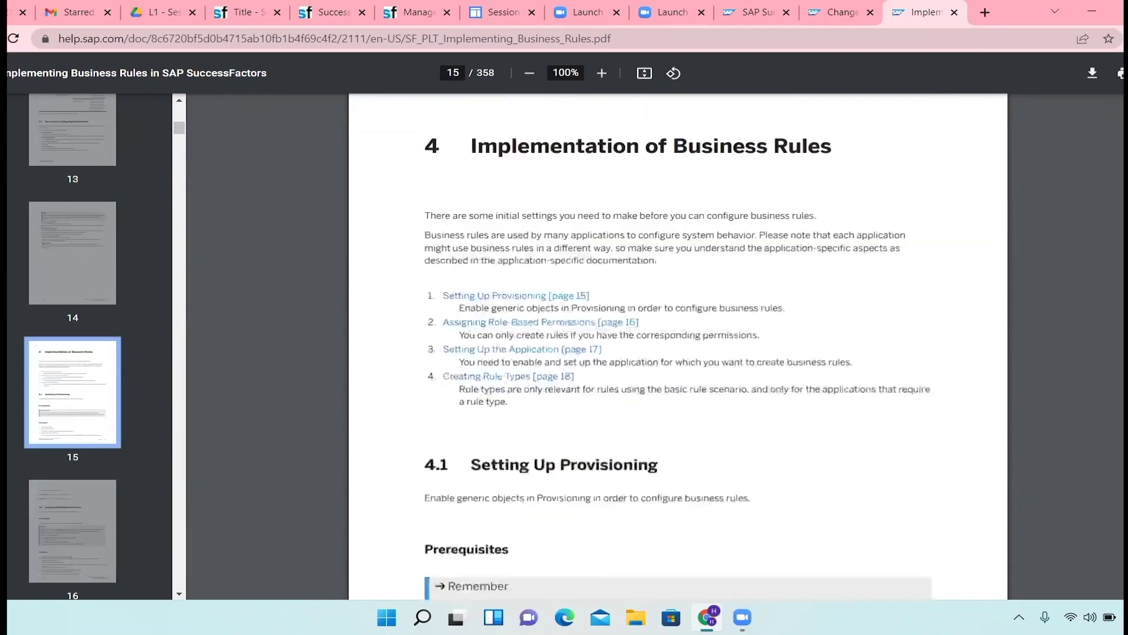
Step: Go to chapter 6, Creating Business Rules, from the guide's table of contents and read its procedure
{"action": "scroll", "coordinate": [1074, 267], "scroll_direction": "up", "scroll_amount": 20}
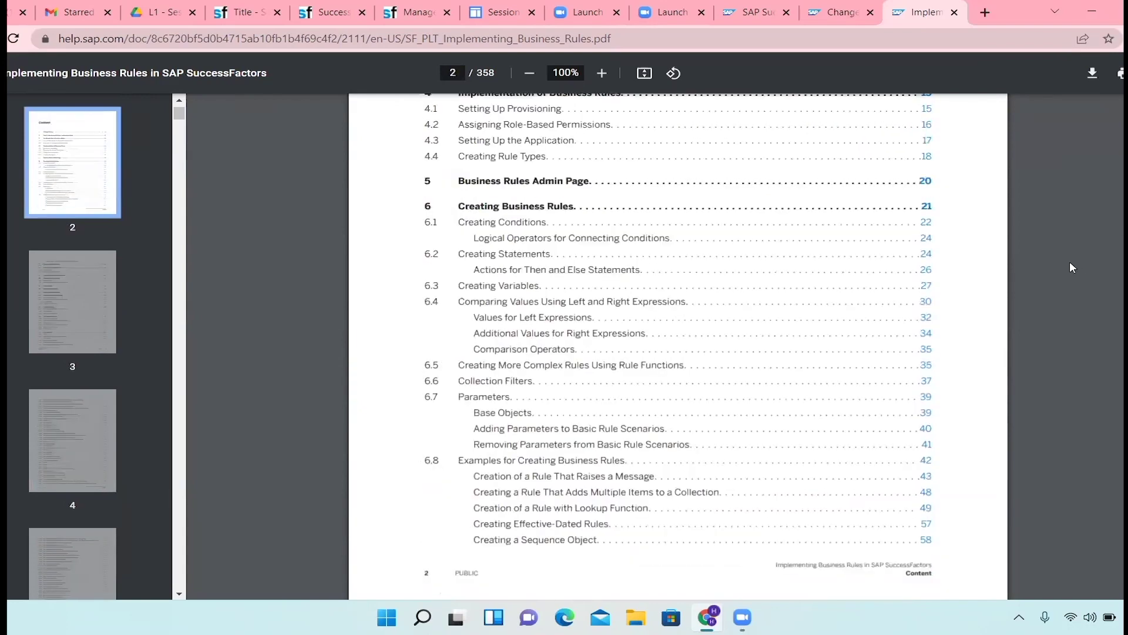
{"action": "left_click", "coordinate": [926, 207]}
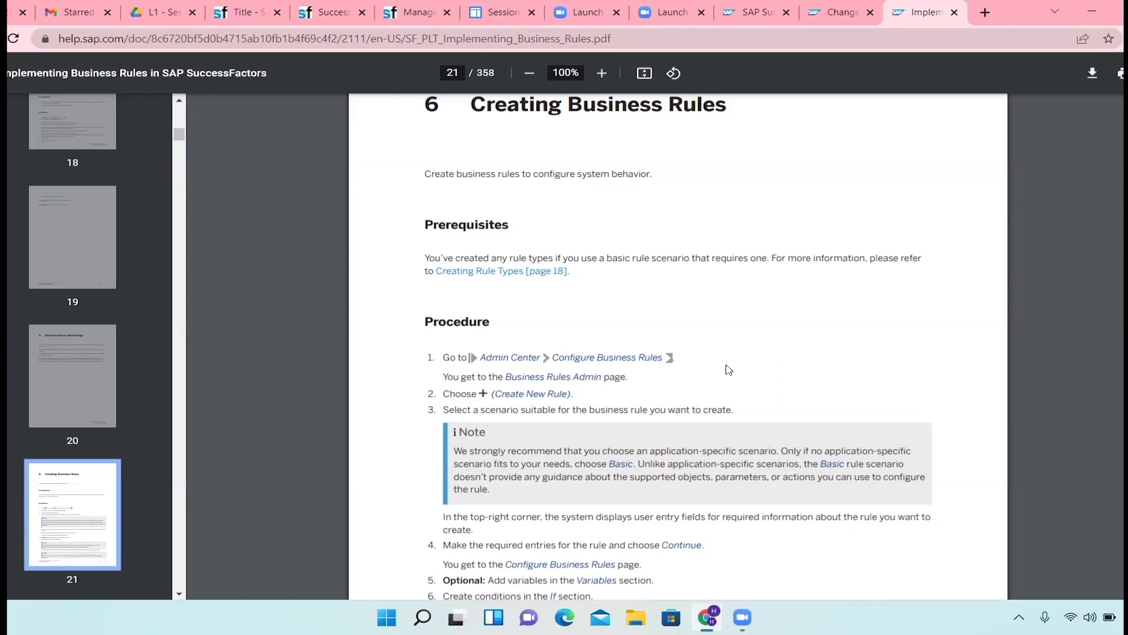
{"action": "scroll", "coordinate": [729, 369], "scroll_direction": "down", "scroll_amount": 1}
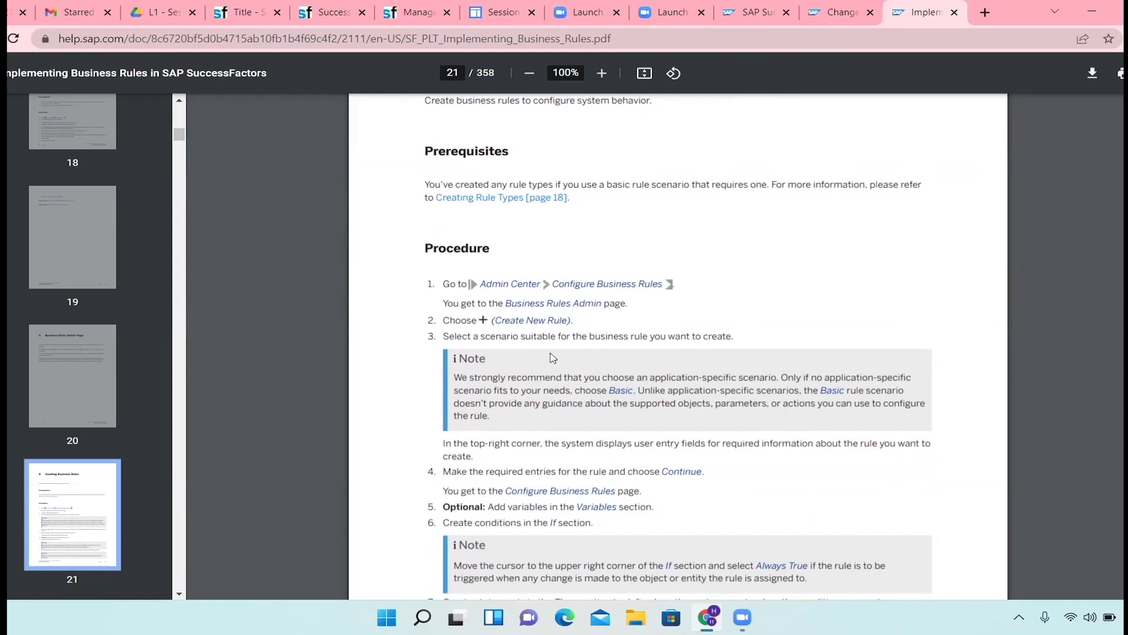
{"action": "scroll", "coordinate": [579, 353], "scroll_direction": "down", "scroll_amount": 1}
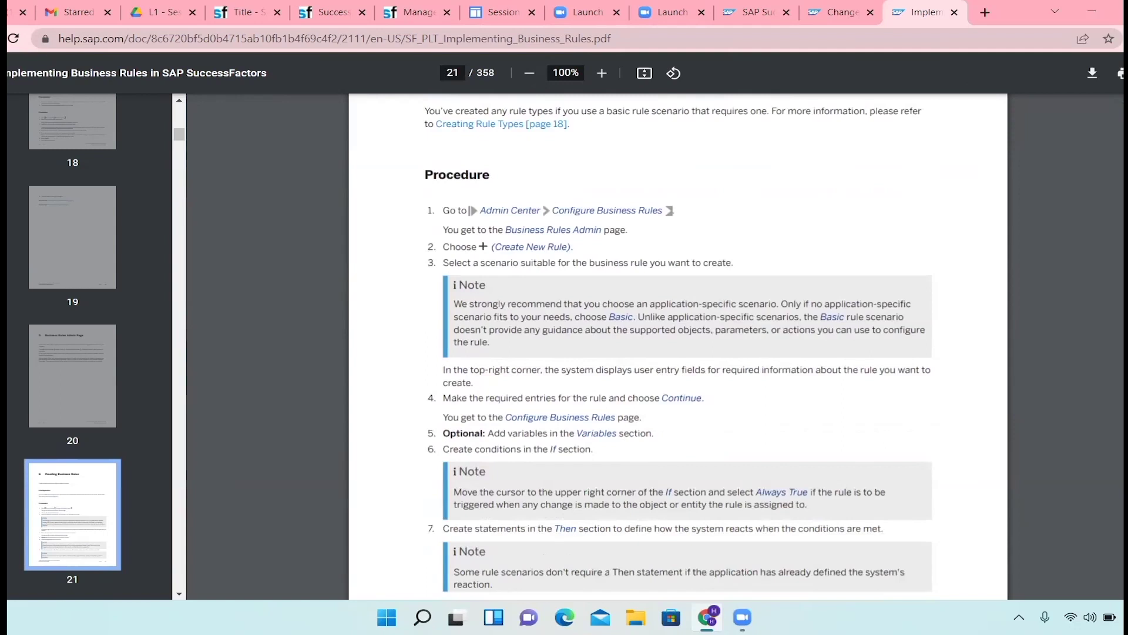
Step: Switch to SuccessFactors, find the business rule configuration page by searching "configure business rule", and start a new rule
{"action": "left_click", "coordinate": [254, 13]}
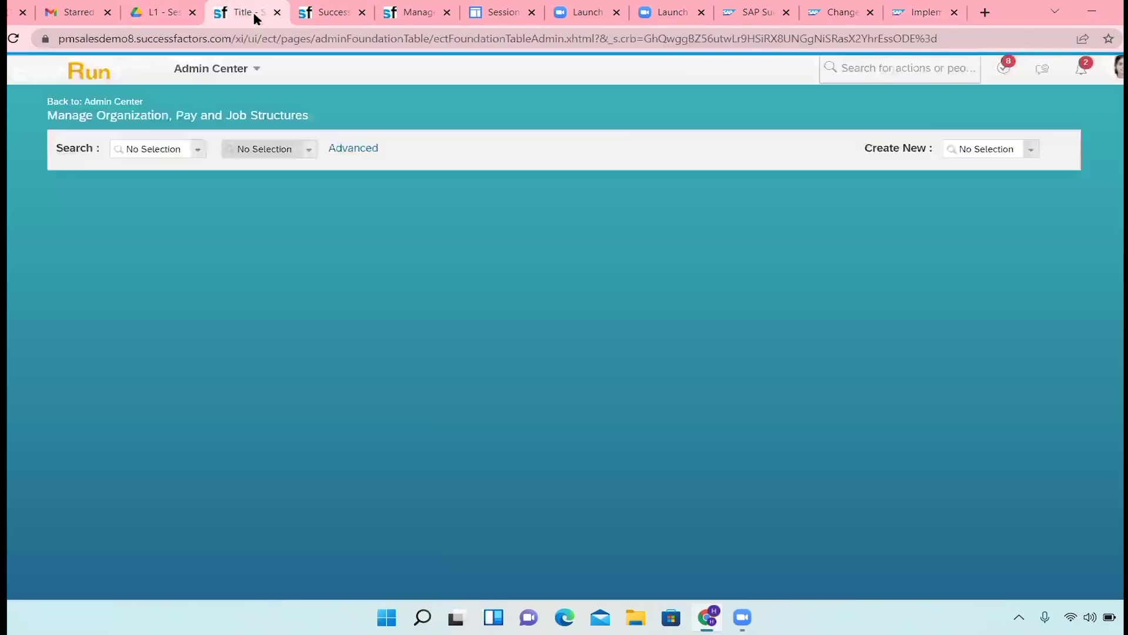
{"action": "left_click", "coordinate": [853, 68]}
{"action": "type", "text": "configure business rule"}
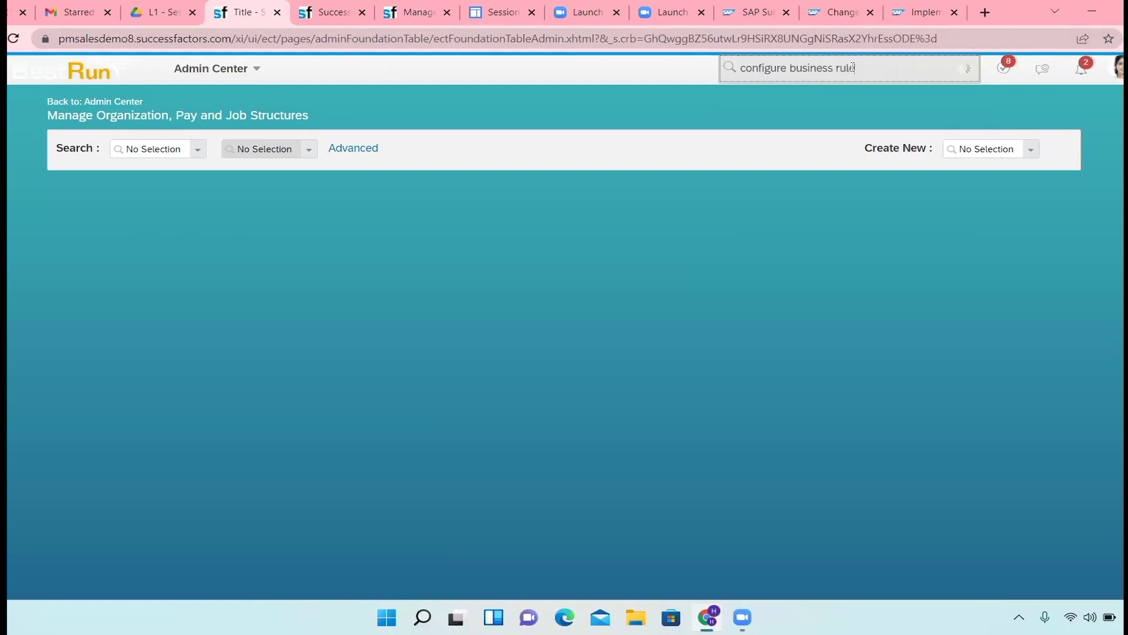
{"action": "left_click", "coordinate": [851, 113]}
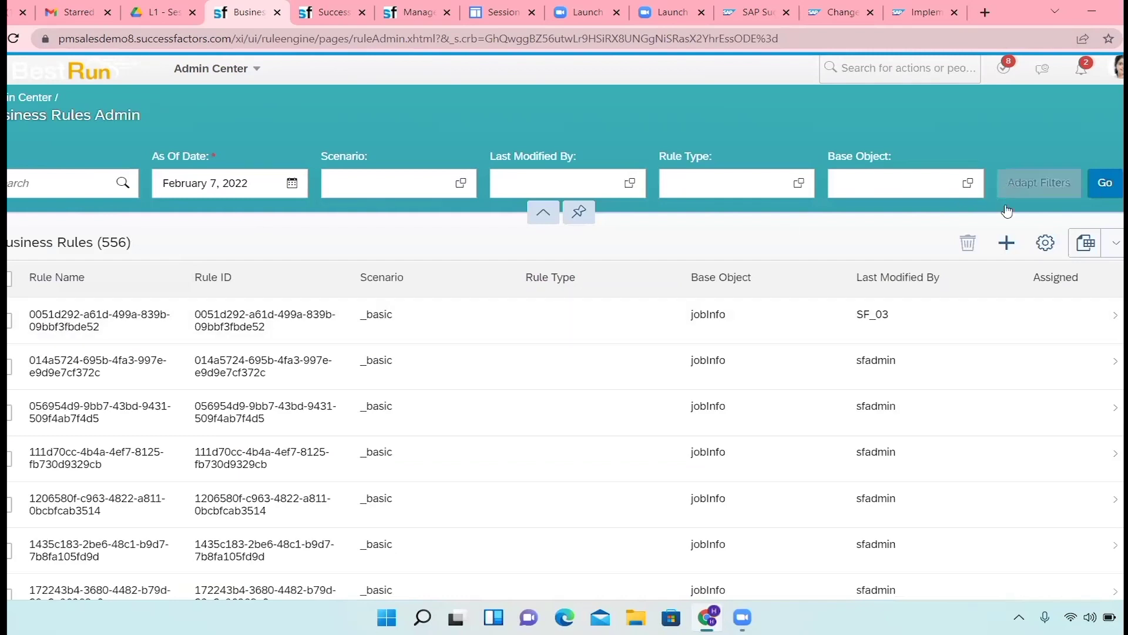
{"action": "left_click", "coordinate": [1011, 241]}
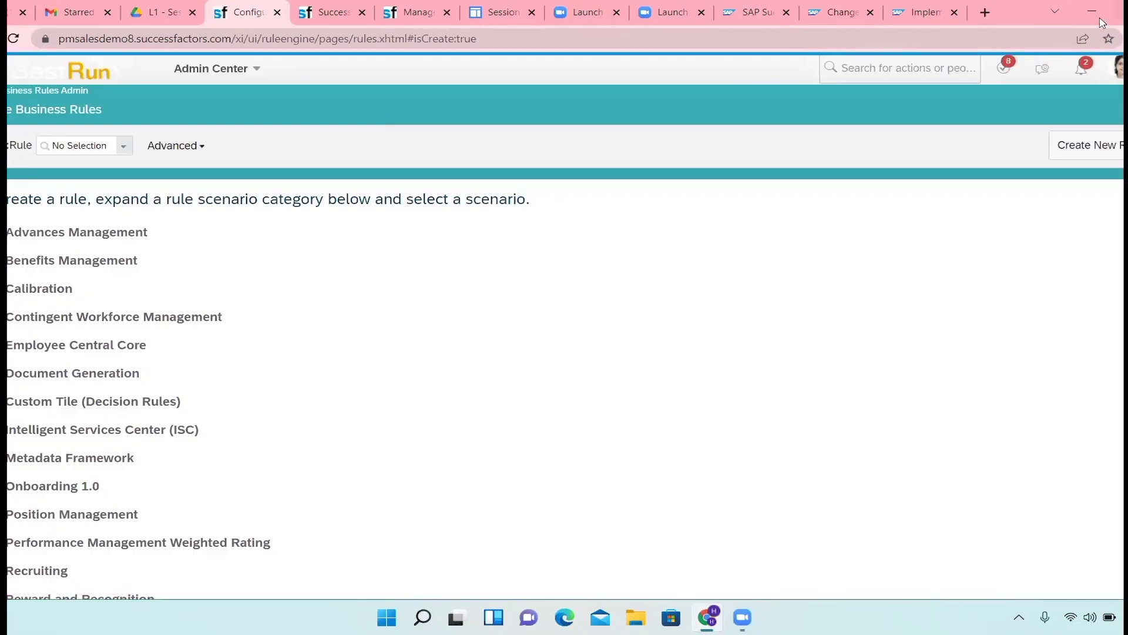
Step: Switch the active user account, reopen Business Rules Admin by searching for configure business rules, and start a new rule
{"action": "left_click", "coordinate": [1116, 68]}
{"action": "left_click", "coordinate": [764, 145]}
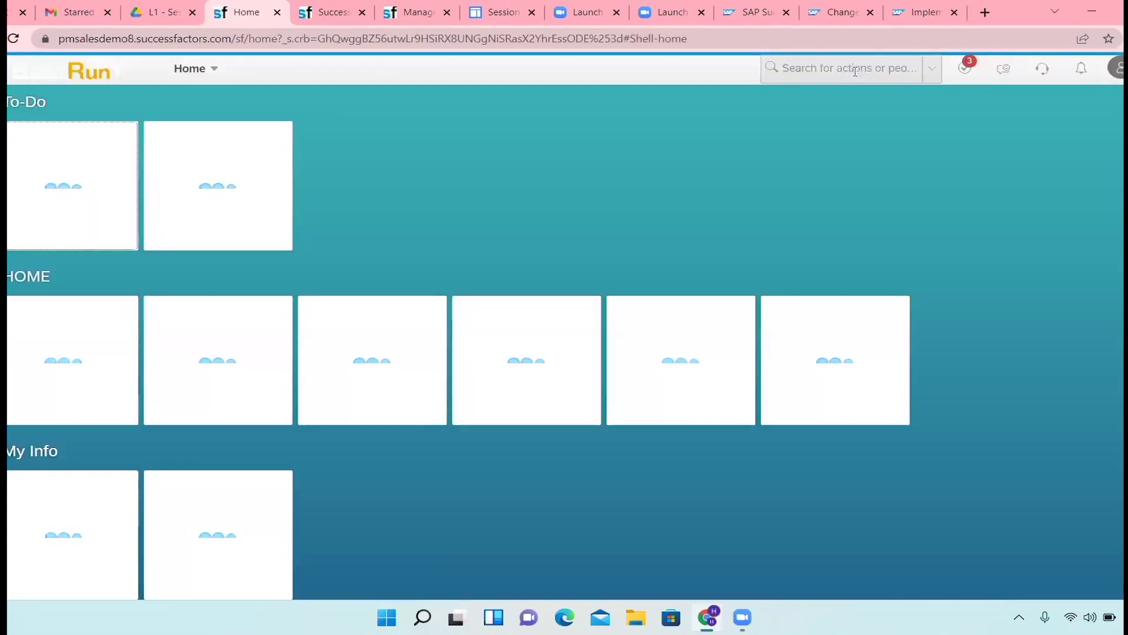
{"action": "left_click", "coordinate": [845, 73]}
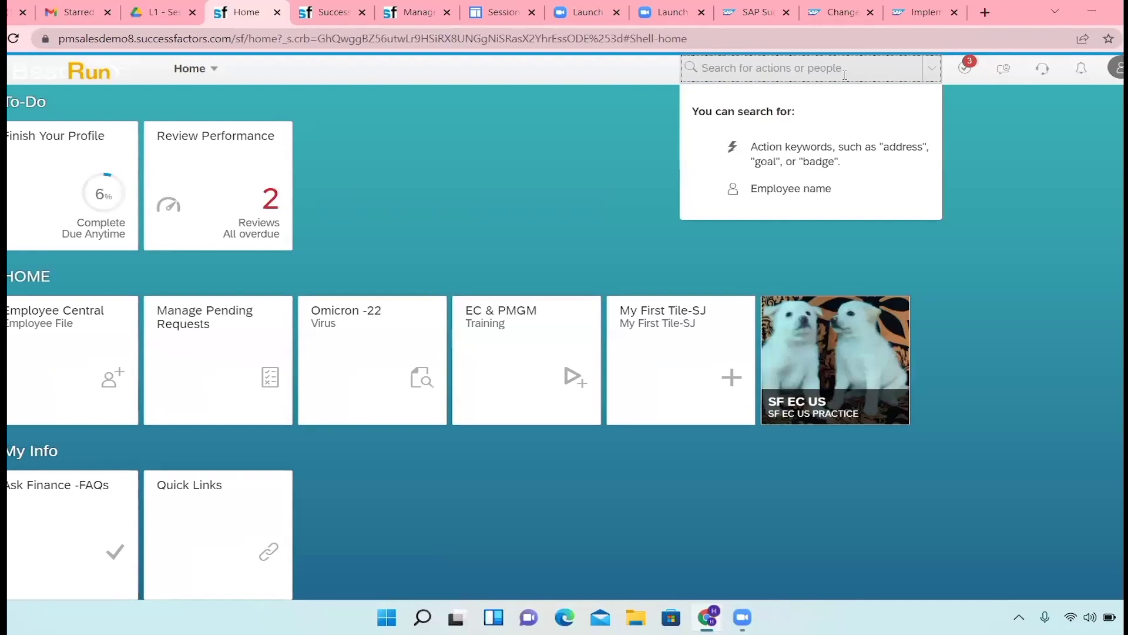
{"action": "type", "text": "donfigure "}
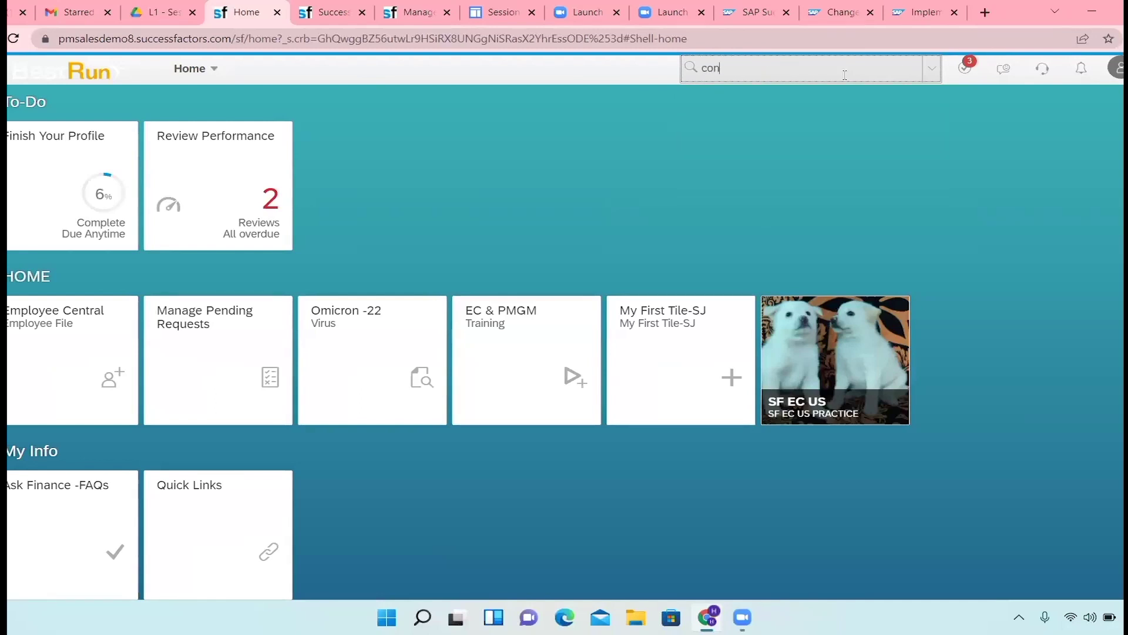
{"action": "type", "text": "business rules"}
{"action": "left_click", "coordinate": [836, 94]}
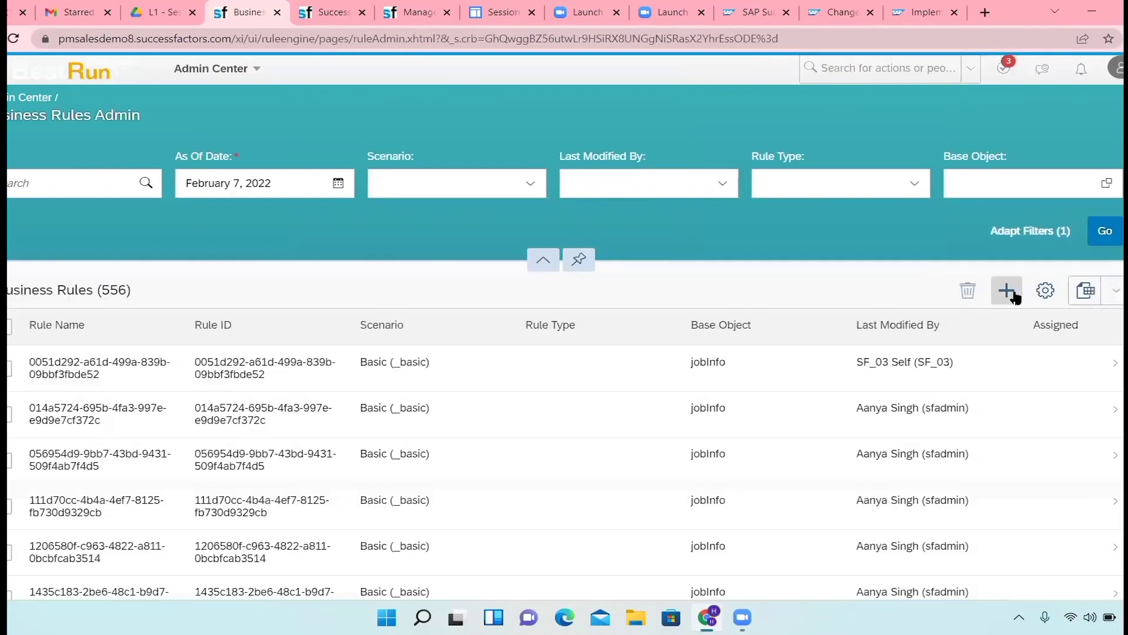
{"action": "left_click", "coordinate": [1014, 296]}
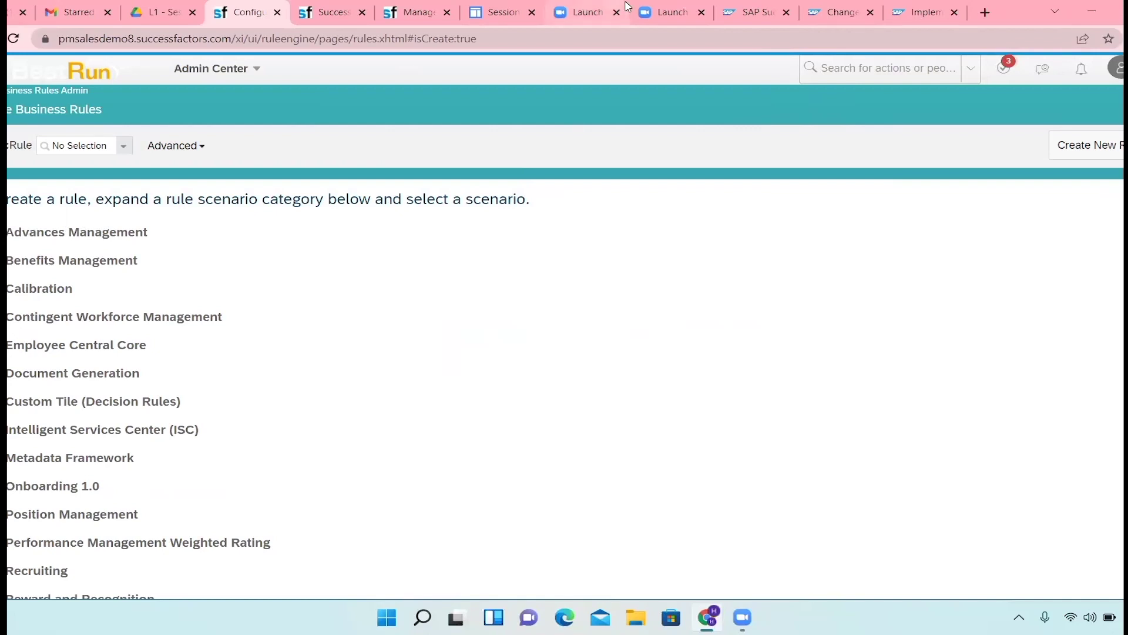
Step: Compare the guide's rule creation procedure with the scenario categories offered on the Configure Business Rules page
{"action": "left_click", "coordinate": [910, 14]}
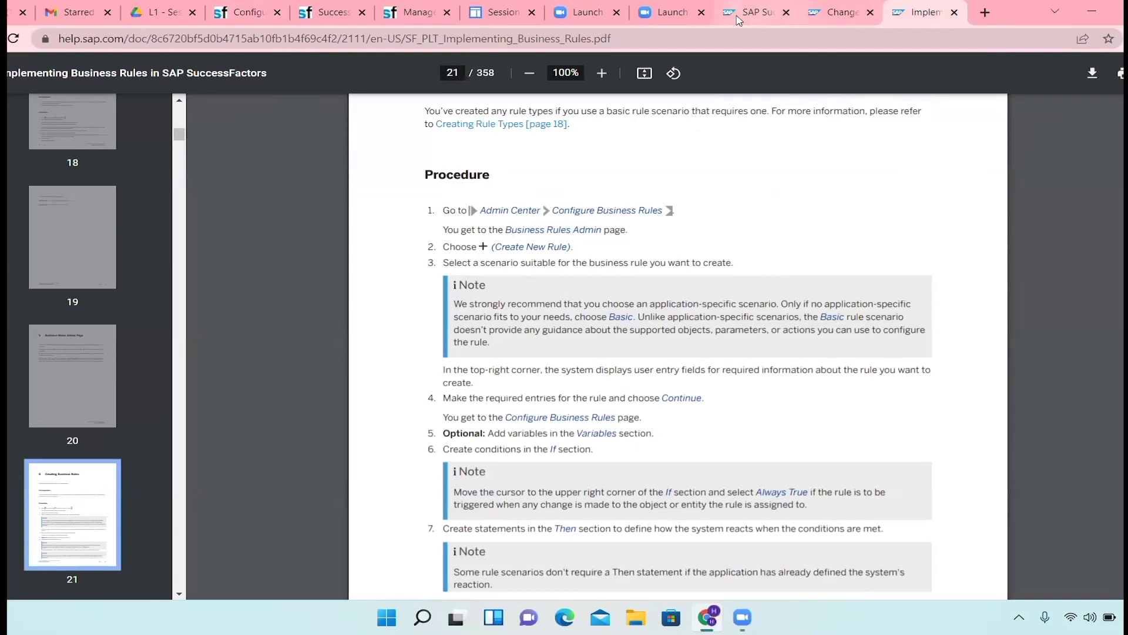
{"action": "left_click", "coordinate": [235, 16]}
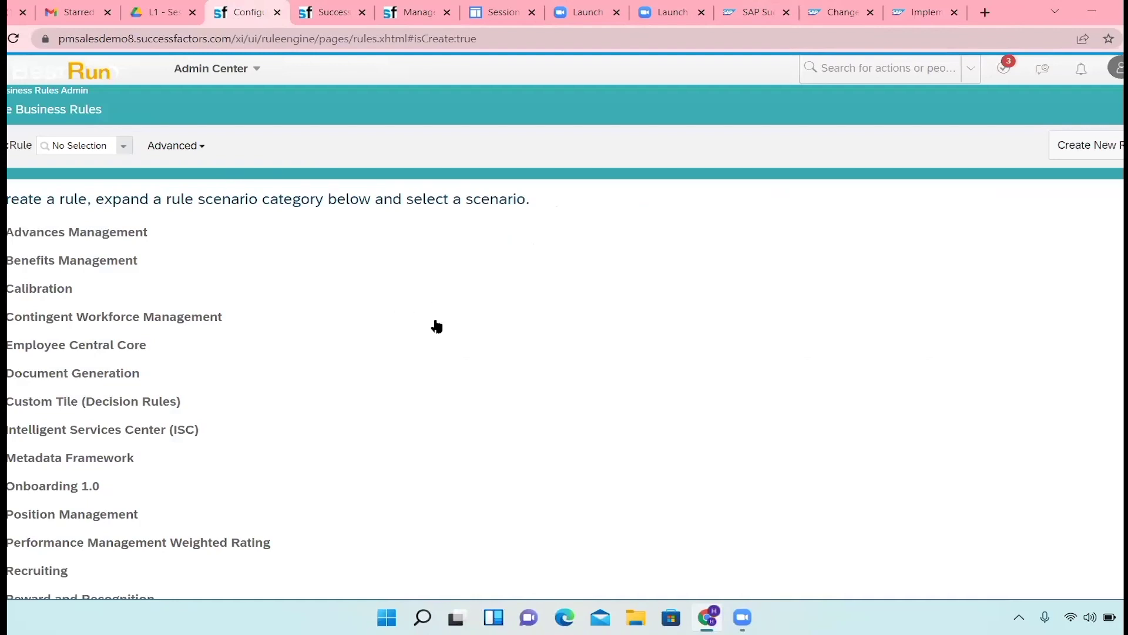
{"action": "left_click", "coordinate": [1113, 151]}
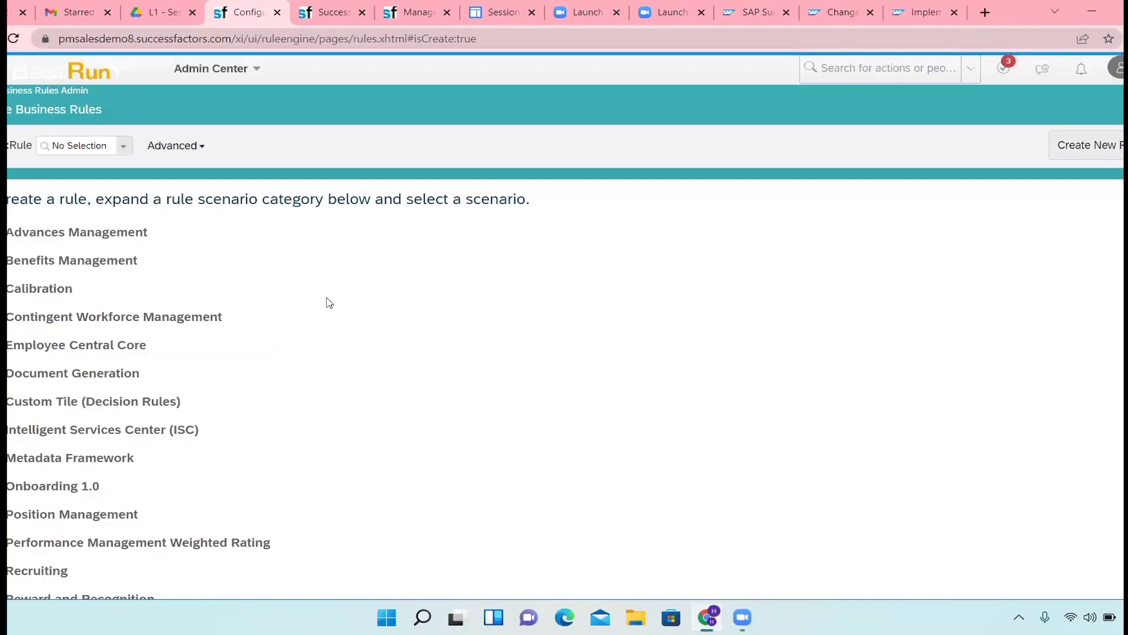
{"action": "left_click", "coordinate": [908, 11]}
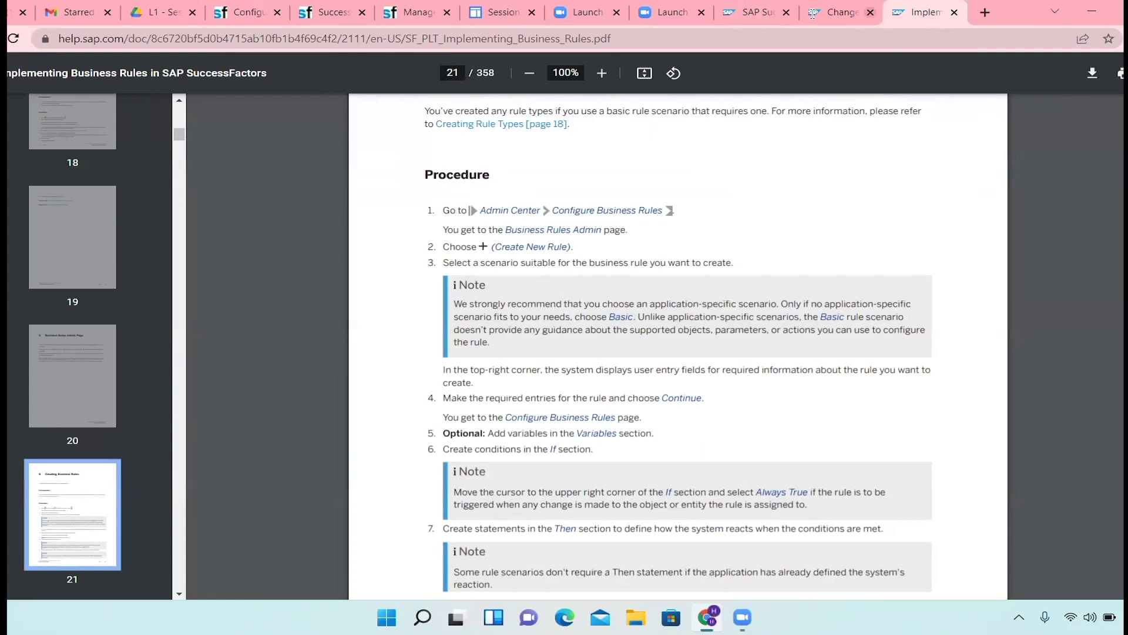
{"action": "left_click", "coordinate": [244, 12]}
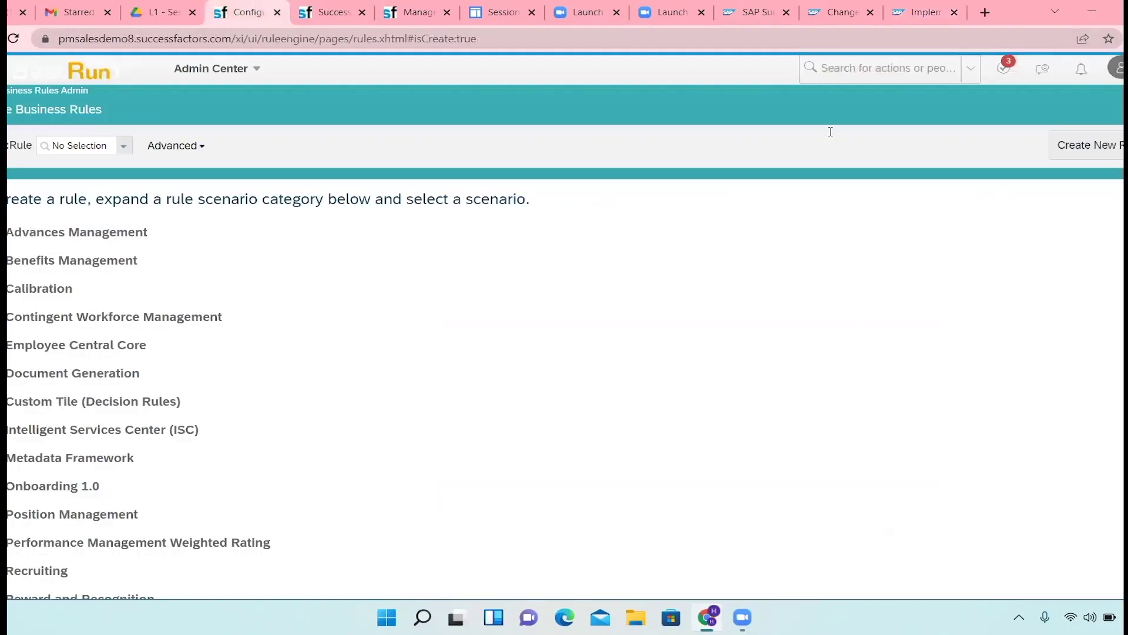
{"action": "scroll", "coordinate": [542, 434], "scroll_direction": "down", "scroll_amount": 2}
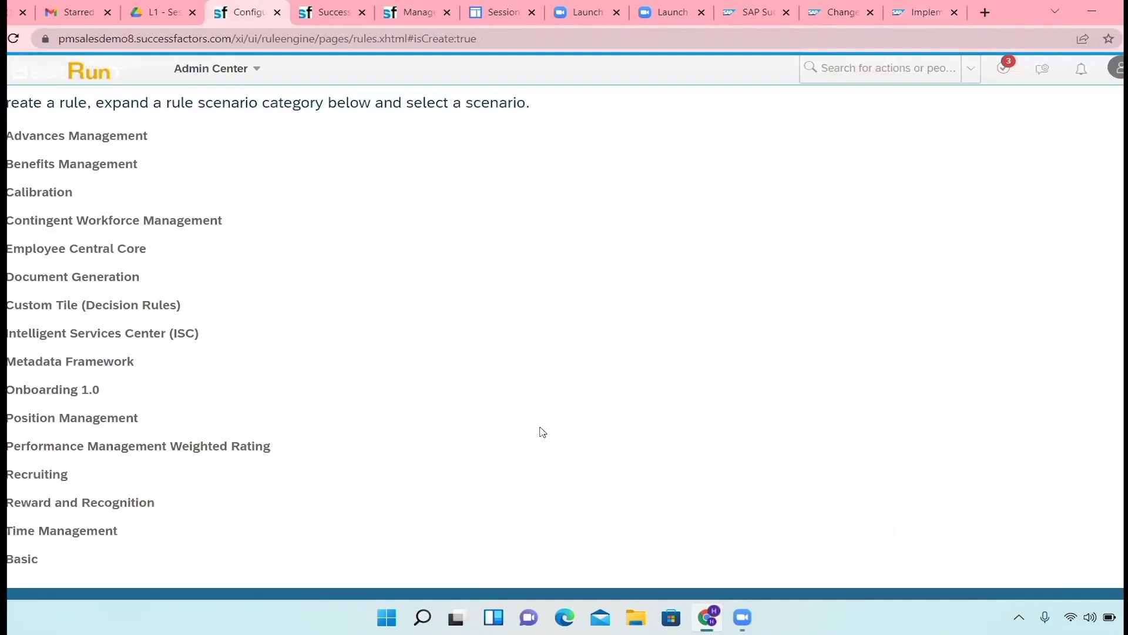
{"action": "scroll", "coordinate": [541, 433], "scroll_direction": "up", "scroll_amount": 2}
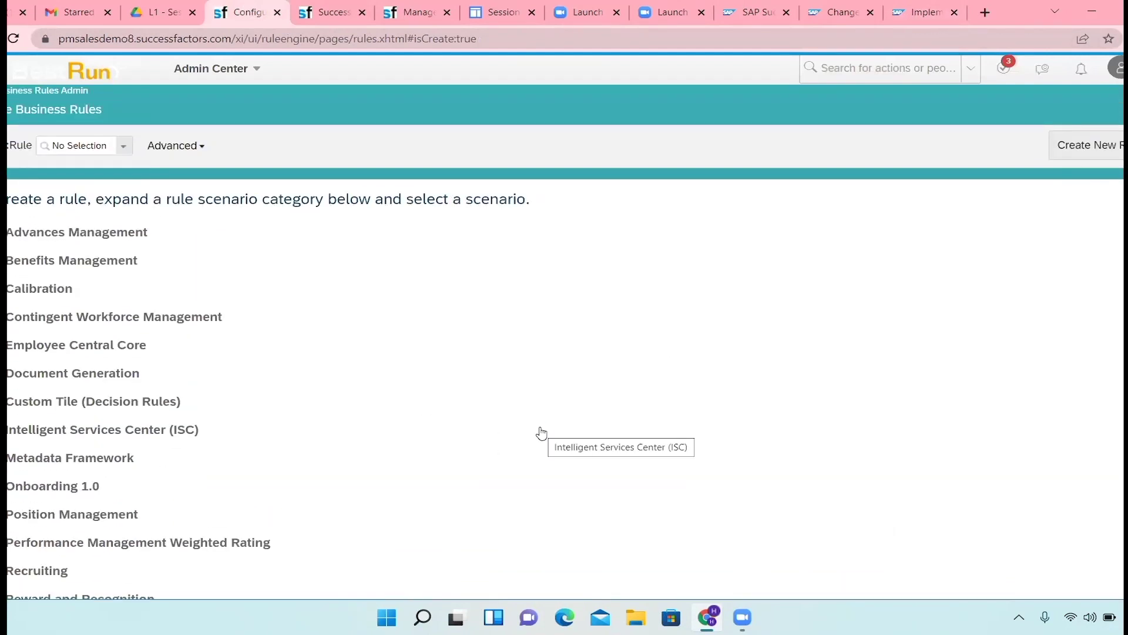
{"action": "left_click", "coordinate": [908, 17]}
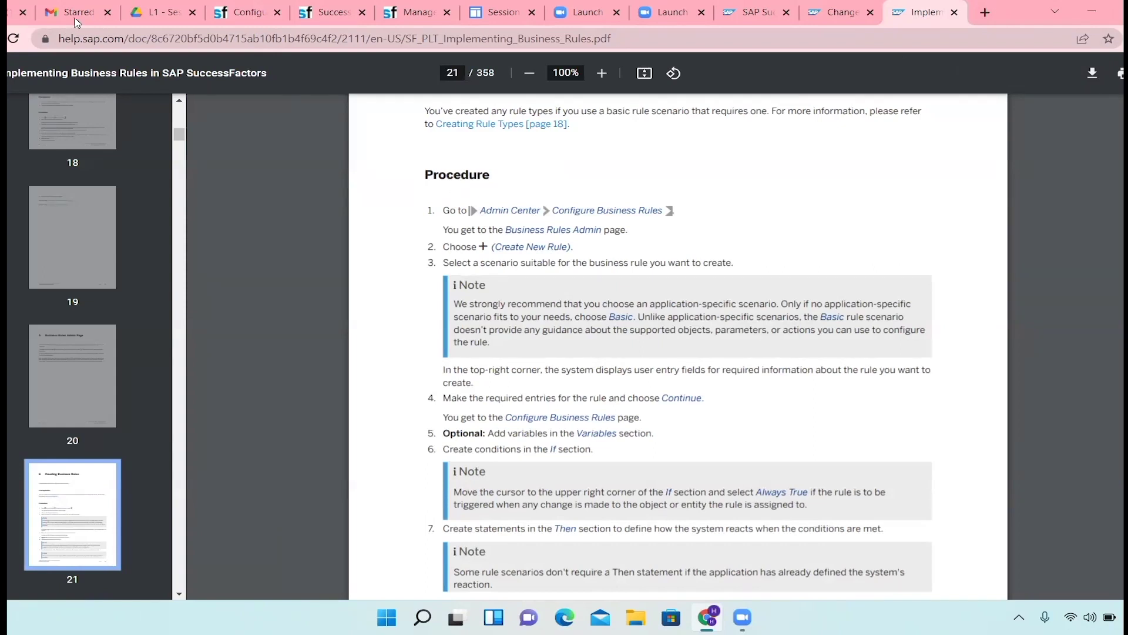
{"action": "left_click", "coordinate": [254, 13]}
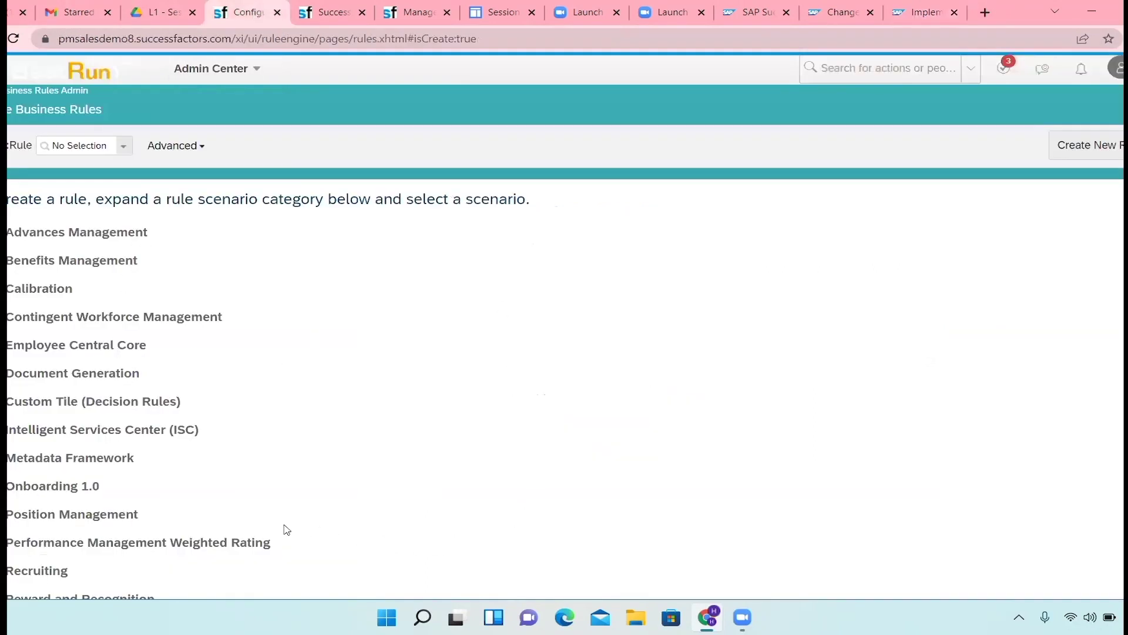
{"action": "scroll", "coordinate": [295, 522], "scroll_direction": "down", "scroll_amount": 1}
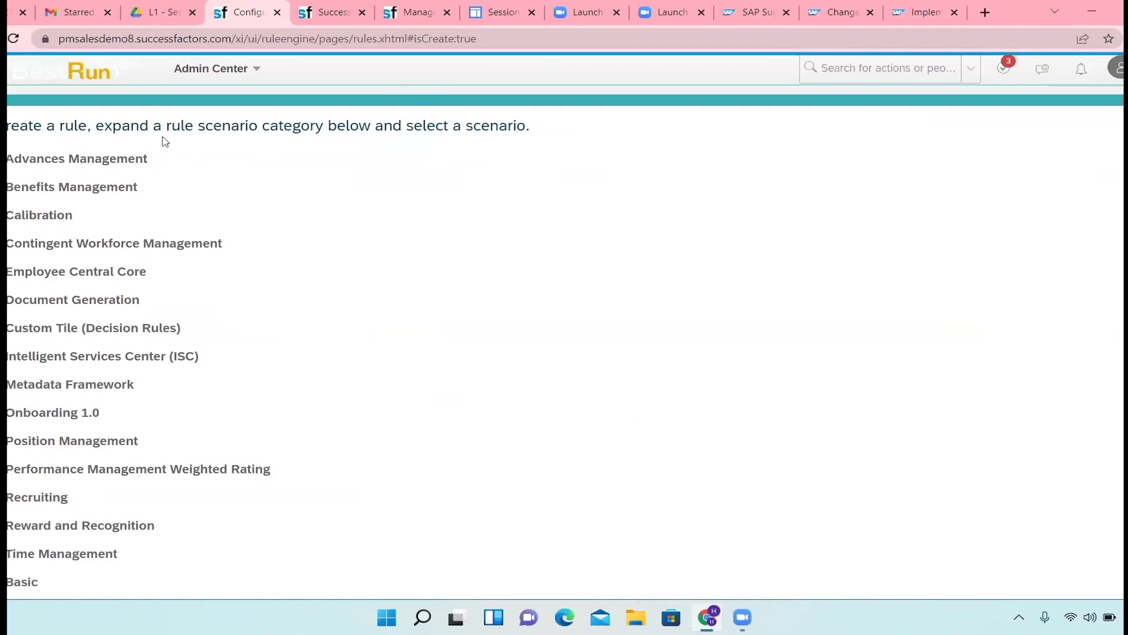
{"action": "scroll", "coordinate": [332, 320], "scroll_direction": "down", "scroll_amount": 1}
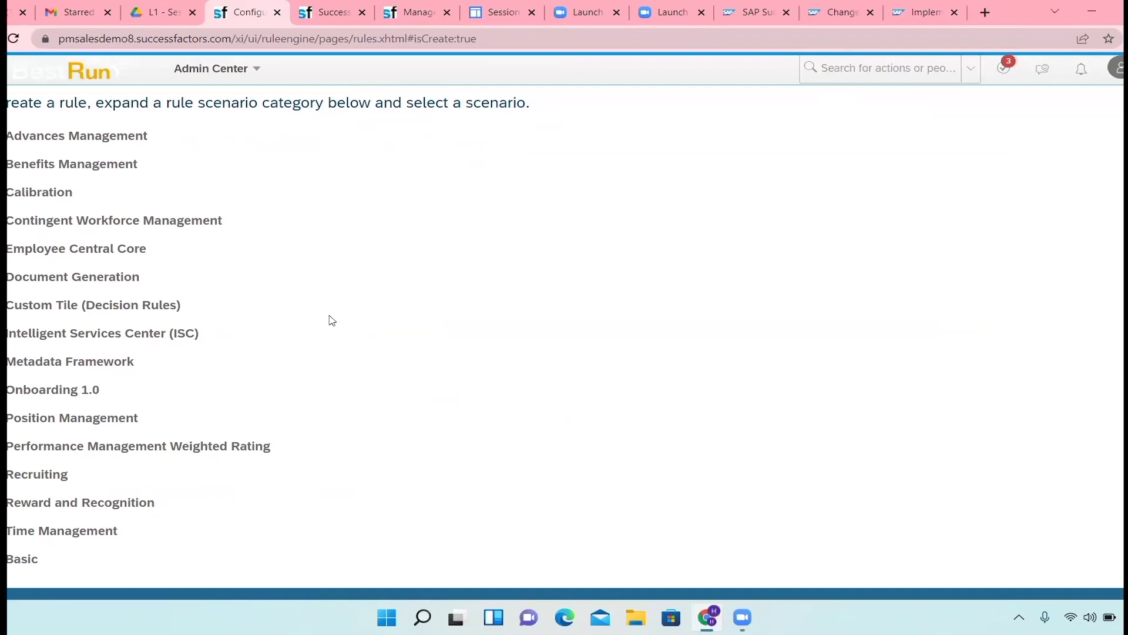
{"action": "scroll", "coordinate": [229, 333], "scroll_direction": "up", "scroll_amount": 3}
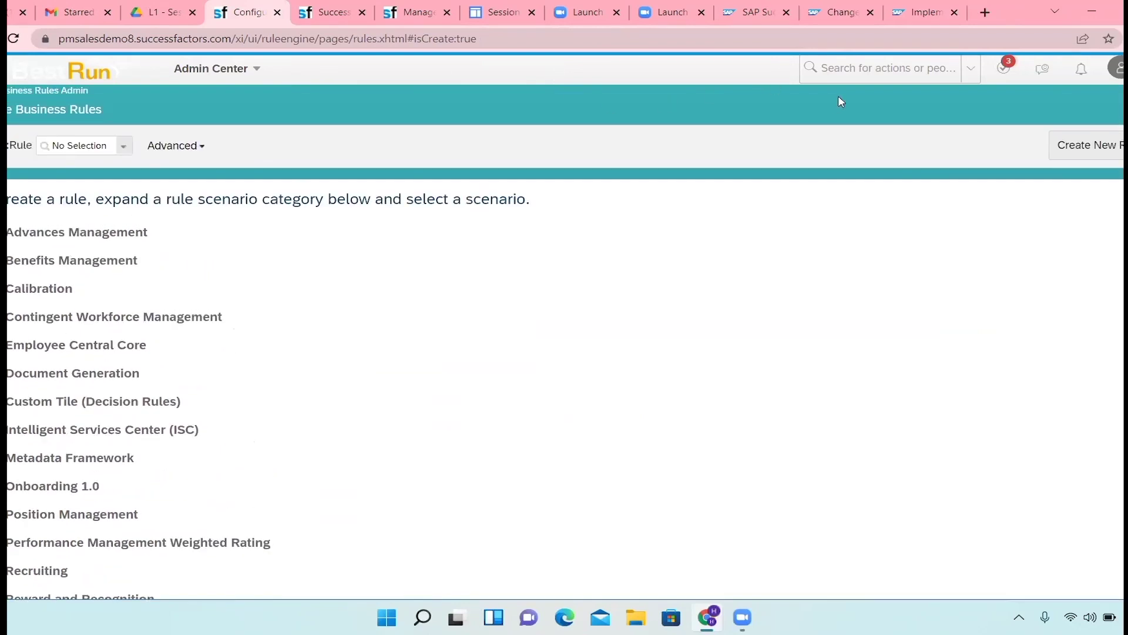
Step: Expand the Basic scenario category and select the Basic scenario for the new rule
{"action": "left_click", "coordinate": [840, 69]}
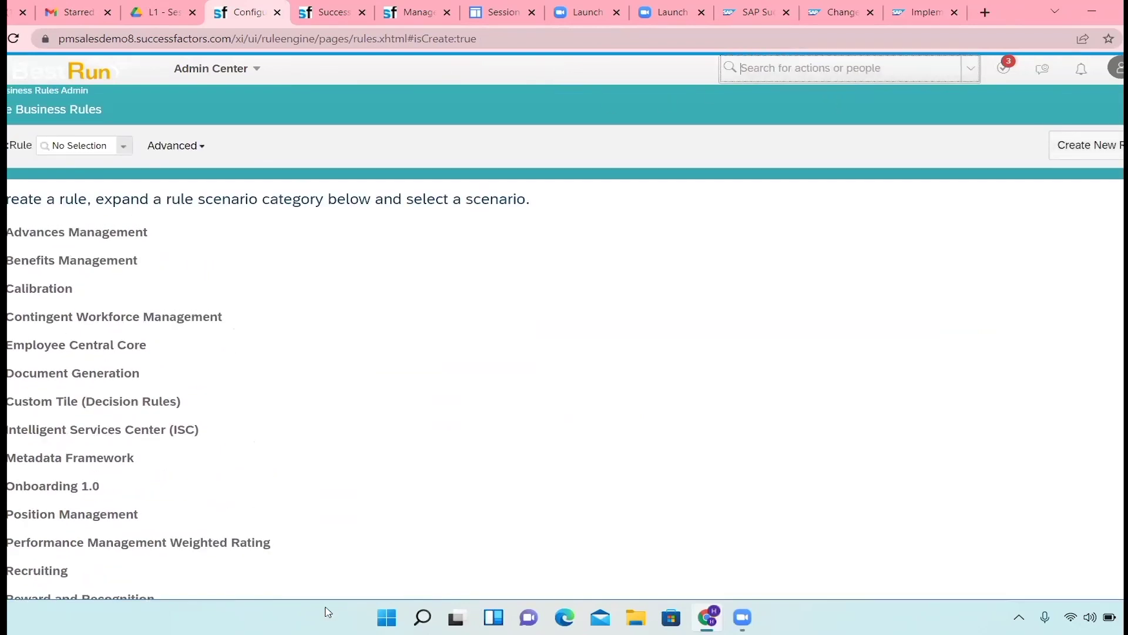
{"action": "left_click", "coordinate": [493, 443]}
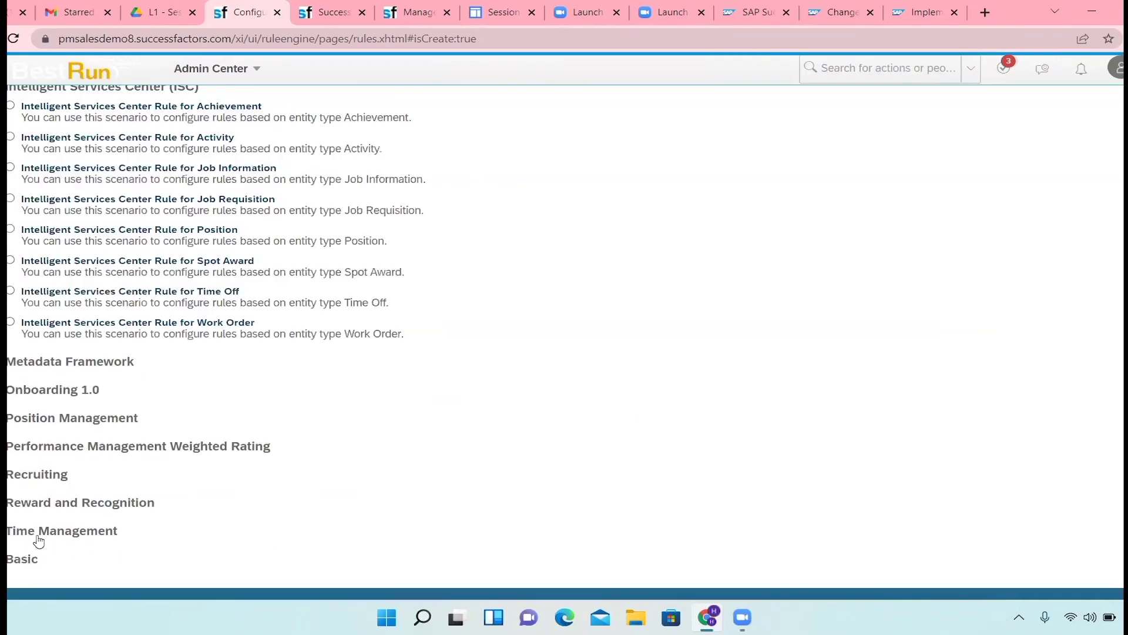
{"action": "left_click", "coordinate": [22, 559]}
{"action": "scroll", "coordinate": [536, 395], "scroll_direction": "down", "scroll_amount": 1}
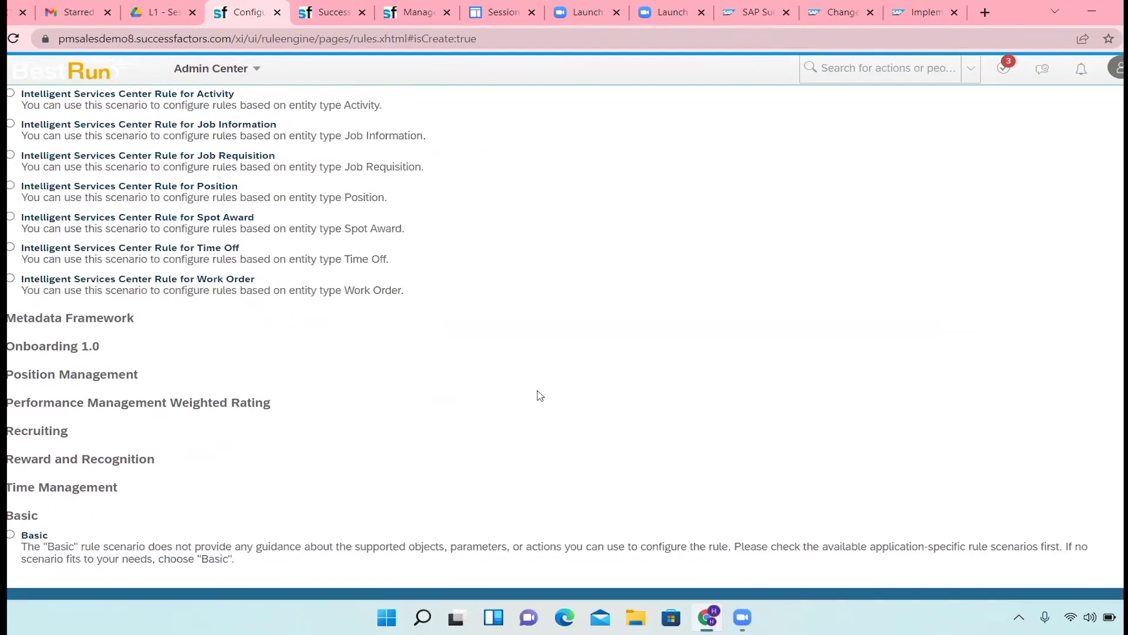
{"action": "left_click", "coordinate": [11, 535]}
Step: Name the new Basic rule "Address change" and use Address_change as its rule ID
{"action": "scroll", "coordinate": [629, 478], "scroll_direction": "up", "scroll_amount": 5}
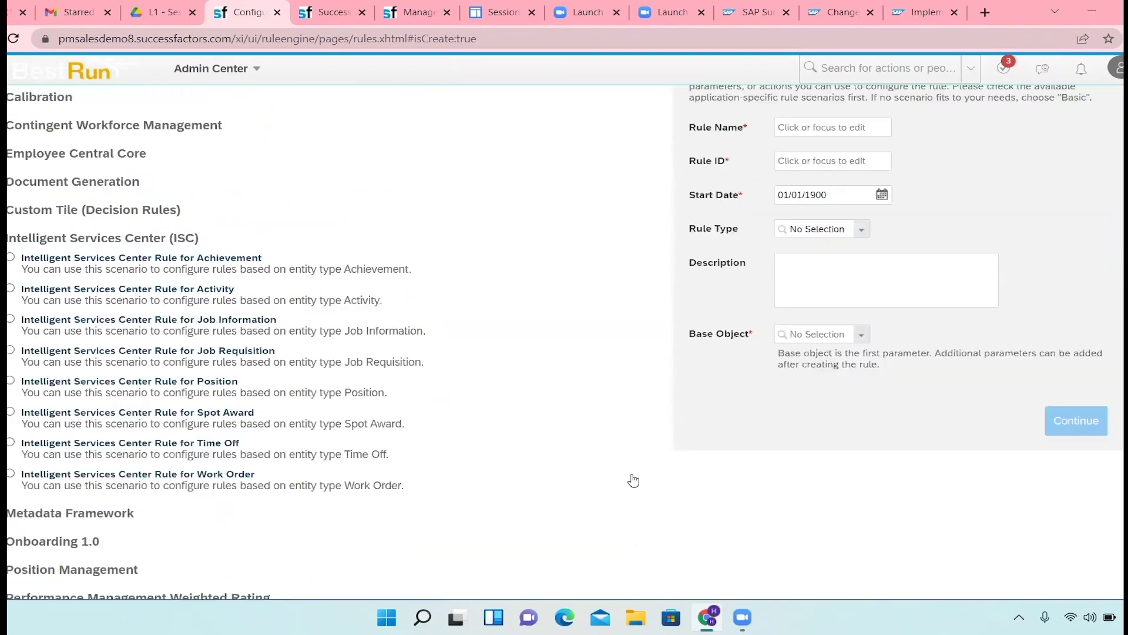
{"action": "left_click", "coordinate": [877, 227]}
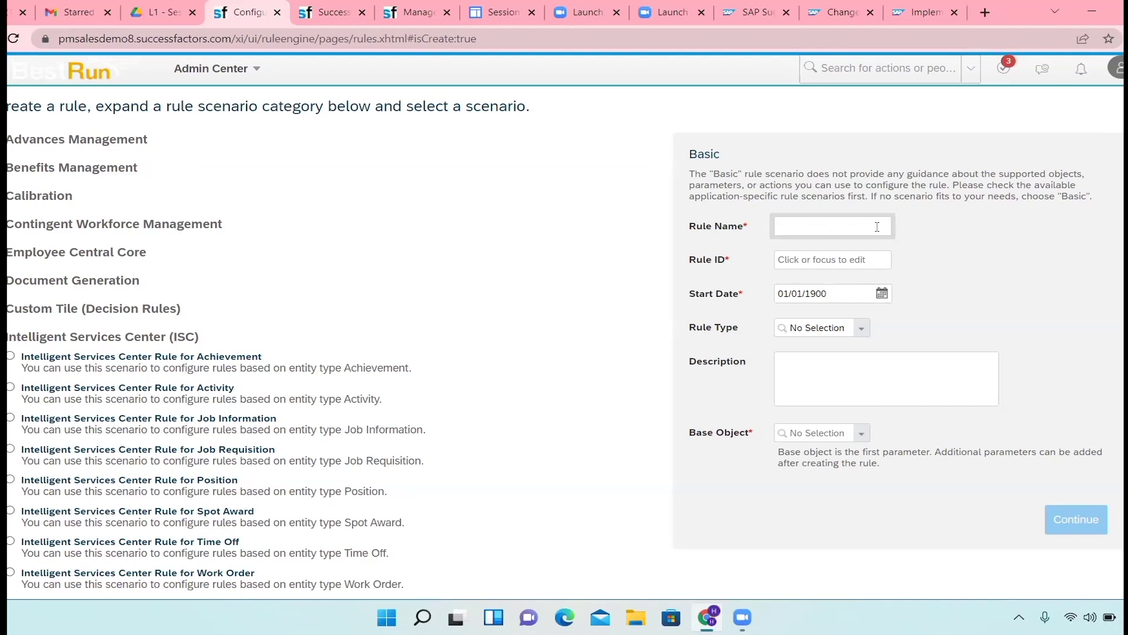
{"action": "type", "text": "M"}
{"action": "key", "text": "BackSpace"}
{"action": "type", "text": "Address change"}
{"action": "left_click", "coordinate": [812, 229]}
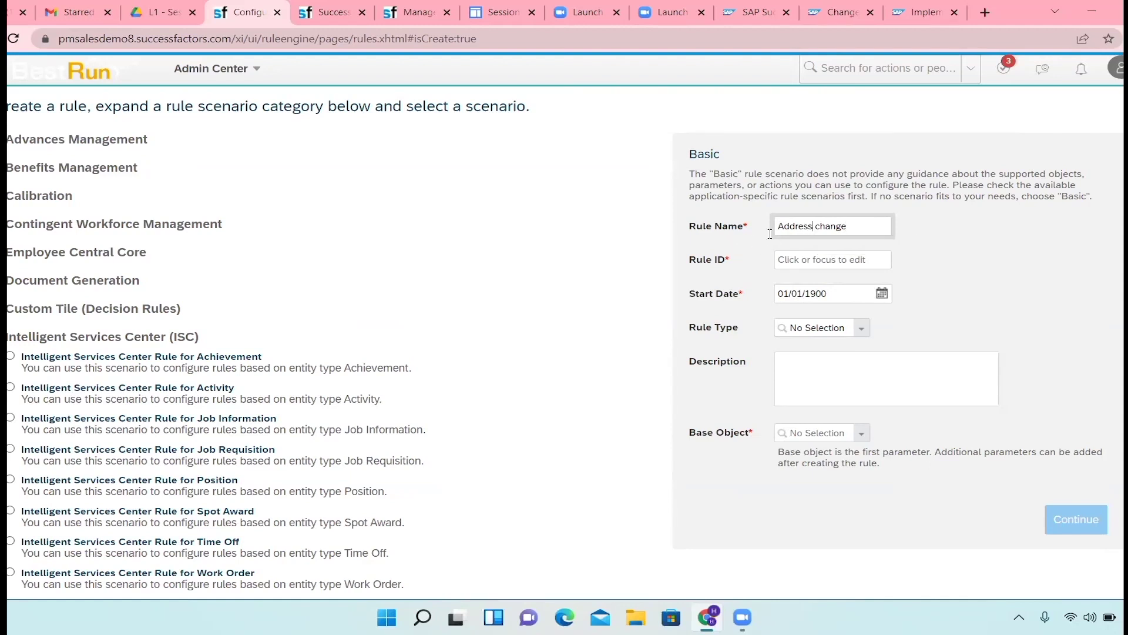
{"action": "left_click", "coordinate": [803, 255]}
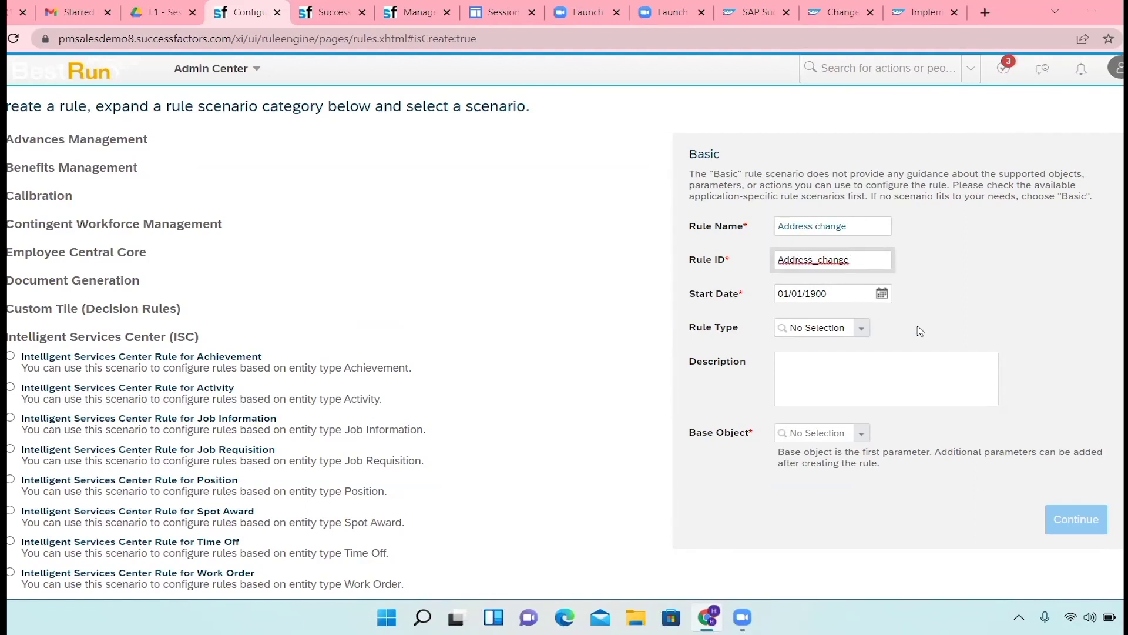
Step: Consult the guide's procedure on the required entries, If conditions and Then statements, and recheck the name and ID in the new rule form
{"action": "left_click", "coordinate": [914, 11]}
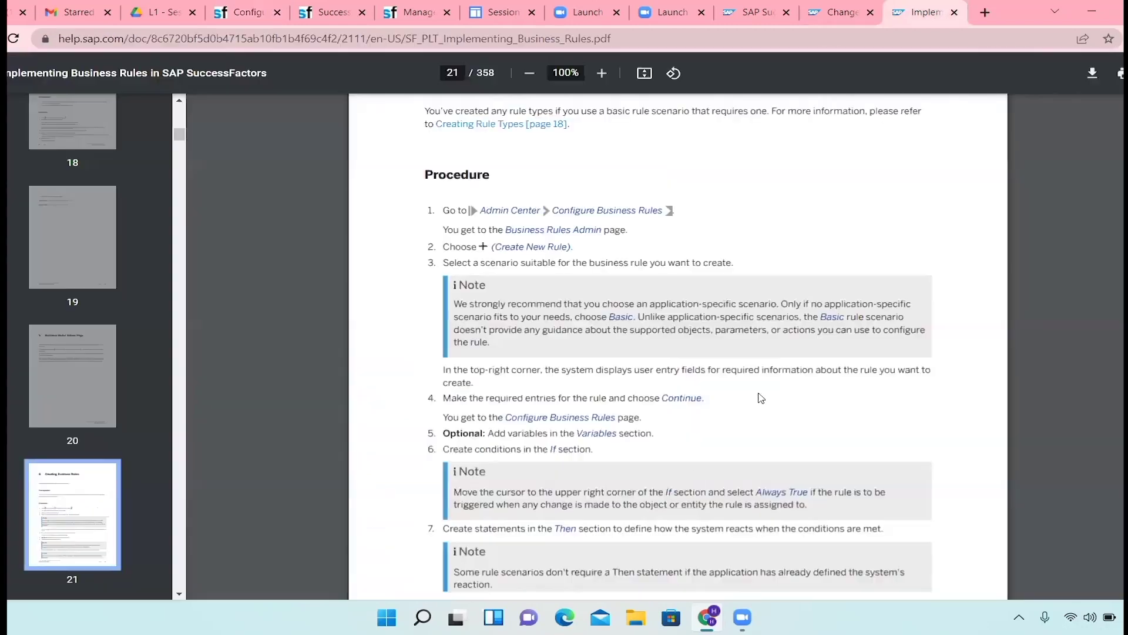
{"action": "scroll", "coordinate": [696, 470], "scroll_direction": "down", "scroll_amount": 4}
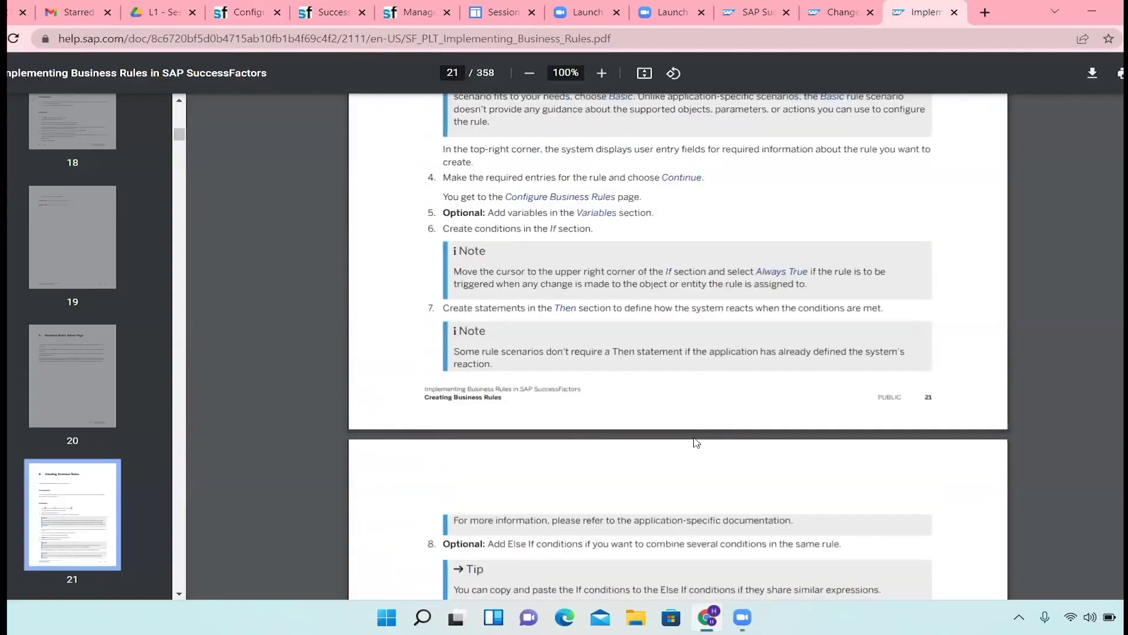
{"action": "scroll", "coordinate": [696, 442], "scroll_direction": "up", "scroll_amount": 1}
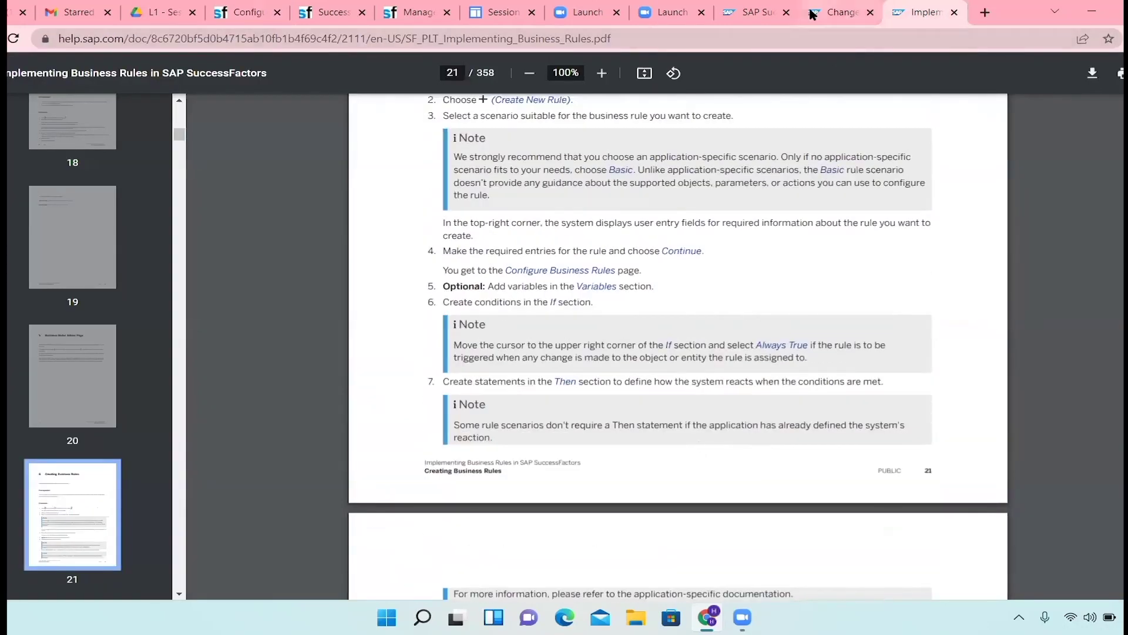
{"action": "left_click", "coordinate": [241, 8]}
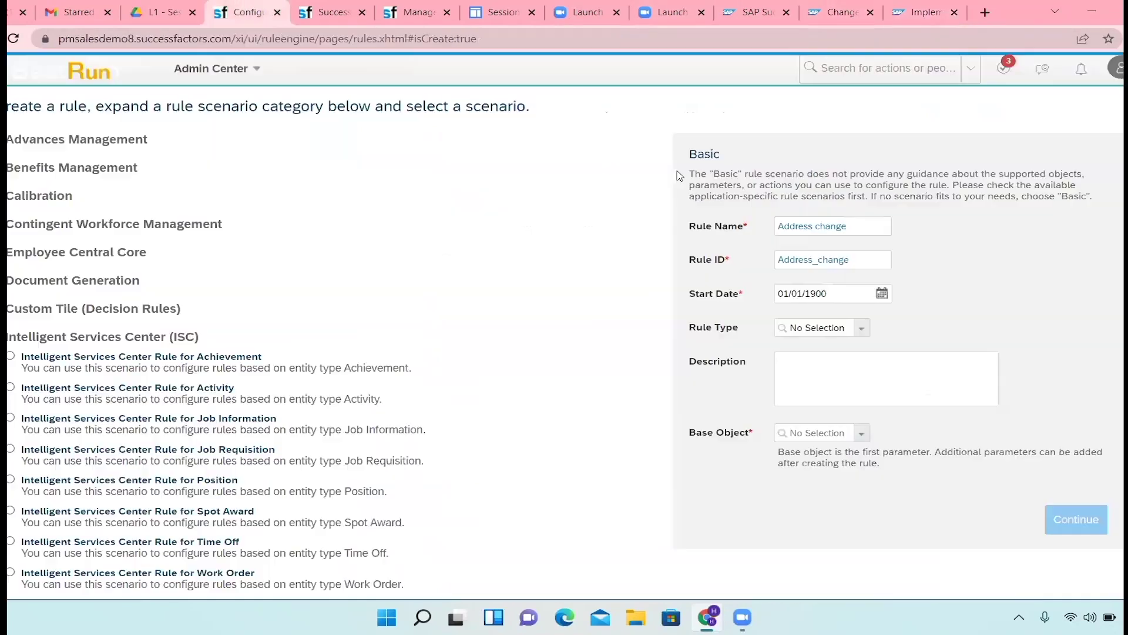
{"action": "left_click_drag", "start_coordinate": [856, 225], "coordinate": [813, 226]}
{"action": "left_click", "coordinate": [926, 257]}
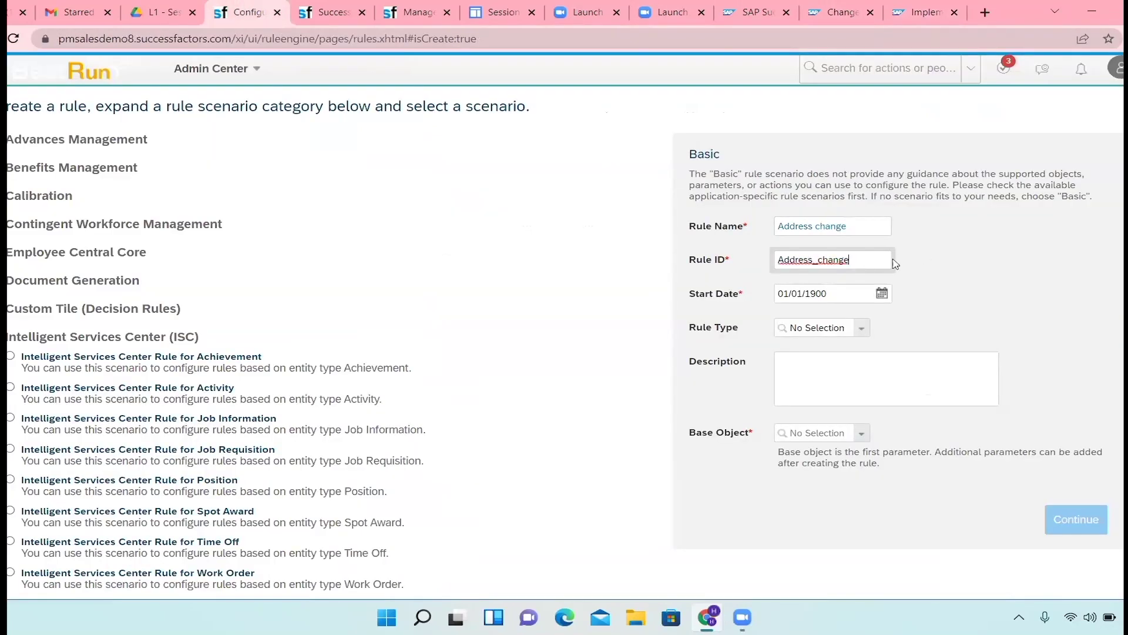
{"action": "left_click", "coordinate": [821, 368]}
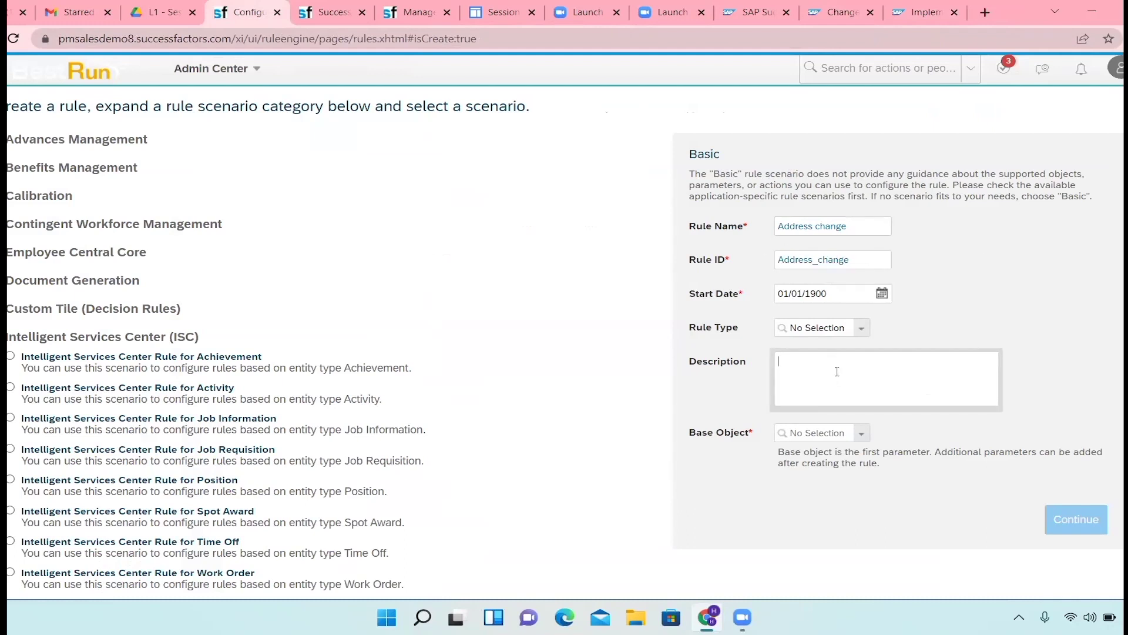
Step: Set the rule's base object to Personal Information Model by filtering on "pers", and continue to the rule editor
{"action": "left_click", "coordinate": [860, 435]}
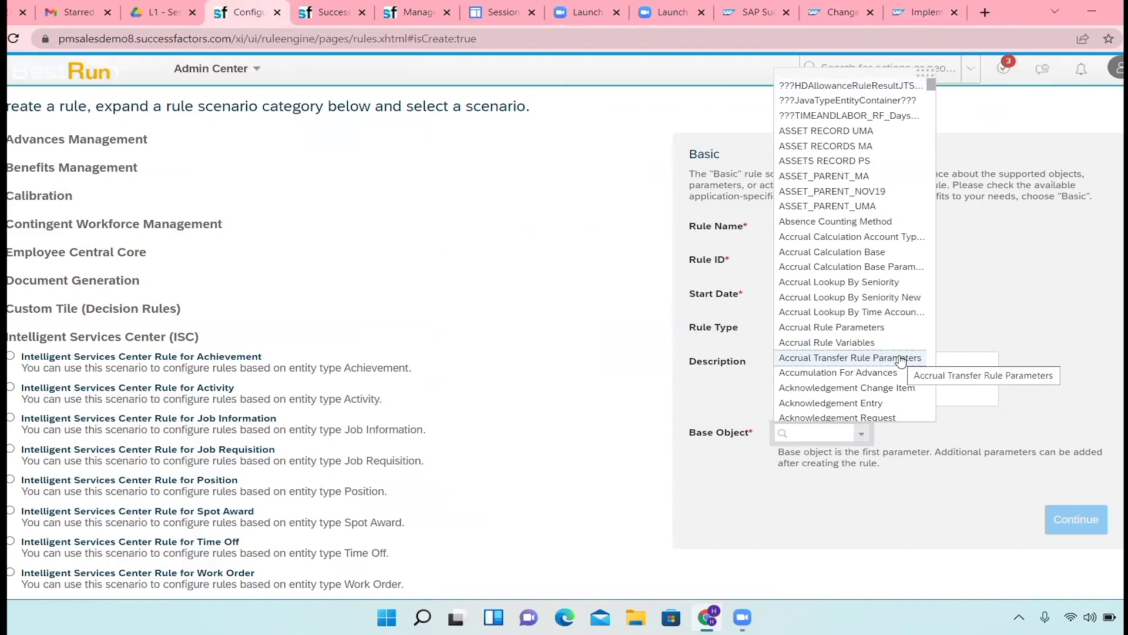
{"action": "type", "text": "w"}
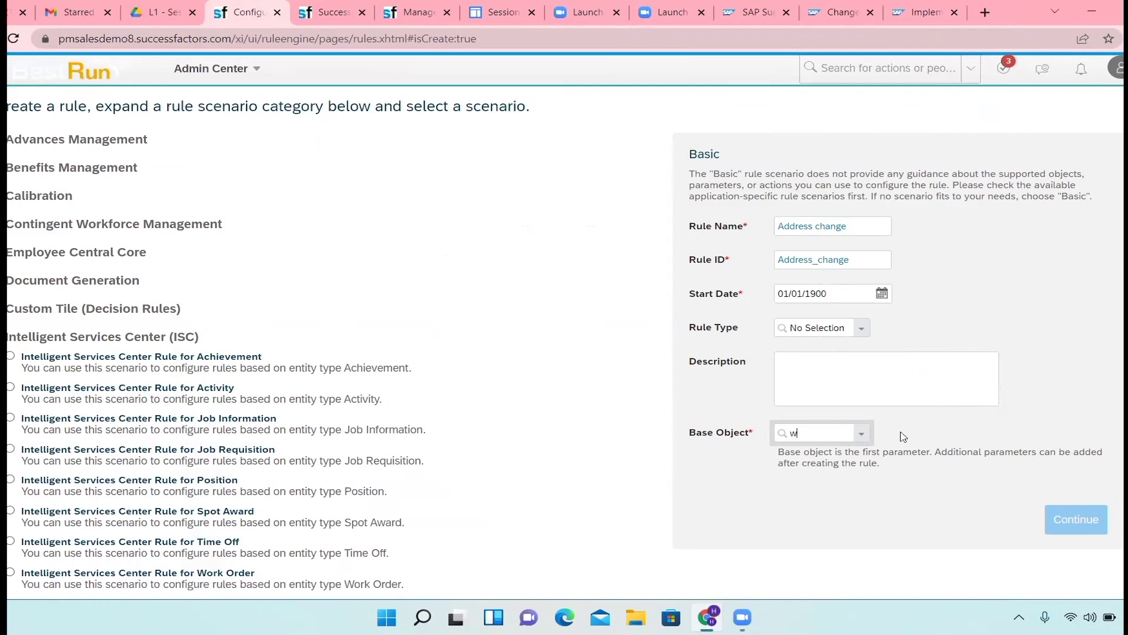
{"action": "key", "text": "BackSpace"}
{"action": "left_click", "coordinate": [861, 433]}
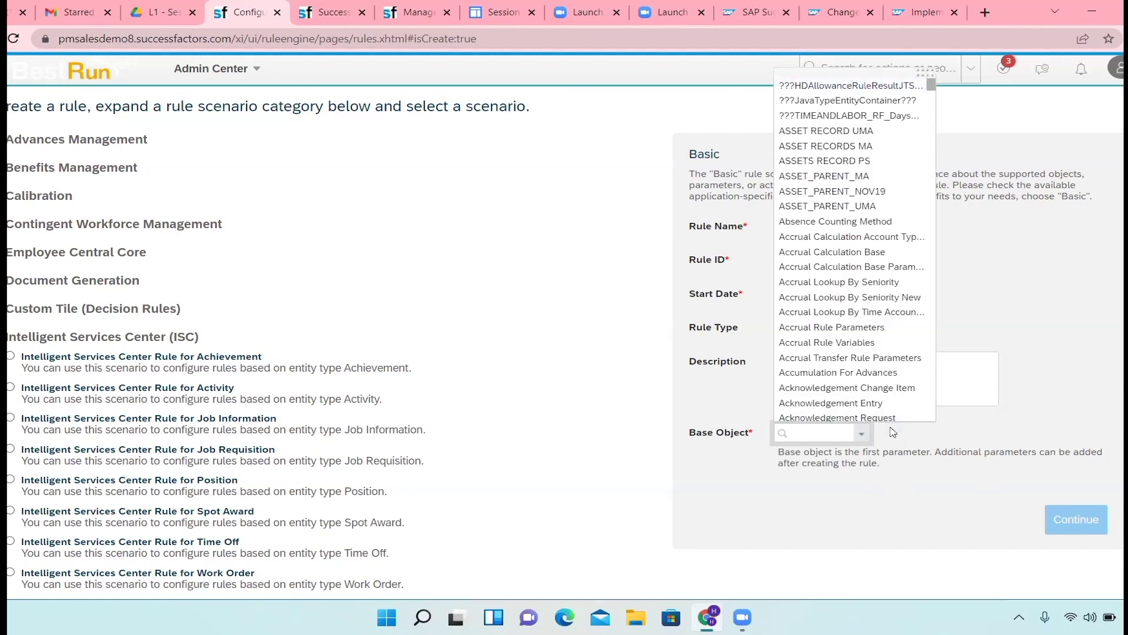
{"action": "type", "text": "p"}
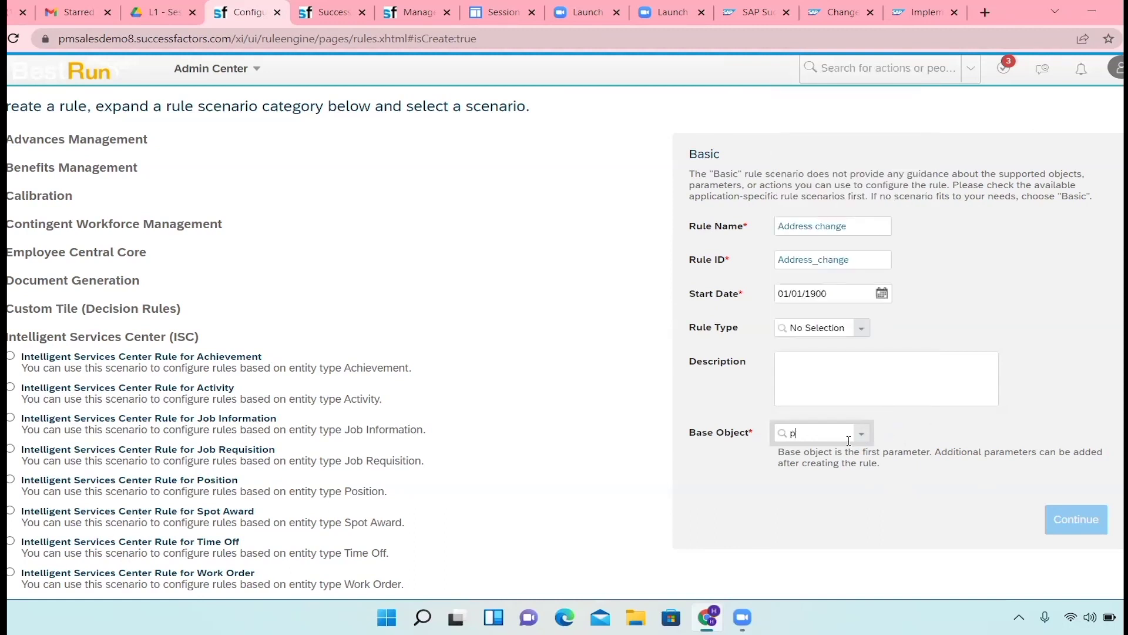
{"action": "type", "text": "er"}
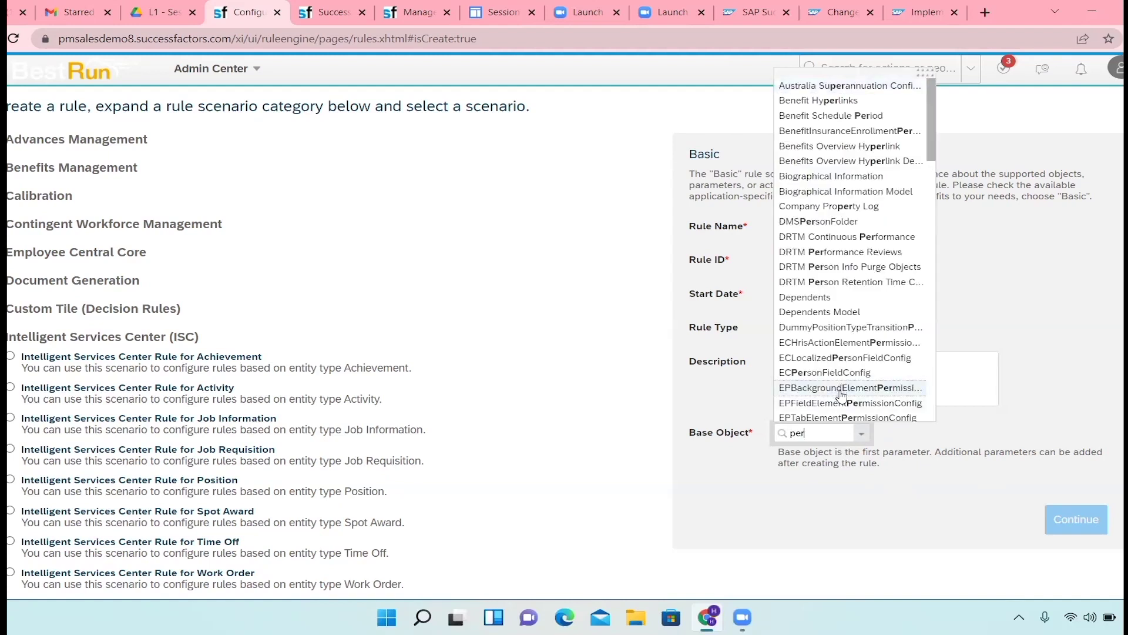
{"action": "type", "text": "s"}
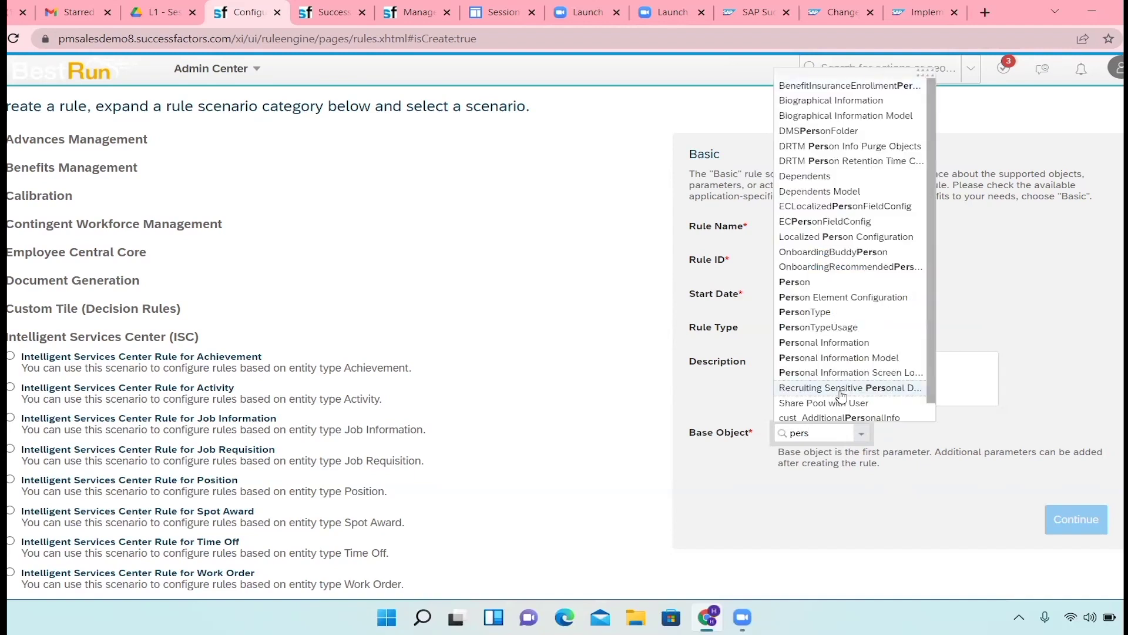
{"action": "left_click", "coordinate": [895, 357]}
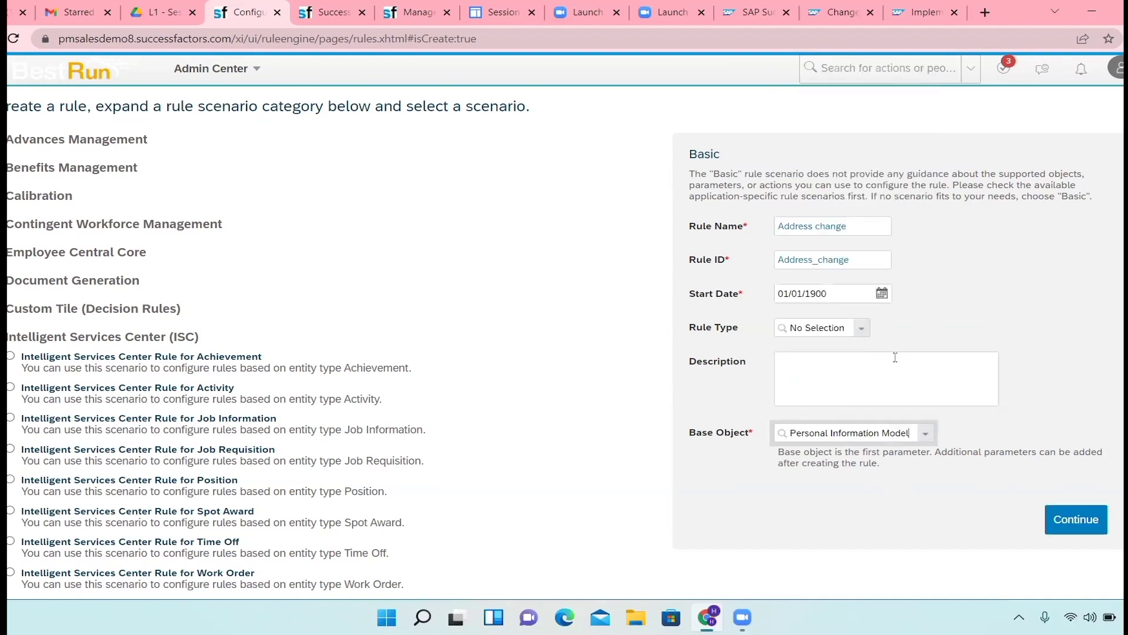
{"action": "left_click", "coordinate": [1070, 521]}
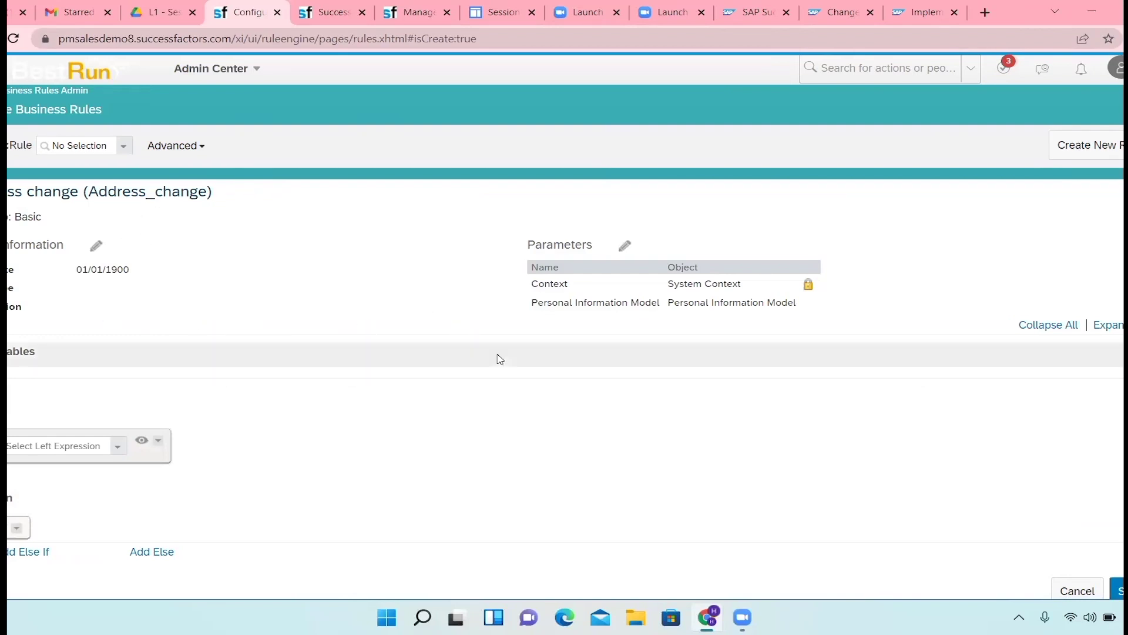
Step: Set the left expression of the If condition to Personal Information from the Personal Information Model
{"action": "scroll", "coordinate": [500, 359], "scroll_direction": "down", "scroll_amount": 1}
{"action": "scroll", "coordinate": [500, 360], "scroll_direction": "up", "scroll_amount": 1}
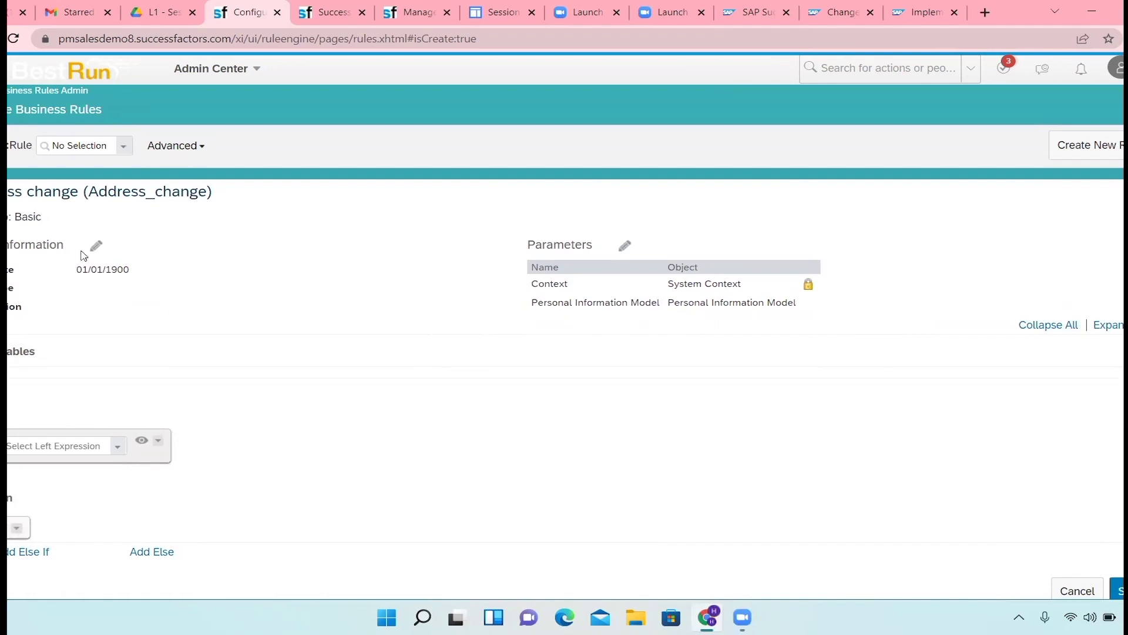
{"action": "left_click", "coordinate": [118, 450]}
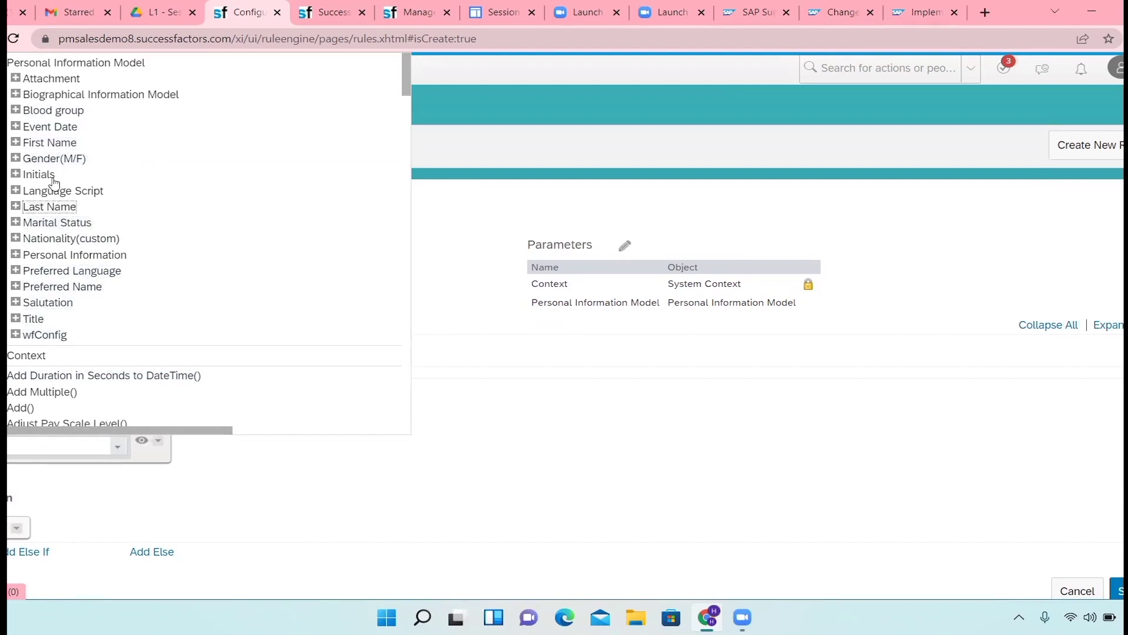
{"action": "left_click", "coordinate": [67, 254]}
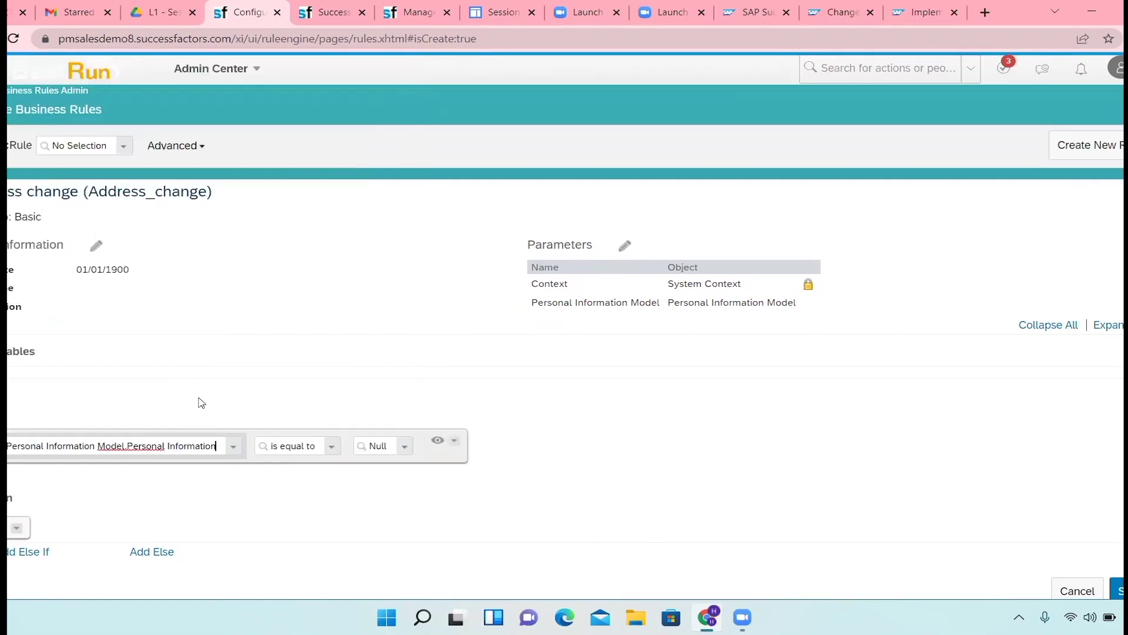
{"action": "mouse_move", "coordinate": [221, 446]}
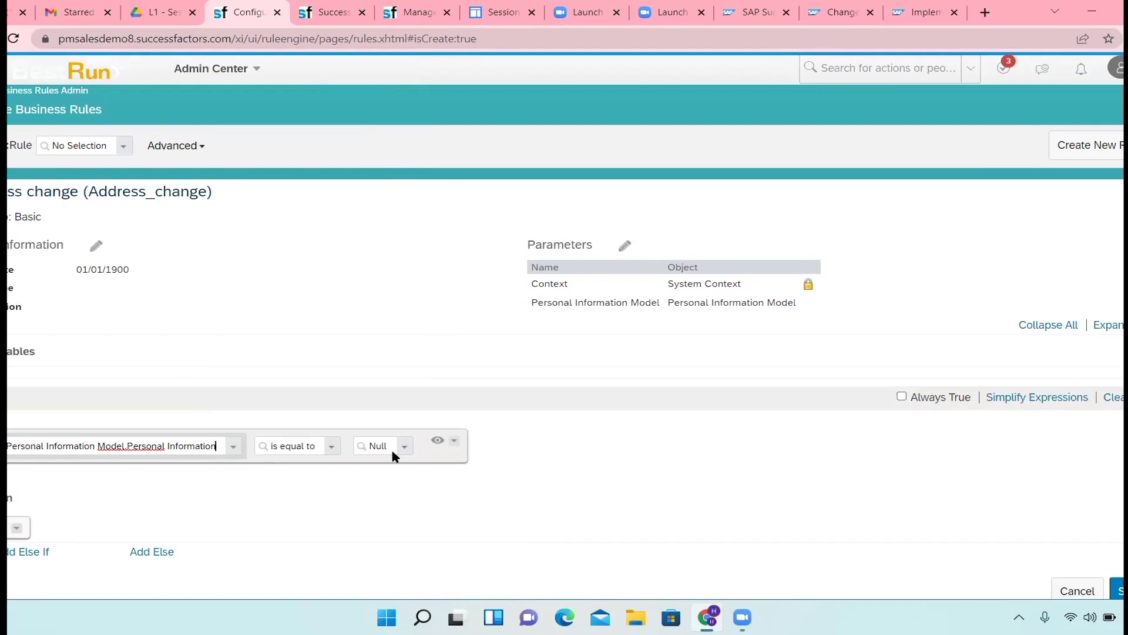
Step: Examine the choices offered for the If condition's comparison value and its left expression without changing either
{"action": "scroll", "coordinate": [382, 465], "scroll_direction": "down", "scroll_amount": 1}
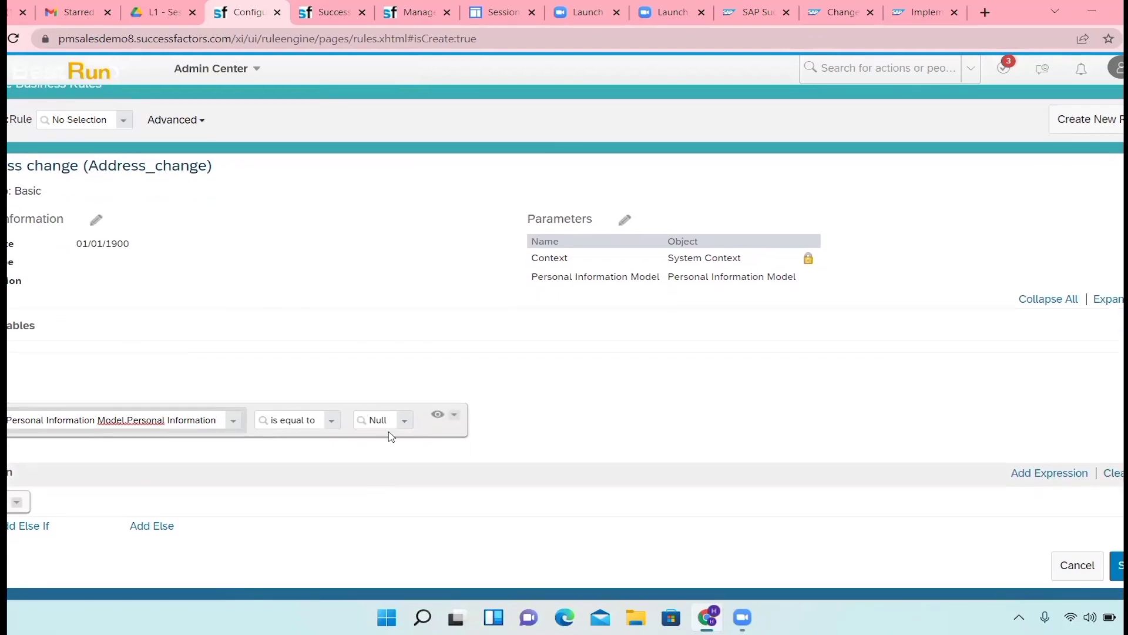
{"action": "left_click", "coordinate": [402, 427]}
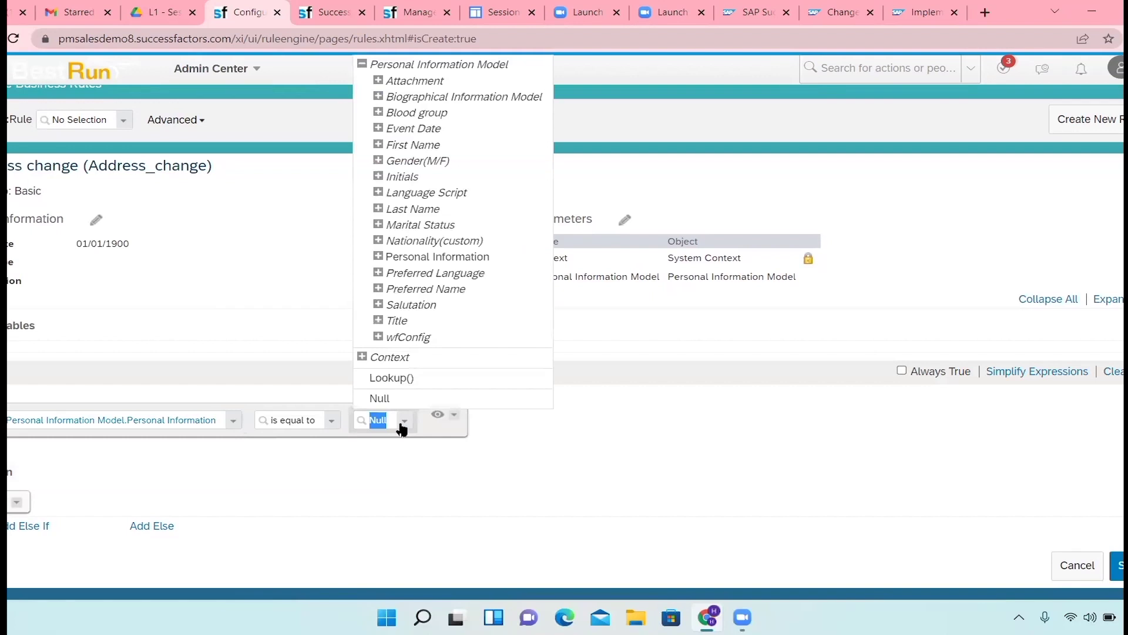
{"action": "left_click", "coordinate": [402, 427]}
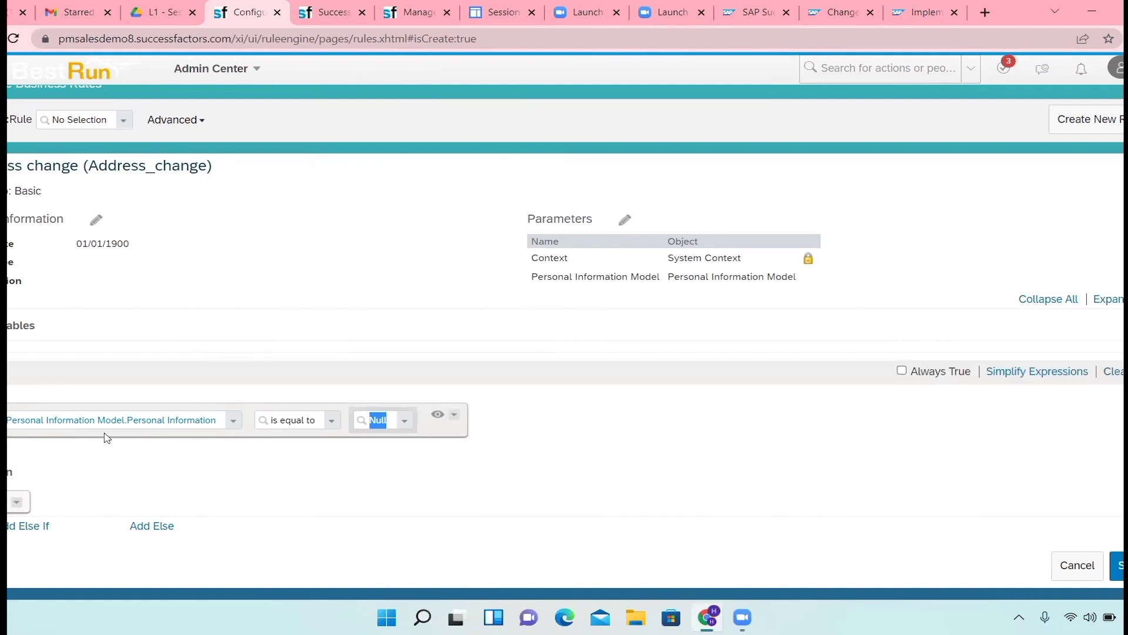
{"action": "left_click", "coordinate": [234, 420]}
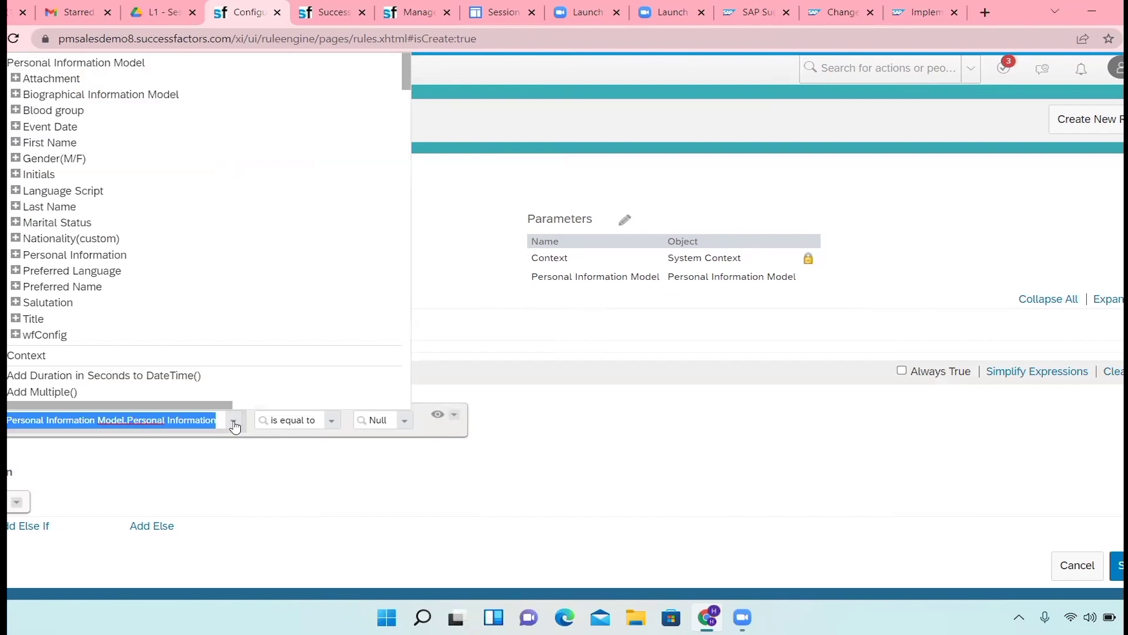
{"action": "left_click", "coordinate": [234, 425]}
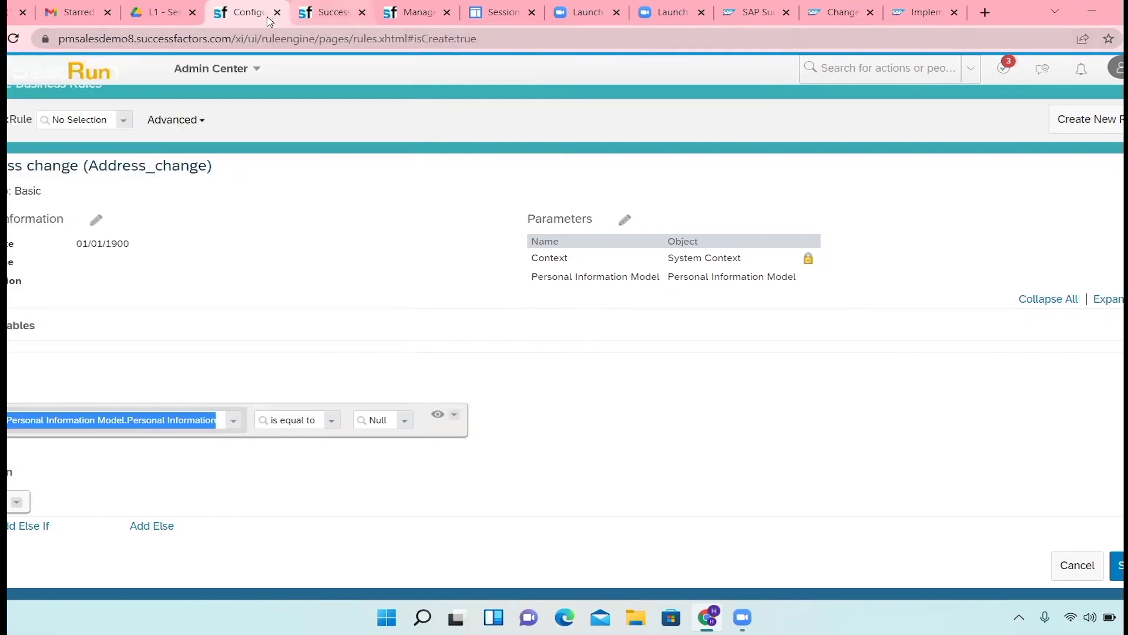
Step: Go to the open employee profile session and switch it back from the proxied employee to the original account
{"action": "left_click", "coordinate": [338, 15]}
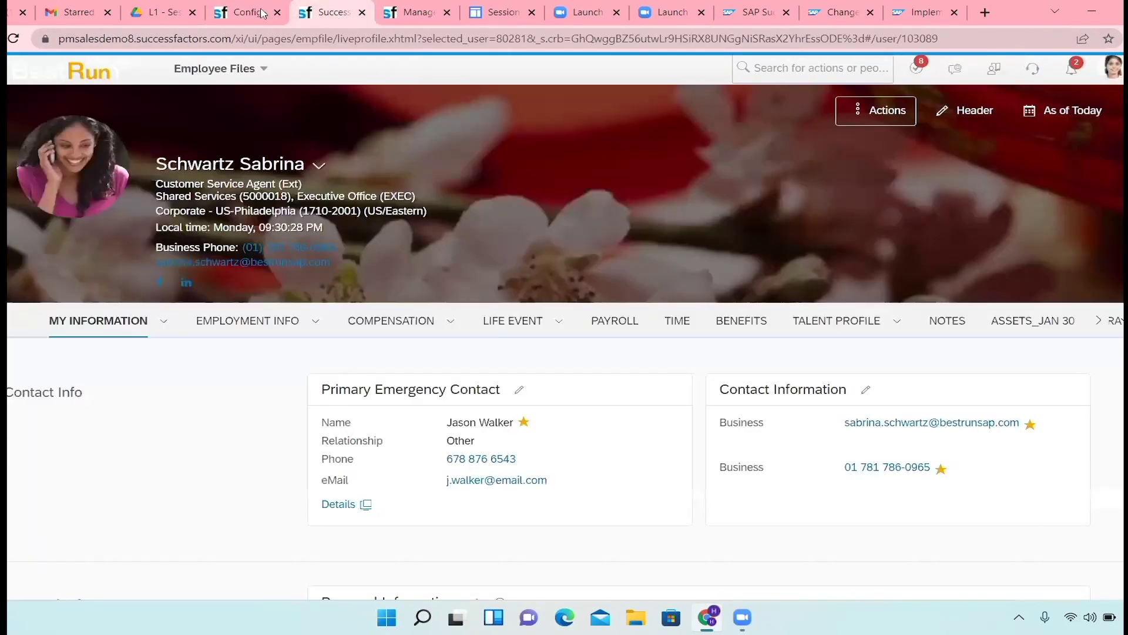
{"action": "left_click", "coordinate": [1110, 68]}
{"action": "left_click", "coordinate": [940, 153]}
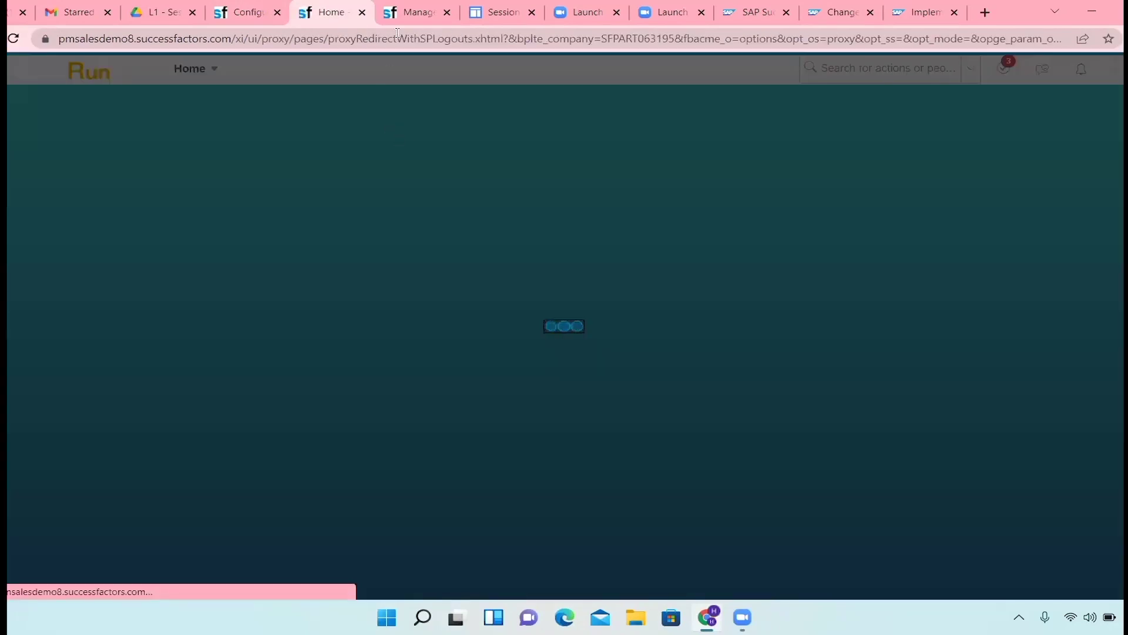
{"action": "left_click", "coordinate": [407, 13]}
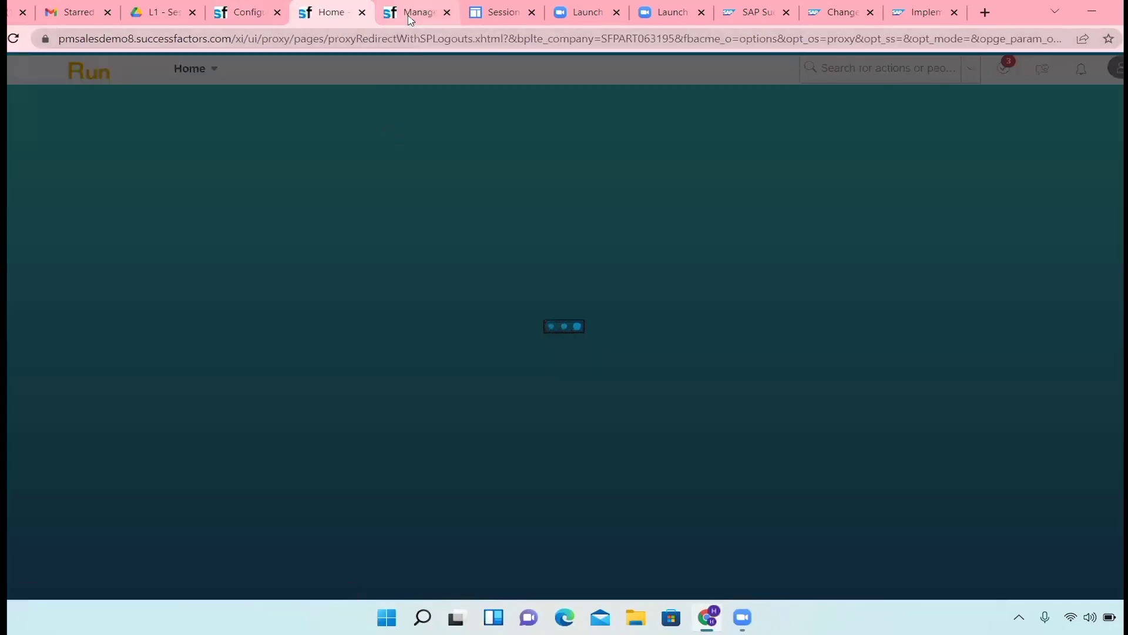
{"action": "left_click", "coordinate": [326, 10]}
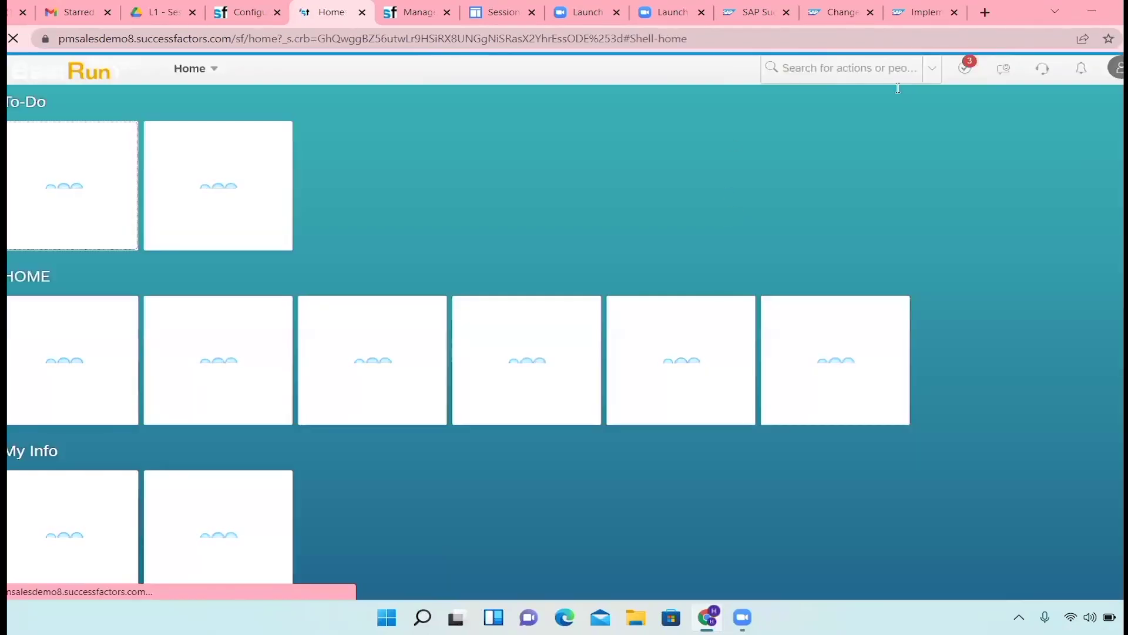
Step: Find Manage Business Configuration by searching "manage business con", and open the personalInfo HRIS element
{"action": "left_click", "coordinate": [815, 65]}
{"action": "type", "text": "ma"}
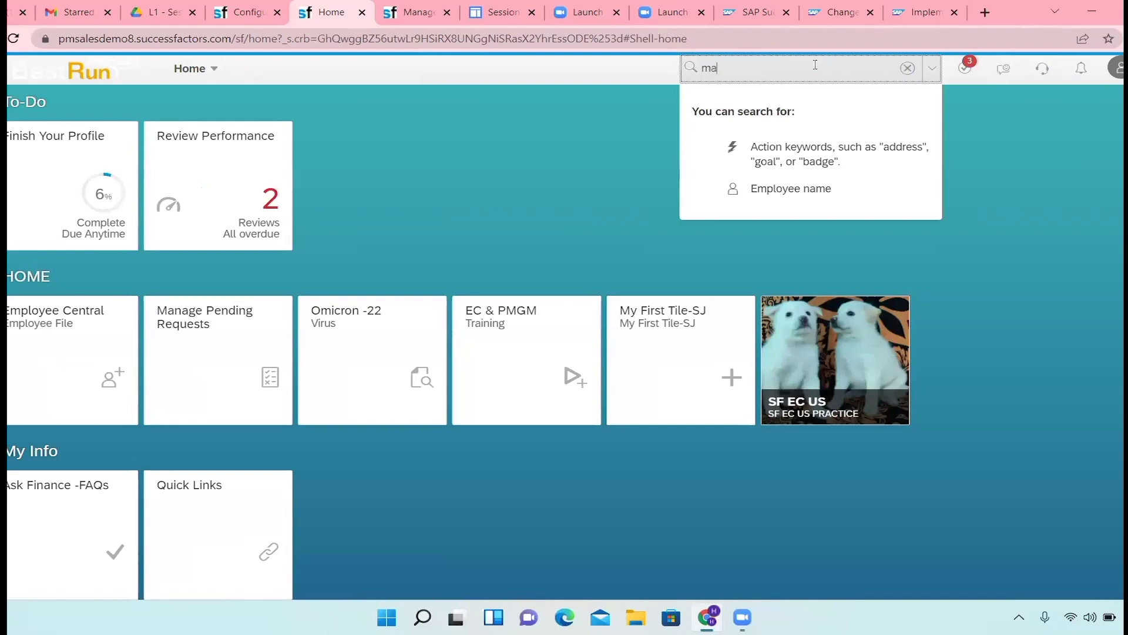
{"action": "type", "text": "nage business con"}
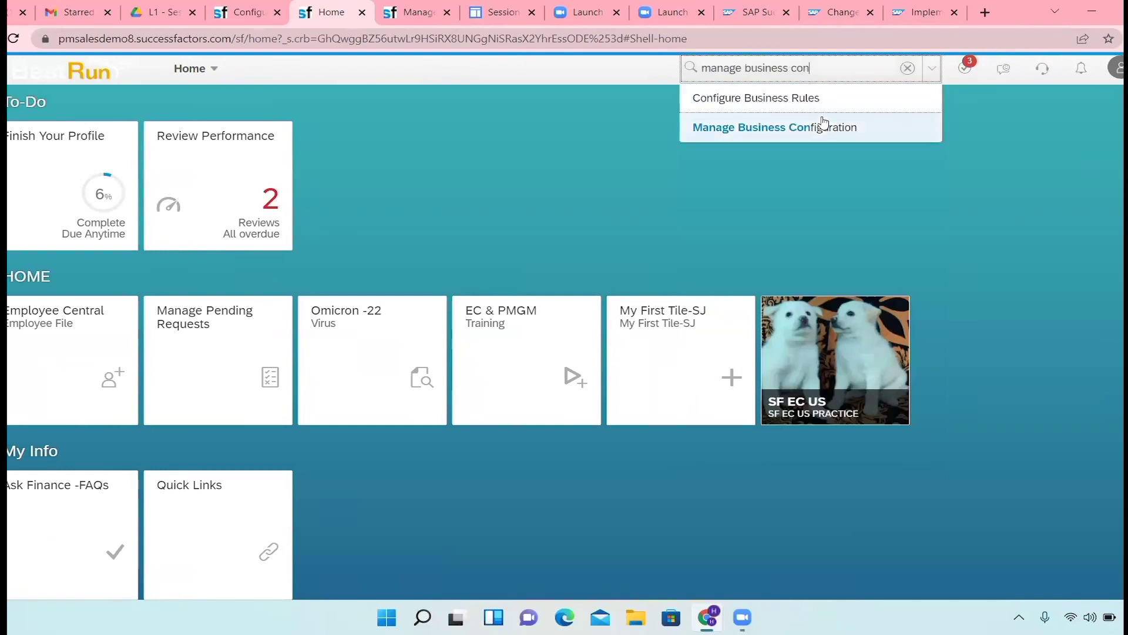
{"action": "left_click", "coordinate": [823, 123]}
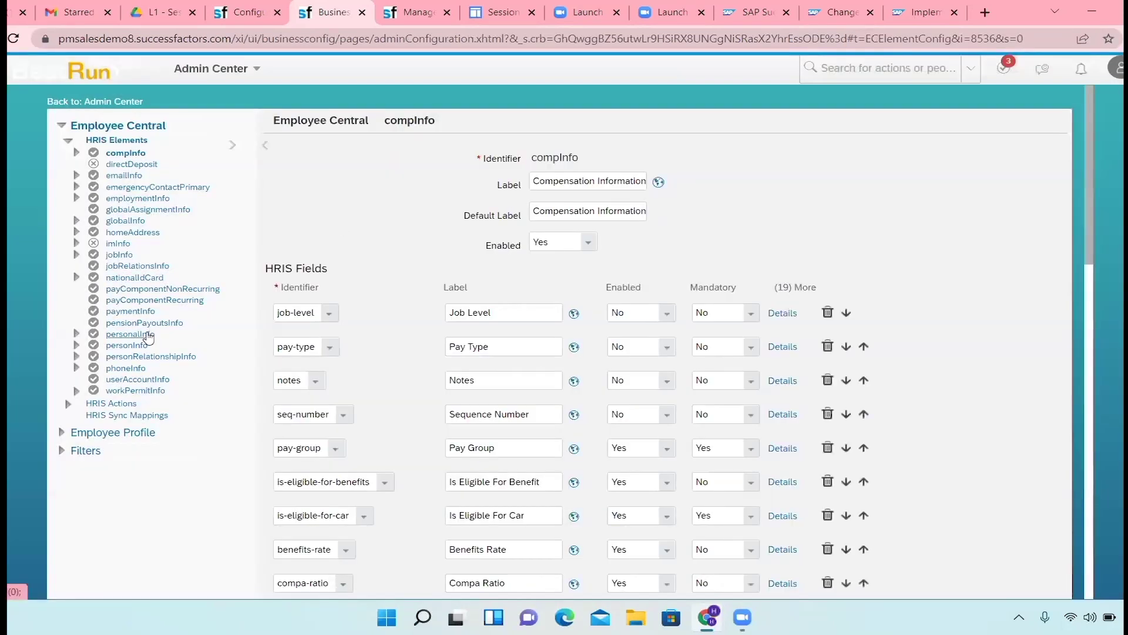
{"action": "left_click", "coordinate": [131, 334]}
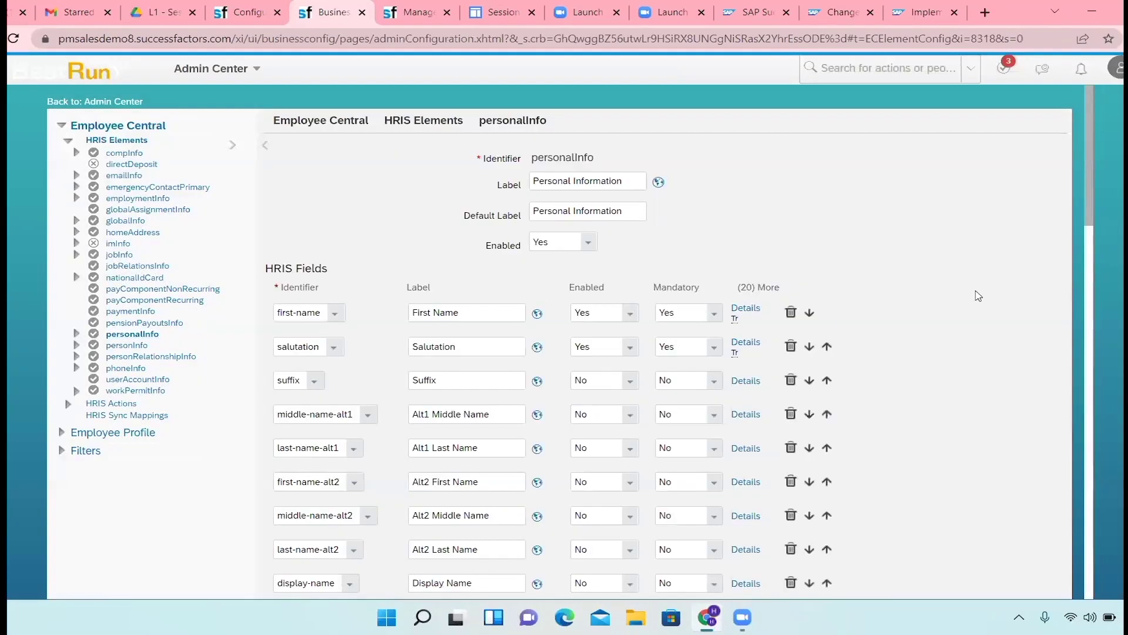
Step: Open the marital-status field's details in the personalInfo element and examine its trigger rules
{"action": "scroll", "coordinate": [978, 296], "scroll_direction": "down", "scroll_amount": 3}
{"action": "scroll", "coordinate": [971, 292], "scroll_direction": "down", "scroll_amount": 3}
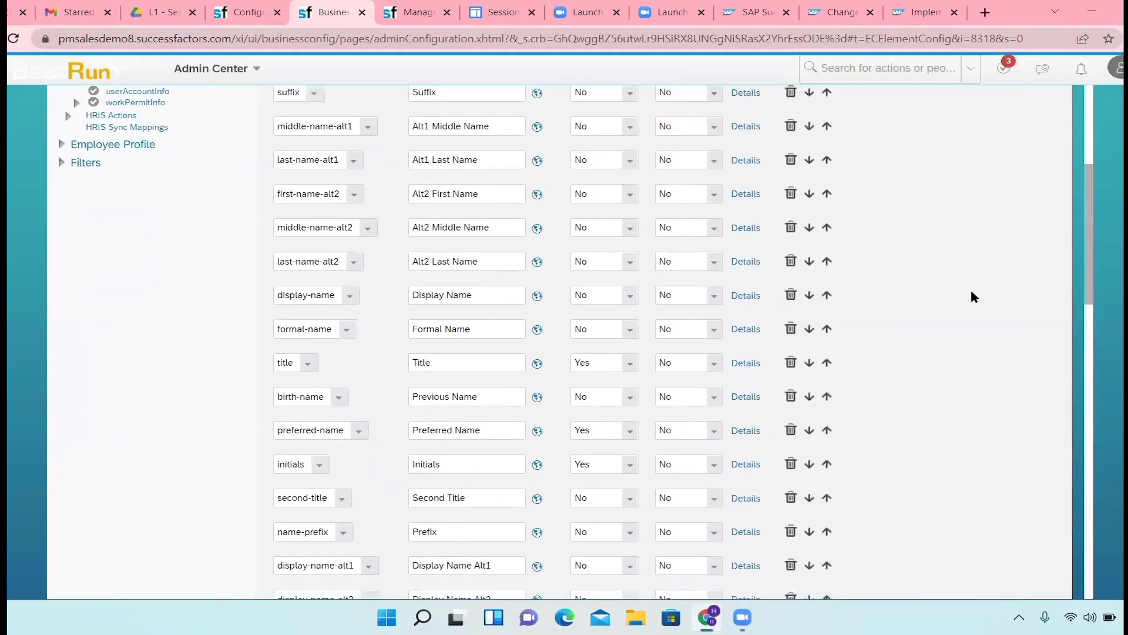
{"action": "scroll", "coordinate": [970, 293], "scroll_direction": "up", "scroll_amount": 3}
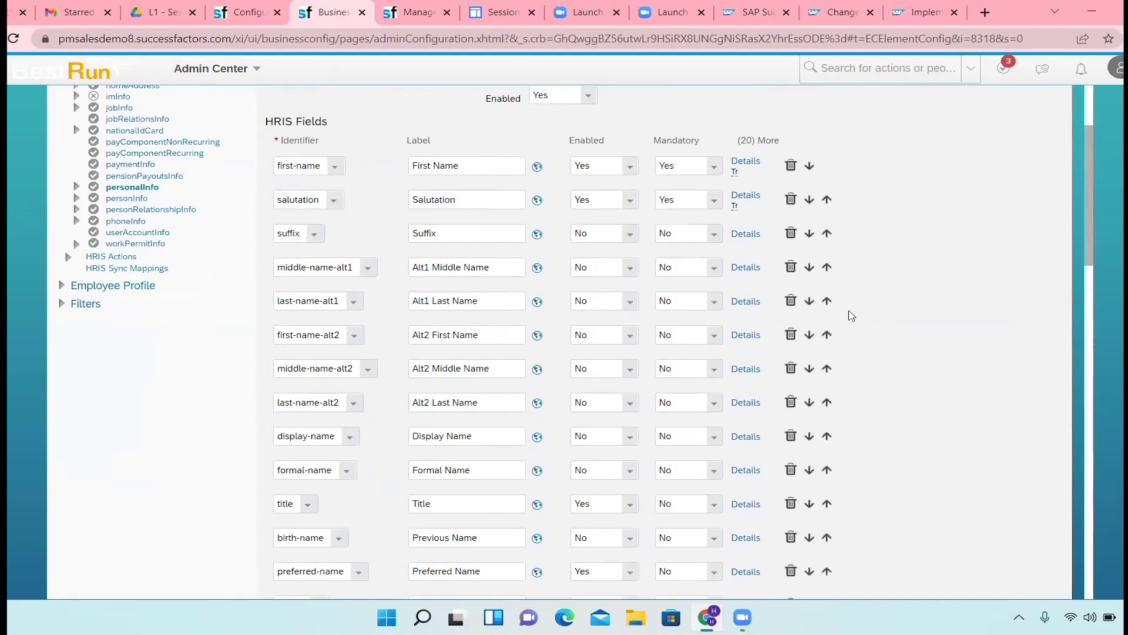
{"action": "scroll", "coordinate": [719, 379], "scroll_direction": "down", "scroll_amount": 3}
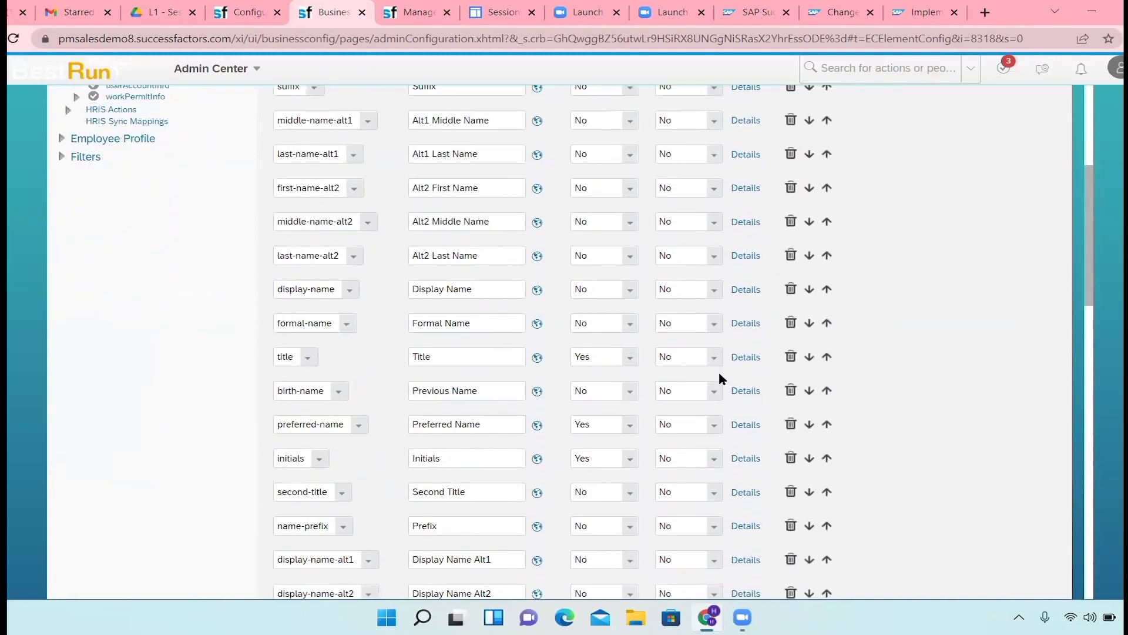
{"action": "scroll", "coordinate": [721, 377], "scroll_direction": "down", "scroll_amount": 3}
{"action": "scroll", "coordinate": [721, 399], "scroll_direction": "down", "scroll_amount": 3}
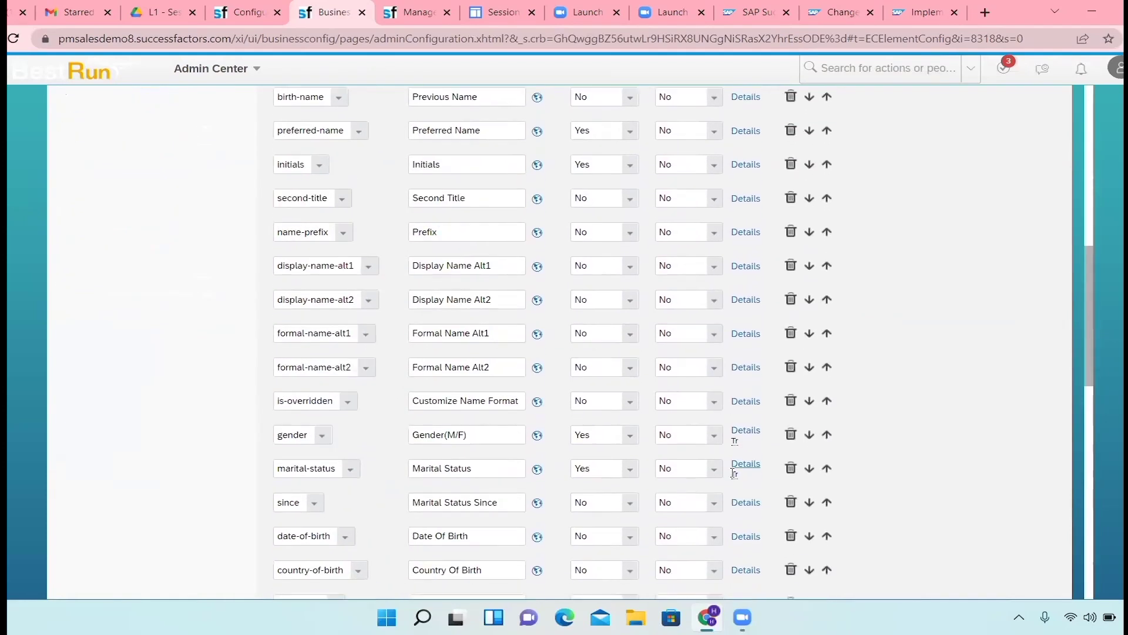
{"action": "left_click", "coordinate": [746, 464]}
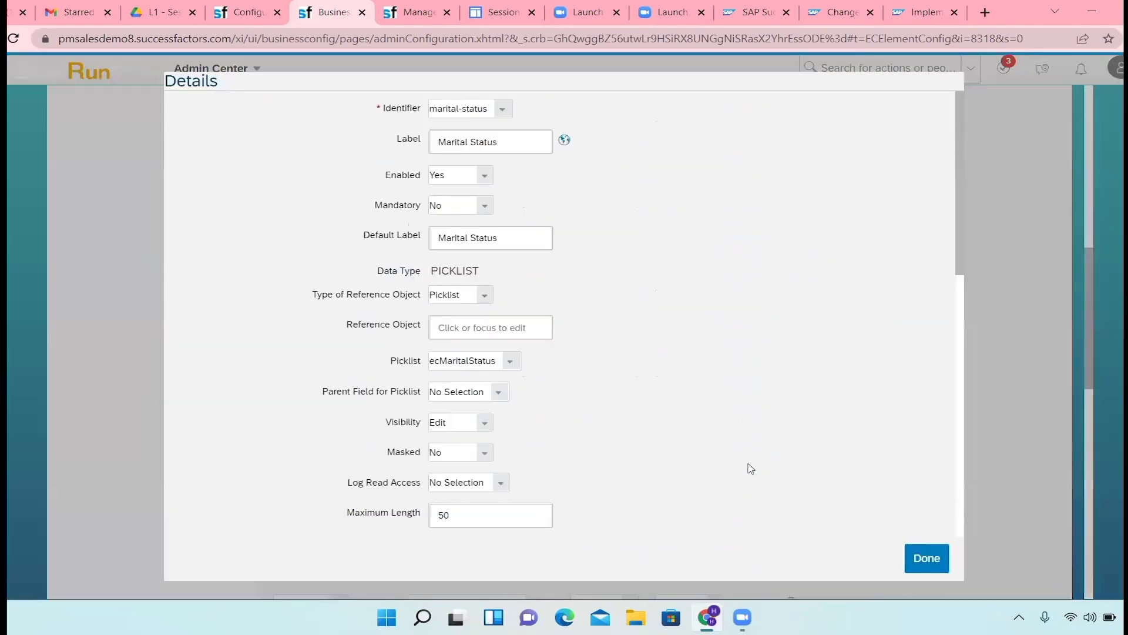
{"action": "scroll", "coordinate": [648, 426], "scroll_direction": "down", "scroll_amount": 10}
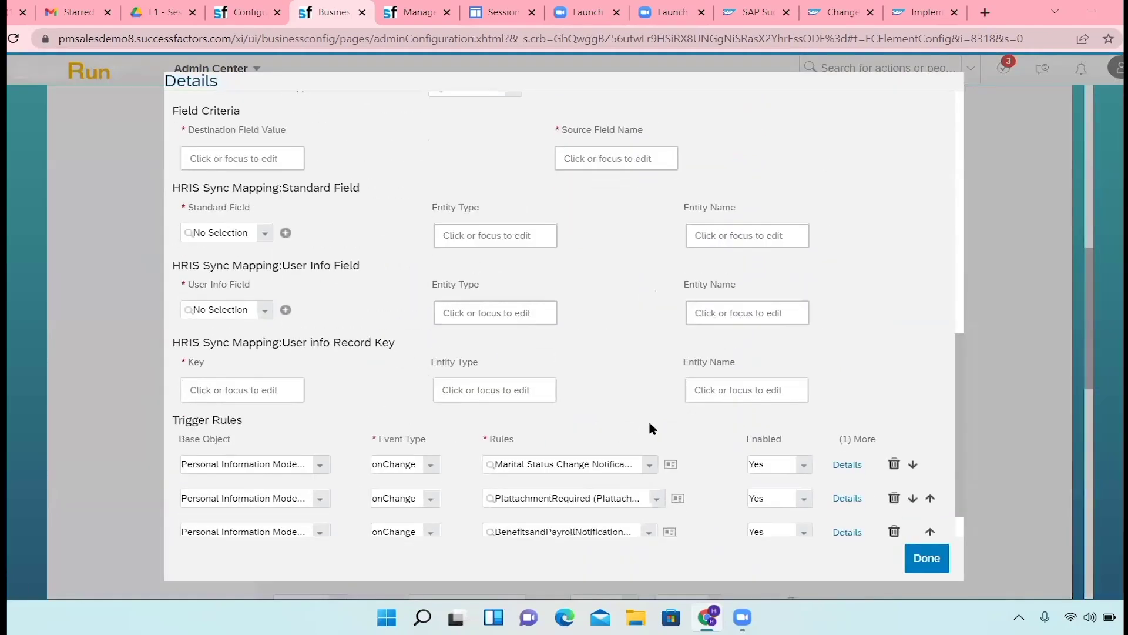
{"action": "scroll", "coordinate": [648, 423], "scroll_direction": "down", "scroll_amount": 1}
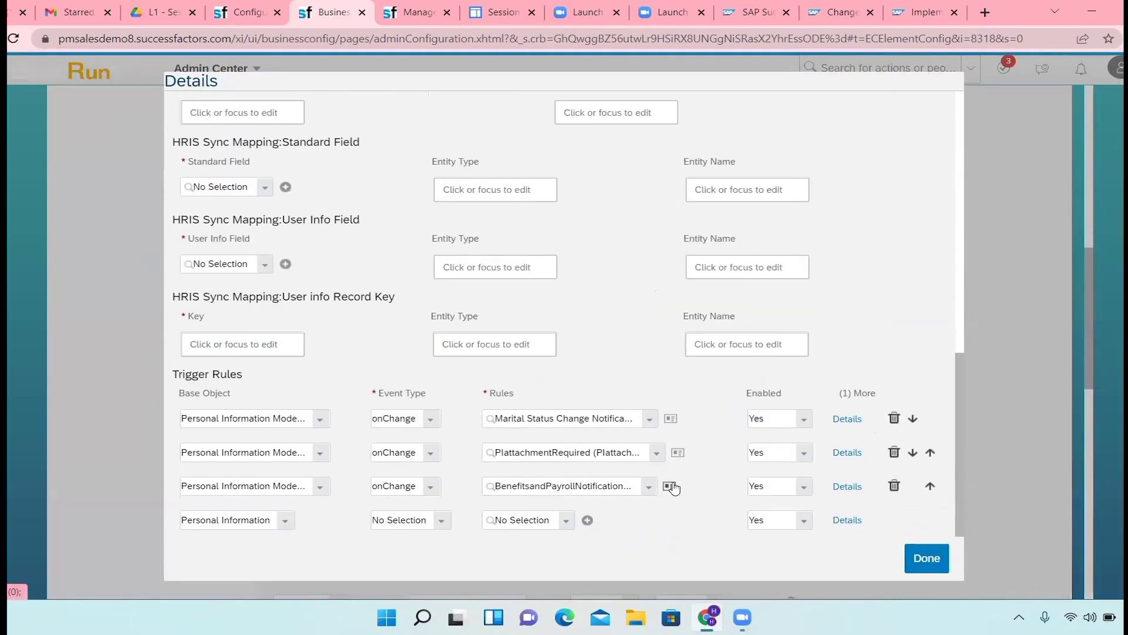
Step: Open the Marital Status Change Notification rule, read through its If and Then sections, and return to the field details
{"action": "left_click", "coordinate": [671, 419]}
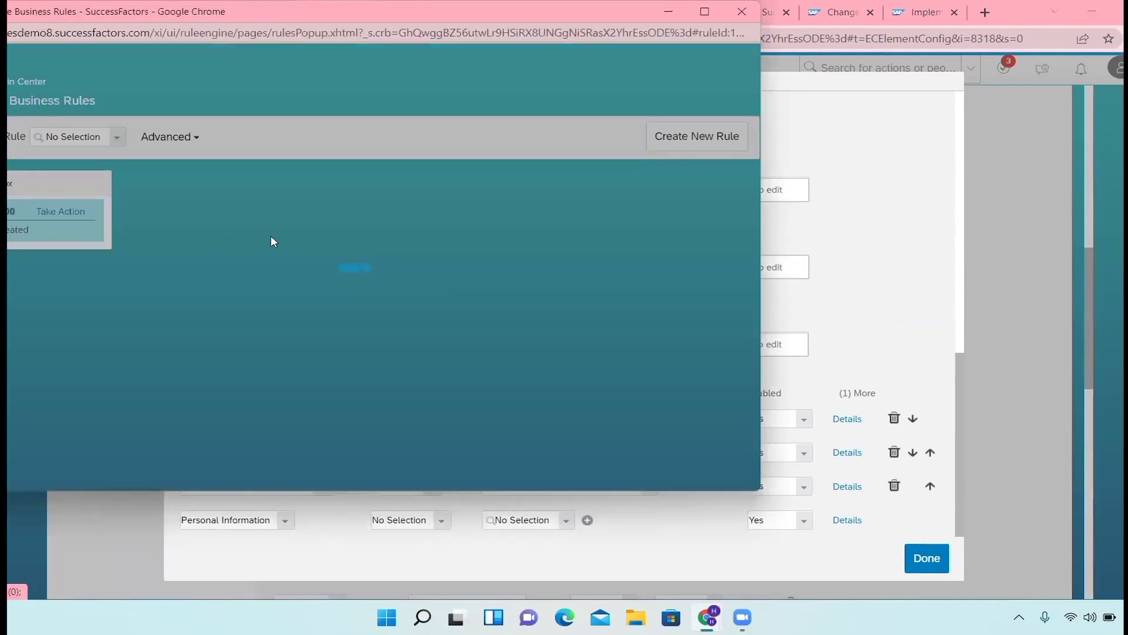
{"action": "scroll", "coordinate": [411, 267], "scroll_direction": "down", "scroll_amount": 2}
{"action": "scroll", "coordinate": [404, 273], "scroll_direction": "up", "scroll_amount": 3}
{"action": "scroll", "coordinate": [405, 280], "scroll_direction": "down", "scroll_amount": 3}
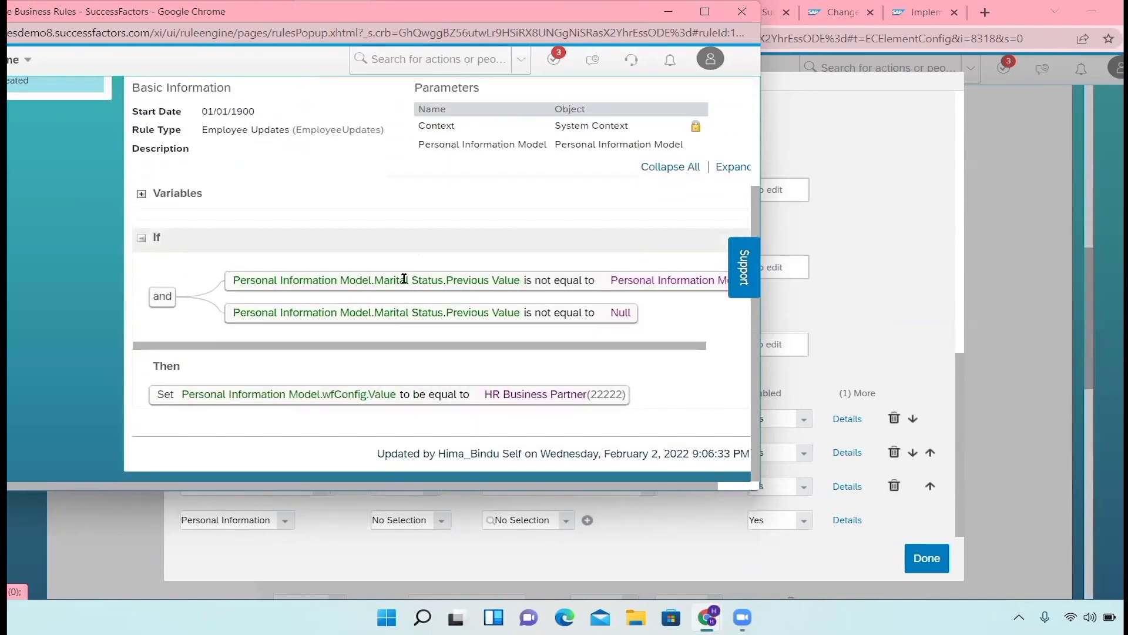
{"action": "left_click", "coordinate": [907, 323]}
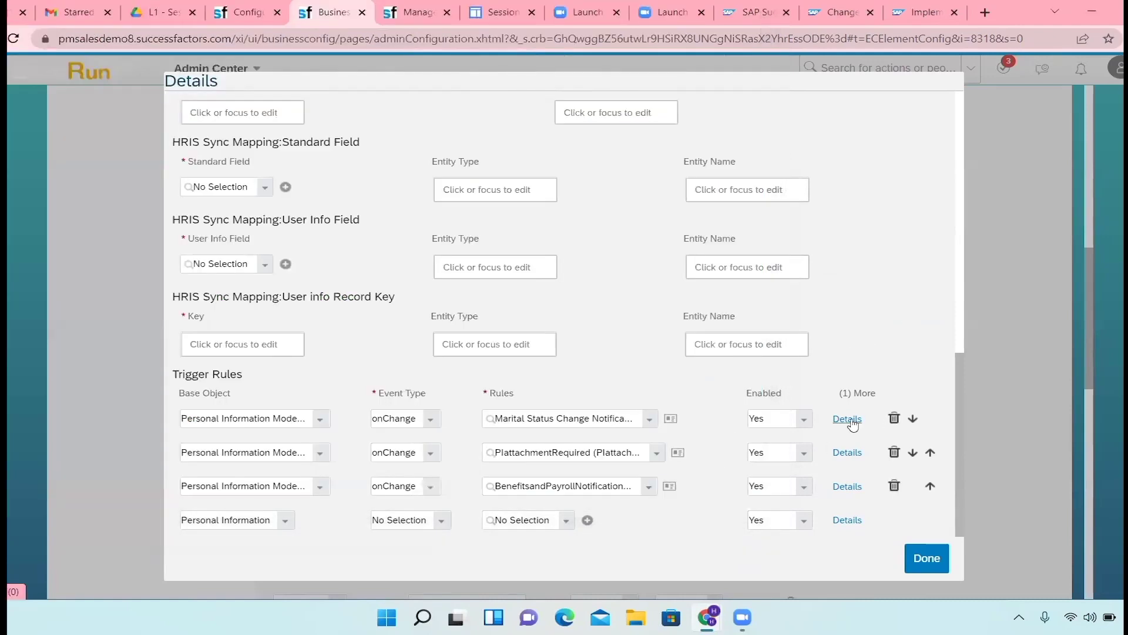
Step: Check the rule contexts of the Marital Status Change Notification trigger and go back to the trigger rules list
{"action": "left_click", "coordinate": [847, 418]}
{"action": "scroll", "coordinate": [768, 424], "scroll_direction": "down", "scroll_amount": 1}
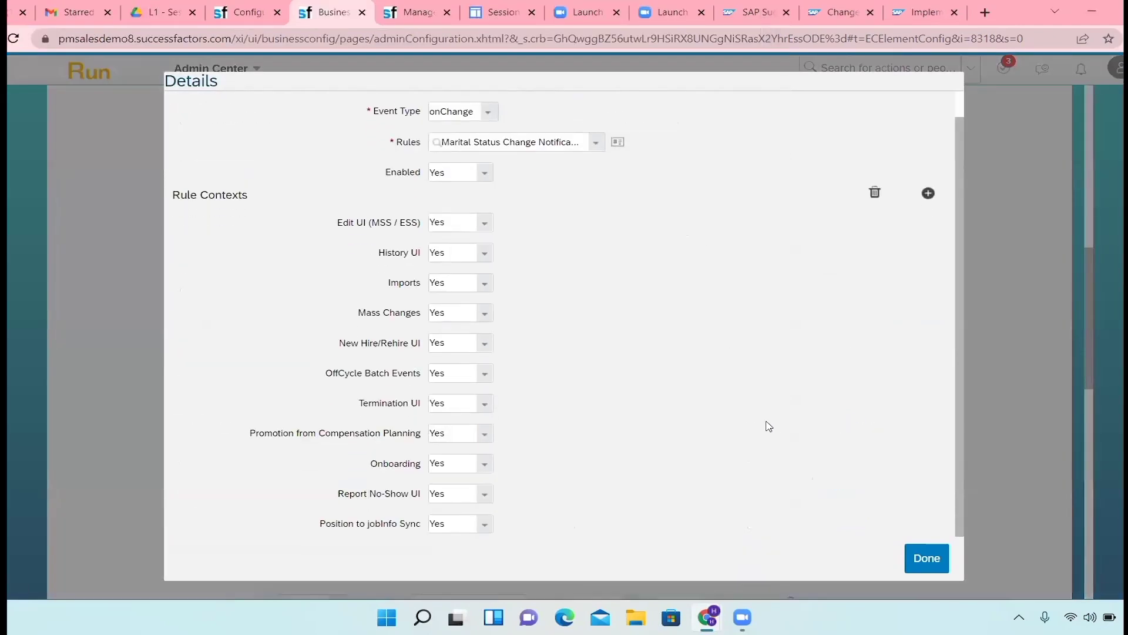
{"action": "scroll", "coordinate": [768, 425], "scroll_direction": "up", "scroll_amount": 1}
{"action": "left_click", "coordinate": [928, 558]}
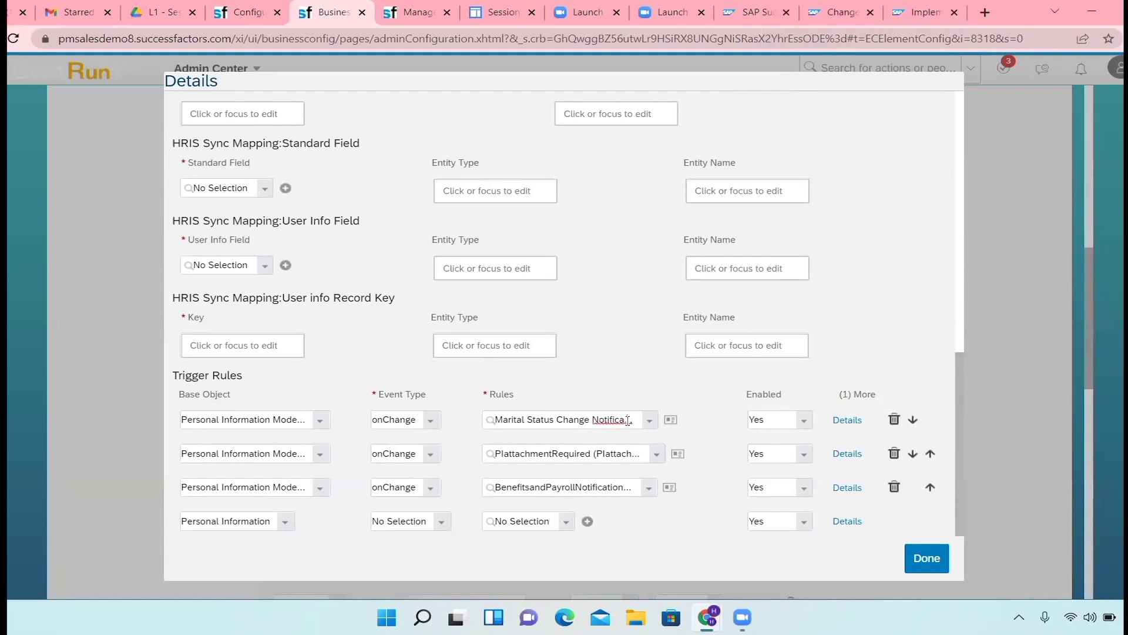
Step: Reopen the Marital Status Change Notification rule and study how its conditions lead to the workflow assignment
{"action": "left_click", "coordinate": [670, 420]}
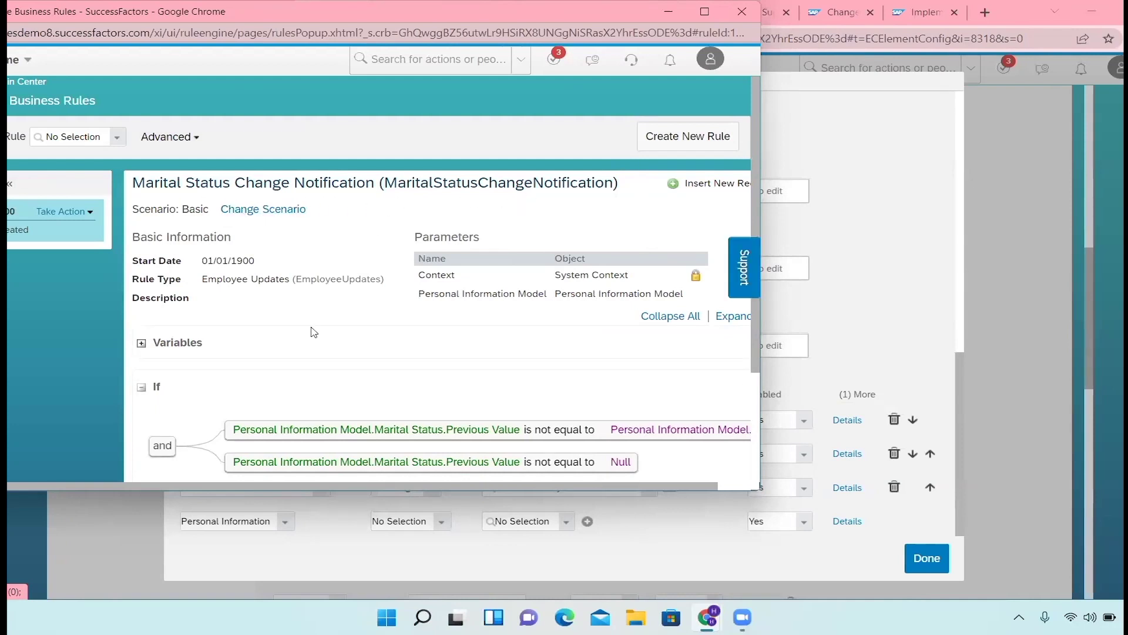
{"action": "scroll", "coordinate": [314, 332], "scroll_direction": "down", "scroll_amount": 1}
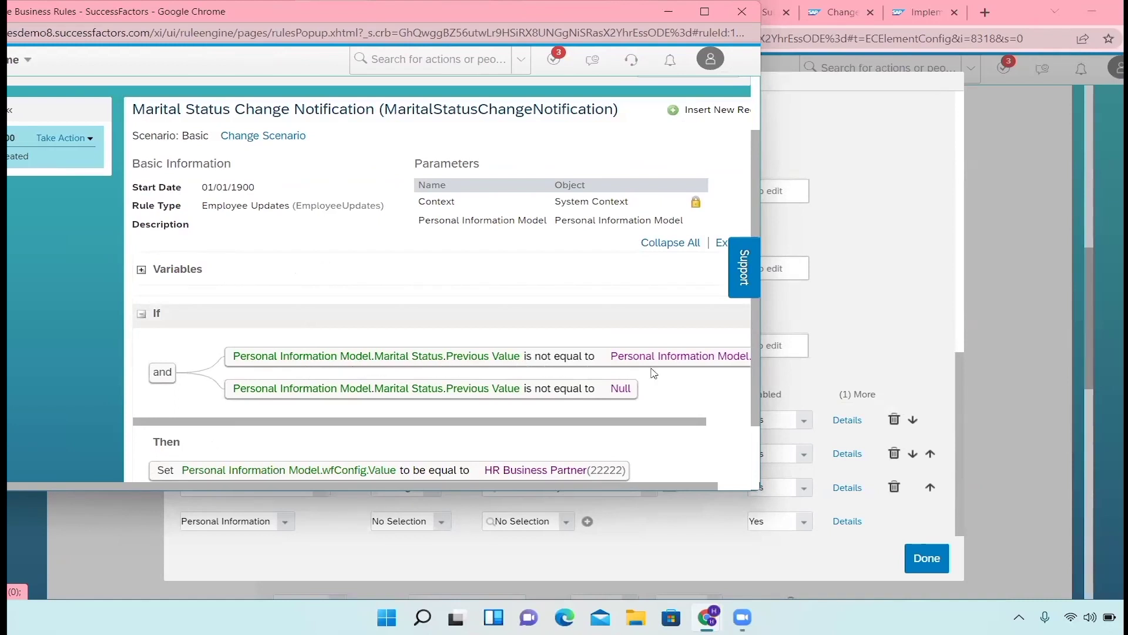
{"action": "scroll", "coordinate": [654, 373], "scroll_direction": "down", "scroll_amount": 1}
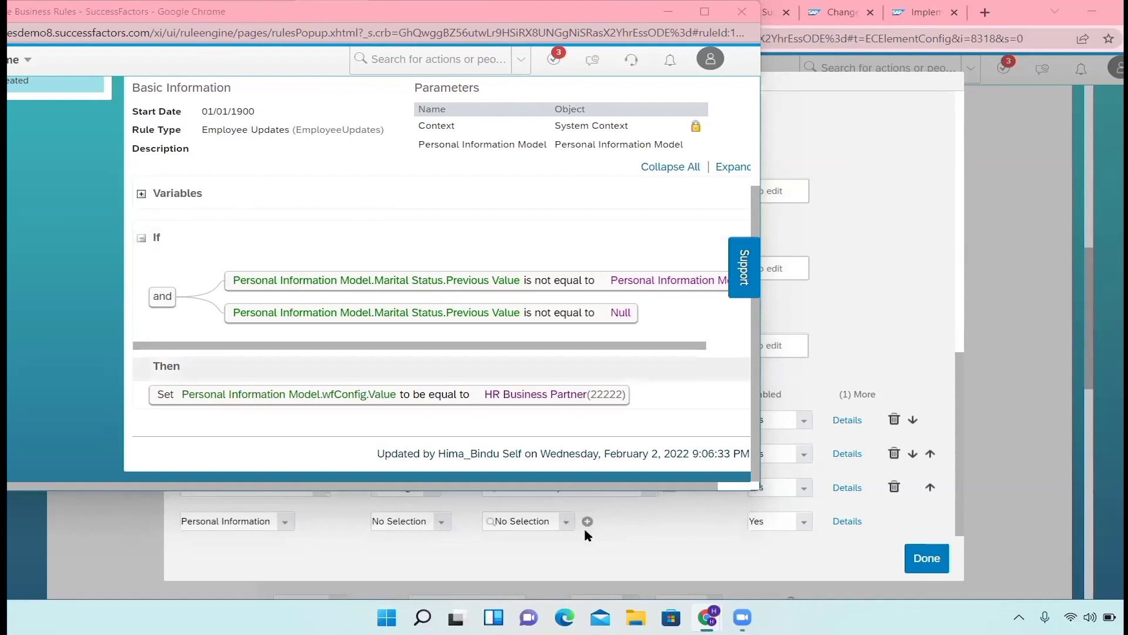
{"action": "left_click", "coordinate": [1006, 302]}
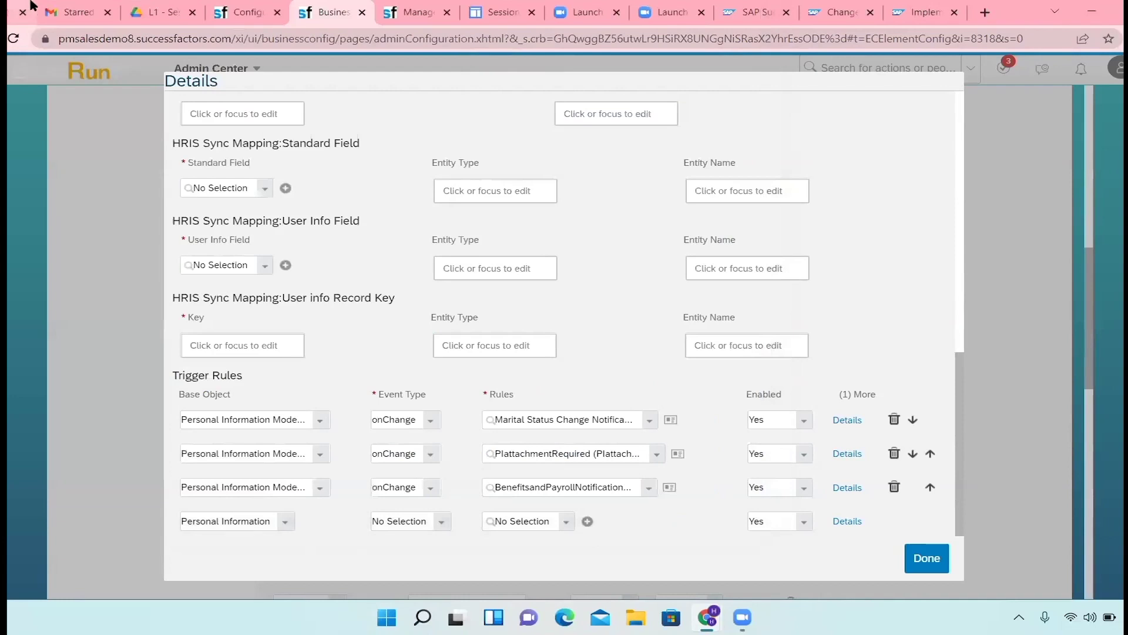
Step: Return to the address change rule and inspect its If condition's operator and comparison value without changing them
{"action": "left_click", "coordinate": [260, 10]}
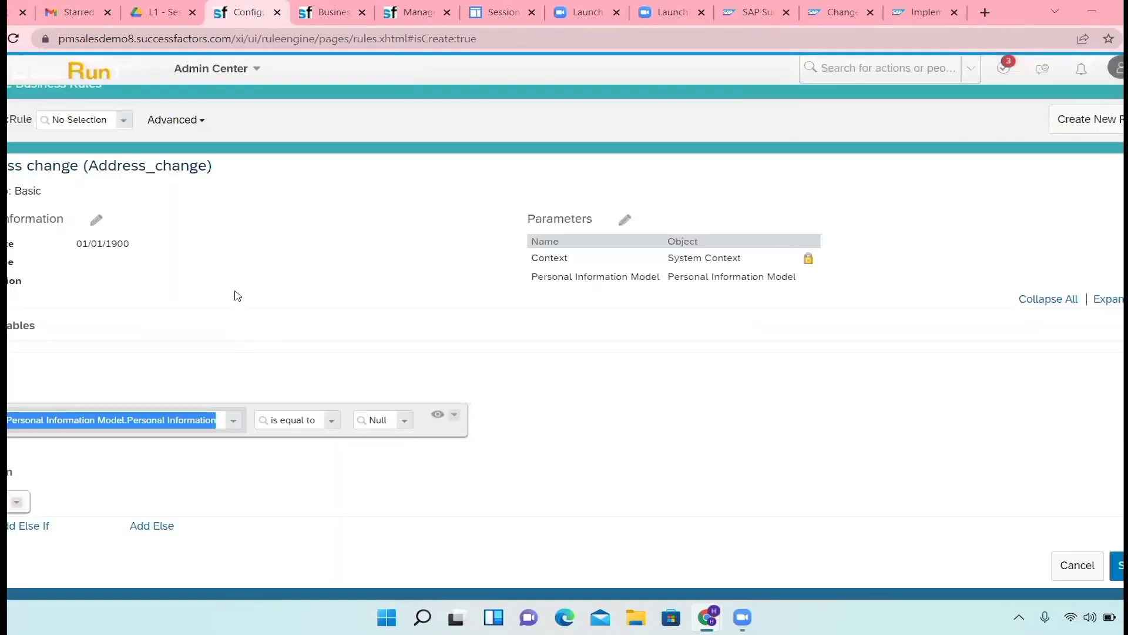
{"action": "mouse_move", "coordinate": [261, 439]}
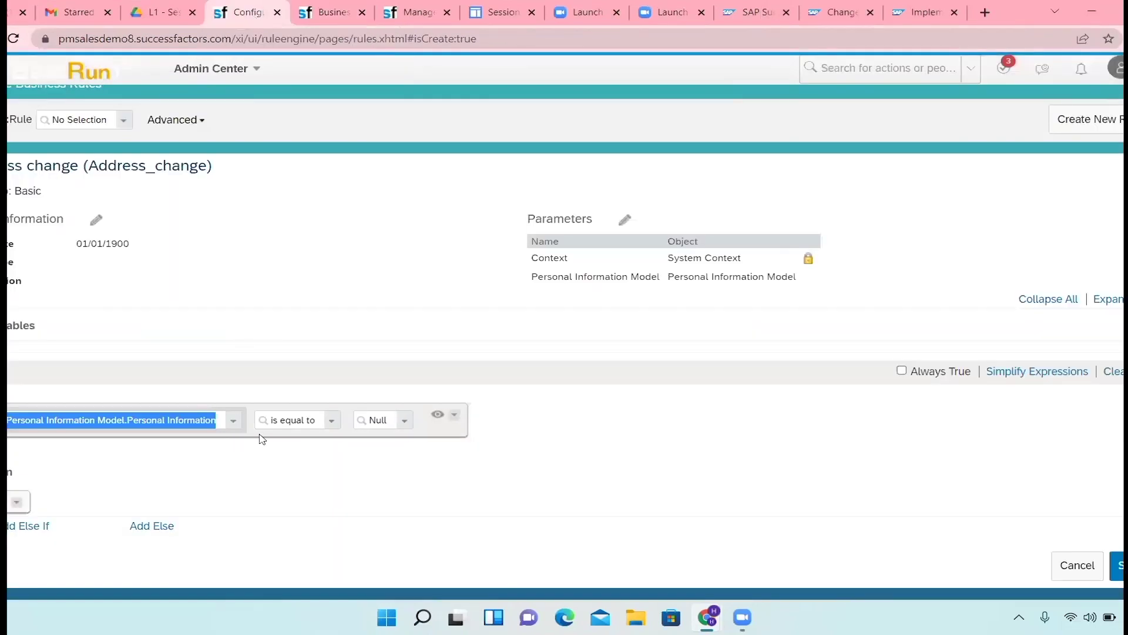
{"action": "left_click", "coordinate": [329, 431]}
{"action": "left_click", "coordinate": [379, 439]}
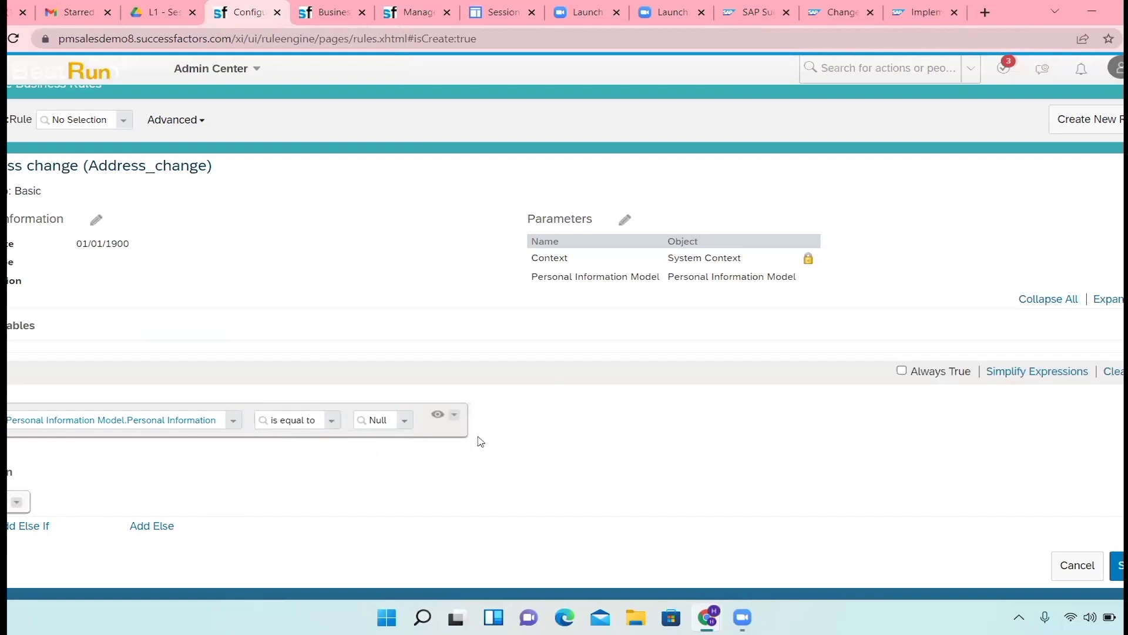
{"action": "left_click", "coordinate": [402, 426]}
{"action": "left_click", "coordinate": [403, 426]}
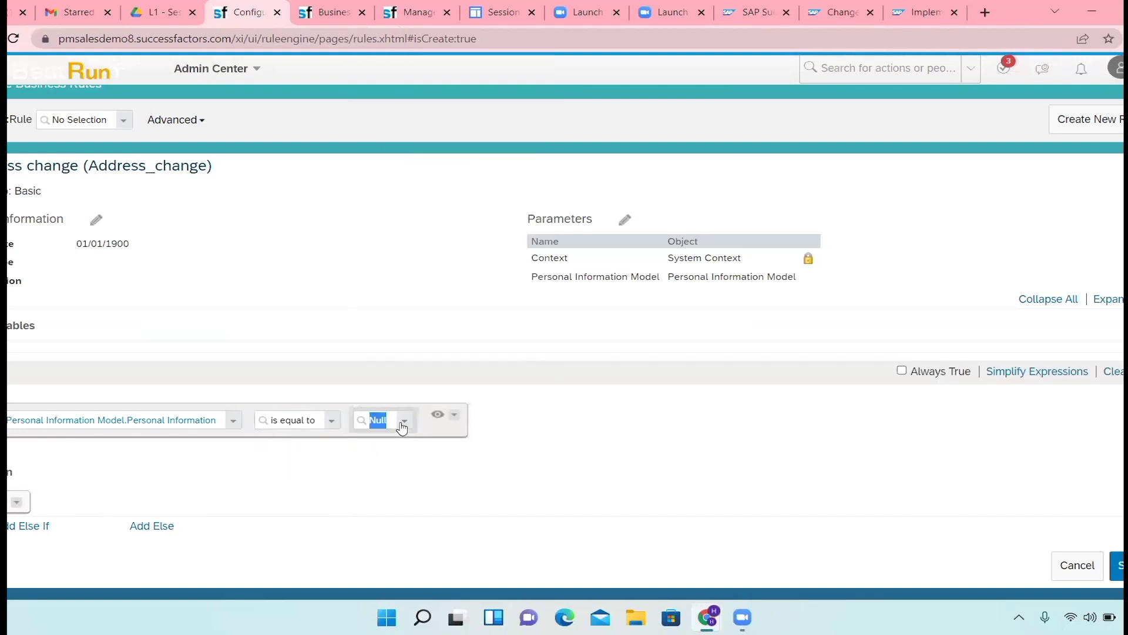
Step: Go back to the marital-status trigger rules, review the notification rule's If condition and available actions, and put its window away
{"action": "left_click", "coordinate": [313, 13]}
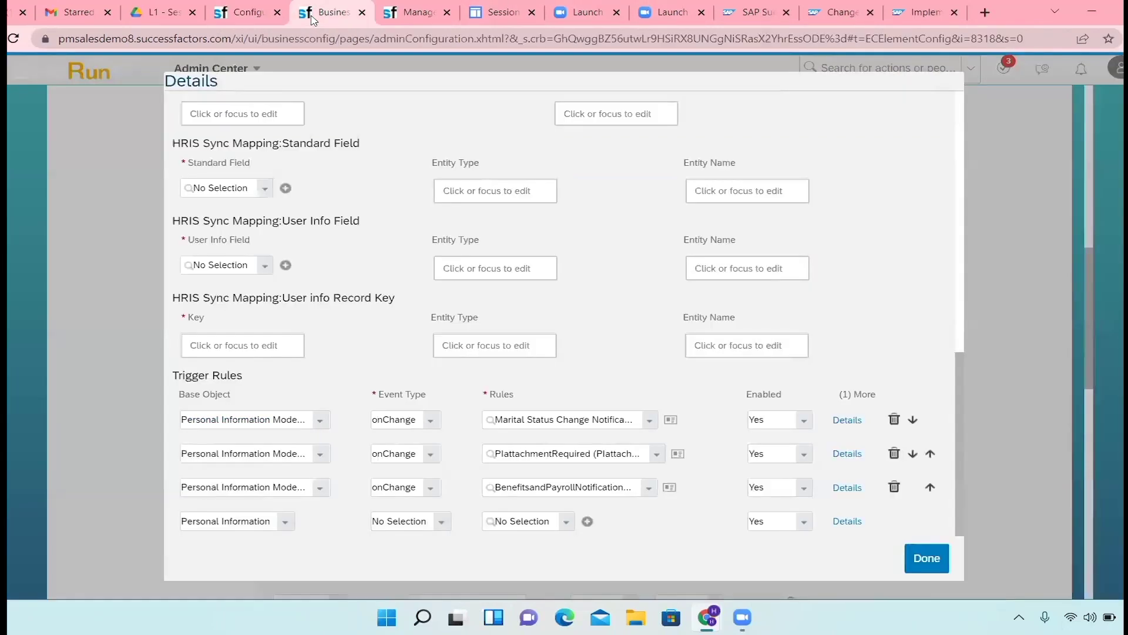
{"action": "left_click", "coordinate": [402, 15]}
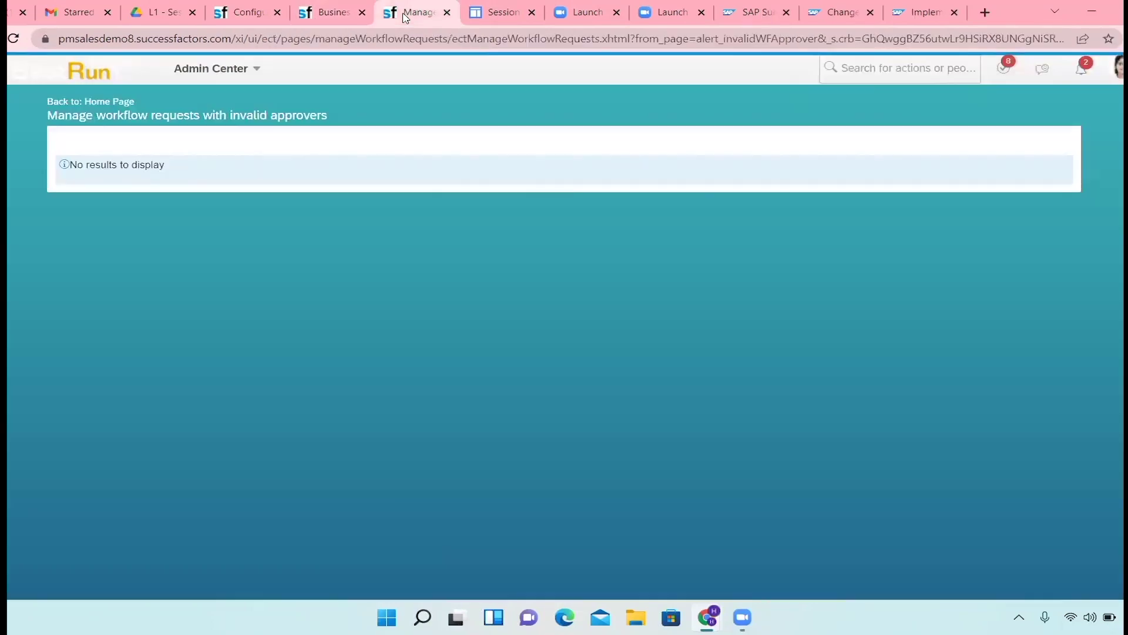
{"action": "left_click", "coordinate": [328, 18]}
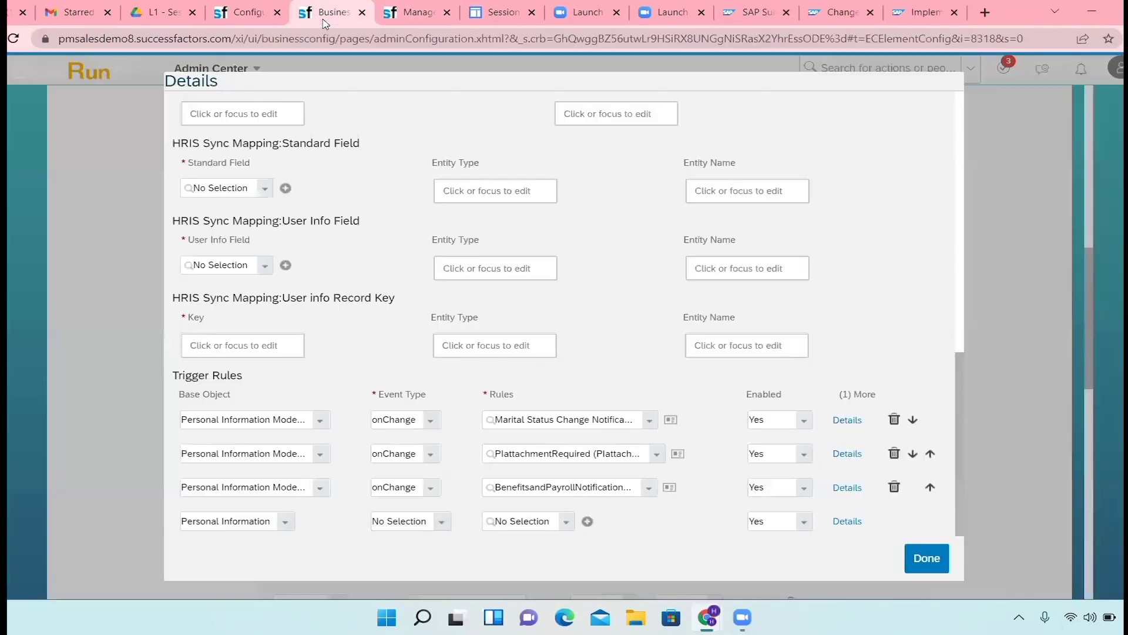
{"action": "left_click", "coordinate": [644, 422]}
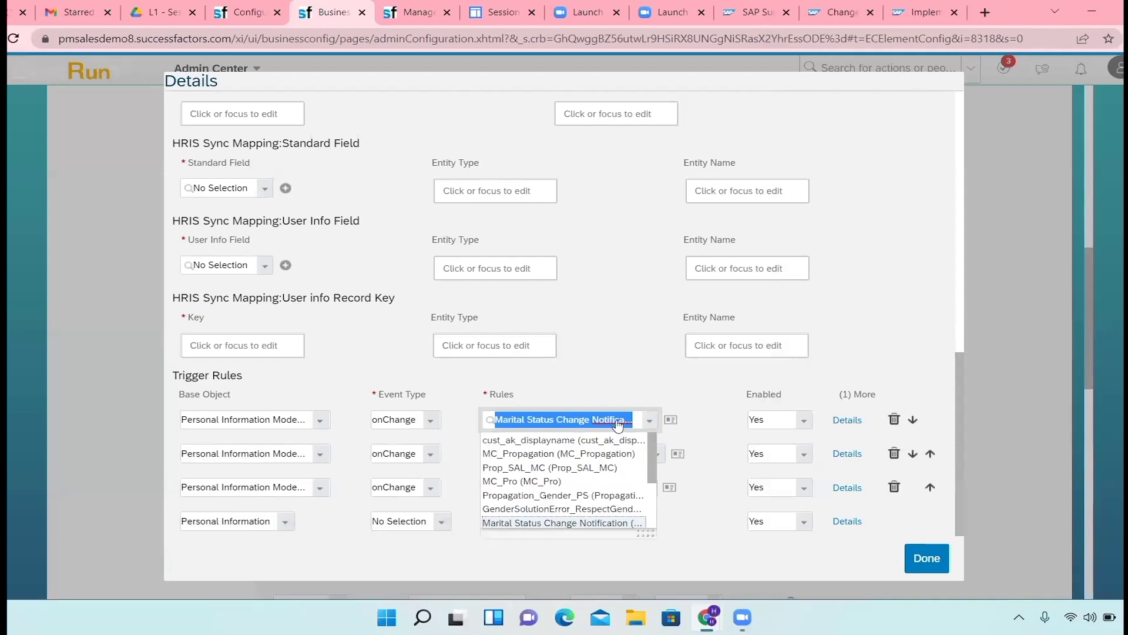
{"action": "left_click", "coordinate": [671, 420]}
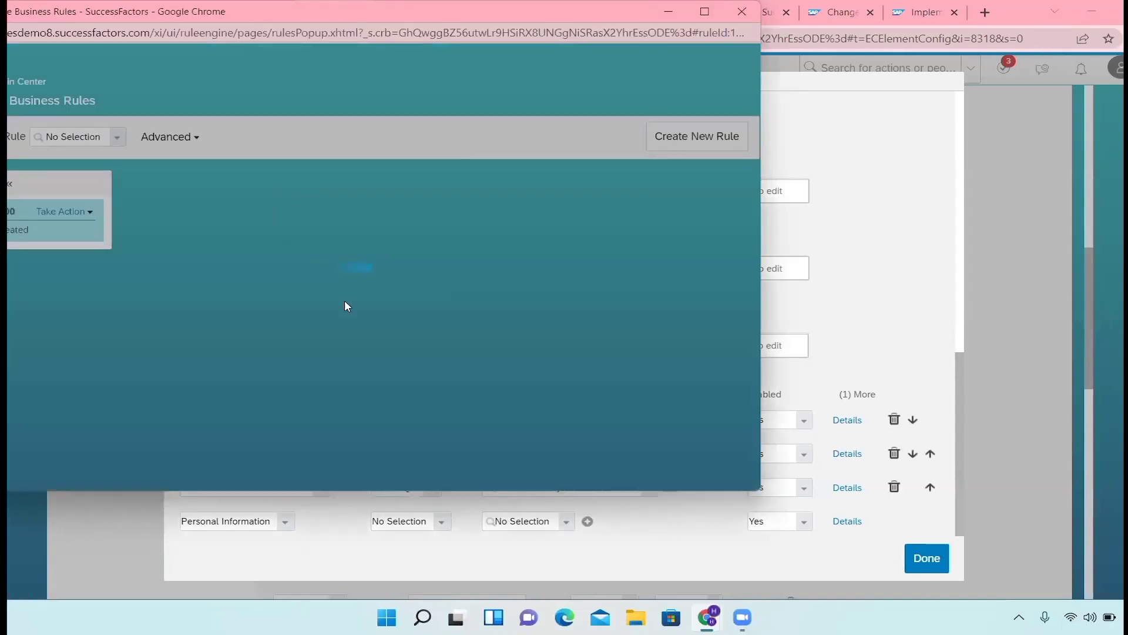
{"action": "scroll", "coordinate": [352, 320], "scroll_direction": "down", "scroll_amount": 1}
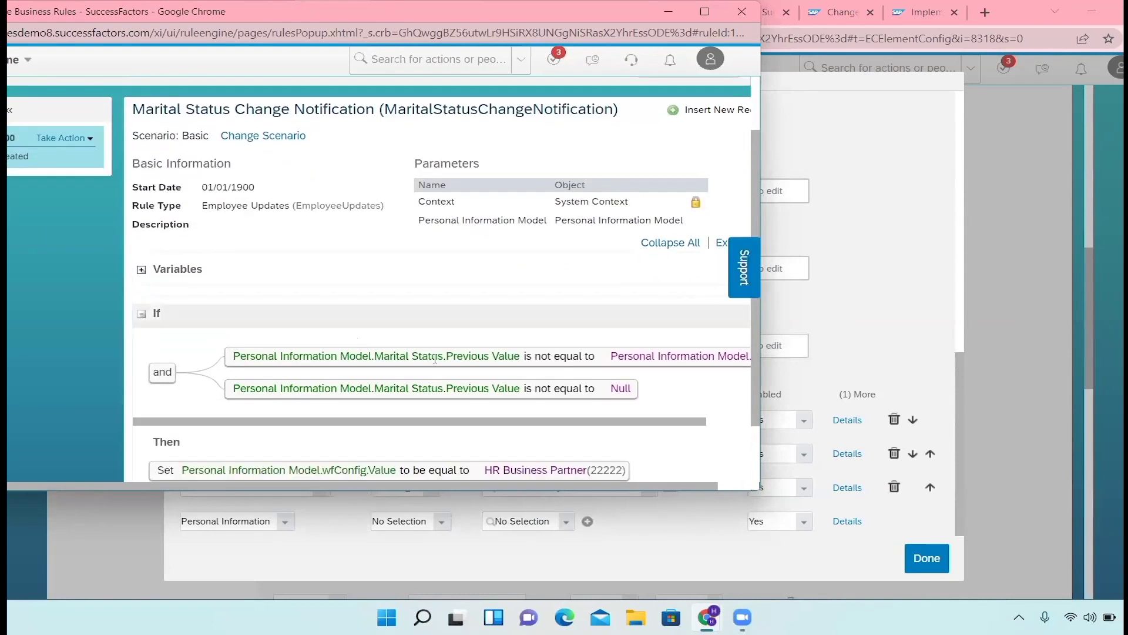
{"action": "left_click_drag", "start_coordinate": [682, 421], "coordinate": [653, 420]}
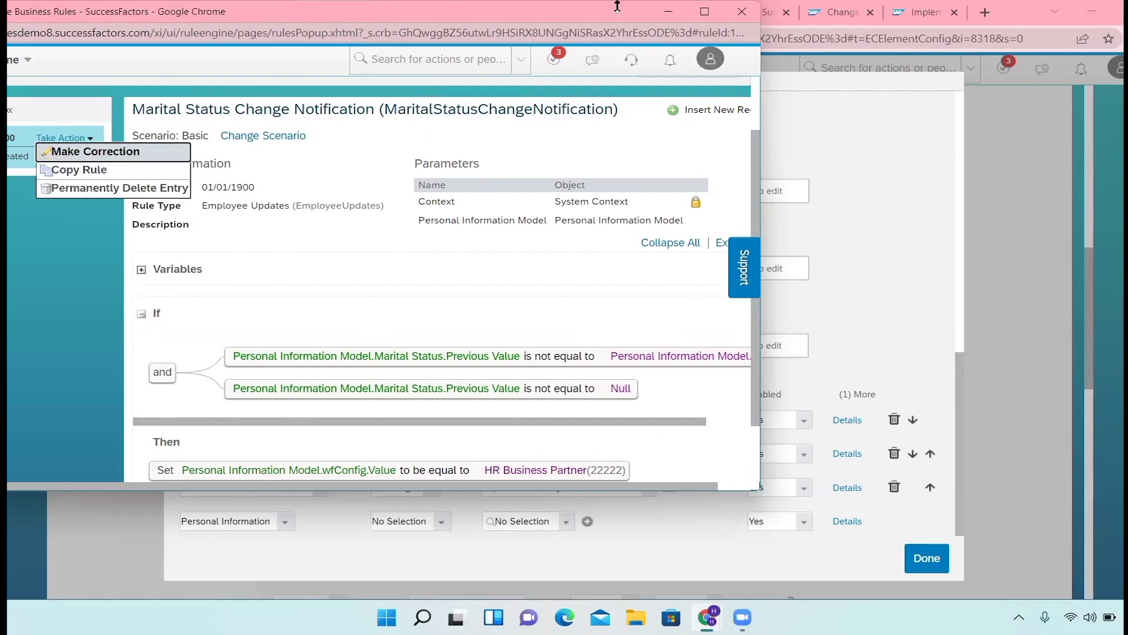
{"action": "left_click", "coordinate": [668, 11]}
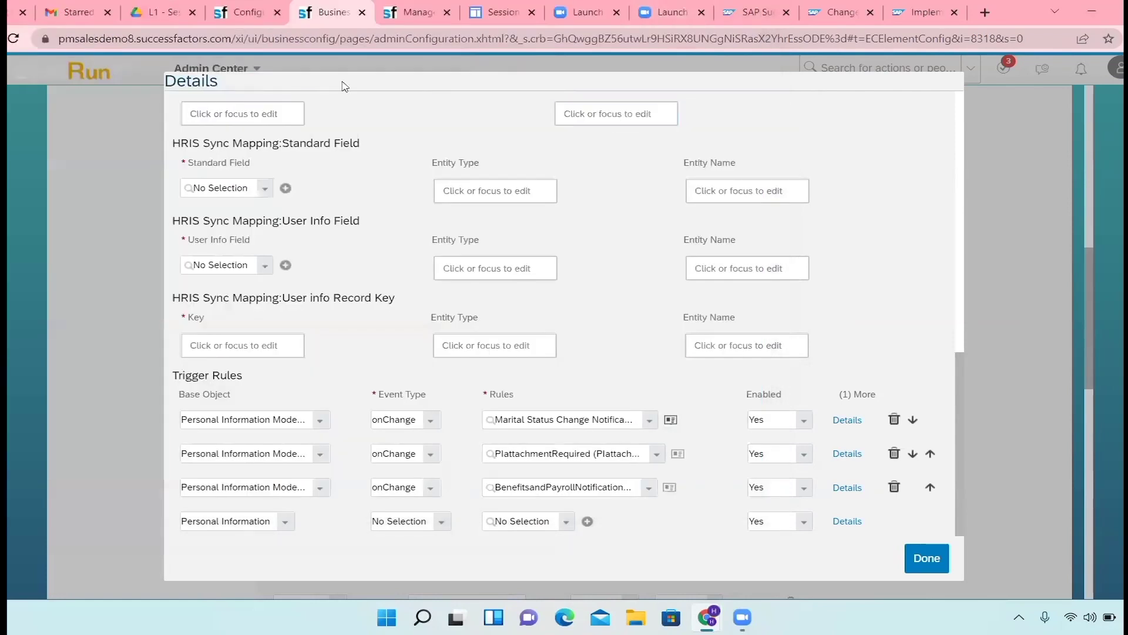
Step: In the address change rule, set the If condition's operator to "is not equal to"
{"action": "left_click", "coordinate": [241, 13]}
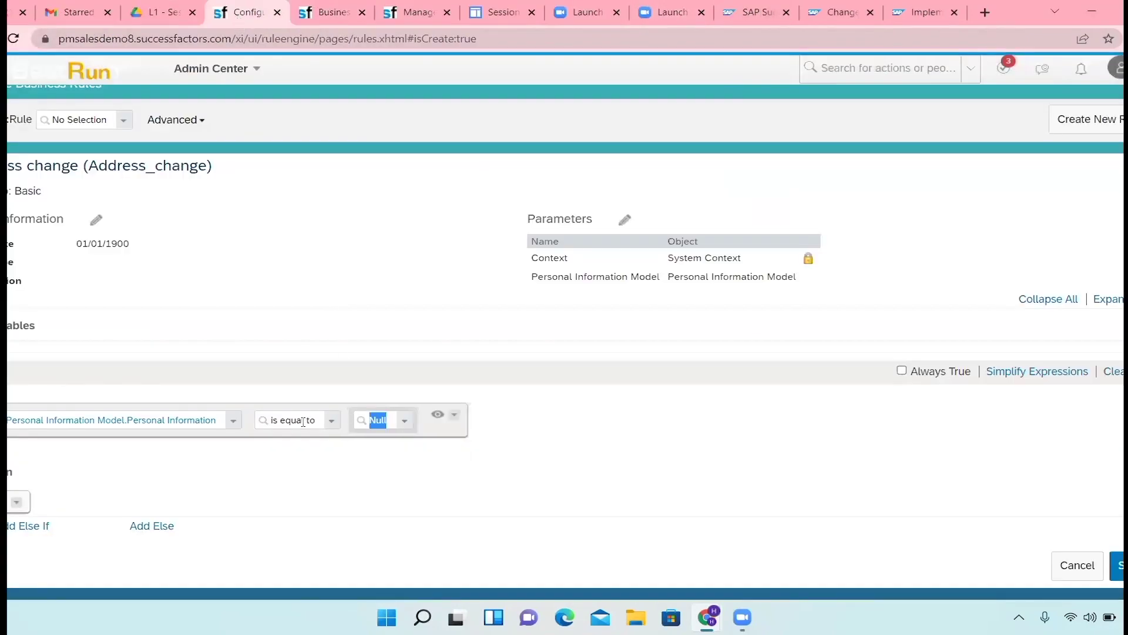
{"action": "left_click", "coordinate": [332, 420]}
{"action": "left_click", "coordinate": [327, 453]}
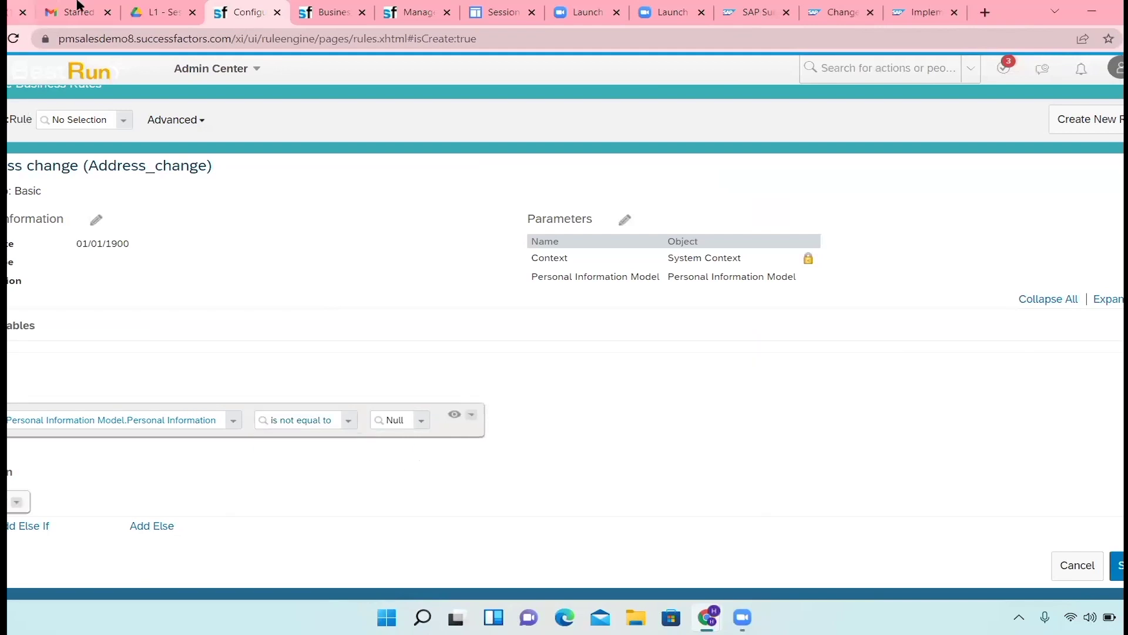
Step: Review the full previous-value comparison in the Marital Status Change Notification rule as a reference, and return to the address change rule
{"action": "left_click", "coordinate": [332, 12]}
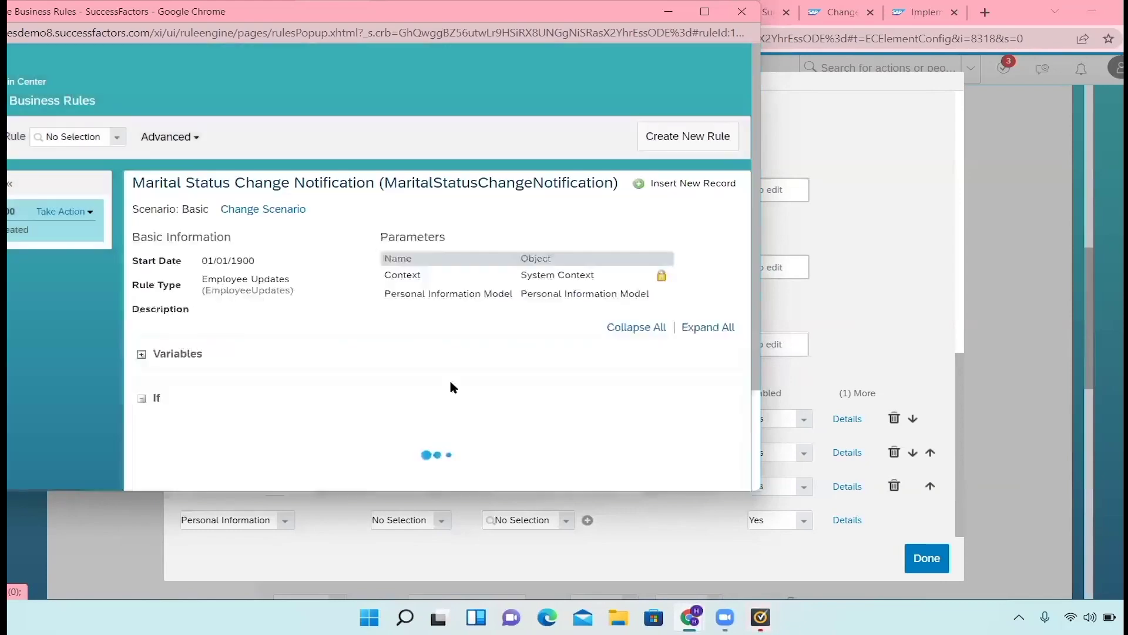
{"action": "scroll", "coordinate": [470, 380], "scroll_direction": "down", "scroll_amount": 2}
{"action": "scroll", "coordinate": [472, 391], "scroll_direction": "down", "scroll_amount": 1}
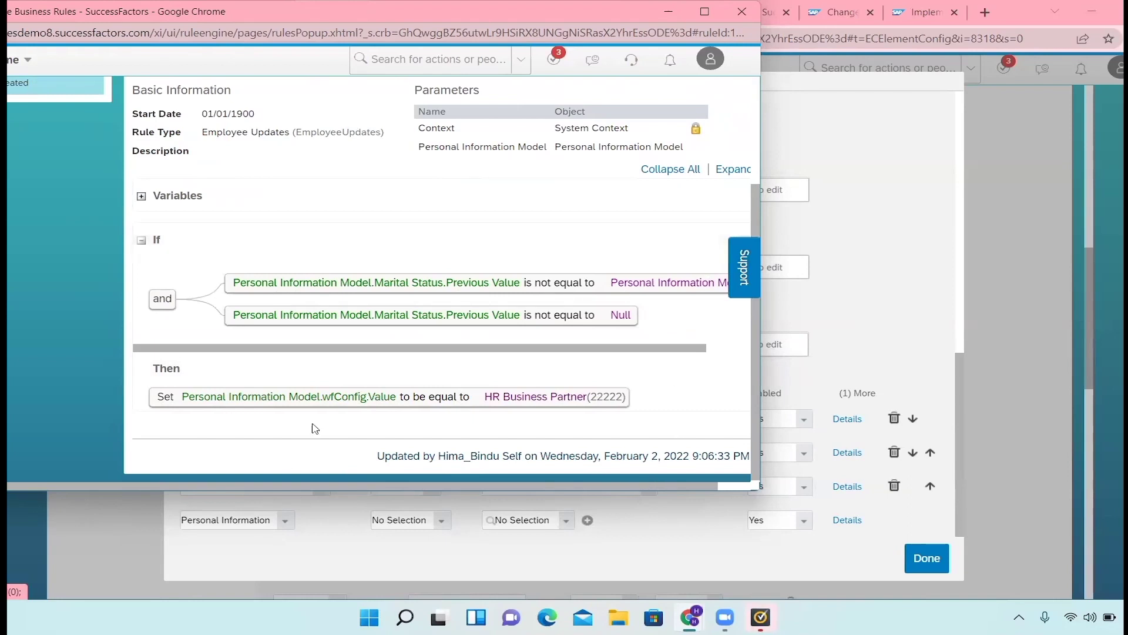
{"action": "left_click_drag", "start_coordinate": [595, 349], "coordinate": [624, 349]}
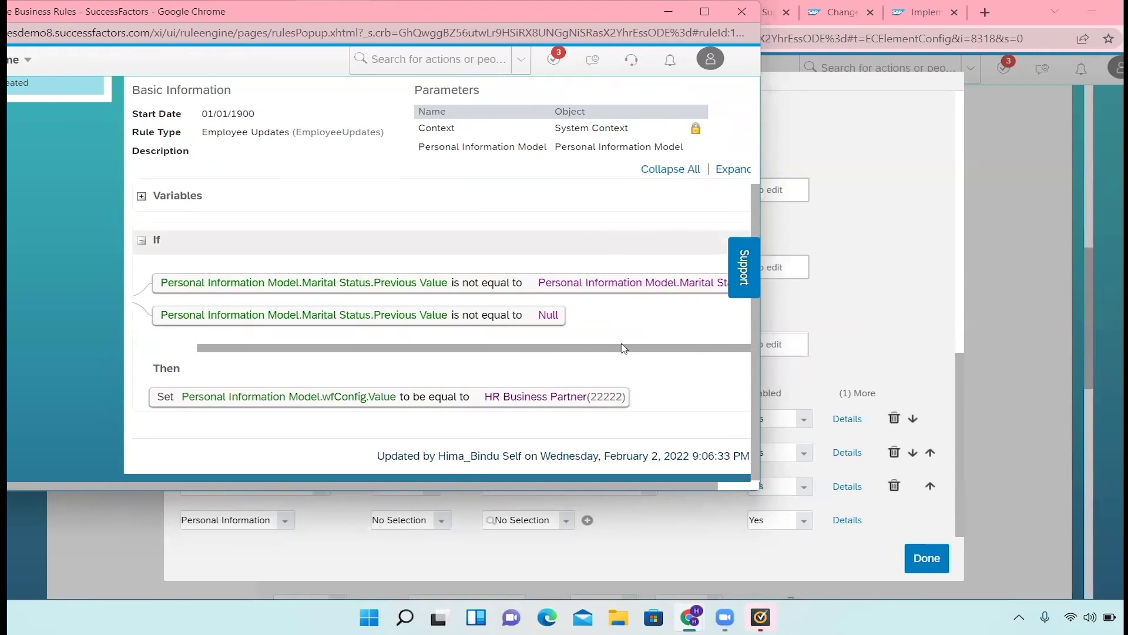
{"action": "left_click", "coordinate": [666, 13]}
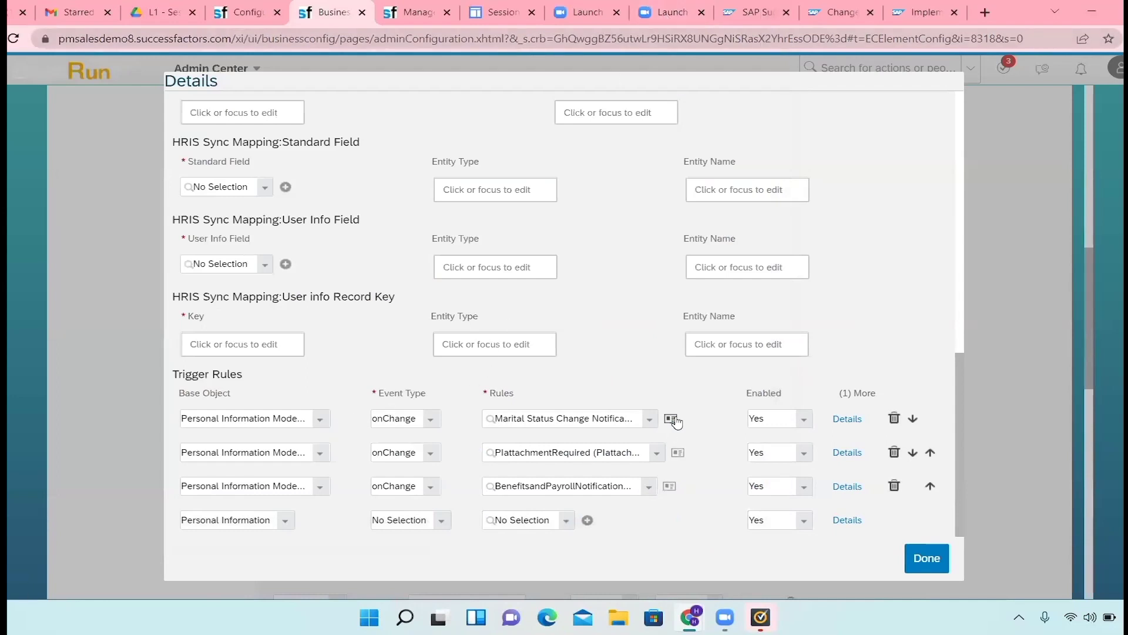
{"action": "left_click", "coordinate": [241, 13]}
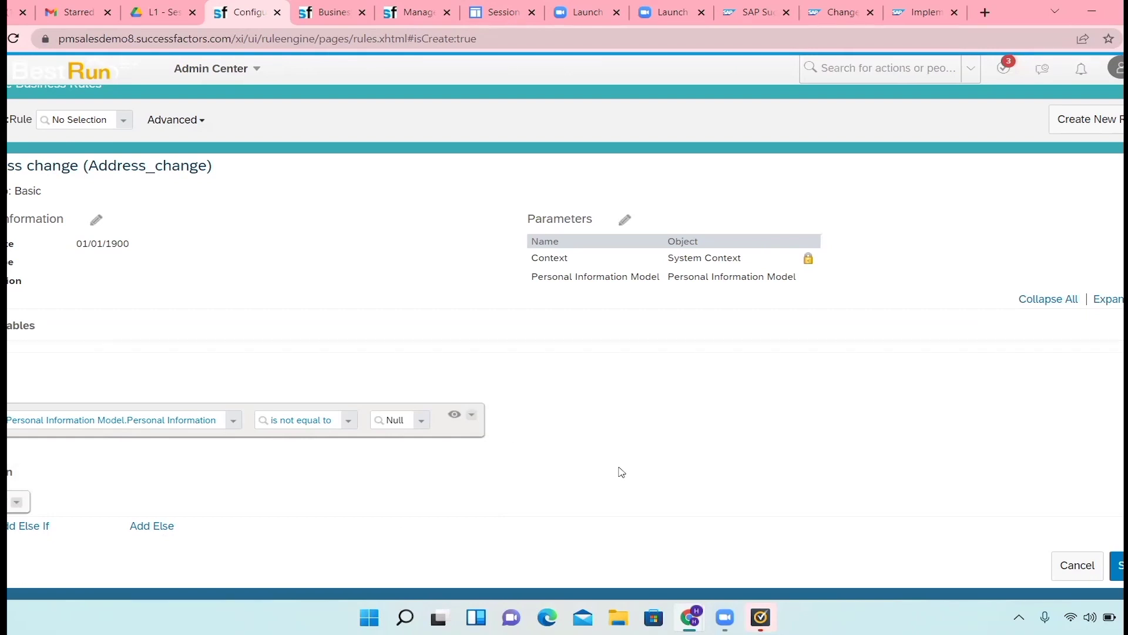
Step: Set the left side of the If condition to Personal Information Model.Personal Information.Blood group
{"action": "left_click", "coordinate": [235, 424]}
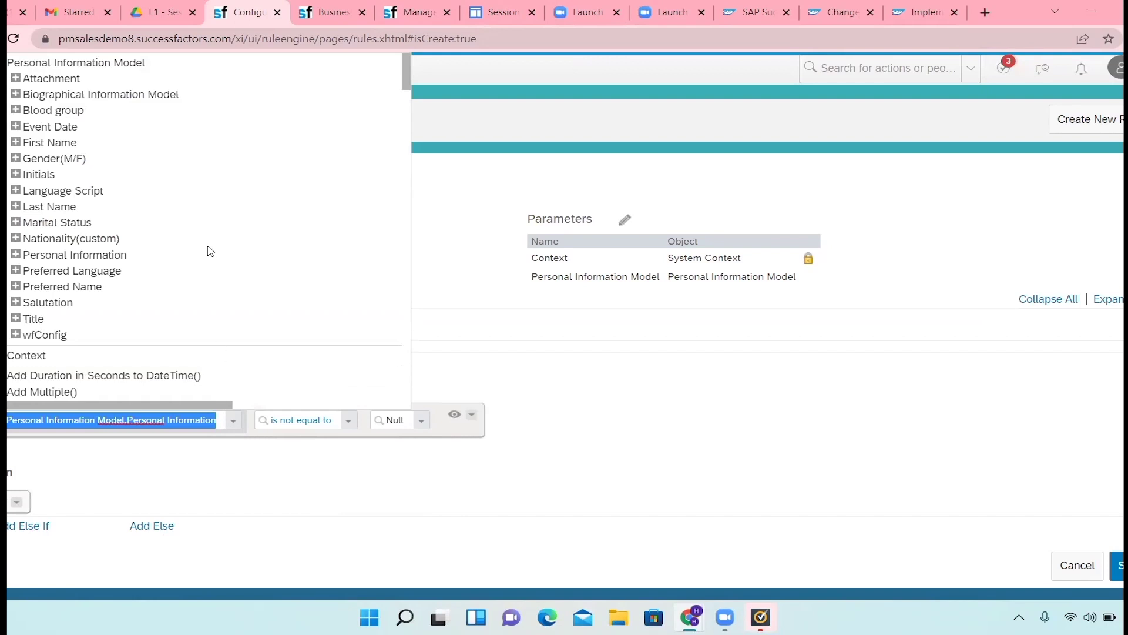
{"action": "left_click", "coordinate": [119, 263]}
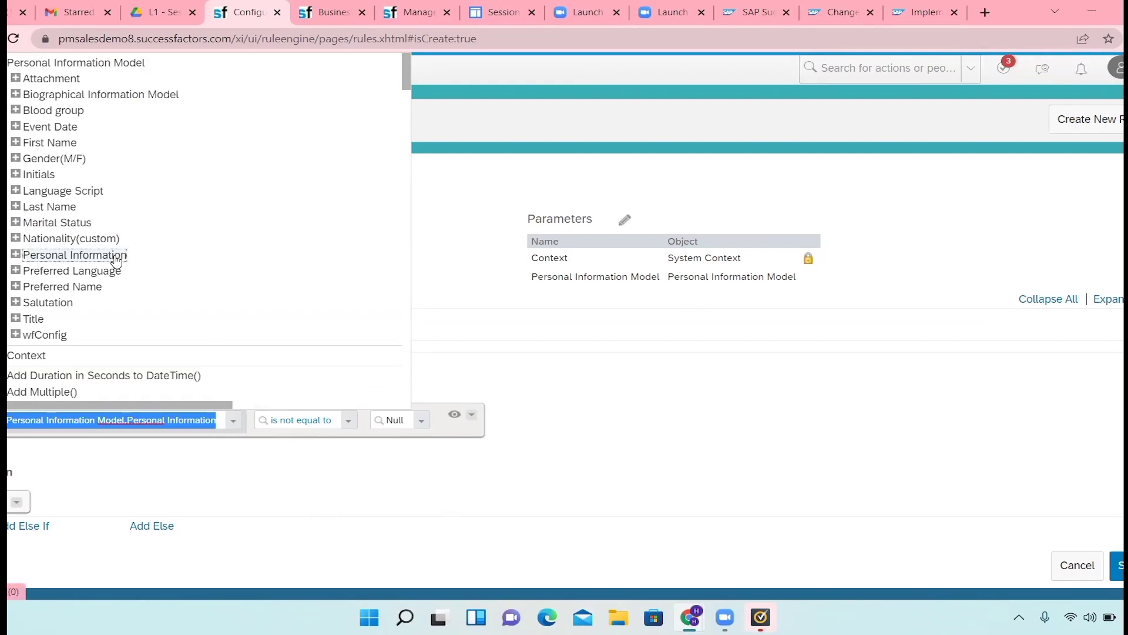
{"action": "left_click", "coordinate": [116, 261]}
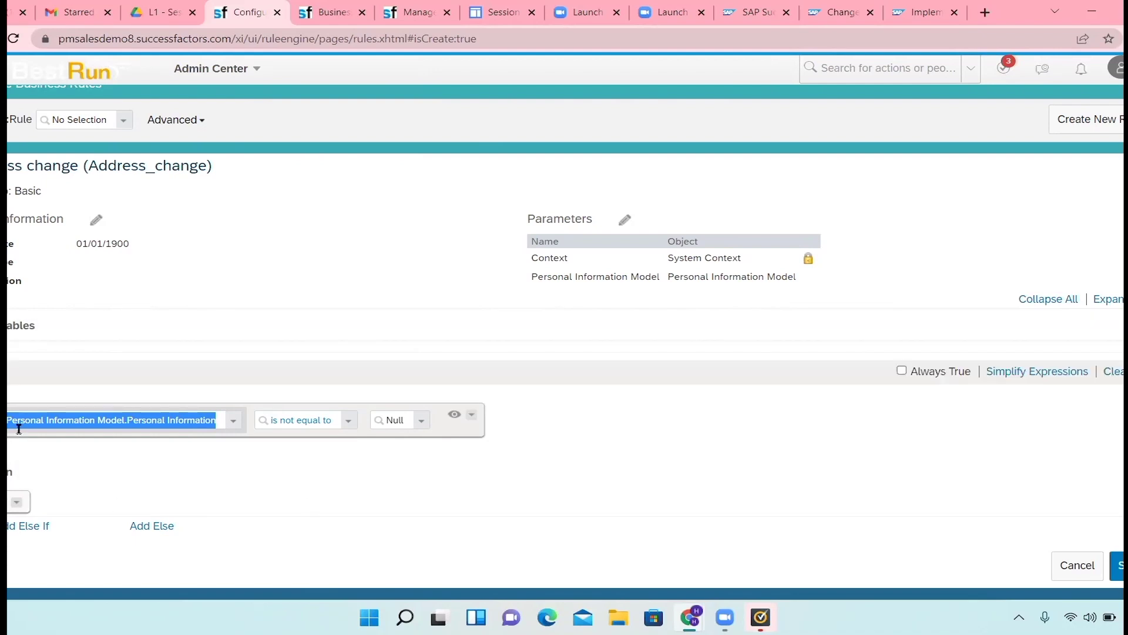
{"action": "left_click", "coordinate": [235, 419]}
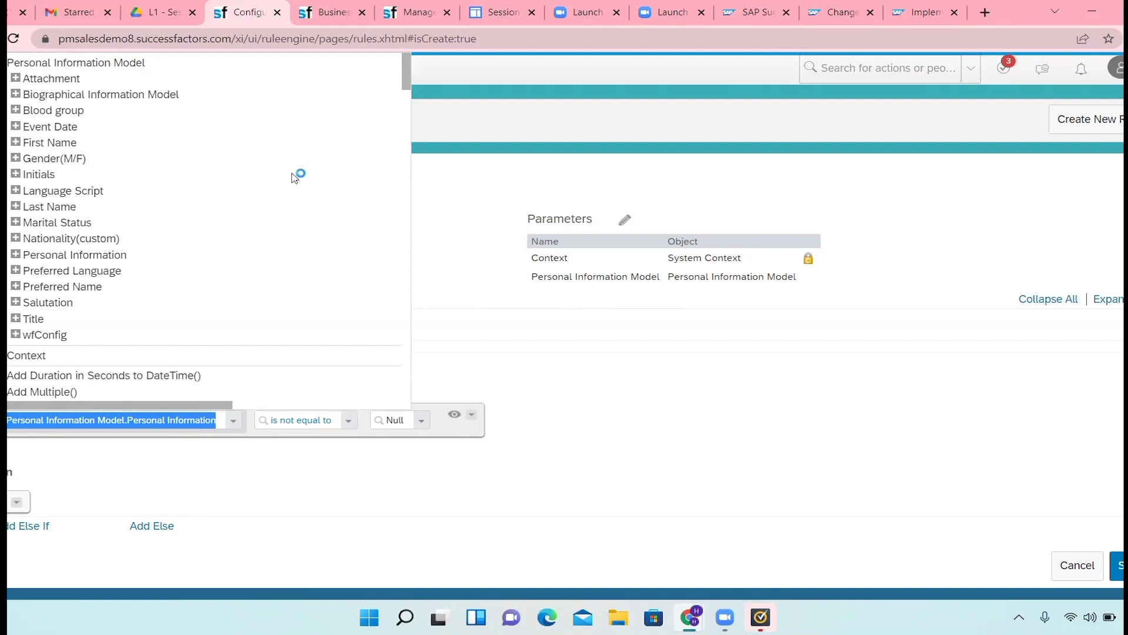
{"action": "left_click", "coordinate": [16, 255]}
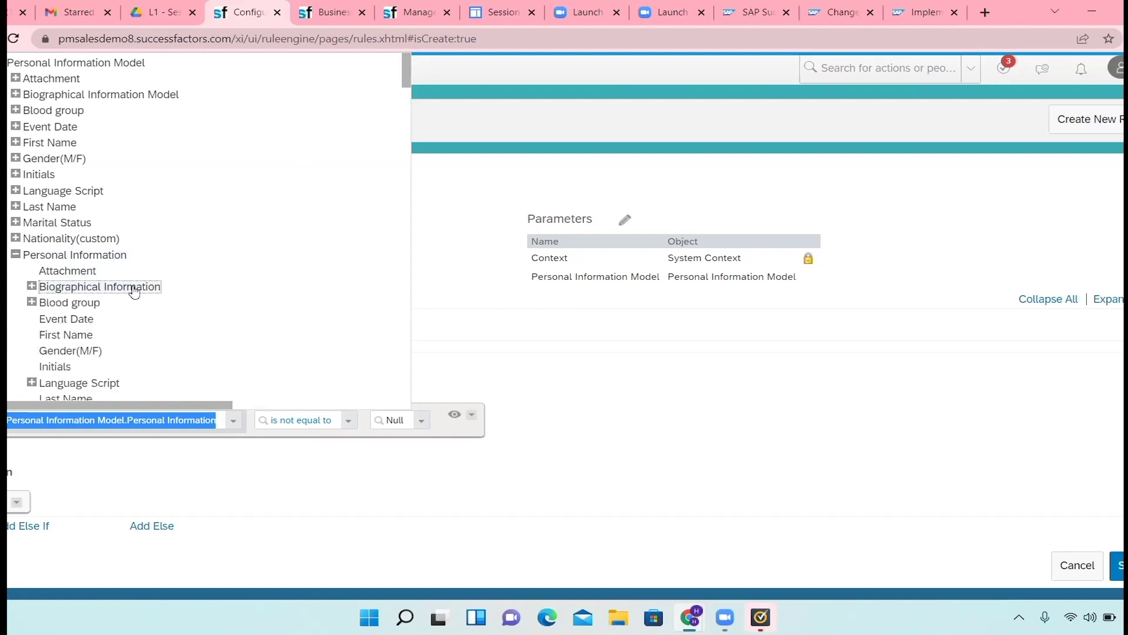
{"action": "scroll", "coordinate": [139, 290], "scroll_direction": "down", "scroll_amount": 2}
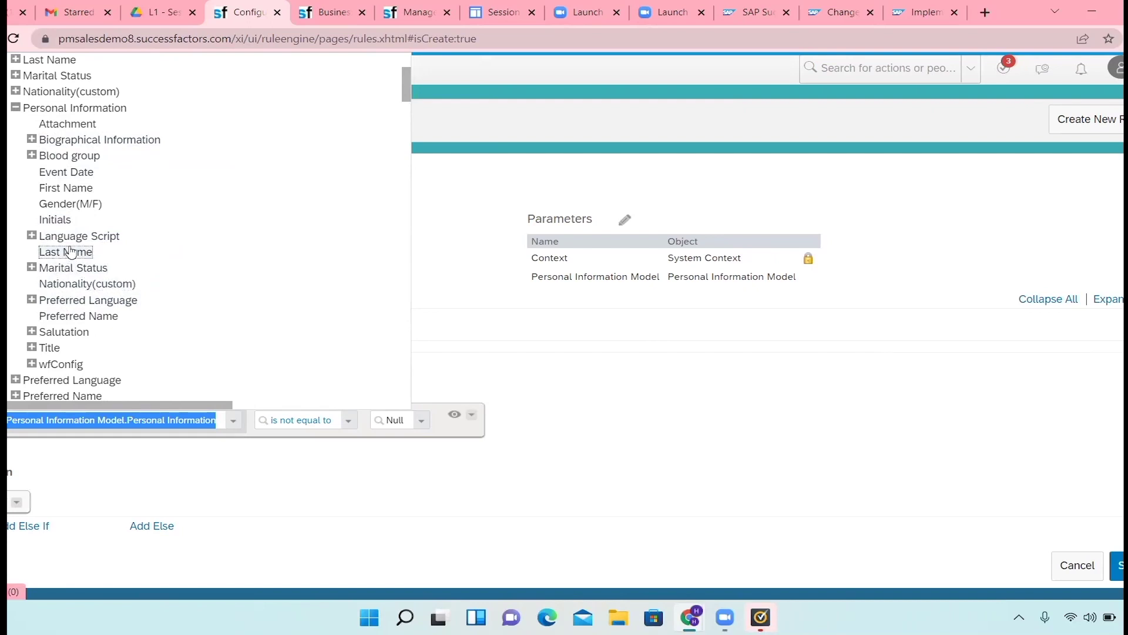
{"action": "left_click", "coordinate": [68, 156]}
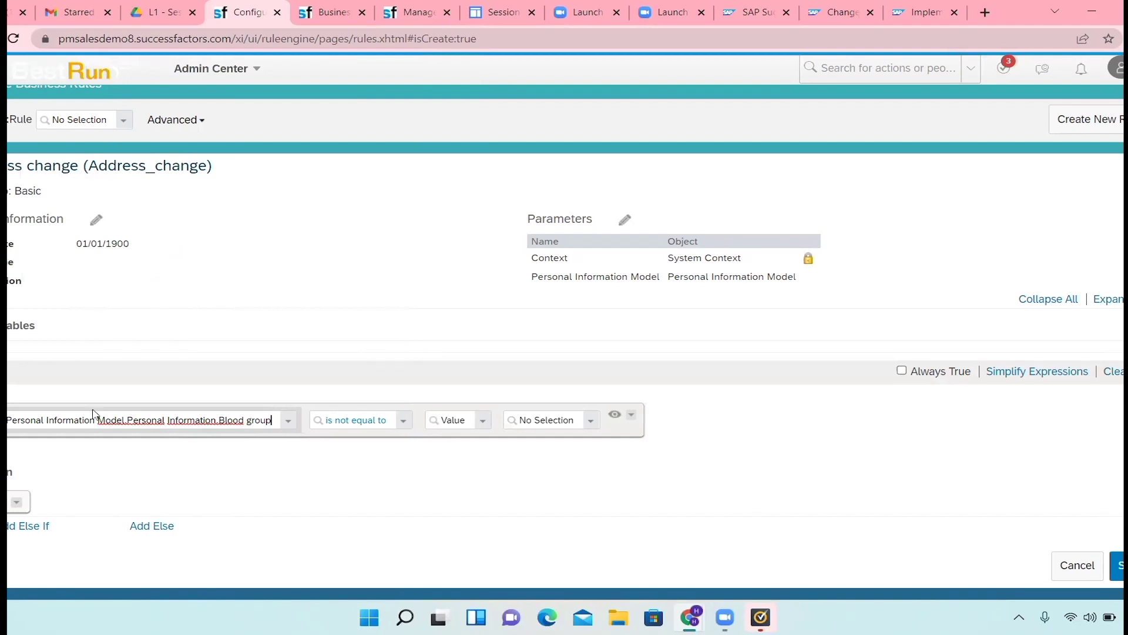
Step: Examine the subfields of Blood group under Personal Information and the operators available for the If condition
{"action": "left_click", "coordinate": [289, 423]}
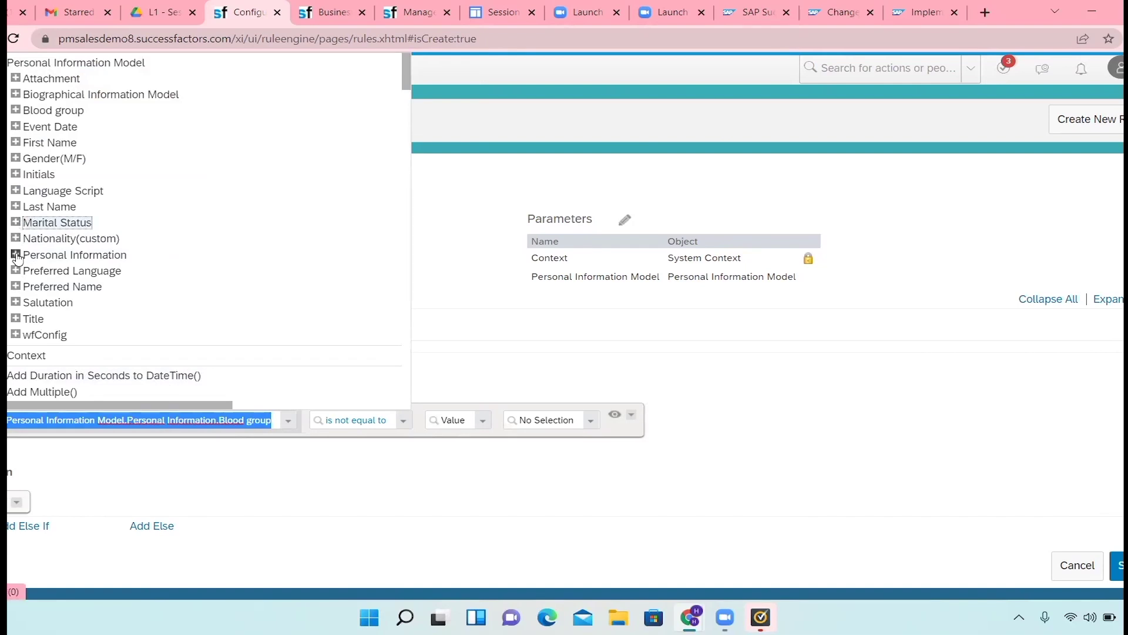
{"action": "left_click", "coordinate": [15, 254]}
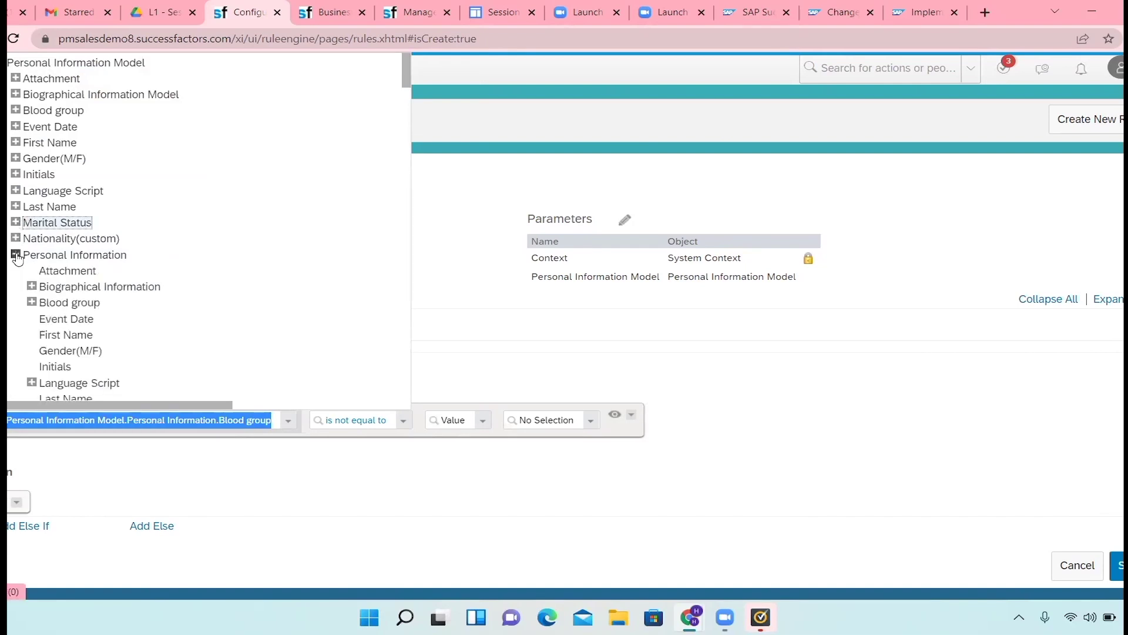
{"action": "left_click", "coordinate": [32, 302]}
{"action": "scroll", "coordinate": [178, 319], "scroll_direction": "down", "scroll_amount": 2}
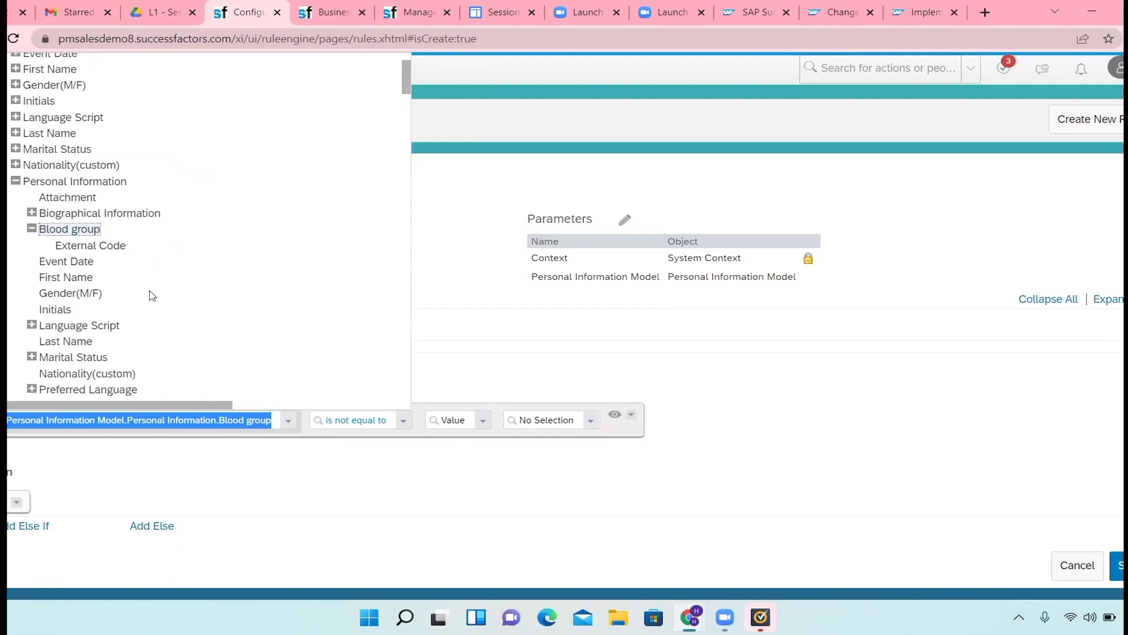
{"action": "left_click", "coordinate": [79, 293]}
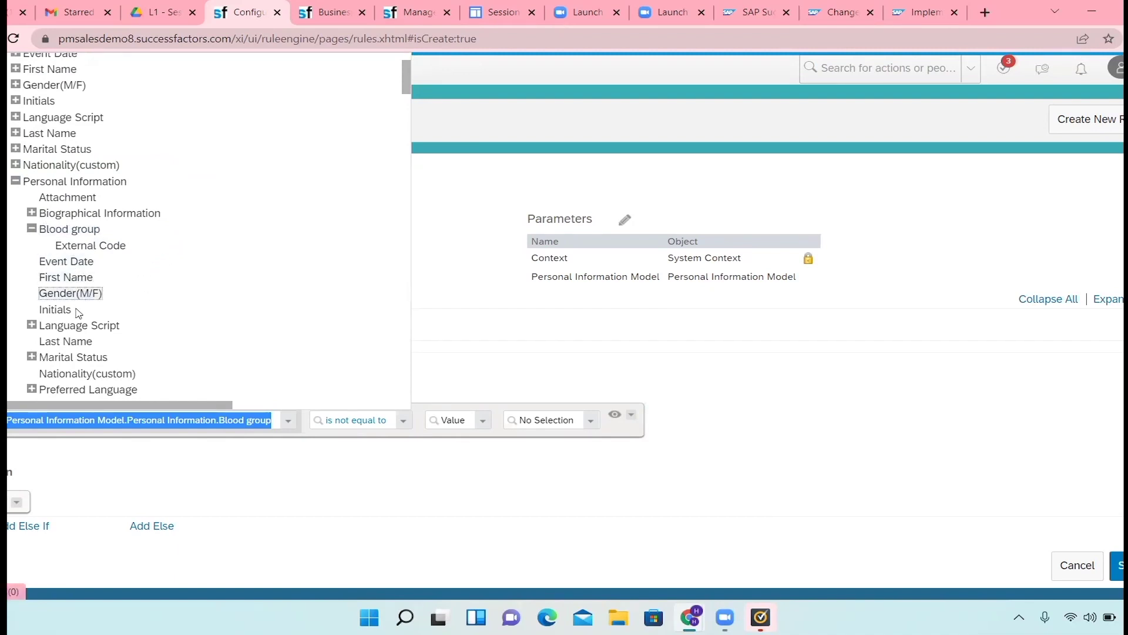
{"action": "left_click", "coordinate": [97, 252]}
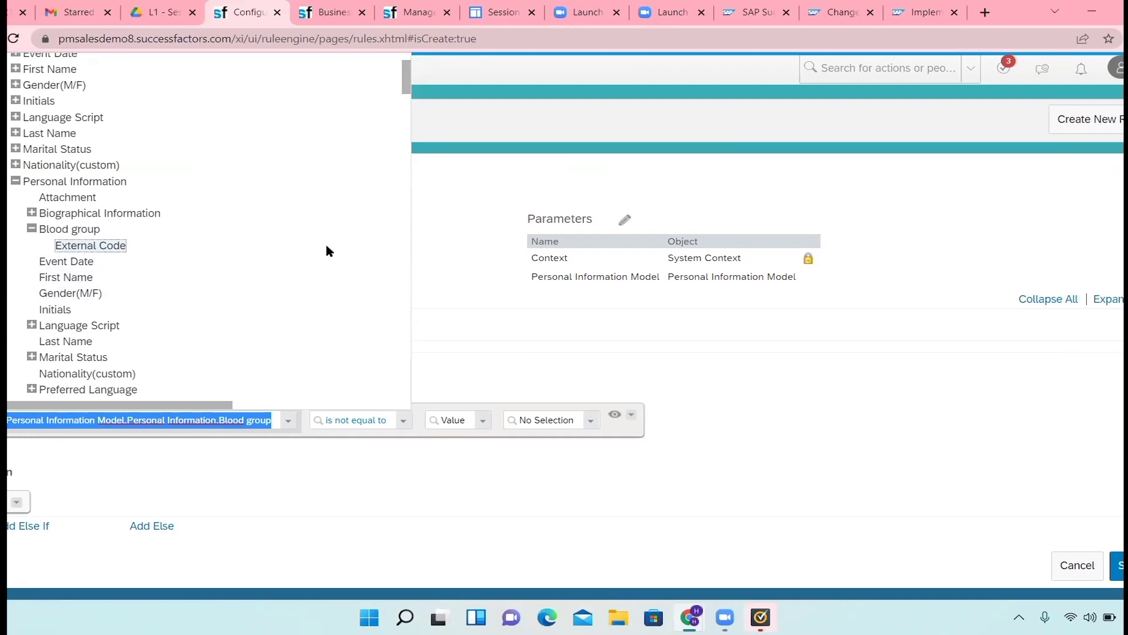
{"action": "left_click", "coordinate": [292, 475]}
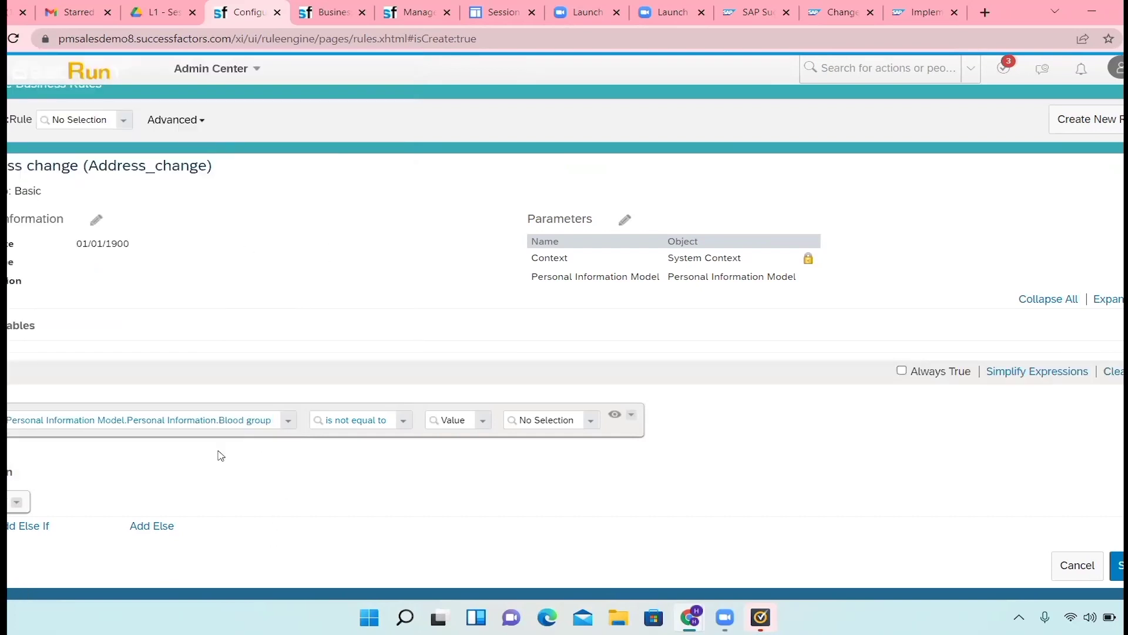
{"action": "mouse_move", "coordinate": [261, 452]}
{"action": "left_click", "coordinate": [403, 420]}
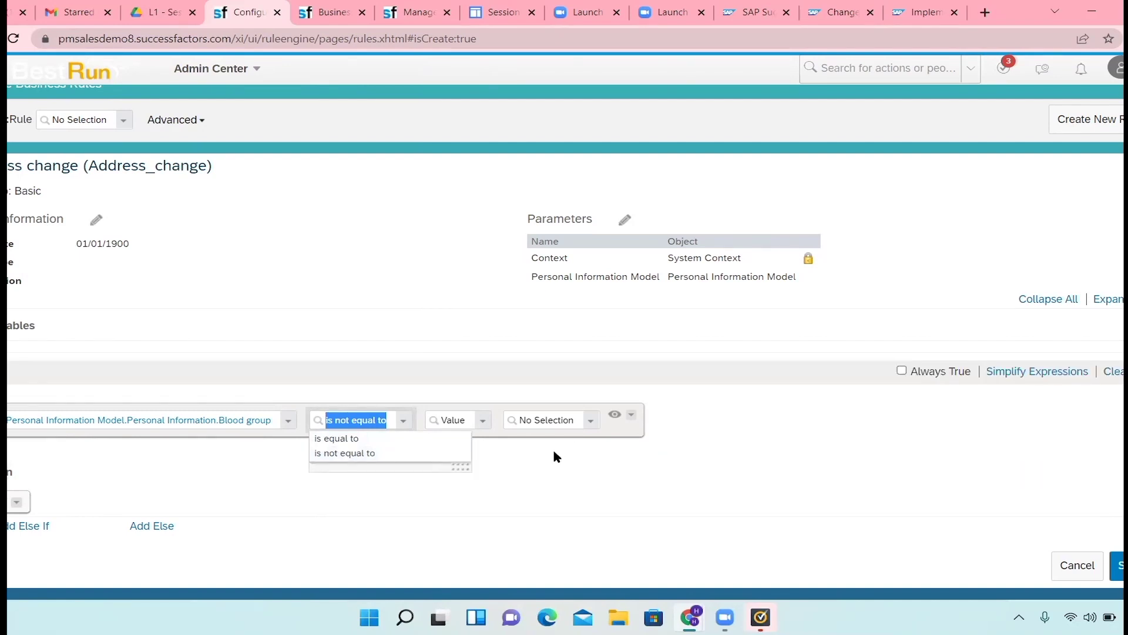
{"action": "left_click", "coordinate": [552, 447]}
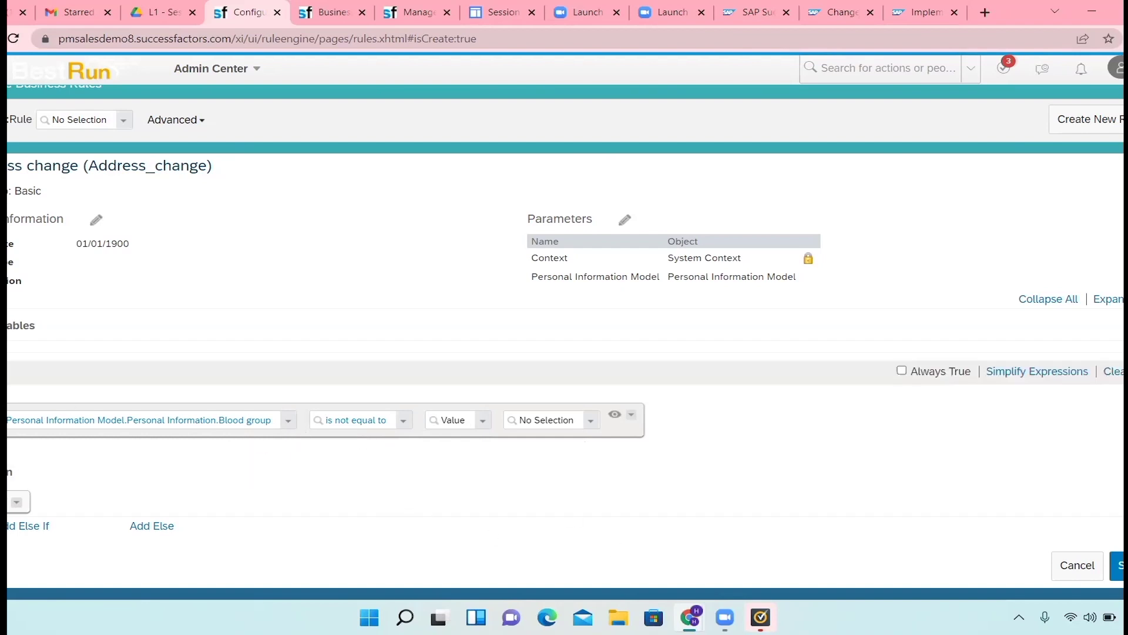
Step: Review the If and Then expressions of the Marital Status Change Notification rule as a reference, and return to the address change rule
{"action": "left_click", "coordinate": [314, 9]}
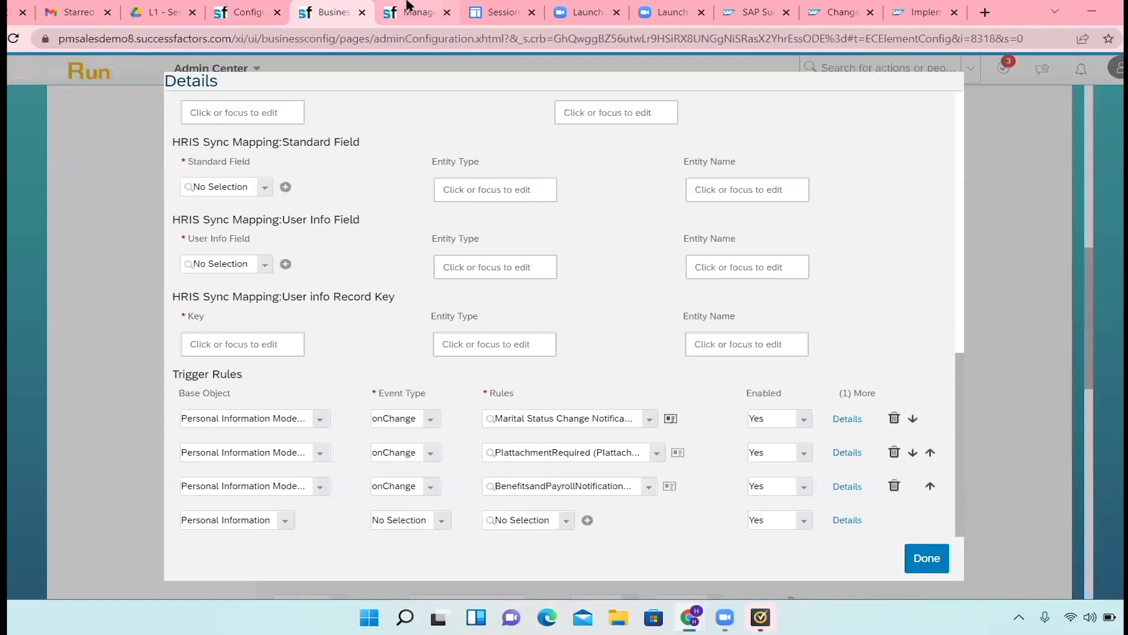
{"action": "left_click", "coordinate": [670, 419]}
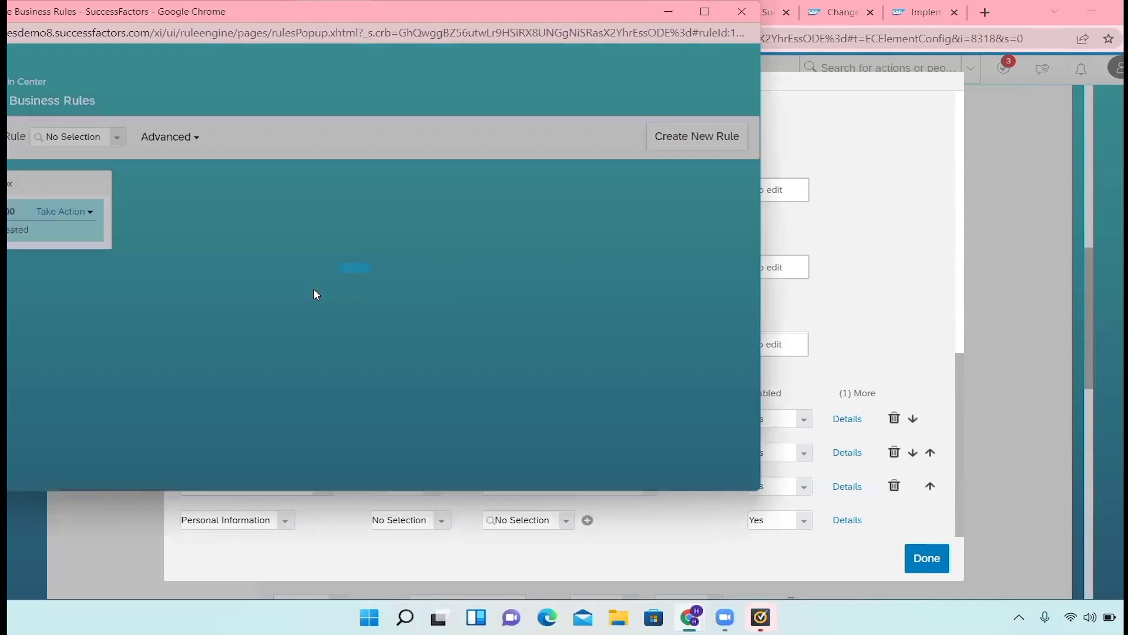
{"action": "scroll", "coordinate": [312, 308], "scroll_direction": "down", "scroll_amount": 1}
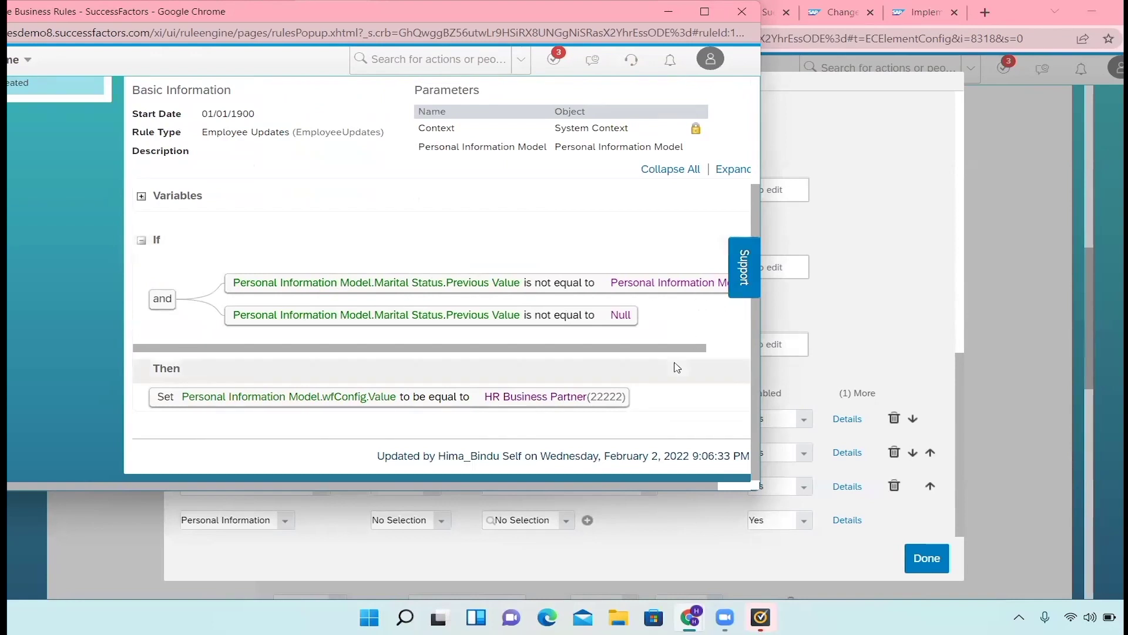
{"action": "left_click_drag", "start_coordinate": [676, 348], "coordinate": [753, 352]}
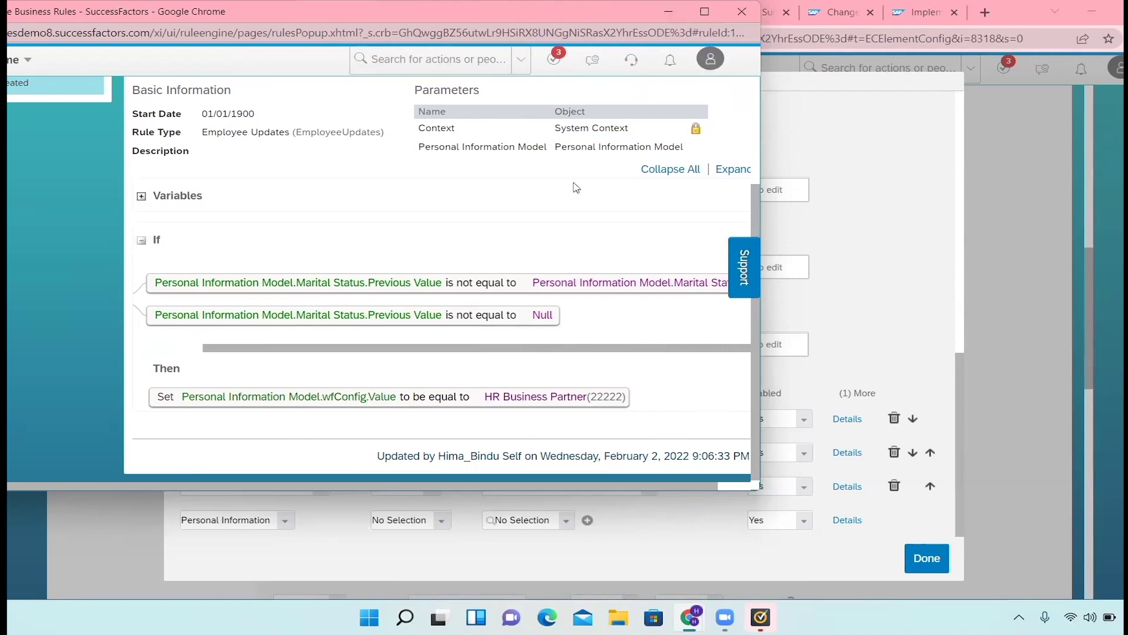
{"action": "left_click", "coordinate": [668, 12]}
{"action": "left_click", "coordinate": [247, 12]}
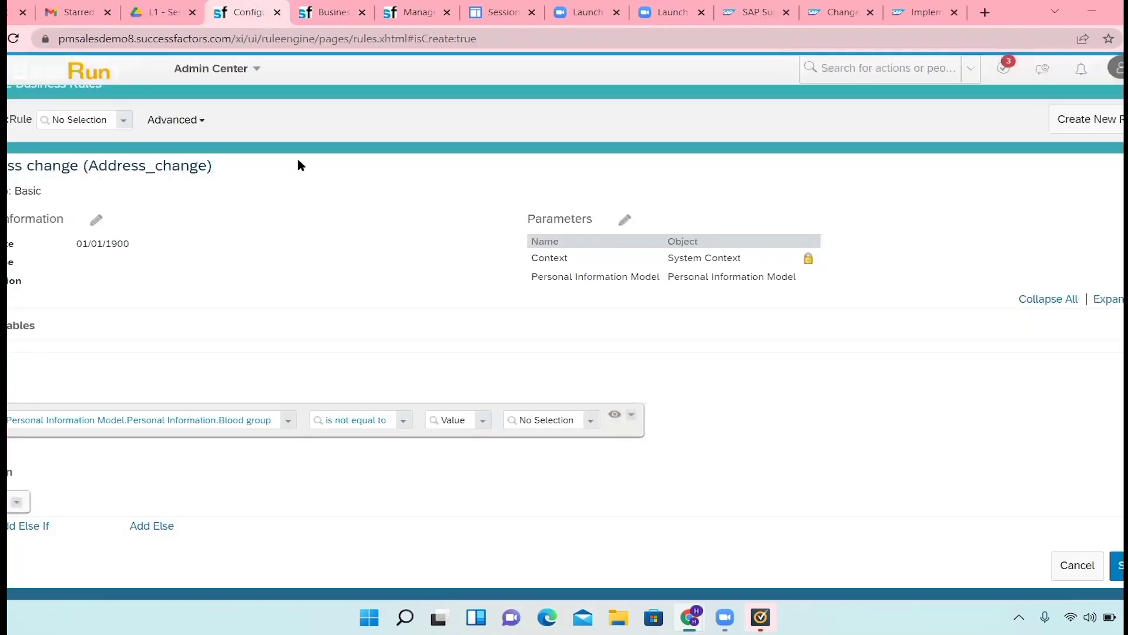
{"action": "left_click", "coordinate": [478, 420]}
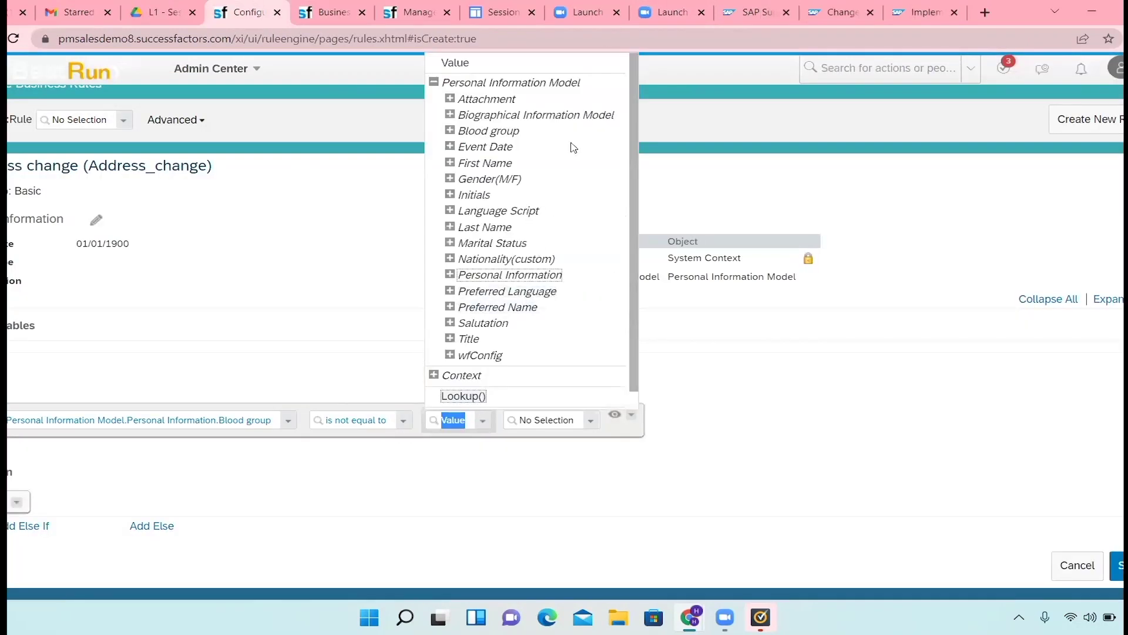
{"action": "scroll", "coordinate": [639, 176], "scroll_direction": "down", "scroll_amount": 1}
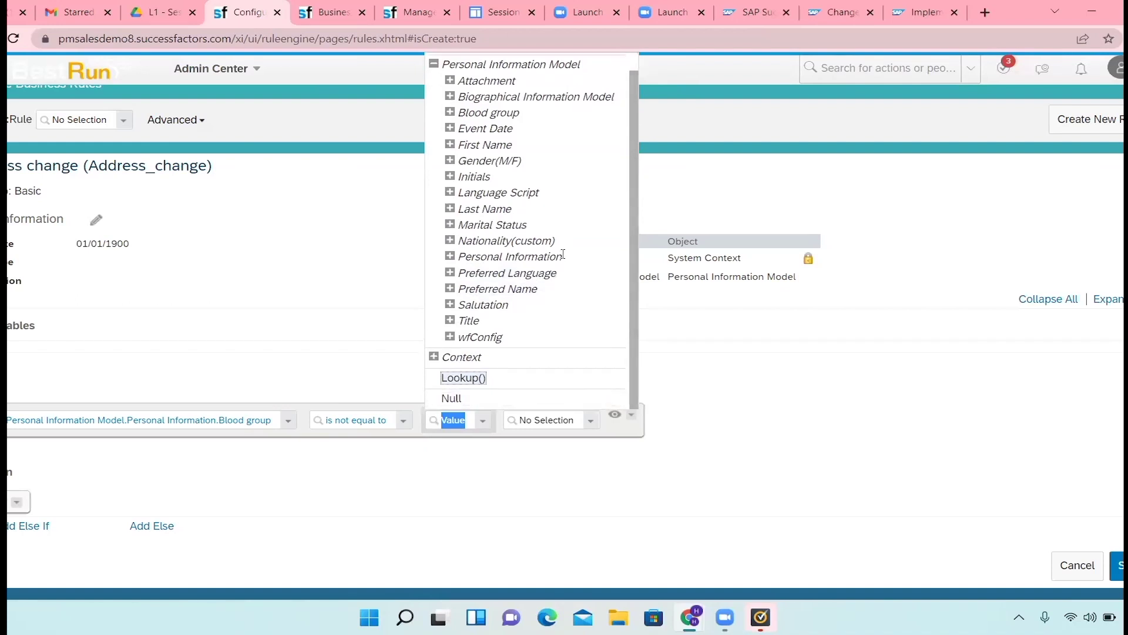
{"action": "left_click", "coordinate": [450, 257]}
{"action": "left_click", "coordinate": [470, 291]}
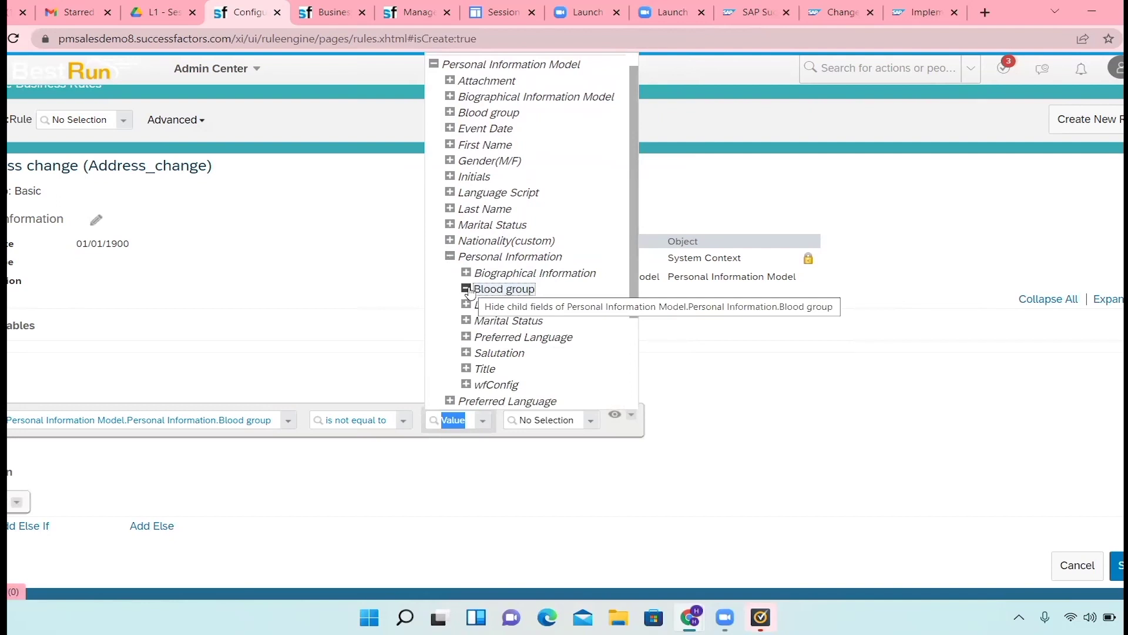
{"action": "left_click", "coordinate": [466, 289]}
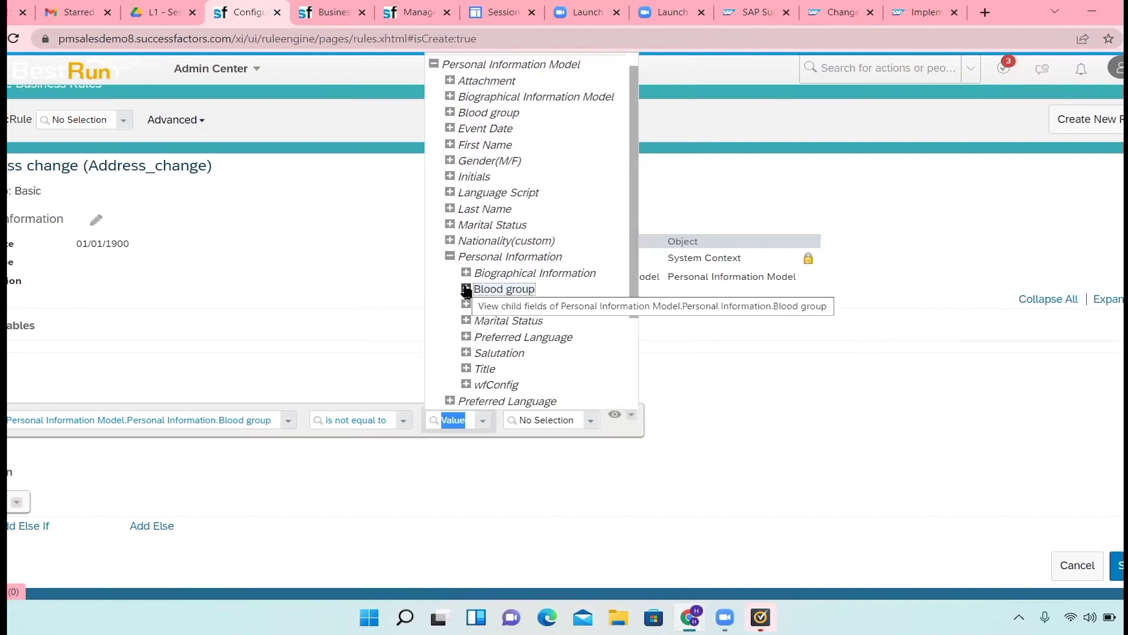
{"action": "left_click", "coordinate": [466, 289]}
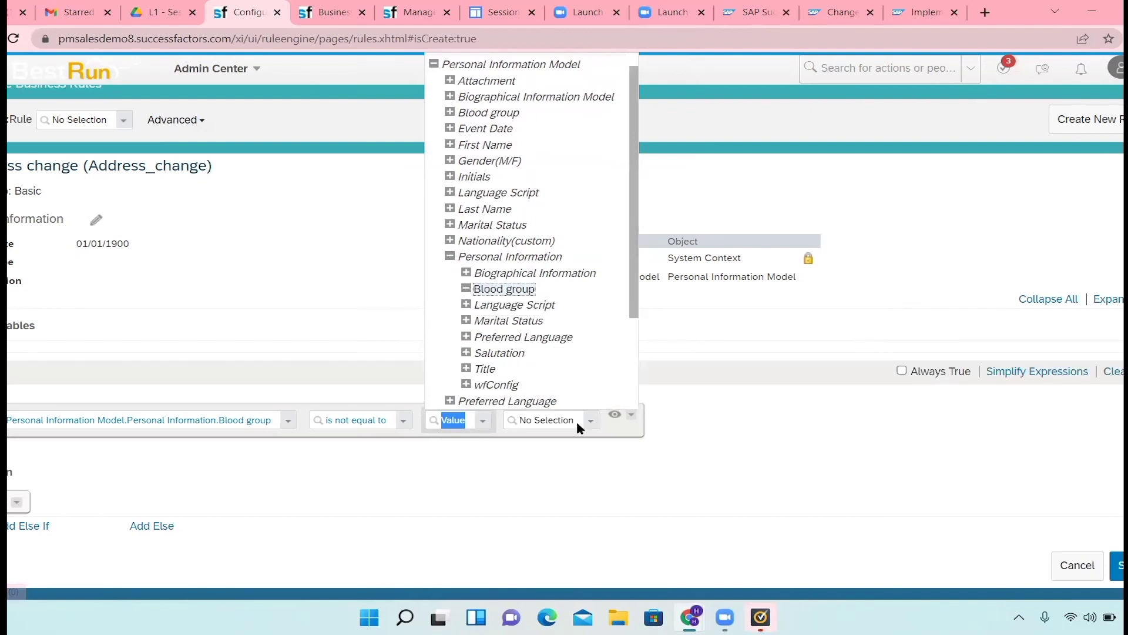
{"action": "left_click", "coordinate": [517, 454]}
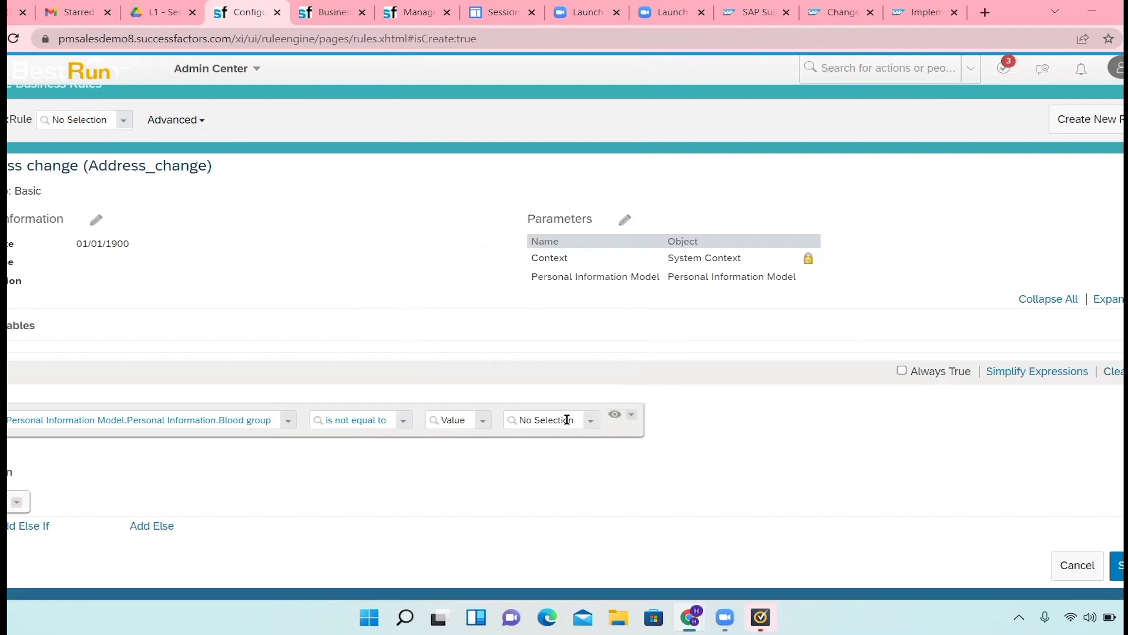
Step: Set the If condition's comparison value to Personal Information Model.Personal Information.Blood group
{"action": "left_click", "coordinate": [482, 419]}
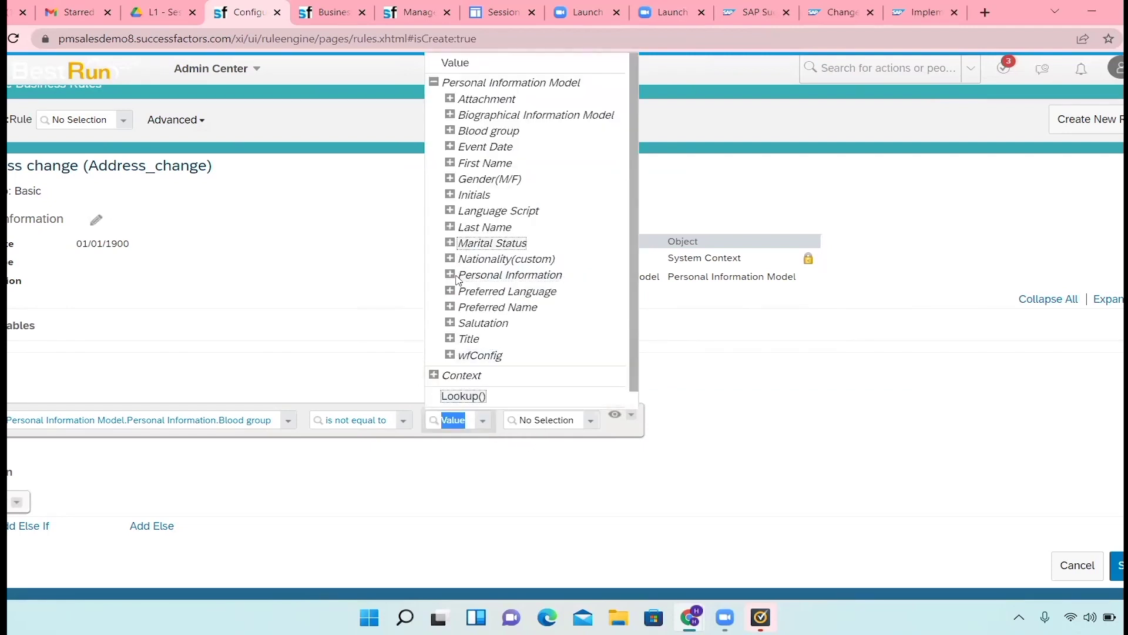
{"action": "left_click", "coordinate": [450, 274]}
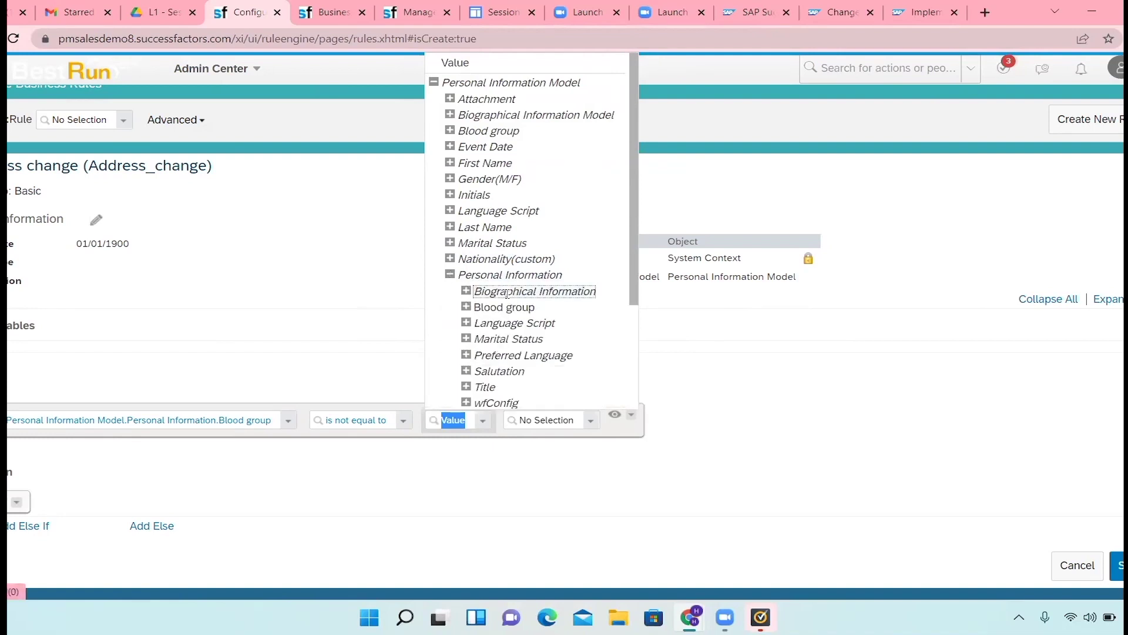
{"action": "left_click", "coordinate": [505, 306]}
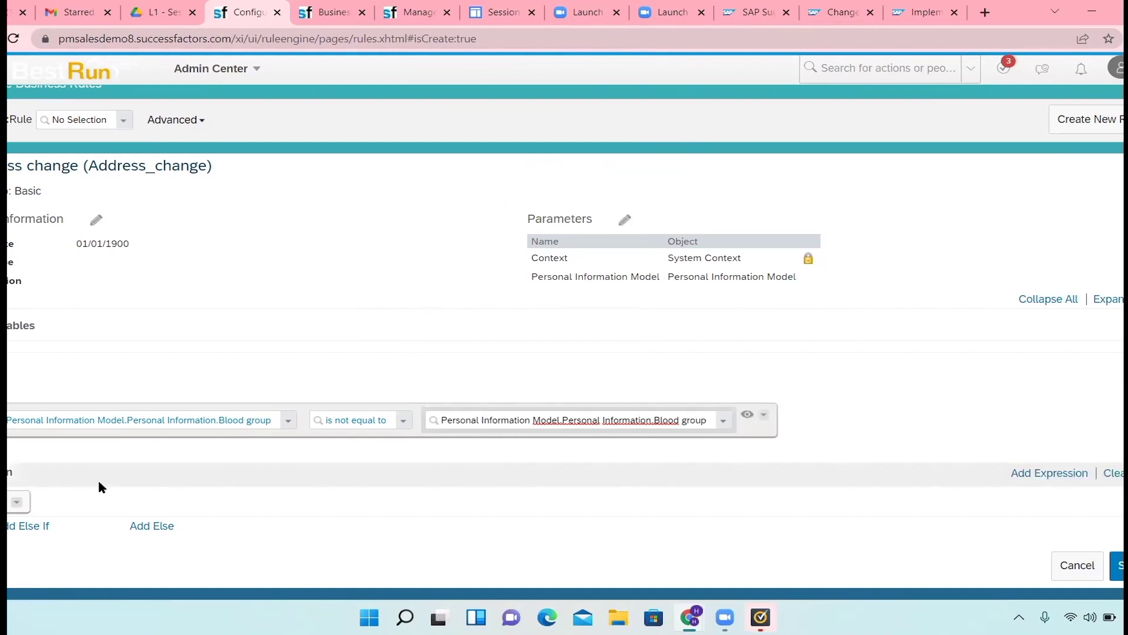
Step: Give the Then section an expression with output type Set, and check the fields offered for its left expression
{"action": "left_click", "coordinate": [16, 501]}
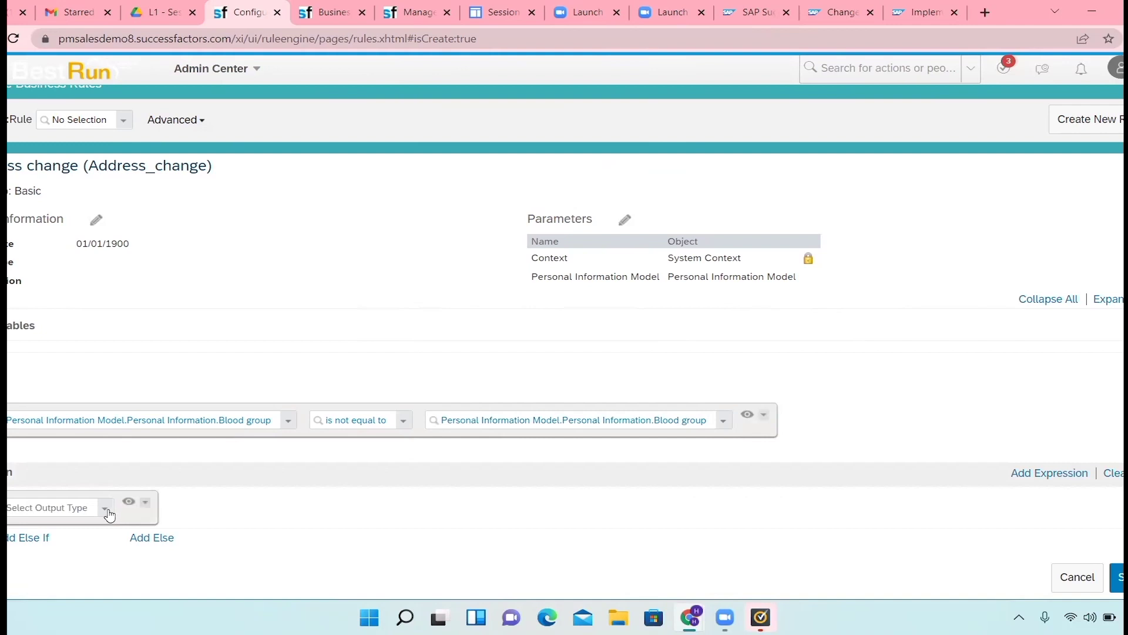
{"action": "left_click", "coordinate": [105, 509]}
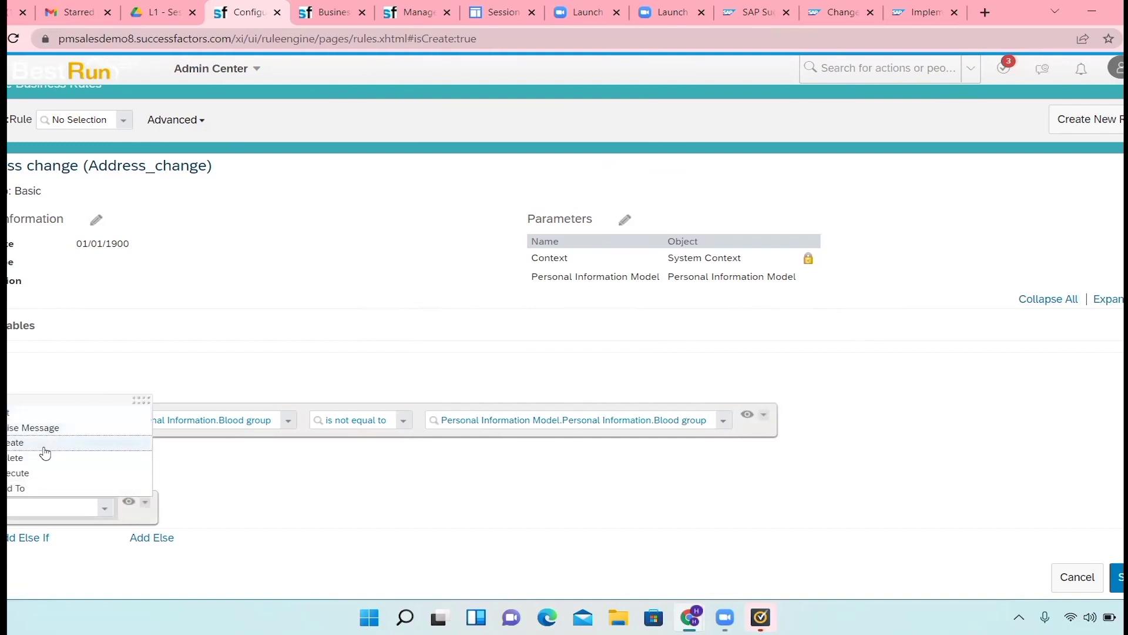
{"action": "left_click", "coordinate": [41, 415]}
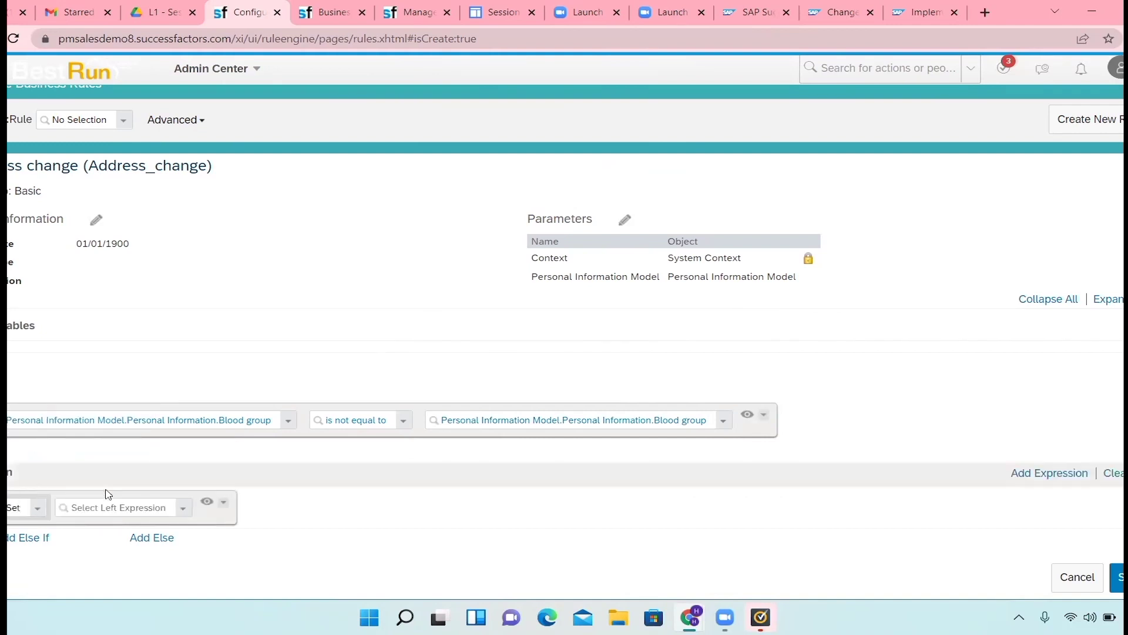
{"action": "left_click", "coordinate": [189, 509]}
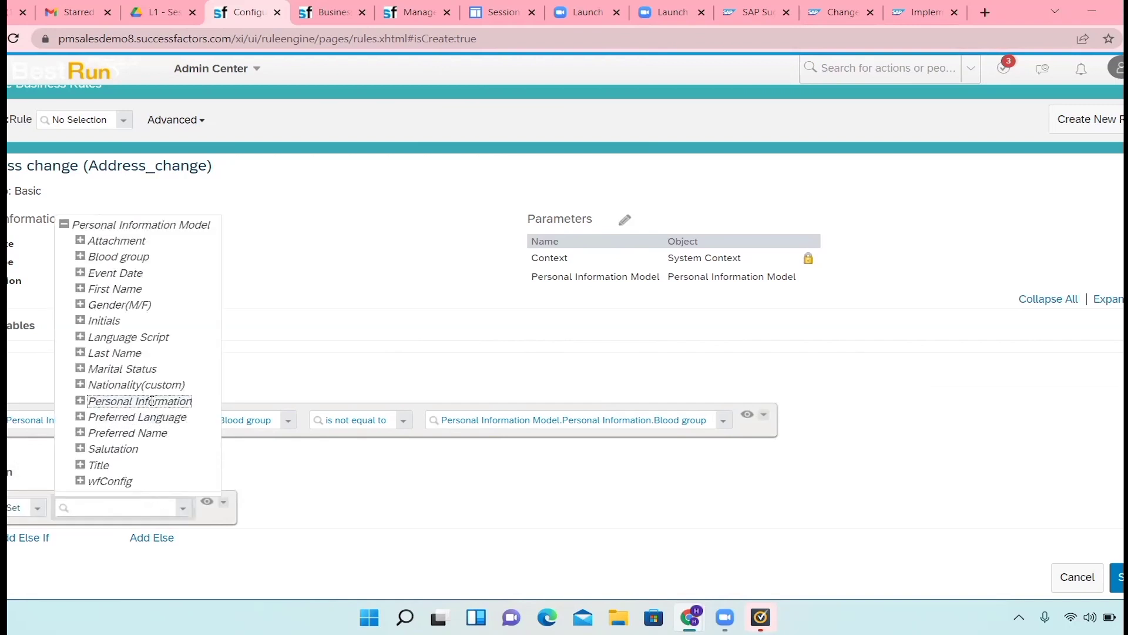
{"action": "left_click", "coordinate": [38, 512]}
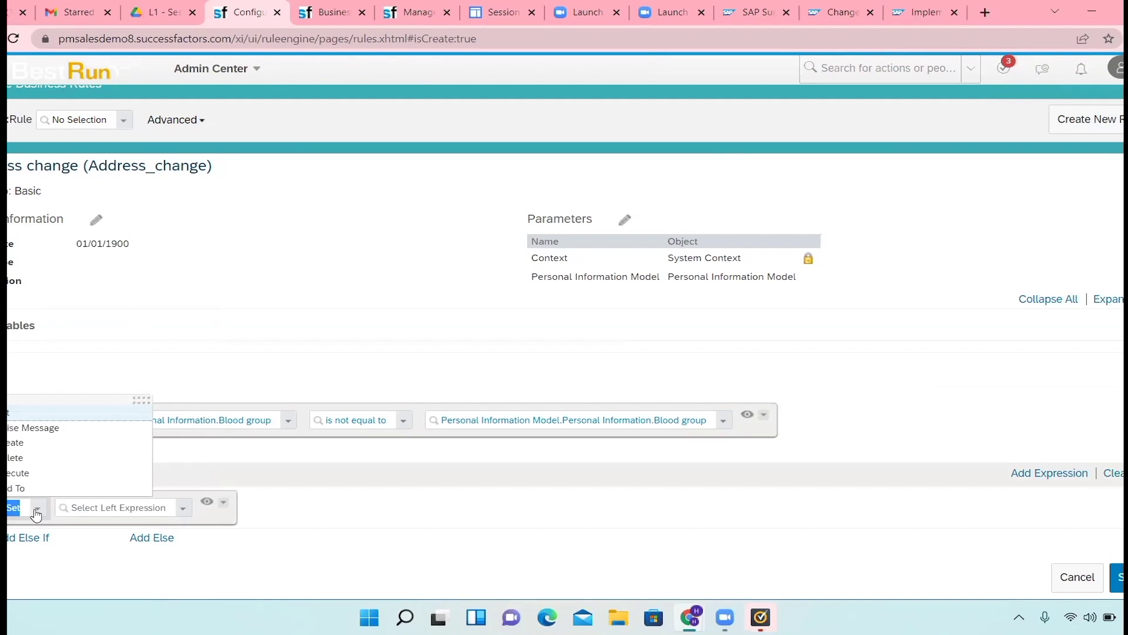
{"action": "left_click", "coordinate": [34, 415]}
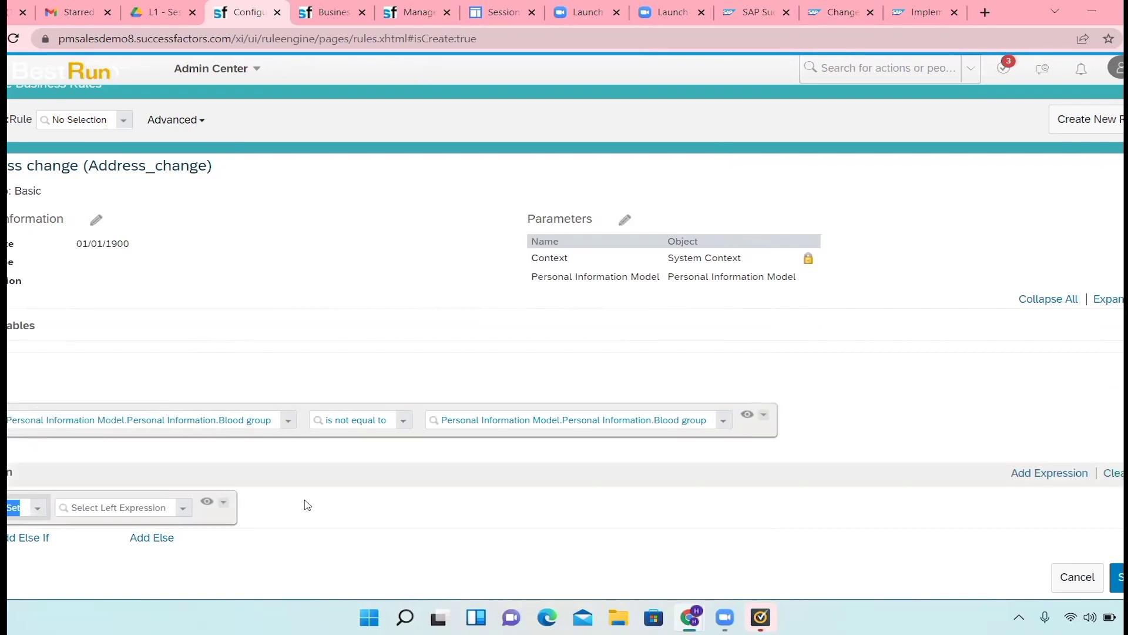
Step: Set the Then expression's left side to Personal Information Model.Personal Information.Blood group with the operator "to be equal to"
{"action": "left_click", "coordinate": [192, 514]}
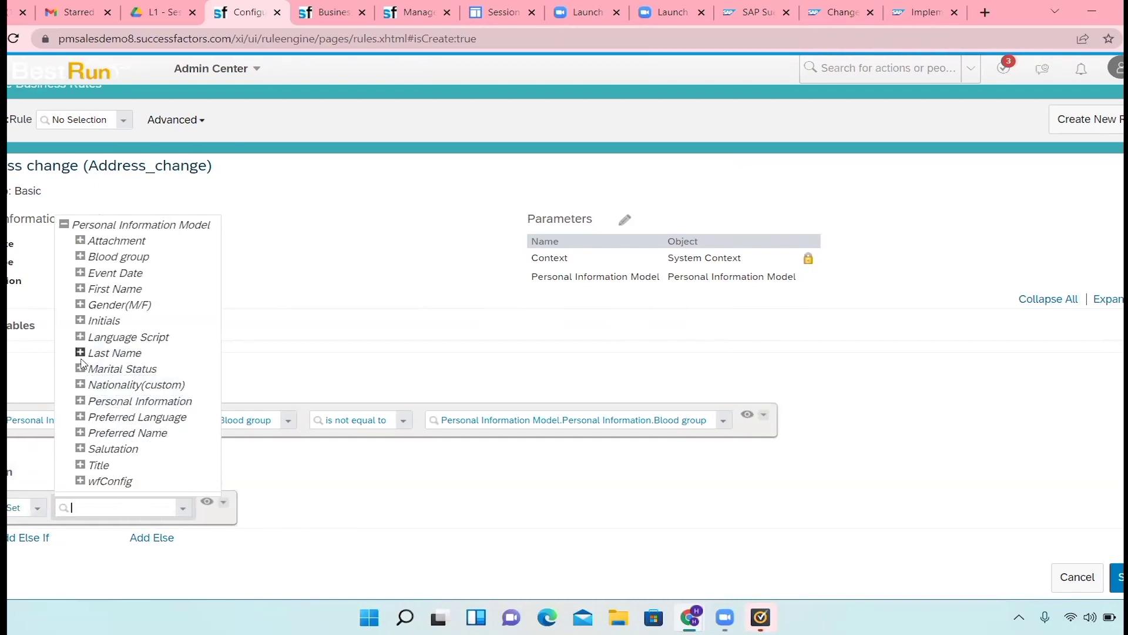
{"action": "left_click", "coordinate": [80, 401]}
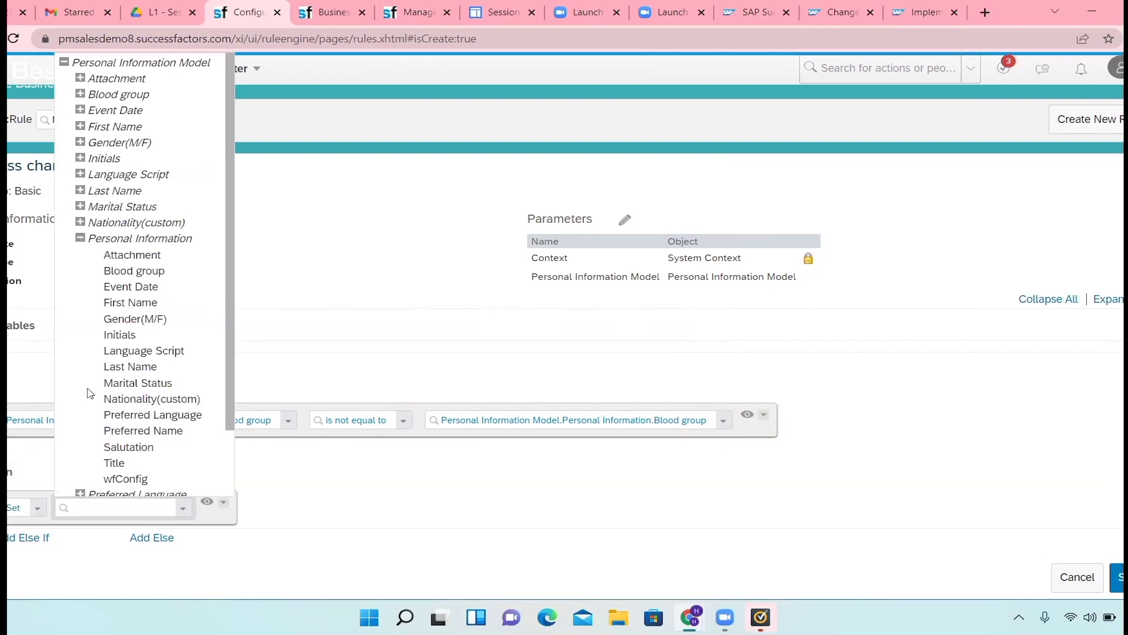
{"action": "left_click", "coordinate": [149, 275]}
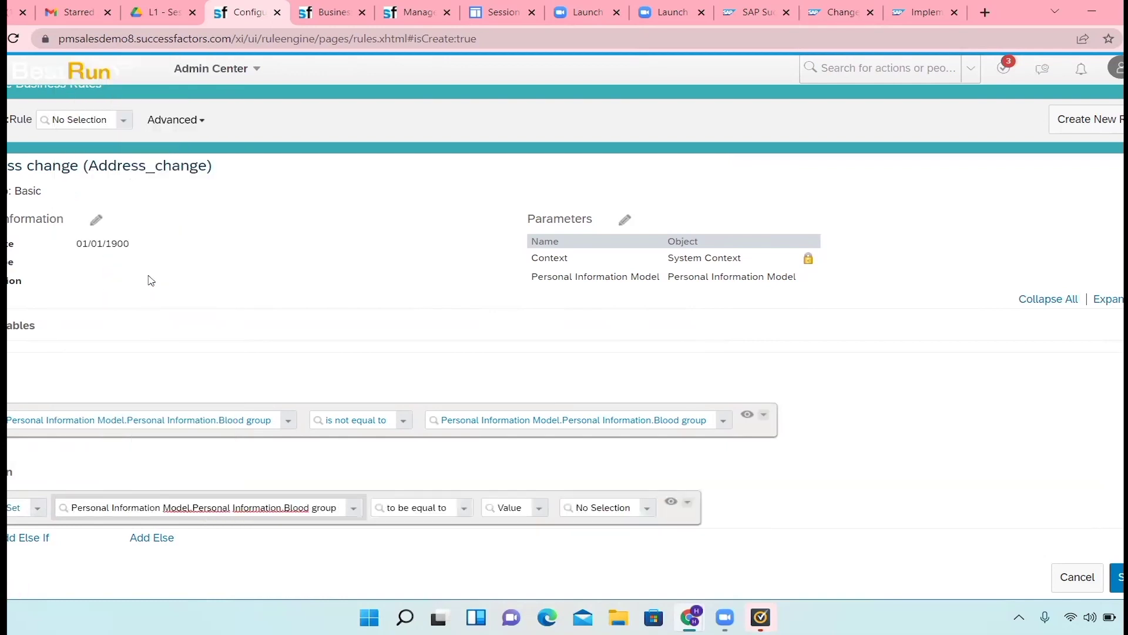
{"action": "left_click", "coordinate": [465, 509]}
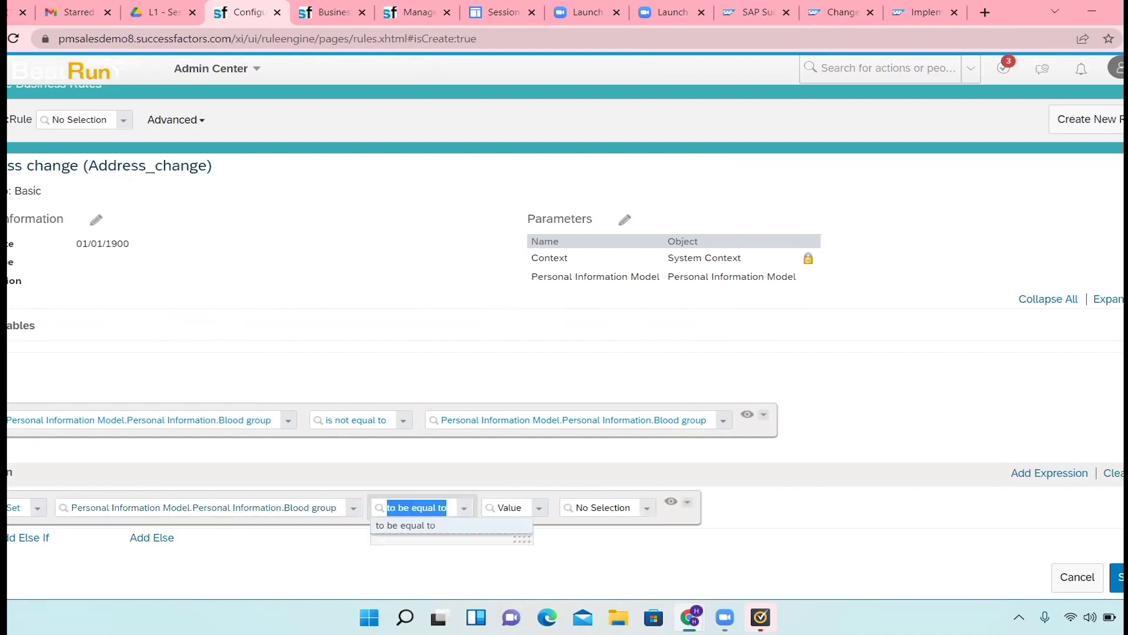
{"action": "key", "text": "Return"}
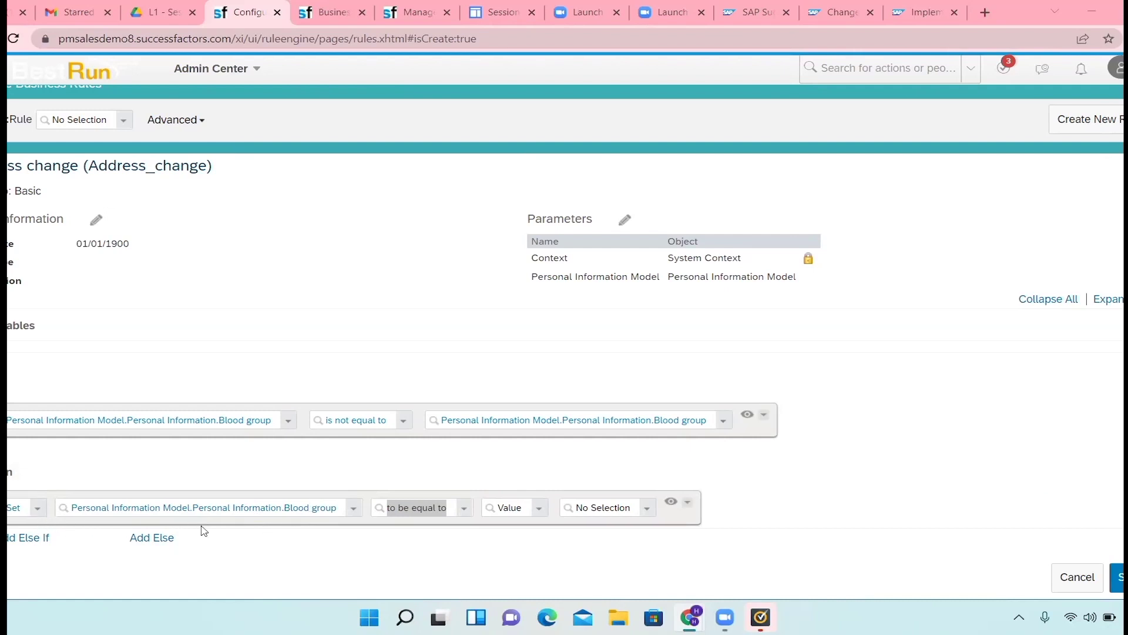
Step: Set the Then expression's comparison value to Personal Information Model.Personal Information.Blood group
{"action": "left_click", "coordinate": [464, 511]}
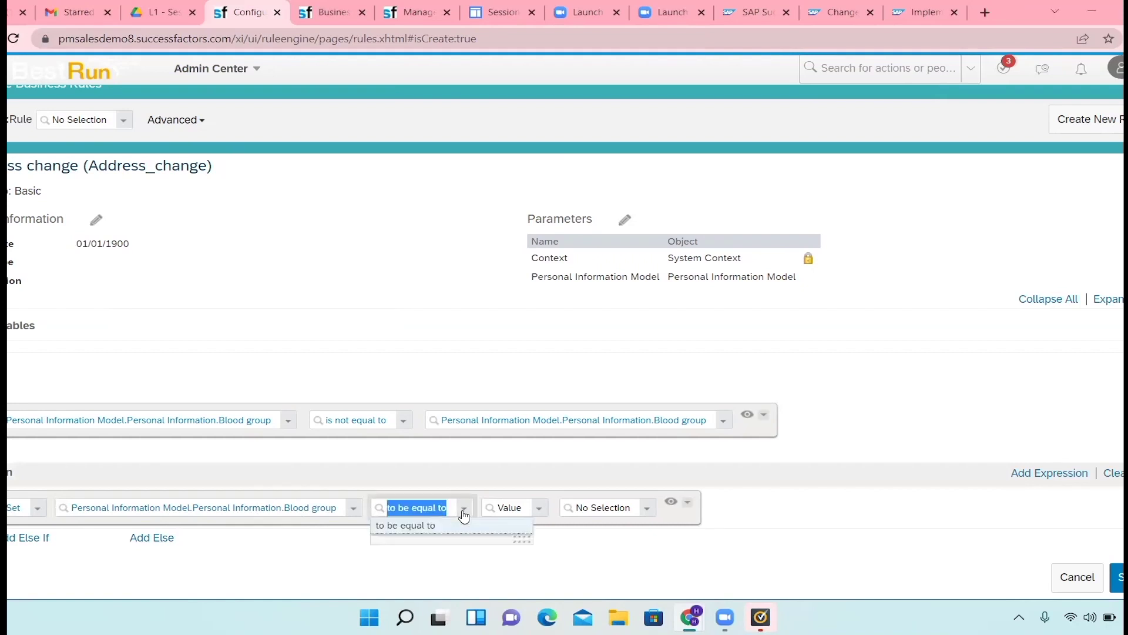
{"action": "left_click", "coordinate": [539, 509]}
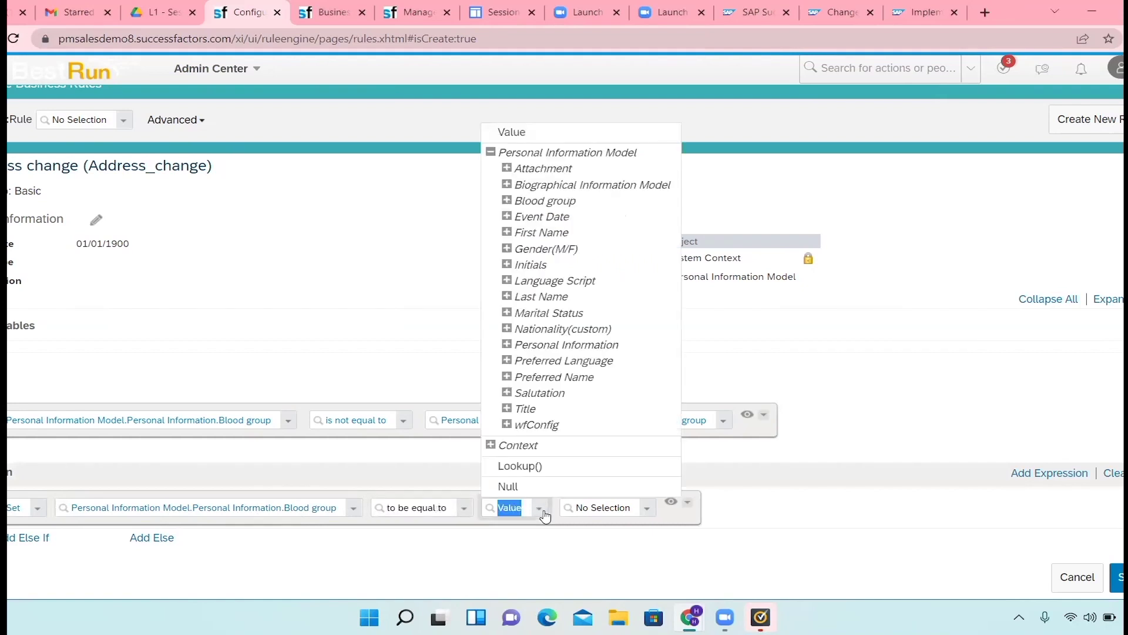
{"action": "left_click", "coordinate": [506, 345]}
{"action": "left_click", "coordinate": [522, 307]}
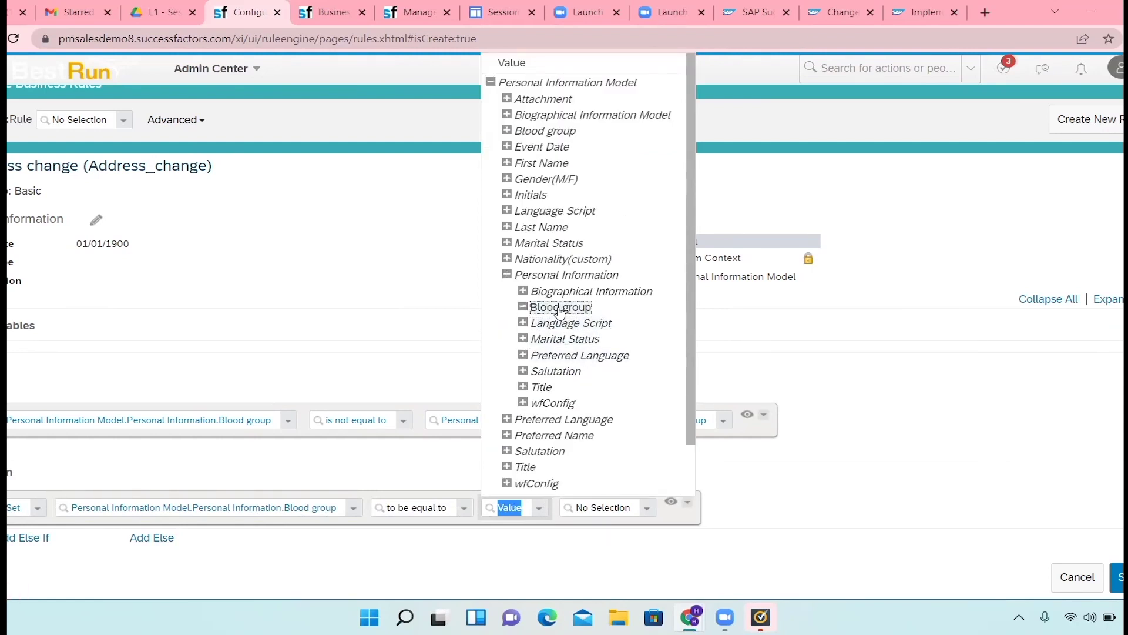
{"action": "left_click", "coordinate": [560, 307]}
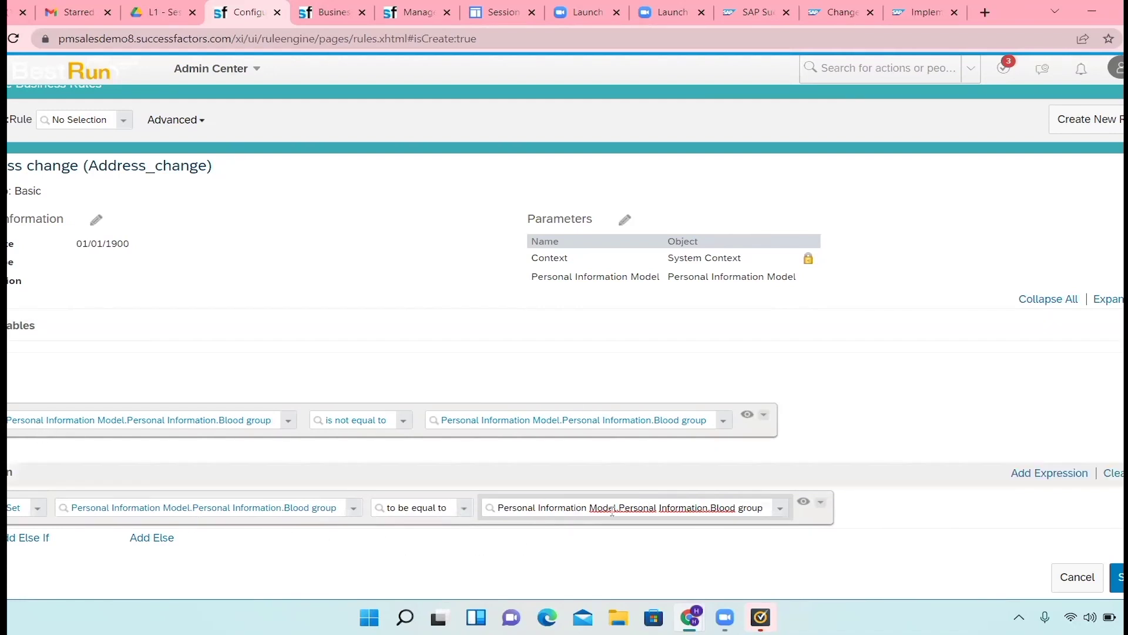
Step: Review the Then expression of the Marital Status Change Notification trigger rule, and return to the address change rule
{"action": "left_click", "coordinate": [338, 10]}
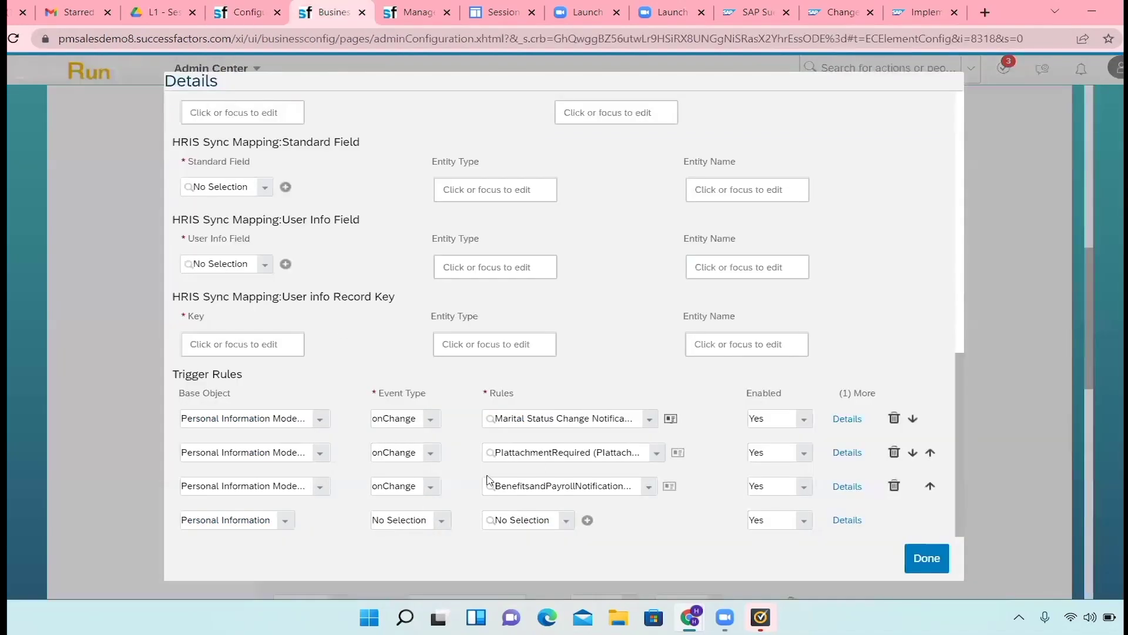
{"action": "left_click", "coordinate": [671, 419]}
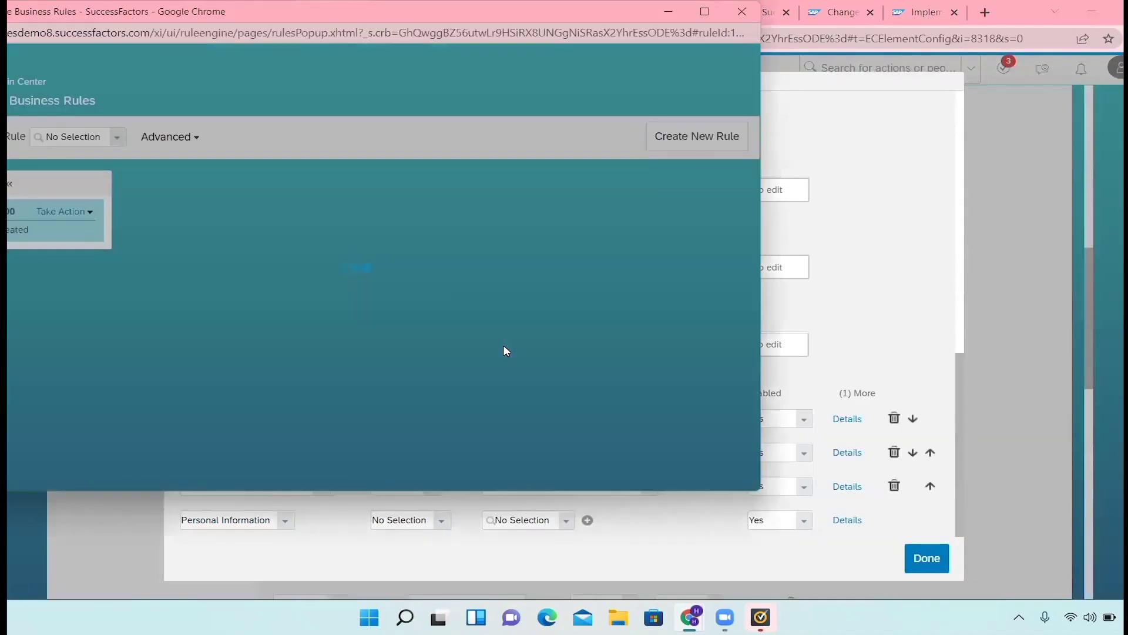
{"action": "scroll", "coordinate": [331, 336], "scroll_direction": "down", "scroll_amount": 2}
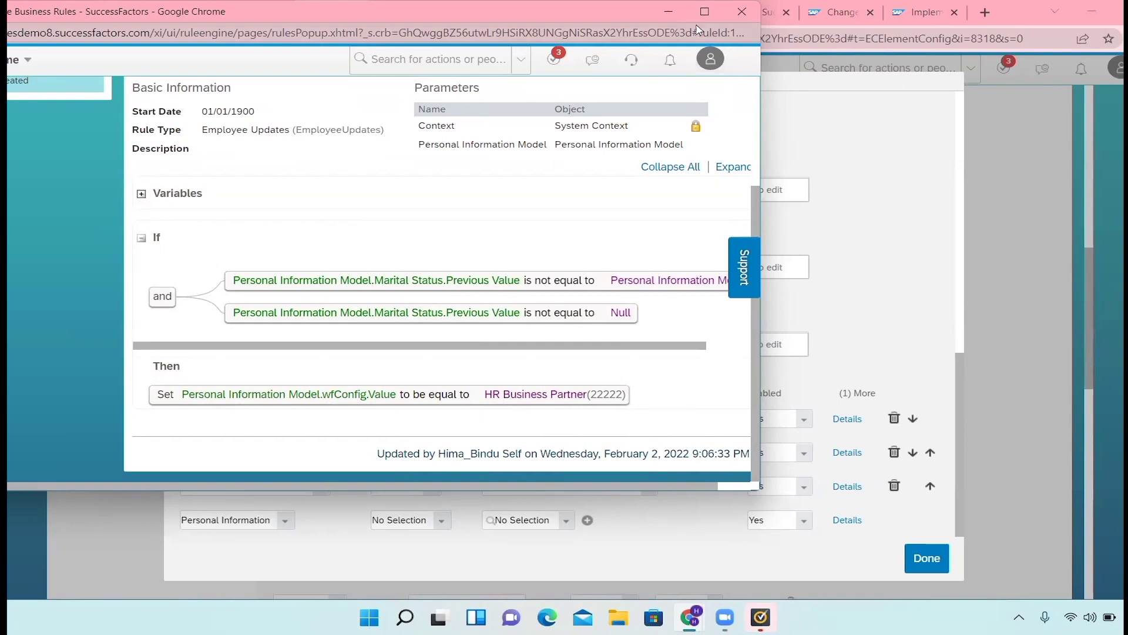
{"action": "left_click", "coordinate": [743, 12]}
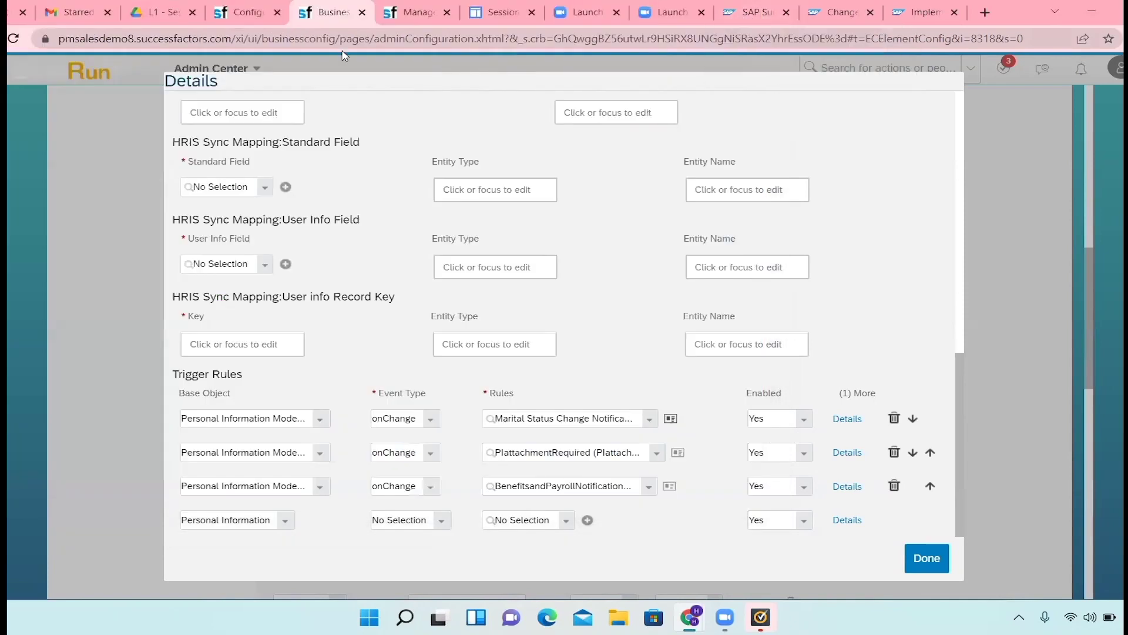
{"action": "left_click", "coordinate": [236, 11]}
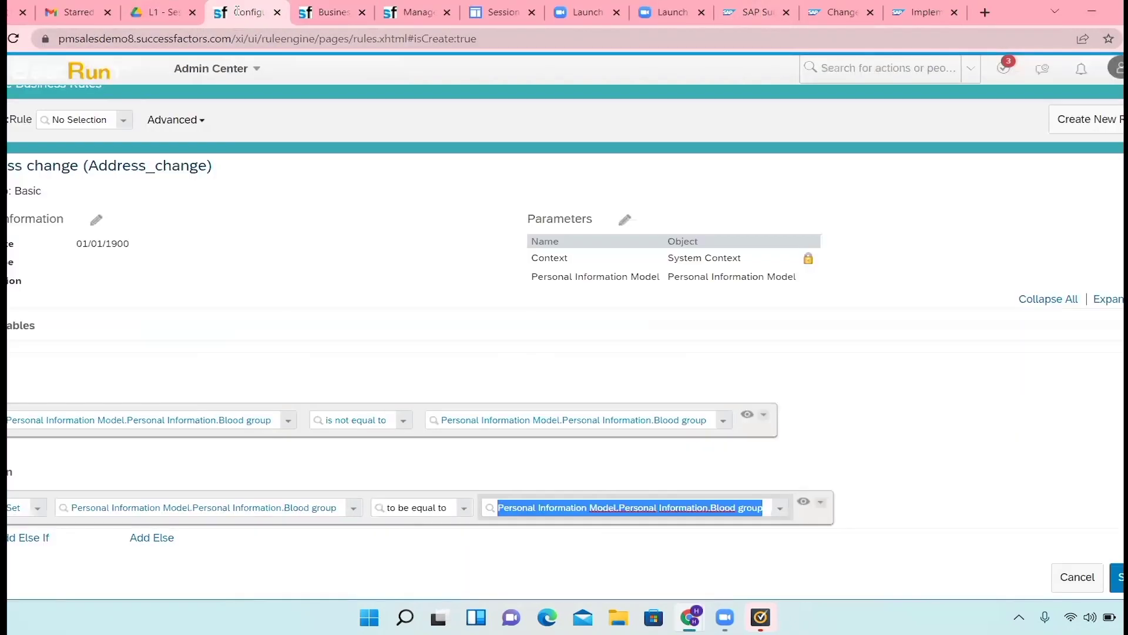
Step: Check which operators the Then expression of the address change rule offers
{"action": "scroll", "coordinate": [389, 527], "scroll_direction": "down", "scroll_amount": 1}
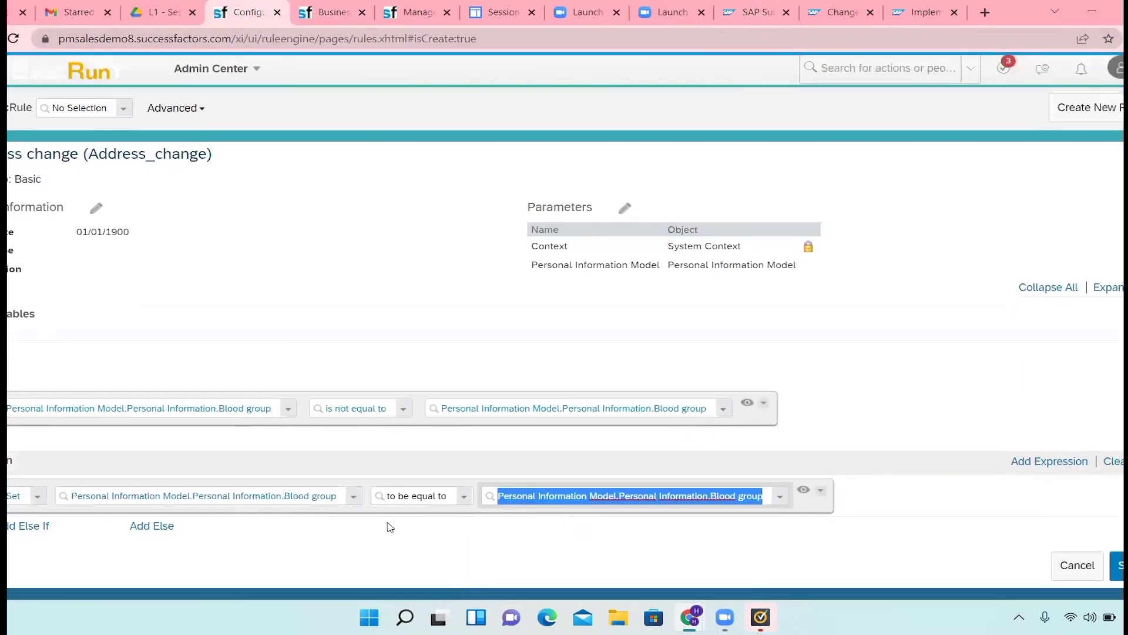
{"action": "left_click", "coordinate": [464, 498]}
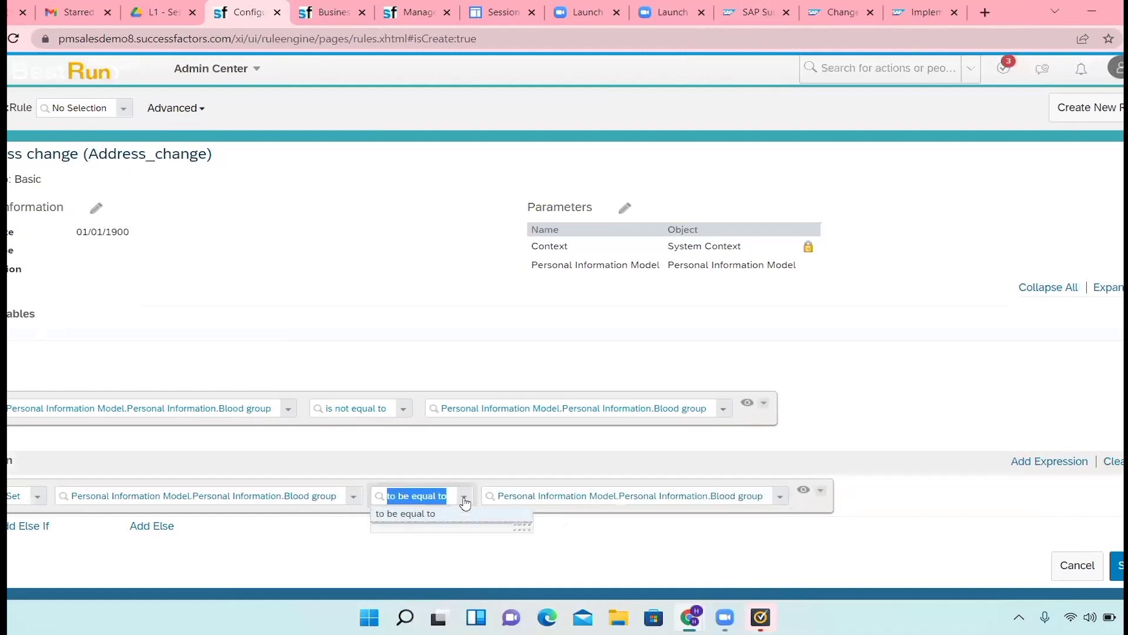
{"action": "left_click", "coordinate": [458, 514]}
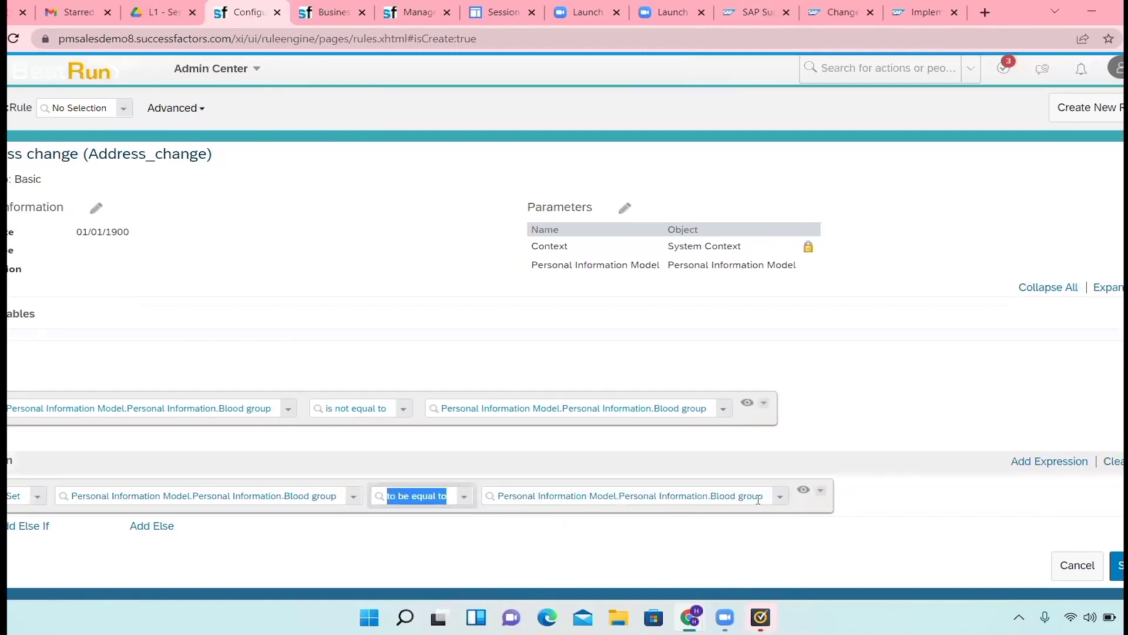
Step: Examine the Previous Value and Value entries under wfConfig among the Then expression's comparison values, leaving the selection as it is
{"action": "left_click", "coordinate": [780, 497]}
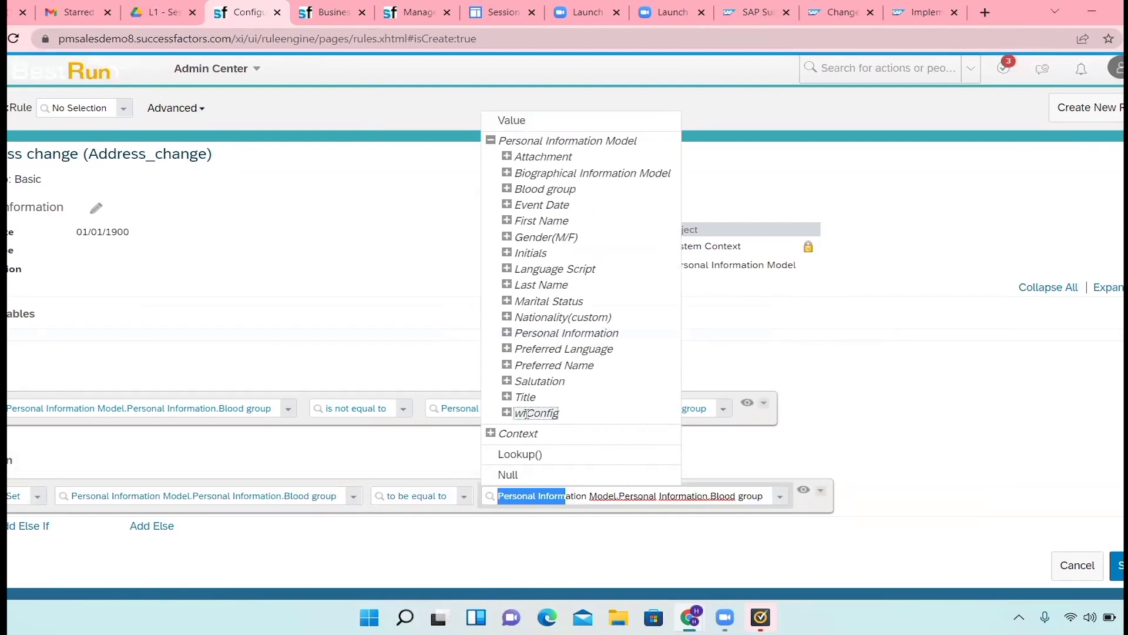
{"action": "left_click", "coordinate": [507, 412]}
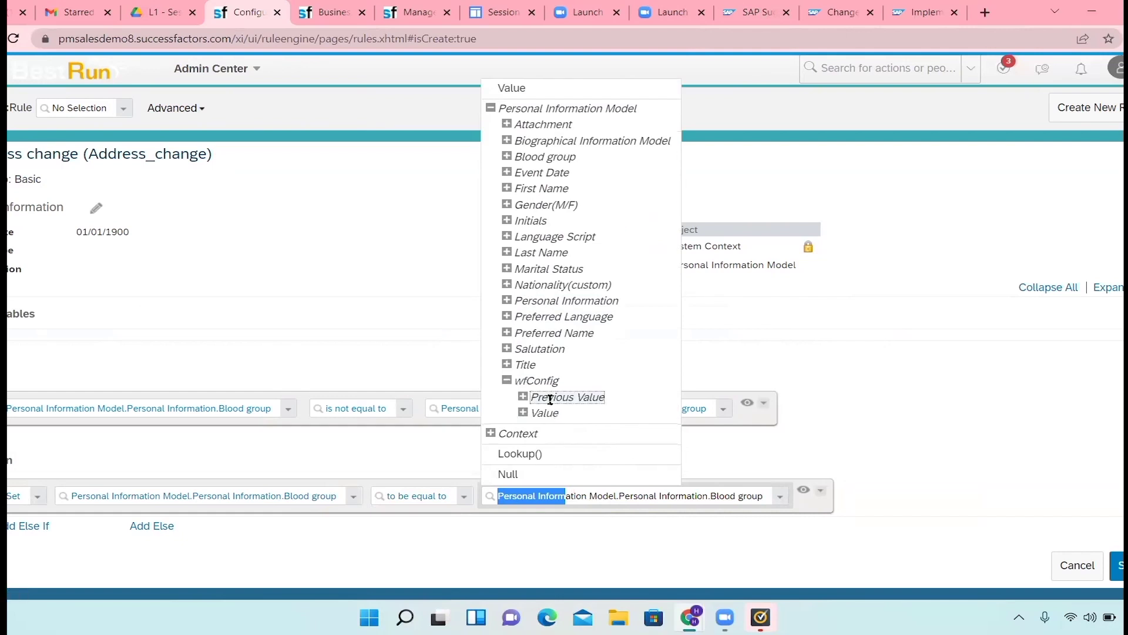
{"action": "left_click", "coordinate": [536, 409]}
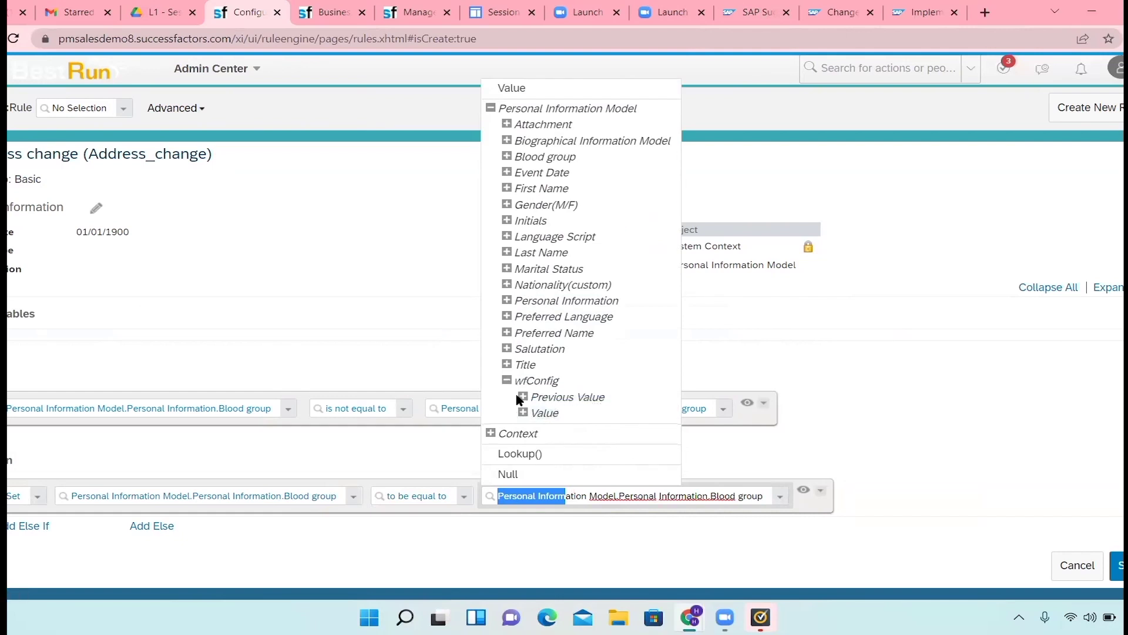
{"action": "left_click", "coordinate": [523, 397]}
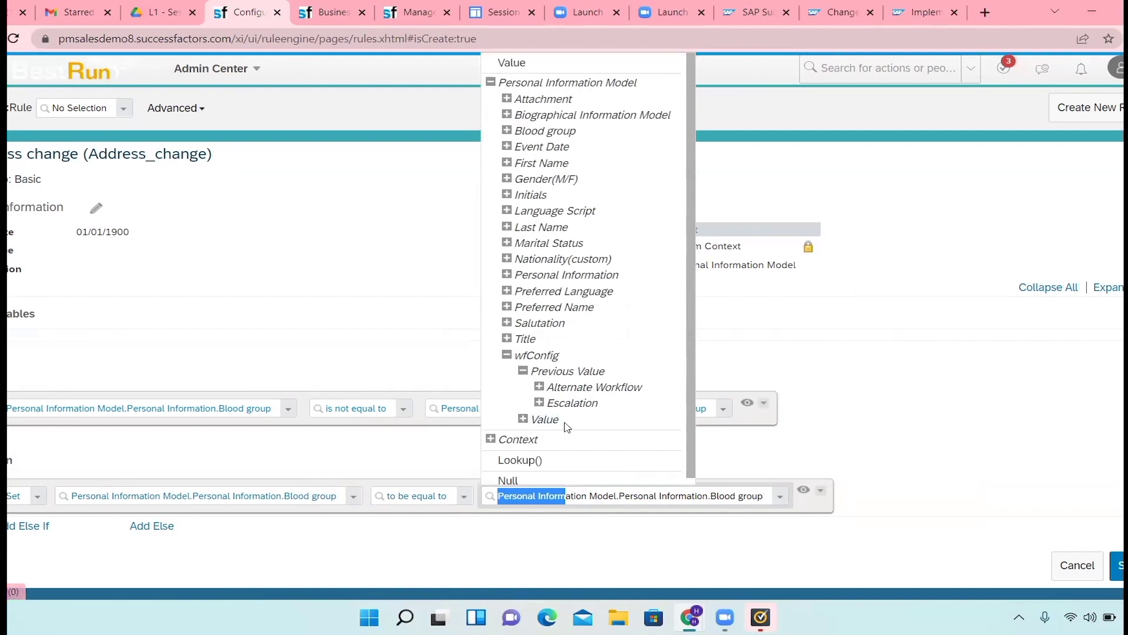
{"action": "left_click", "coordinate": [546, 372]}
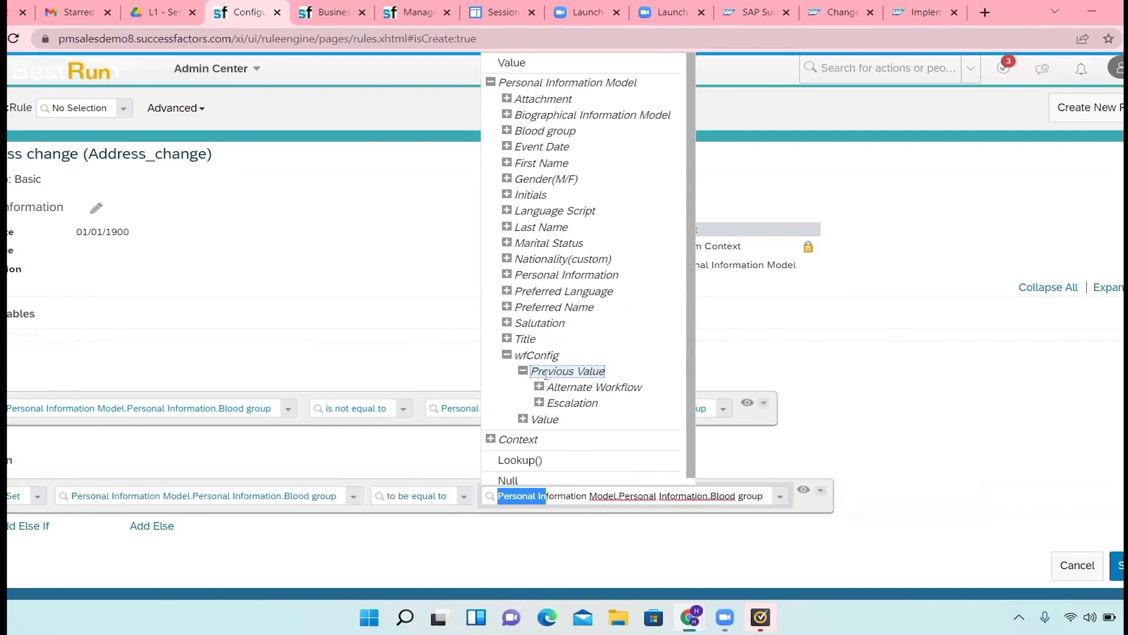
{"action": "left_click", "coordinate": [523, 372]}
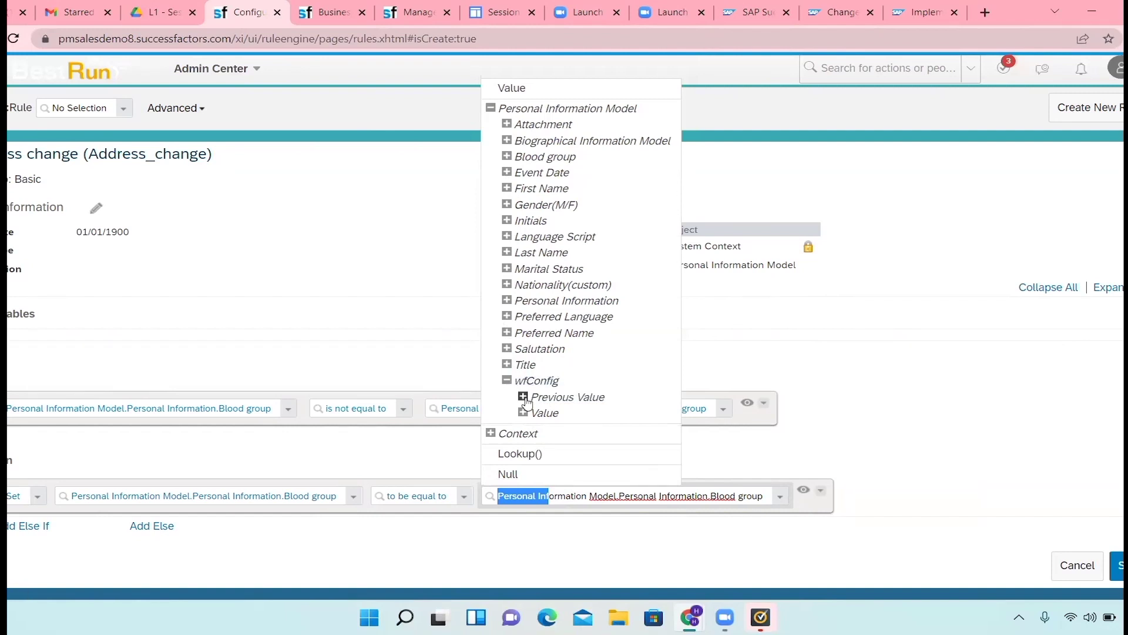
{"action": "left_click", "coordinate": [523, 397]}
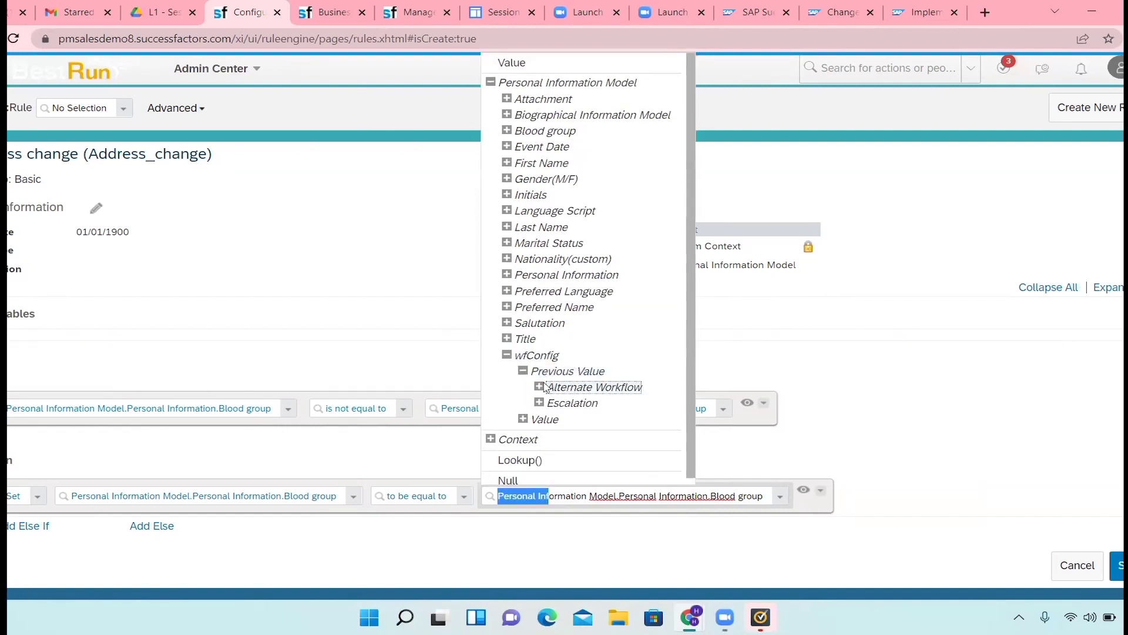
{"action": "left_click", "coordinate": [523, 370]}
{"action": "left_click", "coordinate": [556, 398]}
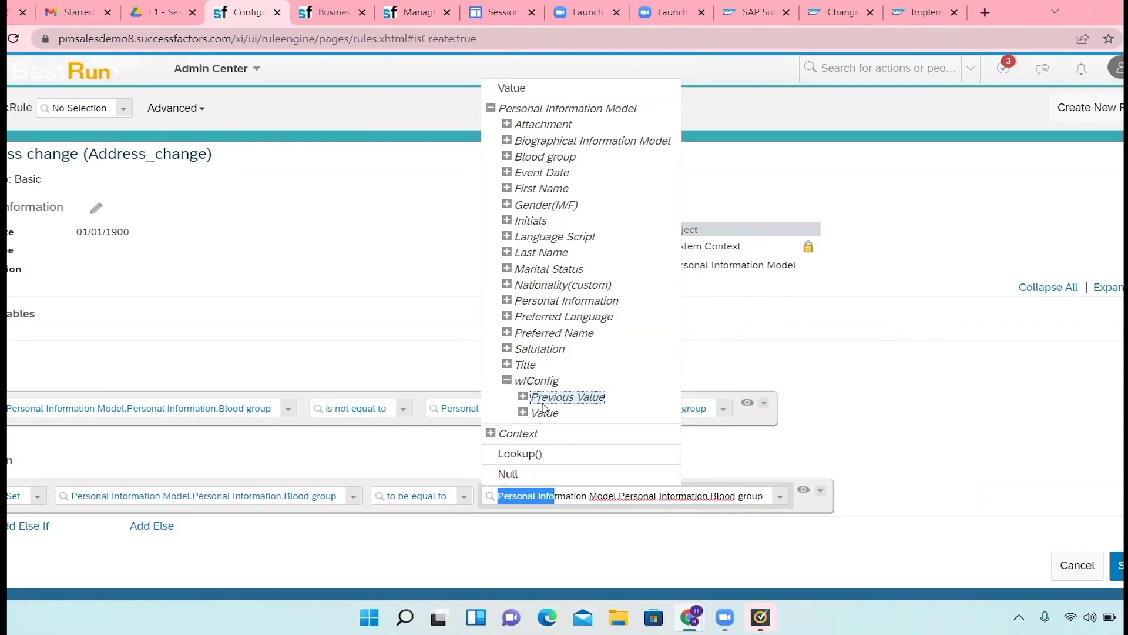
{"action": "left_click", "coordinate": [522, 397]}
{"action": "left_click", "coordinate": [551, 387]}
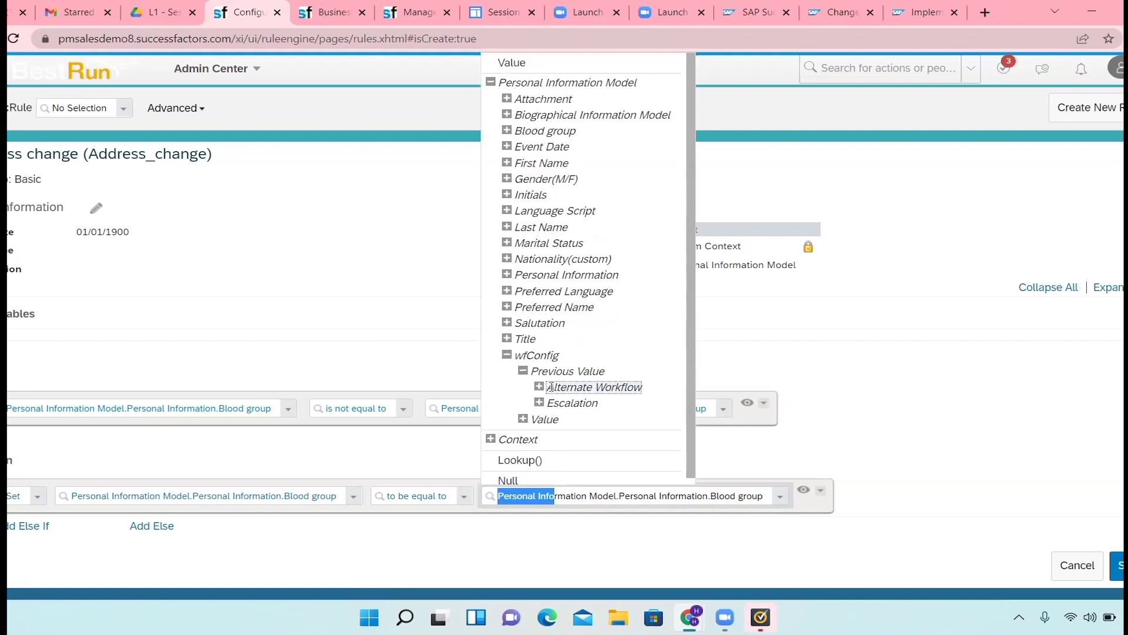
{"action": "left_click", "coordinate": [561, 404]}
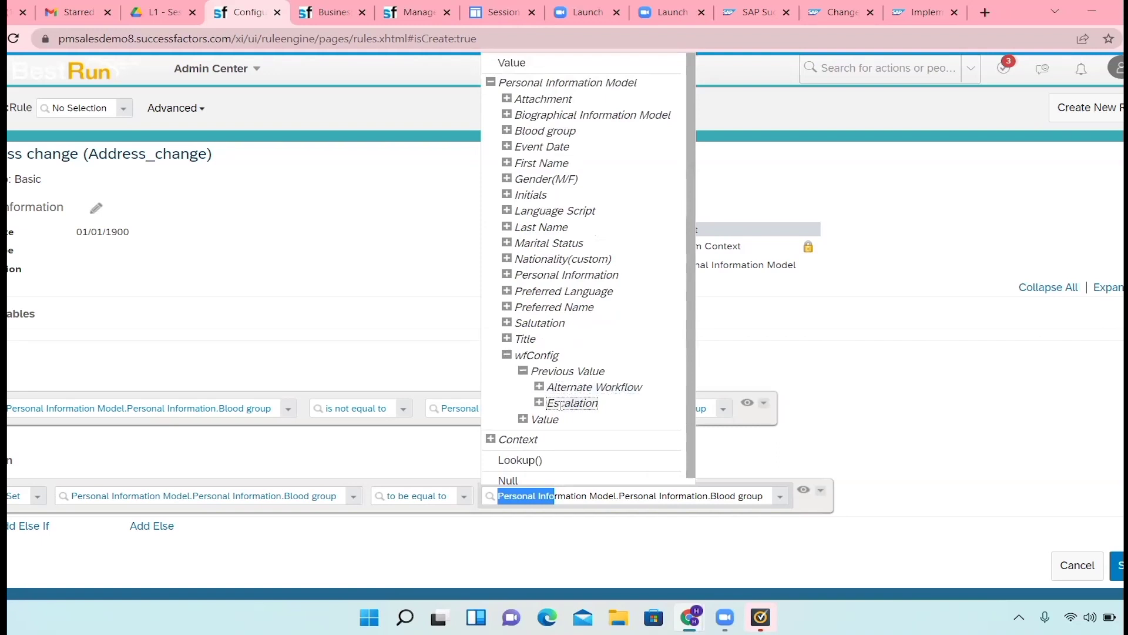
{"action": "left_click", "coordinate": [539, 386]}
{"action": "left_click", "coordinate": [573, 369]}
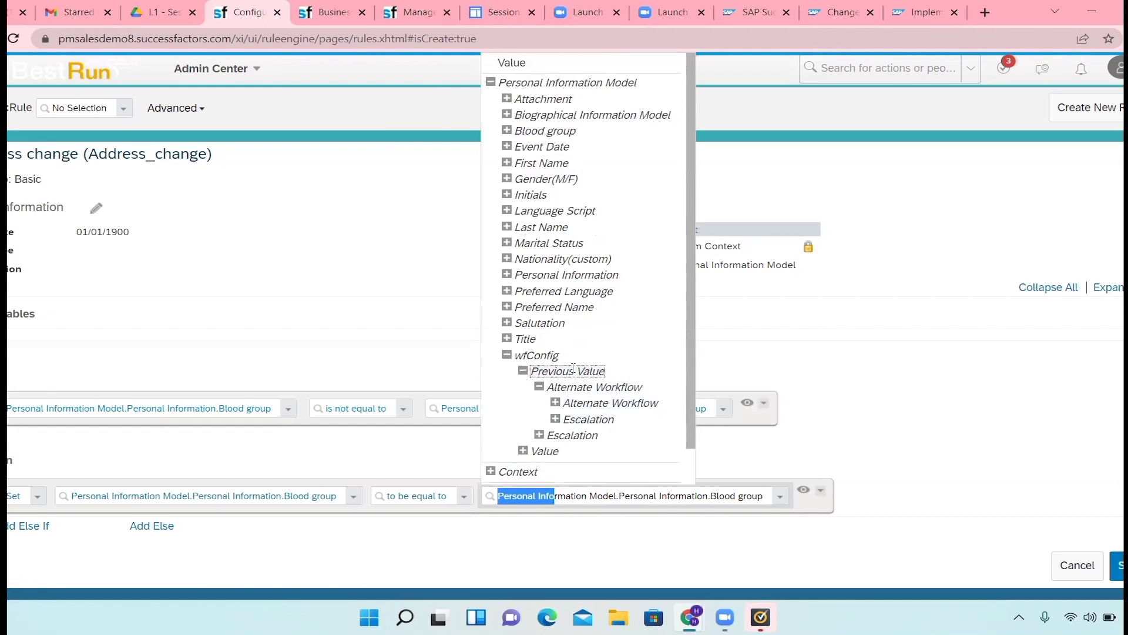
{"action": "left_click", "coordinate": [522, 450]}
{"action": "scroll", "coordinate": [635, 453], "scroll_direction": "down", "scroll_amount": 3}
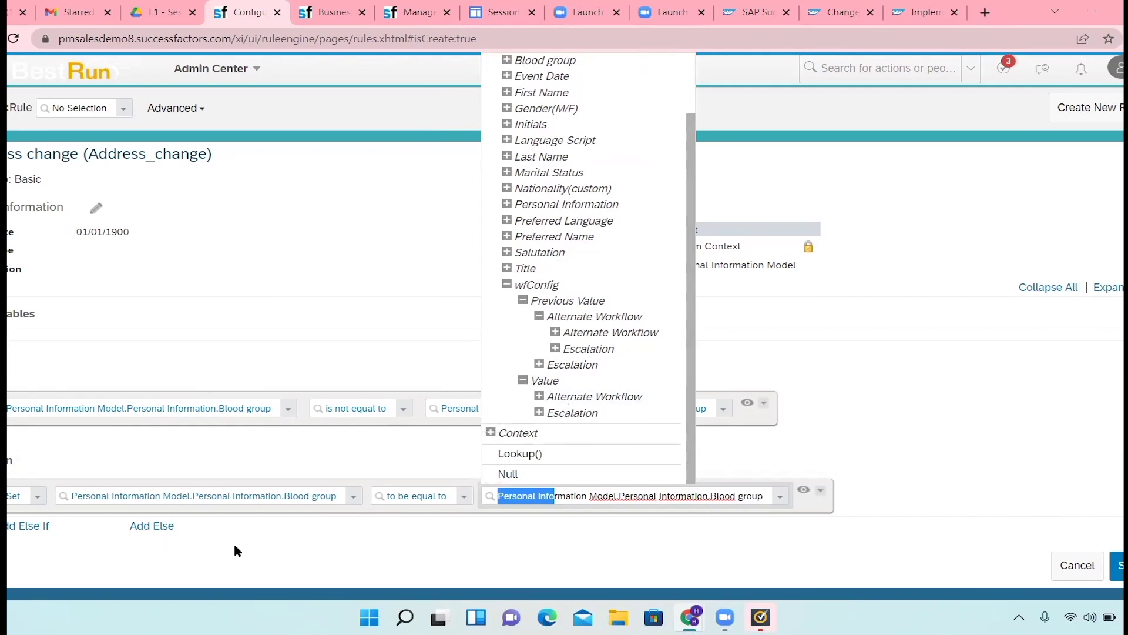
{"action": "left_click", "coordinate": [395, 453]}
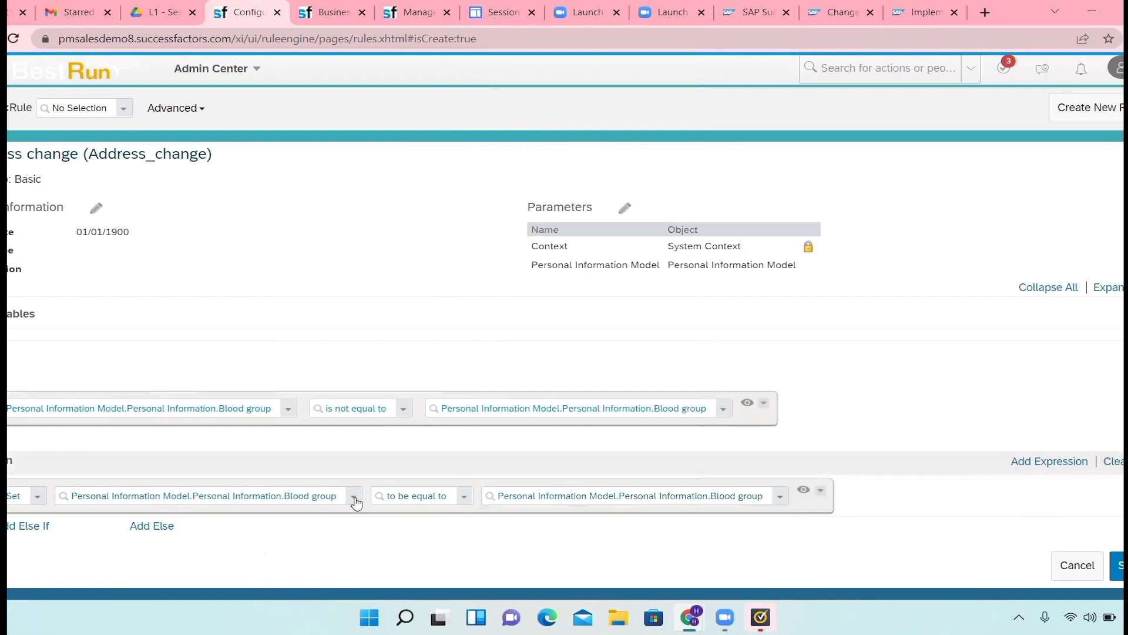
Step: Check the Then expression's output types, keep Set, and change its left expression to Personal Information Model.wfConfig.Value
{"action": "left_click", "coordinate": [37, 498]}
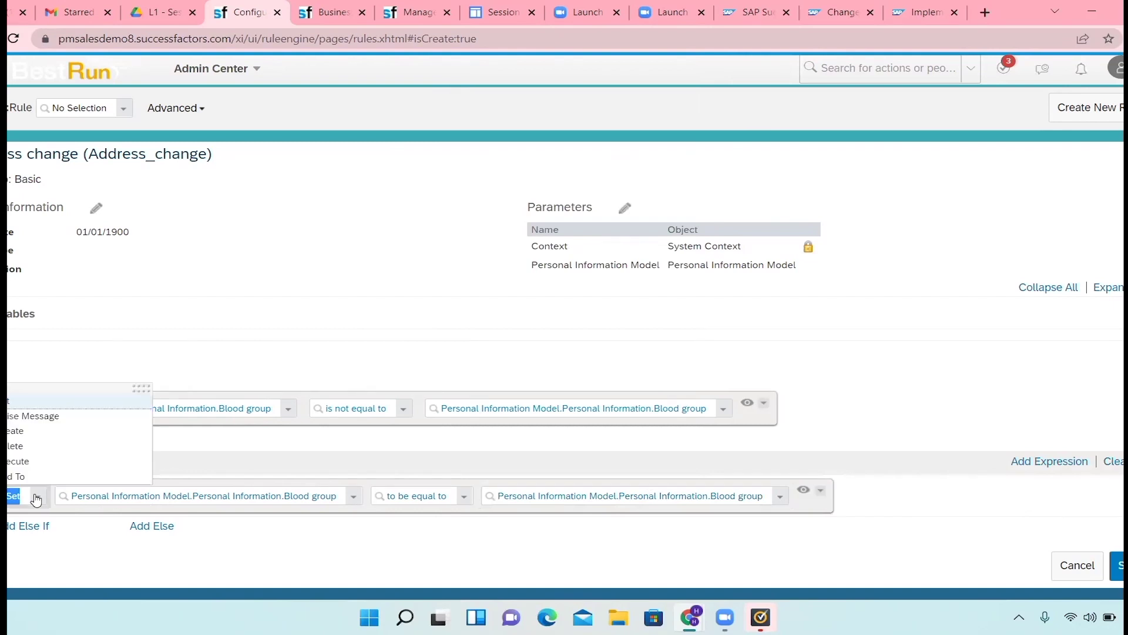
{"action": "left_click", "coordinate": [36, 498]}
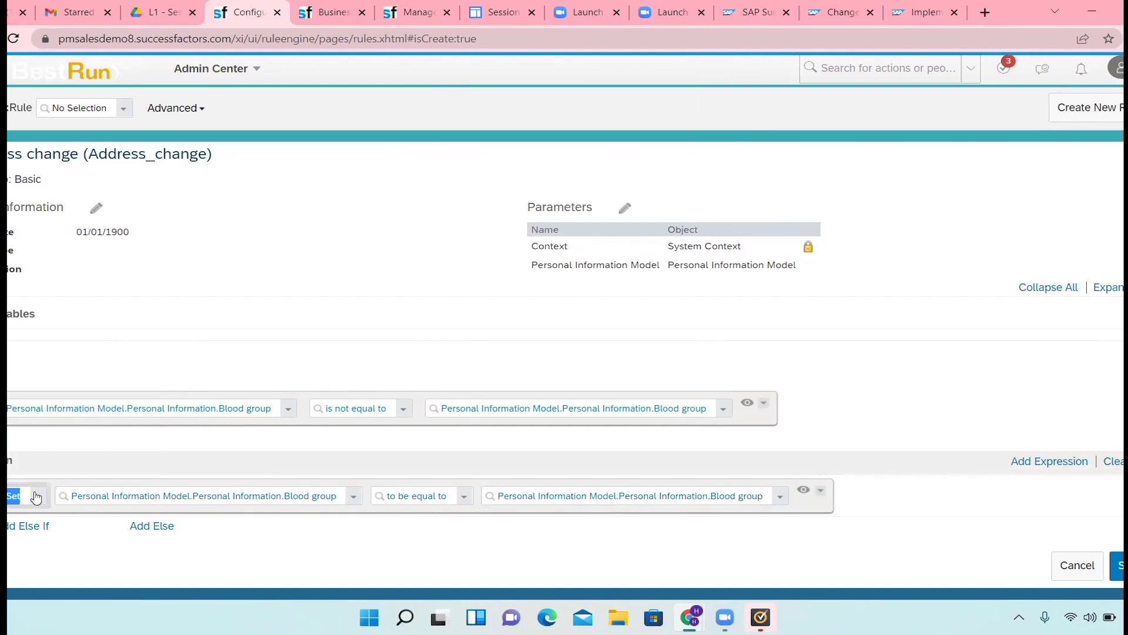
{"action": "left_click", "coordinate": [353, 499]}
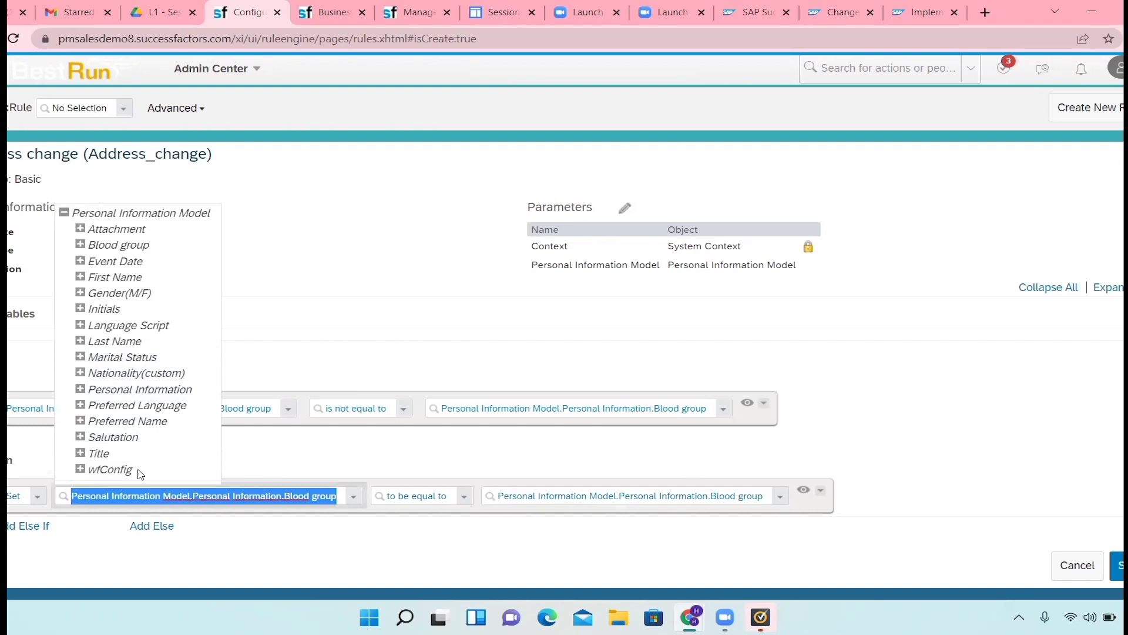
{"action": "left_click", "coordinate": [79, 469]}
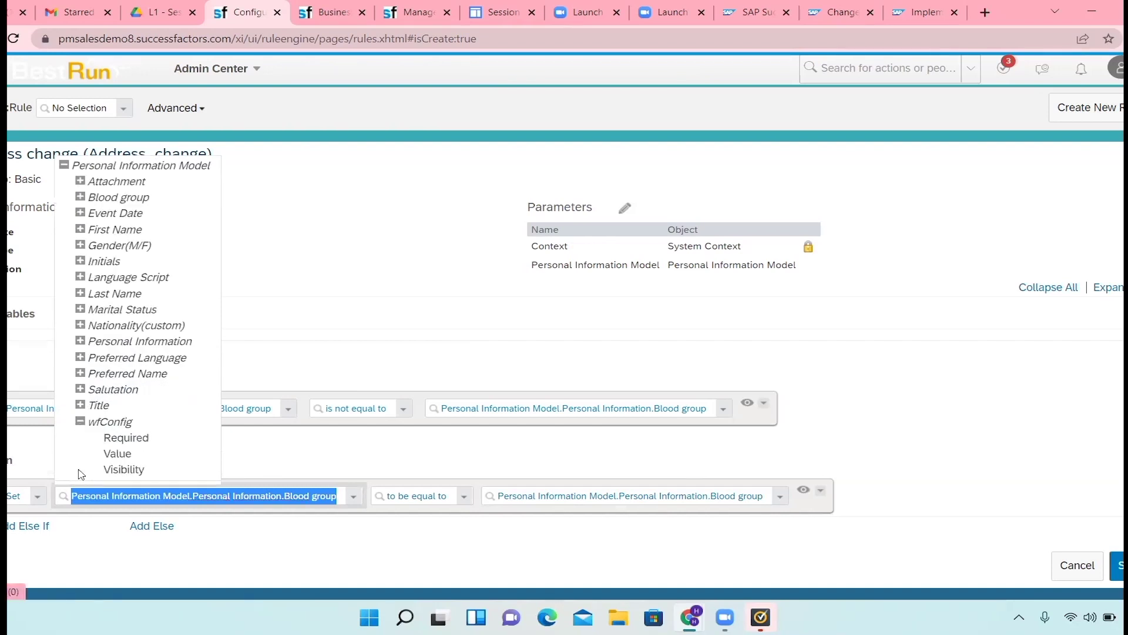
{"action": "left_click", "coordinate": [120, 453]}
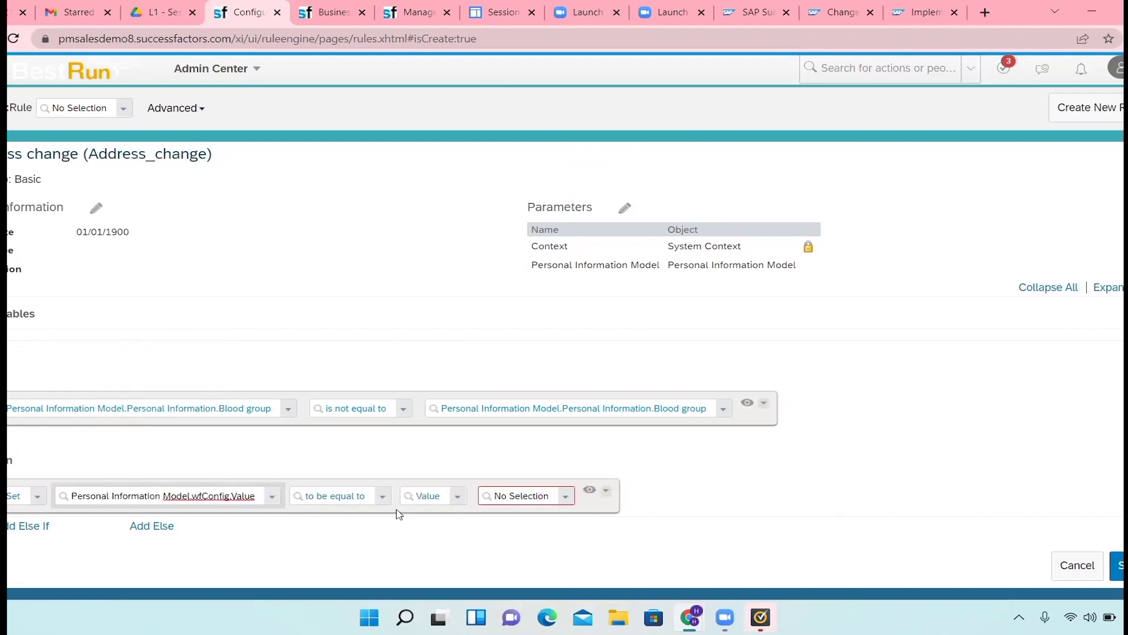
Step: Keep the Then operator "to be equal to" and set its comparison value to Personal Information Model.wfConfig.Value
{"action": "left_click", "coordinate": [382, 497]}
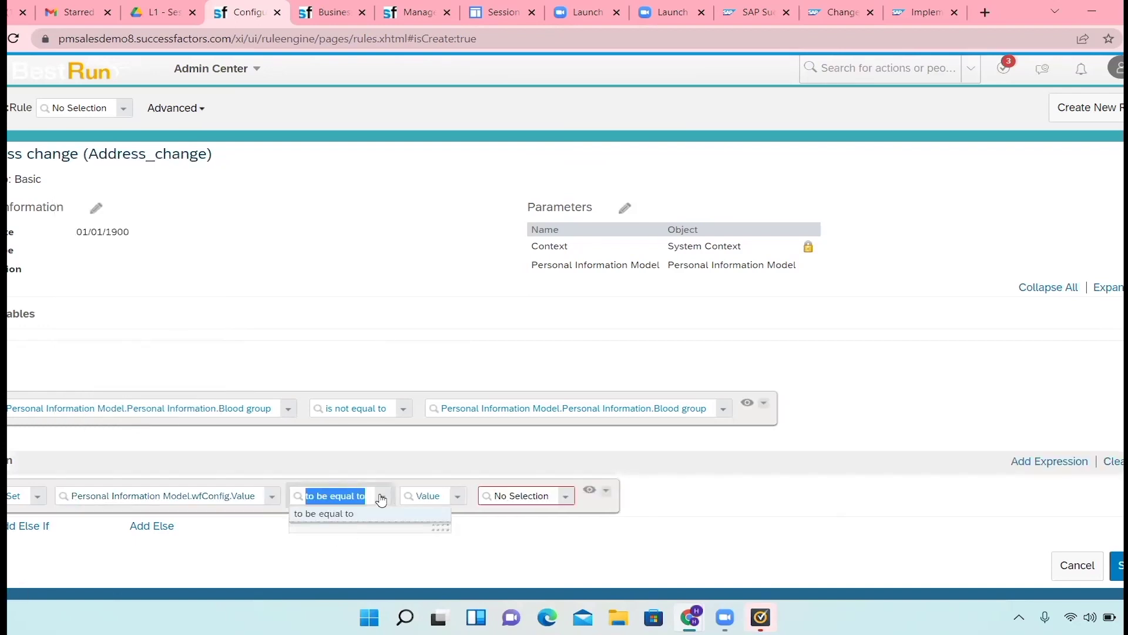
{"action": "left_click", "coordinate": [378, 518]}
{"action": "left_click", "coordinate": [458, 496]}
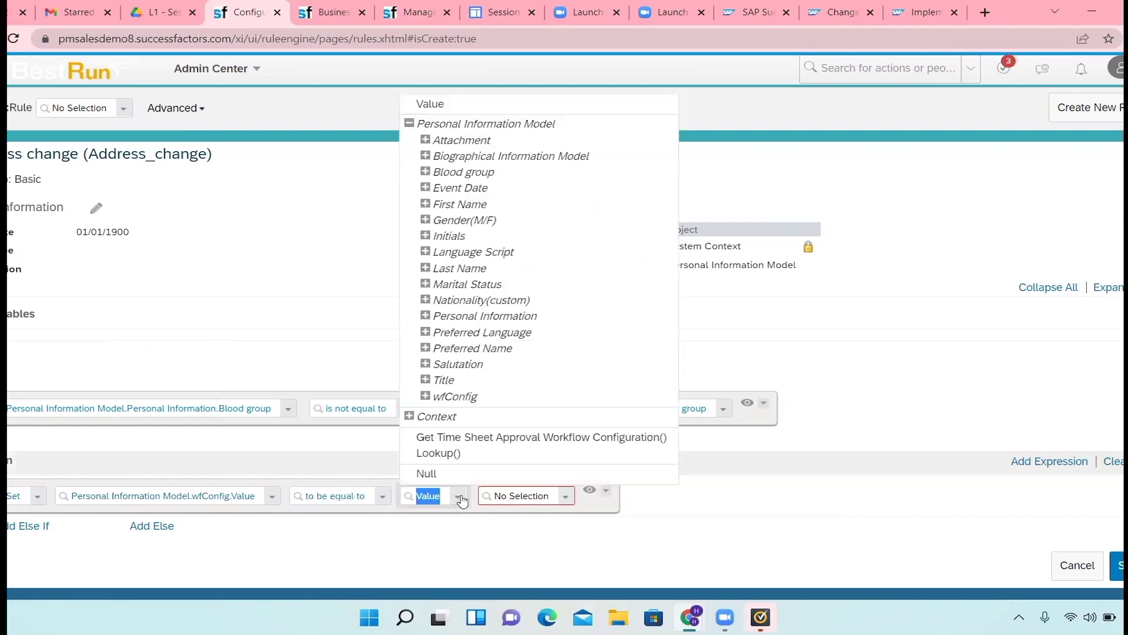
{"action": "left_click", "coordinate": [426, 396]}
{"action": "left_click", "coordinate": [455, 396]}
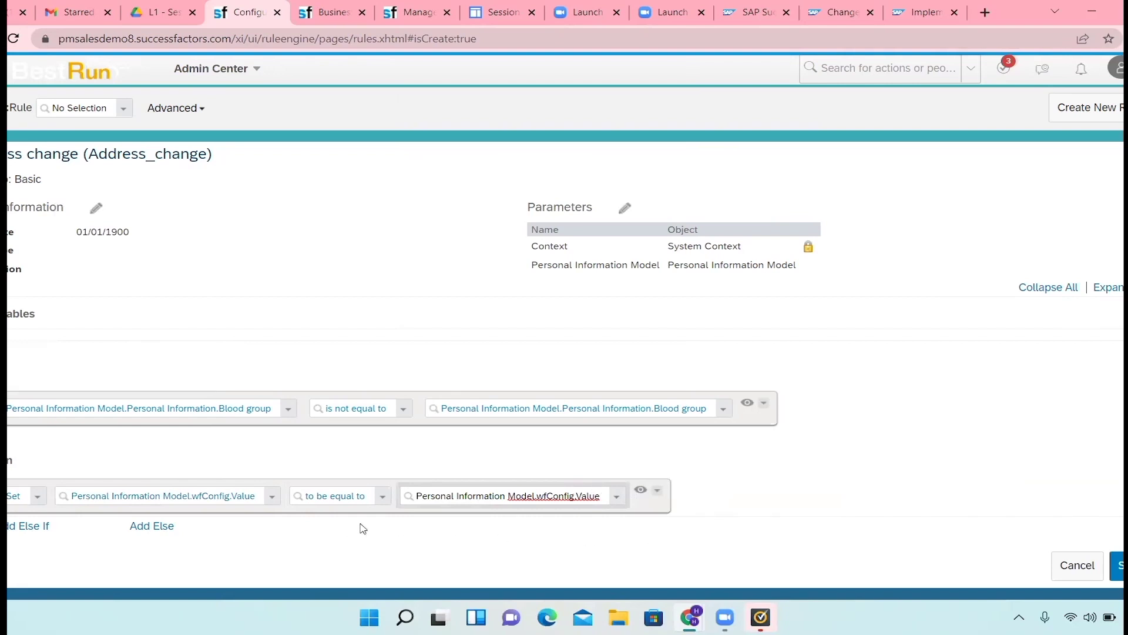
{"action": "left_click", "coordinate": [618, 502]}
{"action": "left_click", "coordinate": [618, 500]}
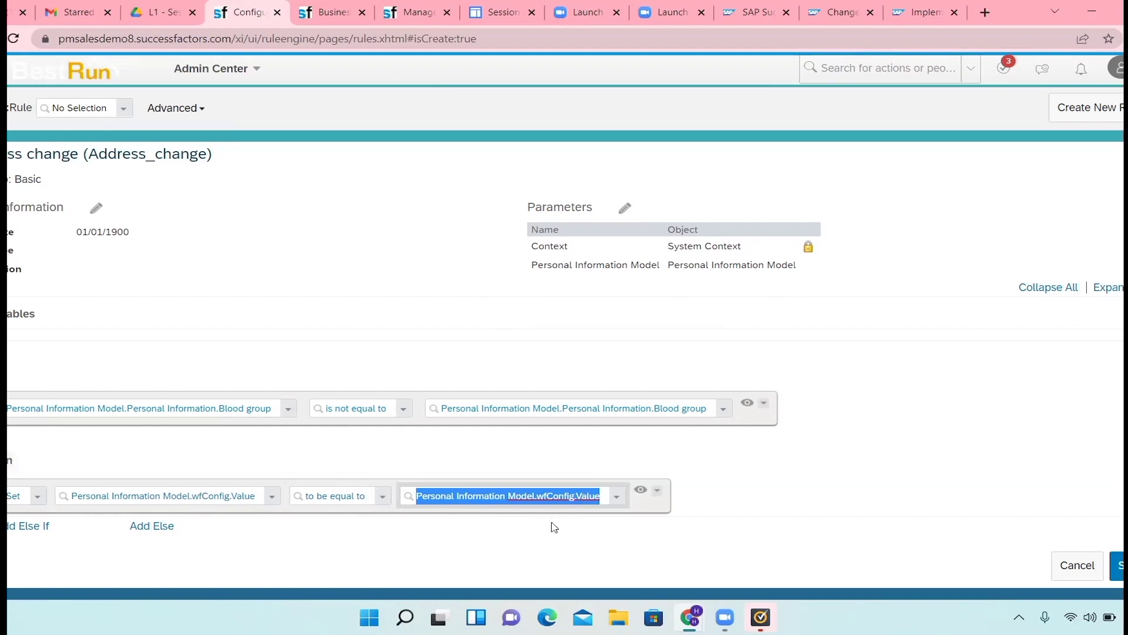
Step: Check the Then expression's operators, then compare with the Marital Status Change Notification trigger rule and return to the address change rule
{"action": "left_click", "coordinate": [383, 496]}
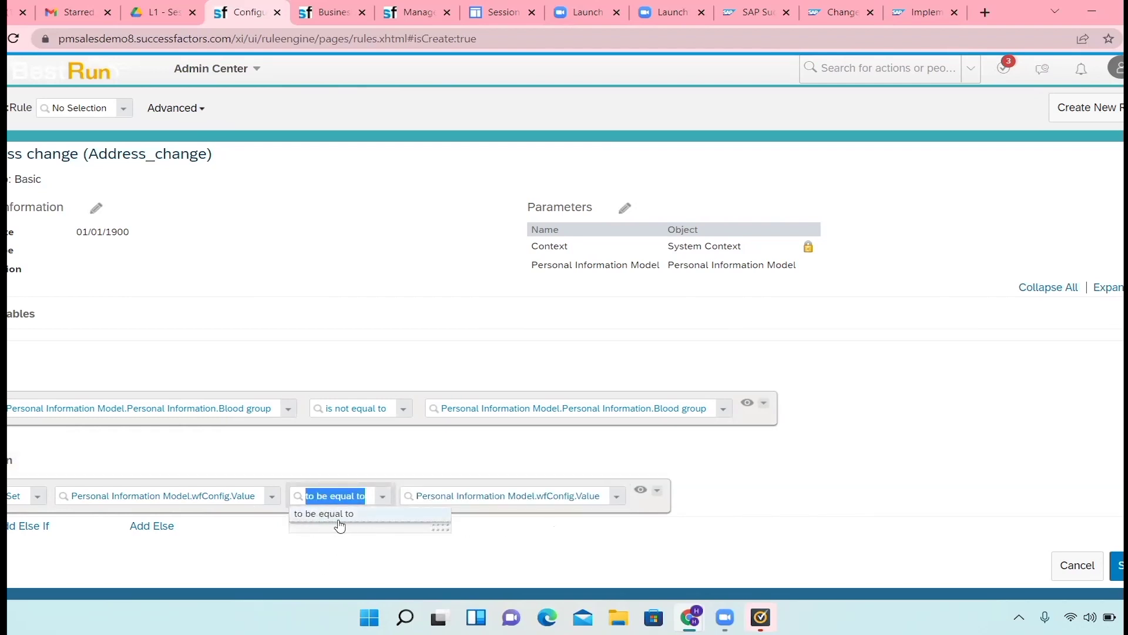
{"action": "left_click", "coordinate": [335, 519]}
{"action": "left_click", "coordinate": [382, 496]}
{"action": "left_click", "coordinate": [338, 14]}
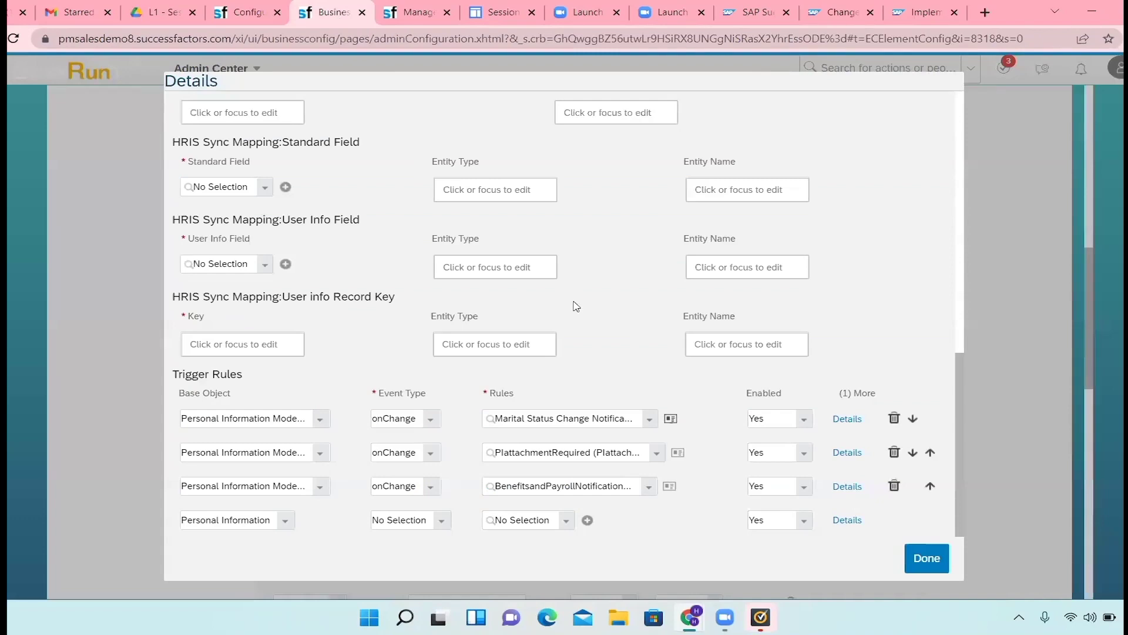
{"action": "left_click", "coordinate": [670, 418]}
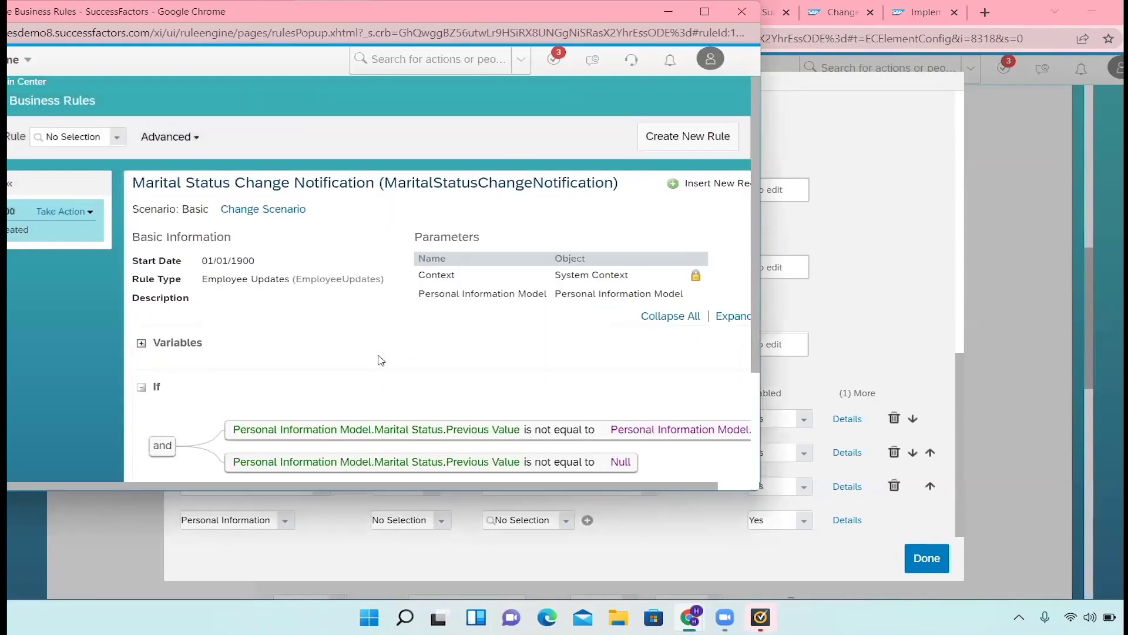
{"action": "scroll", "coordinate": [378, 360], "scroll_direction": "down", "scroll_amount": 3}
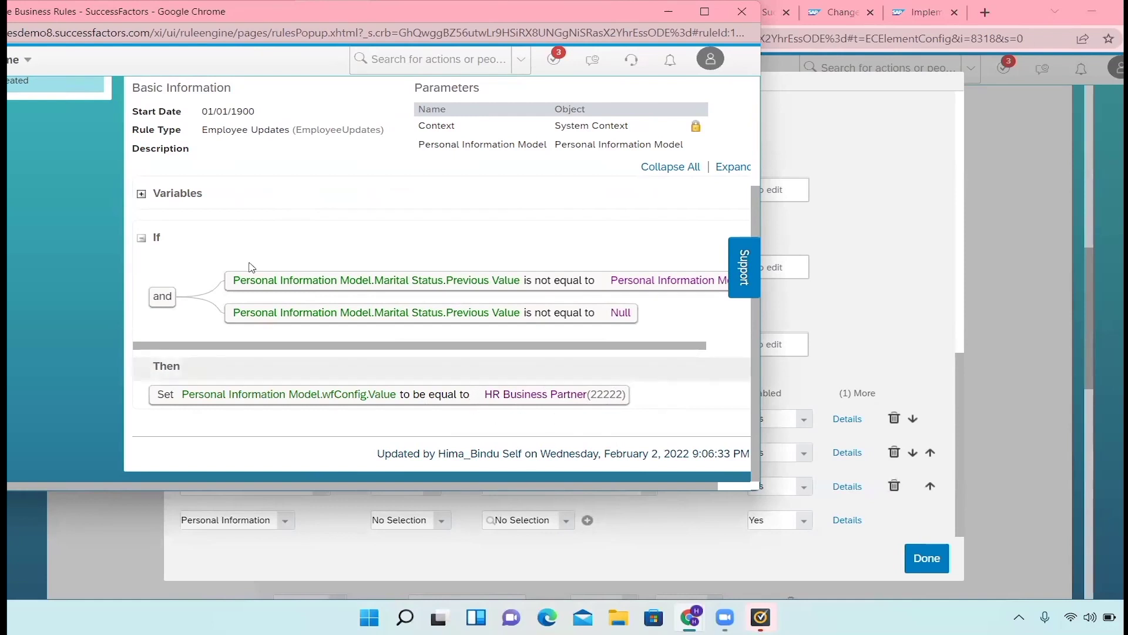
{"action": "left_click", "coordinate": [670, 14]}
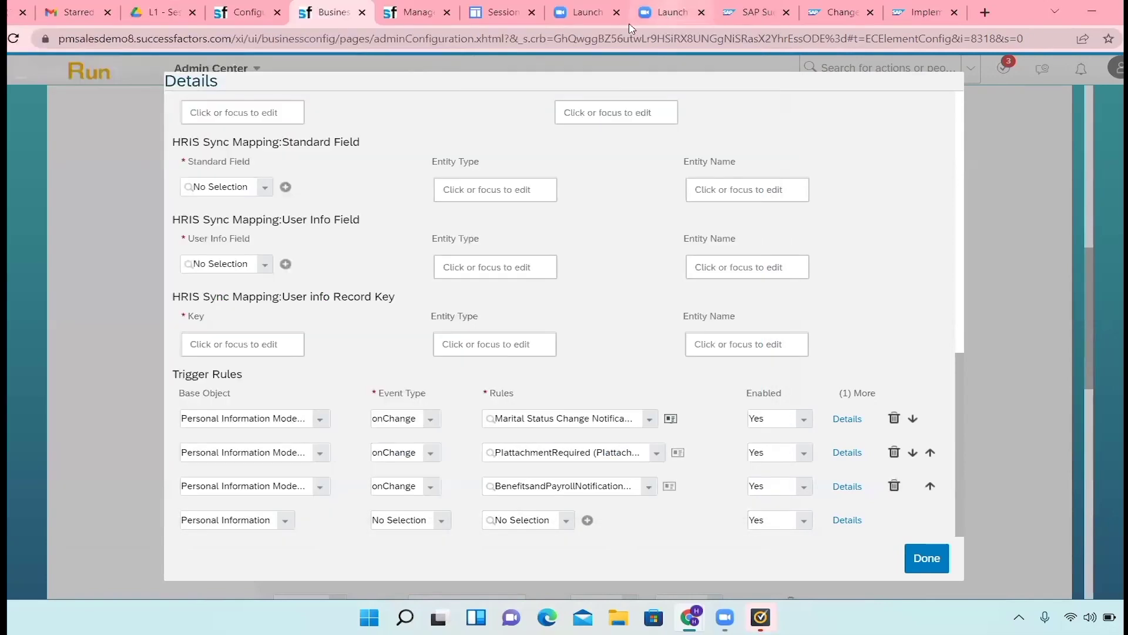
{"action": "left_click", "coordinate": [243, 18]}
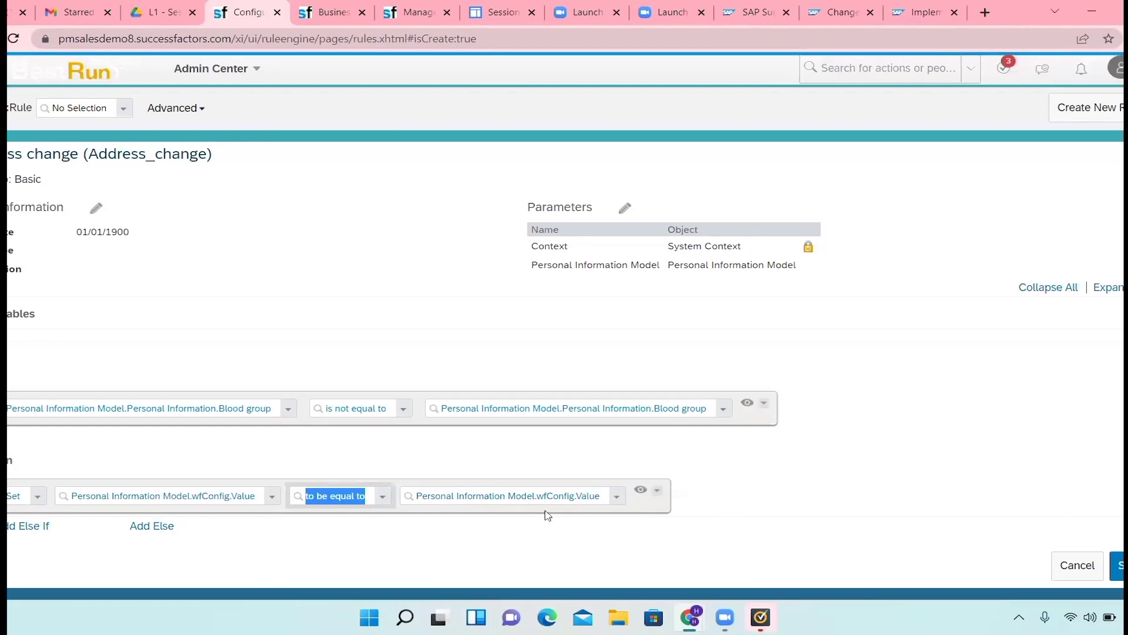
Step: Look through the Then expression's comparison values, including the wfConfig entries, and leave the selection as it is
{"action": "left_click", "coordinate": [617, 497]}
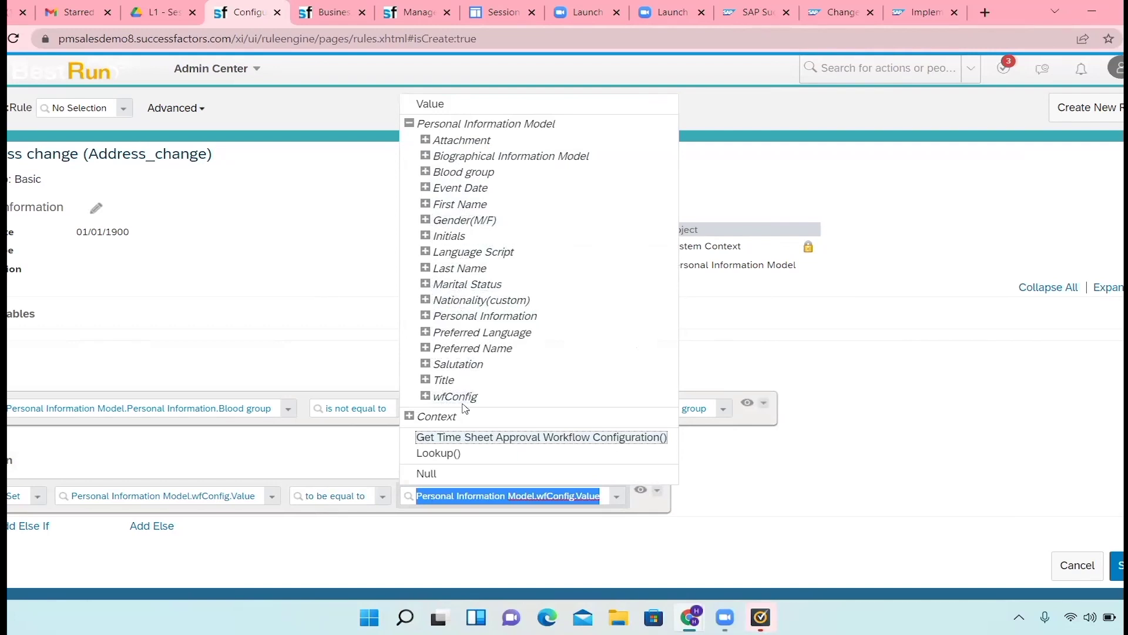
{"action": "left_click", "coordinate": [426, 395]}
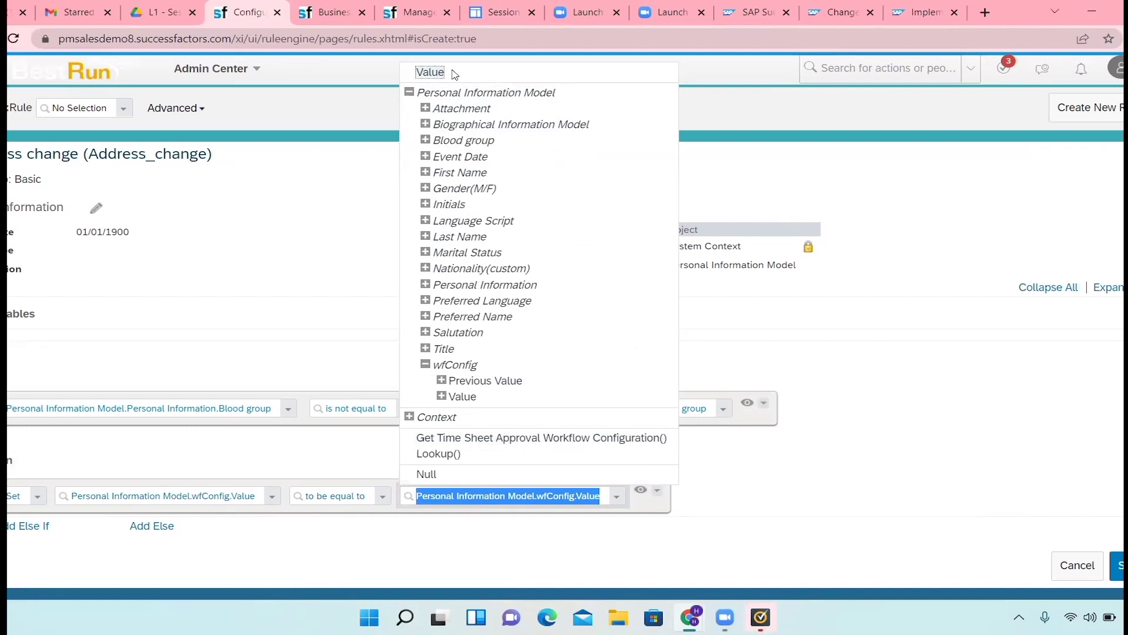
{"action": "left_click", "coordinate": [496, 320]}
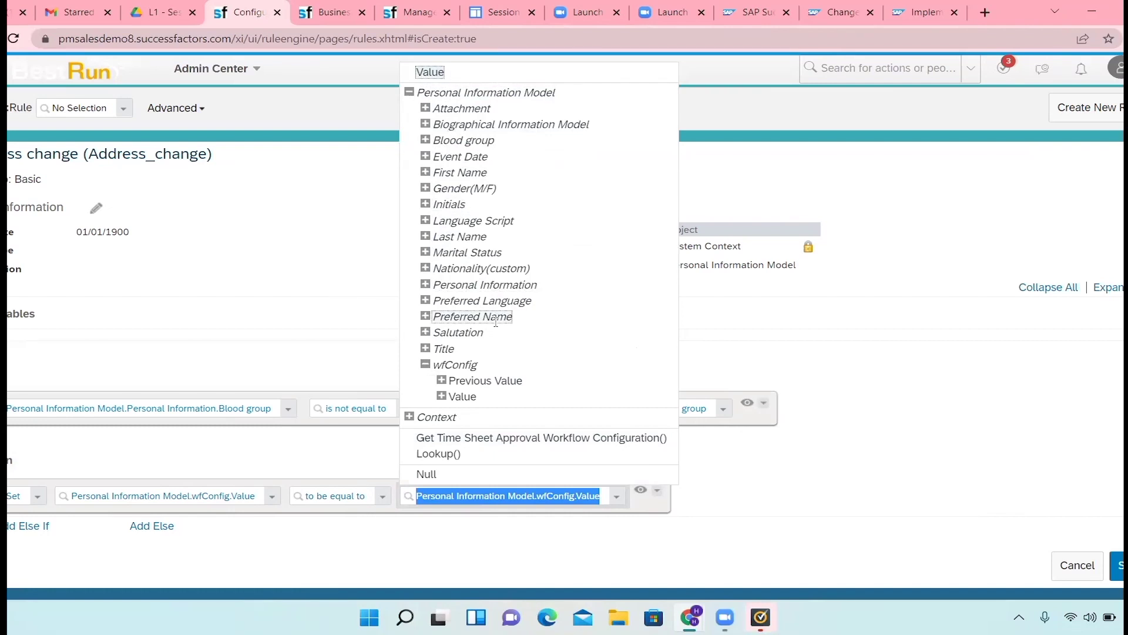
{"action": "left_click", "coordinate": [1052, 418]}
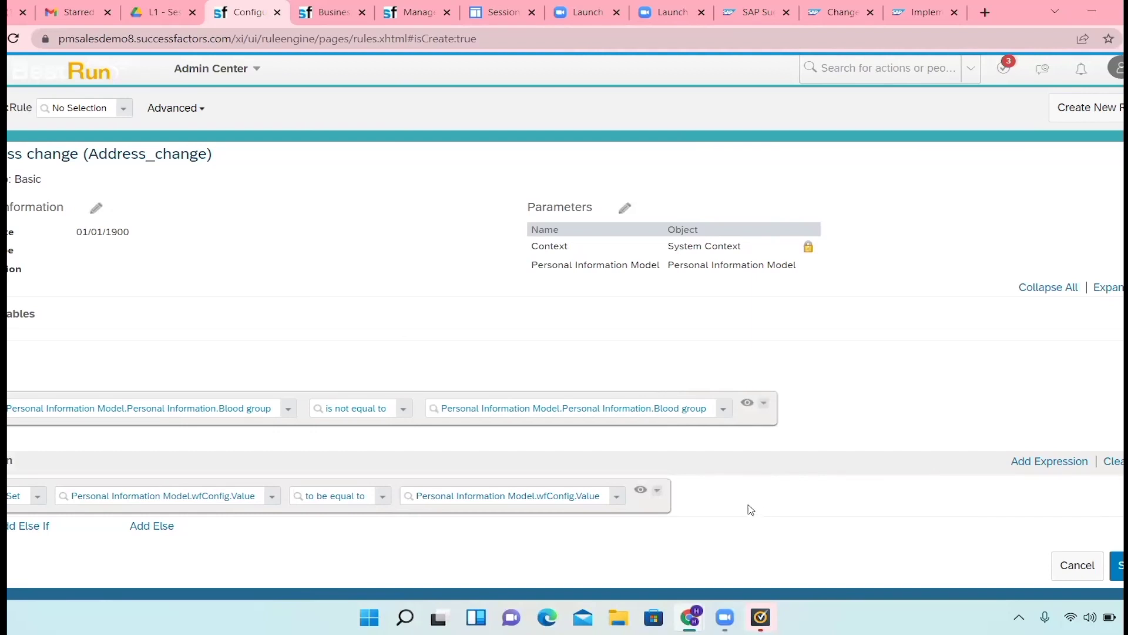
Step: Reselect Set, Personal Information Model.wfConfig.Value and "to be equal to" in the Then expression of the address change rule
{"action": "left_click", "coordinate": [37, 497]}
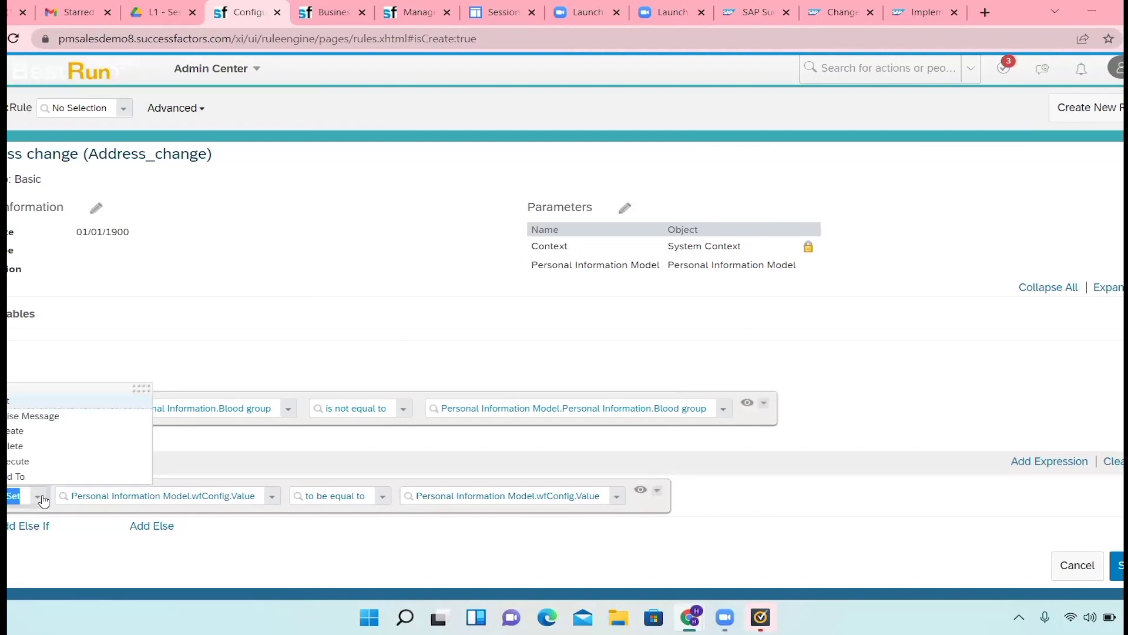
{"action": "left_click", "coordinate": [24, 402]}
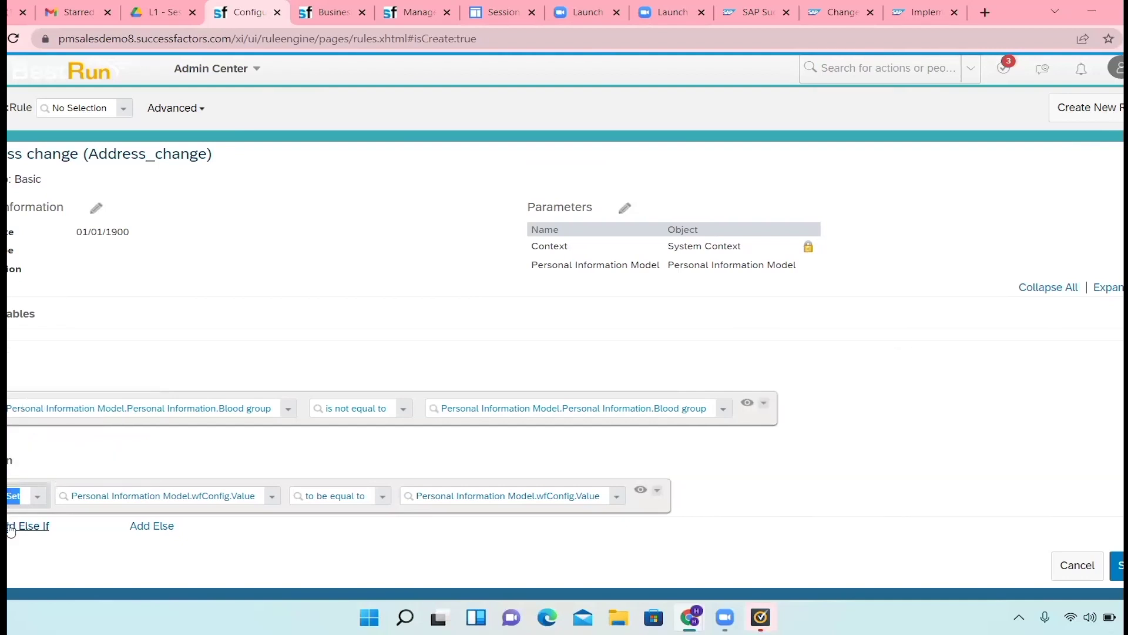
{"action": "left_click", "coordinate": [294, 538]}
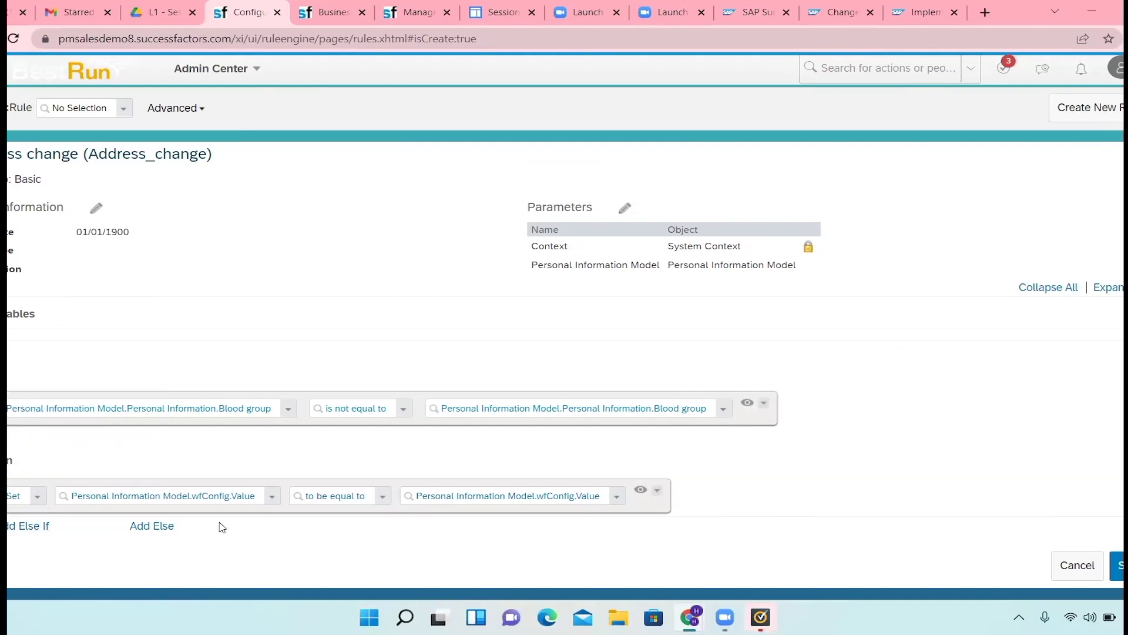
{"action": "left_click", "coordinate": [270, 497]}
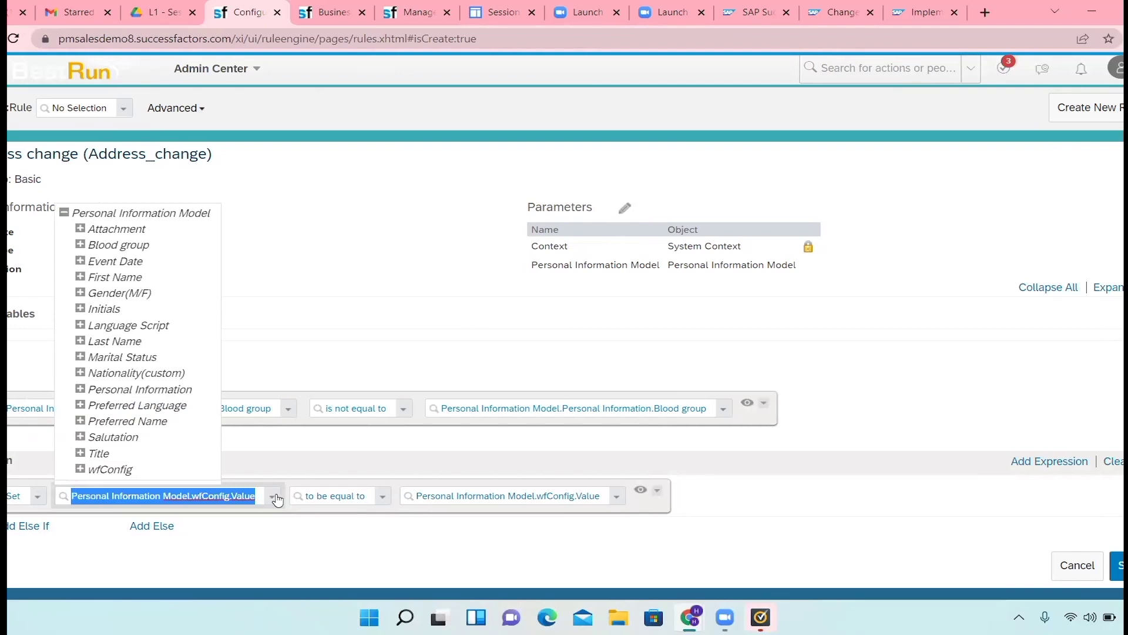
{"action": "left_click", "coordinate": [112, 470]}
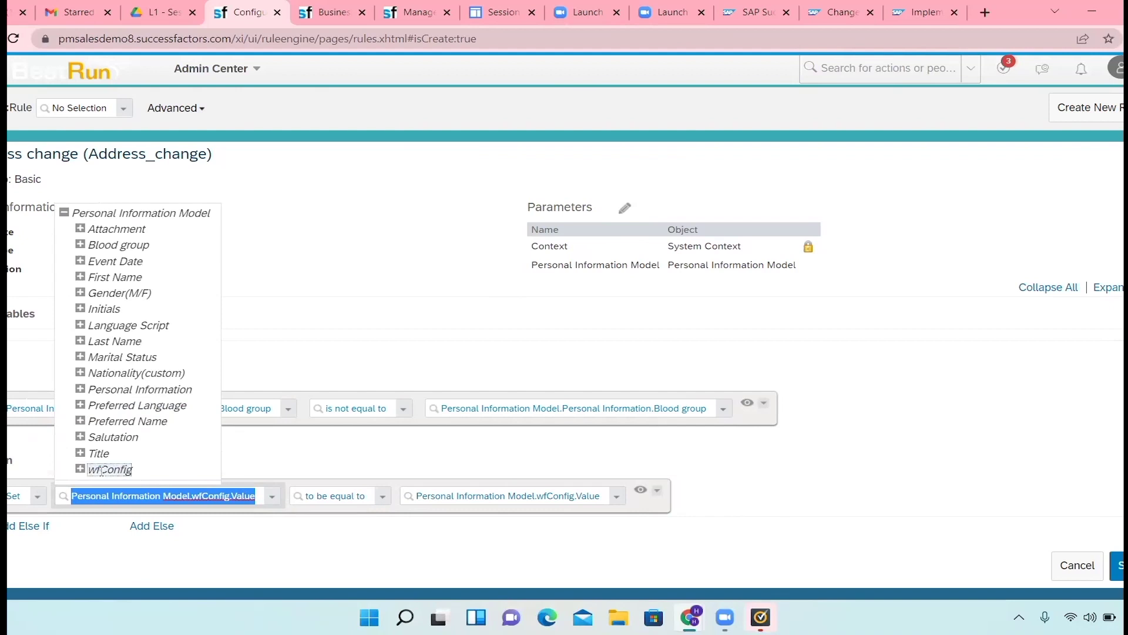
{"action": "left_click", "coordinate": [80, 469]}
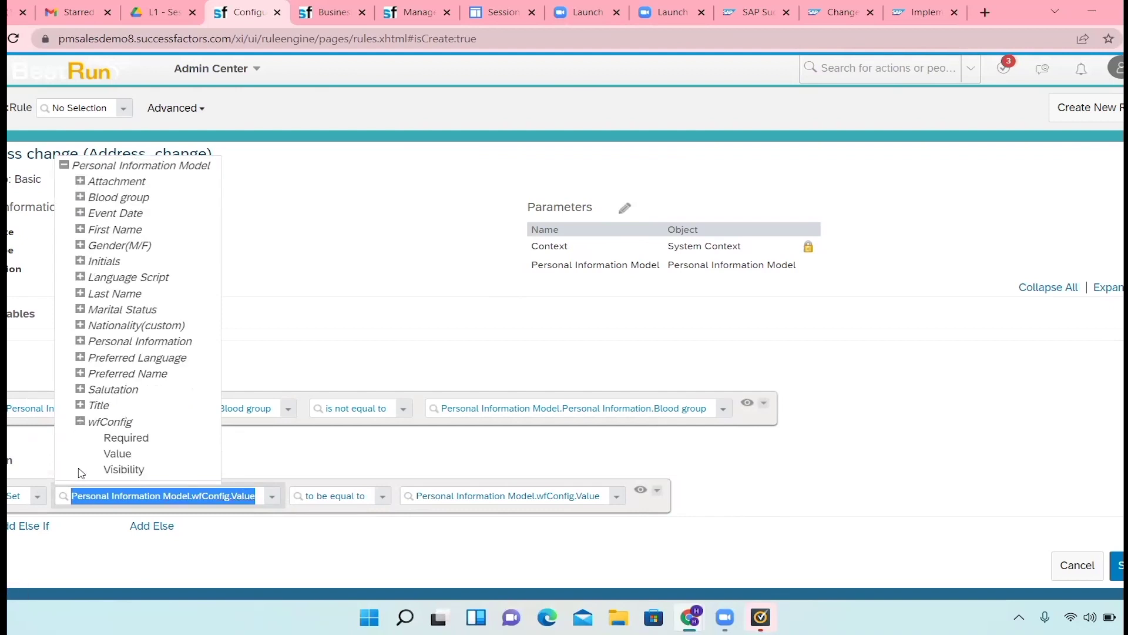
{"action": "left_click", "coordinate": [125, 454]}
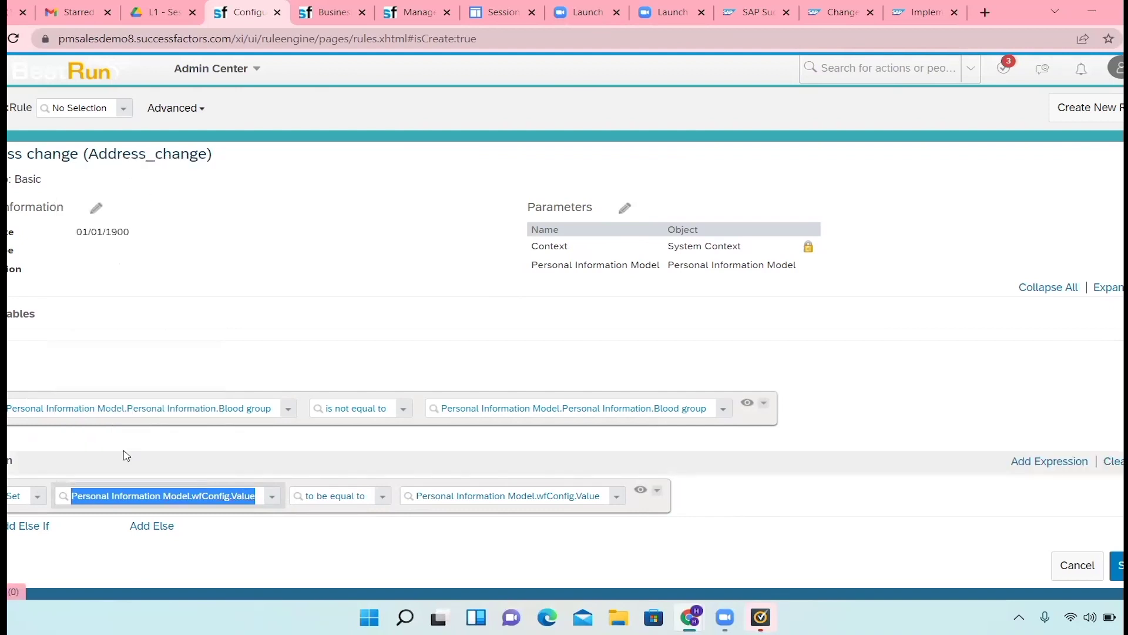
{"action": "left_click", "coordinate": [275, 540]}
{"action": "left_click", "coordinate": [380, 500]}
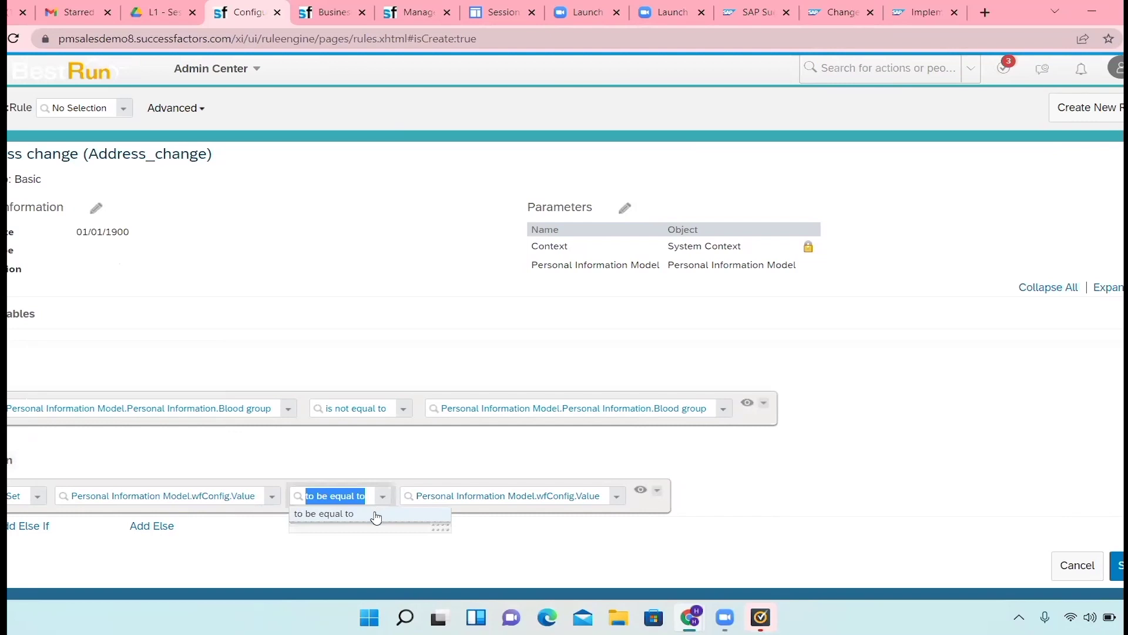
{"action": "left_click", "coordinate": [376, 517]}
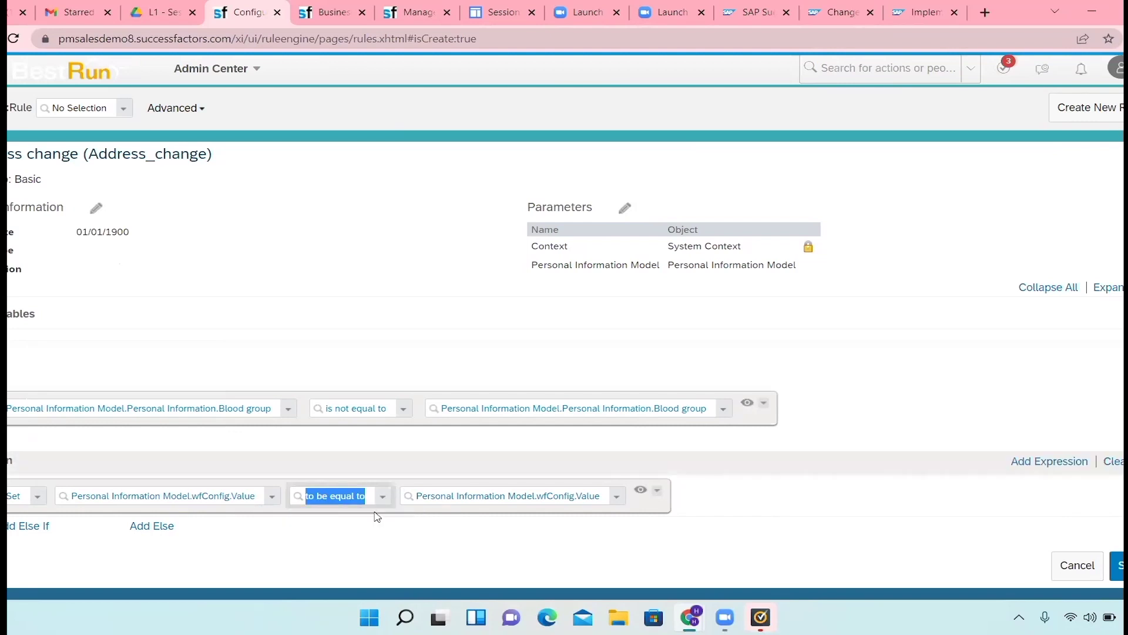
Step: Examine the entries nested under wfConfig's Value among the Then expression's comparison values without choosing one
{"action": "left_click", "coordinate": [617, 497]}
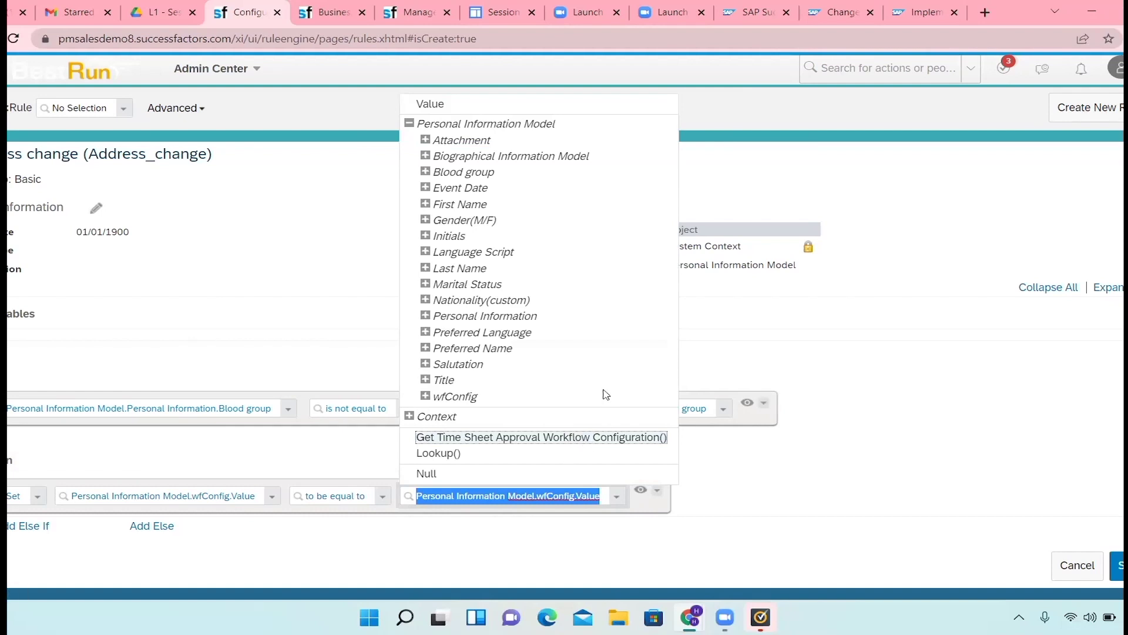
{"action": "left_click", "coordinate": [426, 397]}
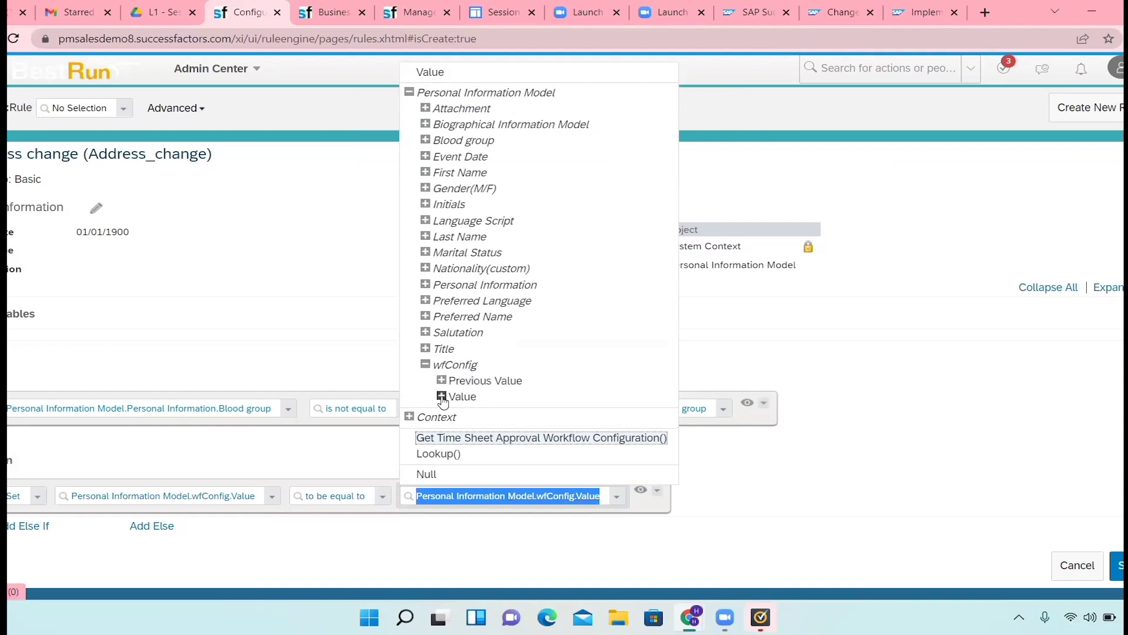
{"action": "left_click", "coordinate": [441, 396]}
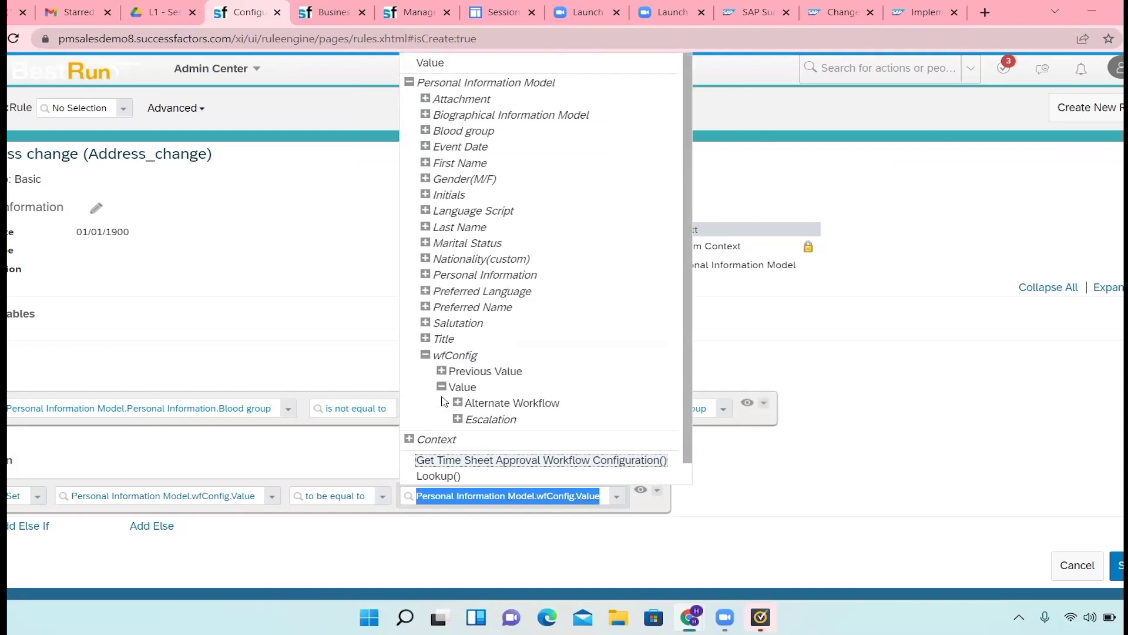
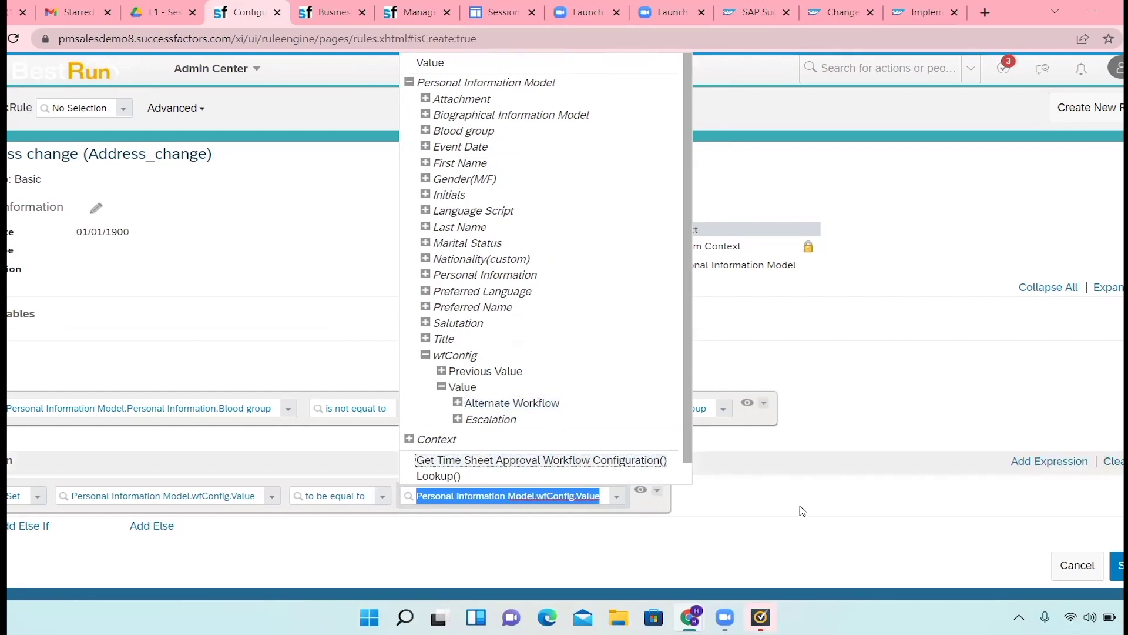
{"action": "left_click", "coordinate": [789, 528]}
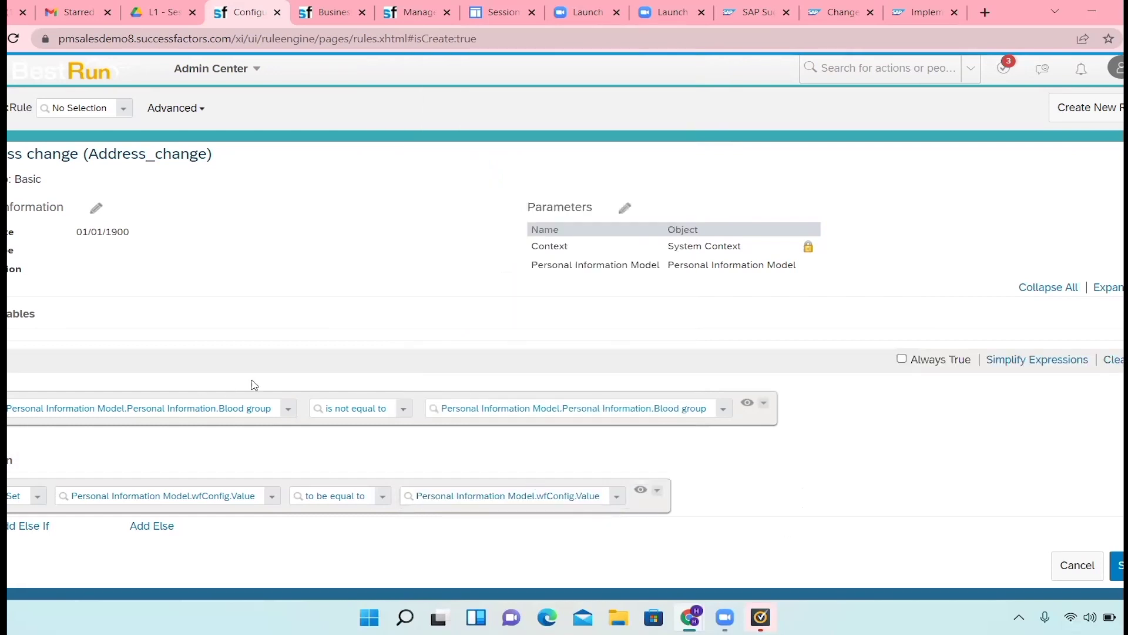
Step: Discard the unsaved address change rule and start a new business rule with the Basic scenario
{"action": "left_click", "coordinate": [1077, 565]}
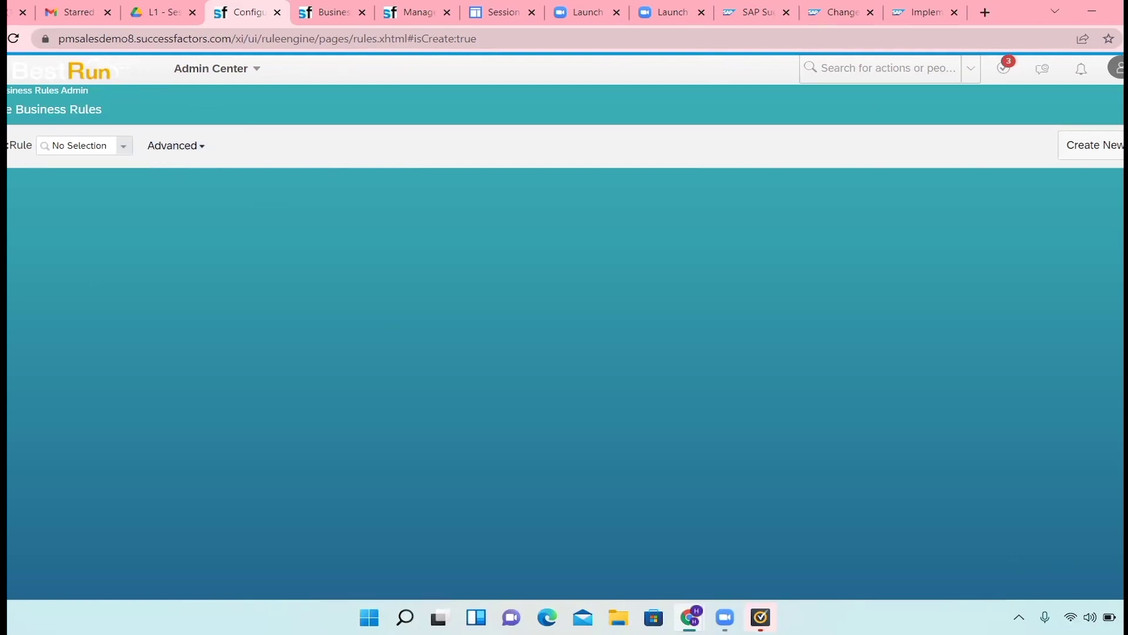
{"action": "left_click", "coordinate": [1083, 147]}
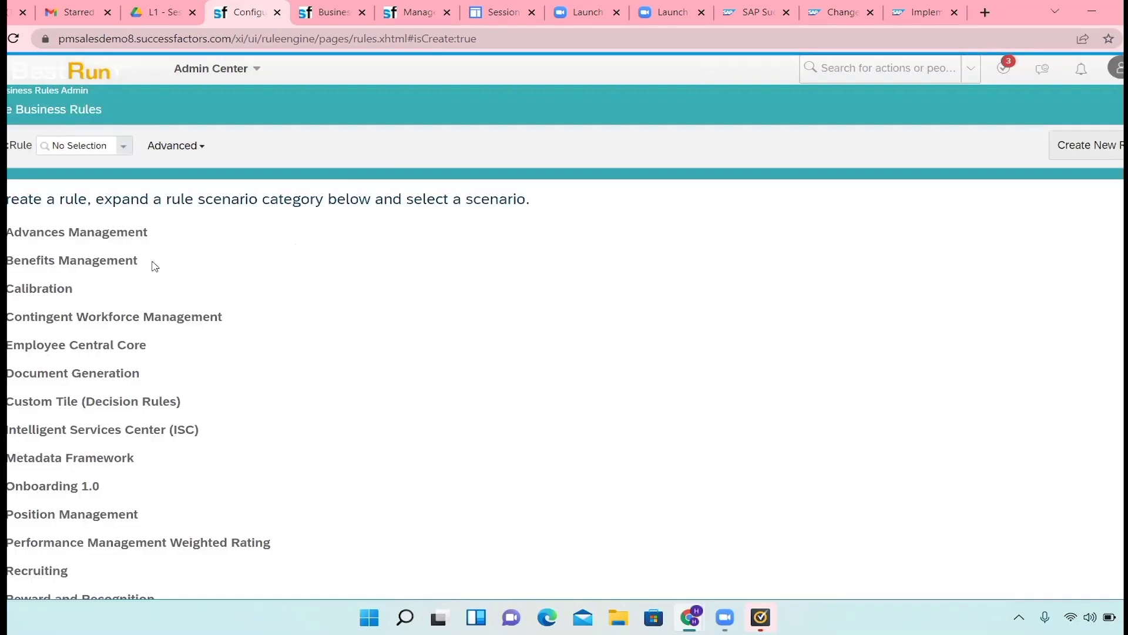
{"action": "scroll", "coordinate": [166, 423], "scroll_direction": "down", "scroll_amount": 2}
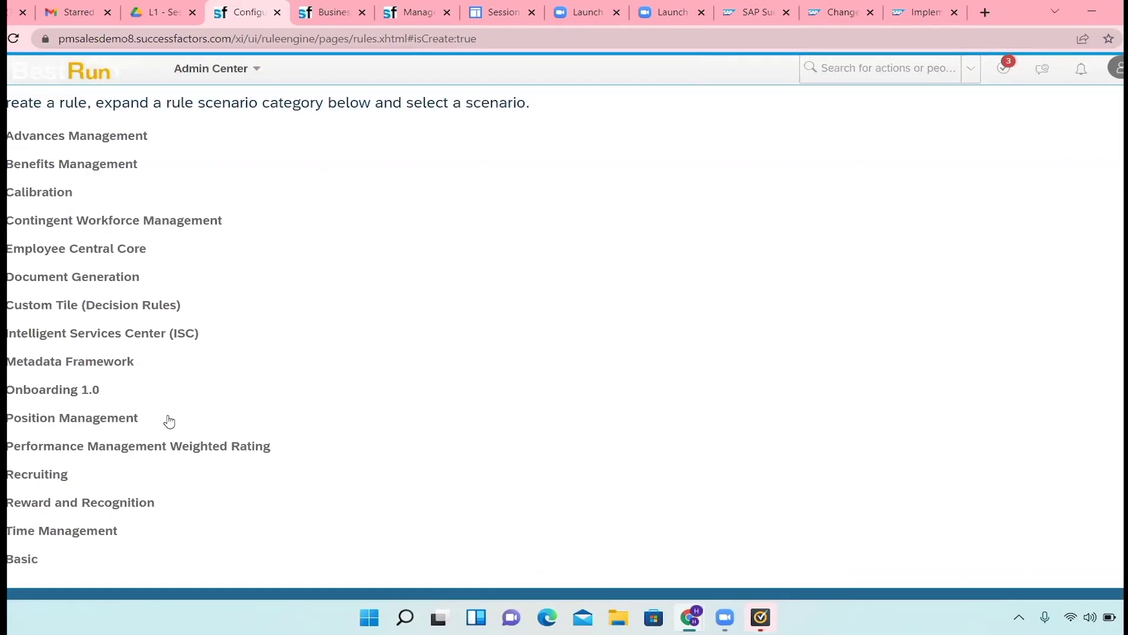
{"action": "left_click", "coordinate": [22, 559]}
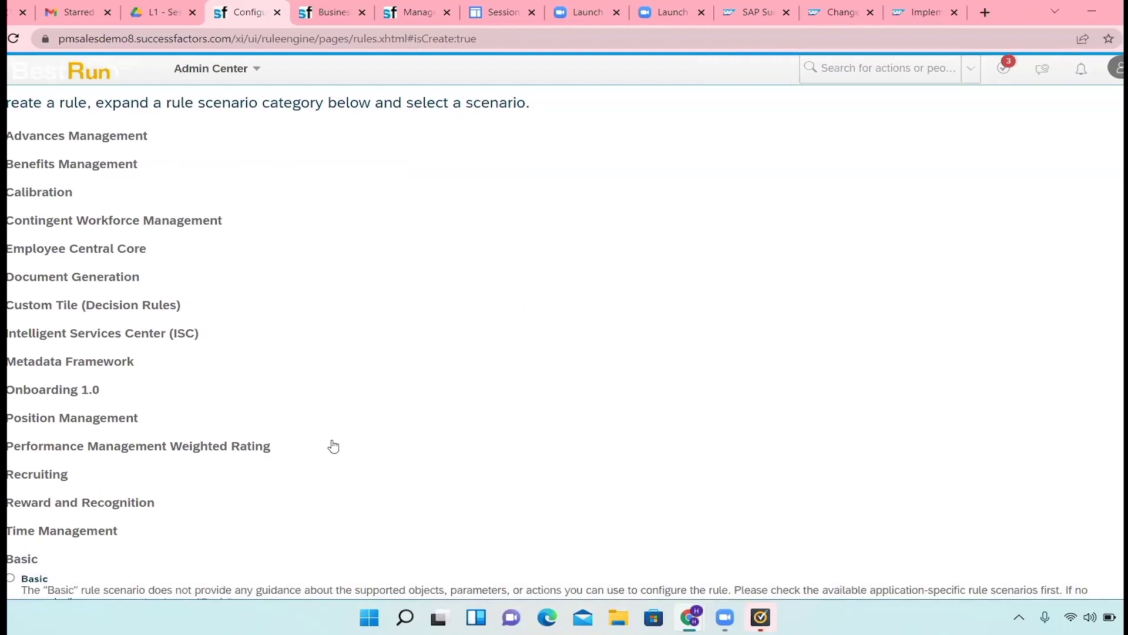
{"action": "scroll", "coordinate": [333, 446], "scroll_direction": "down", "scroll_amount": 1}
{"action": "left_click", "coordinate": [11, 536]}
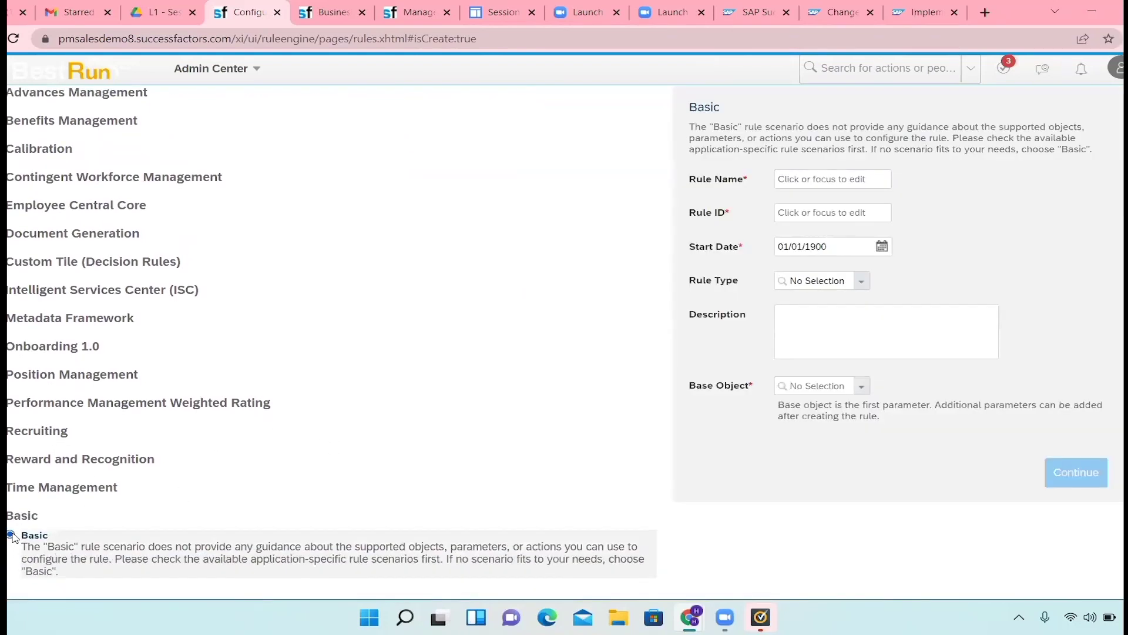
Step: Name the new Basic rule "Marital status"
{"action": "left_click", "coordinate": [842, 180]}
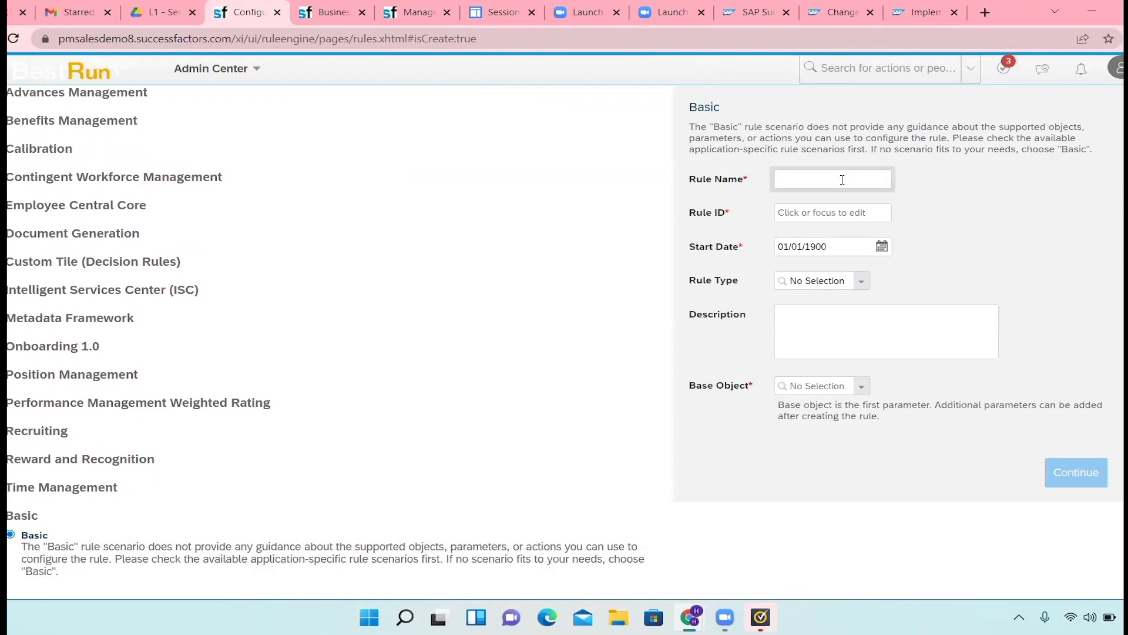
{"action": "type", "text": "Marital status"}
{"action": "left_click", "coordinate": [958, 214]}
{"action": "left_click", "coordinate": [798, 345]}
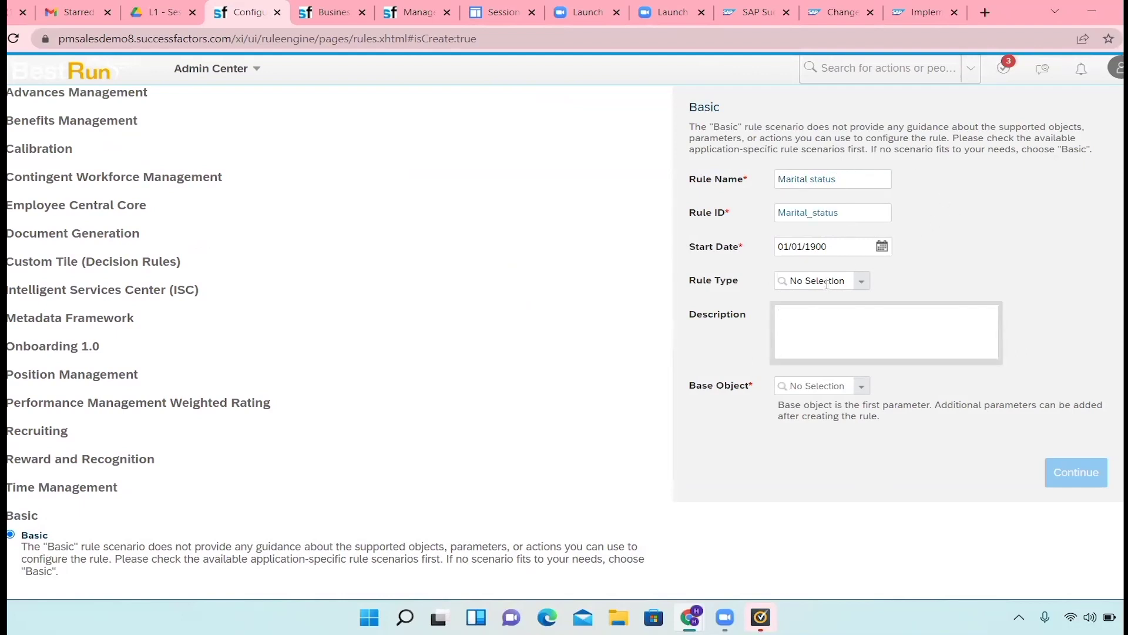
Step: Rename the rule as "Maritul Status", keeping Marital_status as its rule ID
{"action": "left_click_drag", "start_coordinate": [851, 182], "coordinate": [779, 186]}
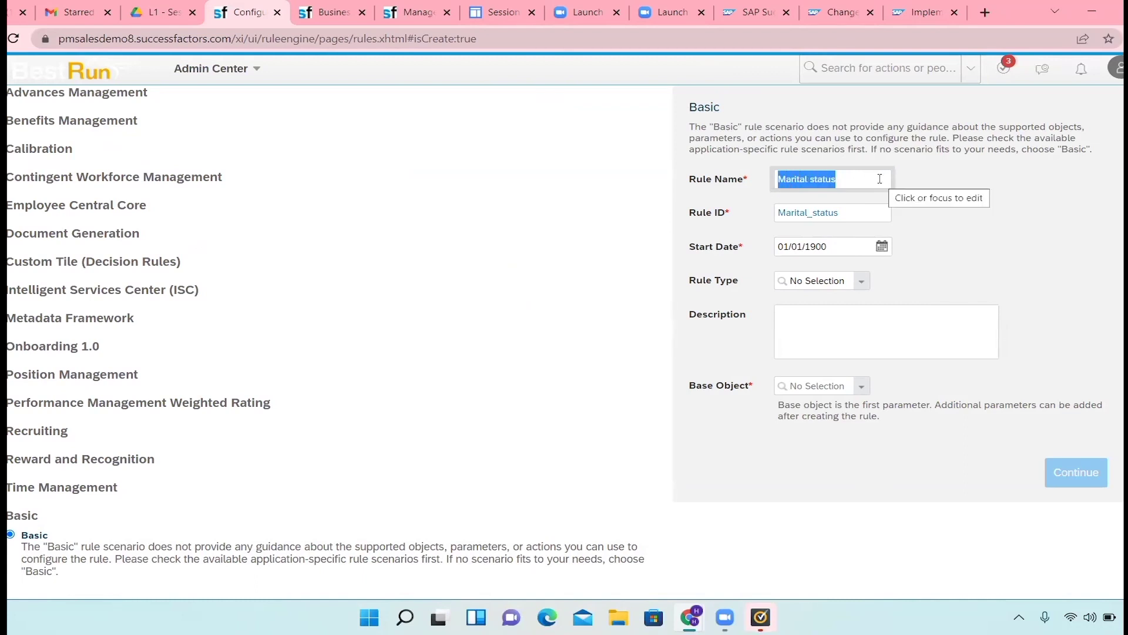
{"action": "key", "text": "BackSpace"}
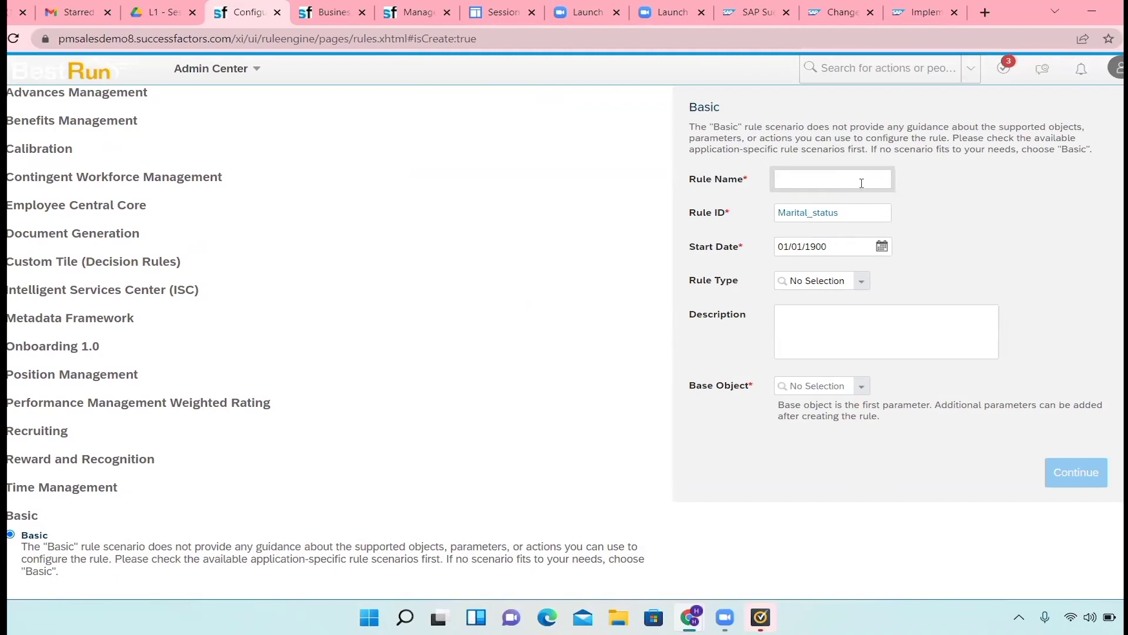
{"action": "key", "text": "Tab"}
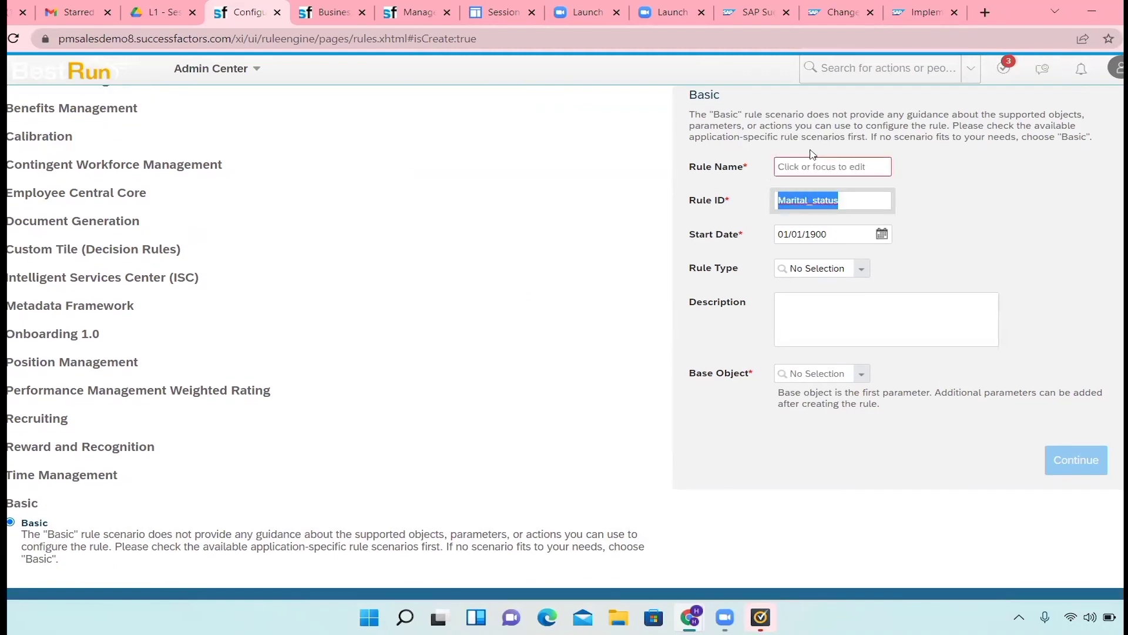
{"action": "left_click", "coordinate": [806, 169]}
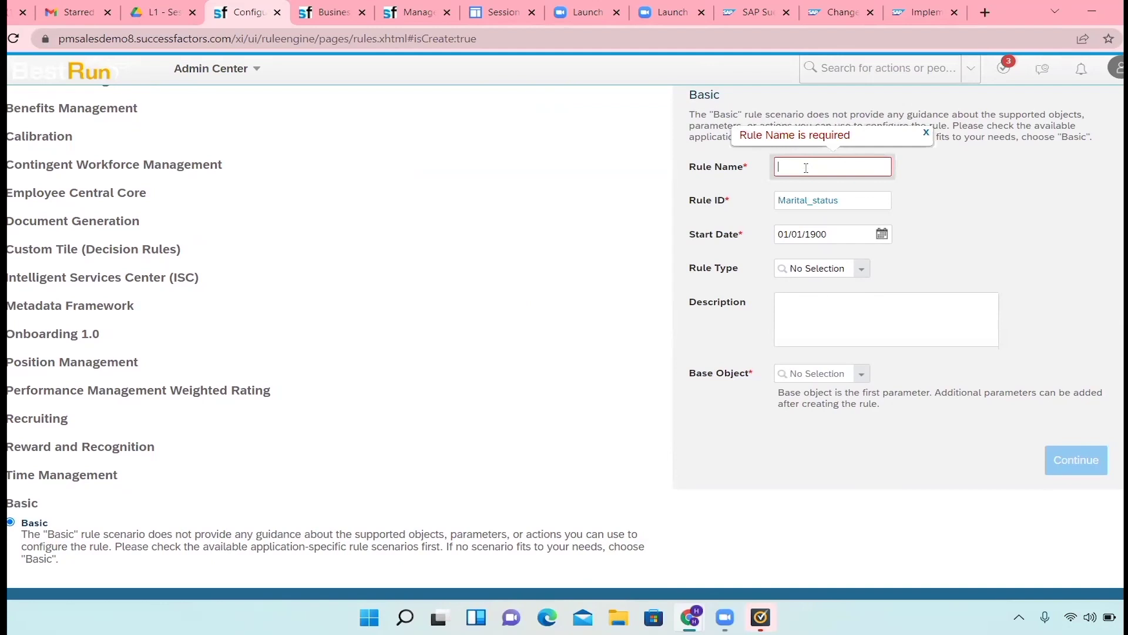
{"action": "type", "text": "Maritu"}
{"action": "type", "text": "l"}
{"action": "left_click", "coordinate": [835, 311]}
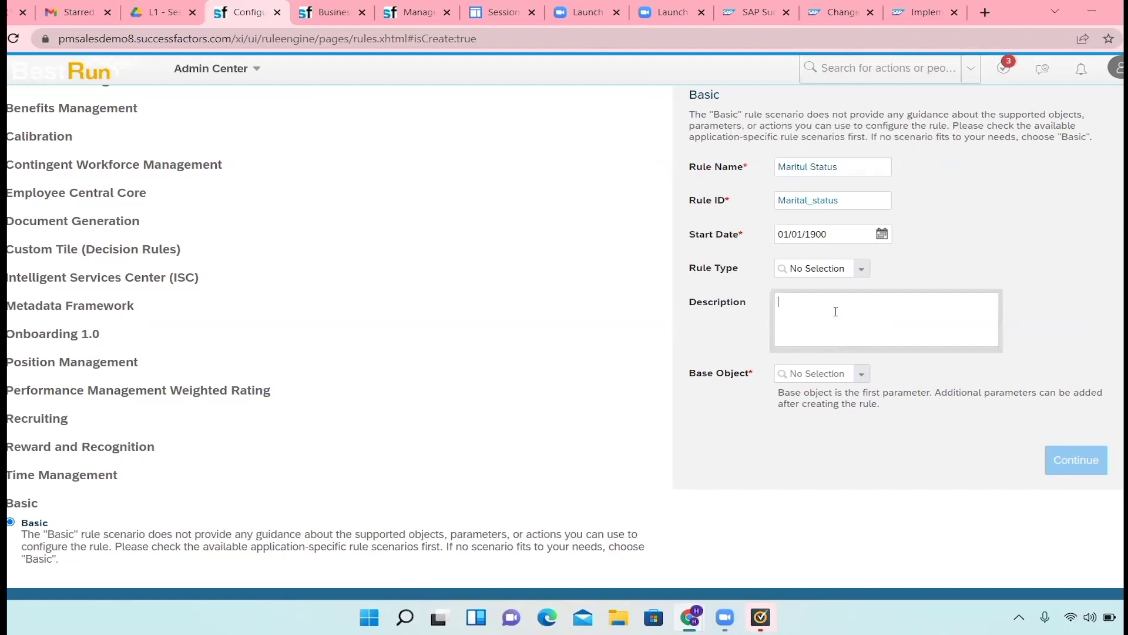
Step: Set the rule's base object to Personal Information Model and proceed to the rule editor
{"action": "left_click", "coordinate": [861, 374]}
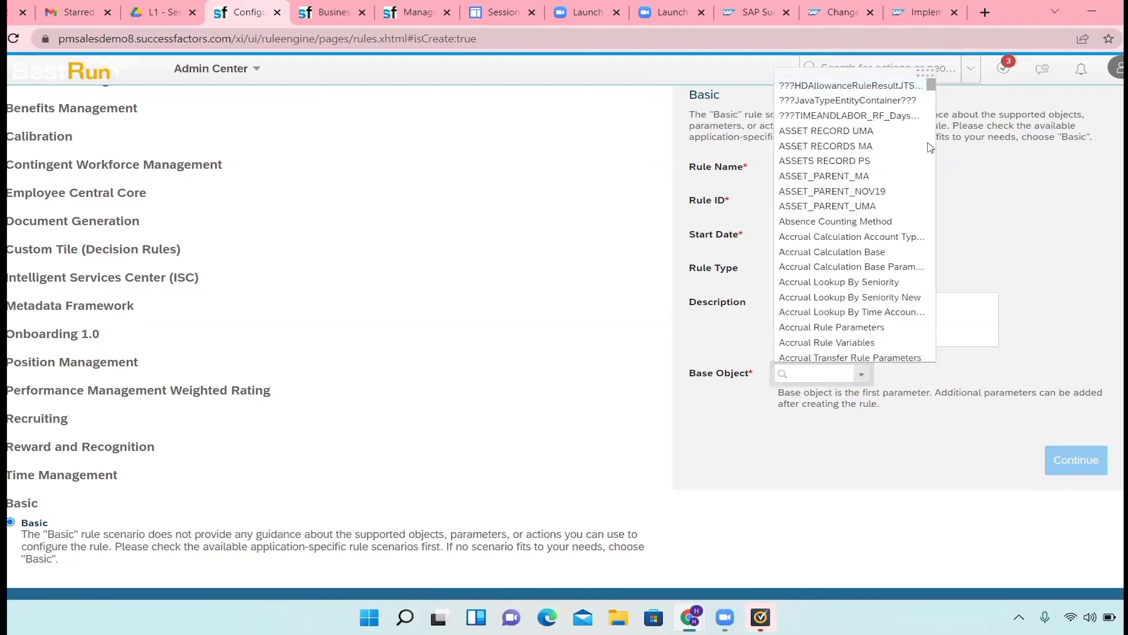
{"action": "left_click_drag", "start_coordinate": [931, 86], "coordinate": [926, 270]}
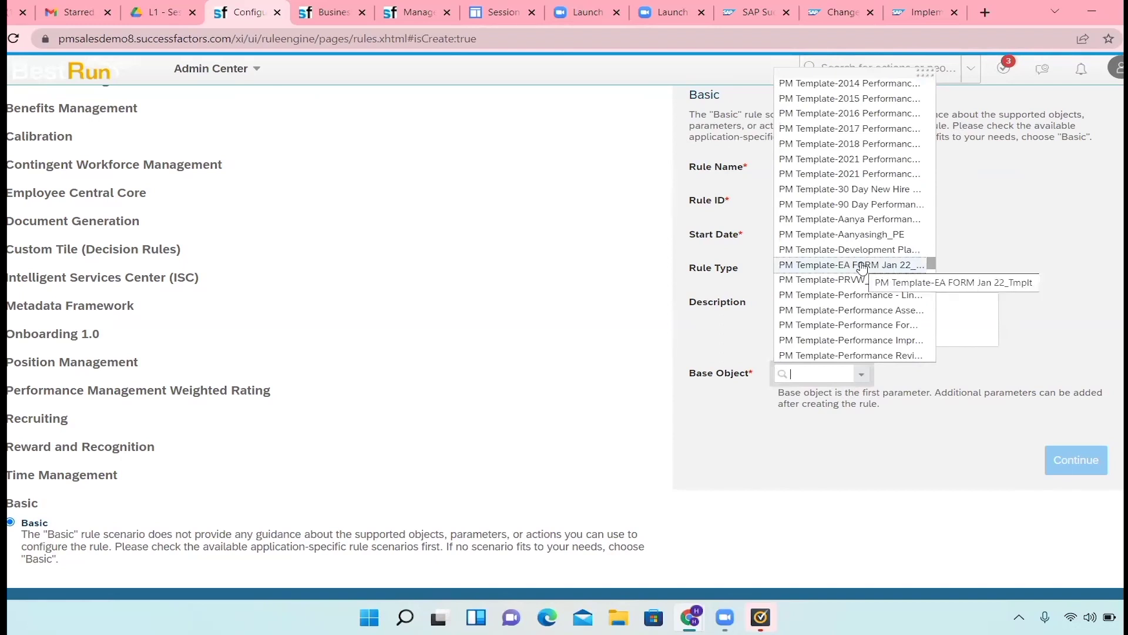
{"action": "type", "text": "m"}
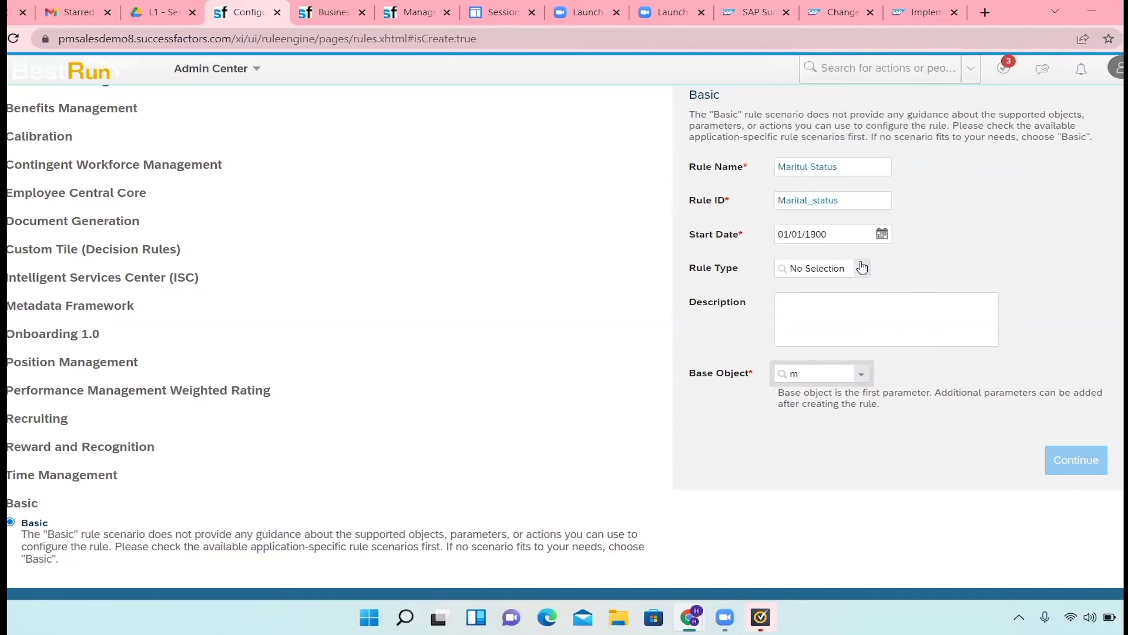
{"action": "key", "text": "BackSpace"}
{"action": "left_click", "coordinate": [861, 374]}
{"action": "type", "text": "erson"}
{"action": "left_click", "coordinate": [862, 373]}
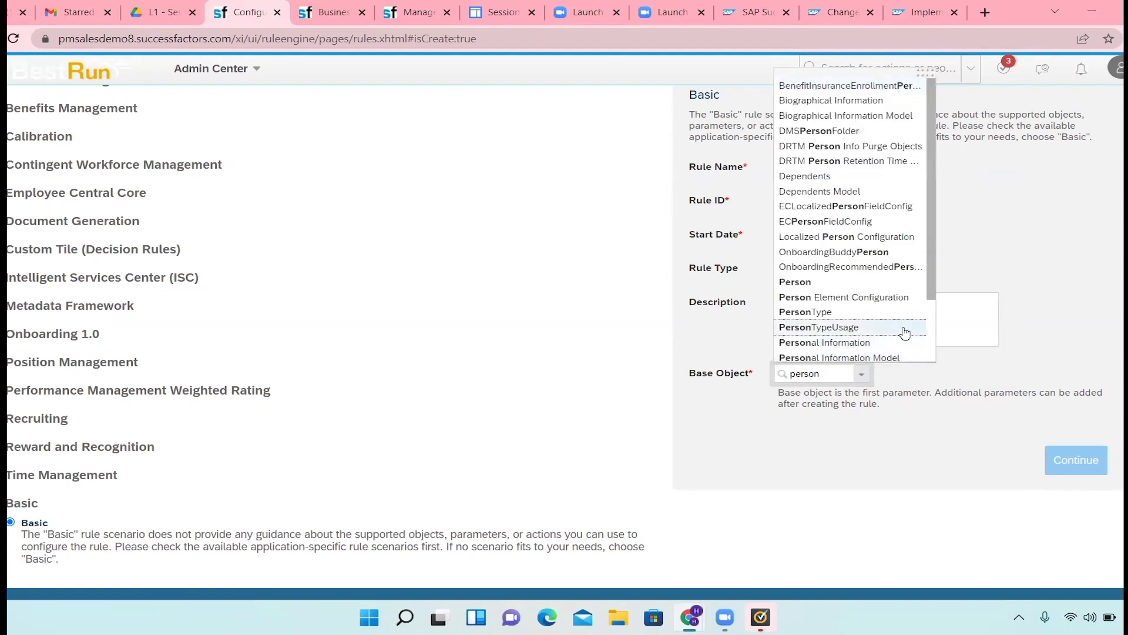
{"action": "left_click", "coordinate": [886, 358]}
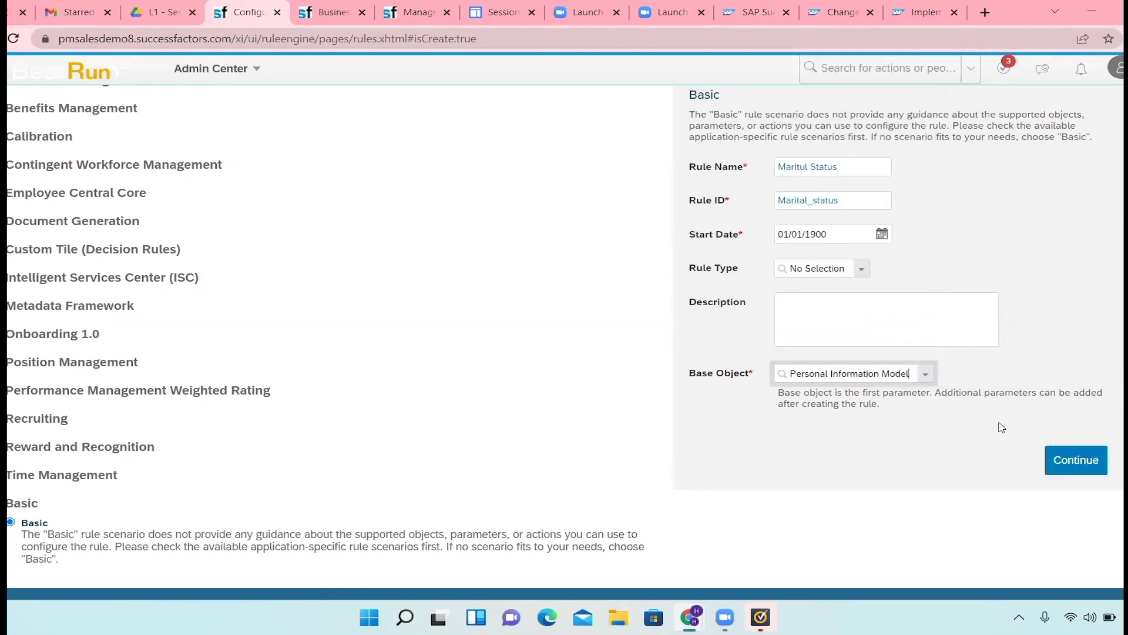
{"action": "left_click", "coordinate": [1085, 462]}
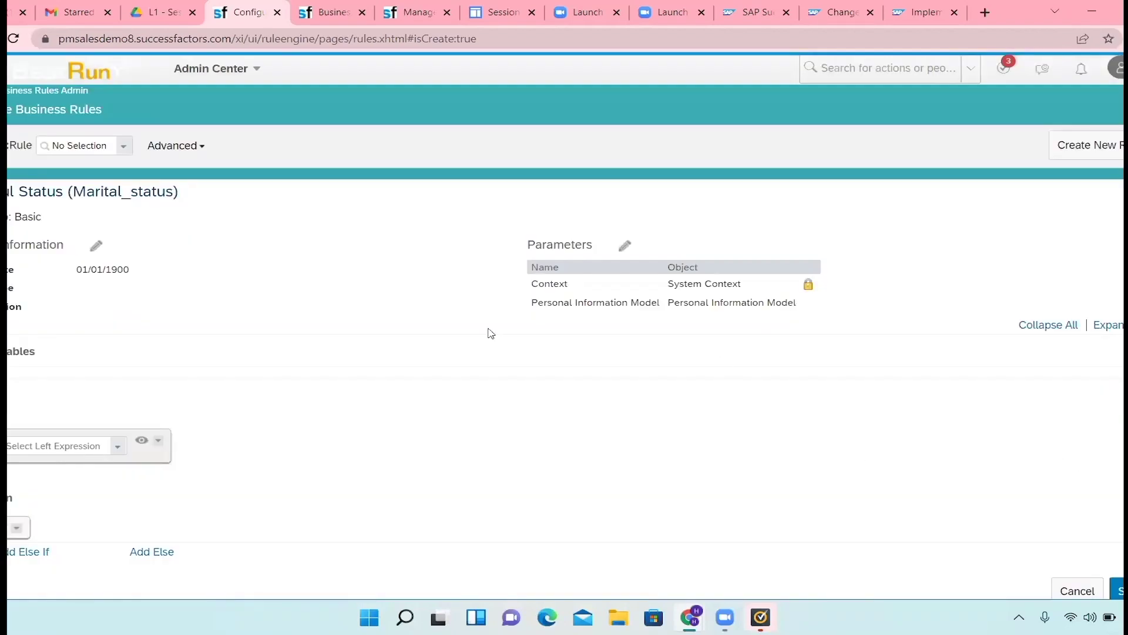
Step: Set the If condition to Personal Information Model.Marital Status is not equal to Personal Information Model.Marital Status
{"action": "scroll", "coordinate": [412, 317], "scroll_direction": "down", "scroll_amount": 1}
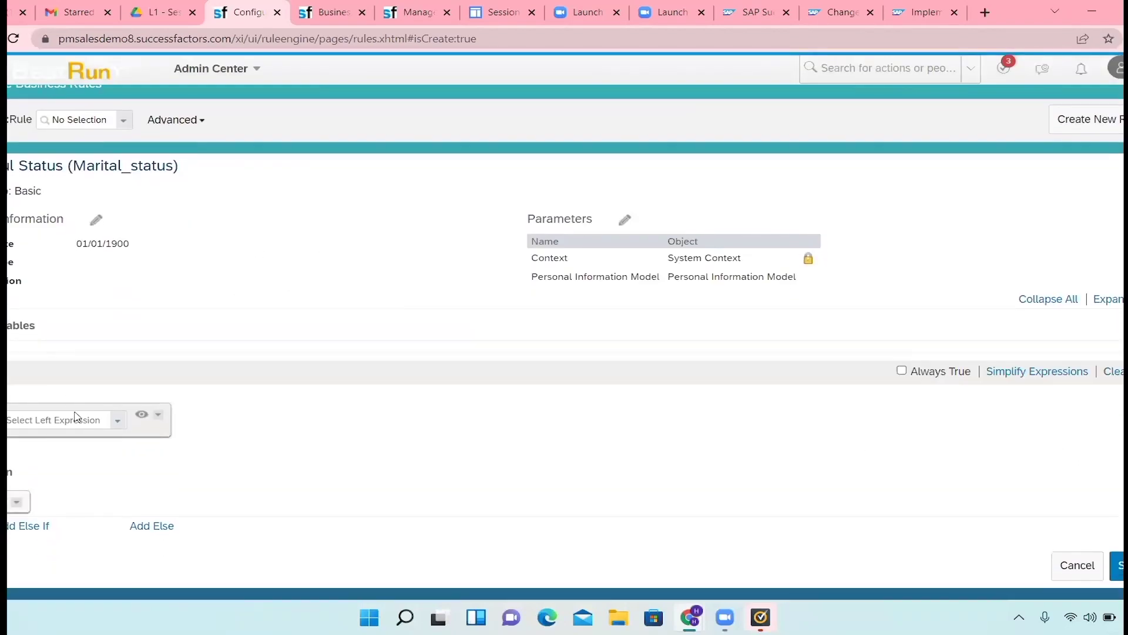
{"action": "left_click", "coordinate": [120, 422]}
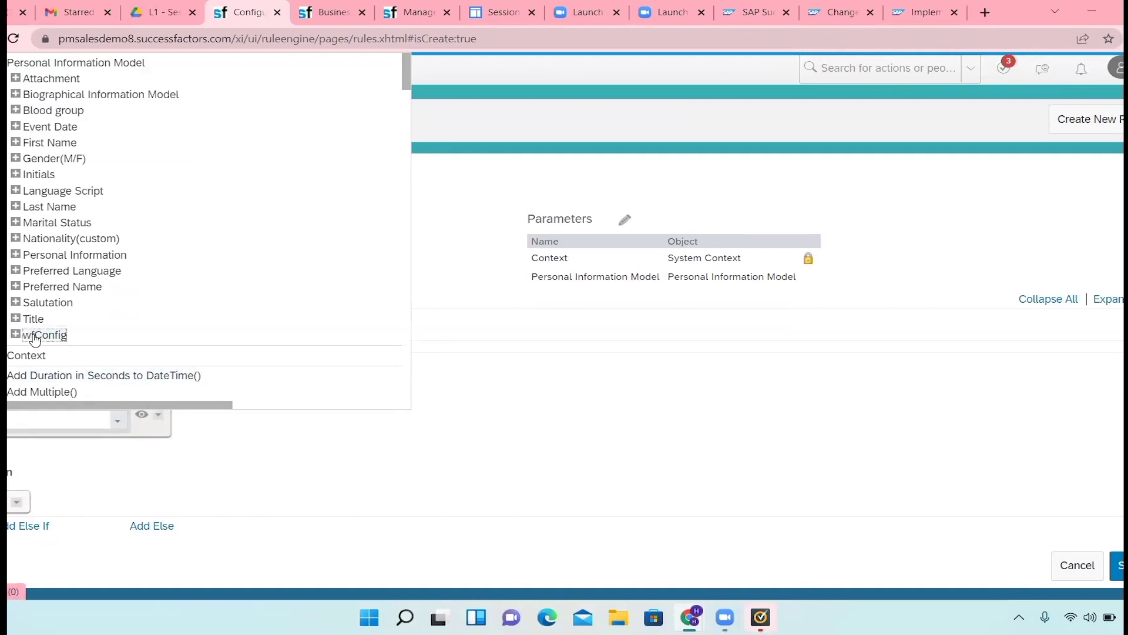
{"action": "left_click", "coordinate": [41, 222]}
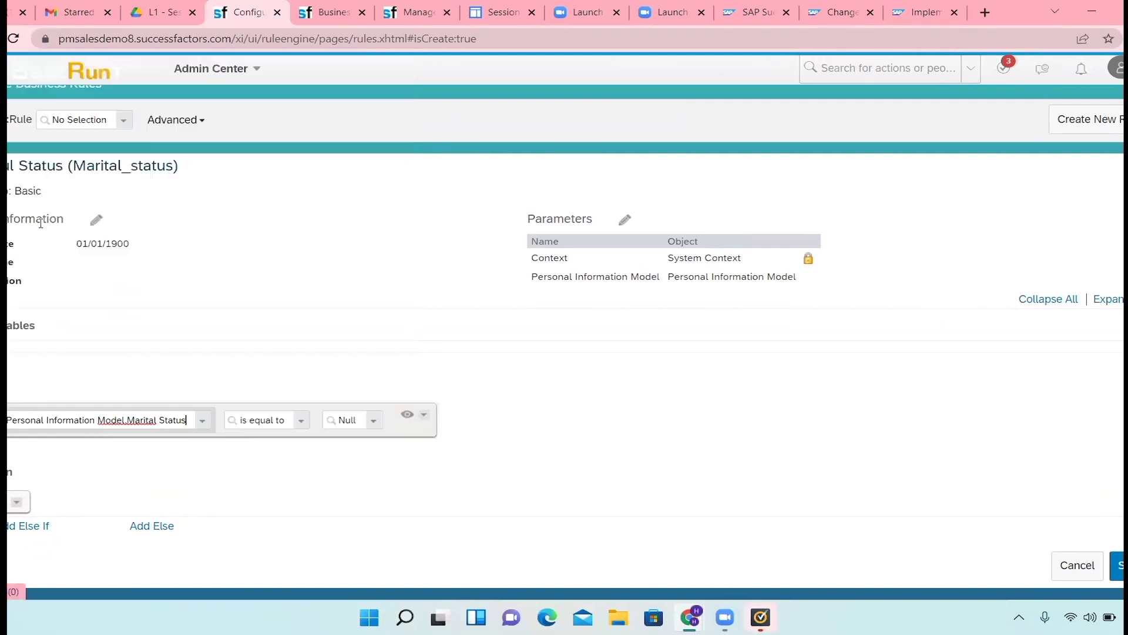
{"action": "left_click", "coordinate": [306, 426]}
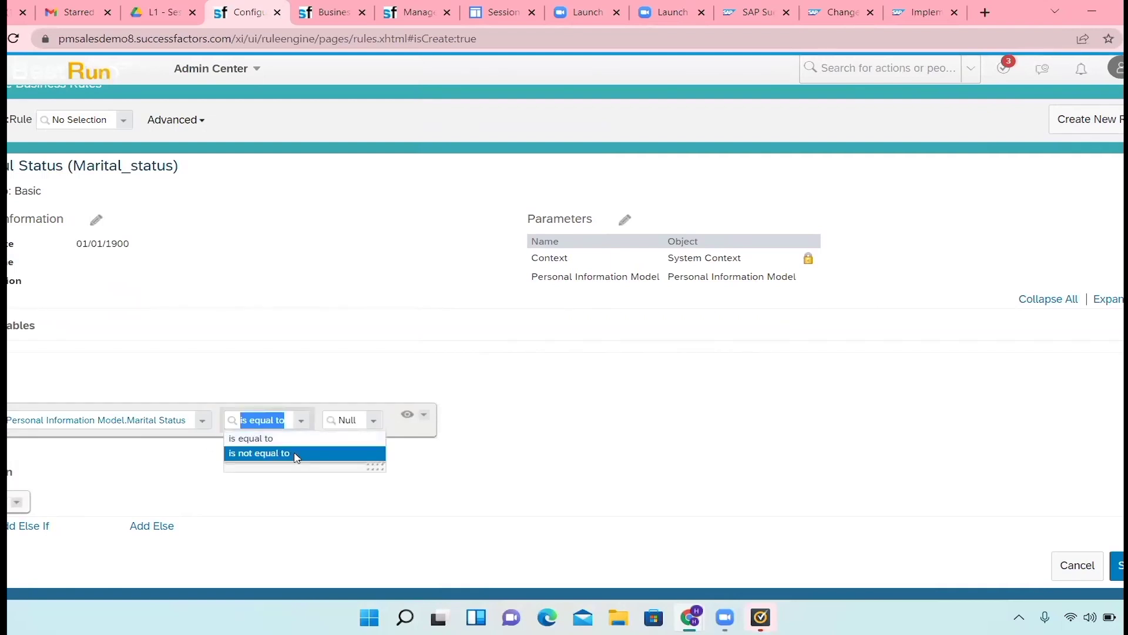
{"action": "left_click", "coordinate": [294, 458]}
{"action": "left_click", "coordinate": [390, 422]}
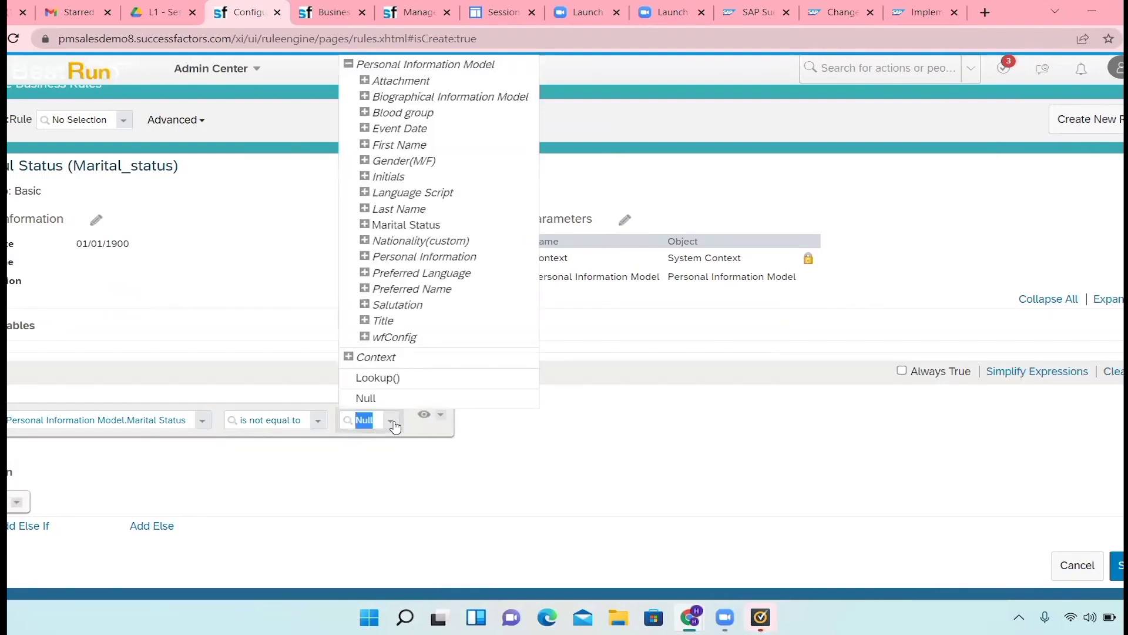
{"action": "left_click", "coordinate": [364, 226]}
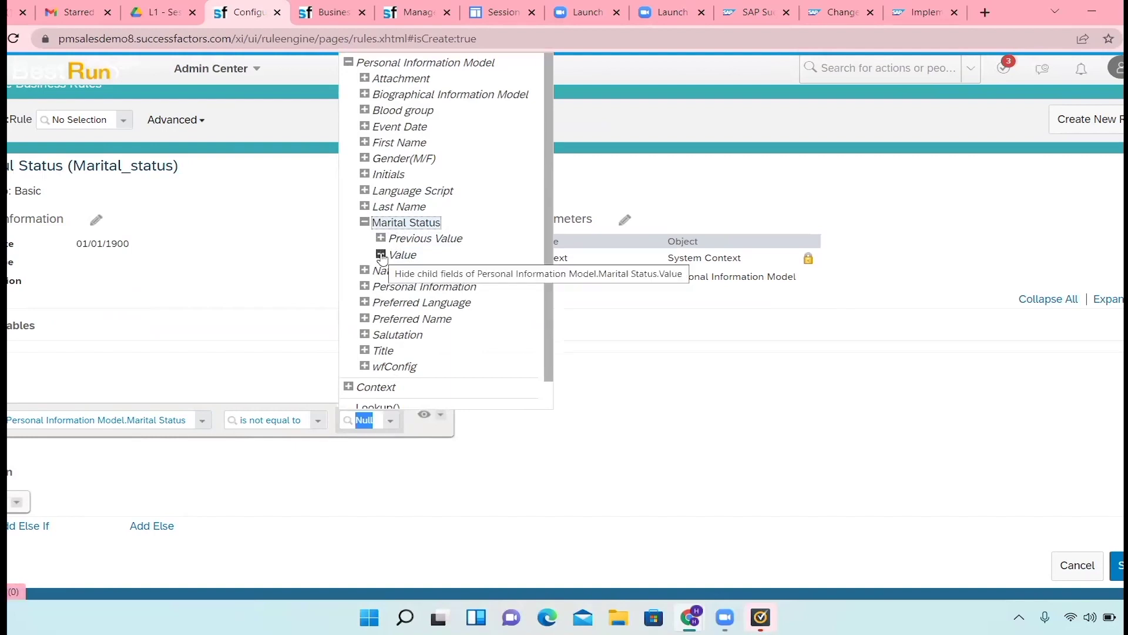
{"action": "left_click", "coordinate": [433, 228]}
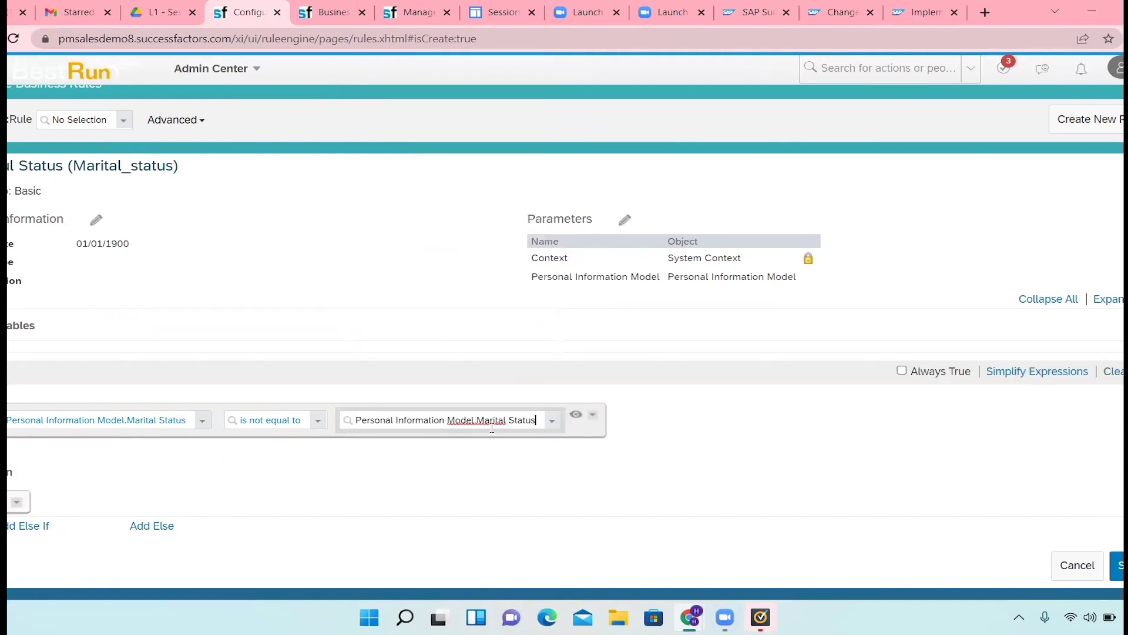
Step: Examine the fields nested under Personal Information among the If condition's comparison values without choosing one
{"action": "left_click", "coordinate": [553, 422]}
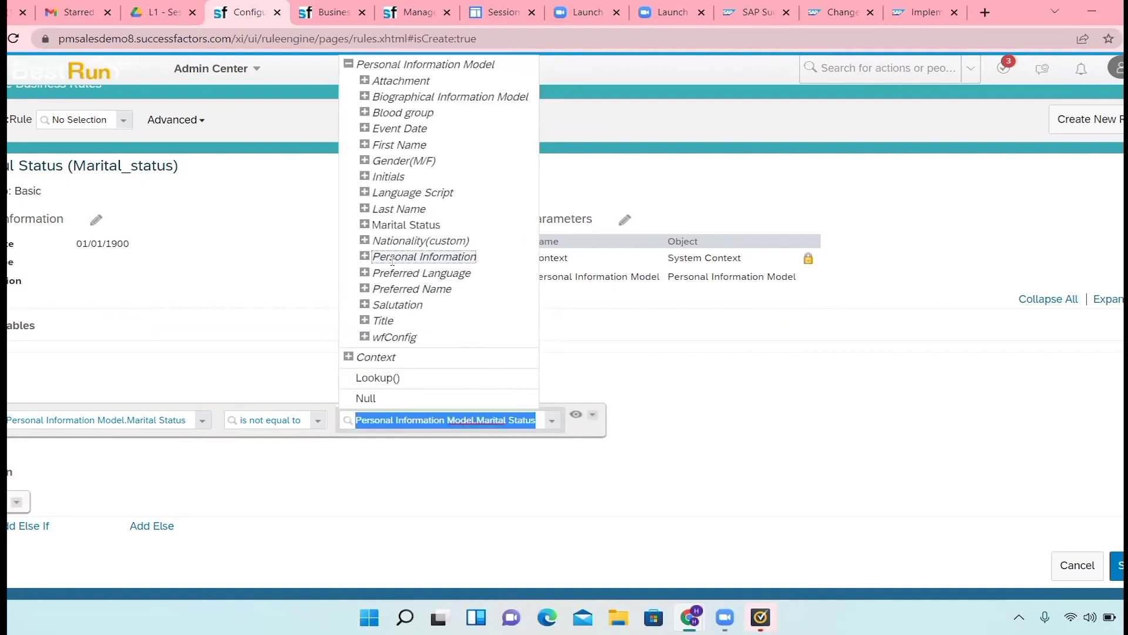
{"action": "left_click", "coordinate": [364, 256]}
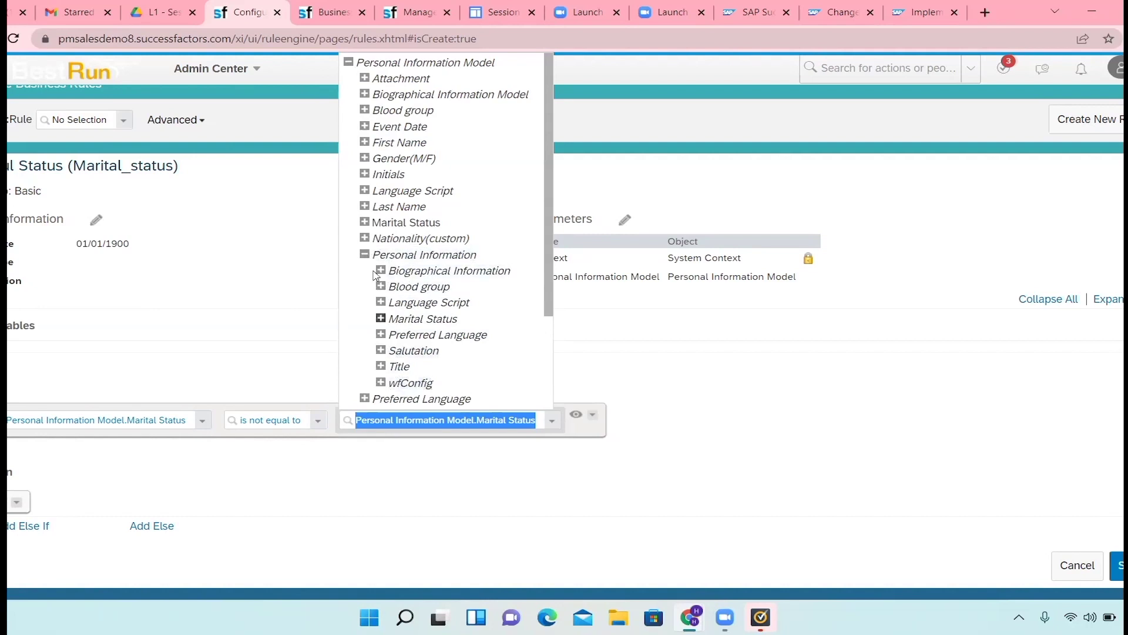
{"action": "left_click", "coordinate": [869, 408]}
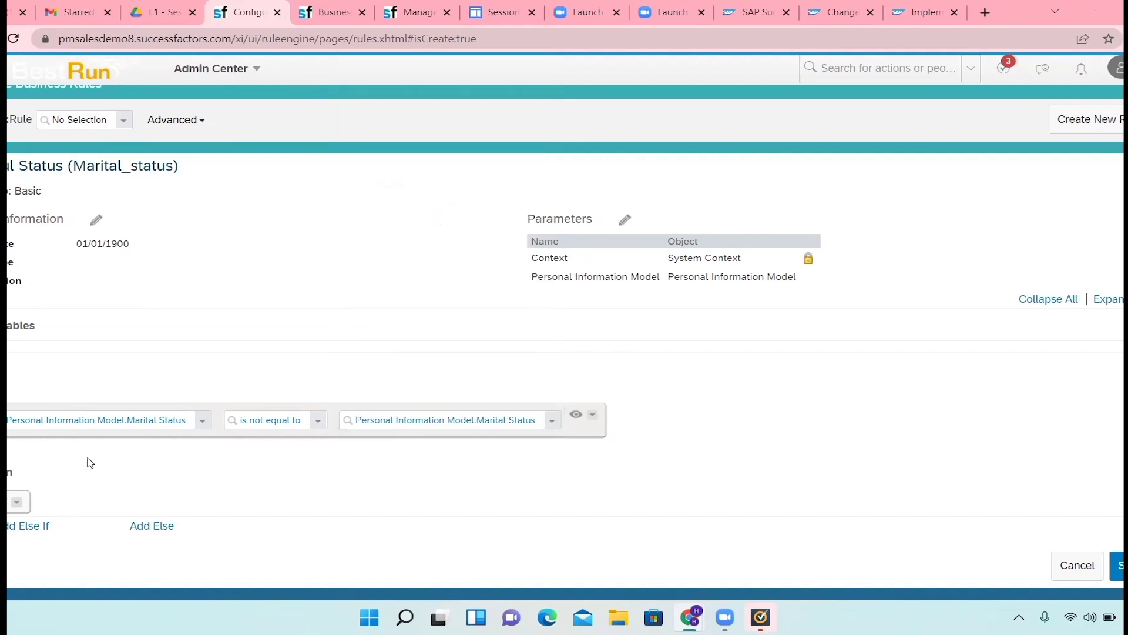
Step: Change the If condition's left expression to Personal Information Model.Personal Information and try to pick a field nested under it
{"action": "left_click", "coordinate": [203, 421]}
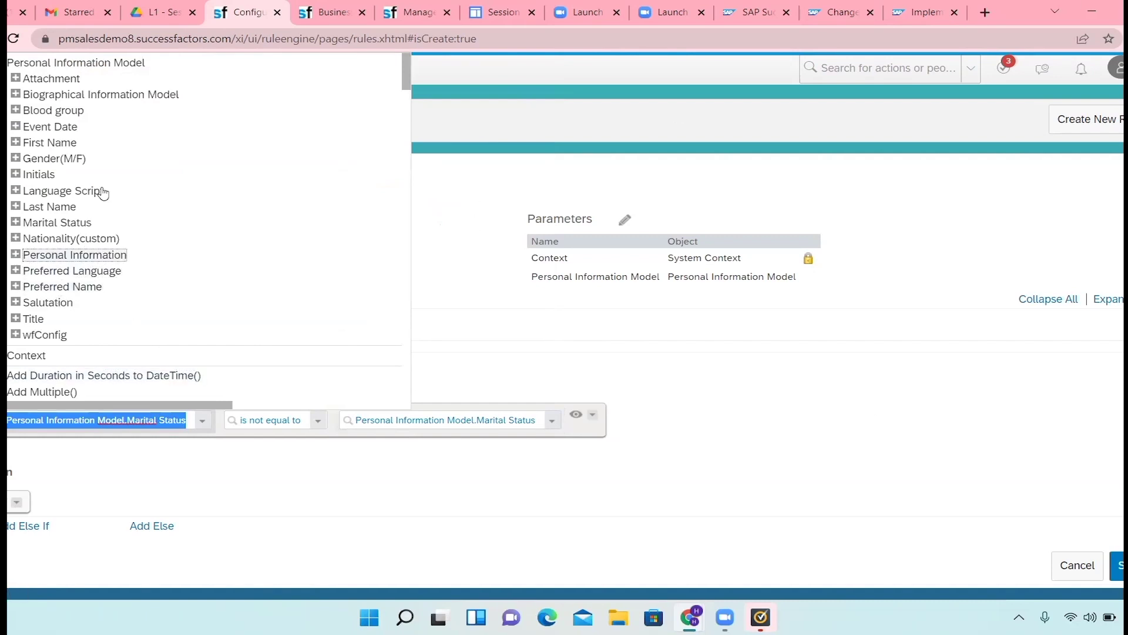
{"action": "left_click", "coordinate": [83, 254]}
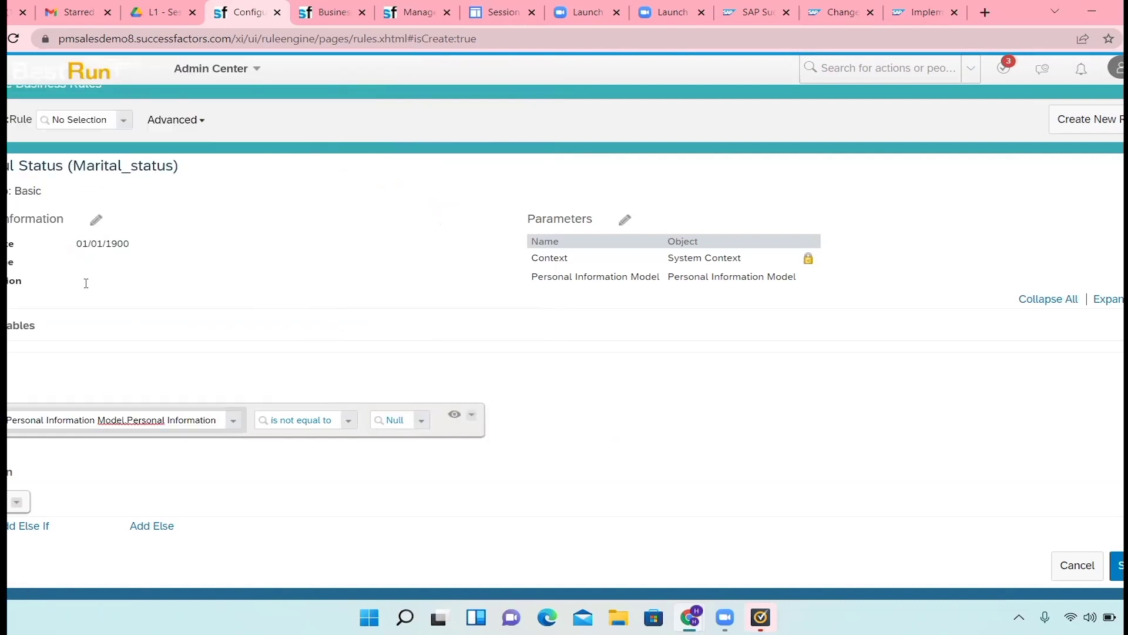
{"action": "left_click", "coordinate": [233, 419]}
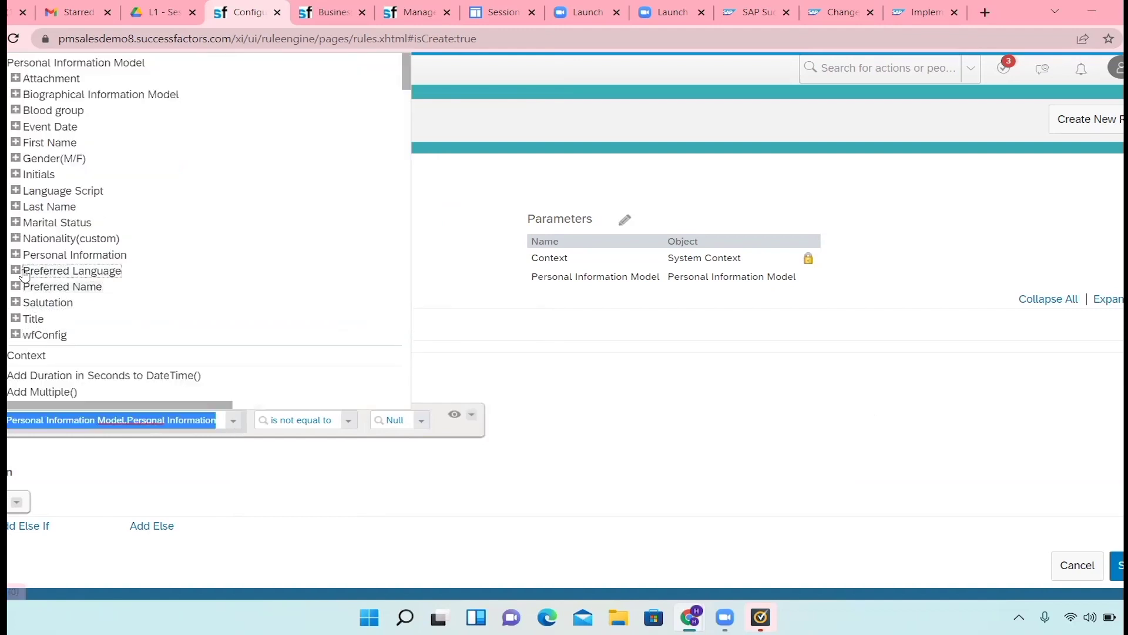
{"action": "left_click", "coordinate": [15, 254]}
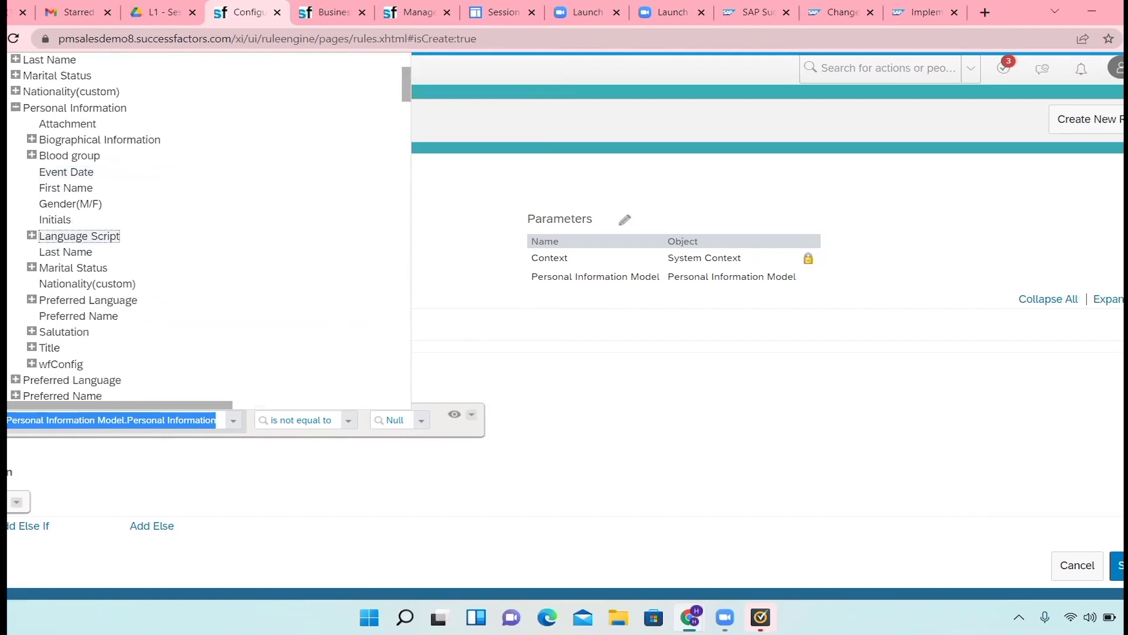
{"action": "left_click", "coordinate": [81, 191]}
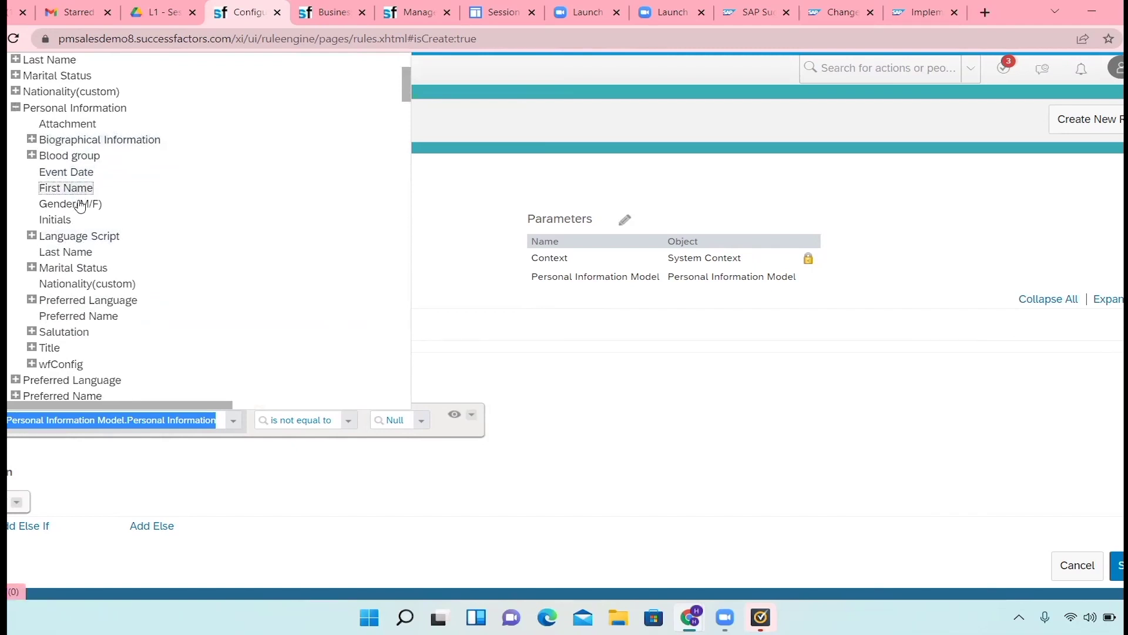
{"action": "left_click", "coordinate": [38, 156]}
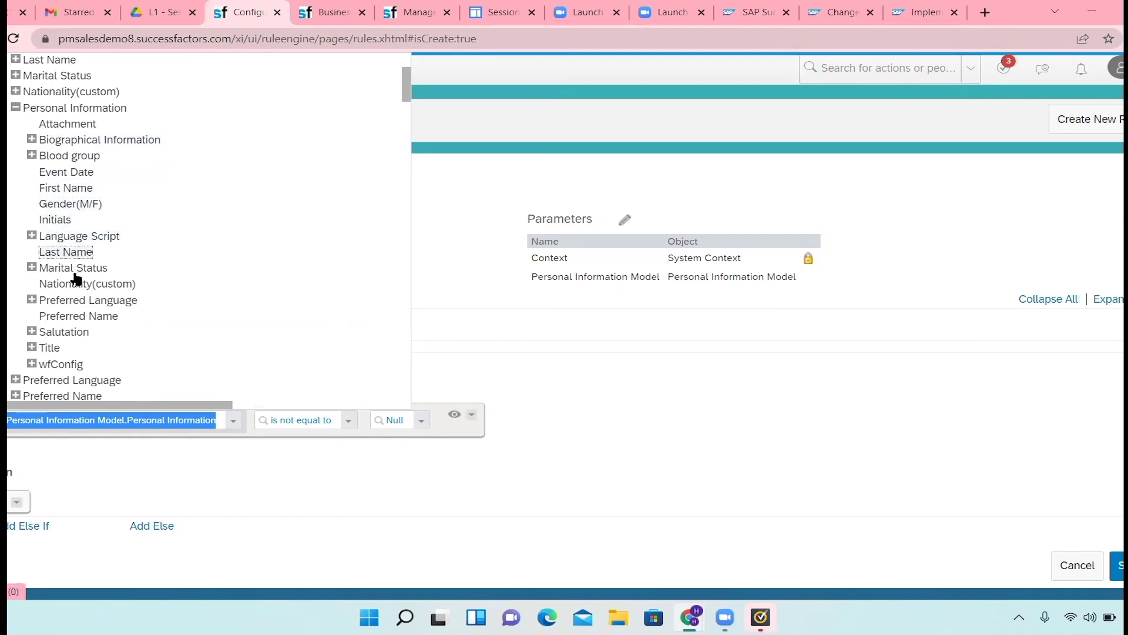
{"action": "left_click", "coordinate": [31, 269]}
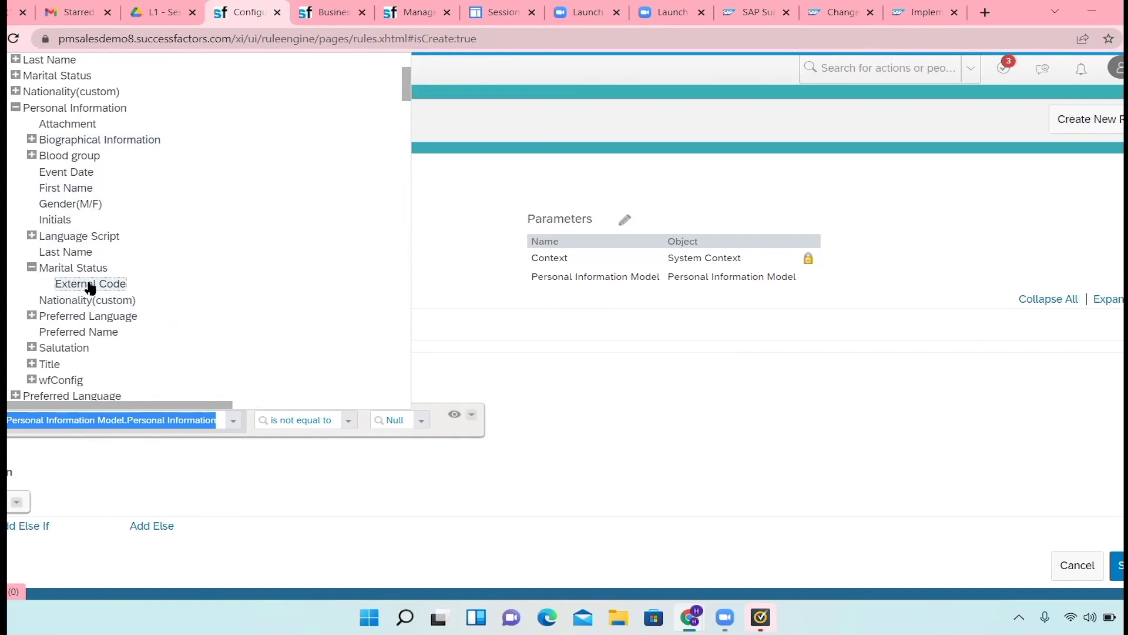
{"action": "left_click", "coordinate": [128, 301]}
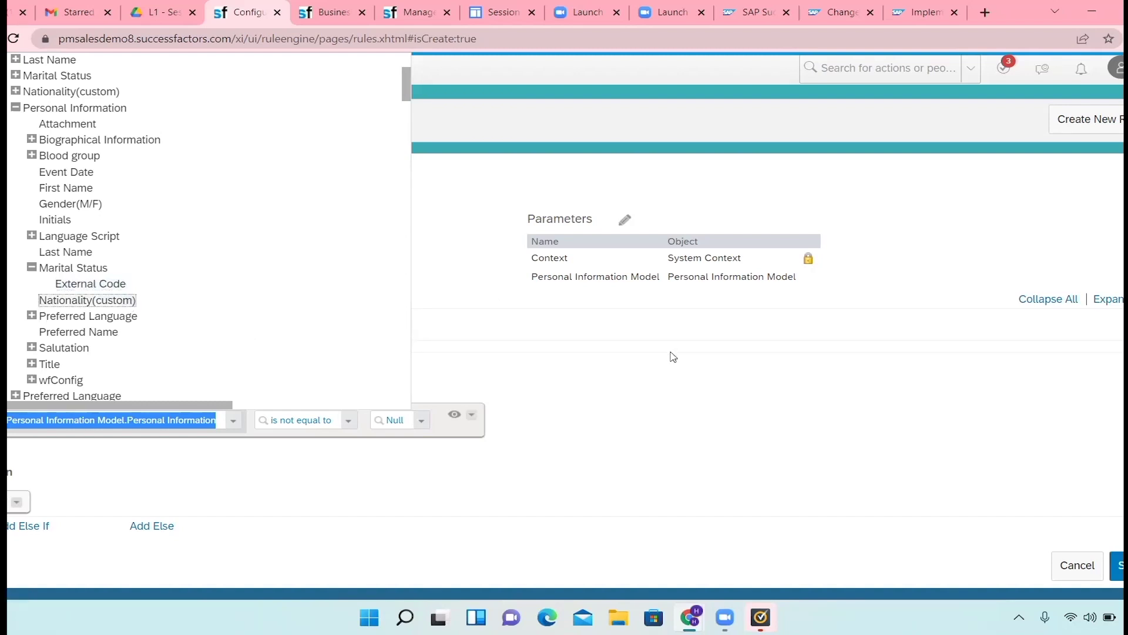
{"action": "left_click", "coordinate": [667, 448]}
Step: Discard the unsaved Maritul Status rule and start another business rule with the Basic scenario
{"action": "left_click", "coordinate": [1068, 573]}
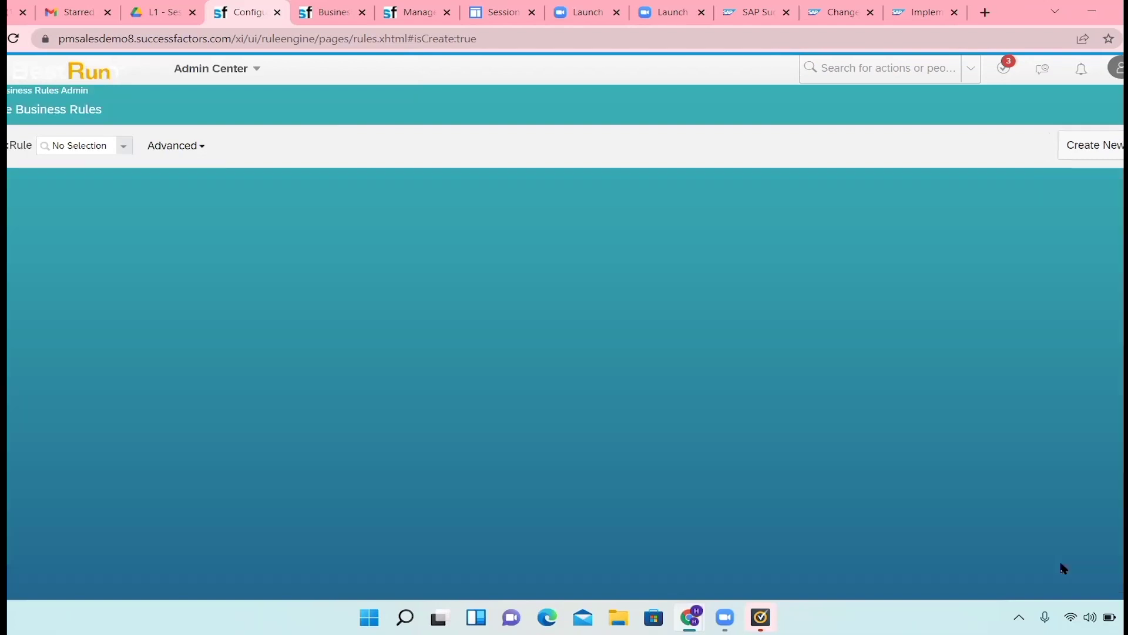
{"action": "left_click", "coordinate": [1100, 147]}
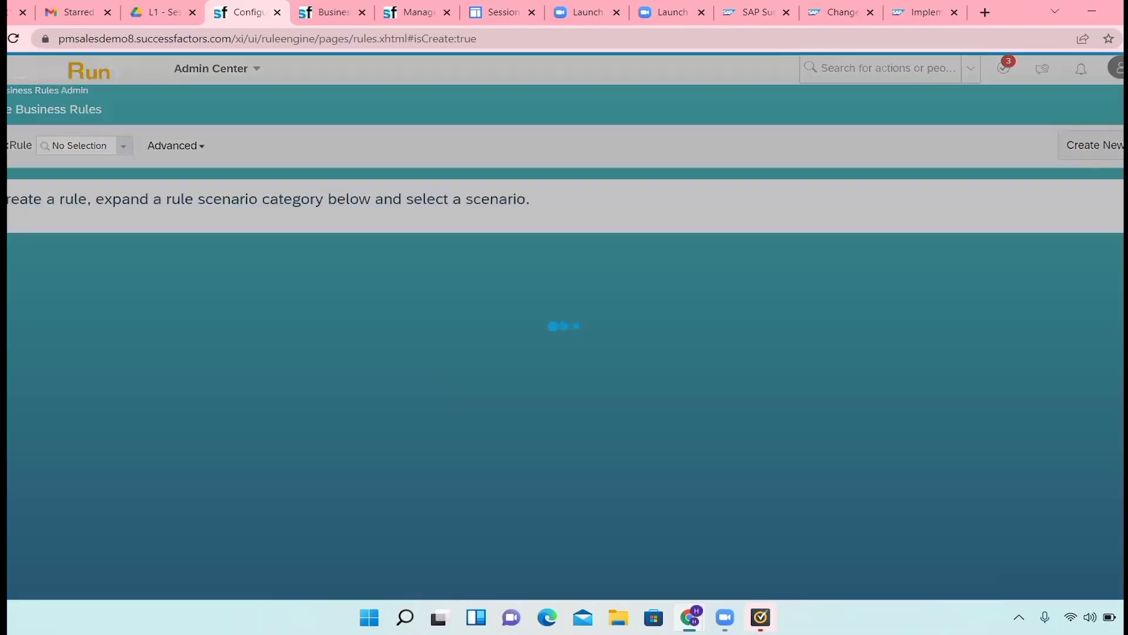
{"action": "scroll", "coordinate": [88, 445], "scroll_direction": "down", "scroll_amount": 2}
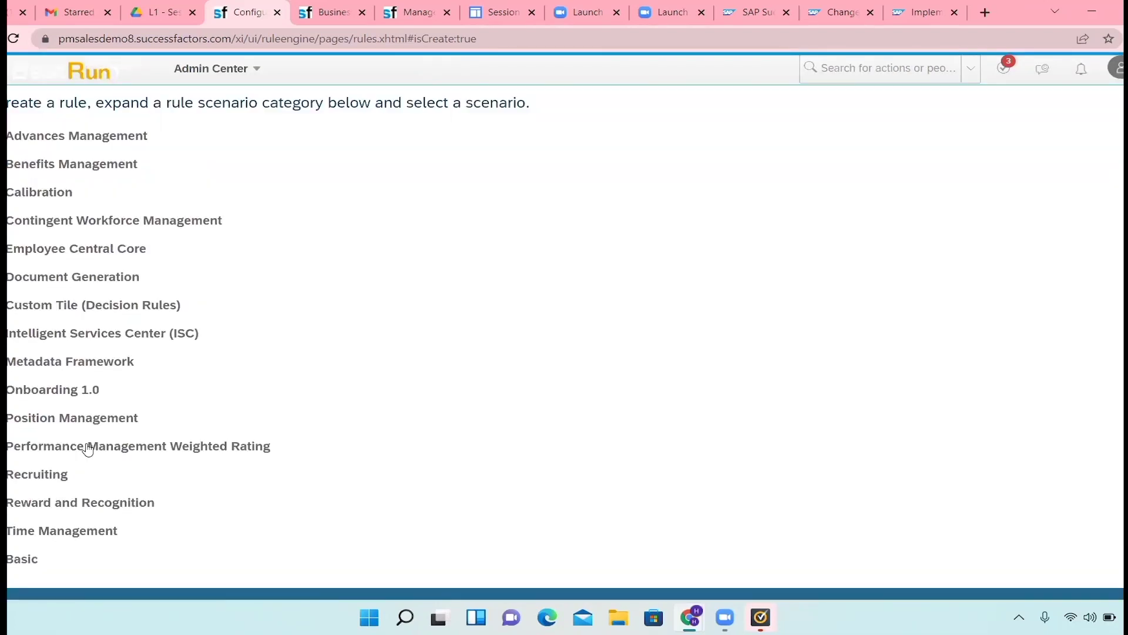
{"action": "left_click", "coordinate": [19, 563]}
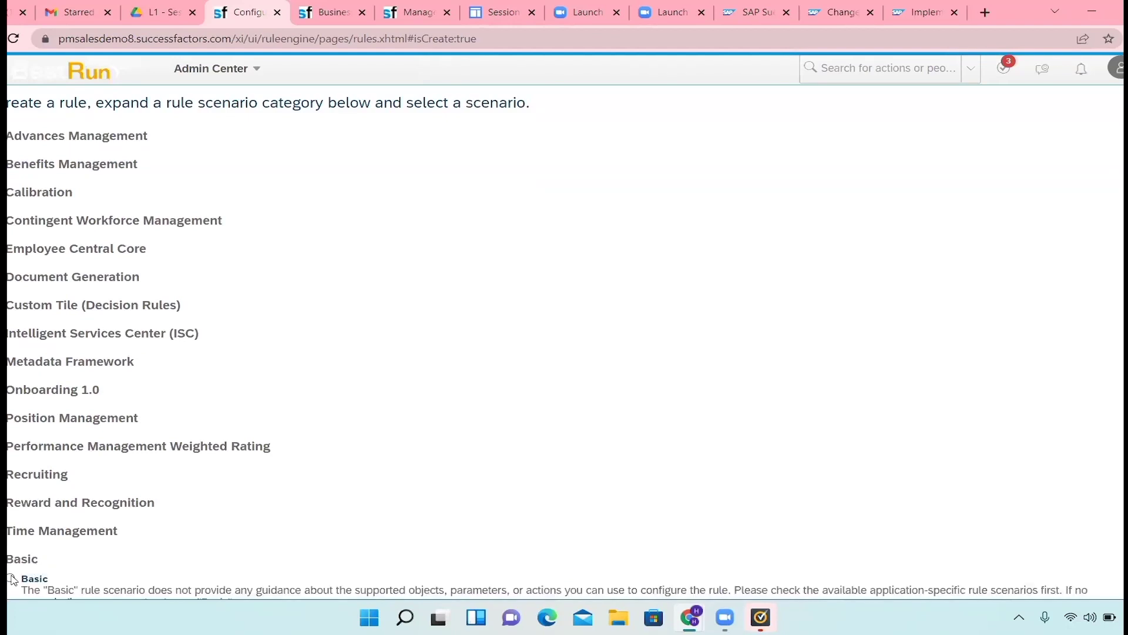
{"action": "left_click", "coordinate": [12, 579]}
Step: Name the new Basic rule "Marital Status" with the rule ID Marital_Status
{"action": "left_click", "coordinate": [842, 221]}
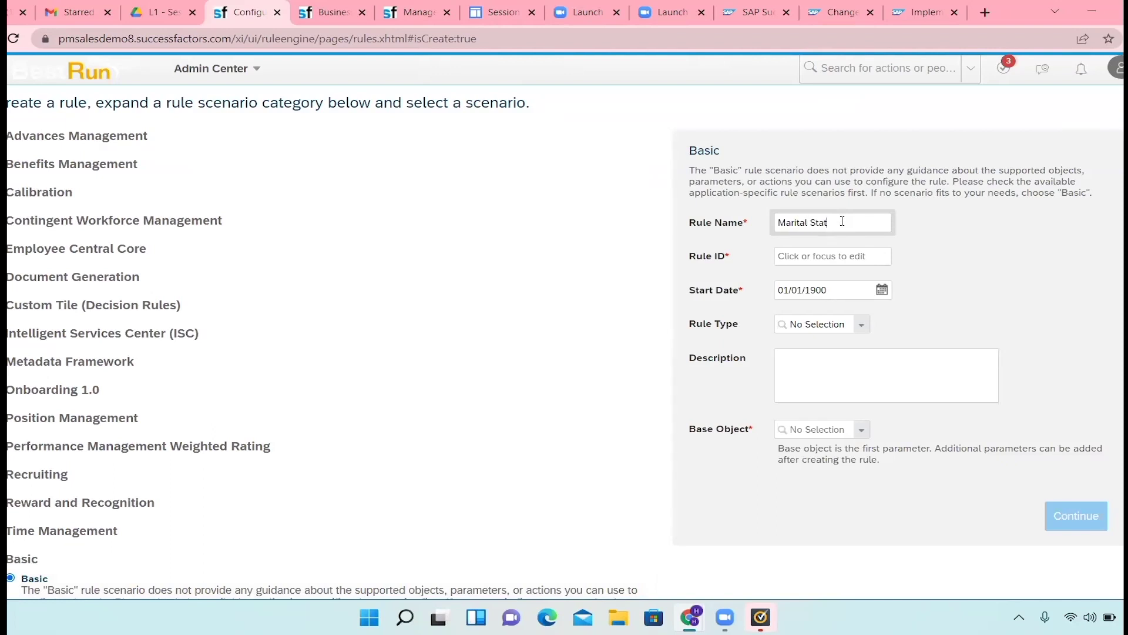
{"action": "left_click", "coordinate": [837, 254]}
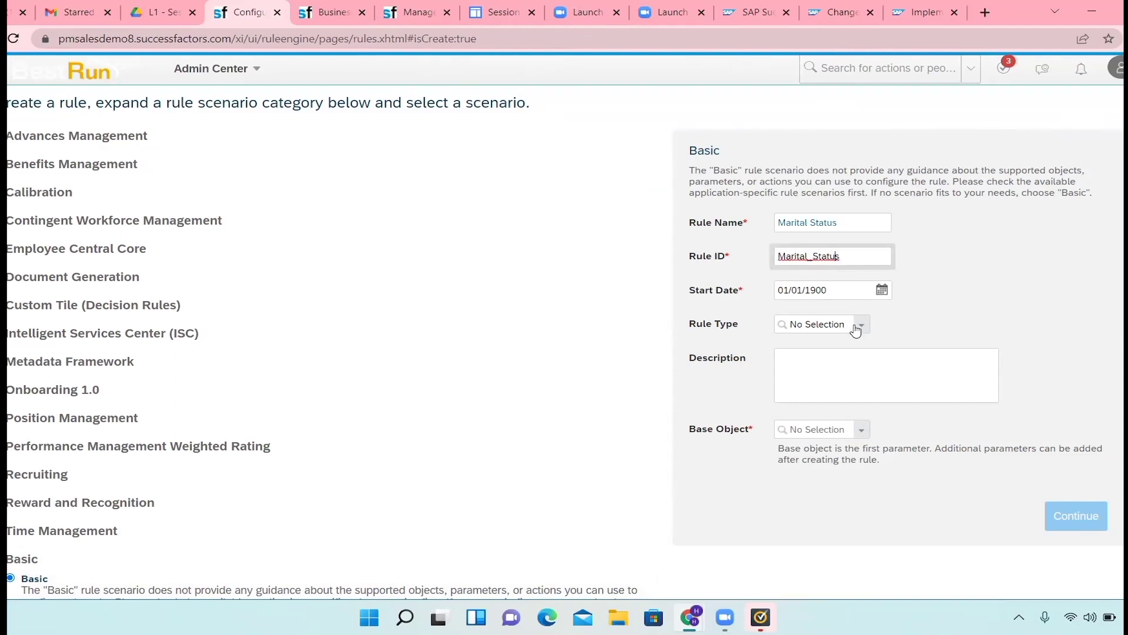
Step: Set the new rule's base object to Personal Information and continue to its rule definition
{"action": "left_click", "coordinate": [855, 432]}
{"action": "type", "text": "po"}
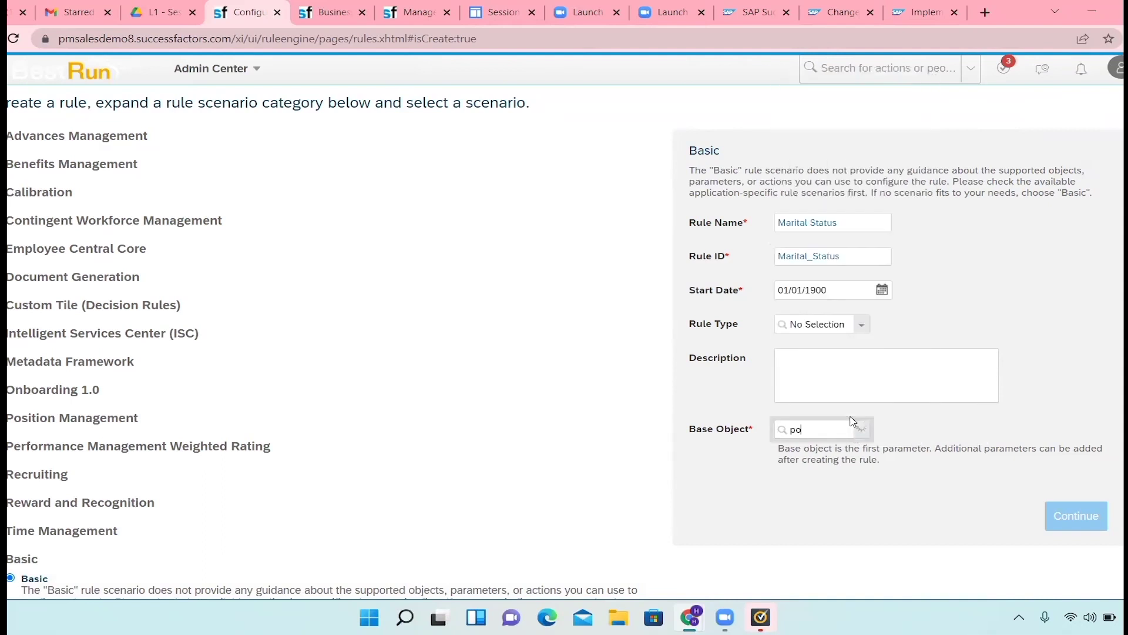
{"action": "key", "text": "BackSpace"}
{"action": "type", "text": "ersona"}
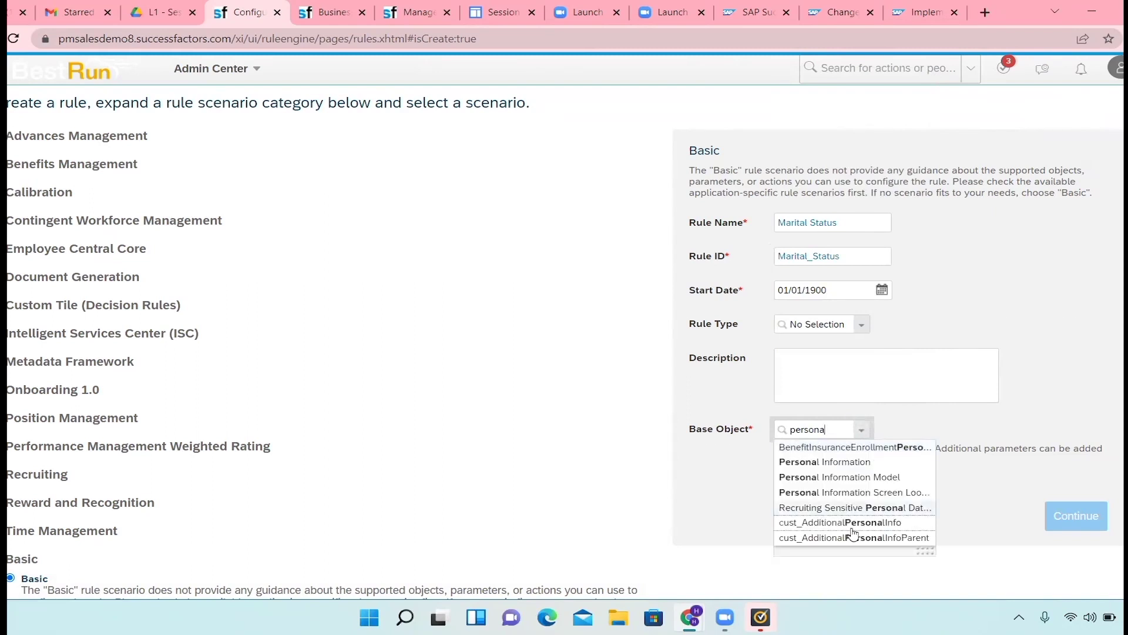
{"action": "left_click", "coordinate": [855, 462]}
{"action": "left_click", "coordinate": [1084, 515]}
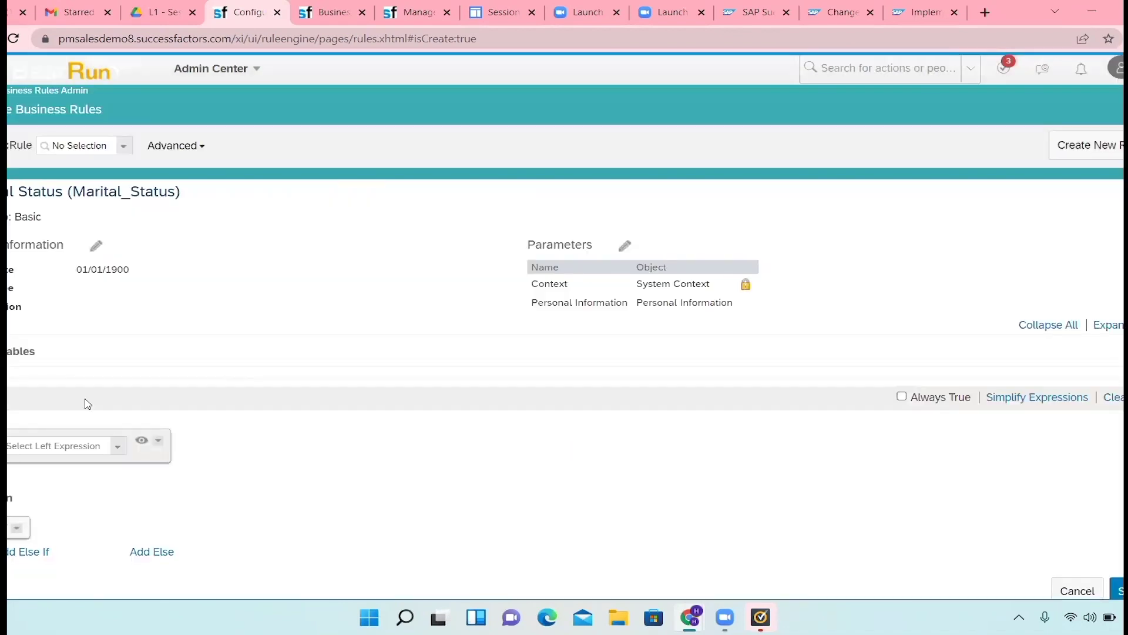
Step: Examine the fields under Marital Status among the If condition's left expressions without choosing one
{"action": "left_click", "coordinate": [118, 447]}
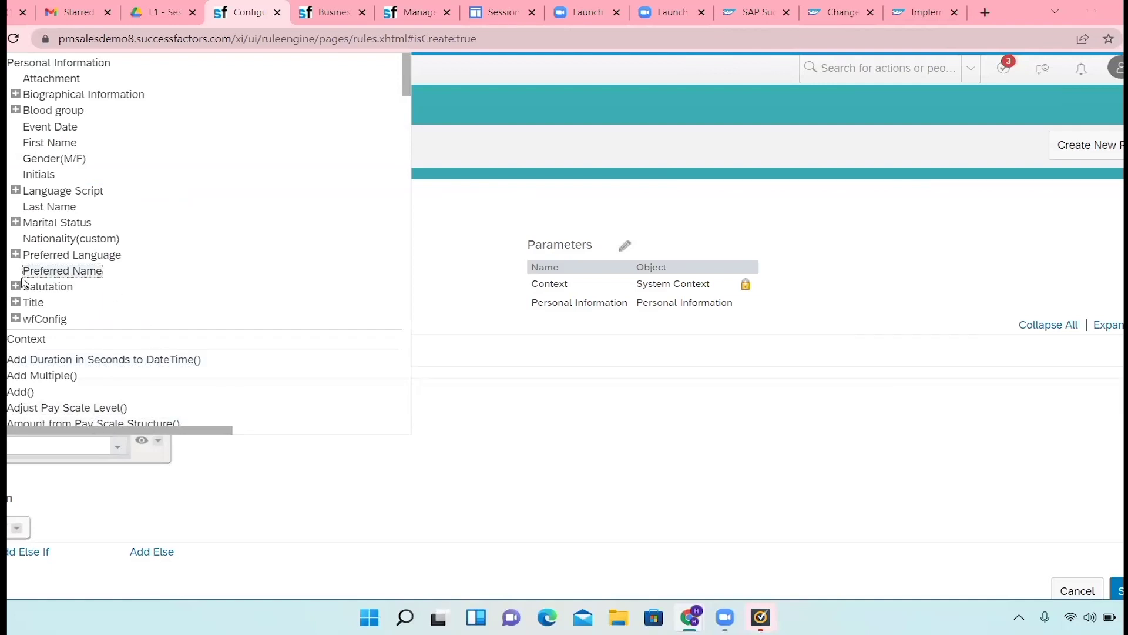
{"action": "left_click", "coordinate": [15, 223]}
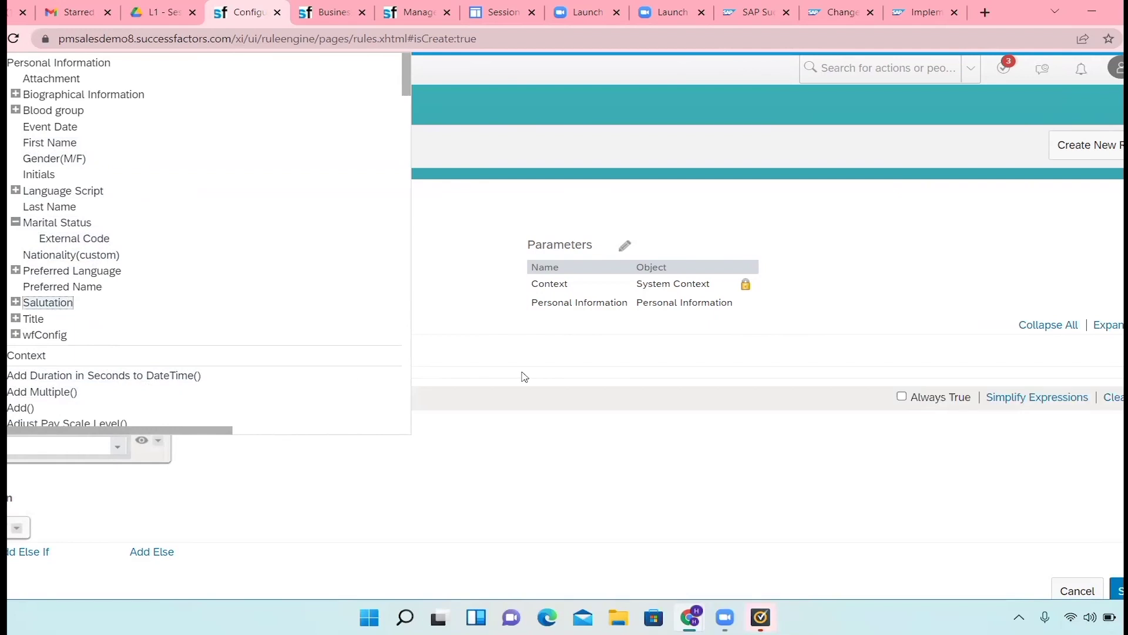
{"action": "left_click", "coordinate": [654, 466]}
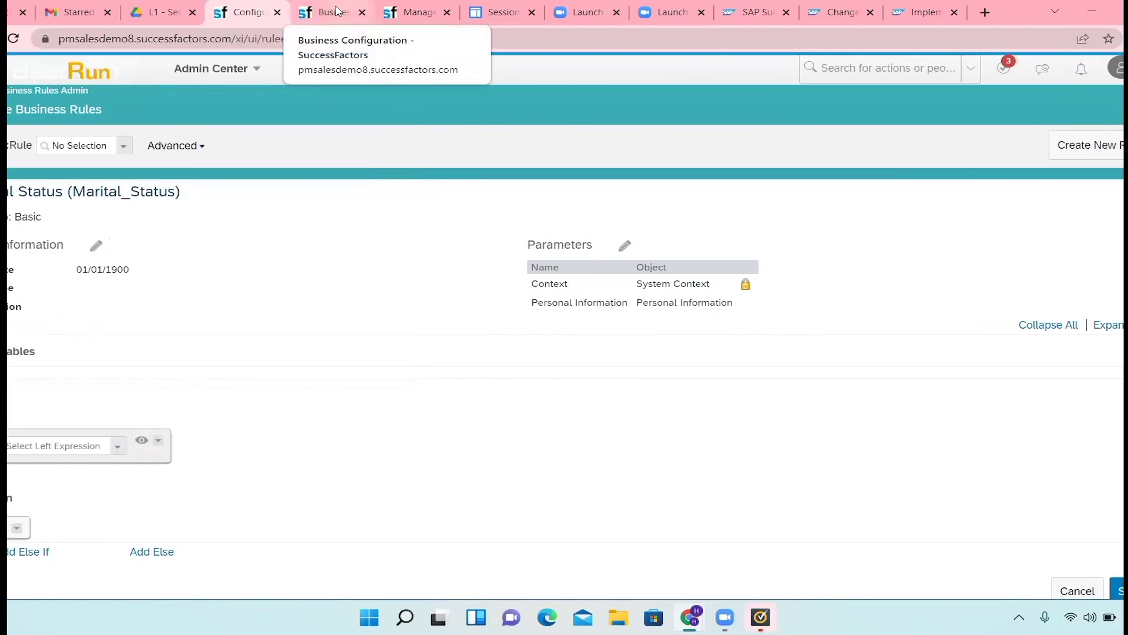
Step: Open the Marital Status Change Notification trigger rule from the Business Configuration details for correction and review its If conditions
{"action": "left_click", "coordinate": [340, 11]}
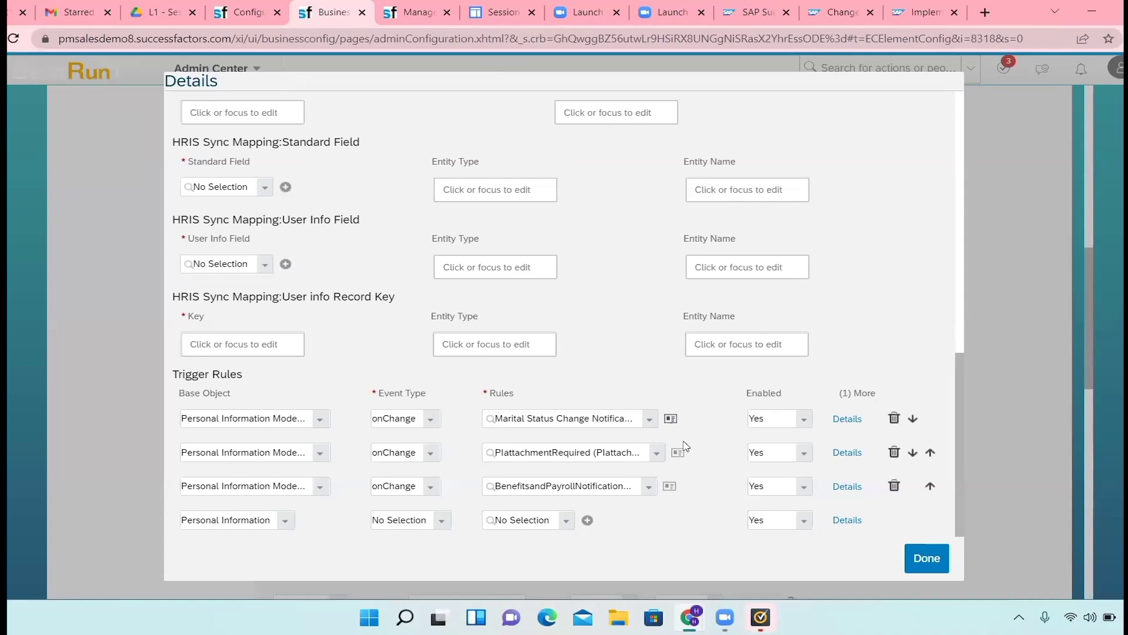
{"action": "left_click", "coordinate": [670, 420]}
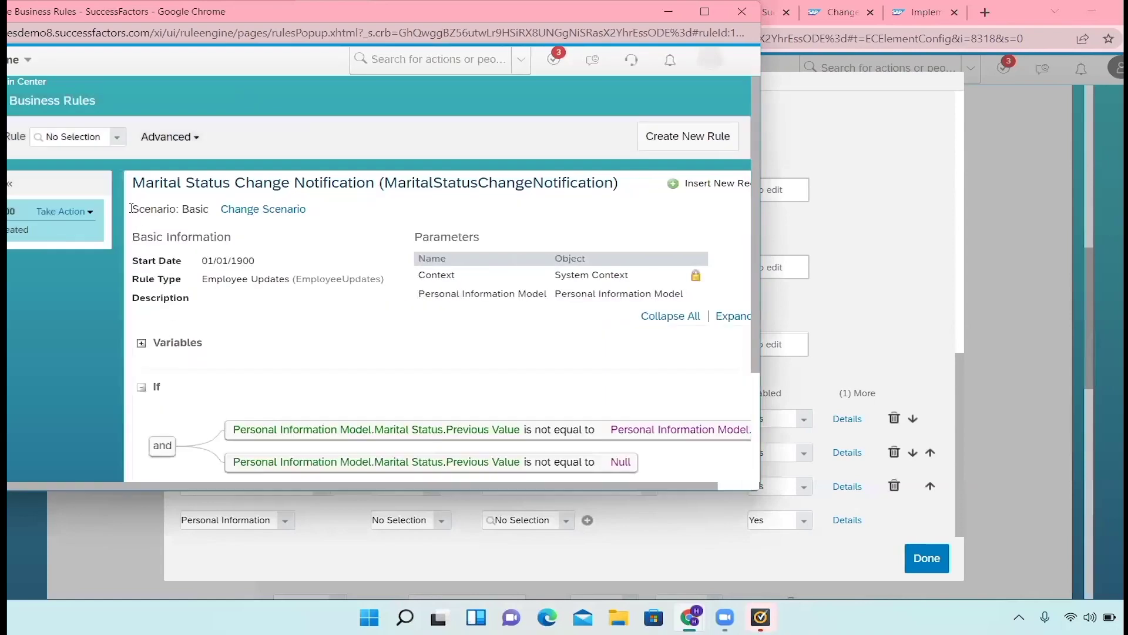
{"action": "left_click", "coordinate": [69, 212]}
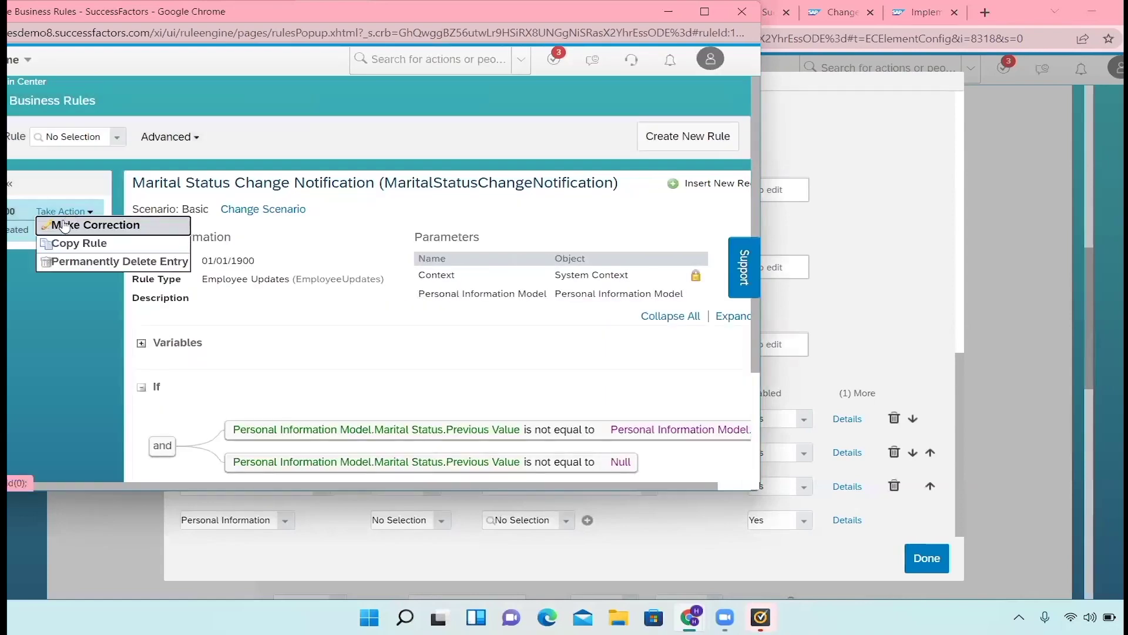
{"action": "left_click", "coordinate": [74, 224]}
{"action": "scroll", "coordinate": [246, 345], "scroll_direction": "down", "scroll_amount": 3}
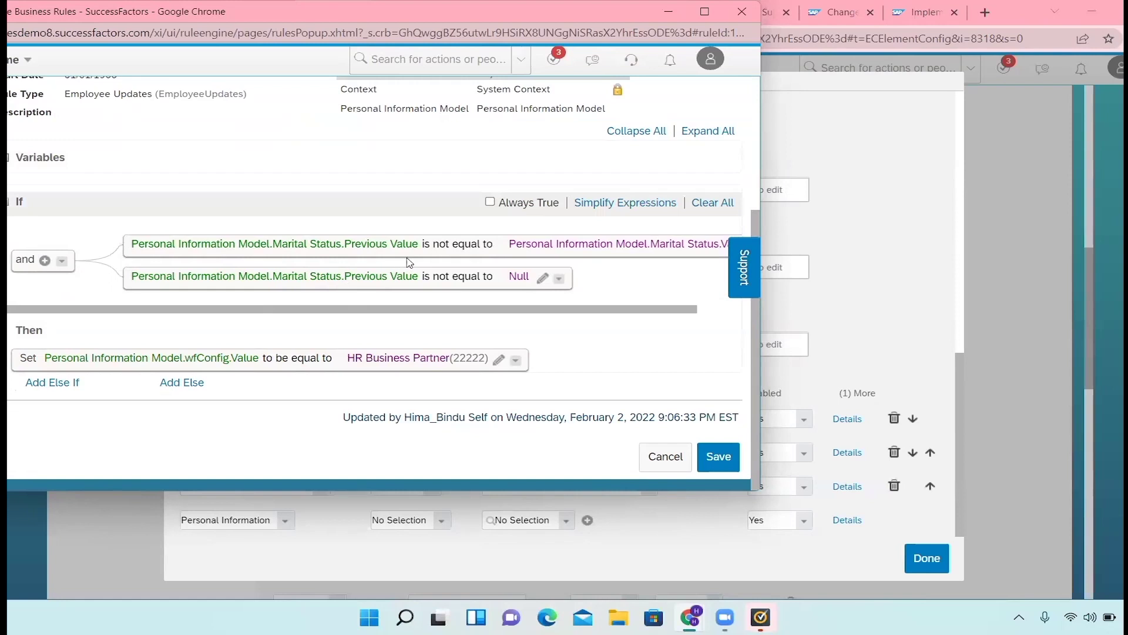
{"action": "scroll", "coordinate": [436, 321], "scroll_direction": "right", "scroll_amount": 2}
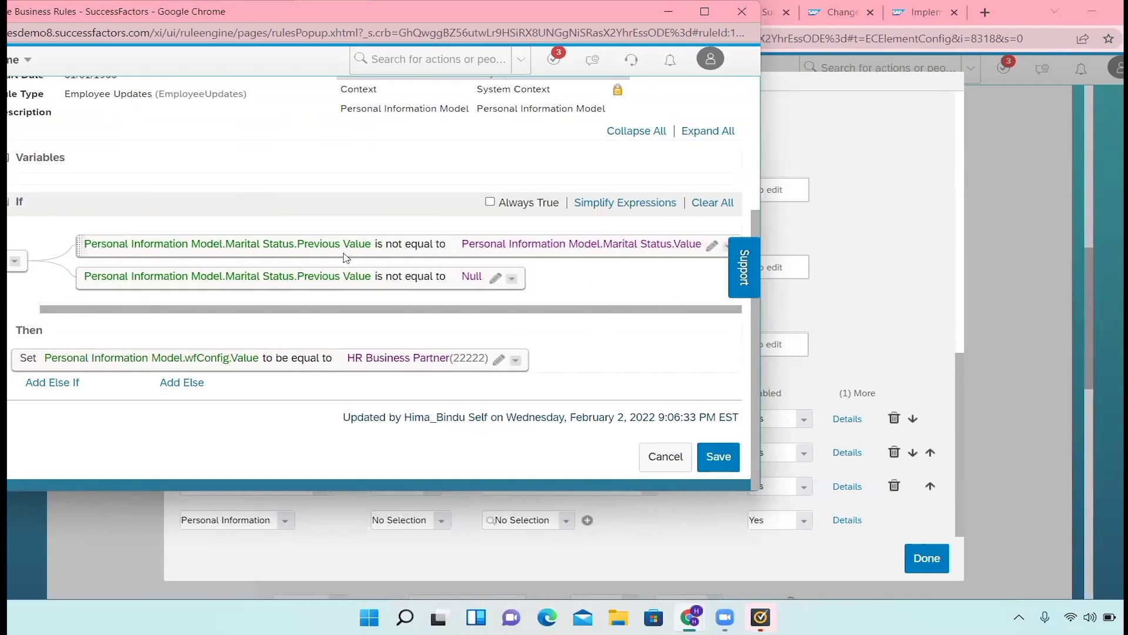
Step: Examine the fields under Marital Status and its Previous Value for the left expression of the notification rule's first If condition
{"action": "left_click", "coordinate": [712, 246]}
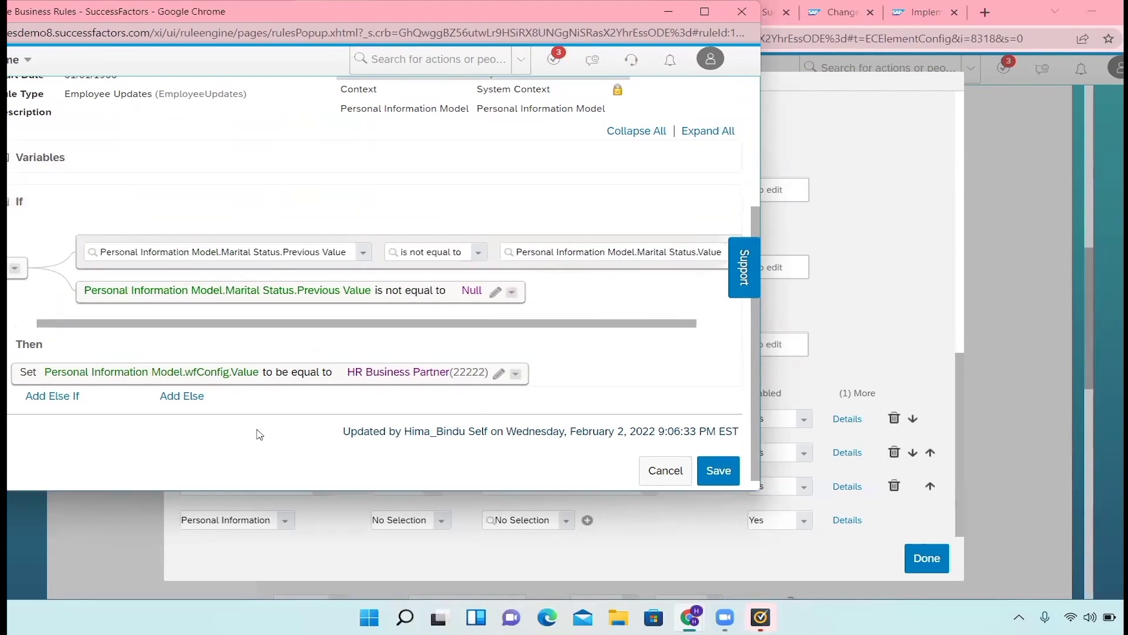
{"action": "scroll", "coordinate": [239, 433], "scroll_direction": "down", "scroll_amount": 1}
{"action": "mouse_move", "coordinate": [259, 251]}
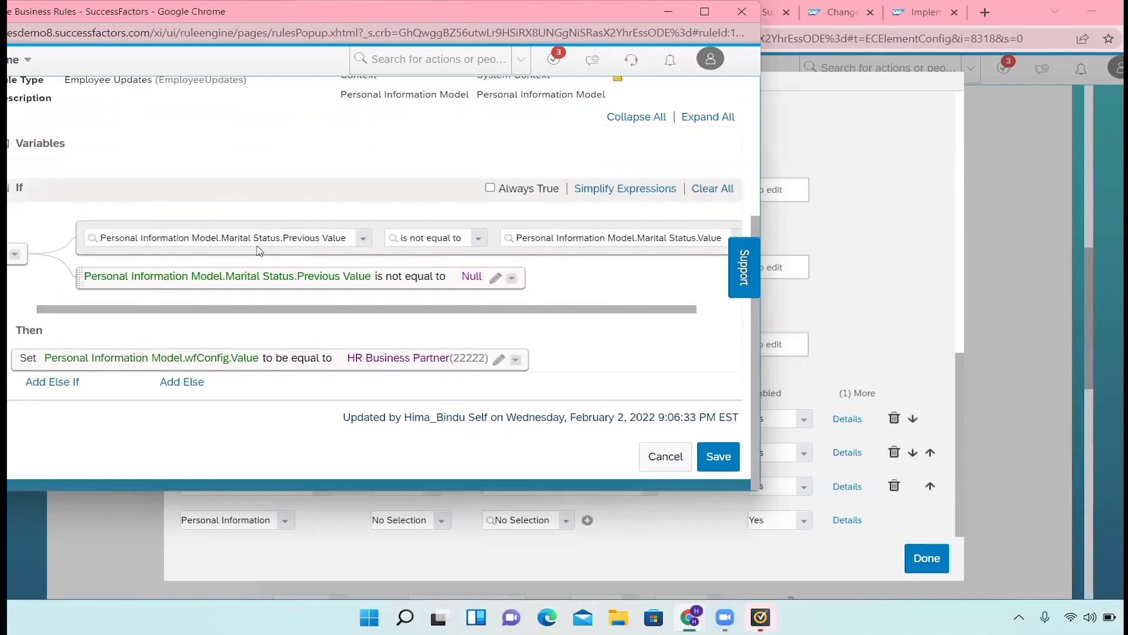
{"action": "left_click", "coordinate": [363, 238]}
{"action": "left_click", "coordinate": [363, 238]}
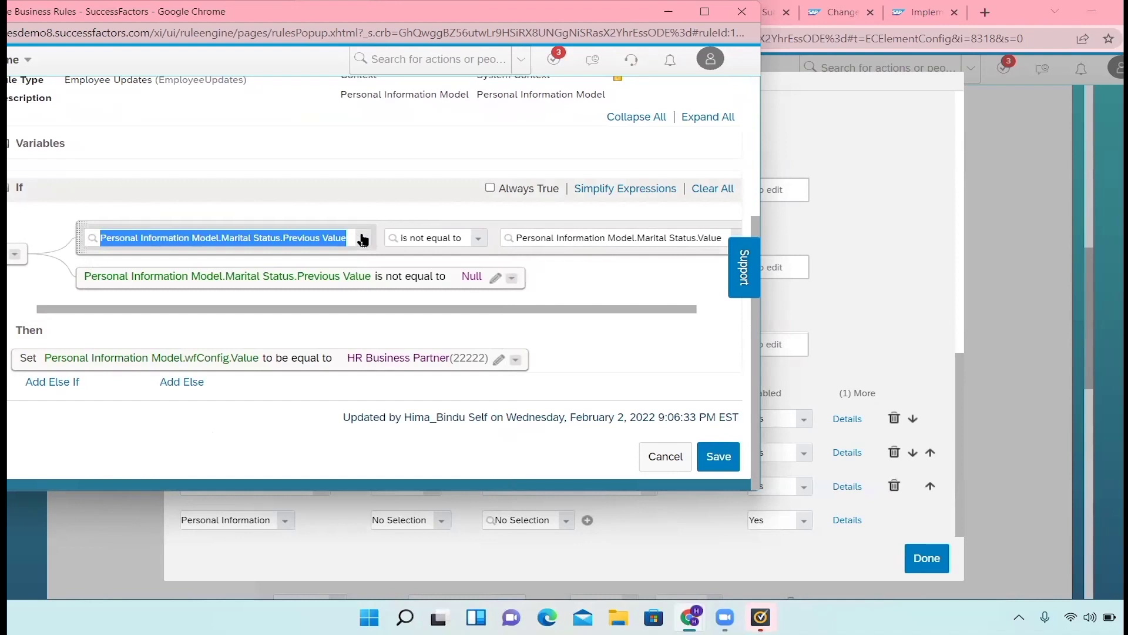
{"action": "left_click", "coordinate": [362, 238]}
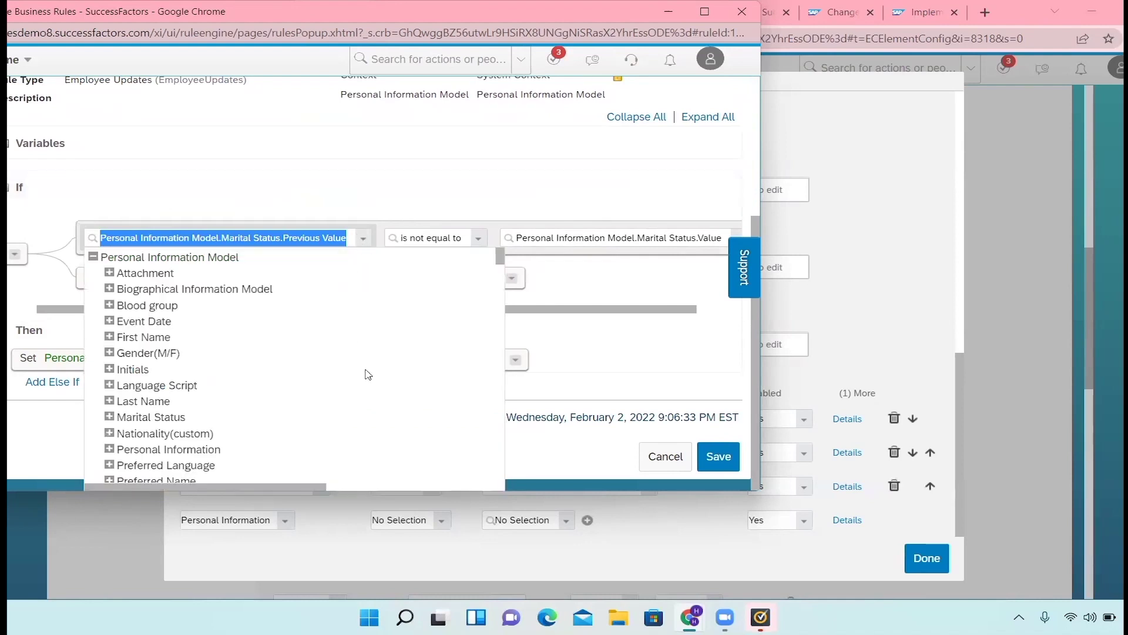
{"action": "scroll", "coordinate": [285, 392], "scroll_direction": "down", "scroll_amount": 2}
{"action": "left_click", "coordinate": [110, 343]}
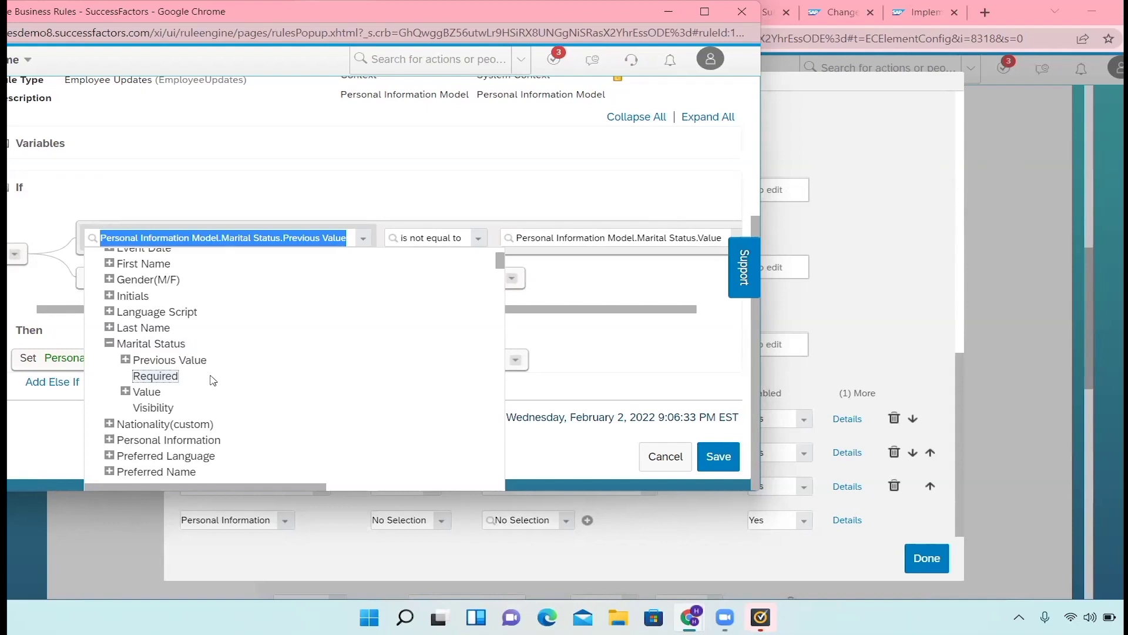
{"action": "left_click", "coordinate": [125, 360]}
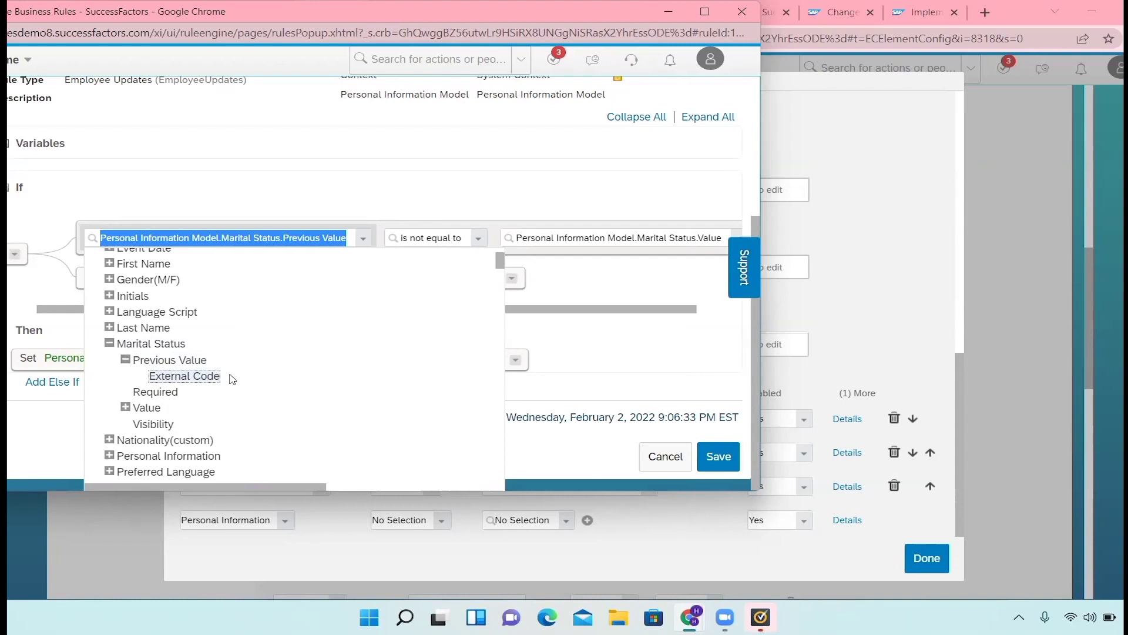
Step: Check the notification rule's type and parameters without leaving its correction, and return to the new Marital Status rule
{"action": "left_click", "coordinate": [669, 459]}
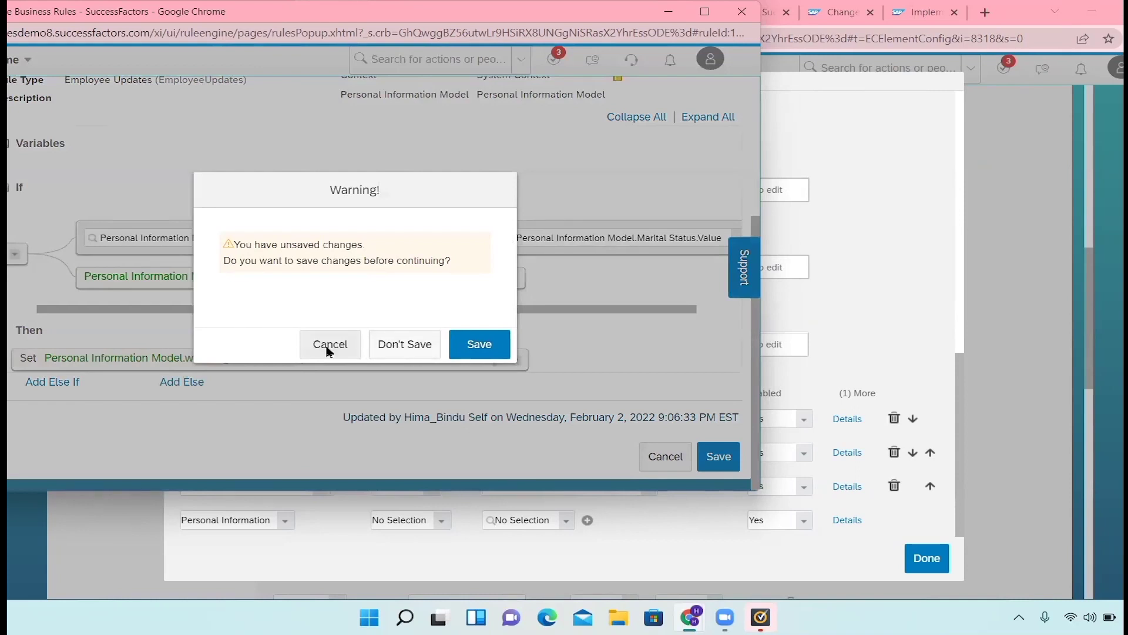
{"action": "left_click", "coordinate": [329, 351]}
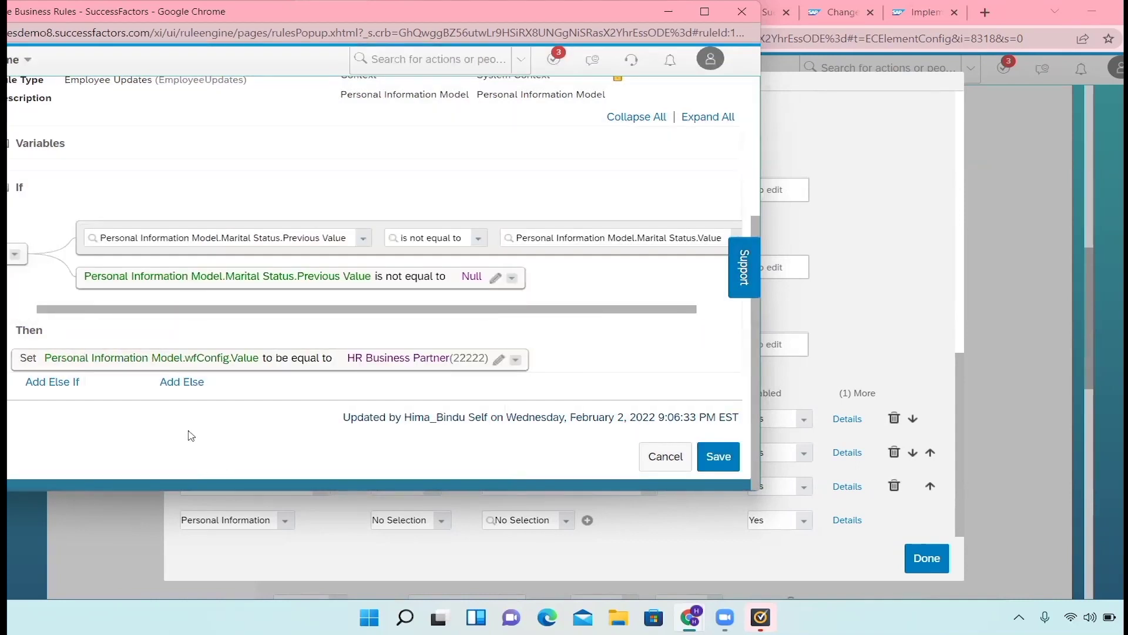
{"action": "scroll", "coordinate": [382, 202], "scroll_direction": "up", "scroll_amount": 4}
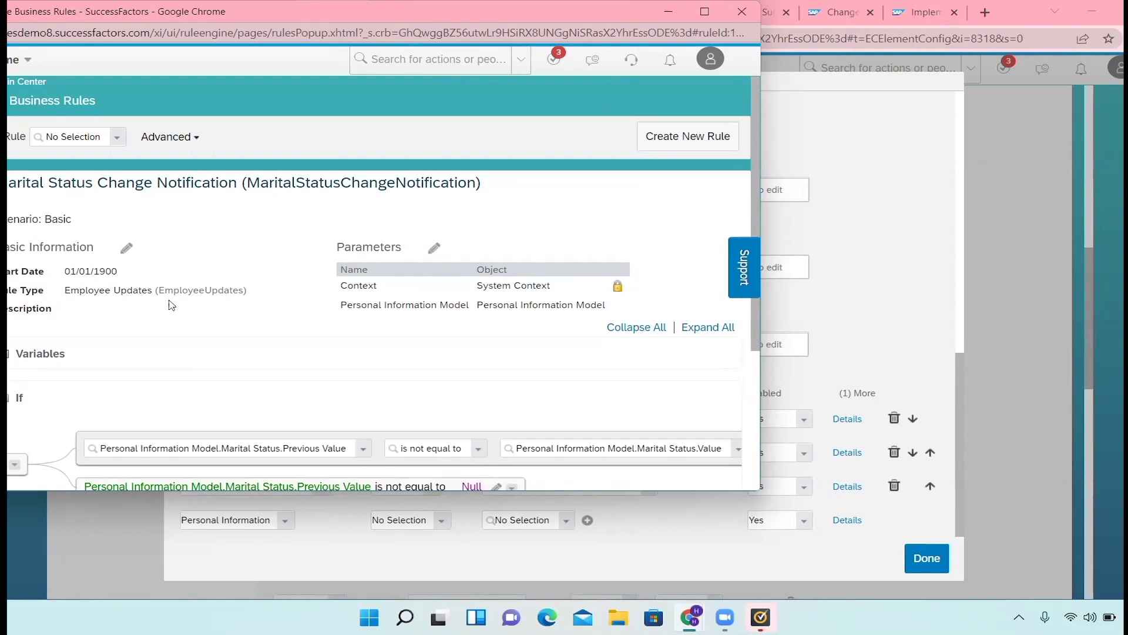
{"action": "left_click", "coordinate": [664, 12]}
{"action": "left_click", "coordinate": [242, 13]}
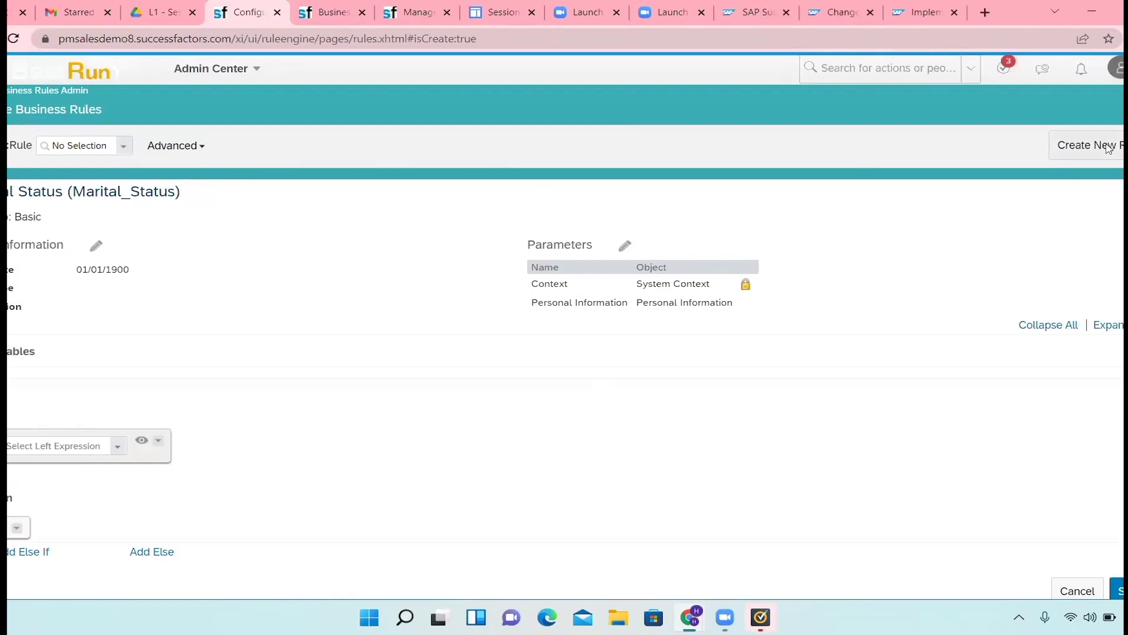
Step: Discard the unsaved rule based on Personal Information and start another one with the Basic scenario
{"action": "left_click", "coordinate": [1093, 590]}
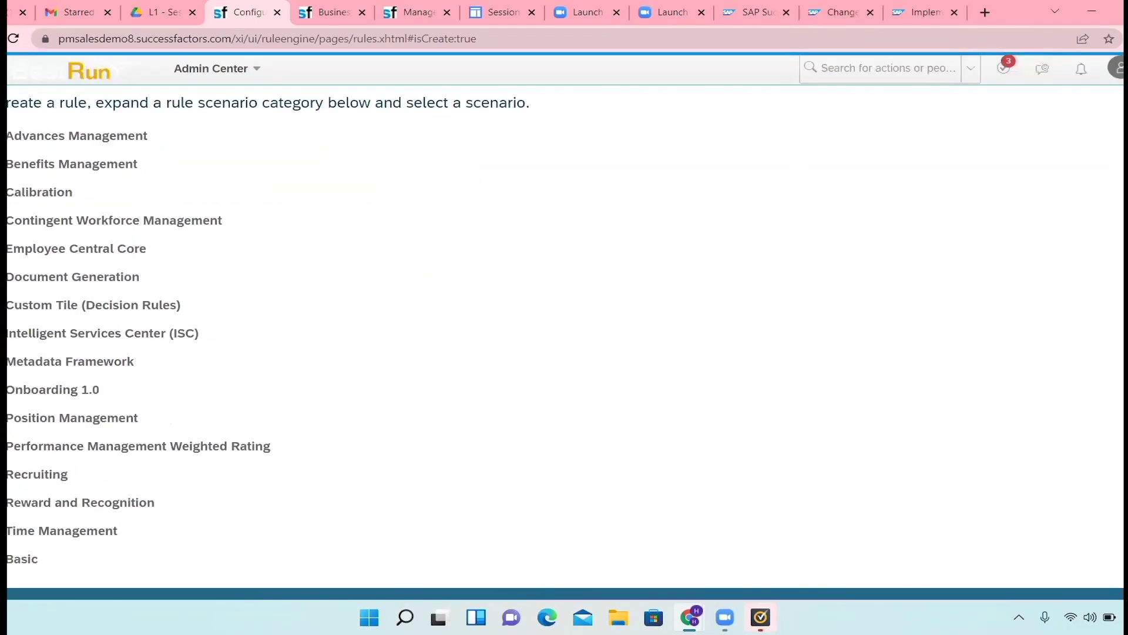
{"action": "left_click", "coordinate": [21, 565]}
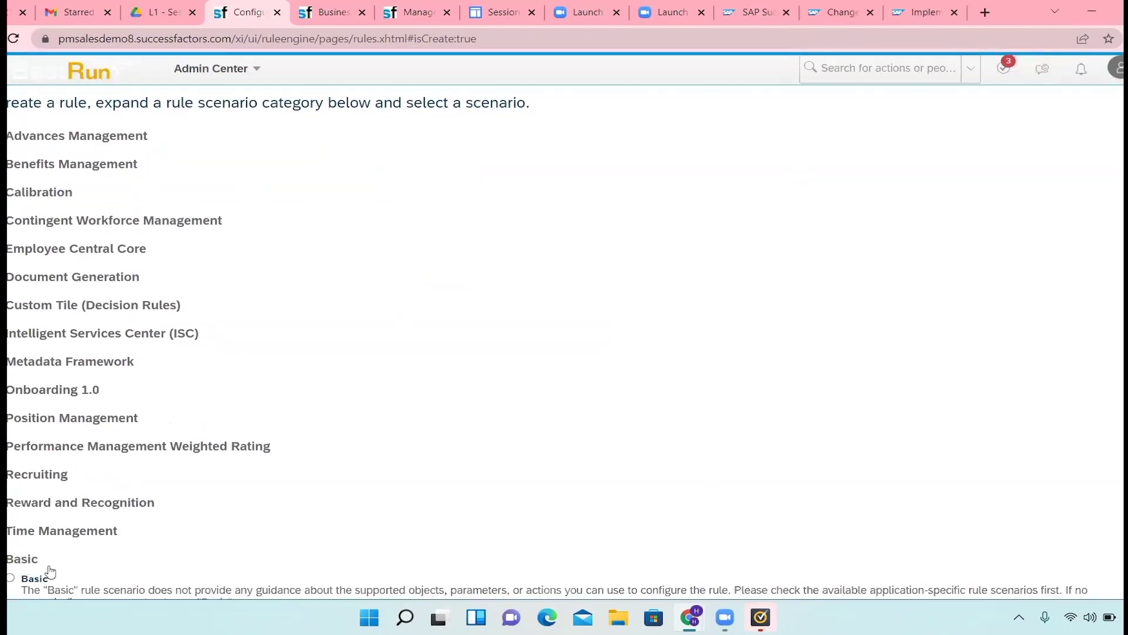
{"action": "left_click", "coordinate": [11, 578]}
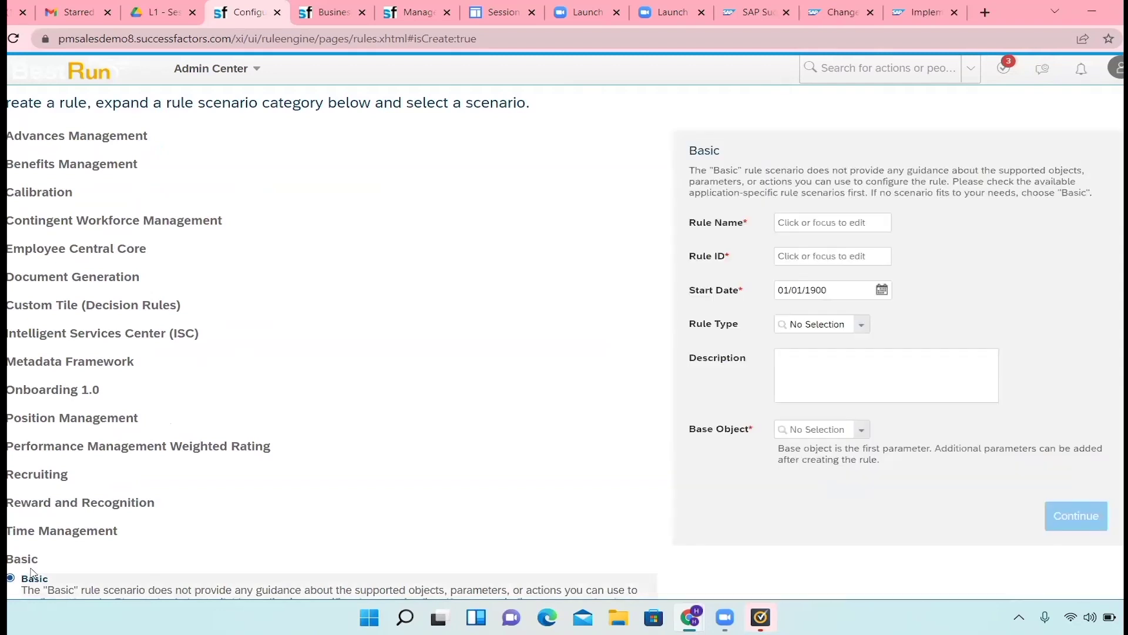
Step: Name the rule "Marital Status" with the rule ID Marital_Status and set its rule type to Employee Updates
{"action": "left_click", "coordinate": [810, 224]}
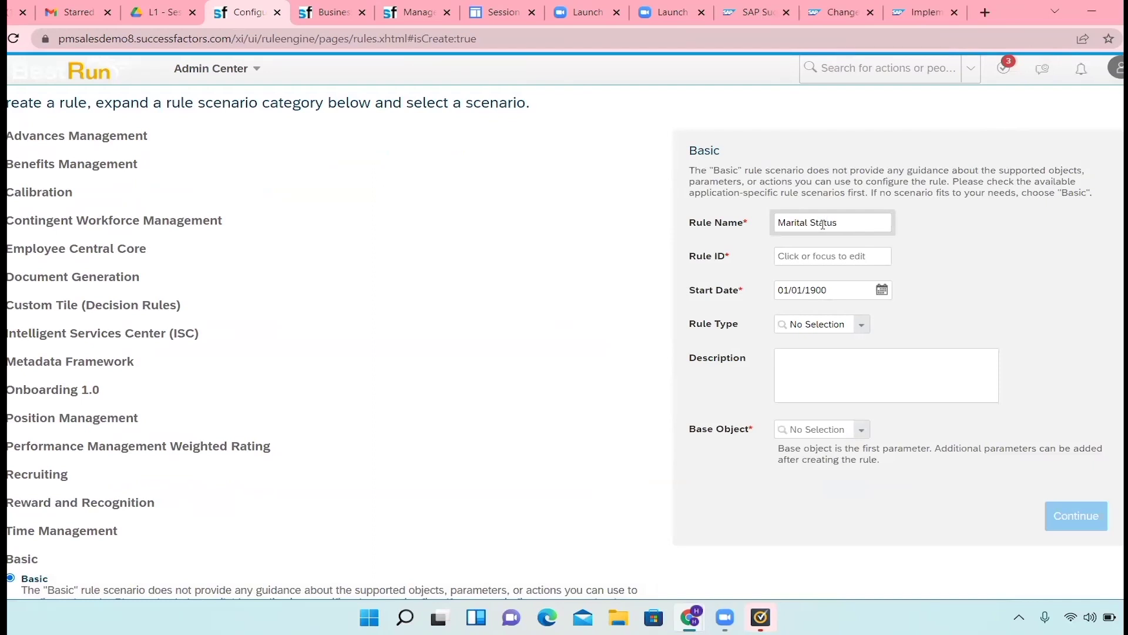
{"action": "left_click", "coordinate": [823, 257]}
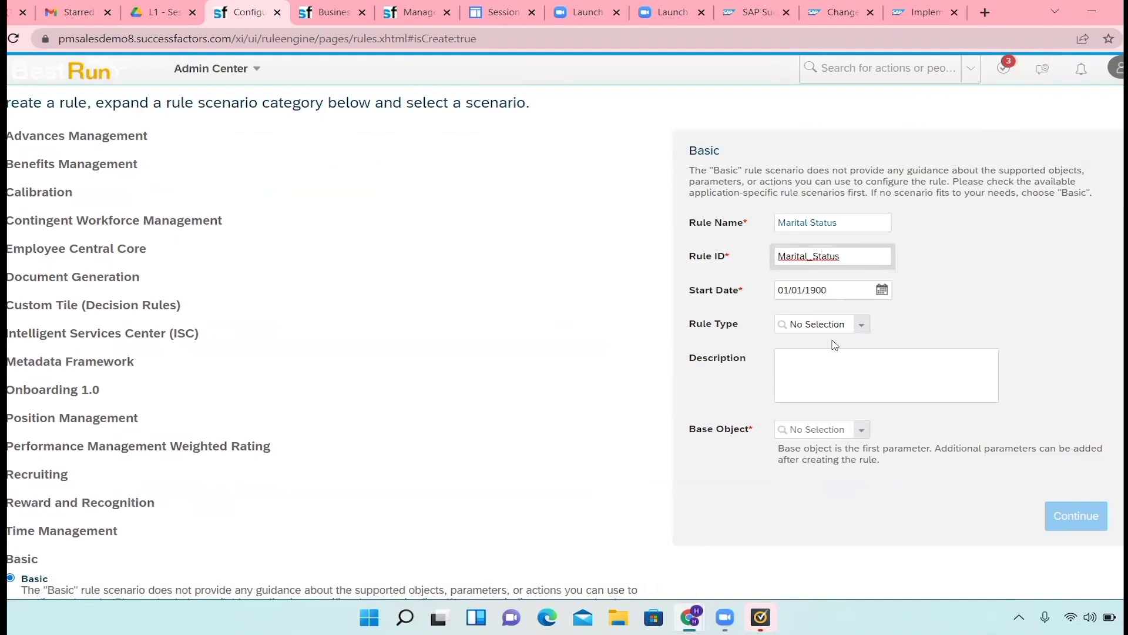
{"action": "left_click", "coordinate": [859, 325]}
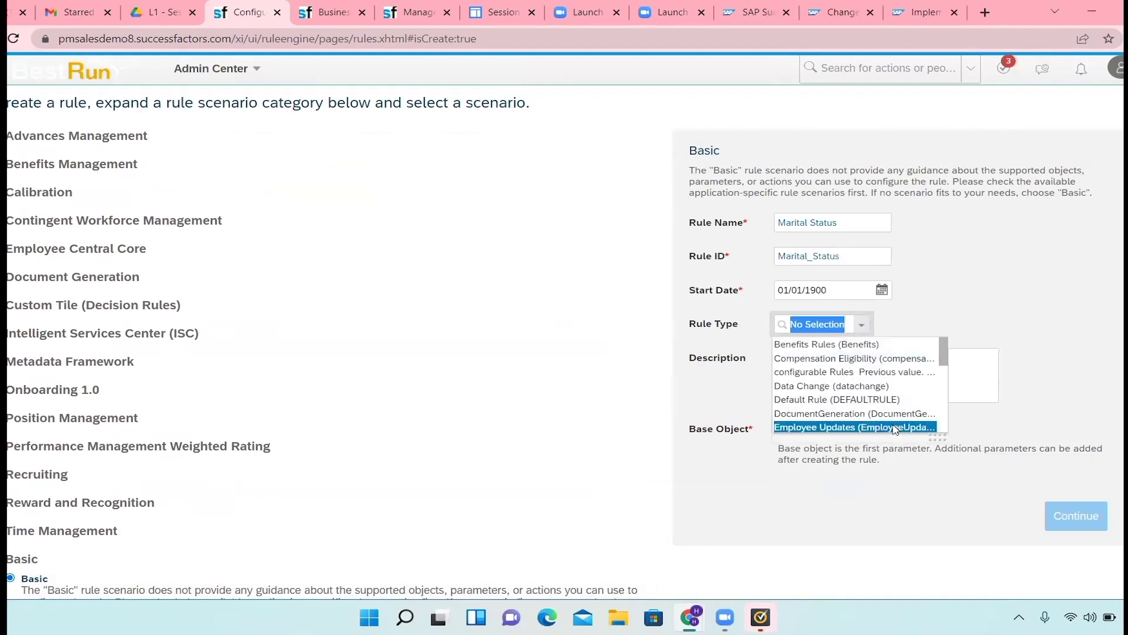
{"action": "left_click", "coordinate": [895, 429]}
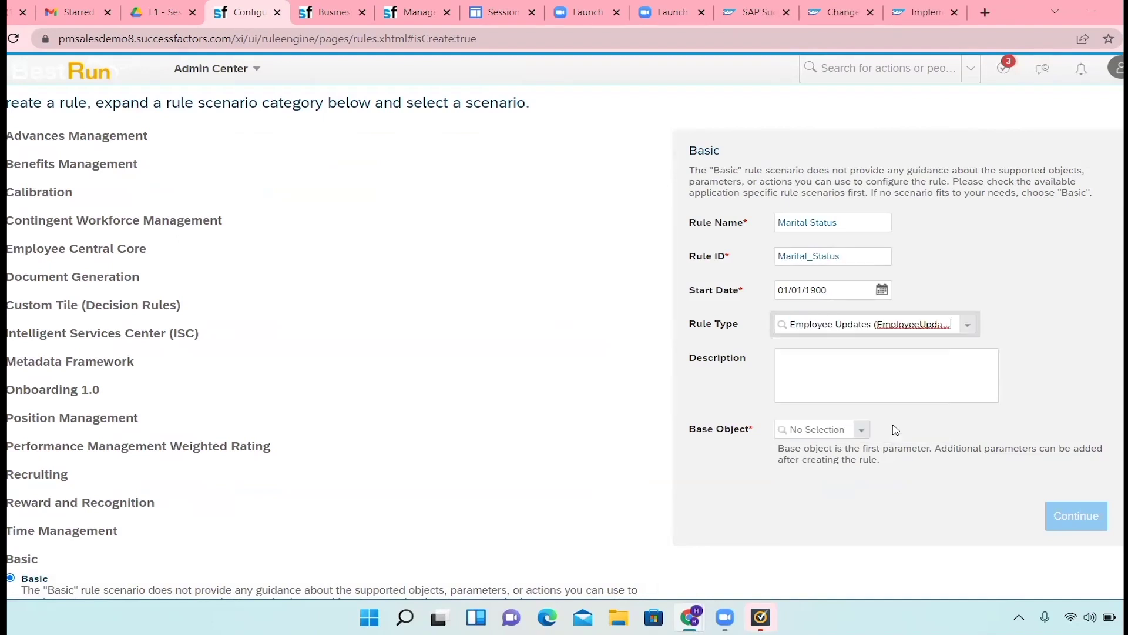
Step: Set the base object to Personal Information Model and continue to the rule definition
{"action": "left_click", "coordinate": [862, 430]}
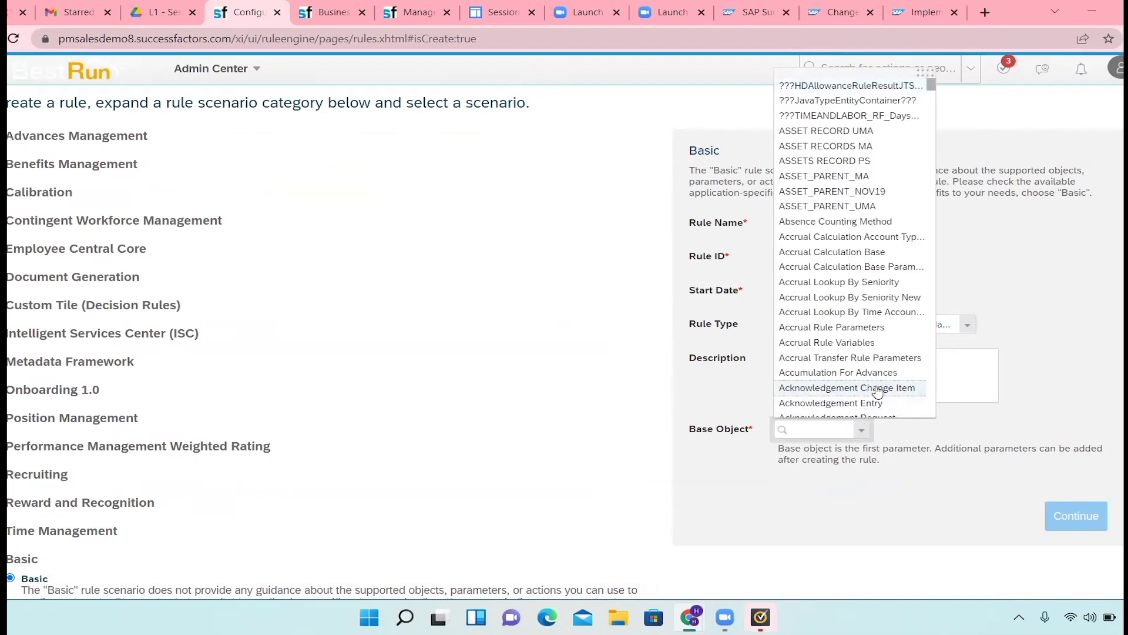
{"action": "type", "text": "per"}
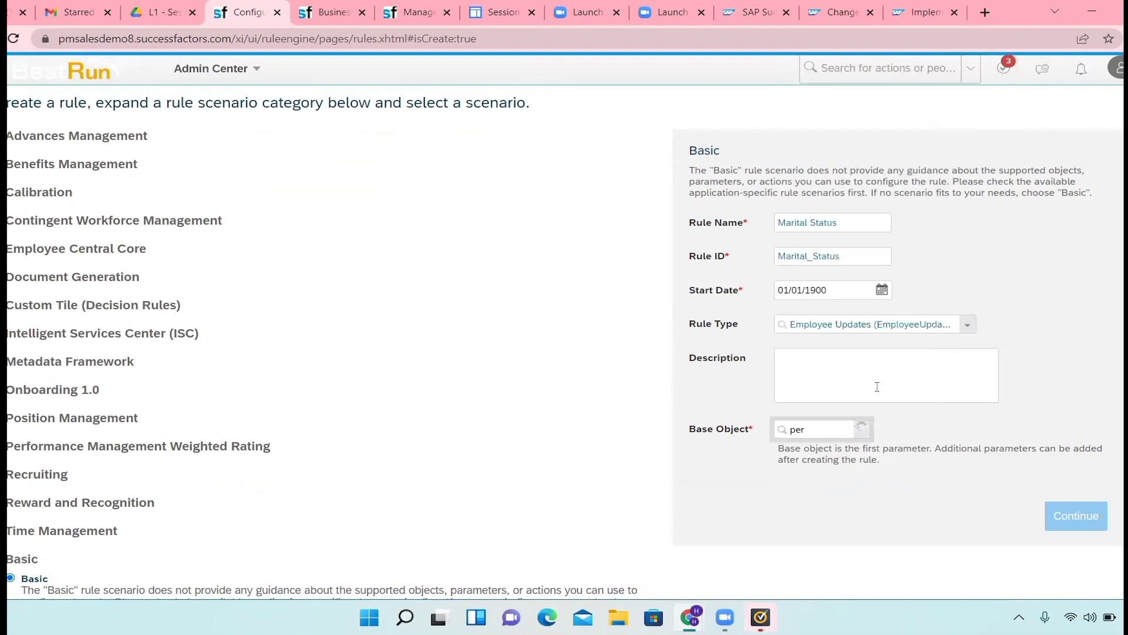
{"action": "type", "text": "so"}
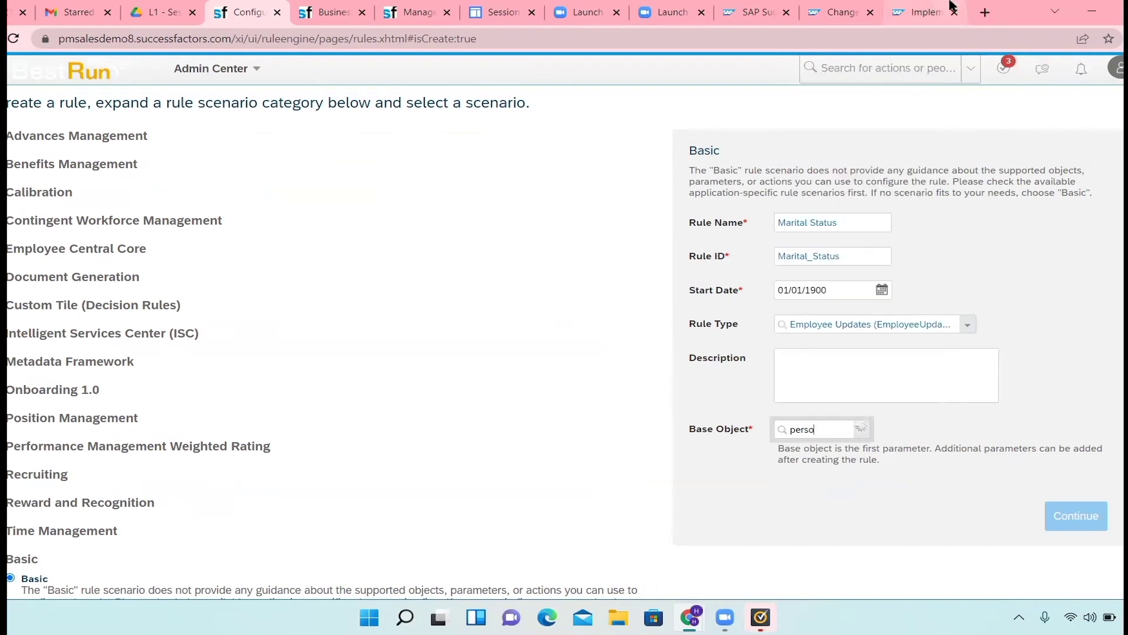
{"action": "type", "text": "nal"}
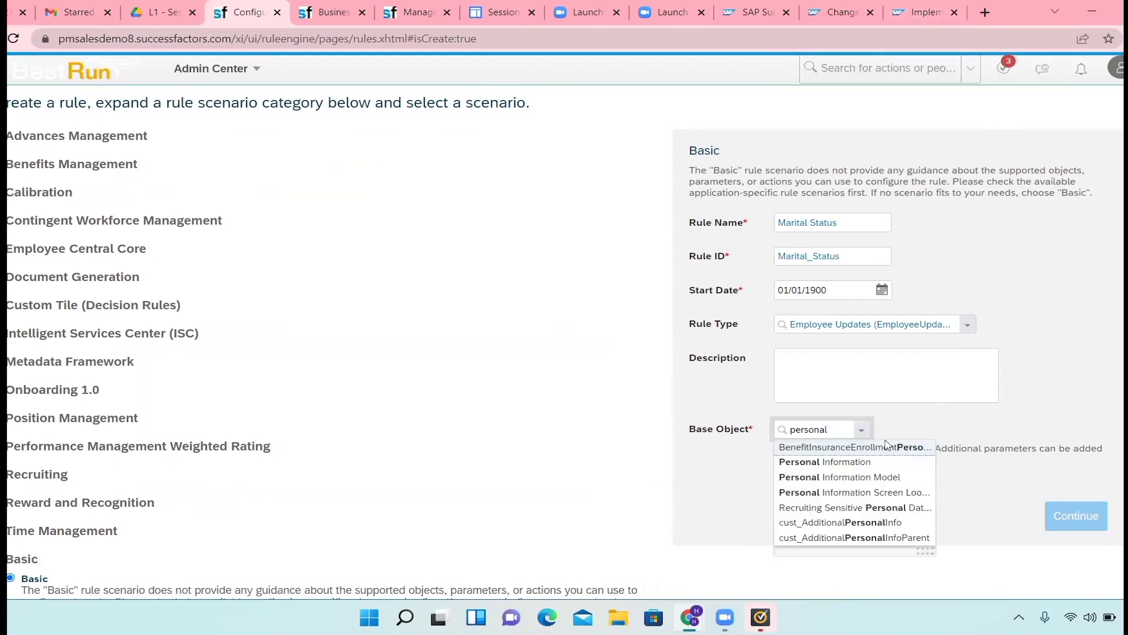
{"action": "left_click", "coordinate": [883, 477]}
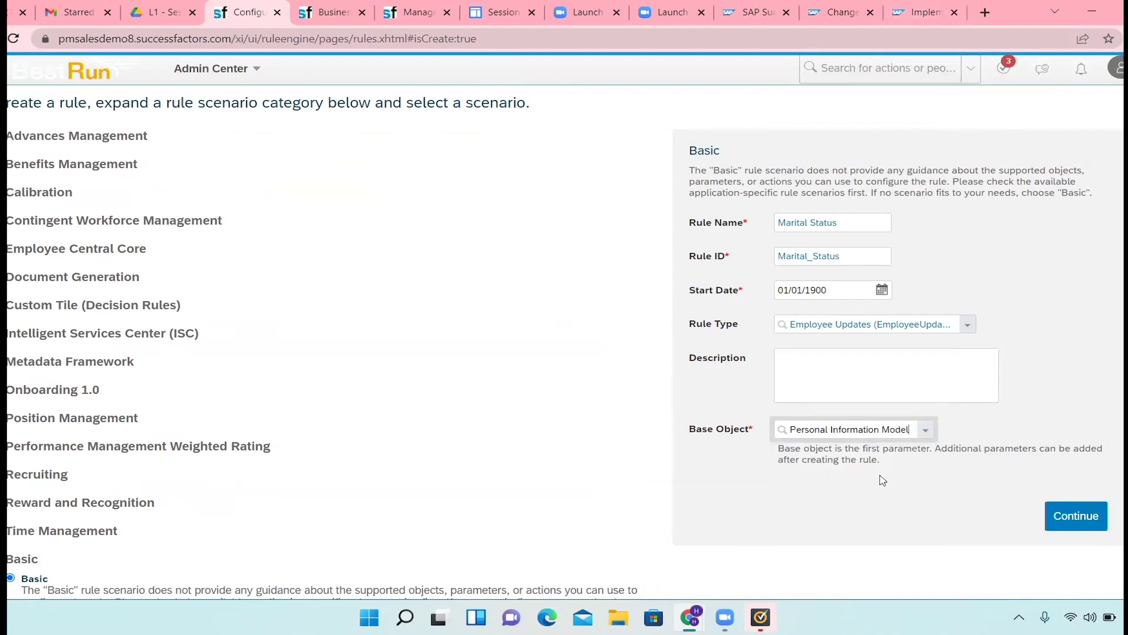
{"action": "left_click", "coordinate": [1057, 514]}
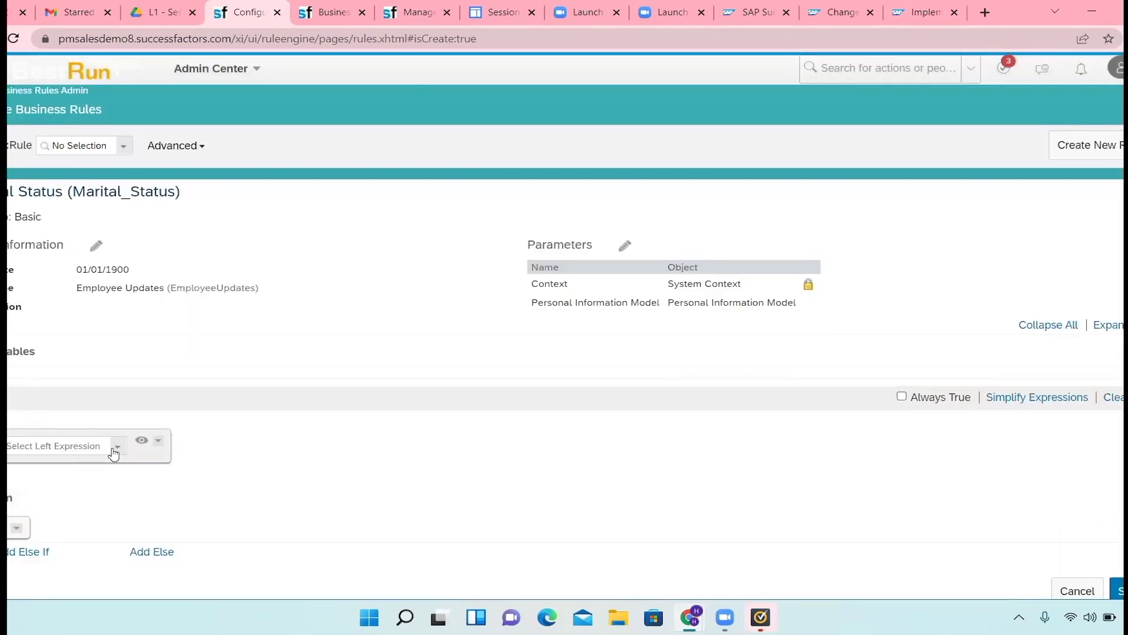
Step: Set the If condition's left expression to Marital Status.Previous Value from Personal Information Model
{"action": "left_click", "coordinate": [114, 448]}
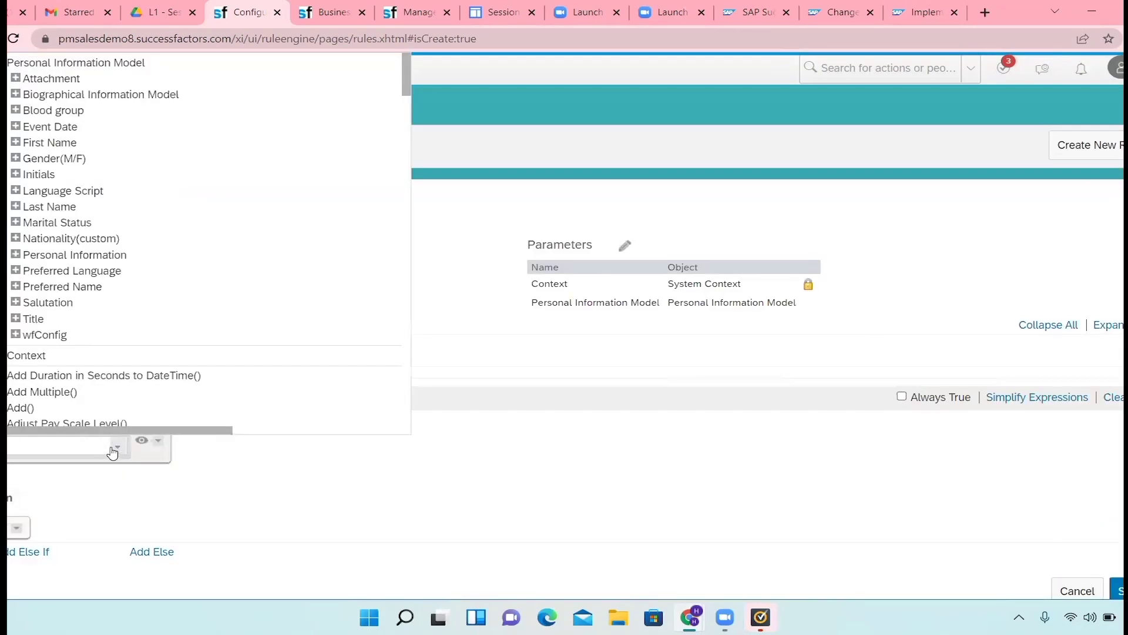
{"action": "left_click", "coordinate": [16, 222]}
{"action": "left_click", "coordinate": [56, 242]}
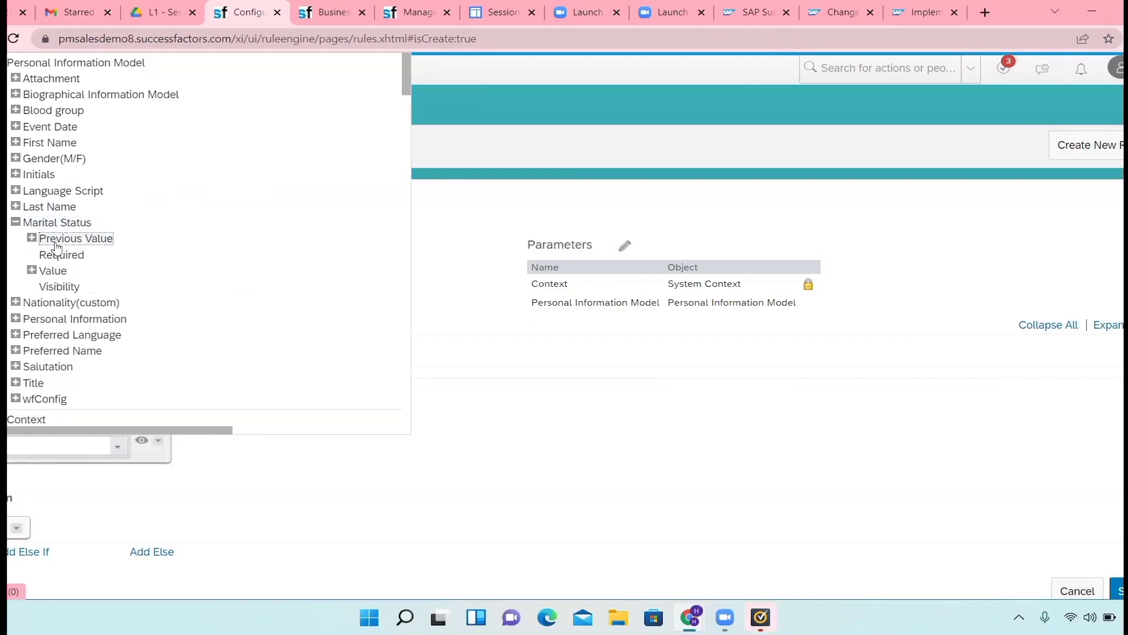
{"action": "left_click", "coordinate": [59, 238]}
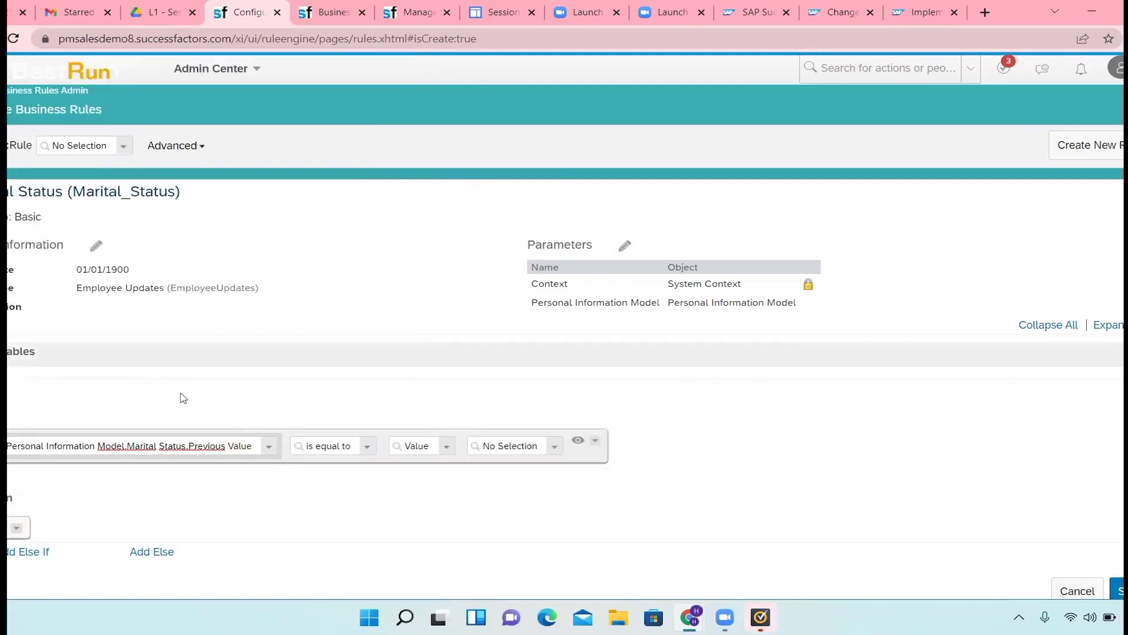
Step: Try the External Code of the marital status's previous value as left expression, and set it back to Marital Status.Previous Value
{"action": "left_click", "coordinate": [270, 446]}
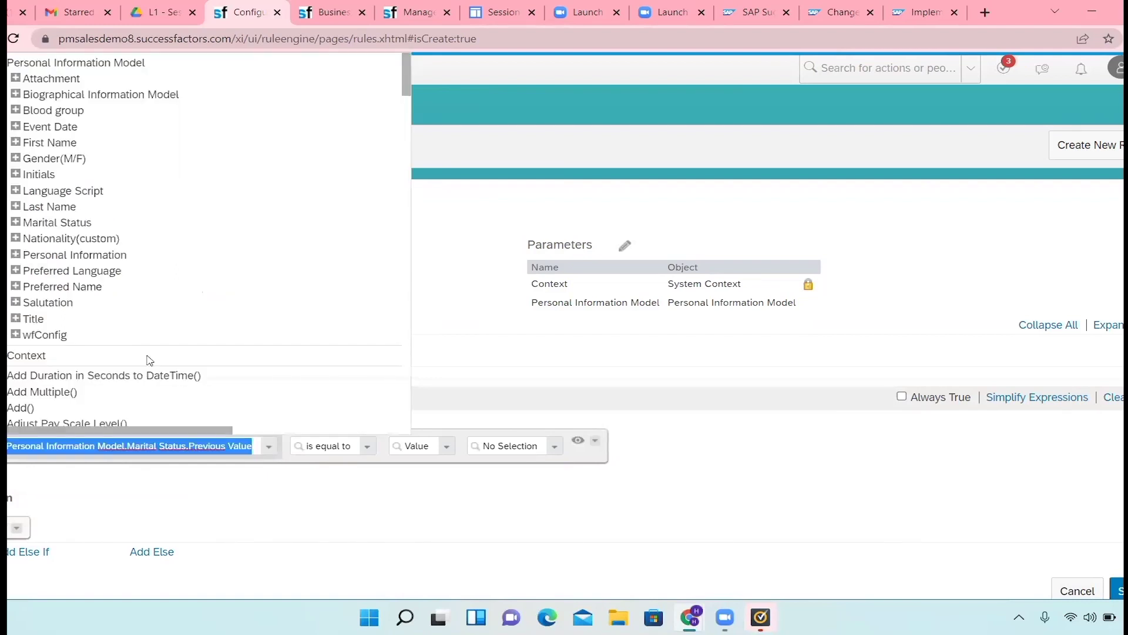
{"action": "left_click", "coordinate": [16, 222]}
{"action": "left_click", "coordinate": [31, 238]}
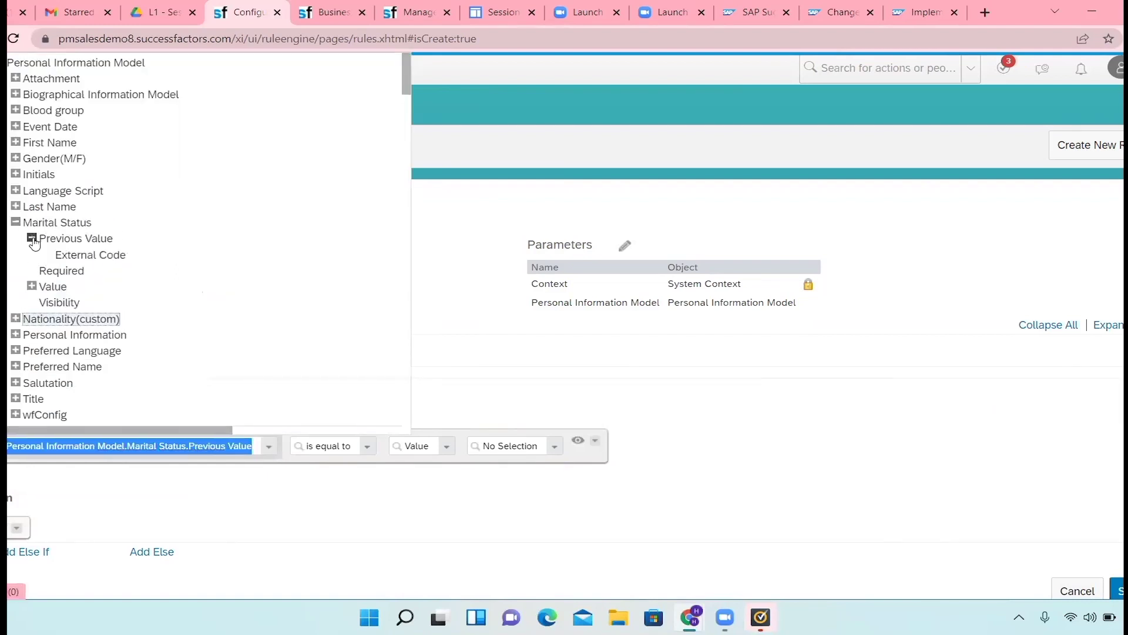
{"action": "left_click", "coordinate": [66, 255]}
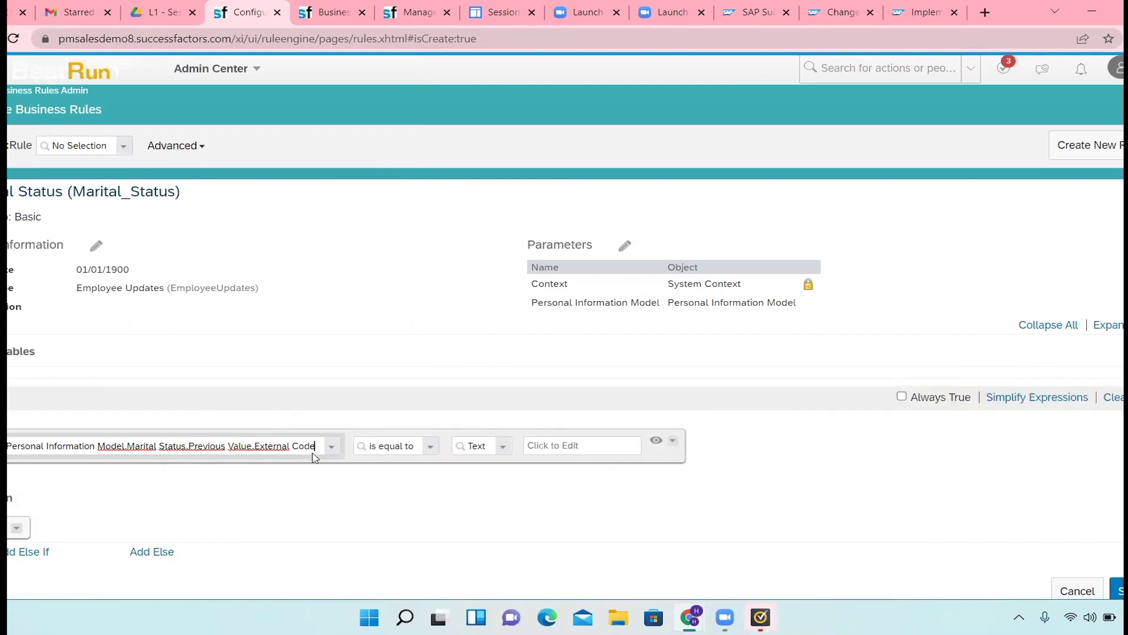
{"action": "left_click", "coordinate": [332, 447]}
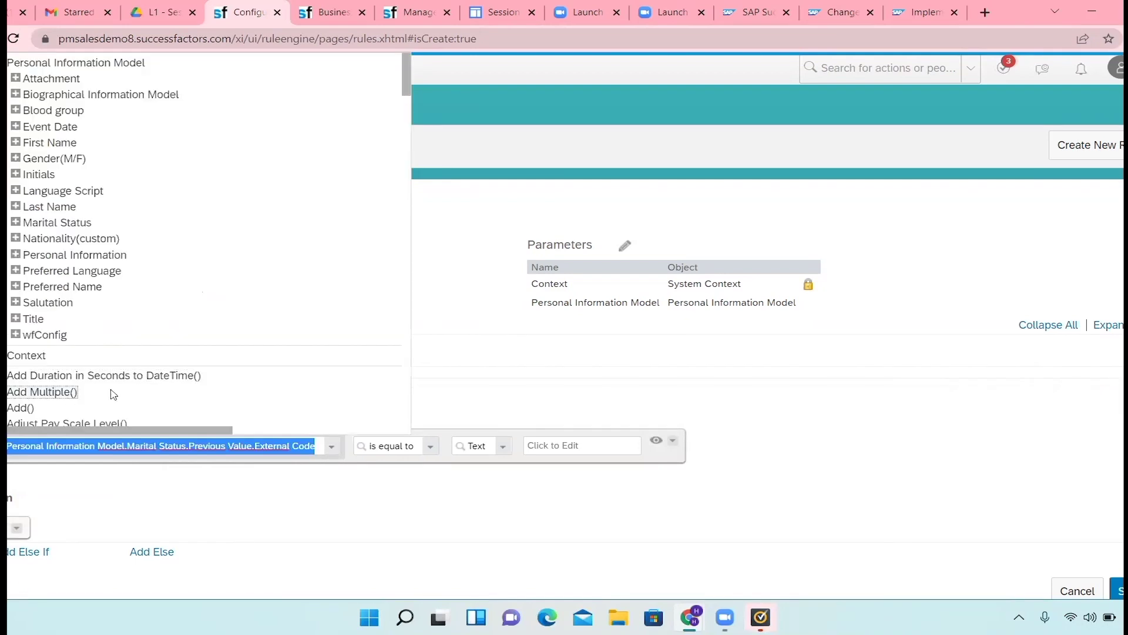
{"action": "left_click", "coordinate": [16, 222]}
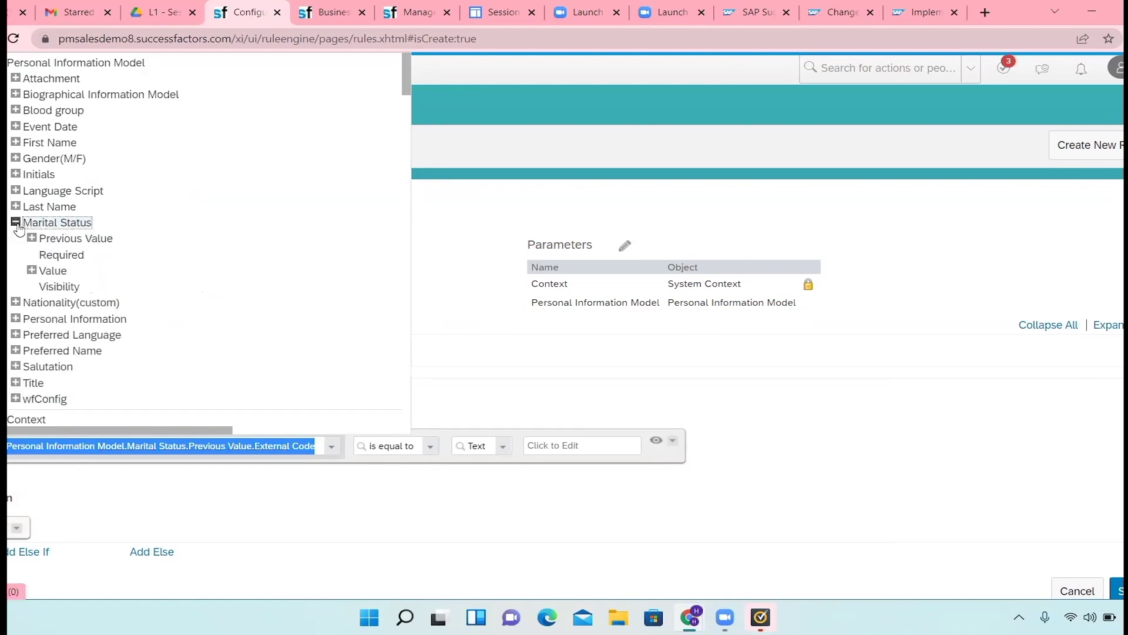
{"action": "left_click", "coordinate": [32, 238]}
{"action": "left_click", "coordinate": [52, 239]}
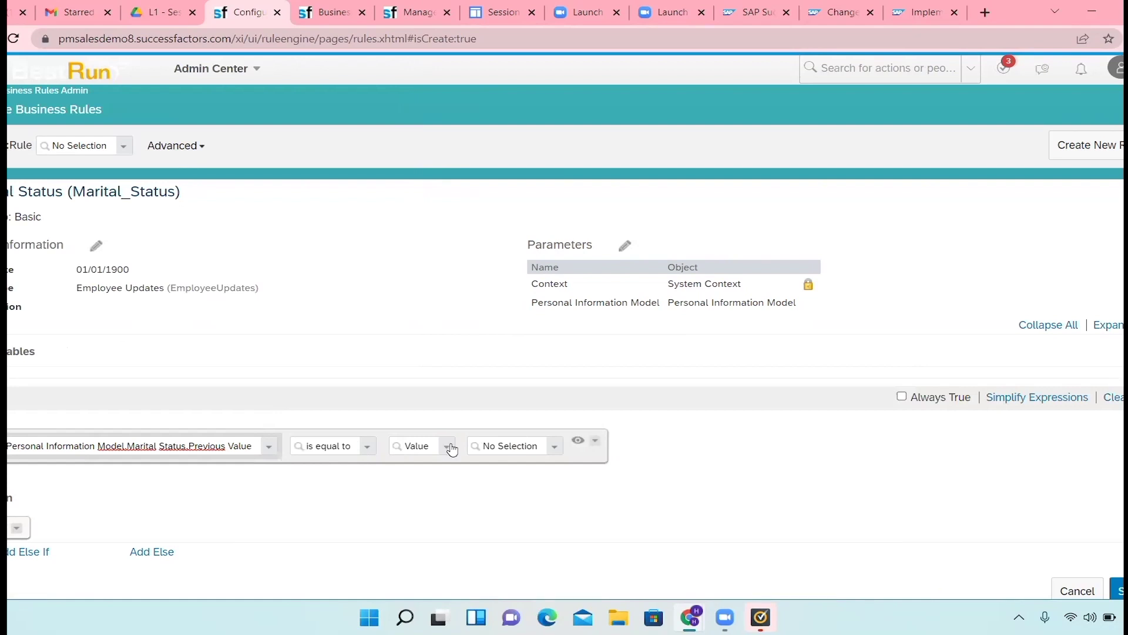
Step: Compare the previous value with Personal Information Model's Marital Status.Value using the operator "is not equal to"
{"action": "left_click", "coordinate": [449, 448]}
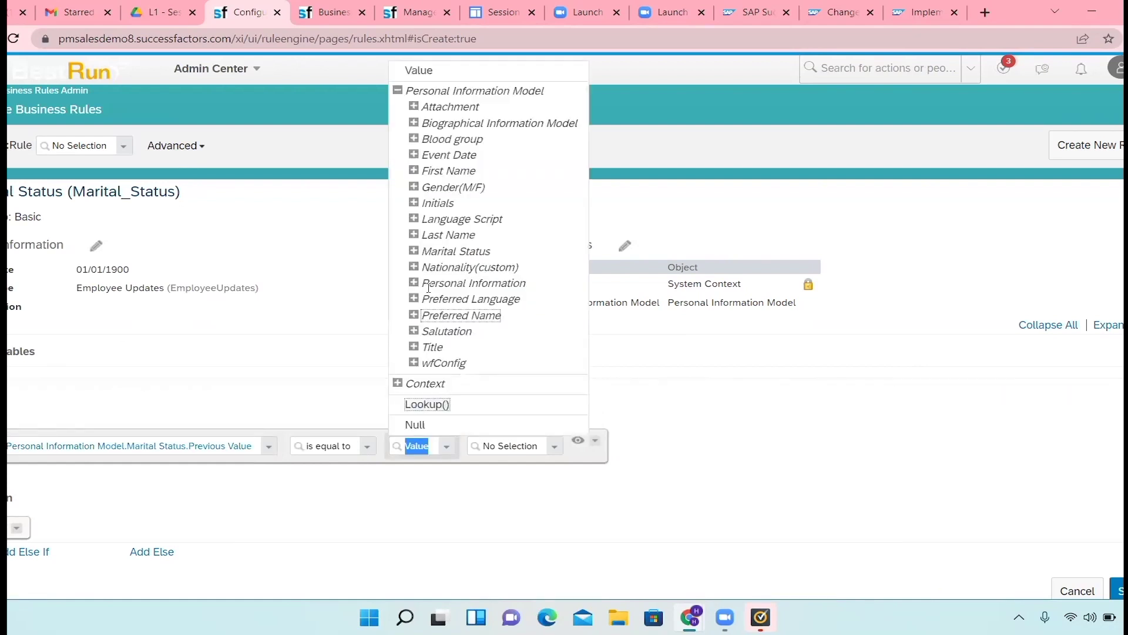
{"action": "left_click", "coordinate": [414, 251]}
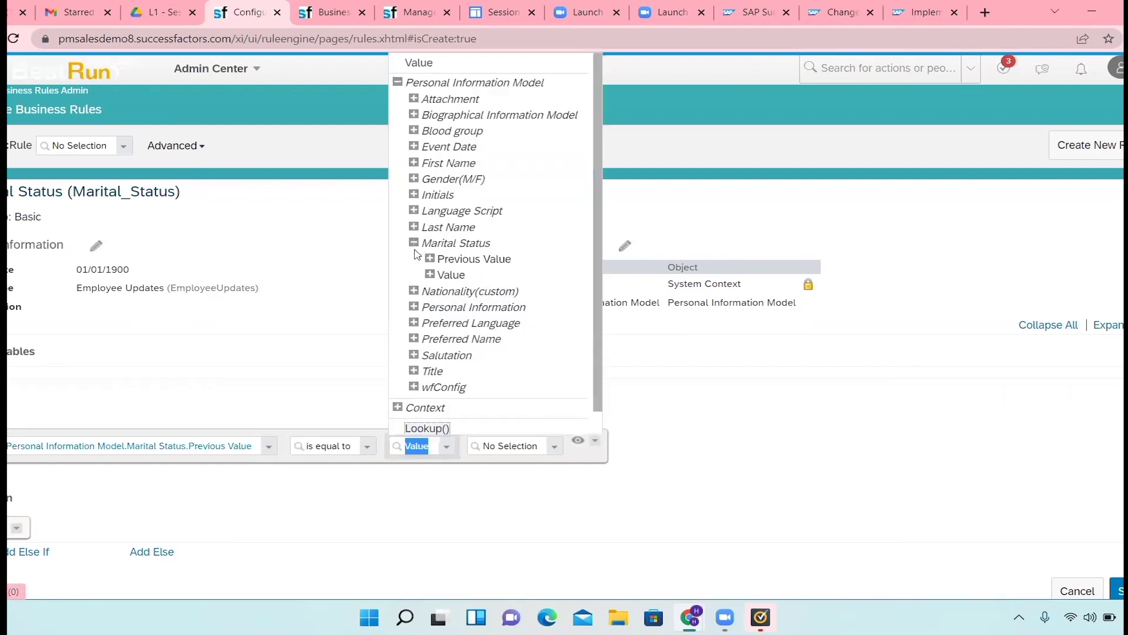
{"action": "left_click", "coordinate": [450, 274]}
{"action": "left_click", "coordinate": [361, 446]}
{"action": "left_click", "coordinate": [355, 479]}
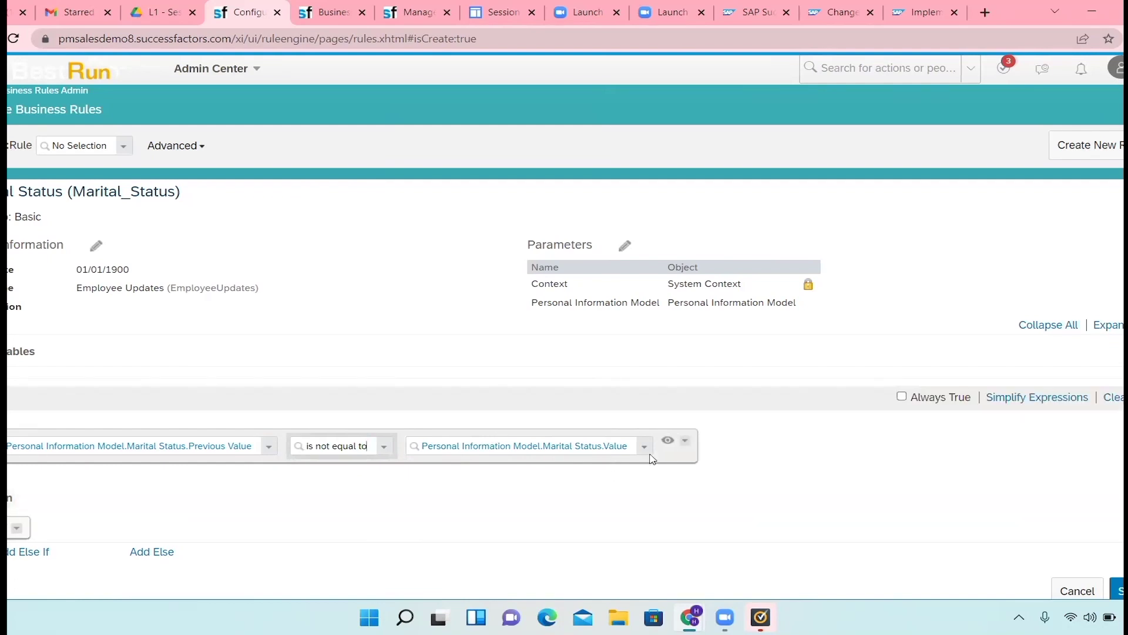
Step: Add a Set action to the Then section that targets wfConfig.Value of Personal Information Model
{"action": "scroll", "coordinate": [499, 499], "scroll_direction": "down", "scroll_amount": 1}
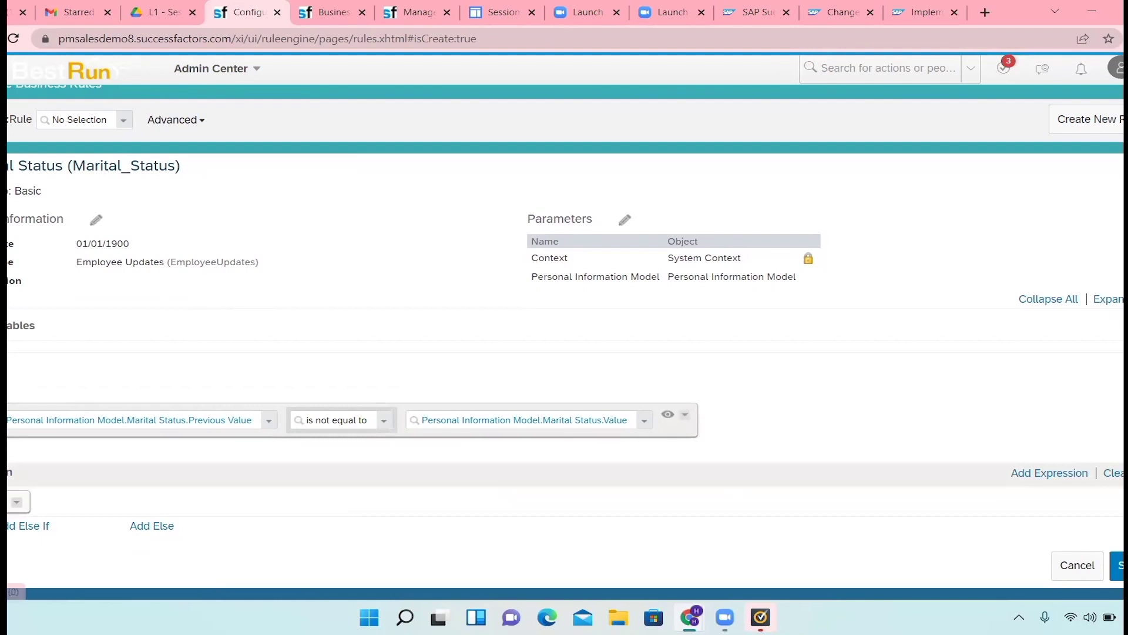
{"action": "left_click", "coordinate": [16, 502]}
{"action": "scroll", "coordinate": [112, 503], "scroll_direction": "down", "scroll_amount": 1}
{"action": "left_click", "coordinate": [106, 498]}
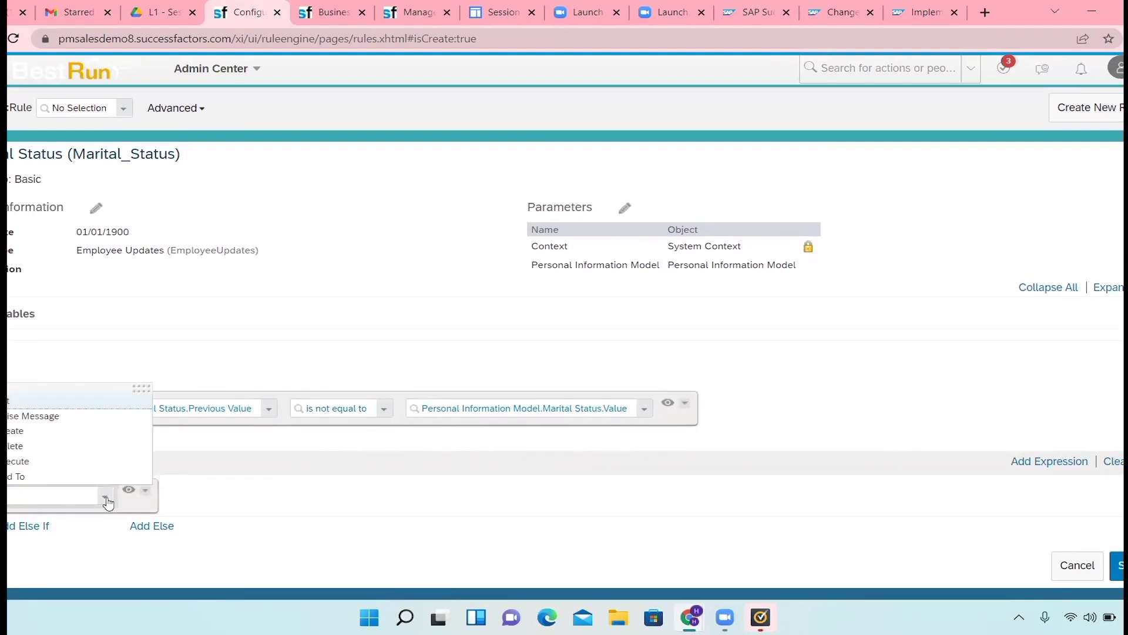
{"action": "left_click", "coordinate": [31, 407]}
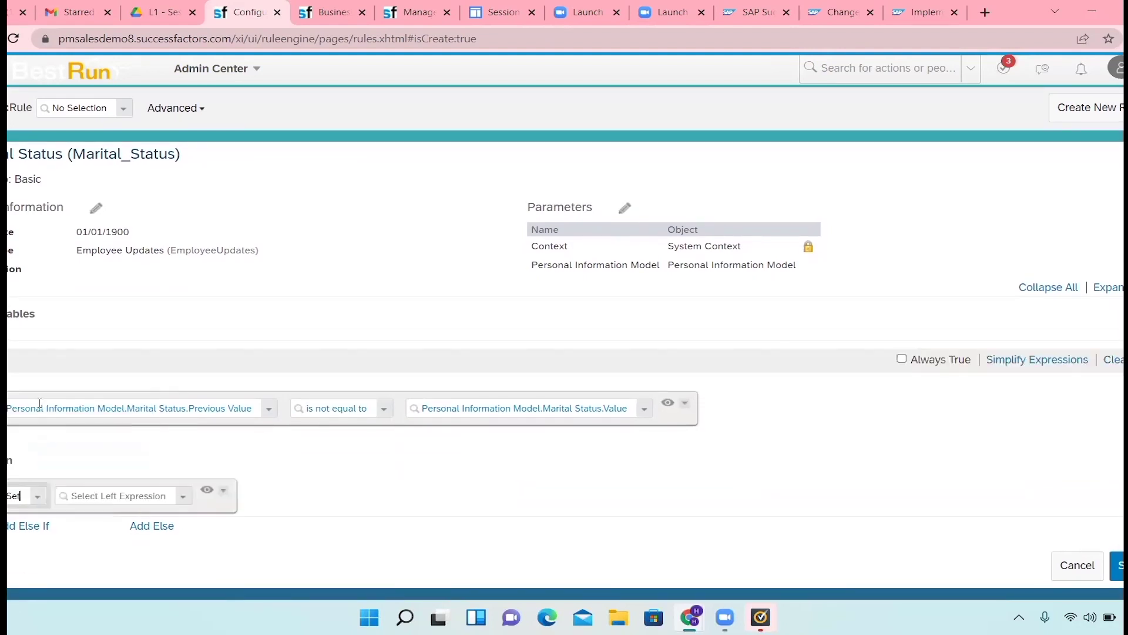
{"action": "left_click", "coordinate": [181, 496]}
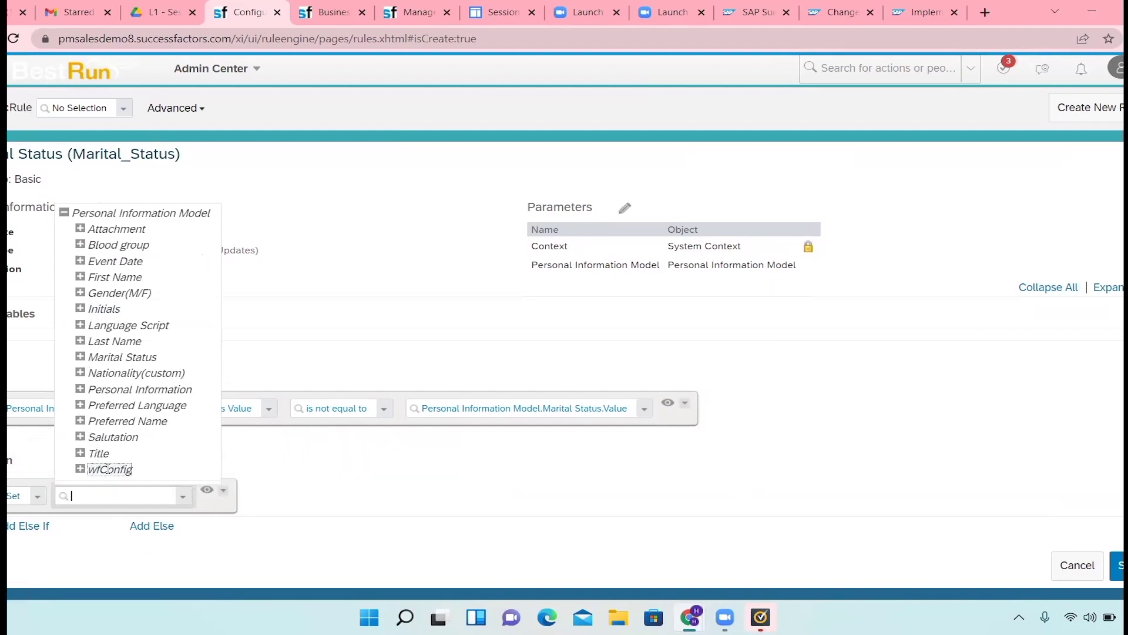
{"action": "left_click", "coordinate": [81, 468]}
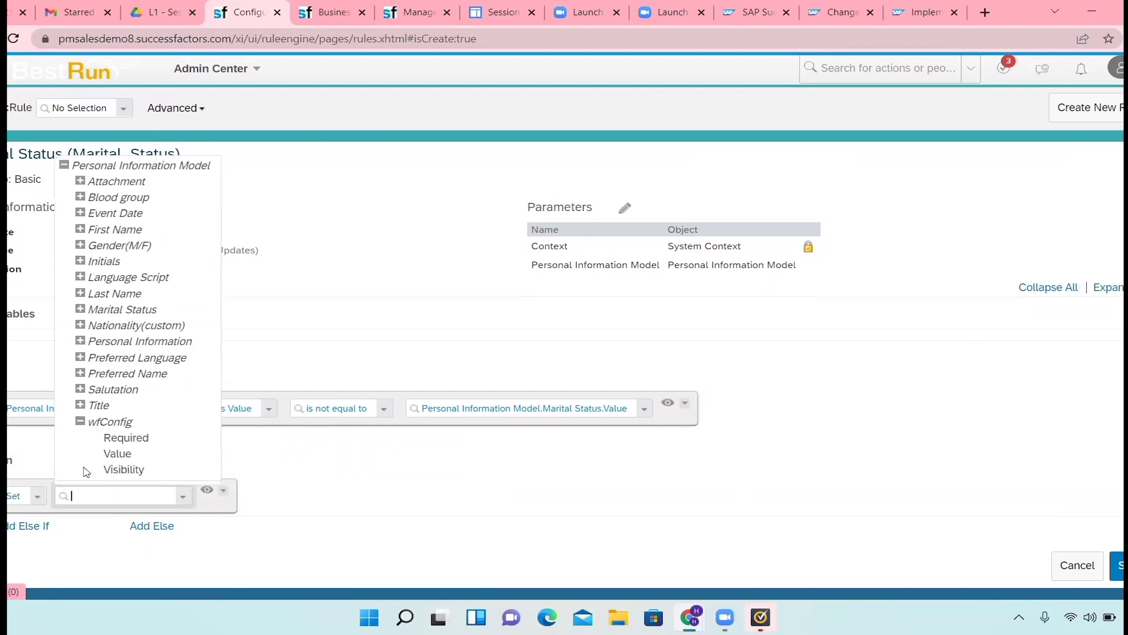
{"action": "left_click", "coordinate": [117, 455]}
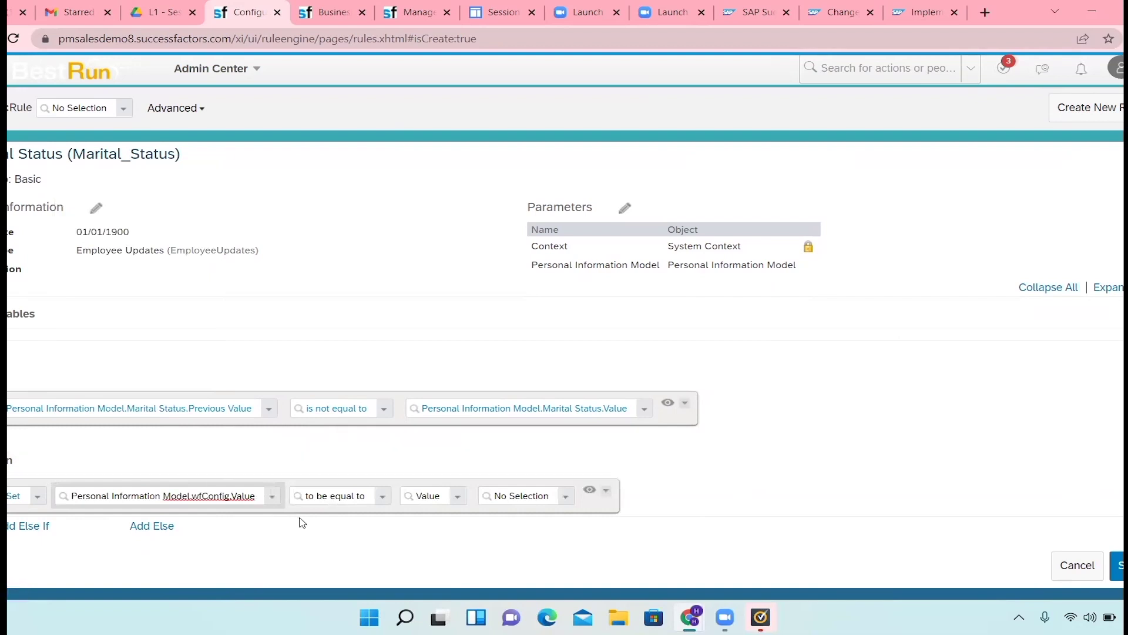
{"action": "left_click", "coordinate": [457, 498]}
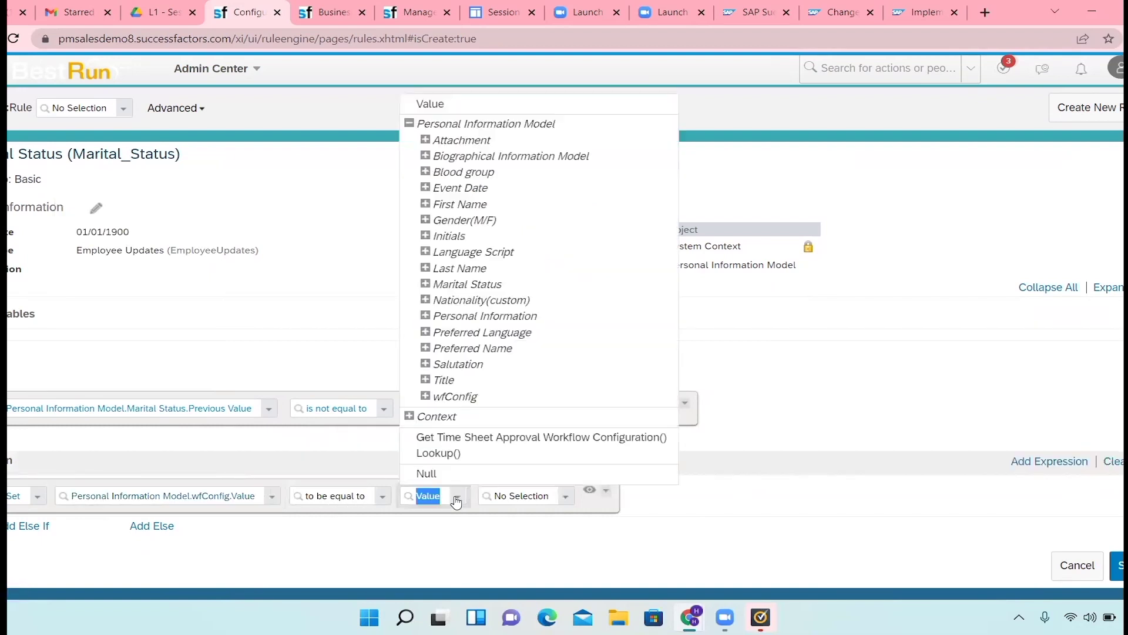
{"action": "left_click", "coordinate": [425, 285]}
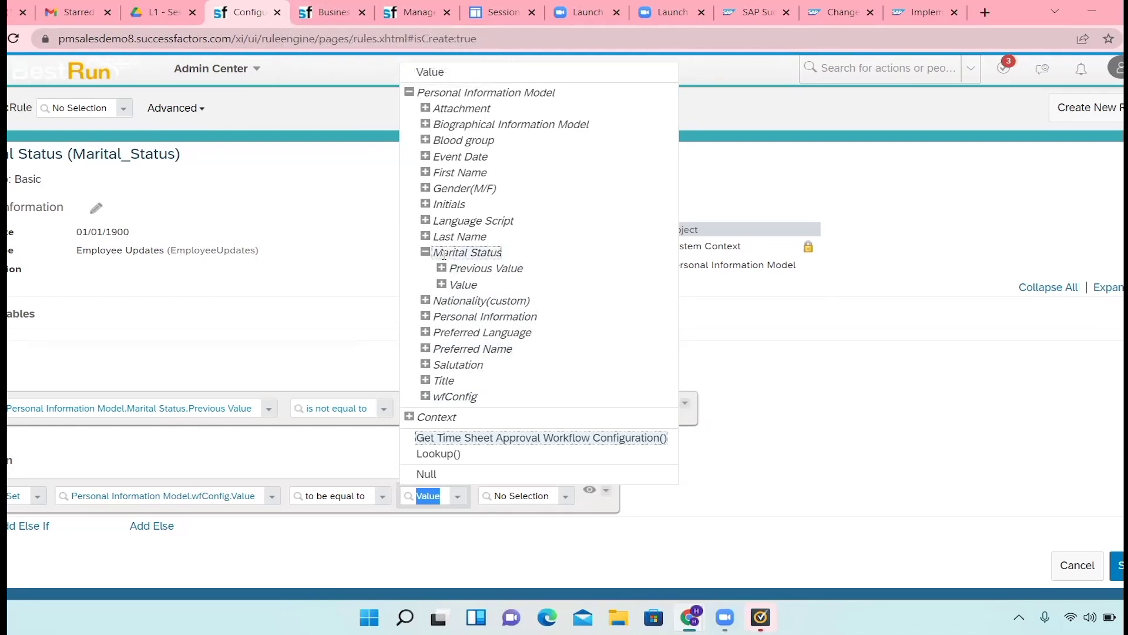
{"action": "left_click", "coordinate": [458, 285]}
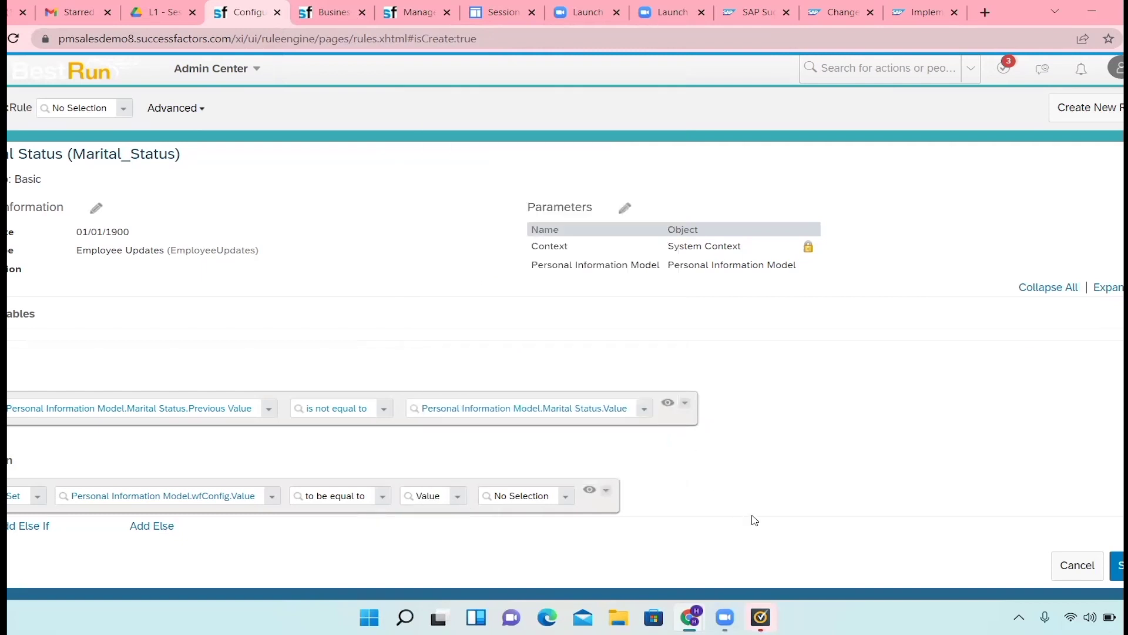
Step: Choose the Manager (22222) workflow as the value wfConfig is set to, and save the Marital Status rule
{"action": "left_click", "coordinate": [560, 504]}
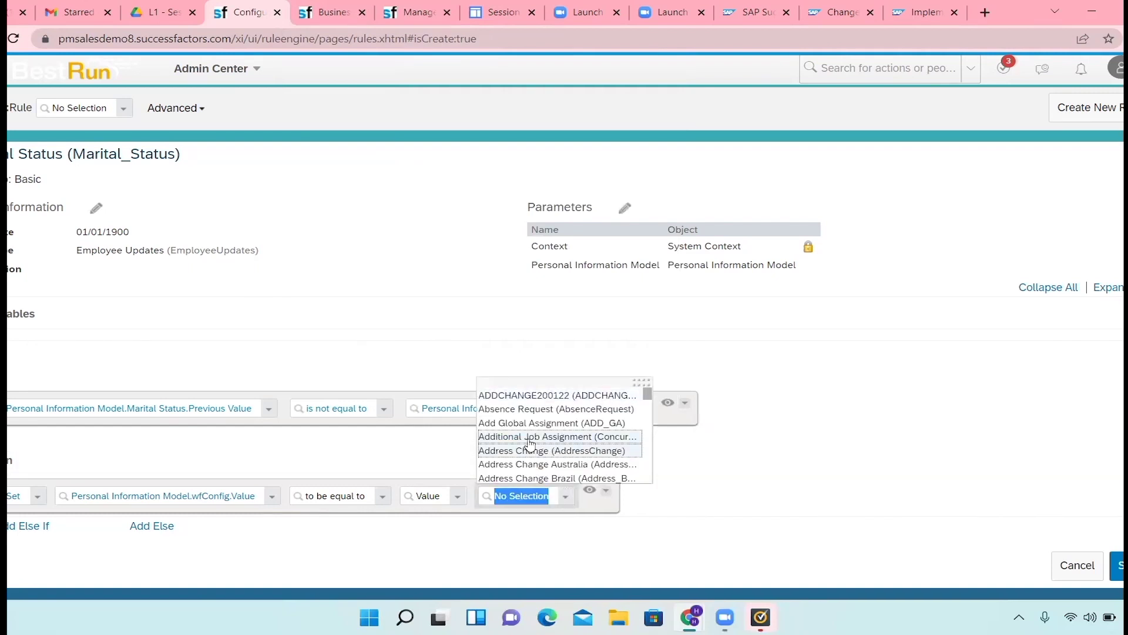
{"action": "key", "text": "Down"}
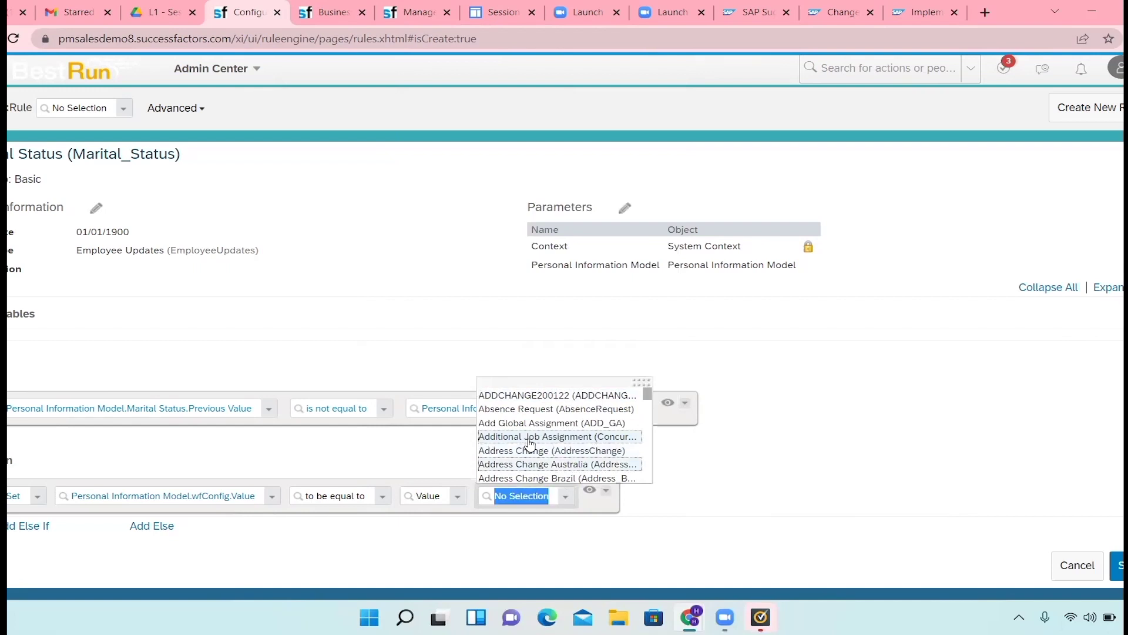
{"action": "scroll", "coordinate": [605, 455], "scroll_direction": "down", "scroll_amount": 5}
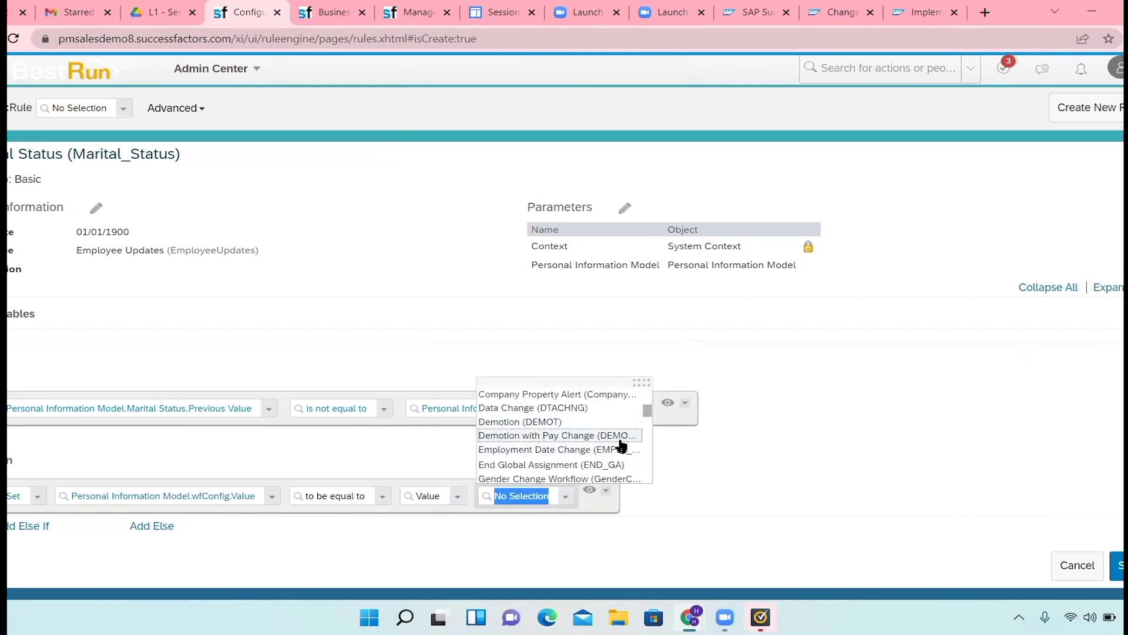
{"action": "type", "text": "m"}
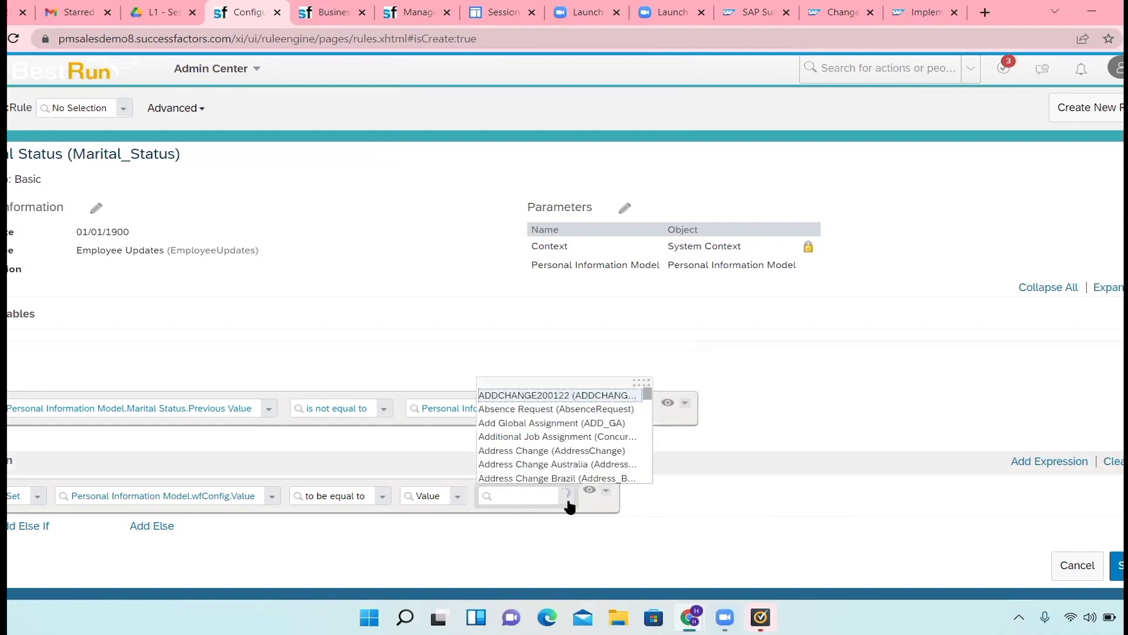
{"action": "key", "text": "Down"}
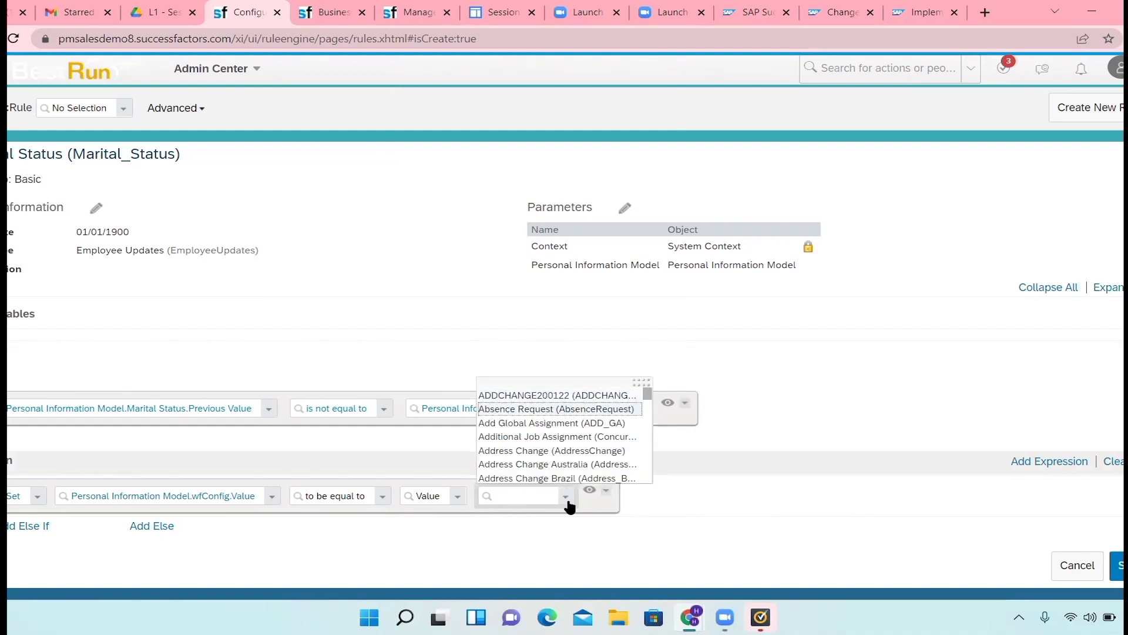
{"action": "type", "text": "ana"}
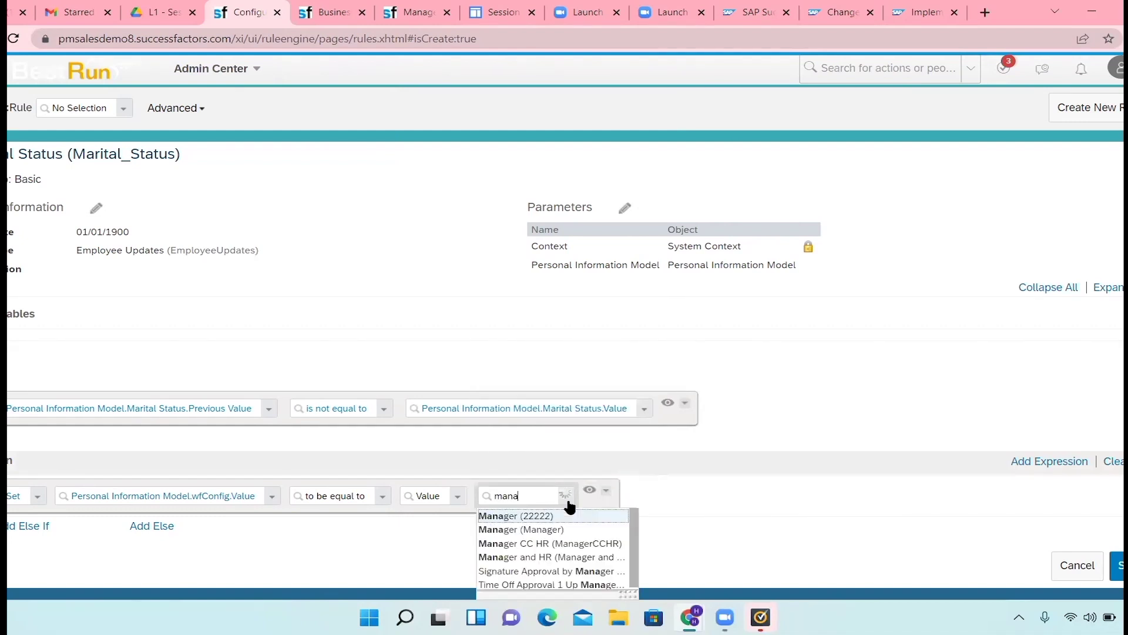
{"action": "left_click", "coordinate": [563, 516]}
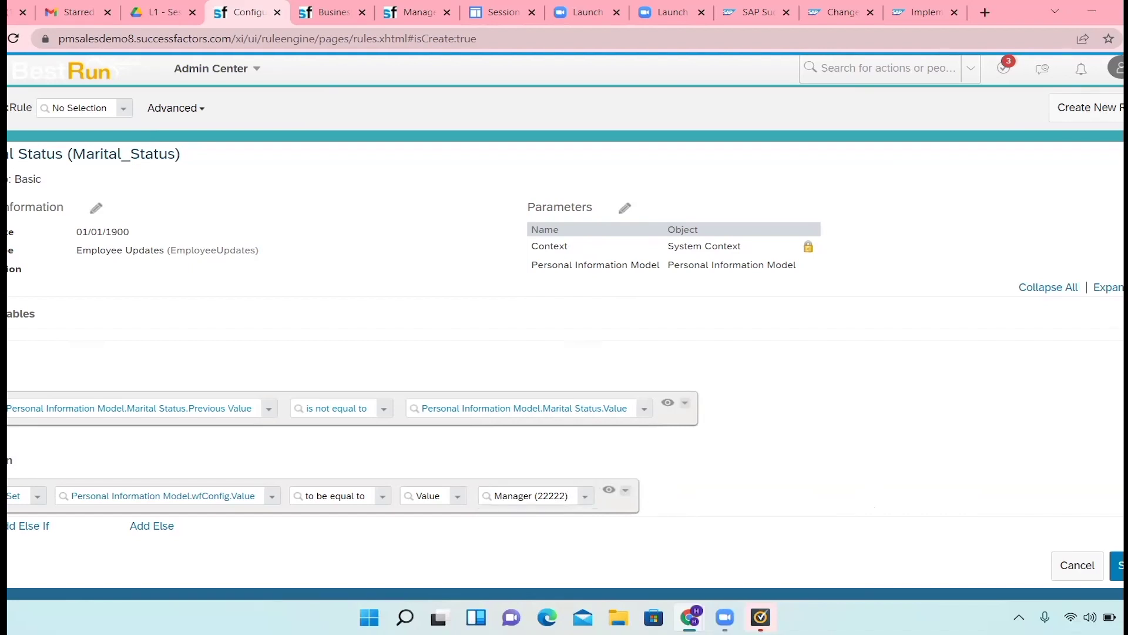
{"action": "left_click", "coordinate": [1116, 565]}
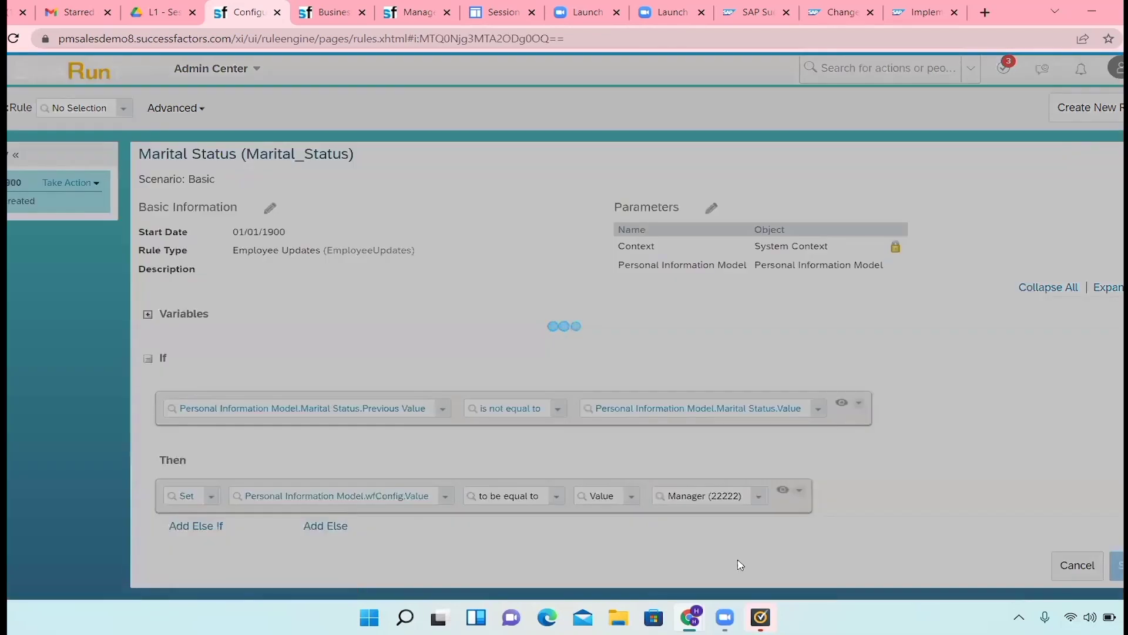